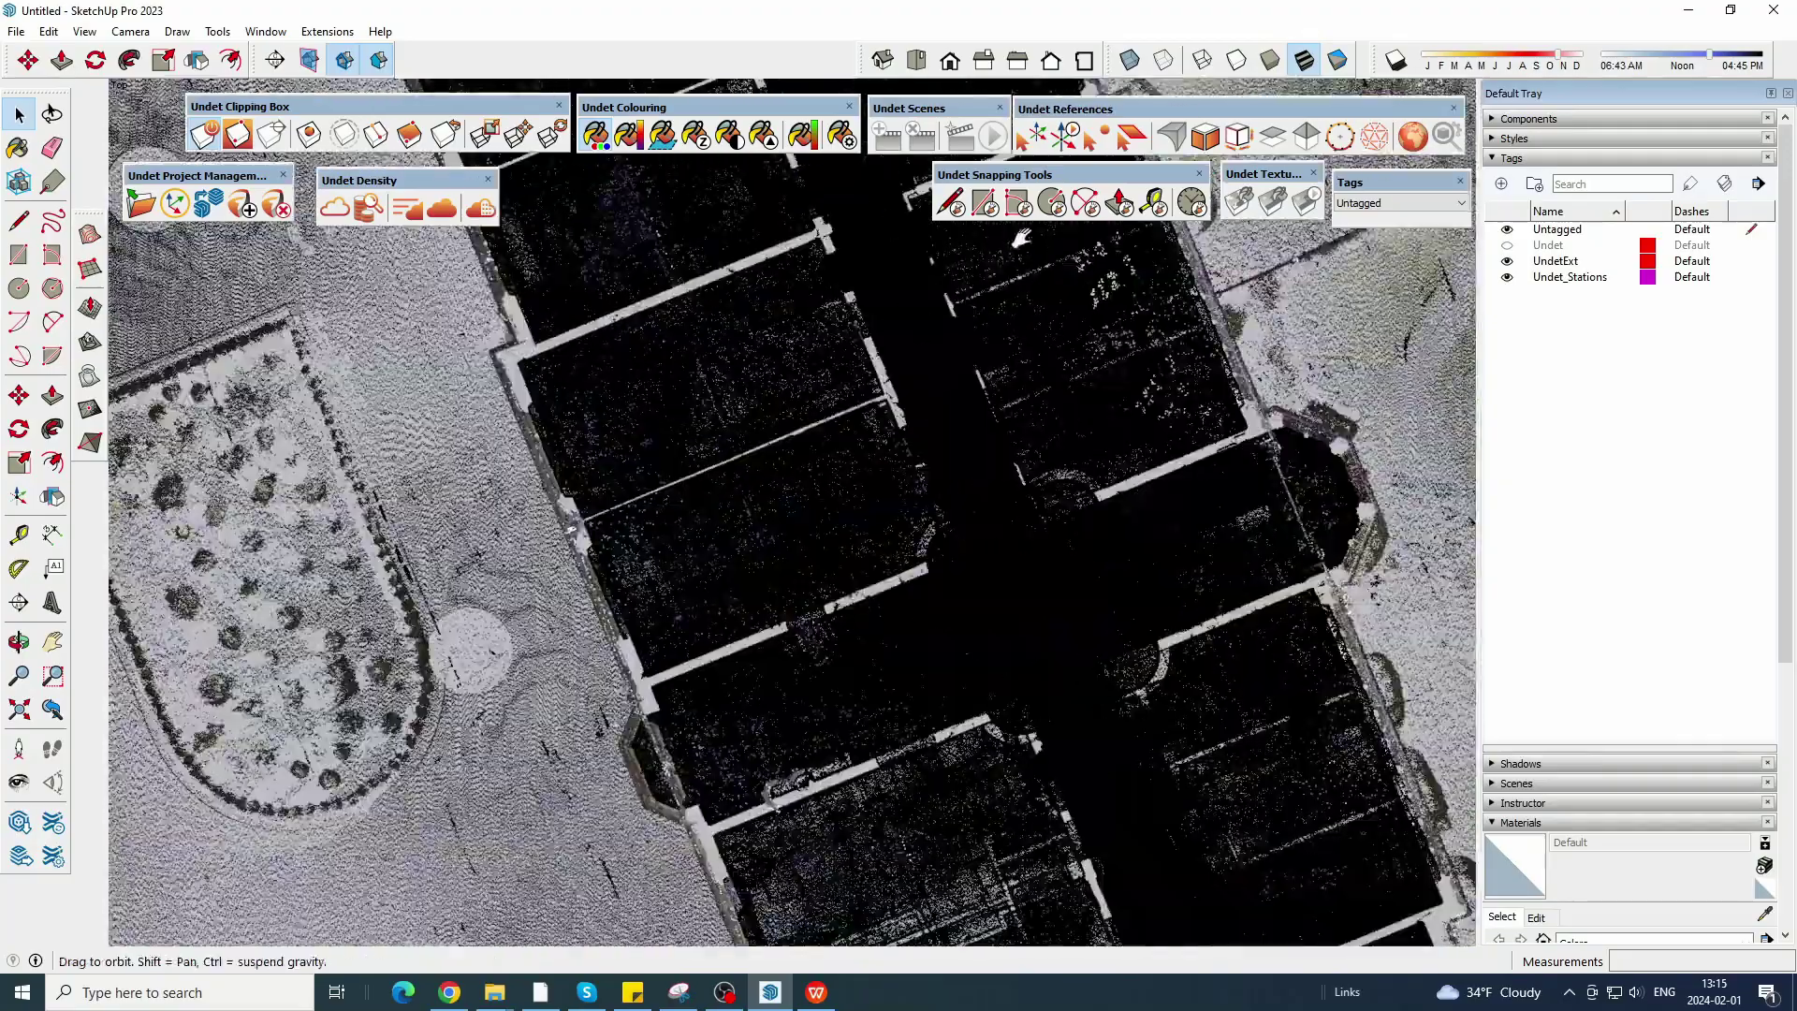
Scale the clipping box down vertically so its top sits just above the bay window.
{"action": "middle_click_drag", "start_coordinate": [776, 711], "coordinate": [1011, 468], "text": "shift"}
{"action": "scroll", "coordinate": [1010, 487], "scroll_direction": "up", "scroll_amount": 3}
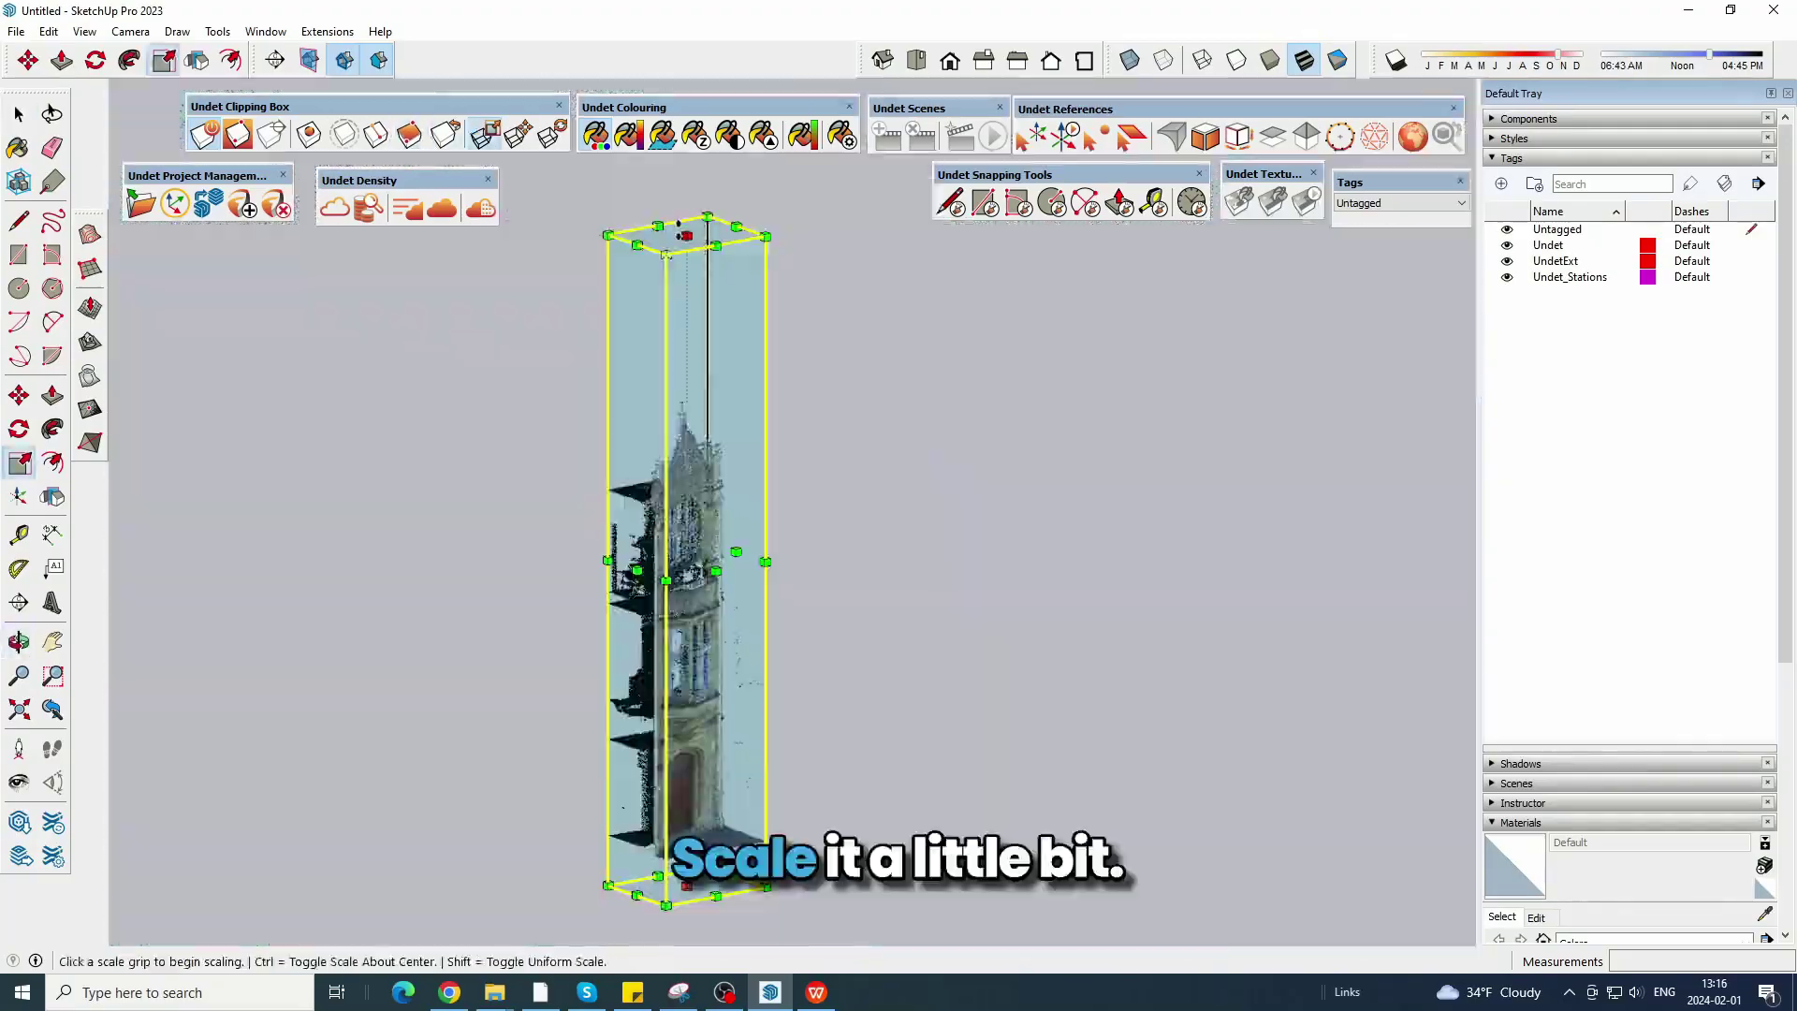
{"action": "left_click_drag", "start_coordinate": [686, 234], "coordinate": [688, 560]}
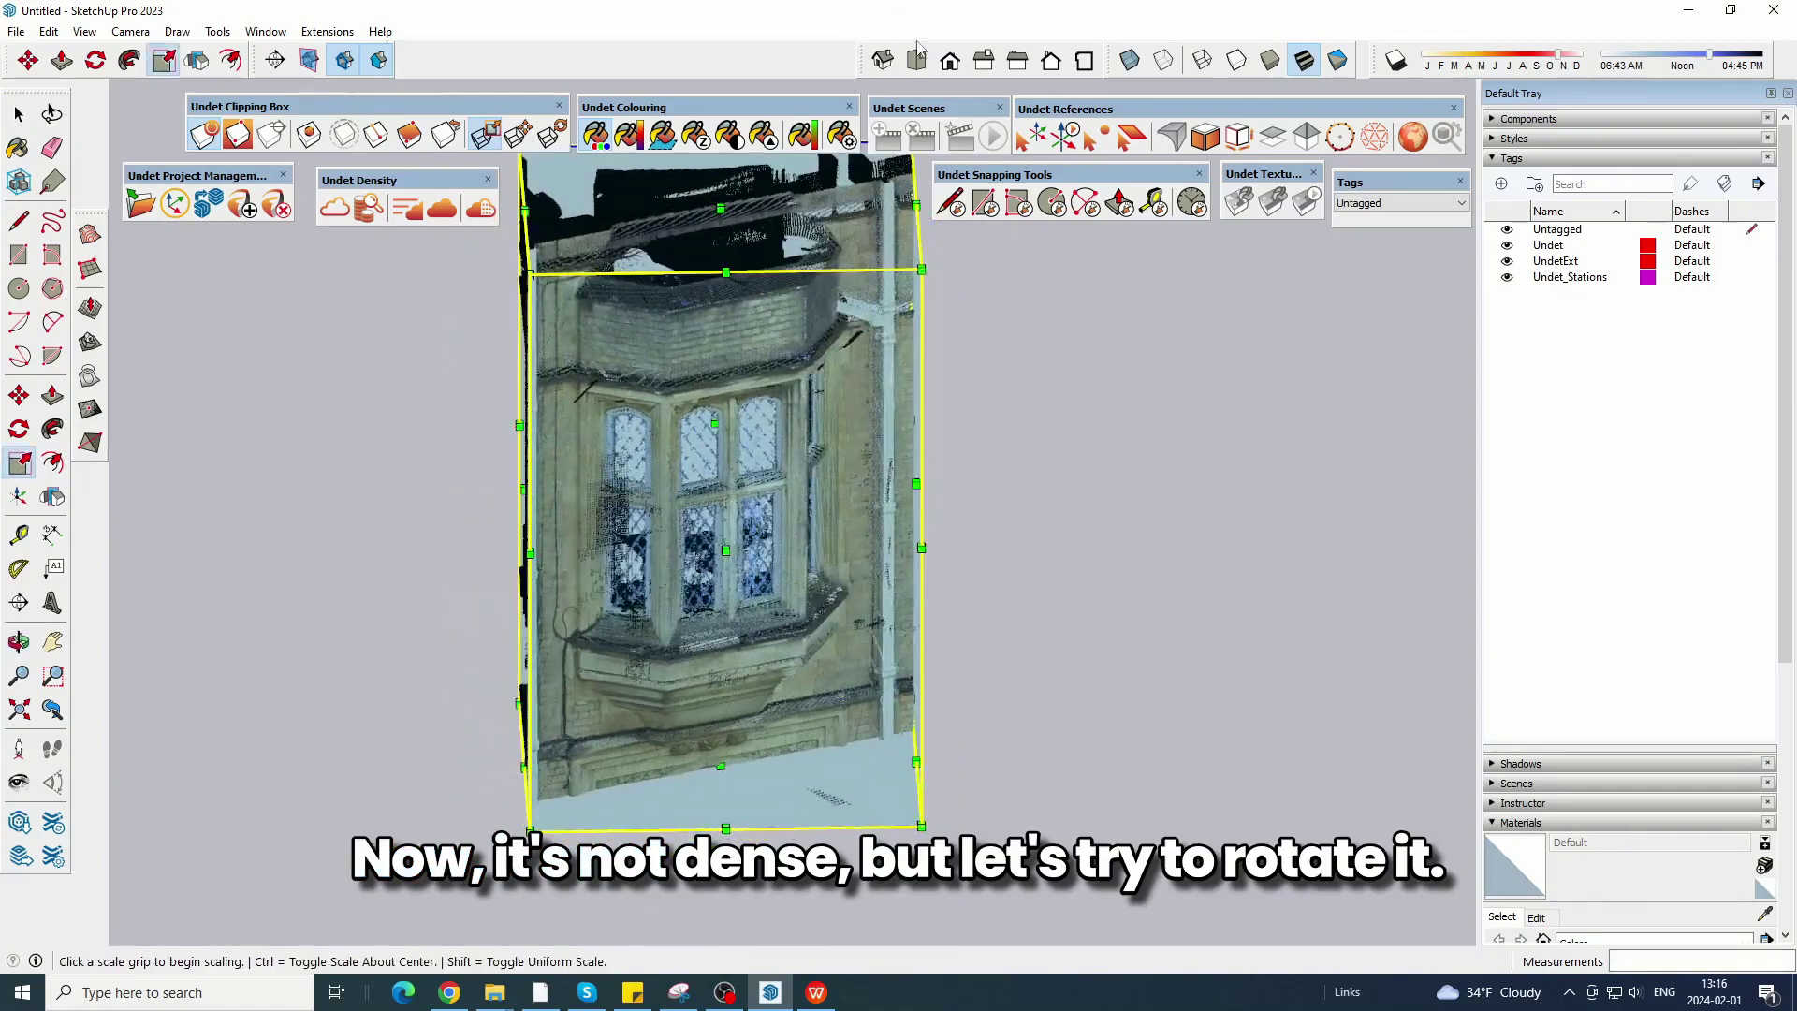
In top view, rotate the clipping box about 22.1 degrees to run parallel to the bay window's front face.
{"action": "key", "text": "F2"}
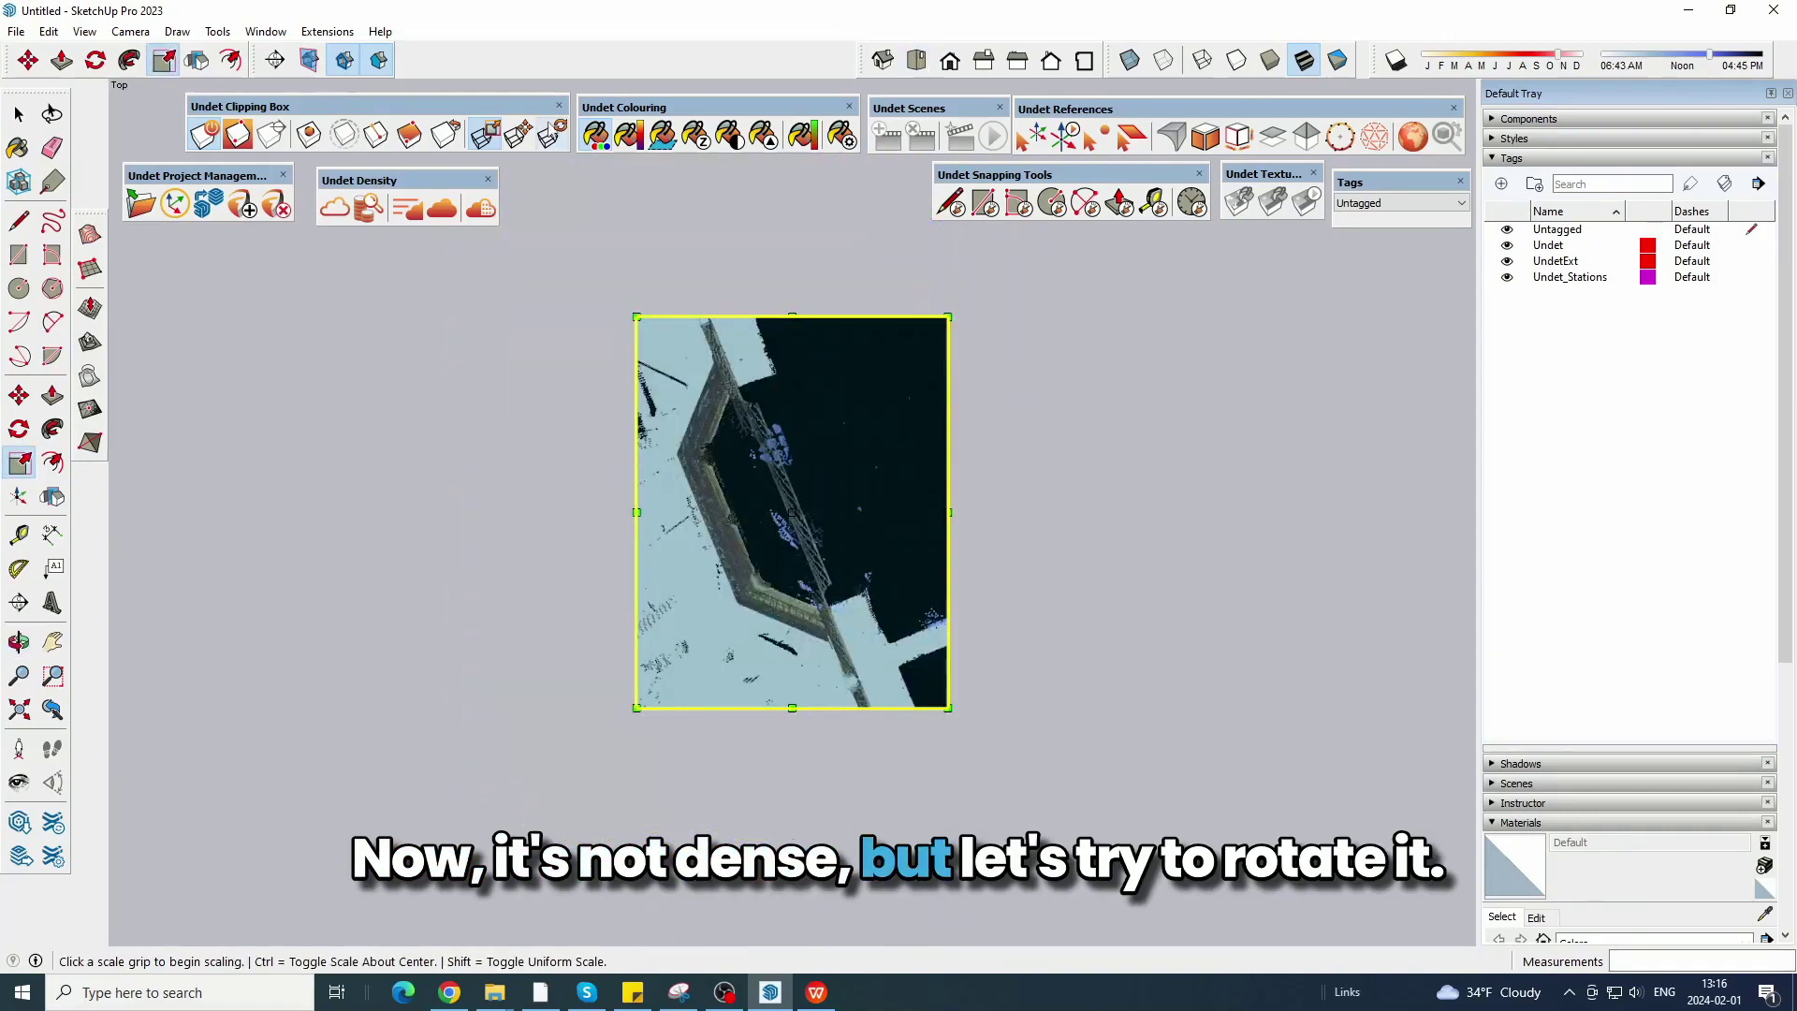
{"action": "key", "text": "q"}
{"action": "scroll", "coordinate": [762, 300], "scroll_direction": "up", "scroll_amount": 10}
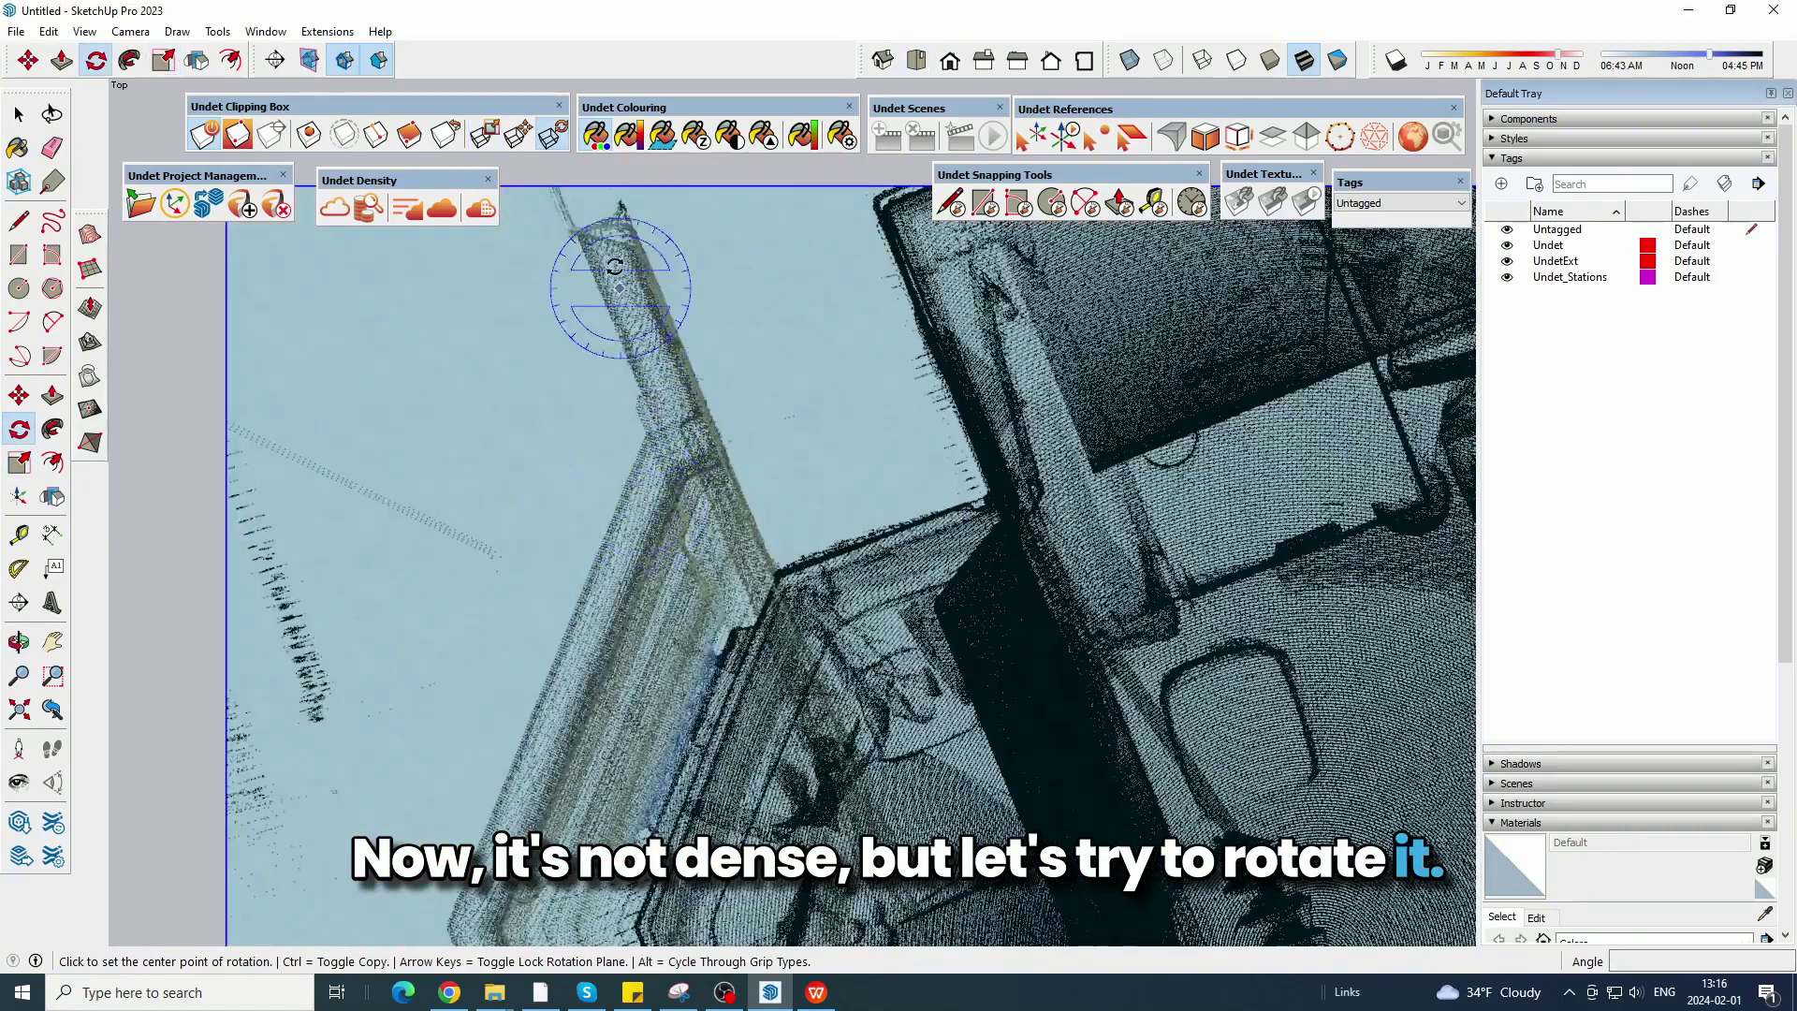
{"action": "scroll", "coordinate": [699, 321], "scroll_direction": "up", "scroll_amount": 2}
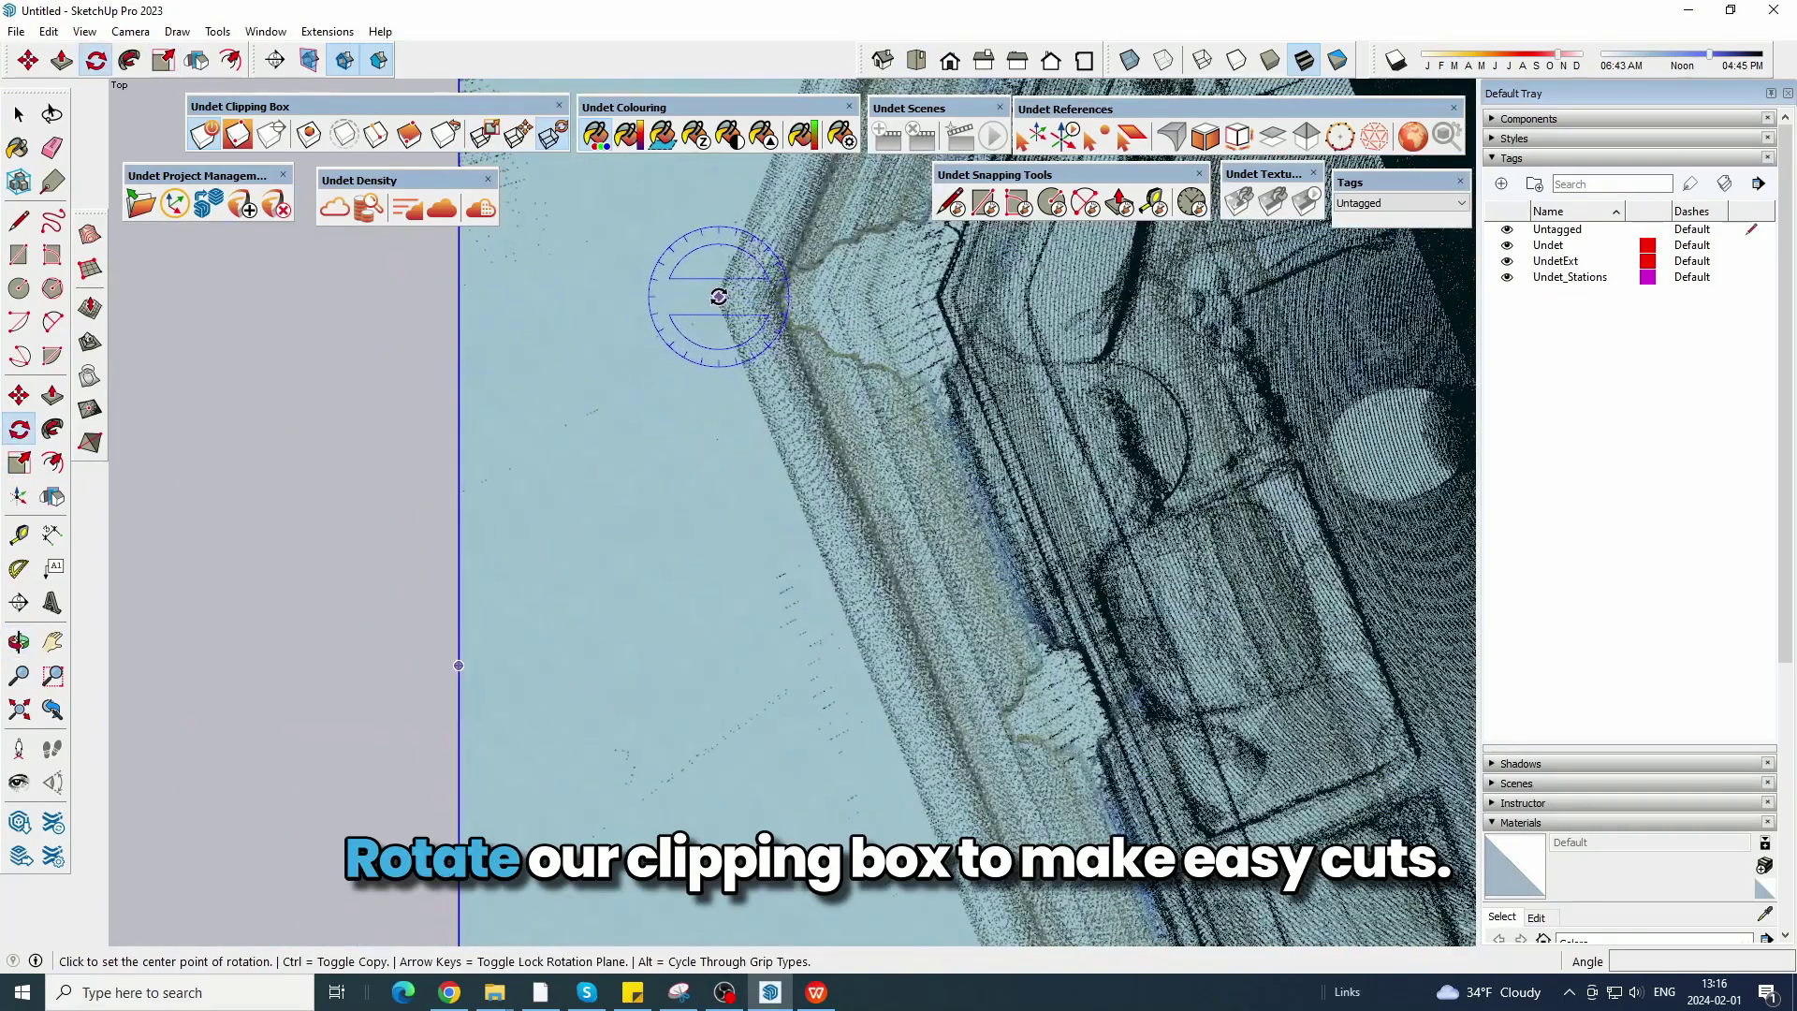
{"action": "left_click", "coordinate": [700, 276]}
{"action": "scroll", "coordinate": [700, 276], "scroll_direction": "down", "scroll_amount": 3}
{"action": "left_click", "coordinate": [700, 713]}
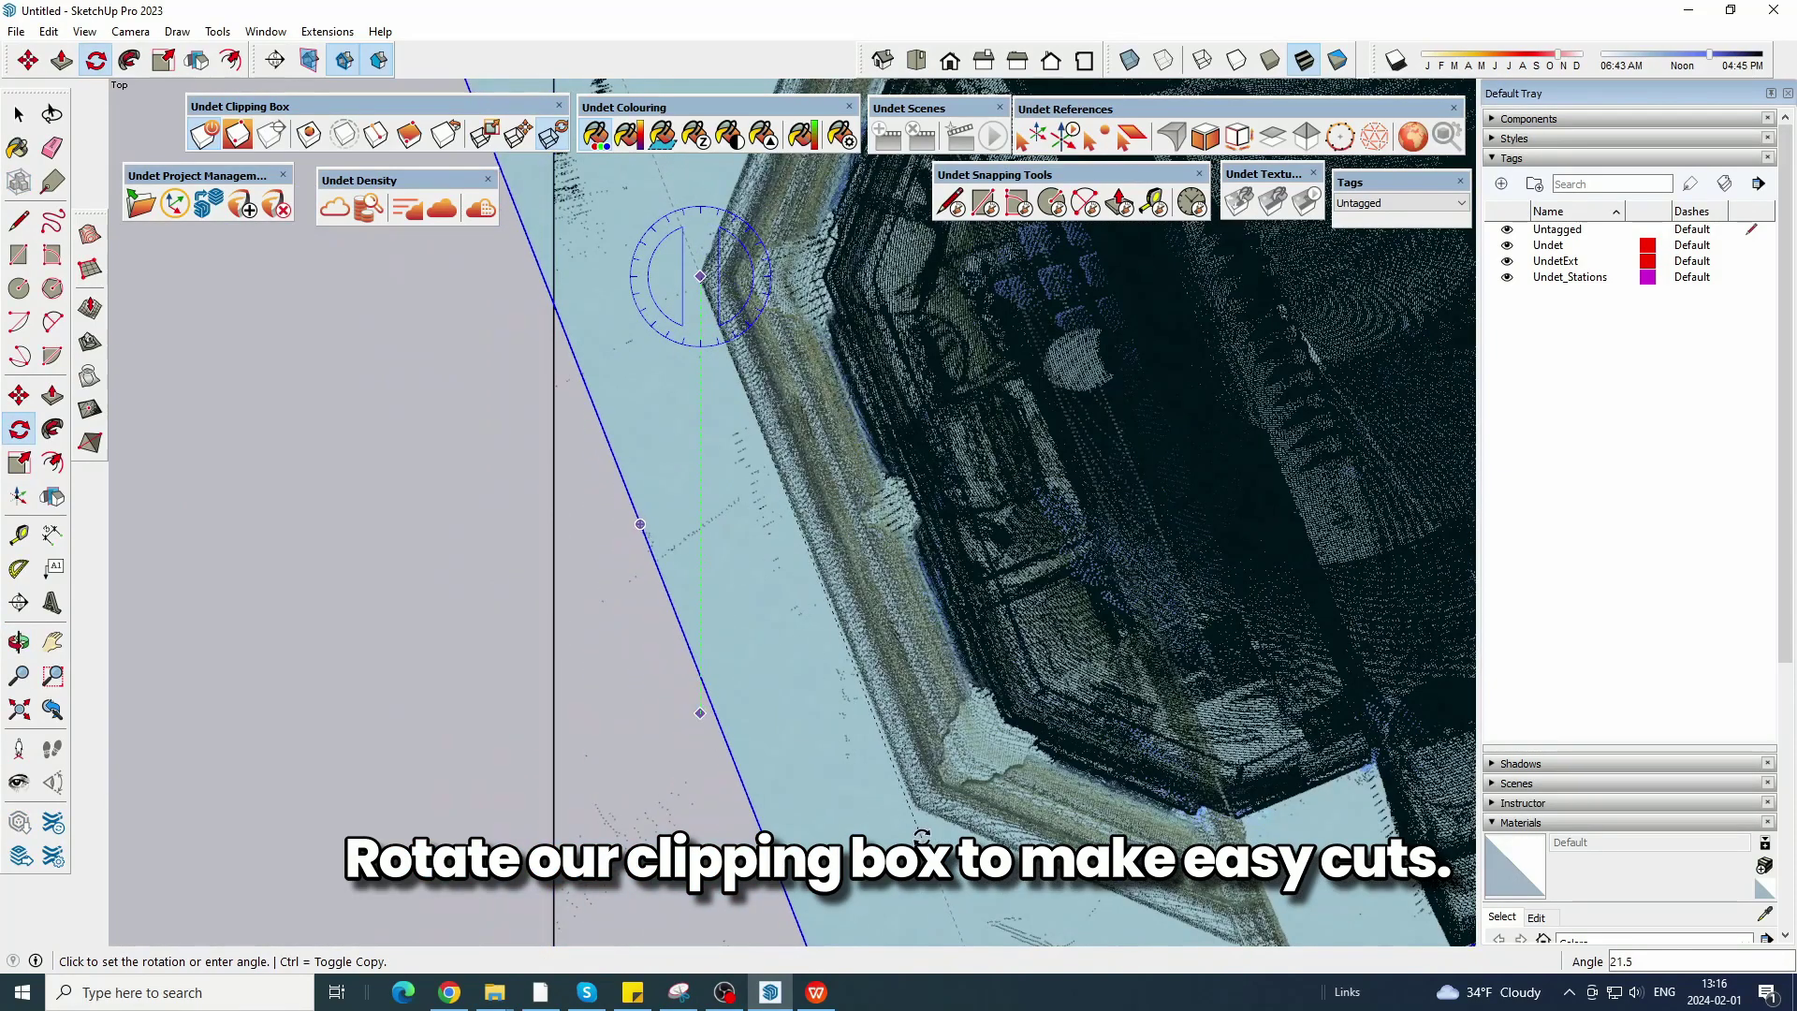
{"action": "left_click", "coordinate": [932, 836]}
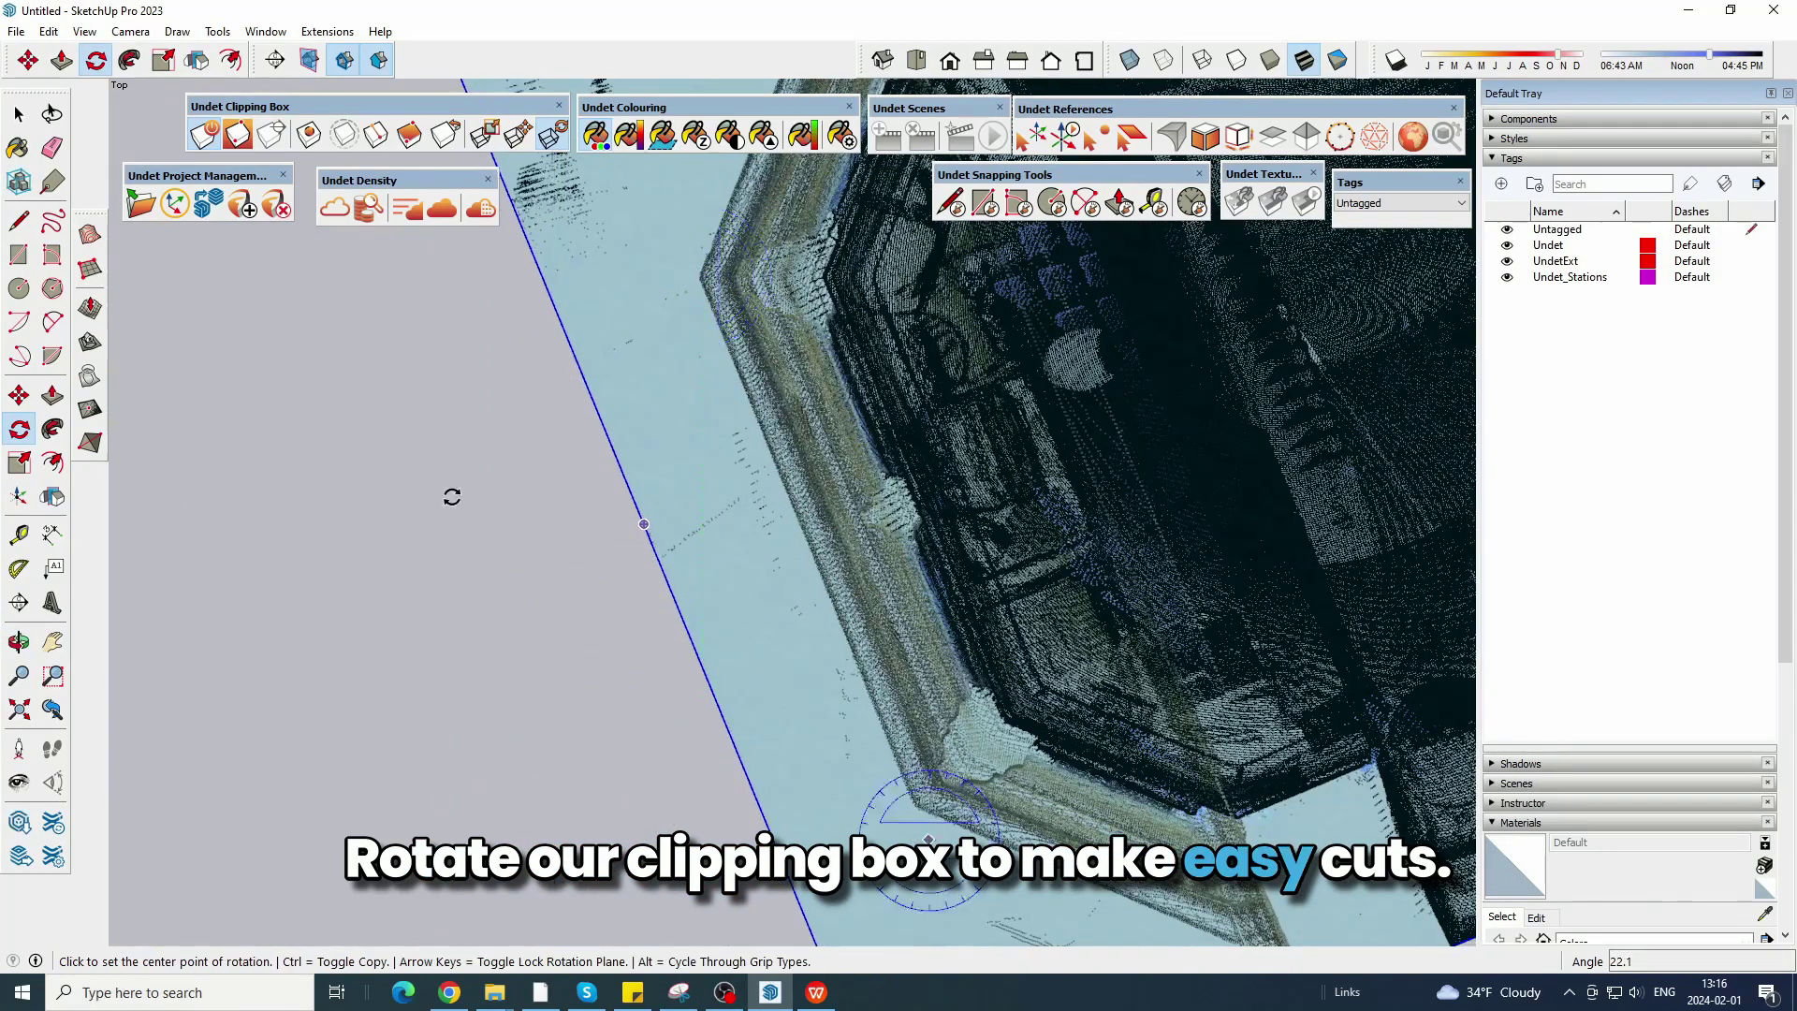
{"action": "scroll", "coordinate": [440, 524], "scroll_direction": "down", "scroll_amount": 3}
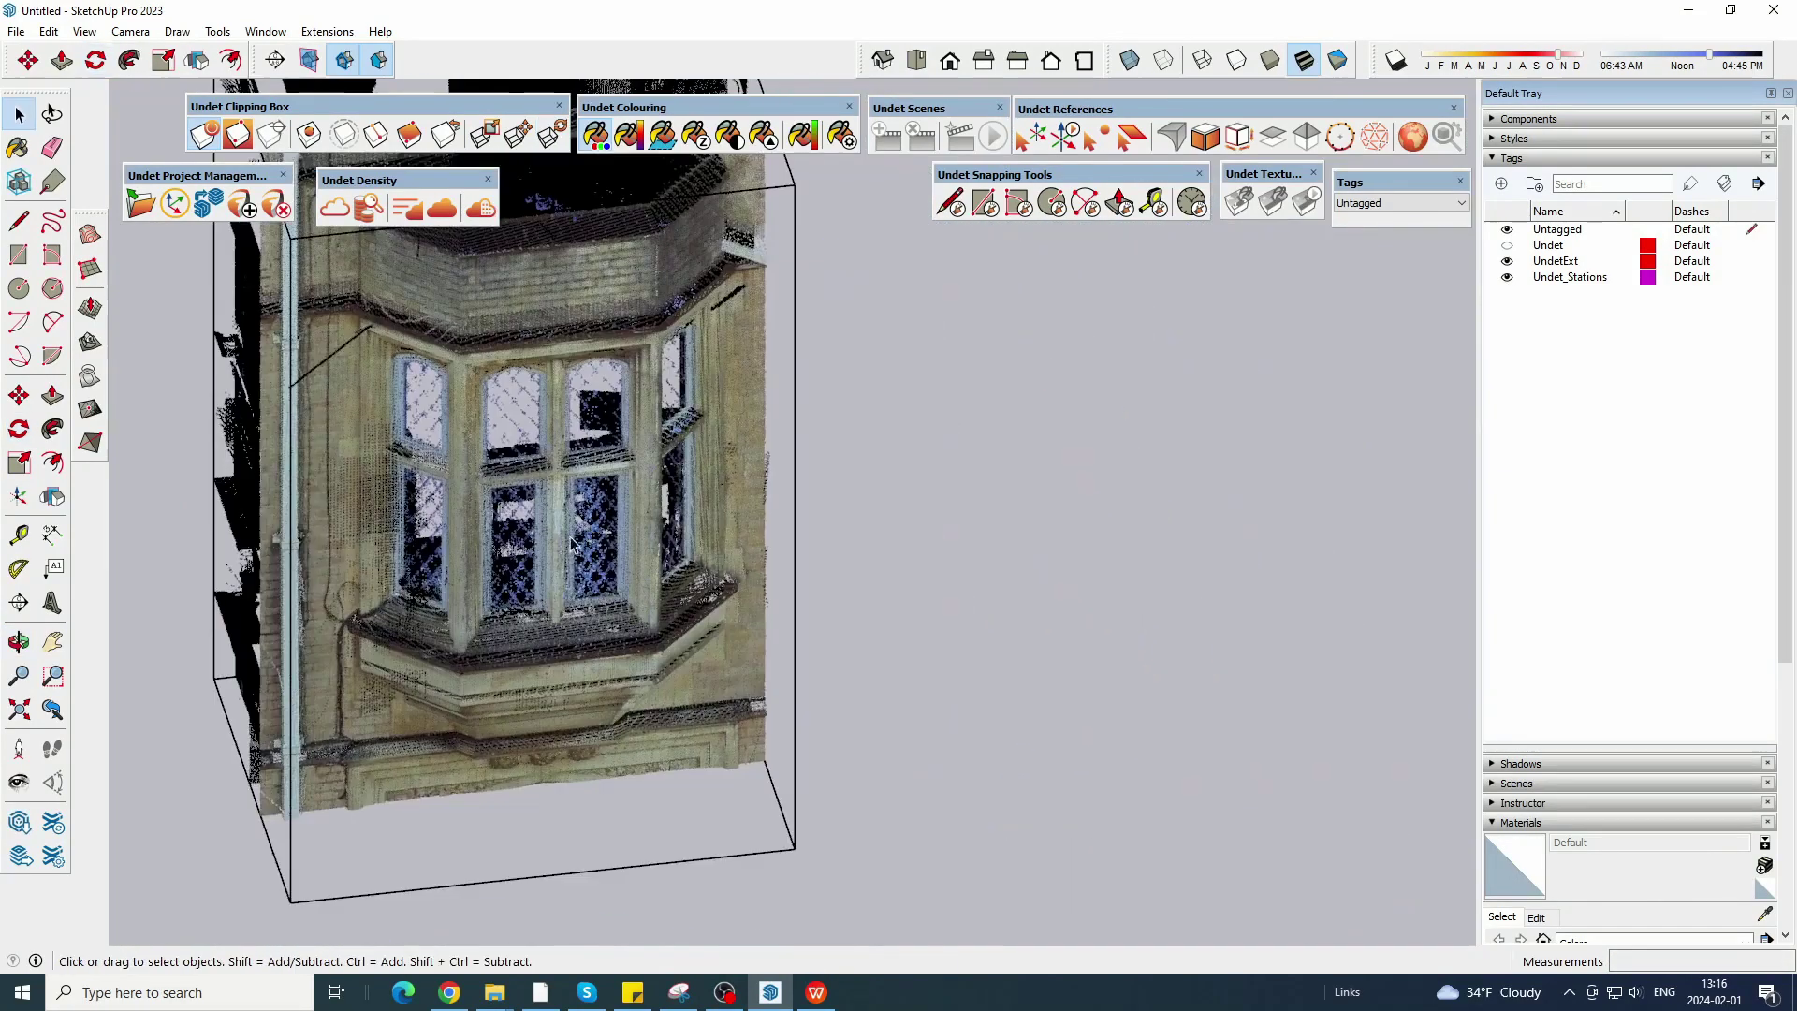
Reselect the clipping box for scaling and lower its top to cut horizontally through the upper part of the window.
{"action": "scroll", "coordinate": [402, 565], "scroll_direction": "up", "scroll_amount": 3}
{"action": "middle_click_drag", "start_coordinate": [403, 564], "coordinate": [574, 465]}
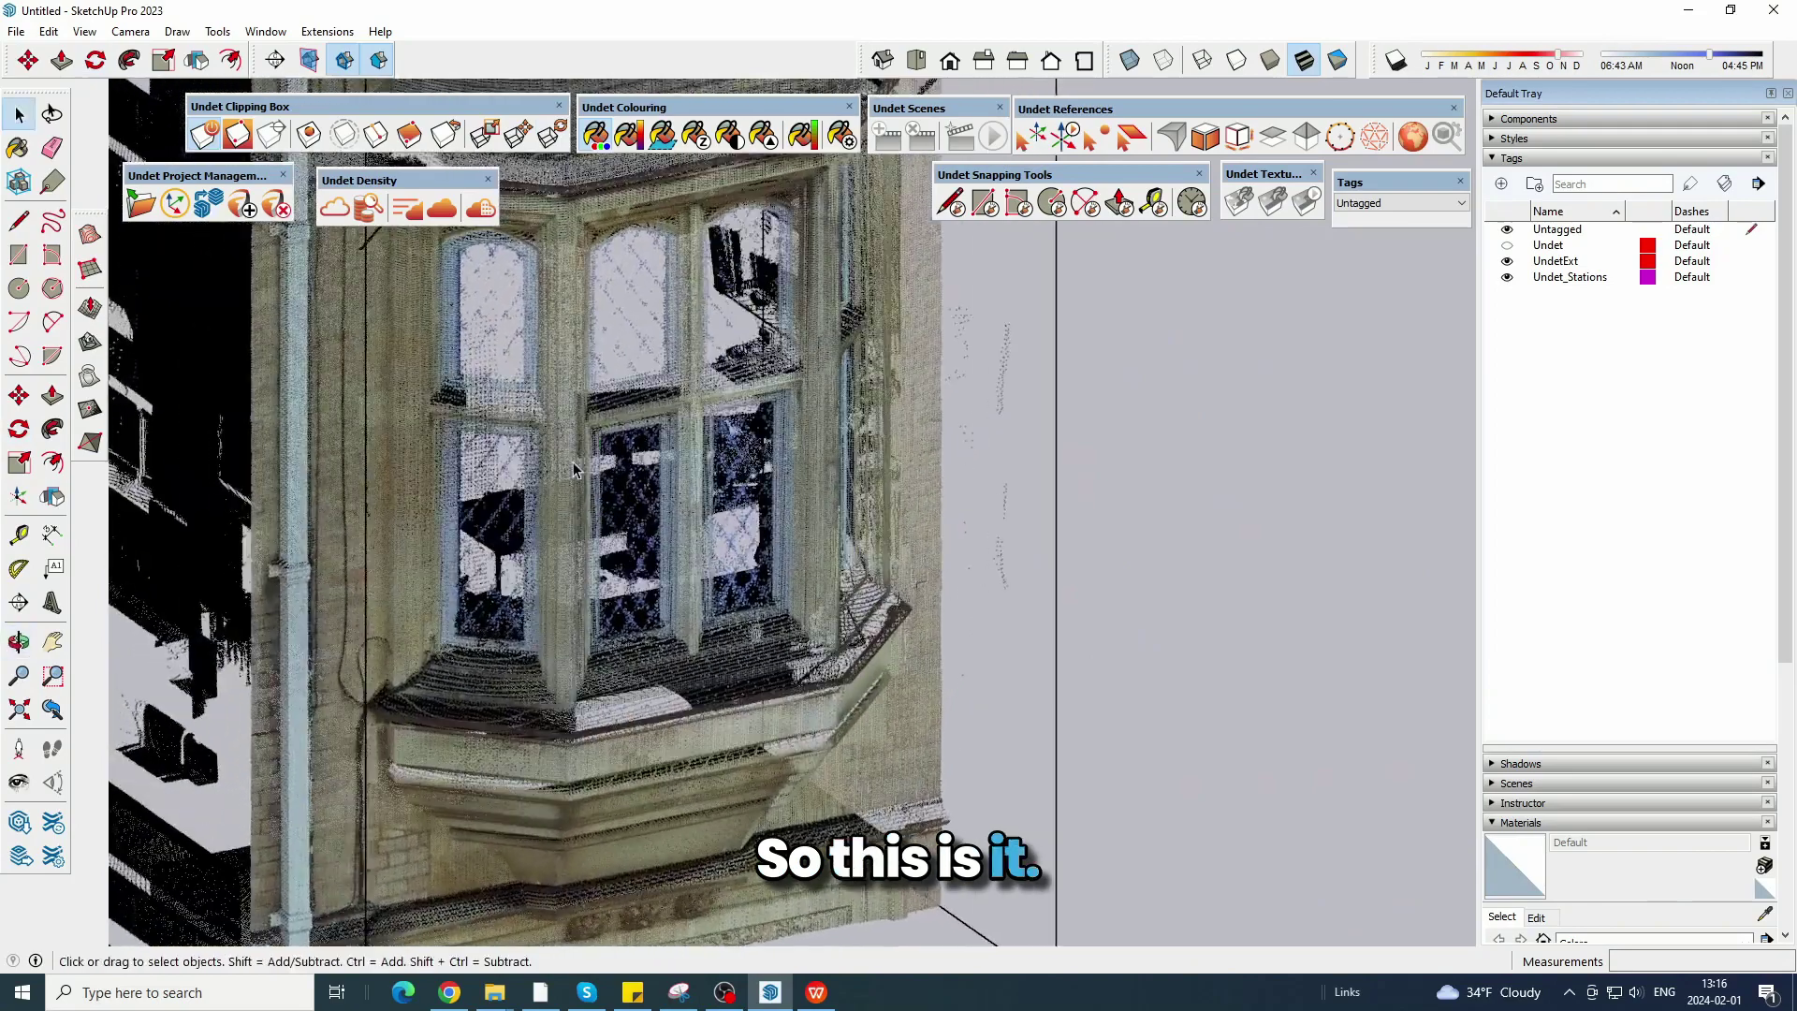
{"action": "scroll", "coordinate": [431, 548], "scroll_direction": "down", "scroll_amount": 4}
{"action": "left_click", "coordinate": [508, 133]}
{"action": "left_click", "coordinate": [484, 134]}
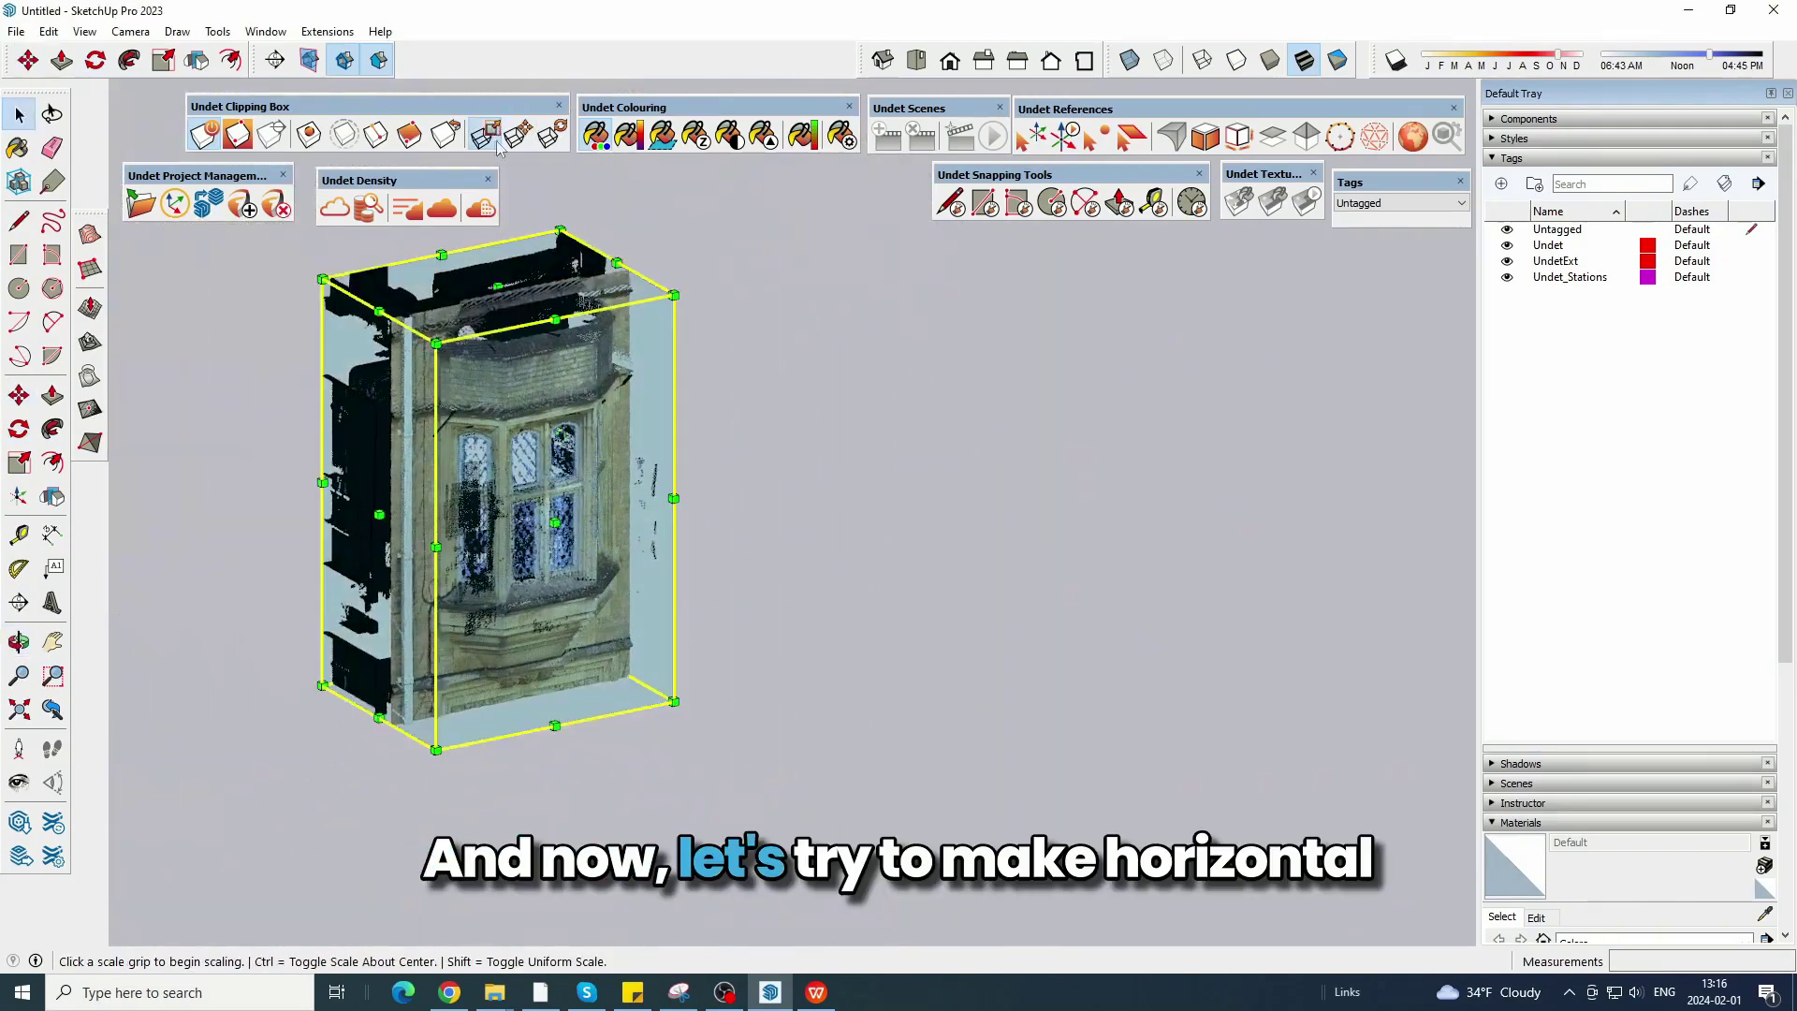
{"action": "scroll", "coordinate": [496, 280], "scroll_direction": "up", "scroll_amount": 3}
{"action": "left_click", "coordinate": [497, 283]}
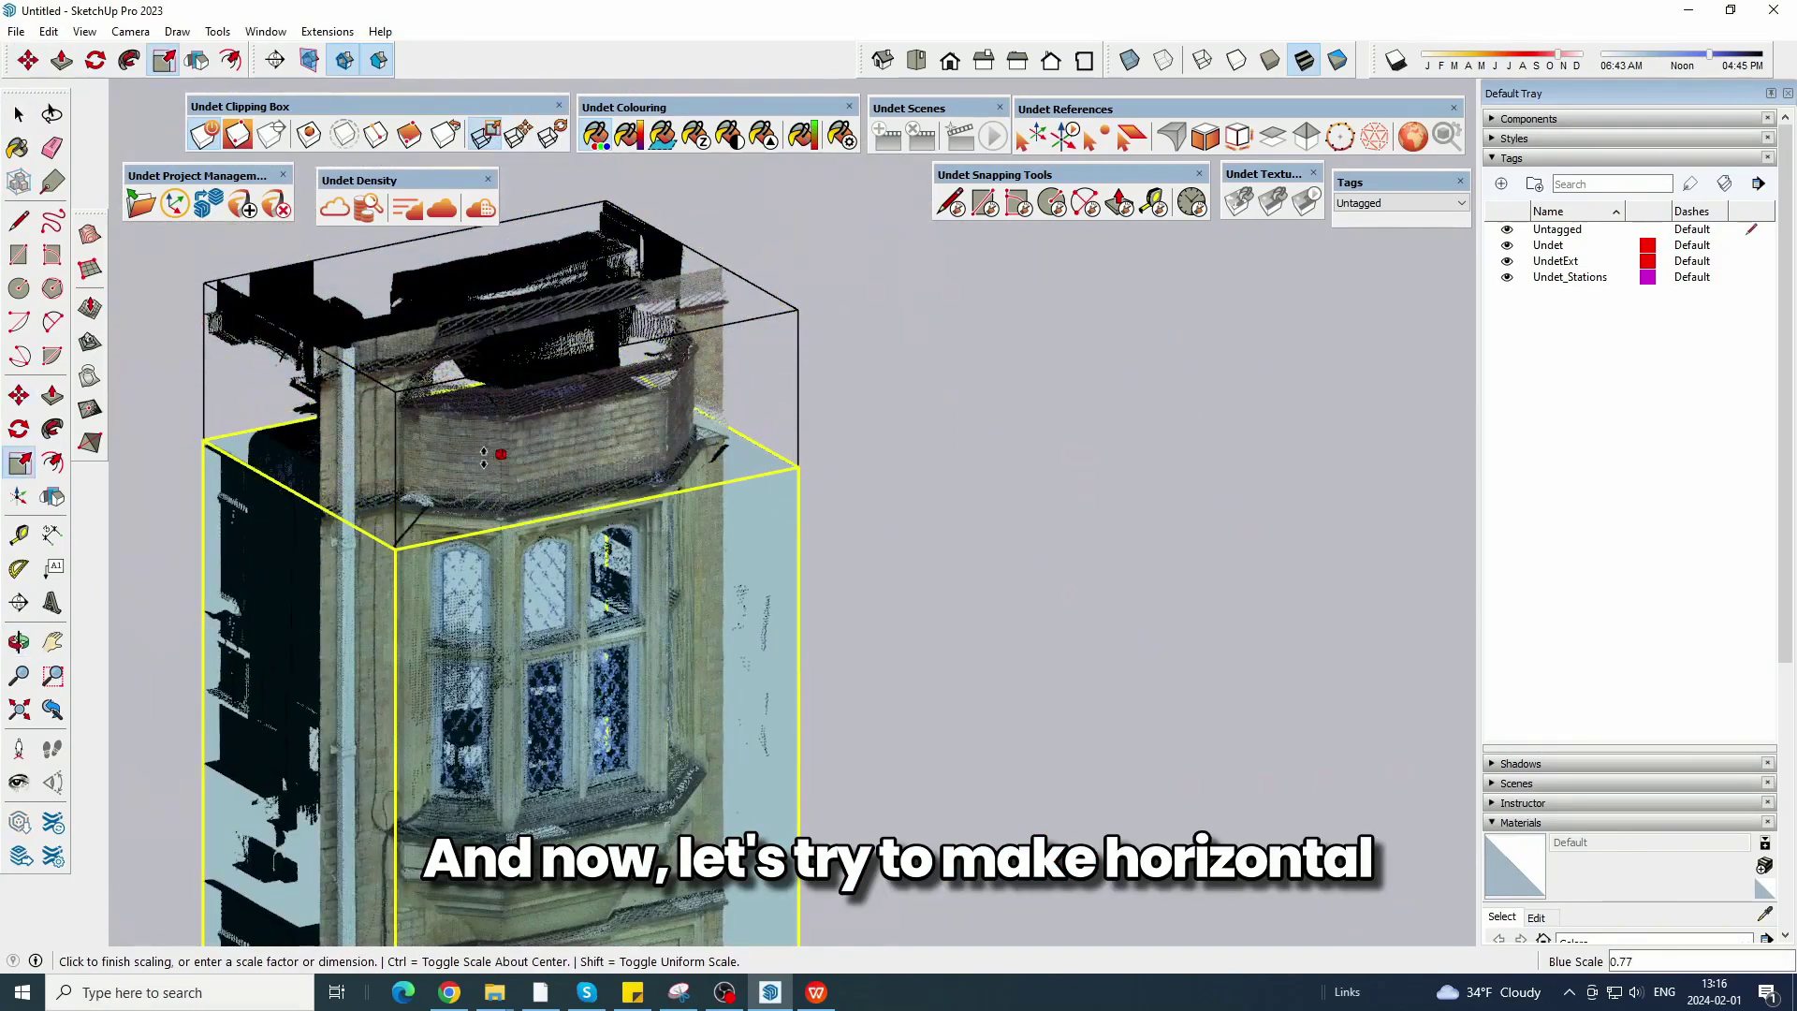
{"action": "left_click", "coordinate": [501, 465]}
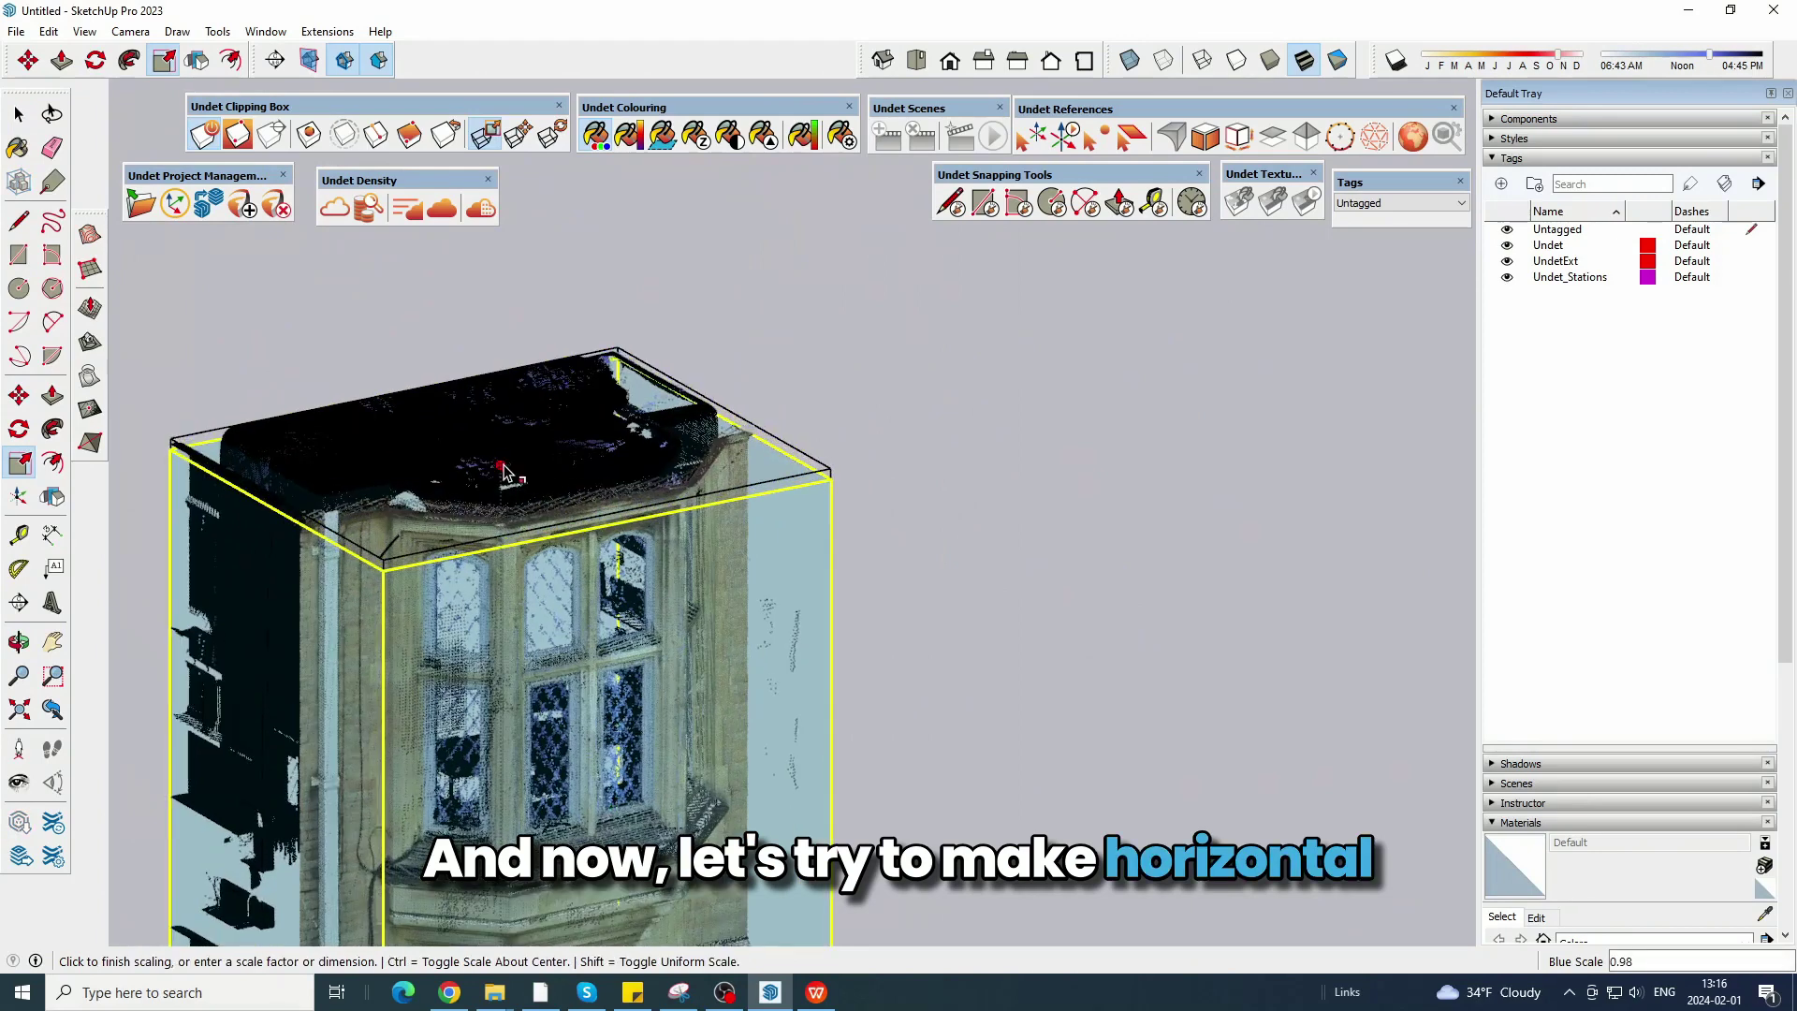
{"action": "scroll", "coordinate": [501, 465], "scroll_direction": "down", "scroll_amount": 1}
{"action": "scroll", "coordinate": [510, 477], "scroll_direction": "down", "scroll_amount": 1}
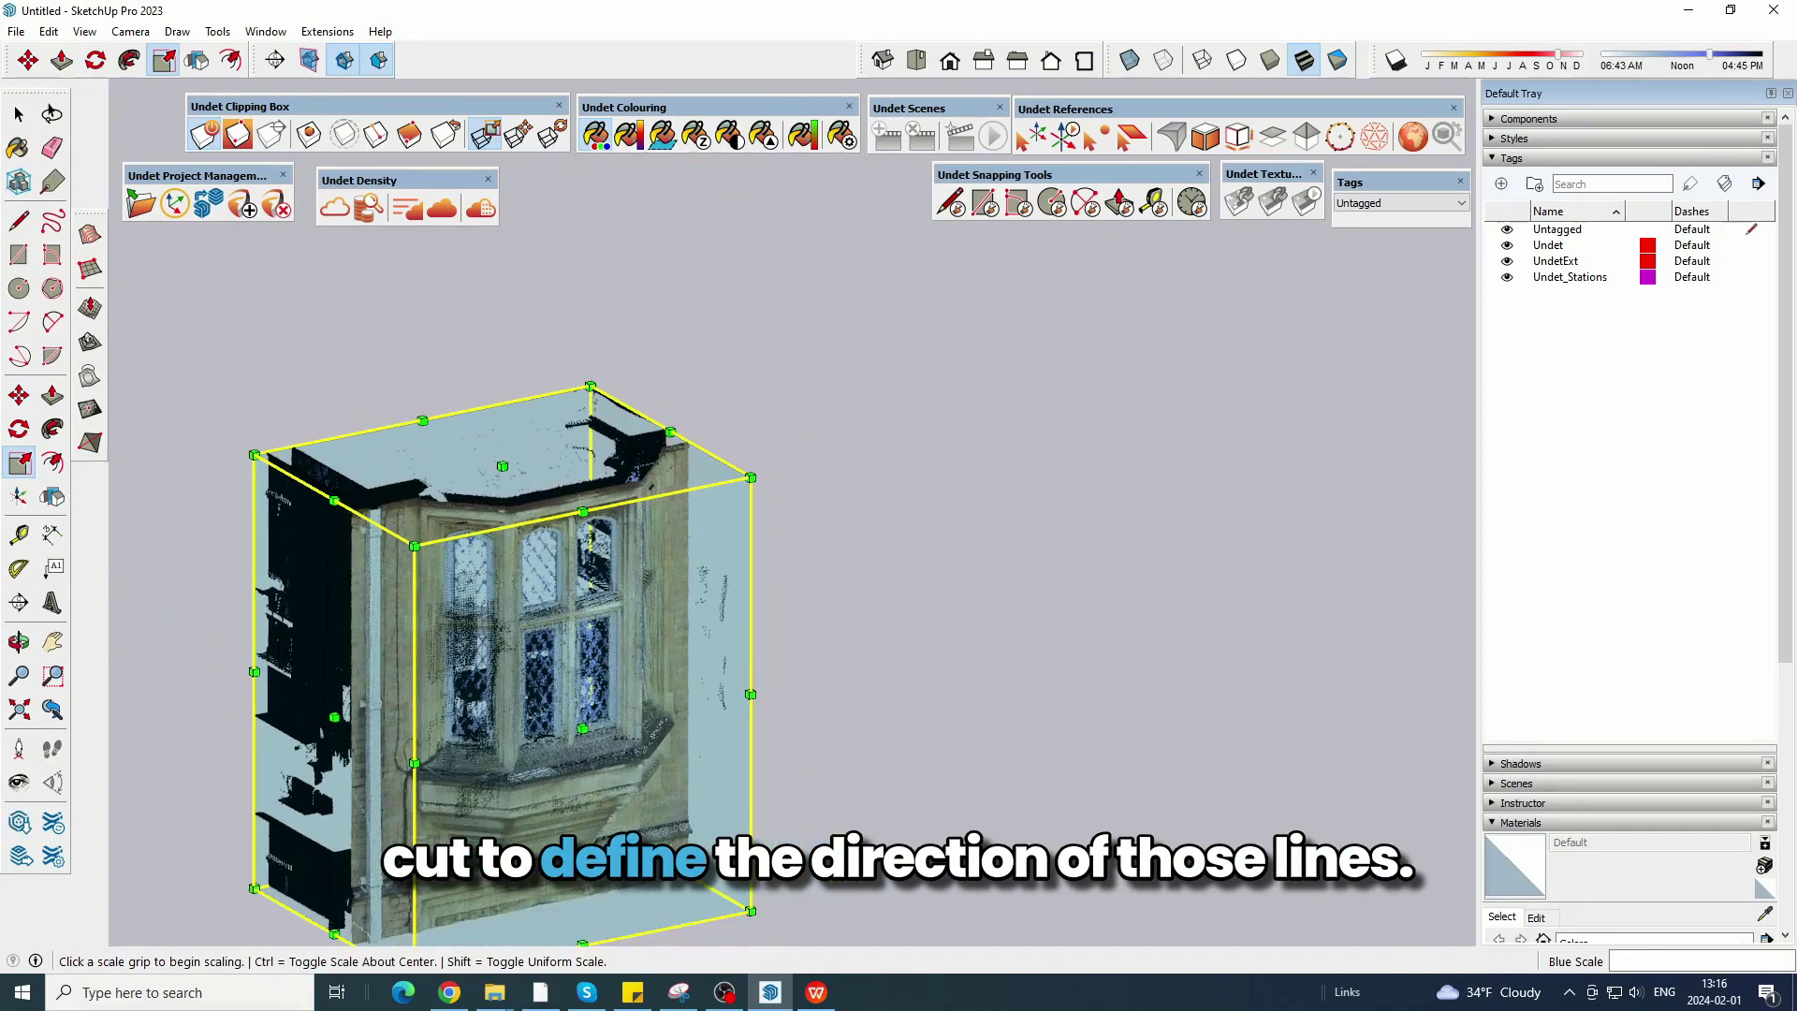
Raise the clipping box's bottom to leave a thin horizontal slice of the bay, and view it from above.
{"action": "middle_click_drag", "start_coordinate": [500, 906], "coordinate": [670, 769], "text": "shift"}
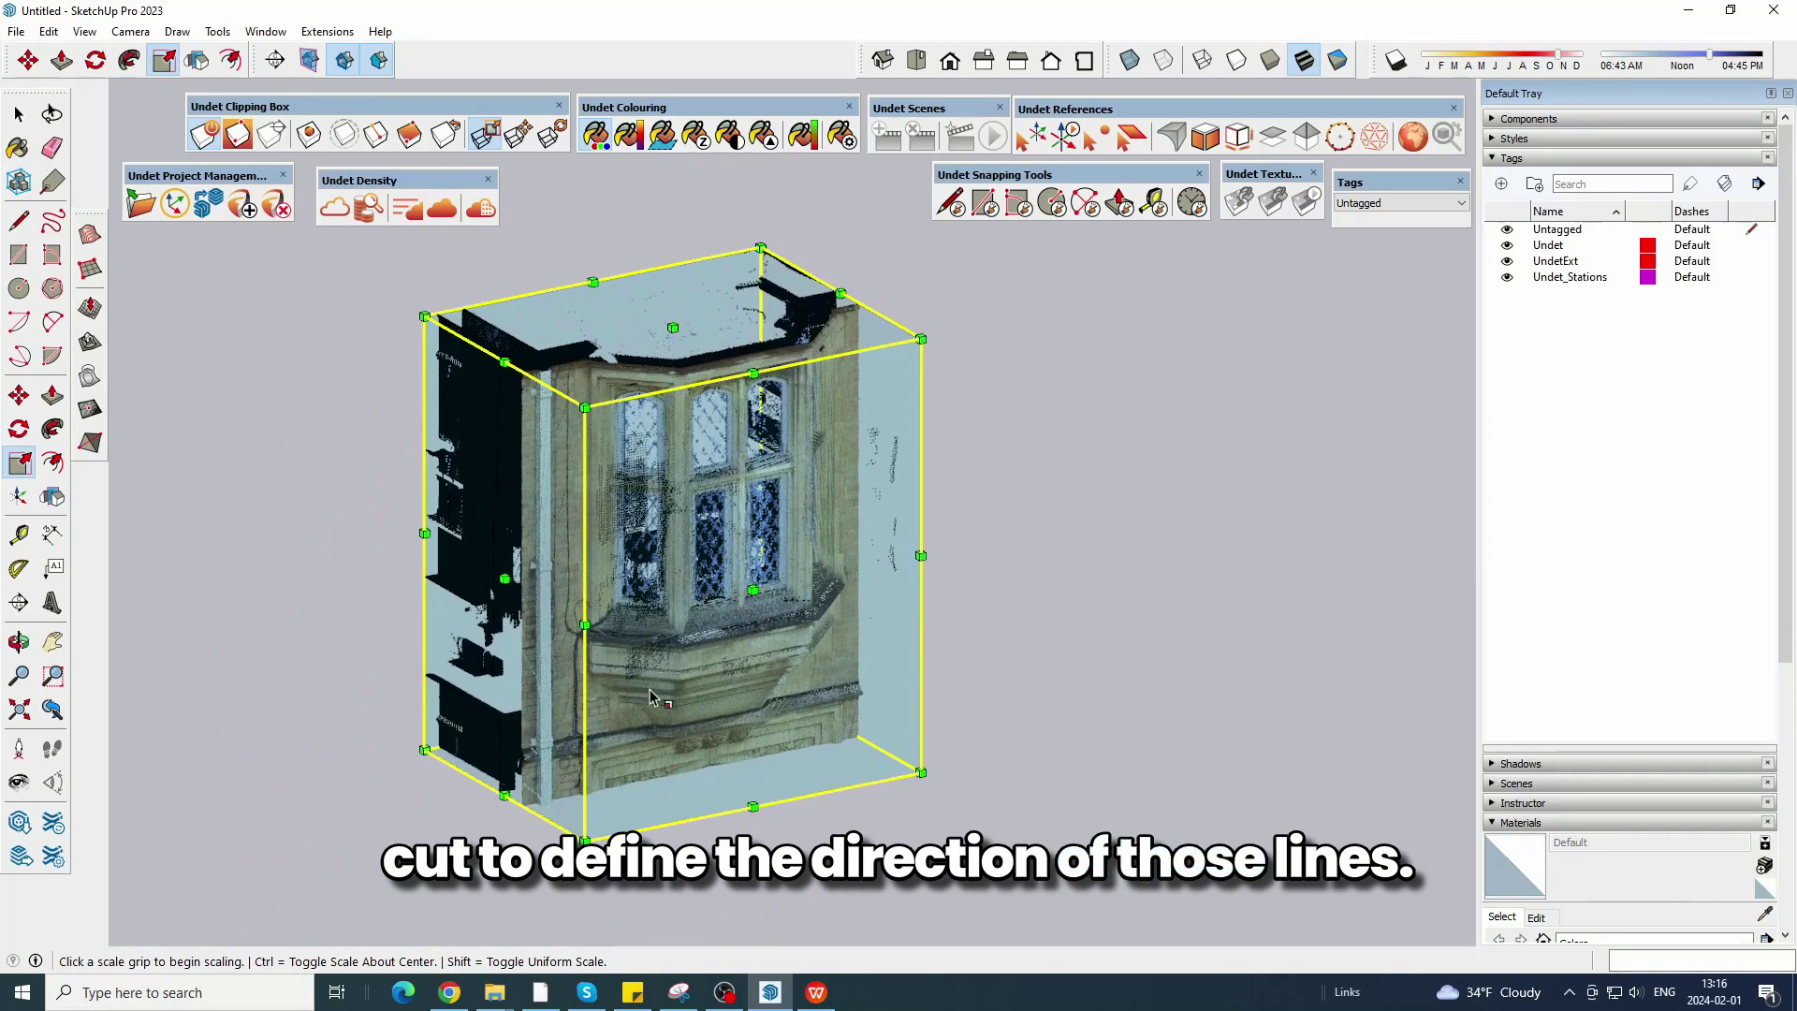
{"action": "left_click_drag", "start_coordinate": [670, 761], "coordinate": [700, 356]}
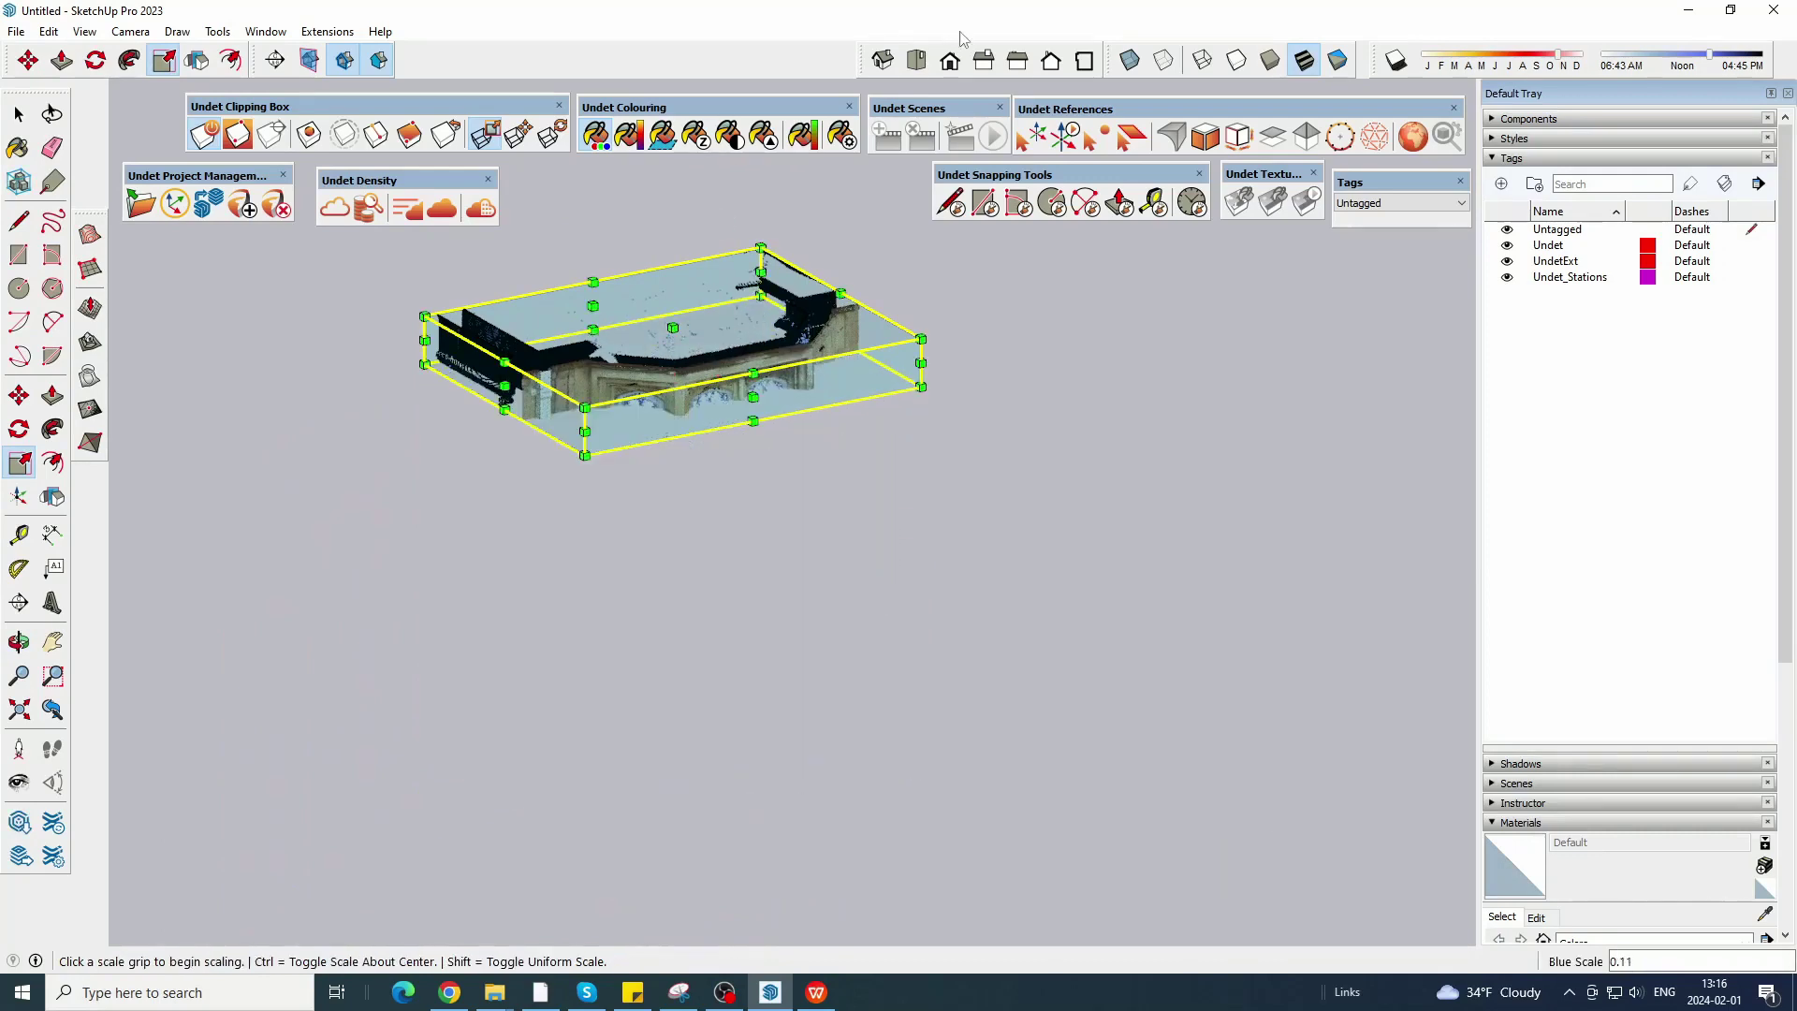
{"action": "left_click", "coordinate": [917, 61]}
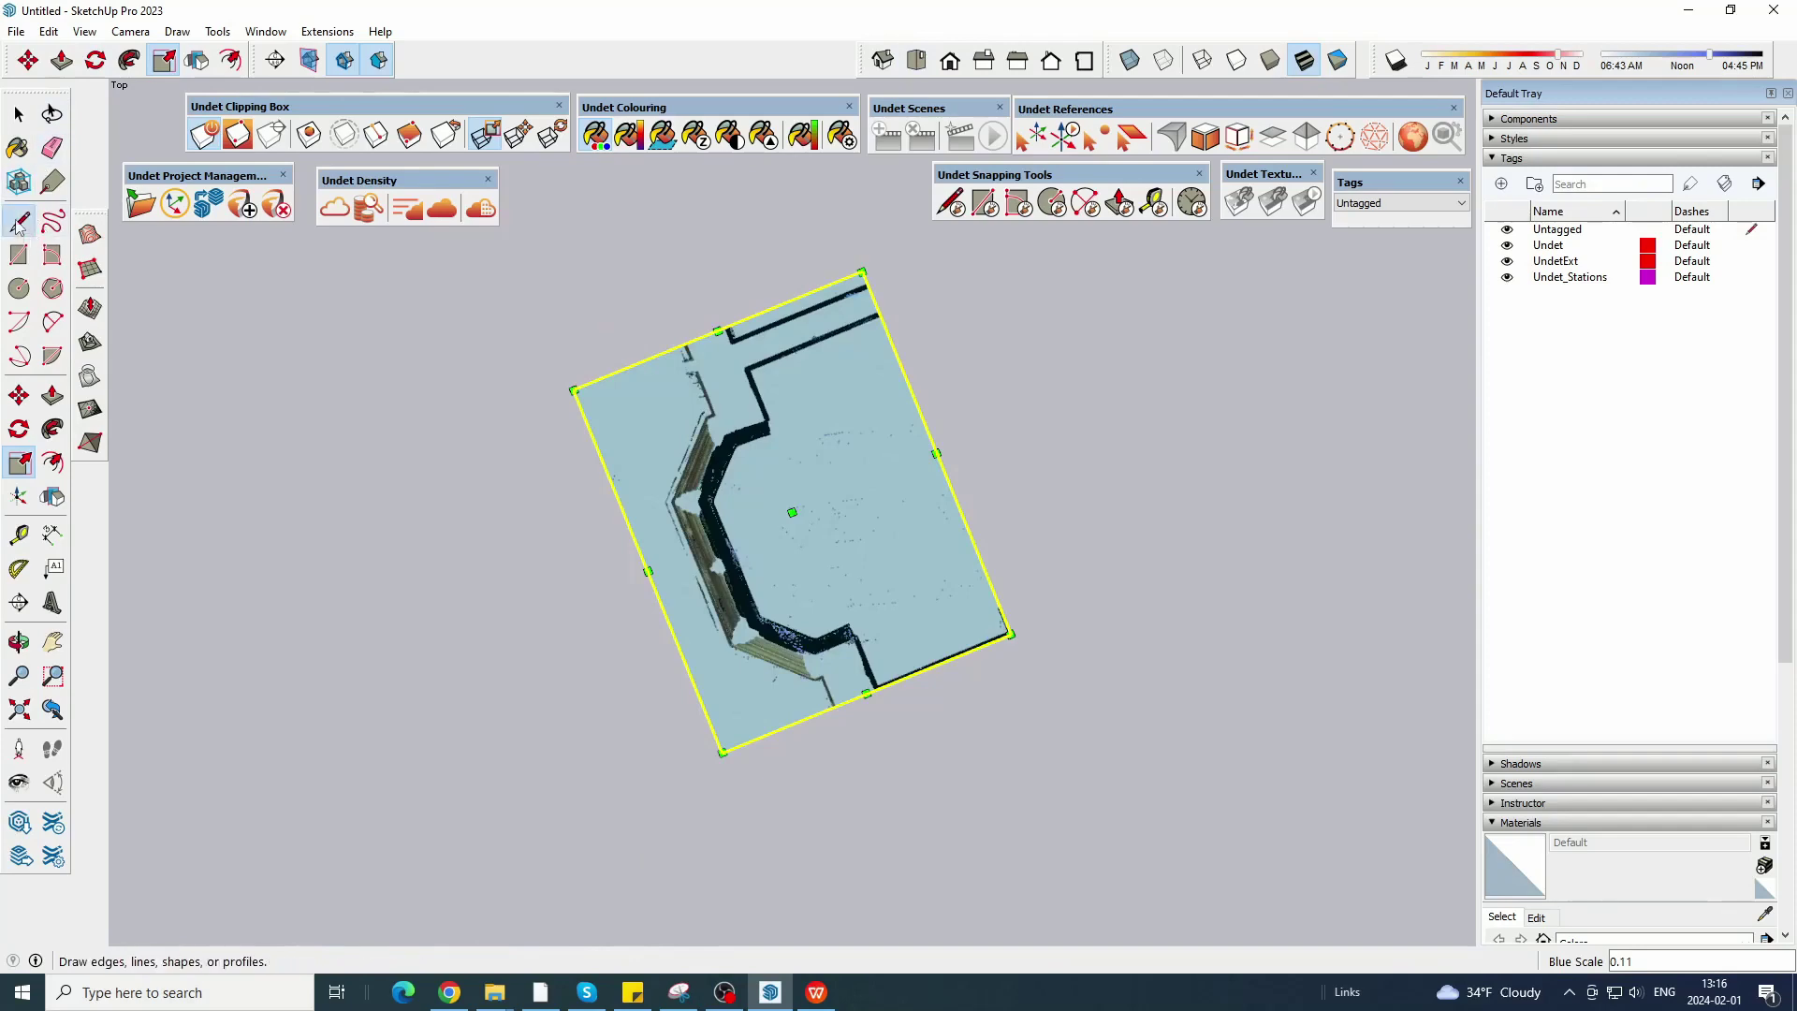
{"action": "left_click_drag", "start_coordinate": [1003, 412], "coordinate": [1009, 501]}
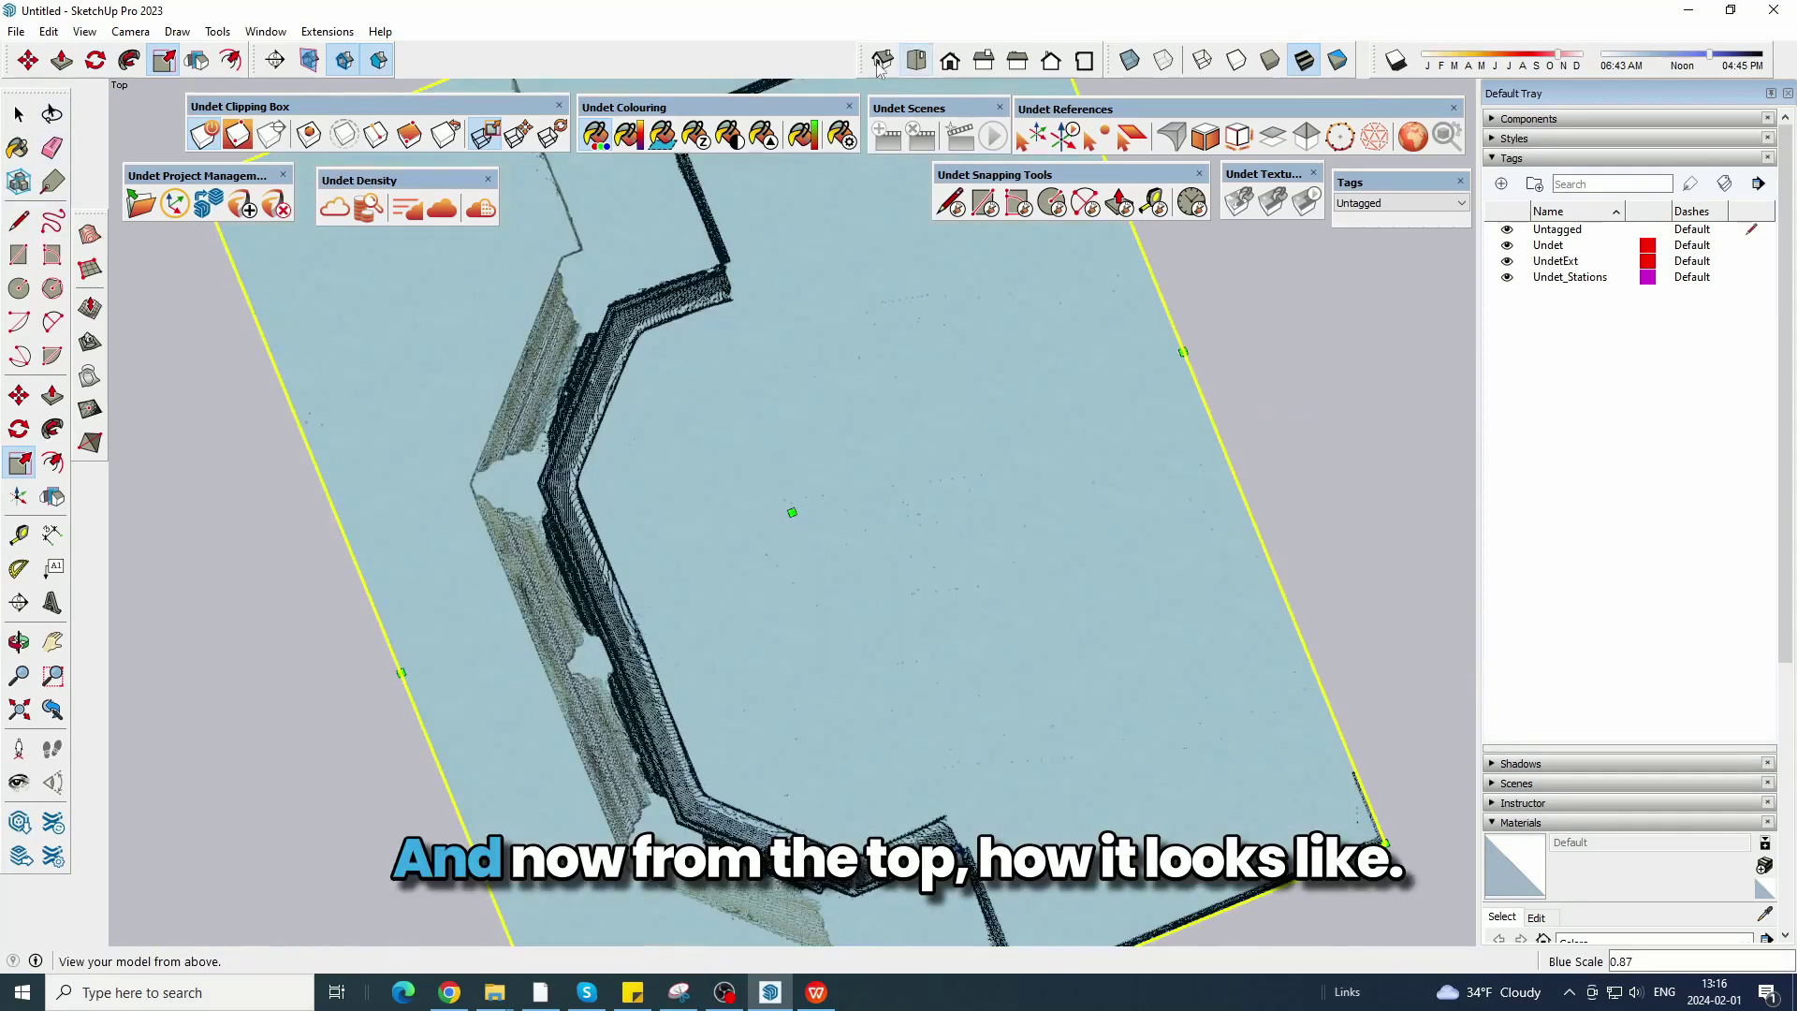
Draw a simple rectangular box whose long side follows the outer front edge of the bay window.
{"action": "left_click", "coordinate": [21, 223]}
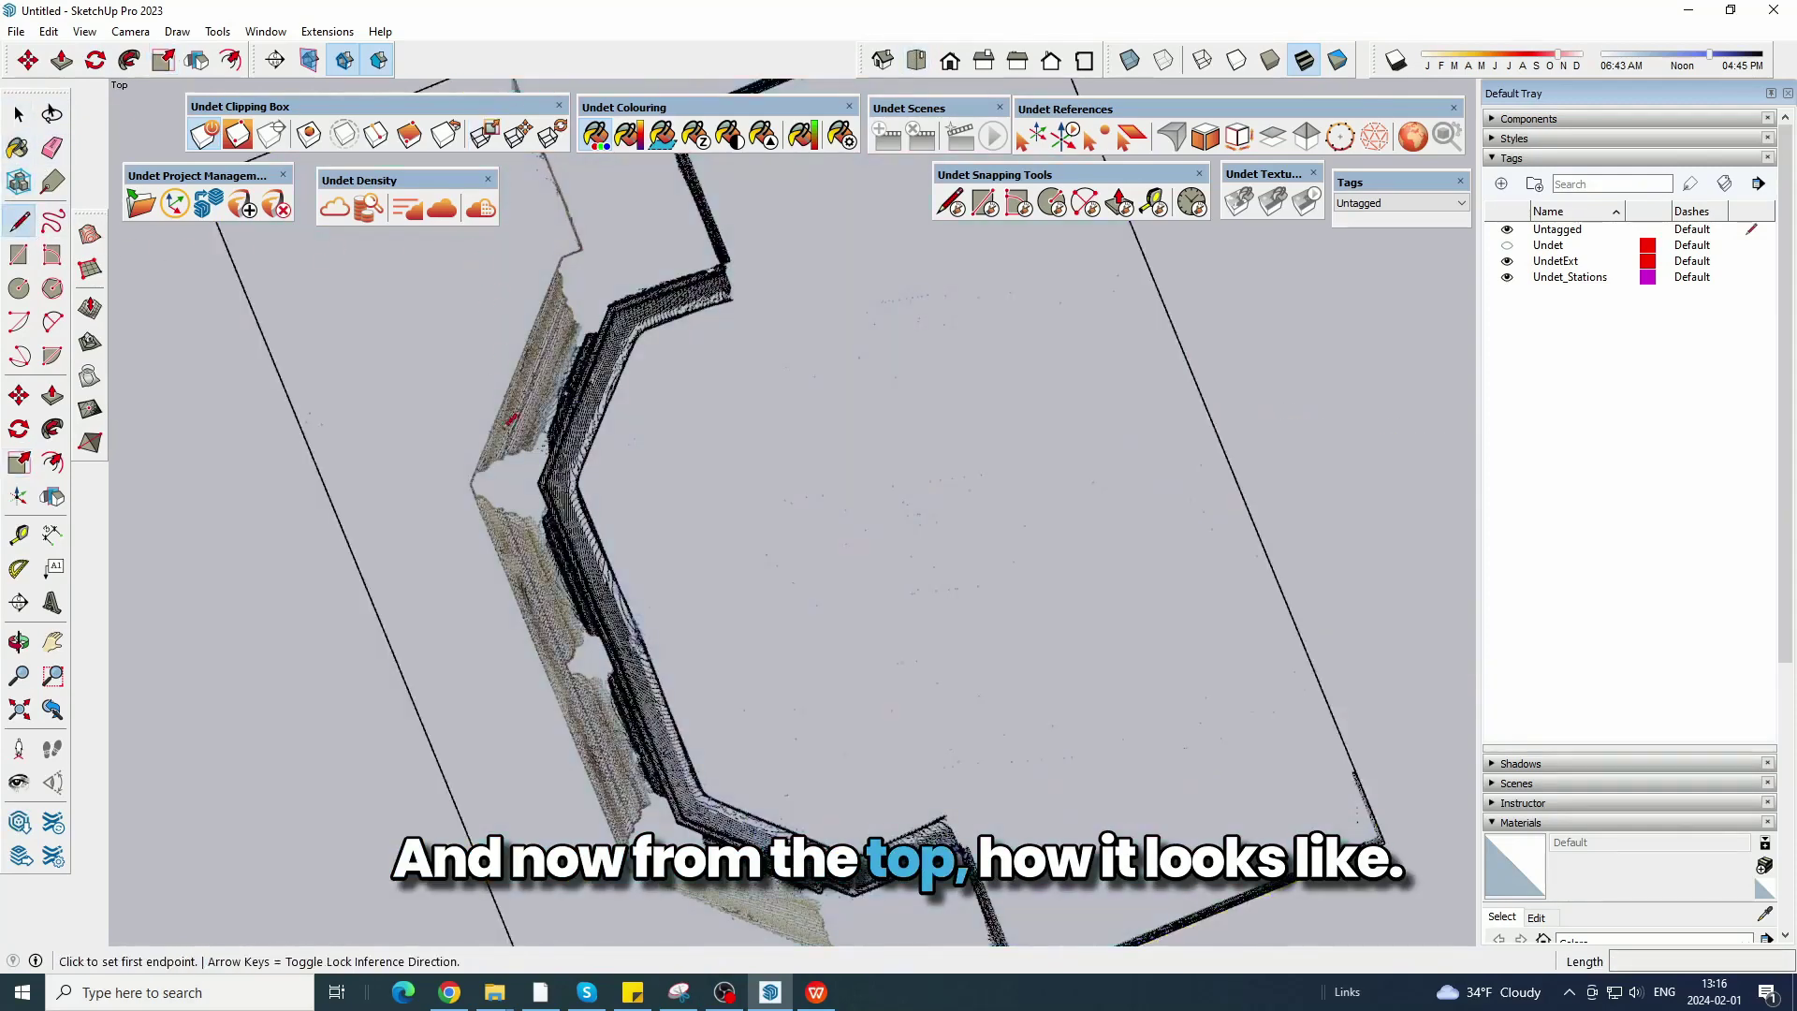
{"action": "scroll", "coordinate": [445, 466], "scroll_direction": "up", "scroll_amount": 3}
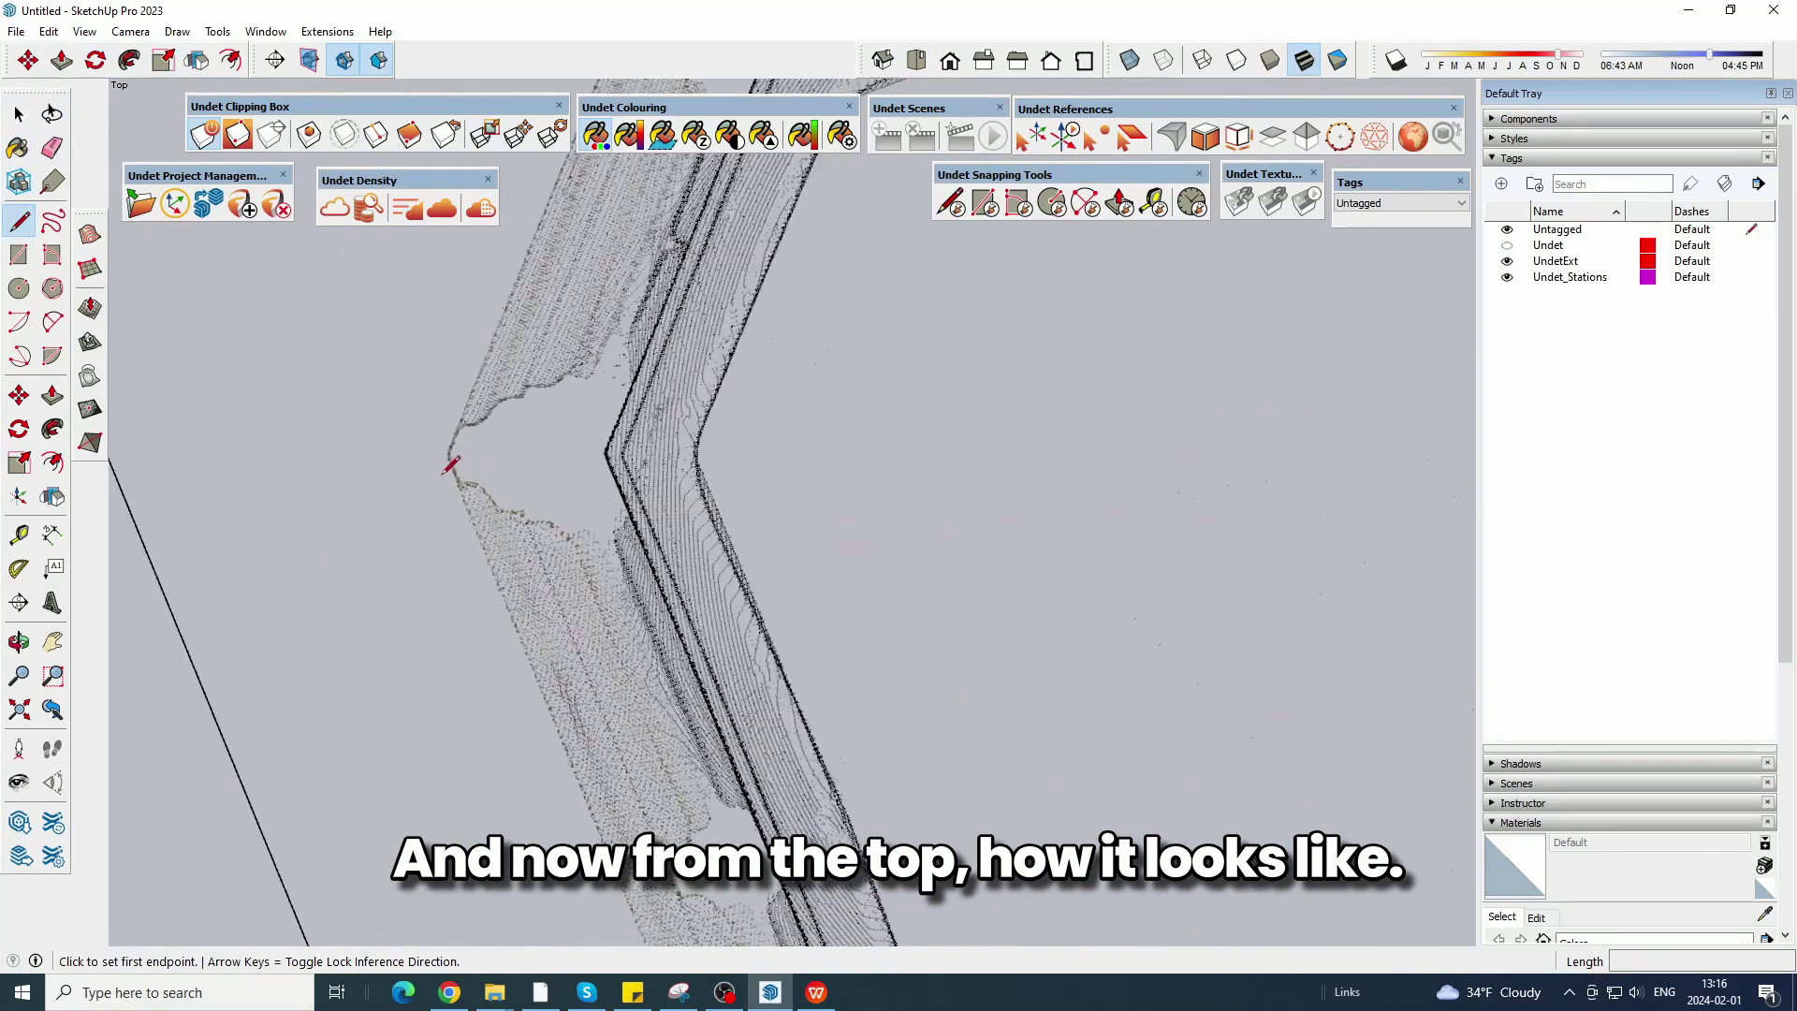
{"action": "left_click", "coordinate": [448, 450]}
{"action": "scroll", "coordinate": [440, 281], "scroll_direction": "down", "scroll_amount": 3}
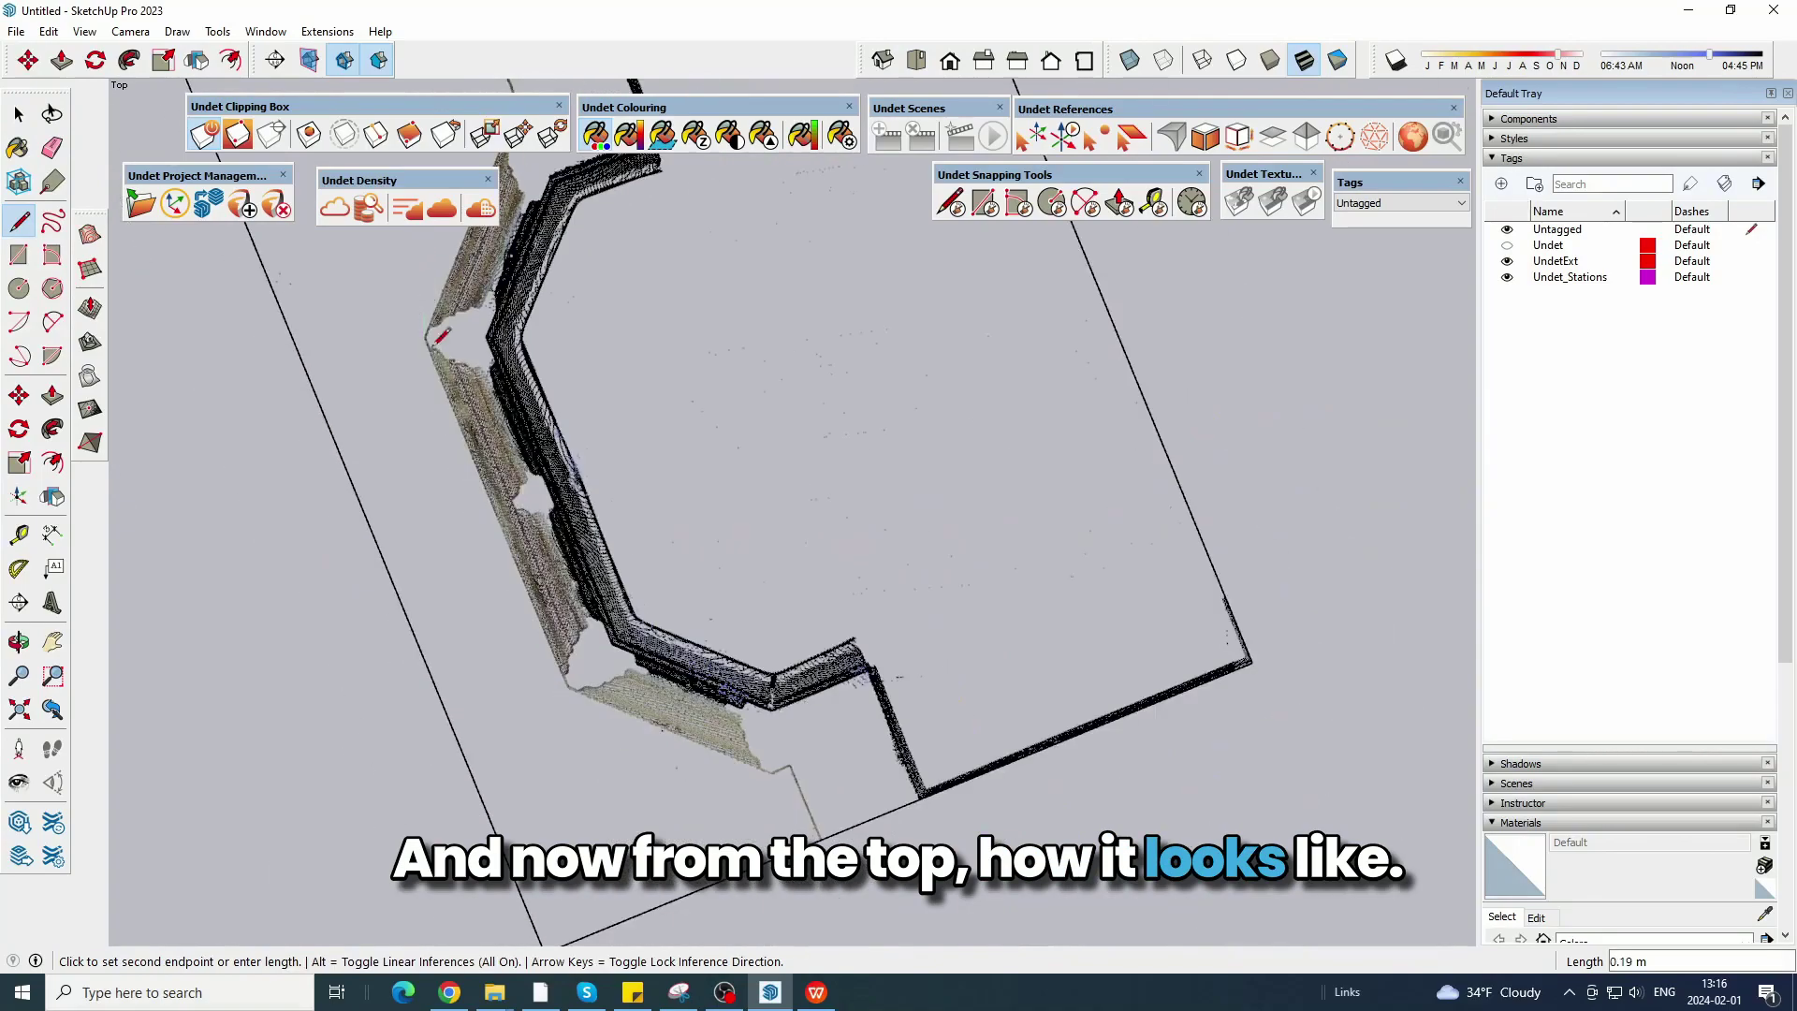
{"action": "scroll", "coordinate": [582, 722], "scroll_direction": "up", "scroll_amount": 4}
{"action": "scroll", "coordinate": [632, 529], "scroll_direction": "up", "scroll_amount": 2}
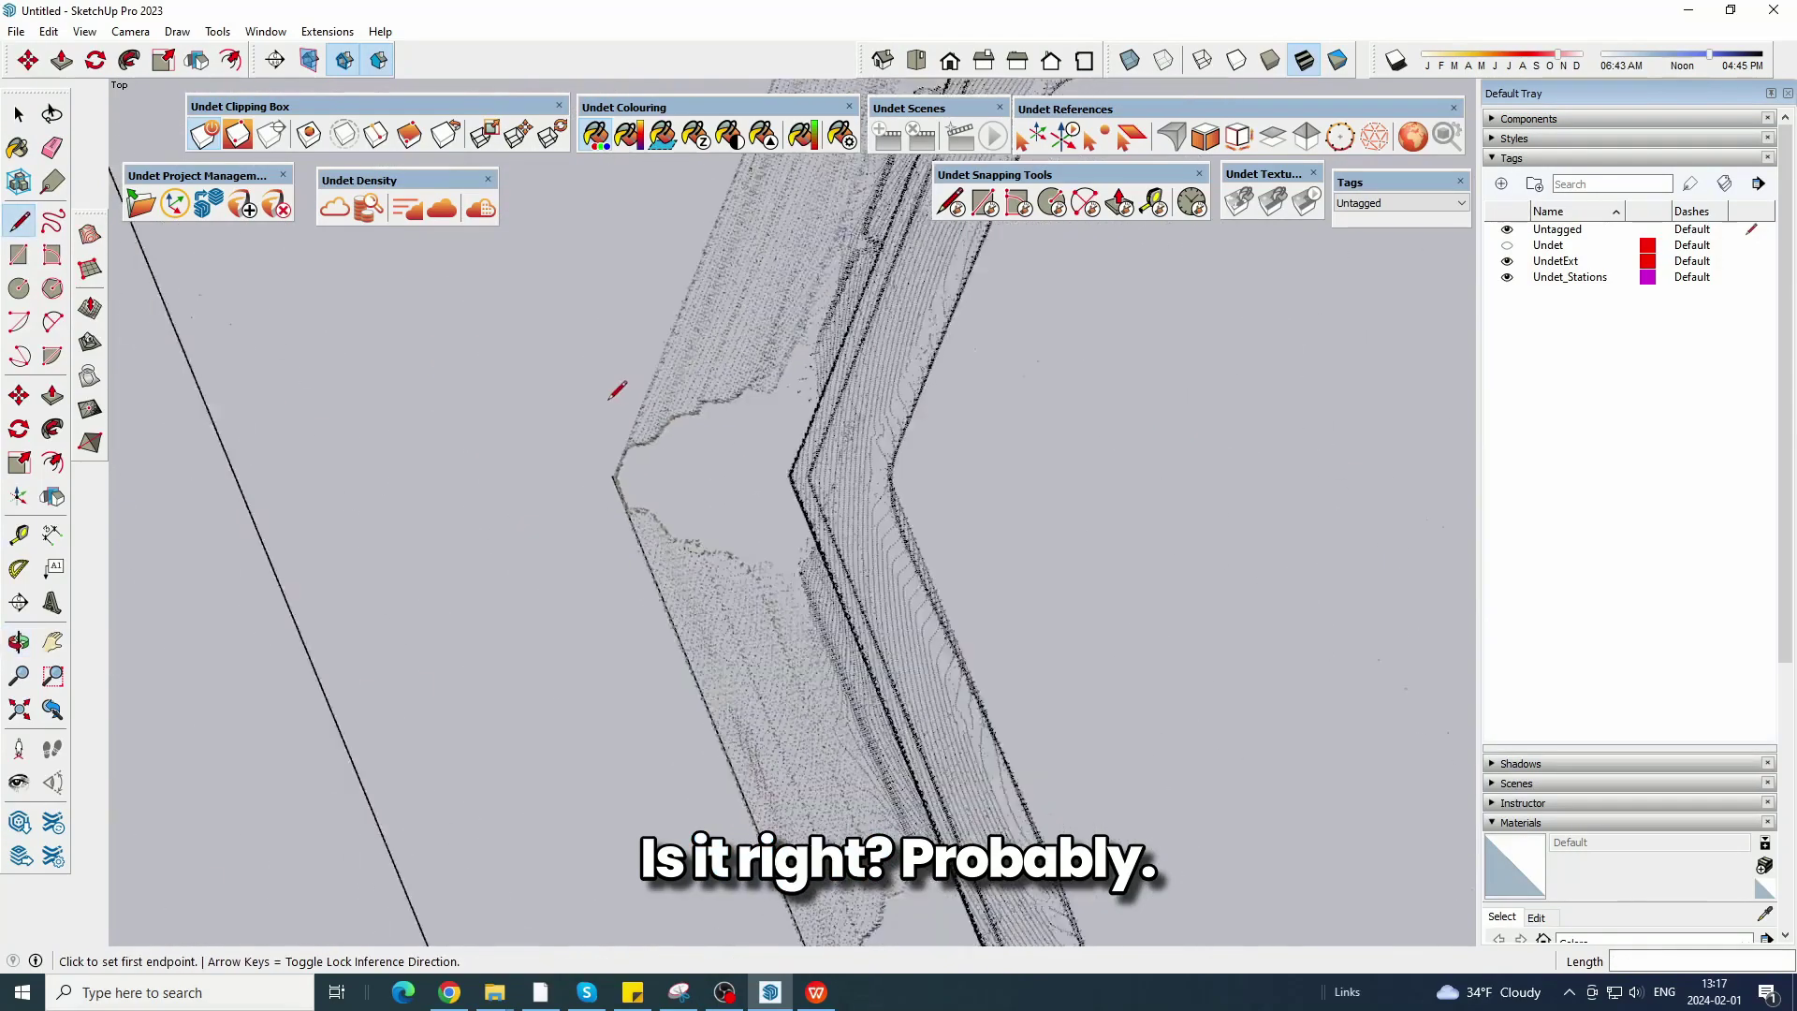
{"action": "scroll", "coordinate": [608, 439], "scroll_direction": "down", "scroll_amount": 4}
{"action": "scroll", "coordinate": [610, 435], "scroll_direction": "down", "scroll_amount": 1}
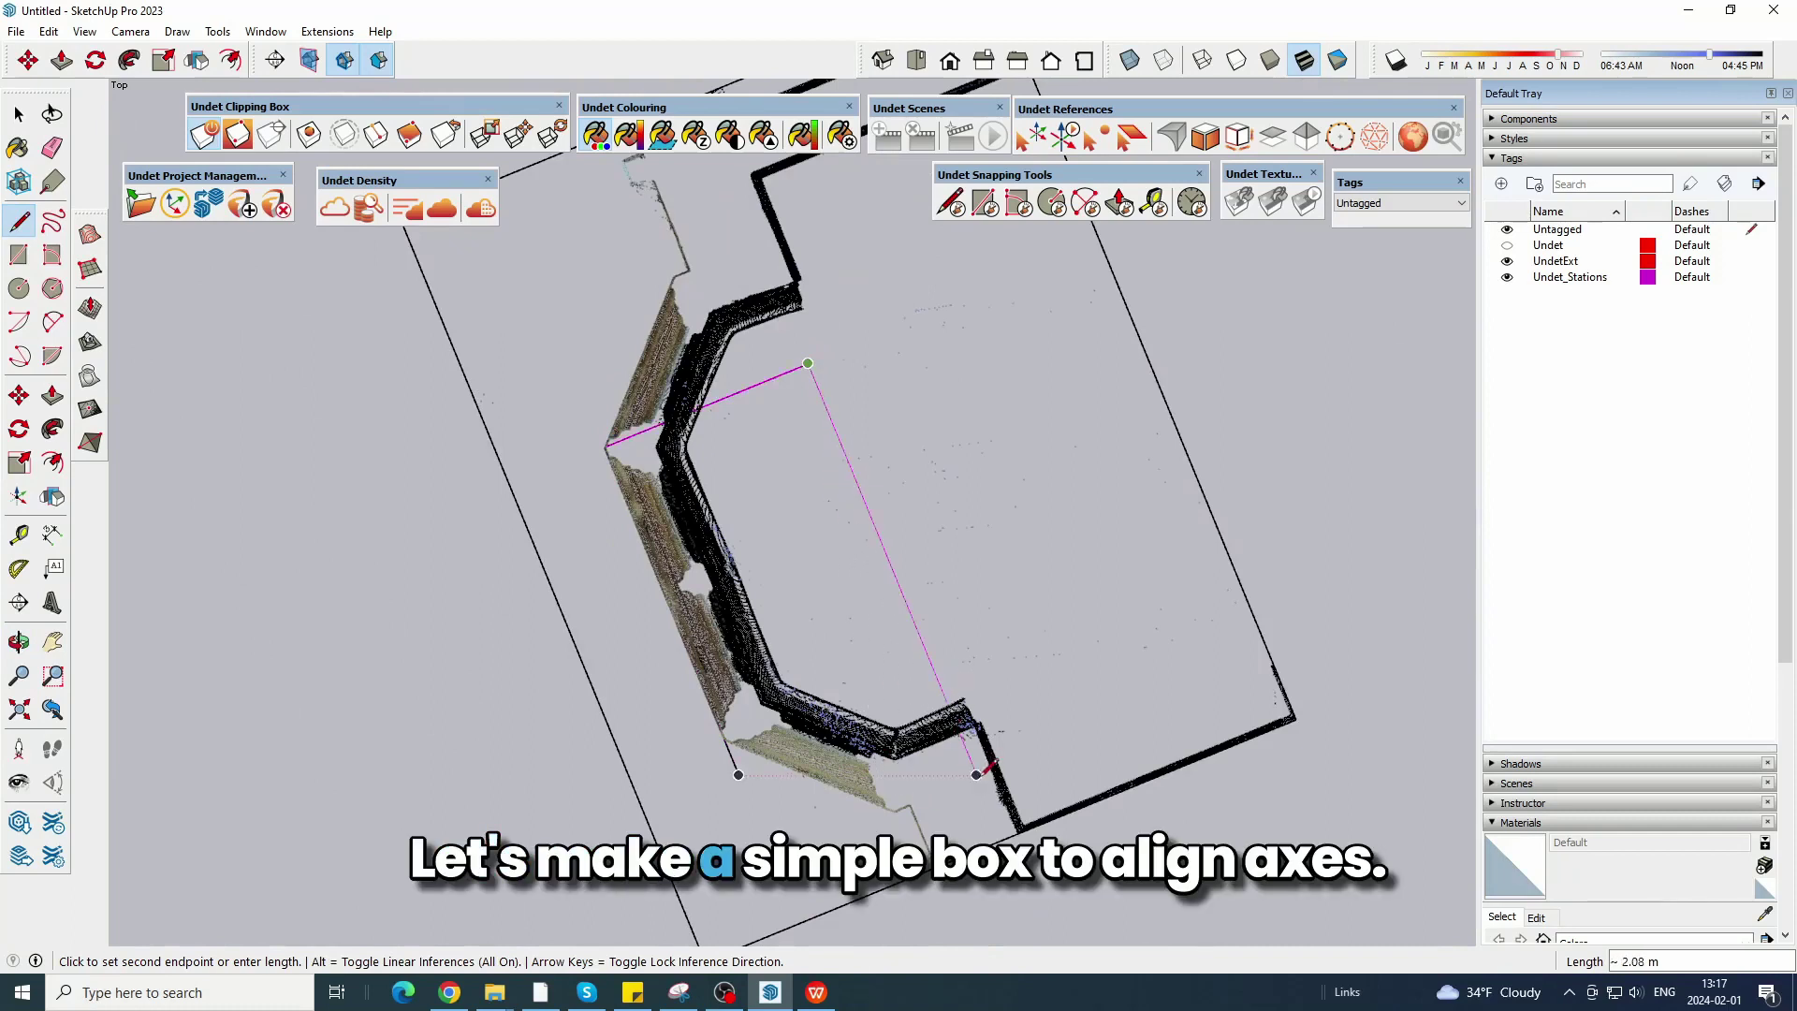
{"action": "left_click", "coordinate": [943, 692]}
{"action": "key", "text": "space"}
{"action": "scroll", "coordinate": [842, 524], "scroll_direction": "down", "scroll_amount": 3}
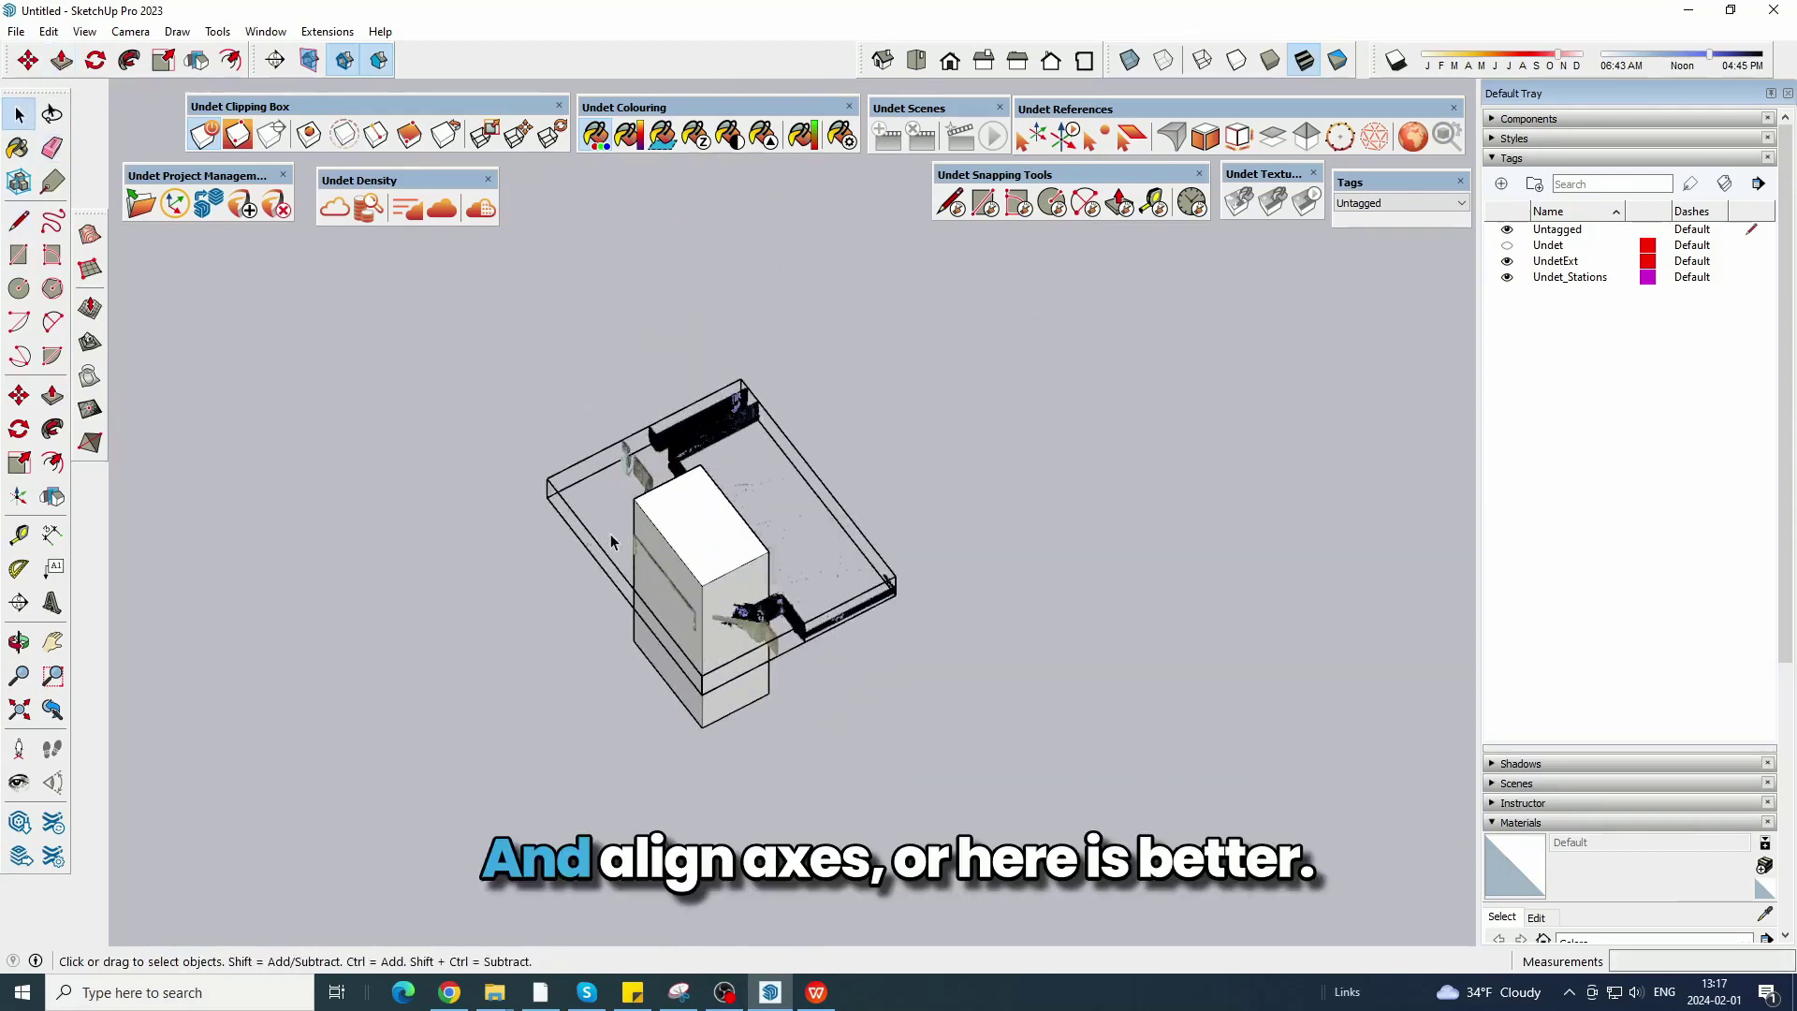
Align the drawing axes to the box's top face so the red axis runs along the bay's front edge.
{"action": "right_click", "coordinate": [680, 526]}
{"action": "left_click", "coordinate": [739, 684]}
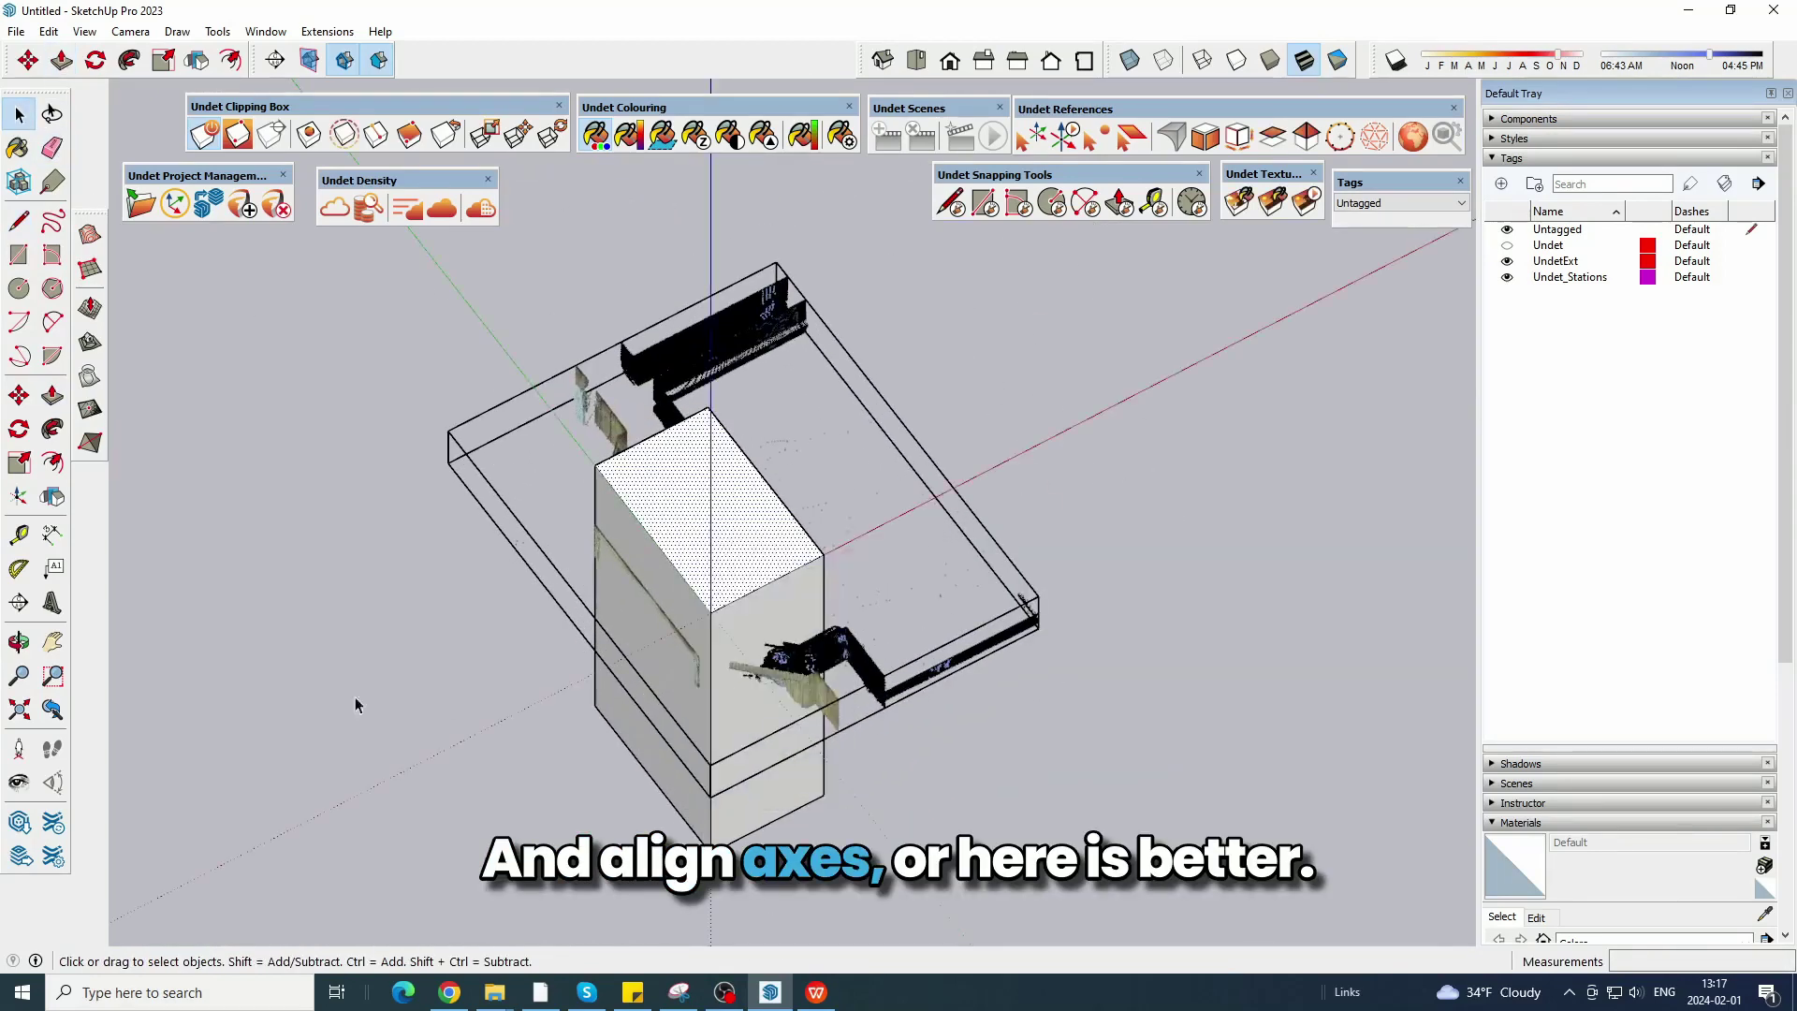
{"action": "scroll", "coordinate": [356, 696], "scroll_direction": "down", "scroll_amount": 3}
{"action": "middle_click_drag", "start_coordinate": [323, 681], "coordinate": [868, 672]}
{"action": "key", "text": "space"}
{"action": "right_click", "coordinate": [786, 655]}
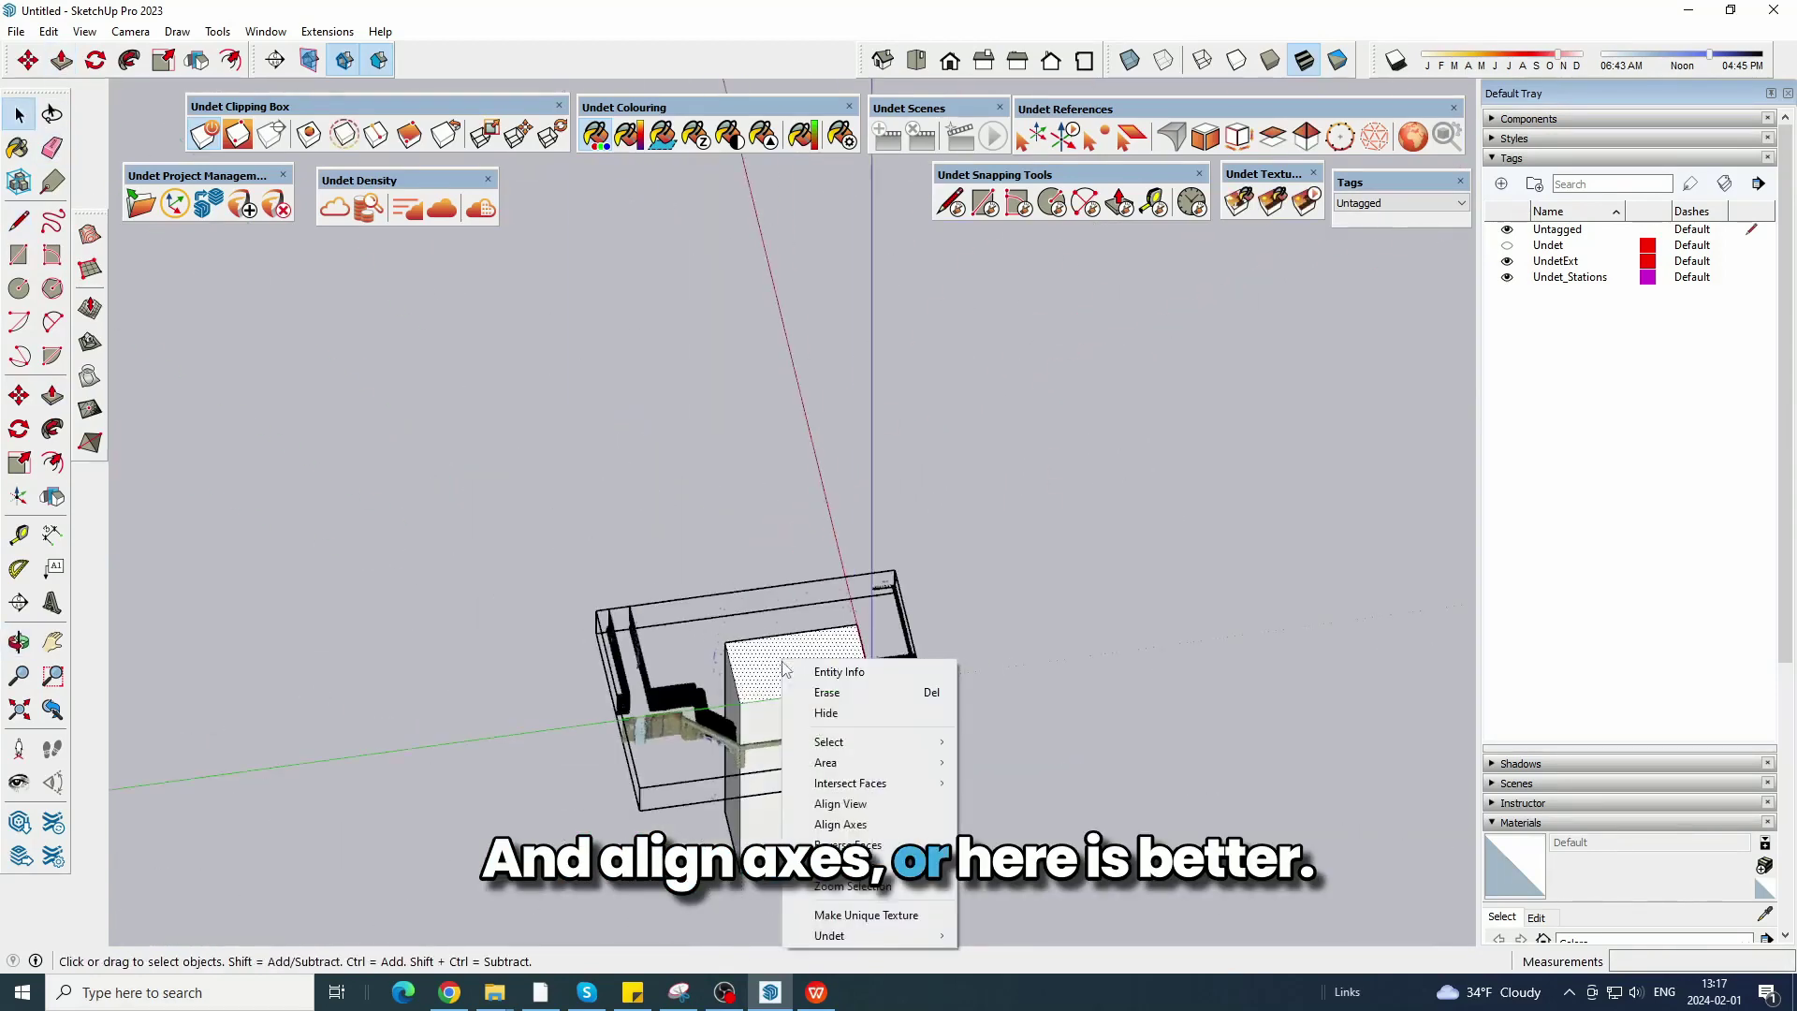
{"action": "left_click", "coordinate": [842, 823]}
{"action": "middle_click_drag", "start_coordinate": [1091, 780], "coordinate": [859, 886]}
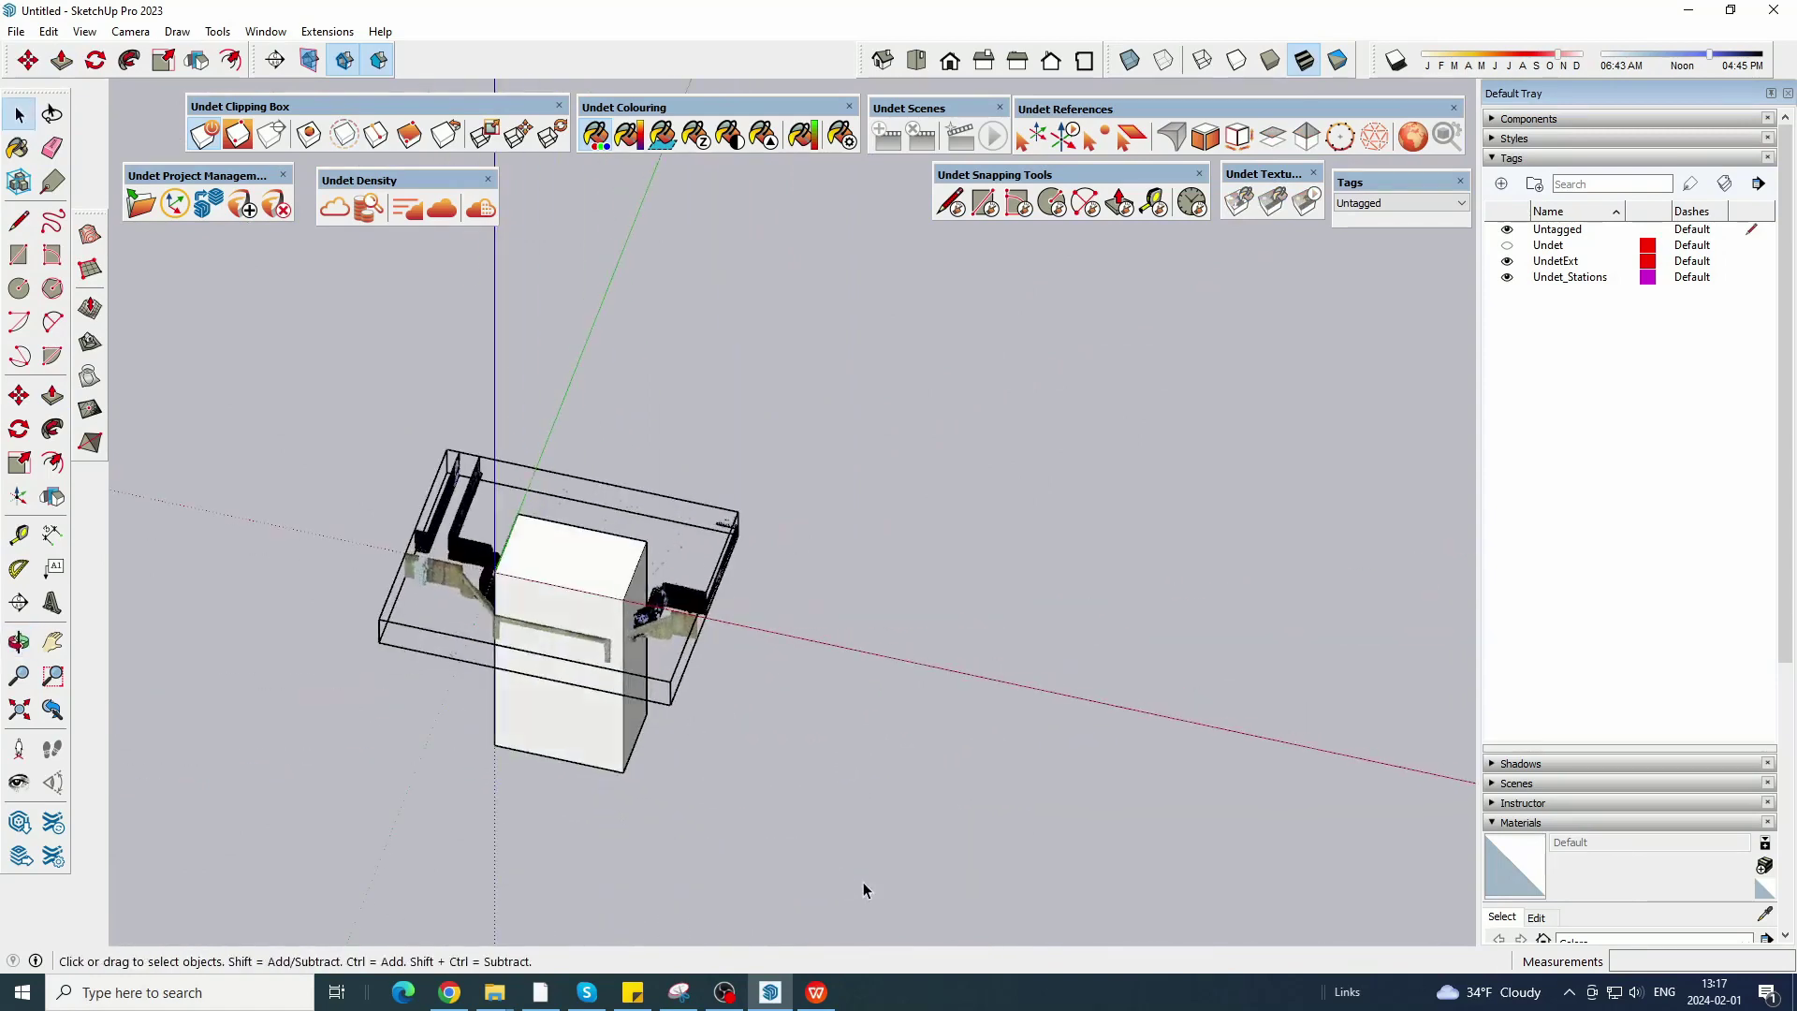
Delete the helper box and show the section slice from above, square to the new axes.
{"action": "left_click", "coordinate": [571, 674]}
{"action": "key", "text": "Delete"}
{"action": "left_click", "coordinate": [916, 60]}
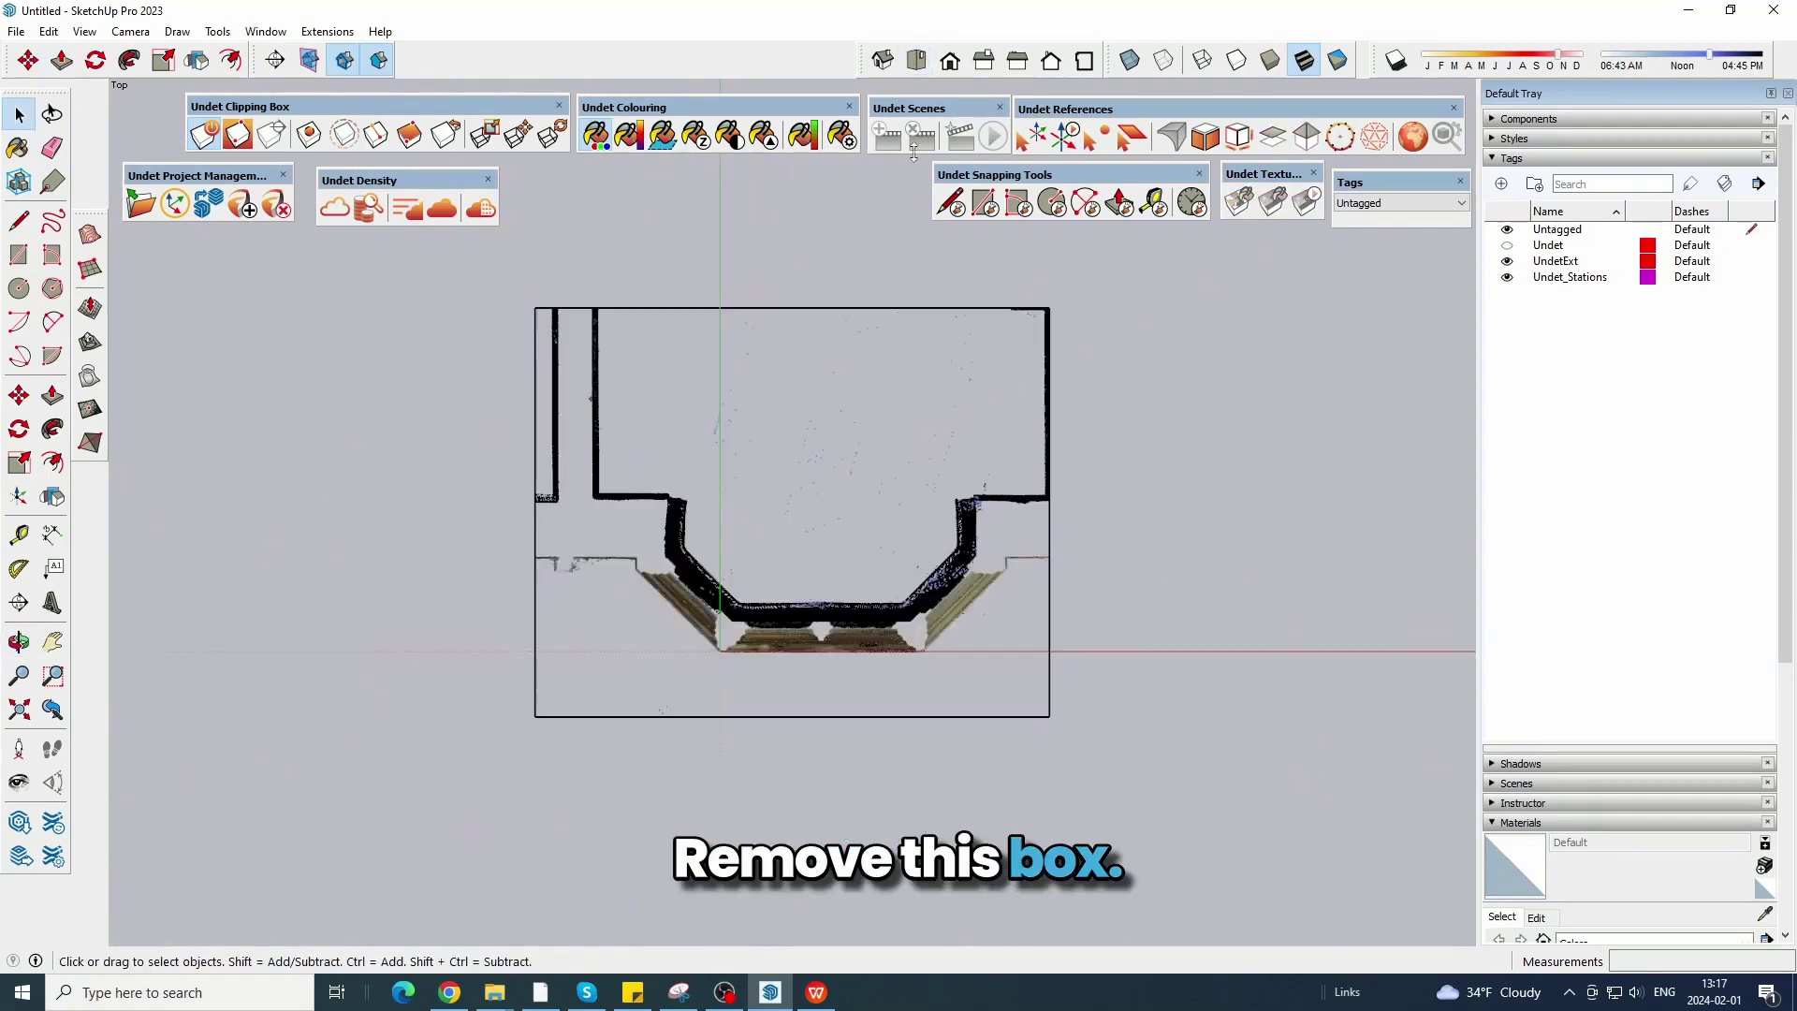
Trace the bay's outer outline with lines along the left return, left diagonal and front edge, extending past the right corner.
{"action": "scroll", "coordinate": [795, 567], "scroll_direction": "up", "scroll_amount": 6}
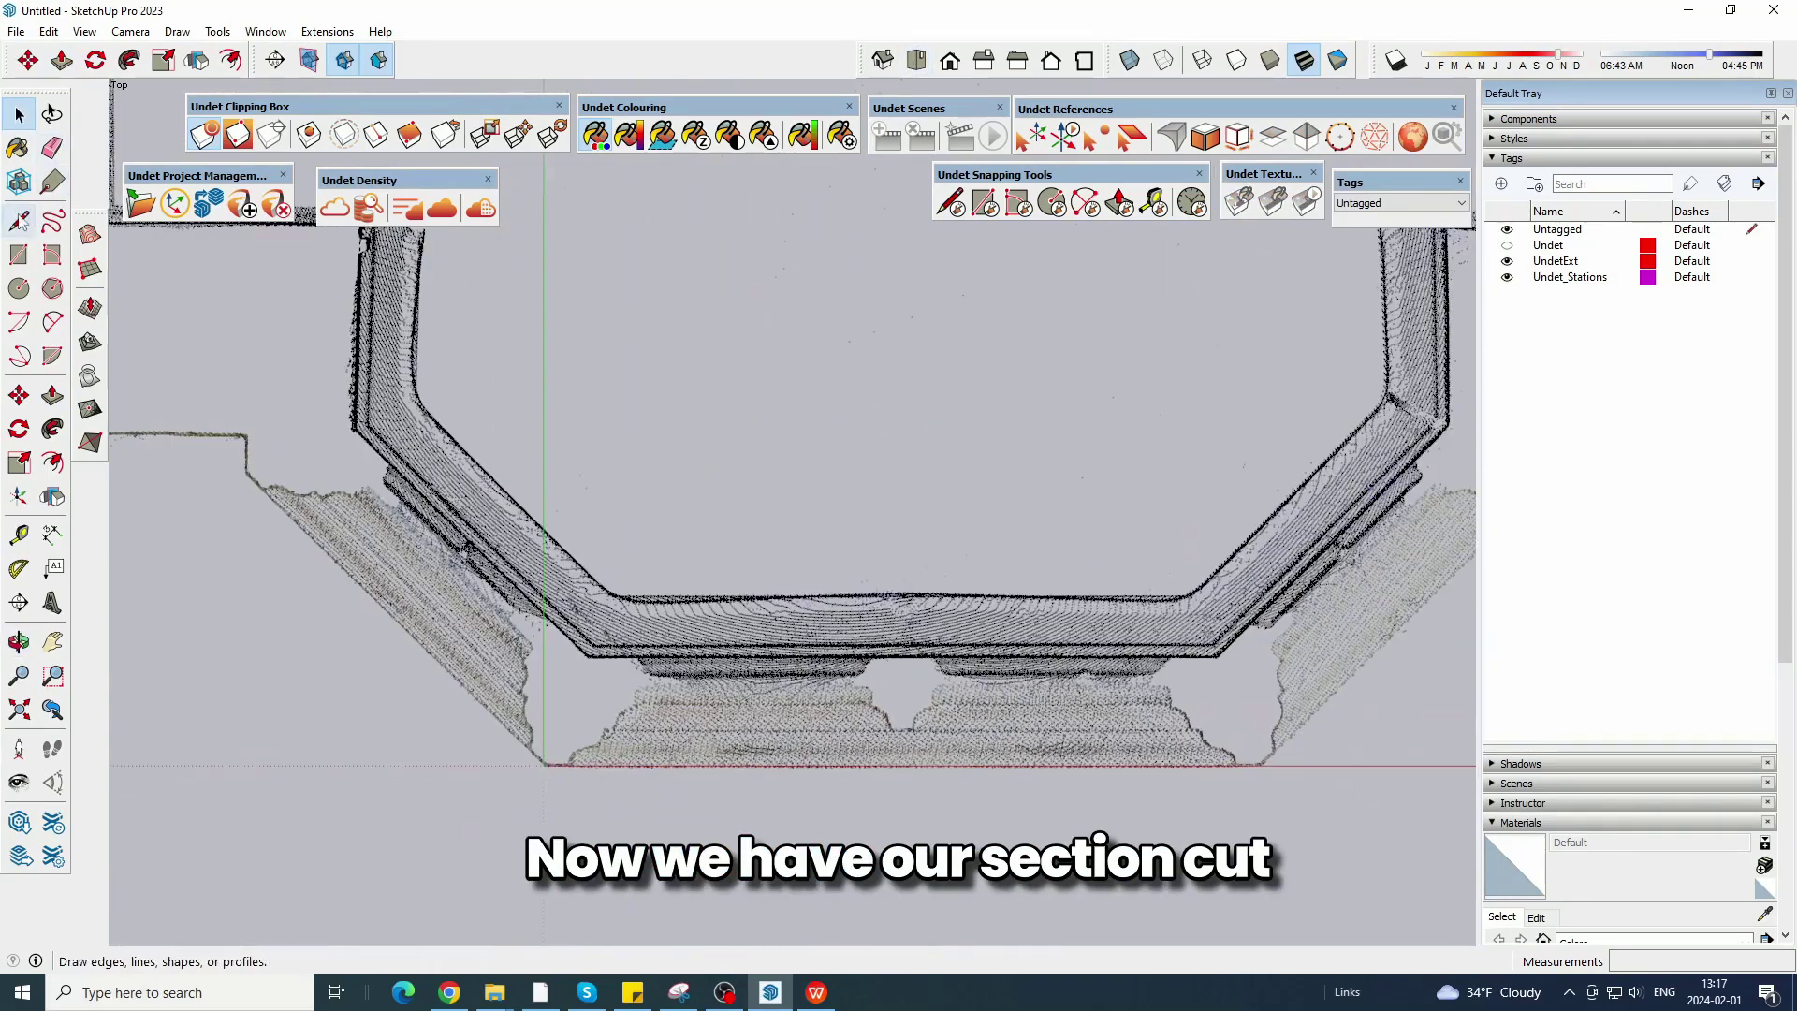
{"action": "left_click", "coordinate": [246, 435]}
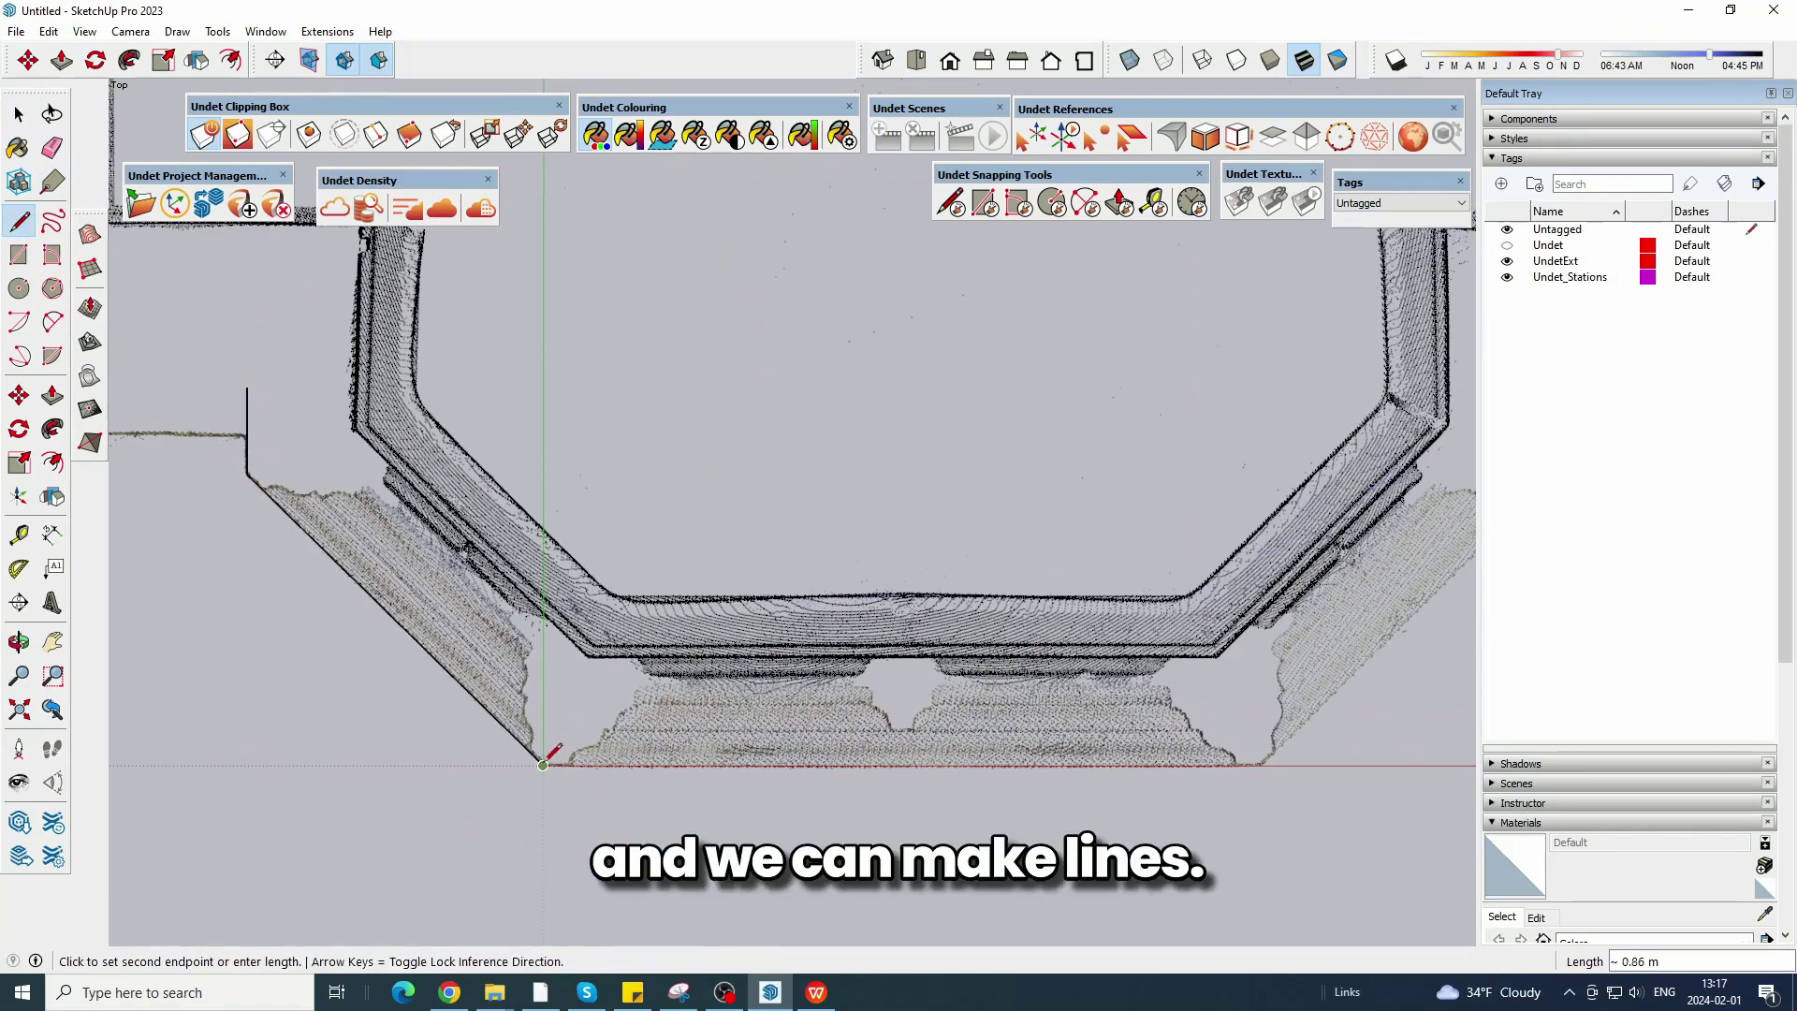
{"action": "scroll", "coordinate": [206, 607], "scroll_direction": "down", "scroll_amount": 3}
{"action": "left_click", "coordinate": [1385, 766]}
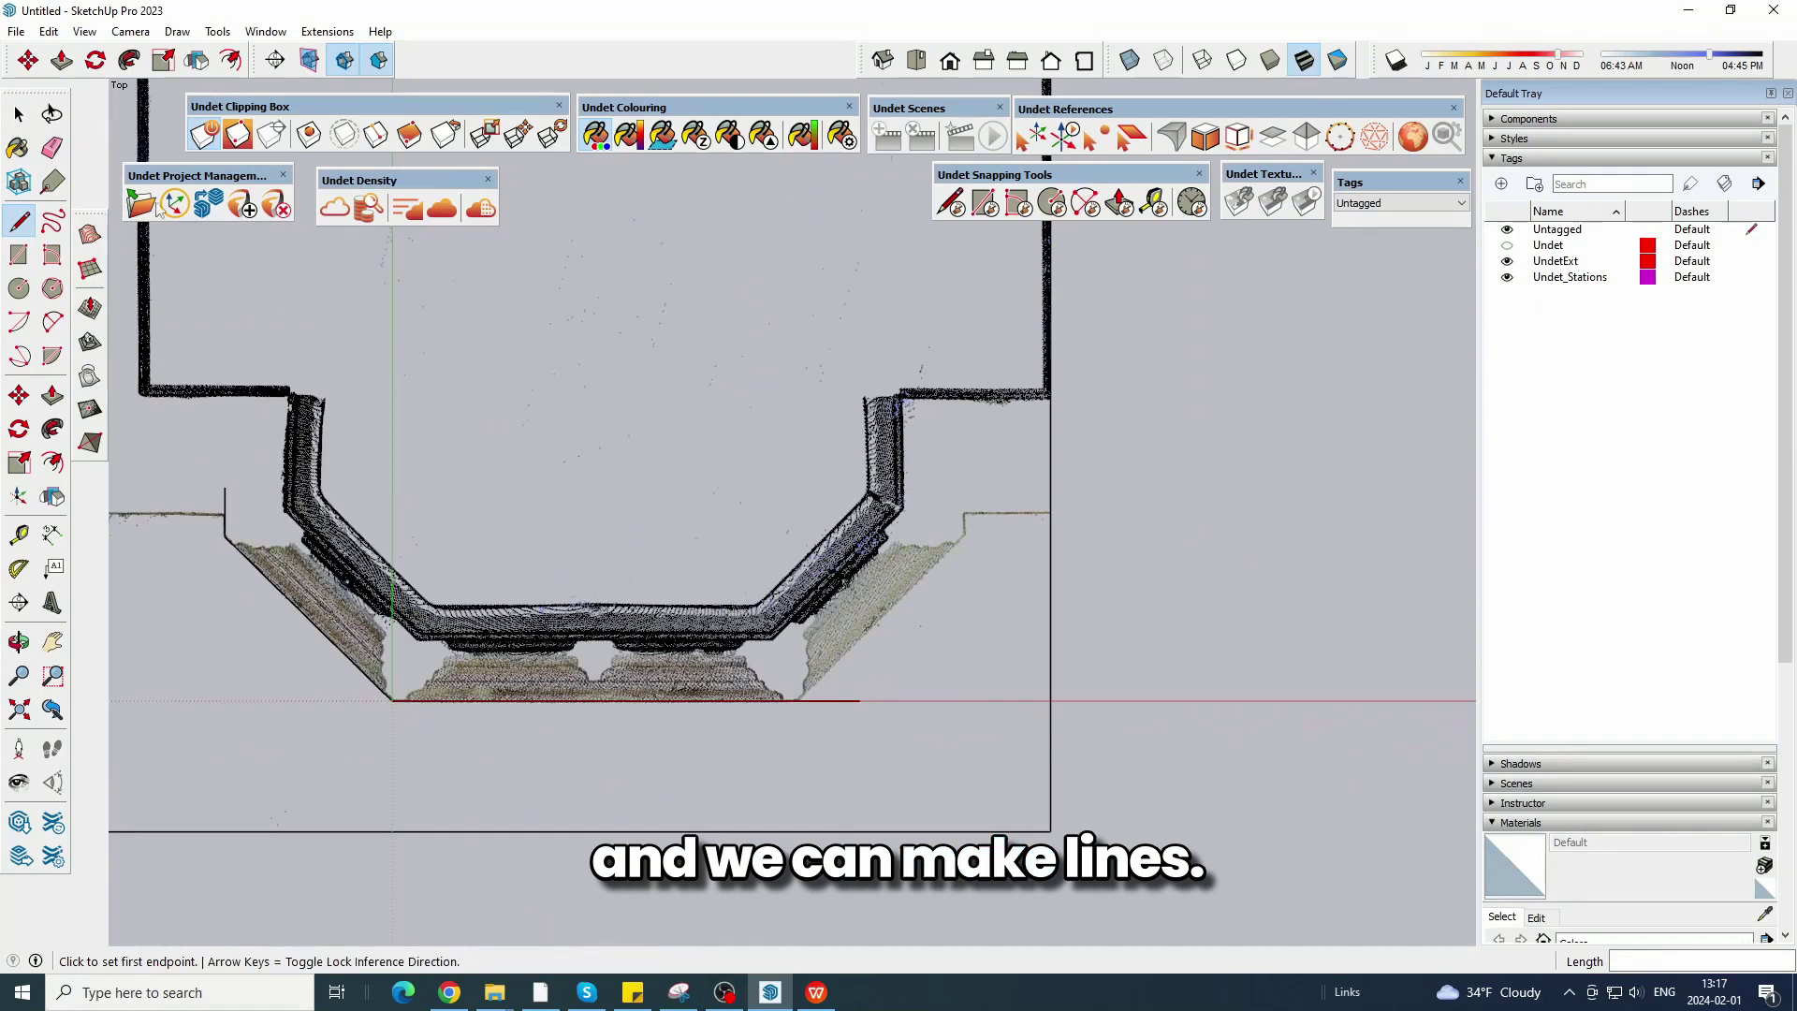
Create a flipped copy of the left return and diagonal lines and move it onto the bay's right side.
{"action": "key", "text": "space"}
{"action": "left_click", "coordinate": [28, 60]}
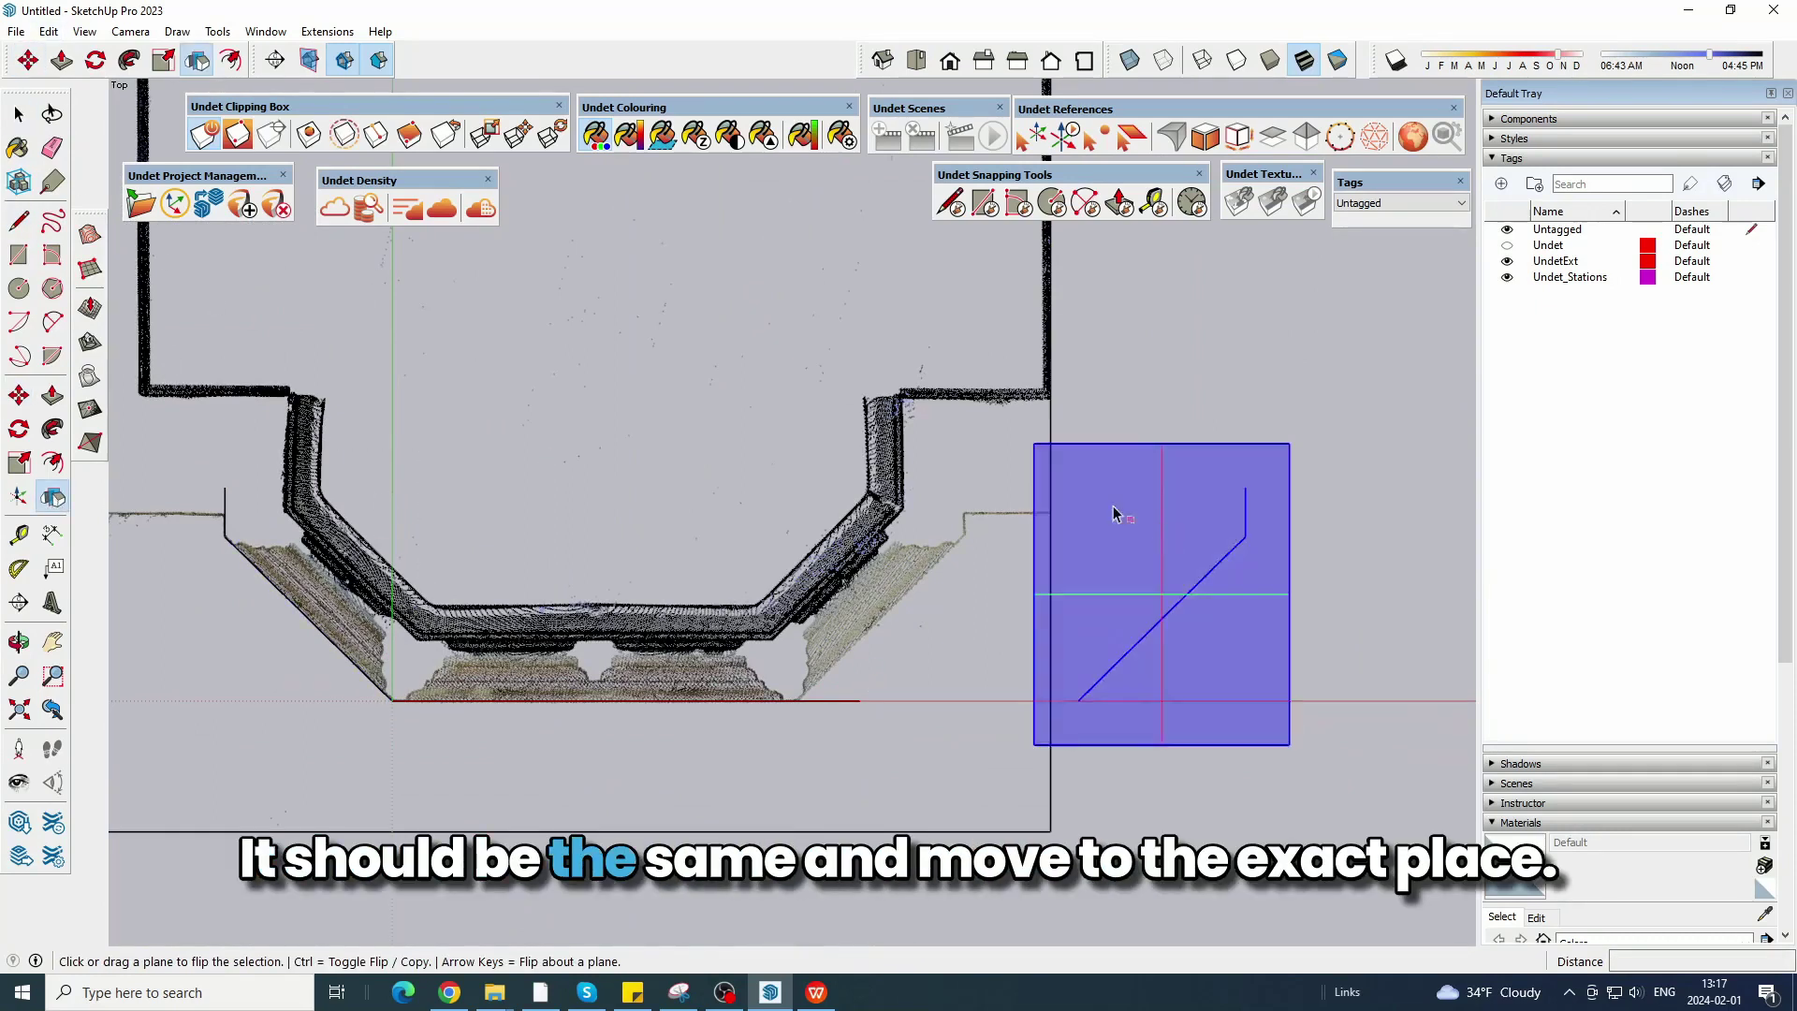
{"action": "left_click", "coordinate": [1169, 537]}
{"action": "key", "text": "m"}
{"action": "left_click", "coordinate": [1193, 518]}
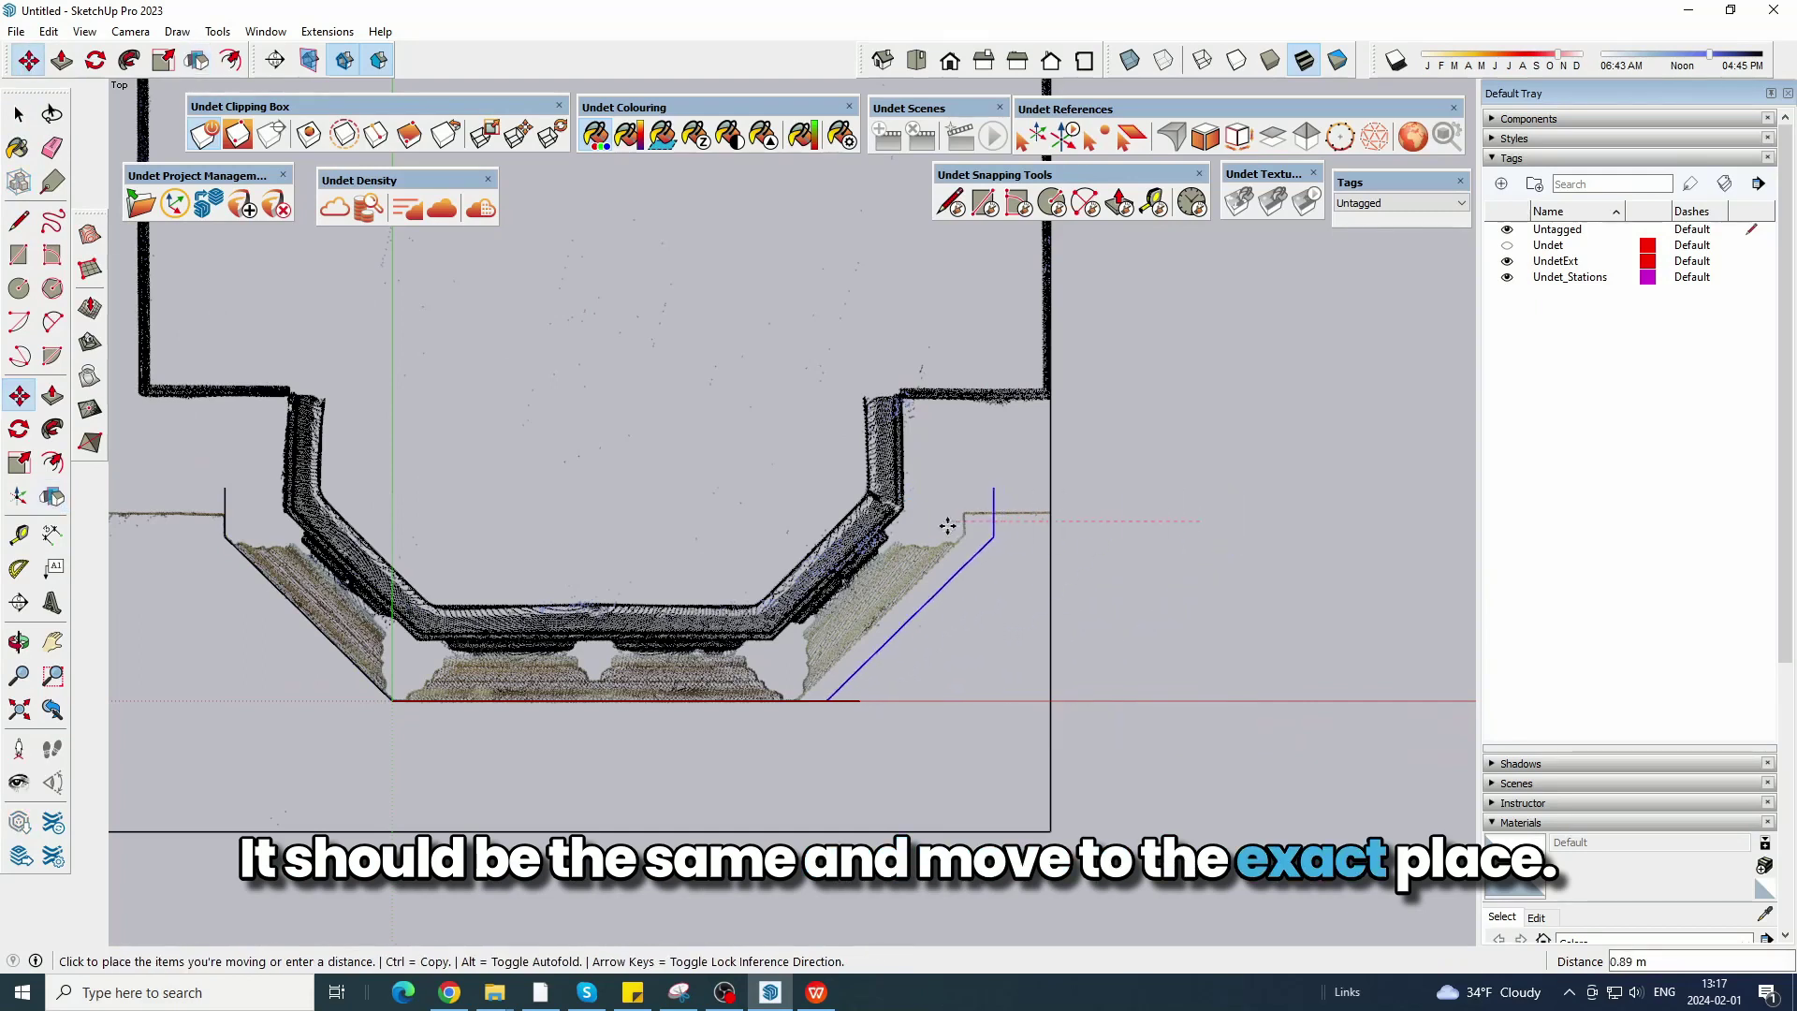
{"action": "left_click", "coordinate": [918, 526]}
Erase the front line's overhang and close the outline with a straight back line about 2.70 m long.
{"action": "key", "text": "e"}
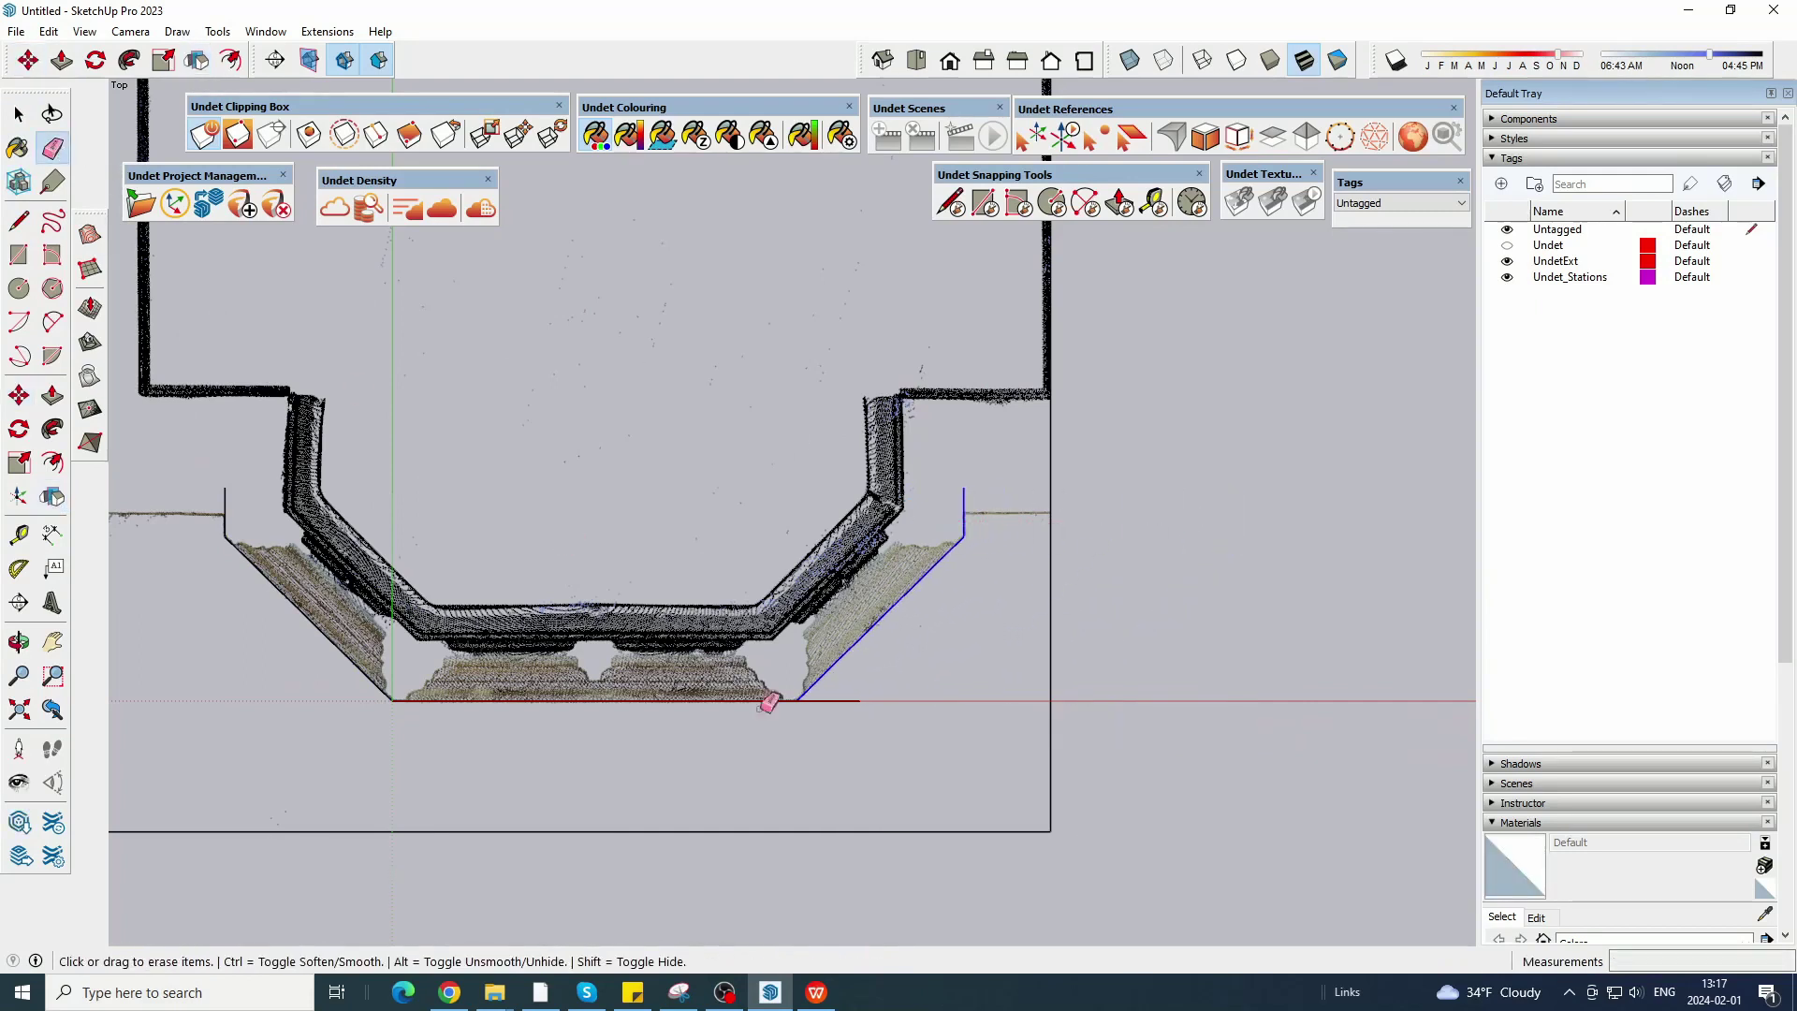
{"action": "key", "text": "l"}
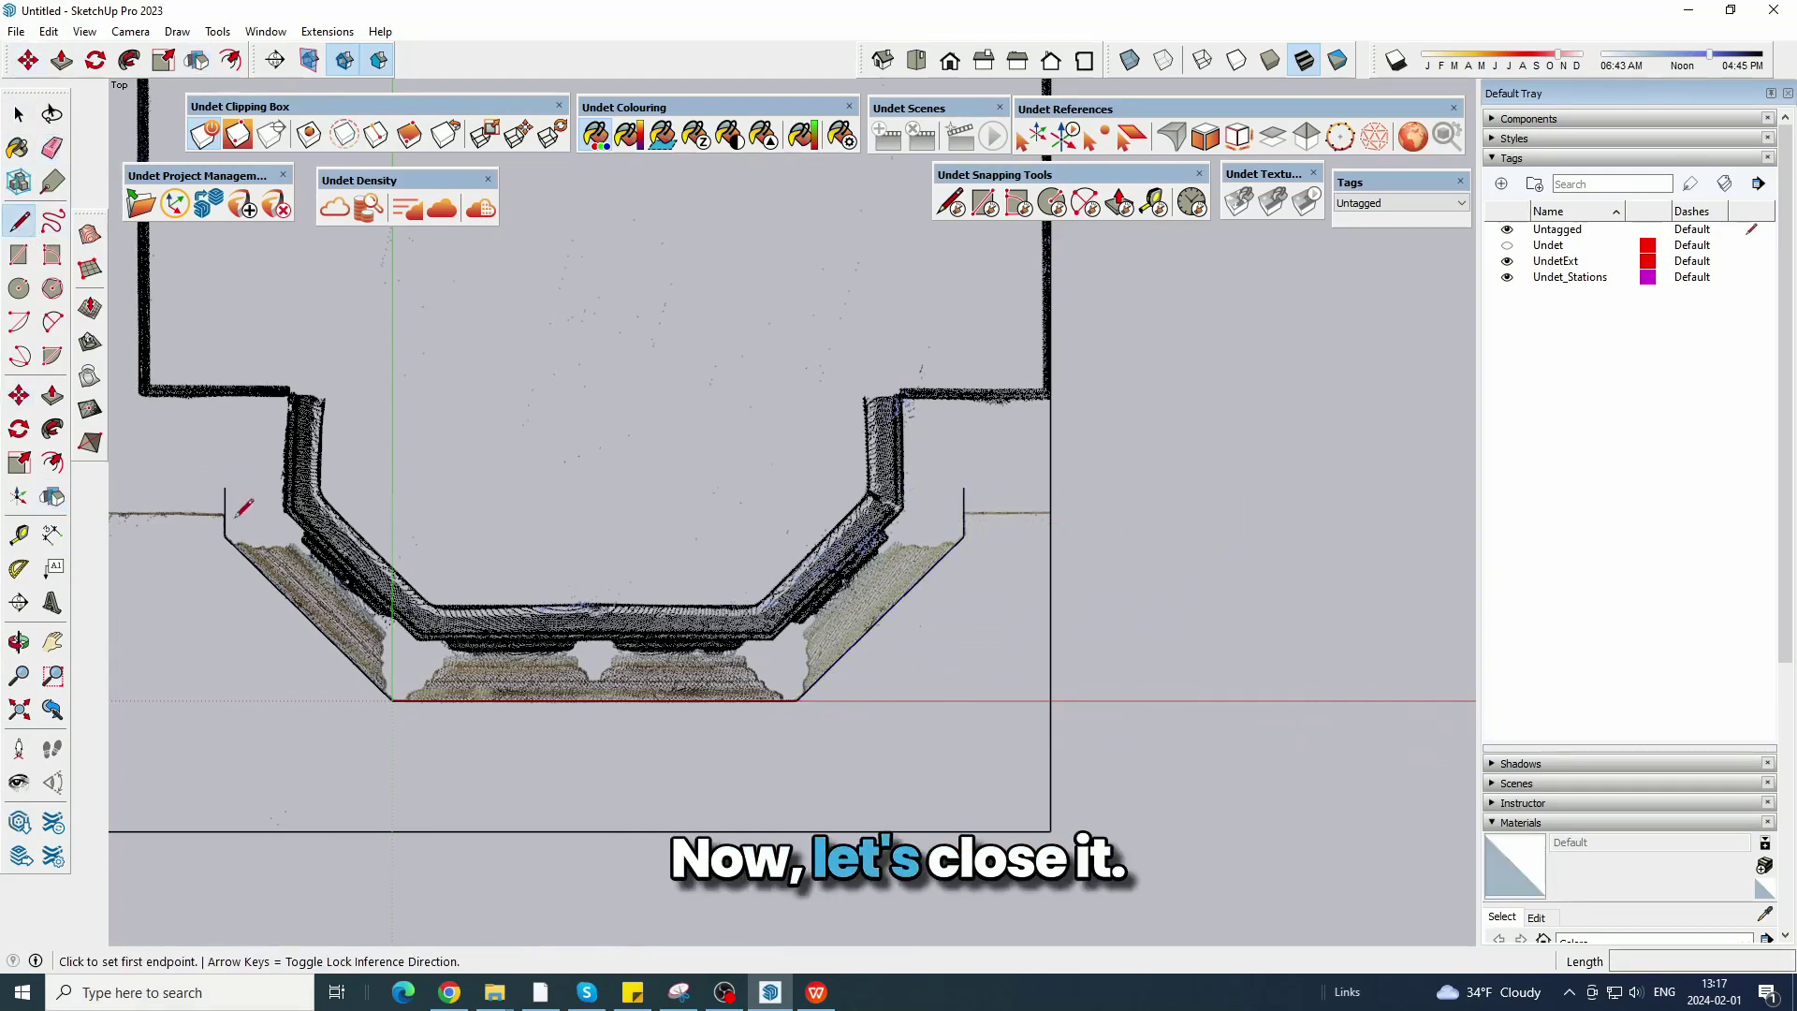
{"action": "left_click", "coordinate": [224, 487]}
{"action": "left_click", "coordinate": [964, 486]}
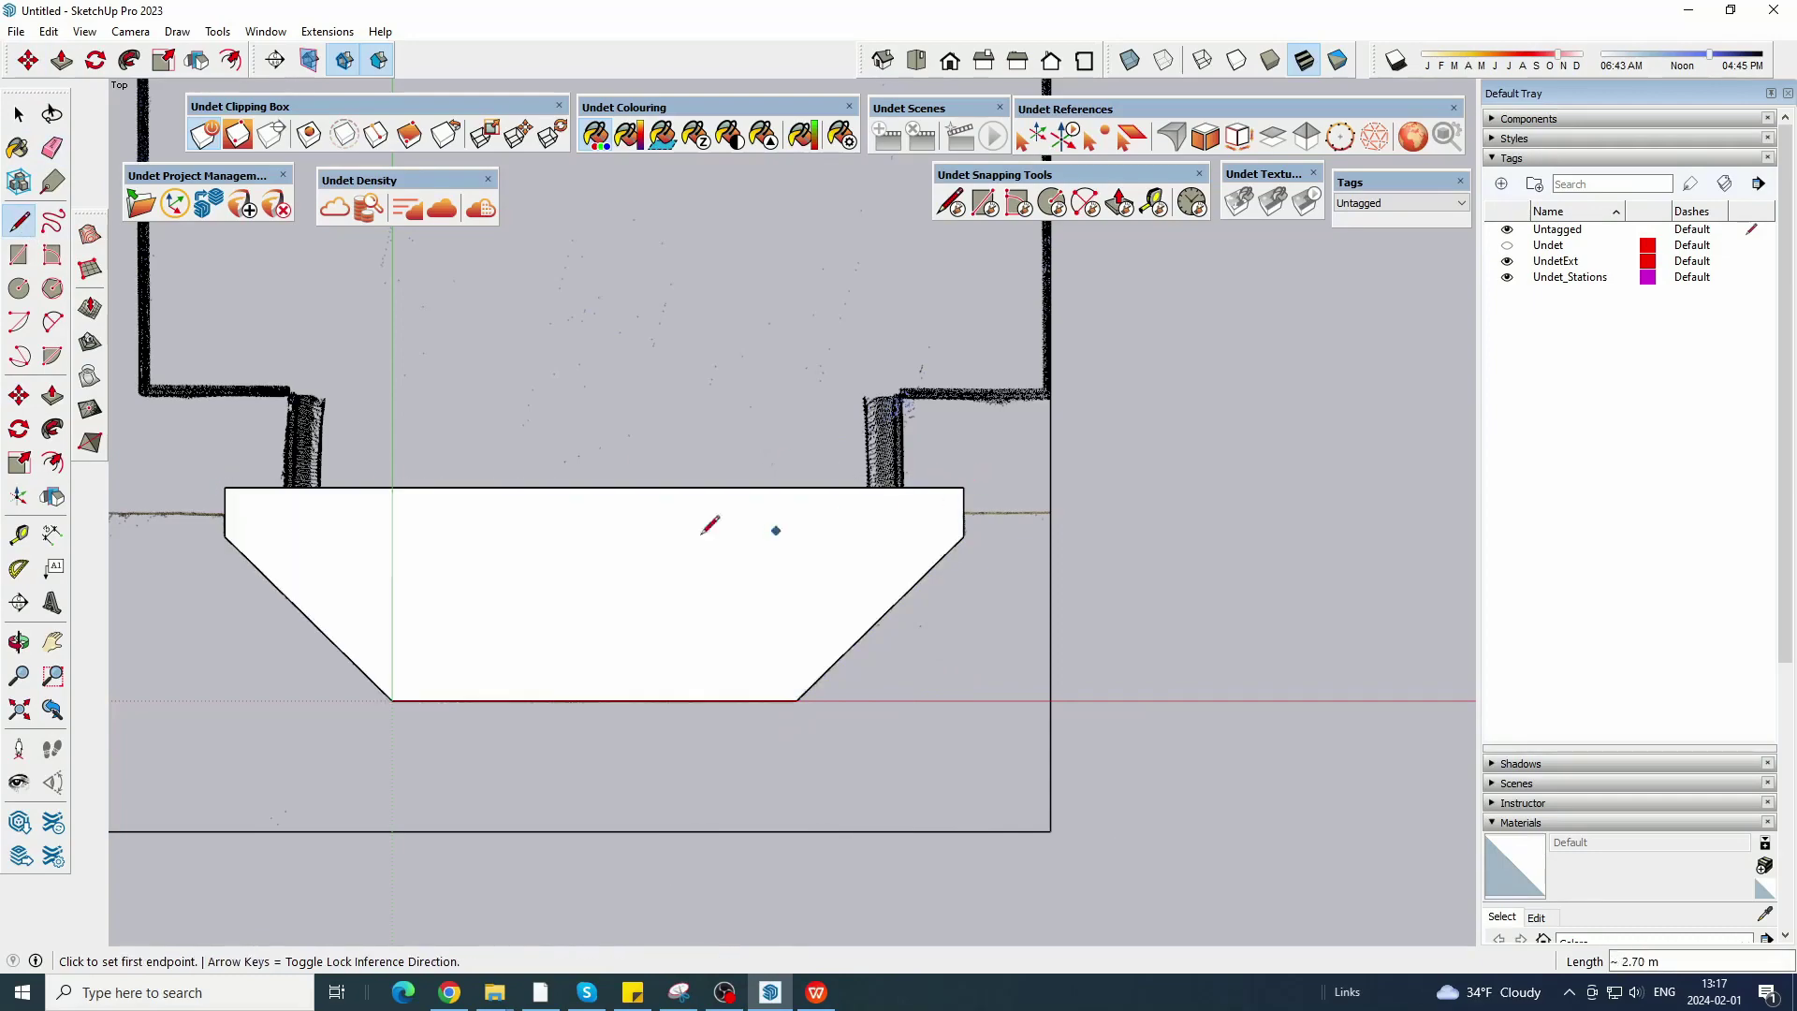
Select the closed outline face and move it straight down about 0.97 m into the clipping box.
{"action": "middle_click_drag", "start_coordinate": [514, 783], "coordinate": [789, 197]}
{"action": "scroll", "coordinate": [652, 164], "scroll_direction": "down", "scroll_amount": 2}
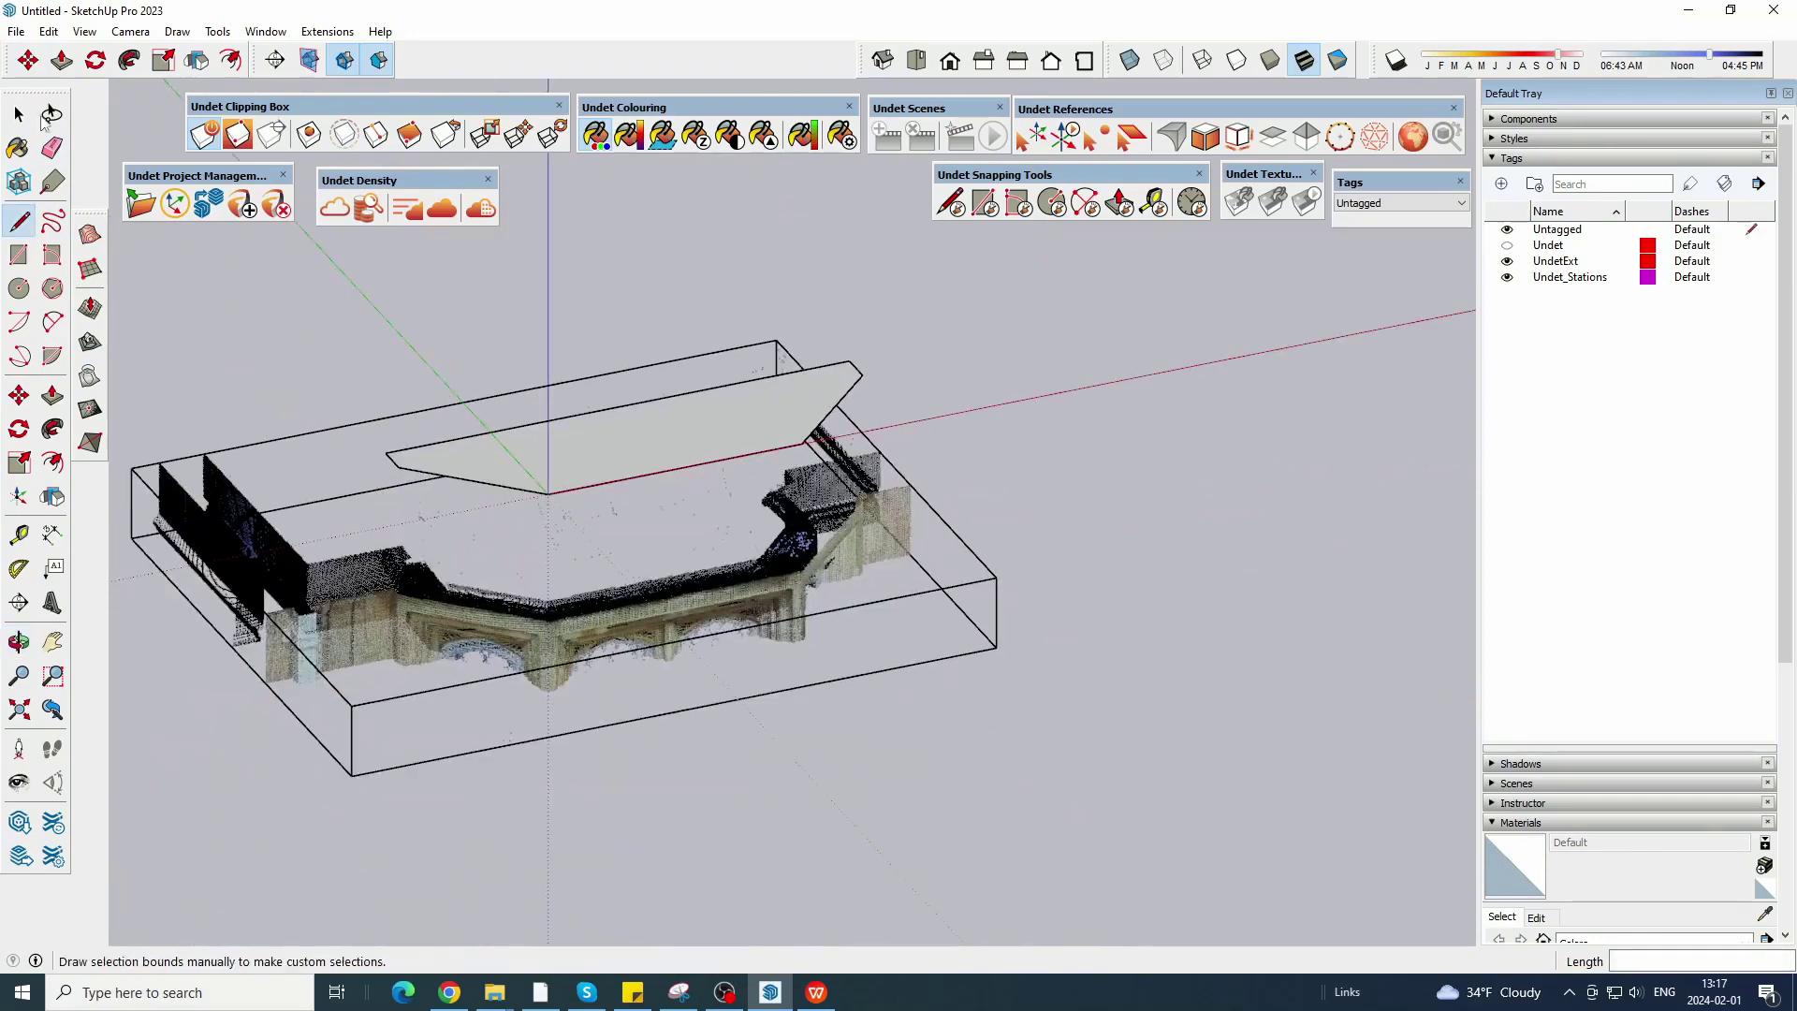
{"action": "left_click", "coordinate": [19, 114]}
{"action": "scroll", "coordinate": [482, 442], "scroll_direction": "up", "scroll_amount": 2}
{"action": "left_click", "coordinate": [700, 471]}
{"action": "scroll", "coordinate": [700, 472], "scroll_direction": "down", "scroll_amount": 3}
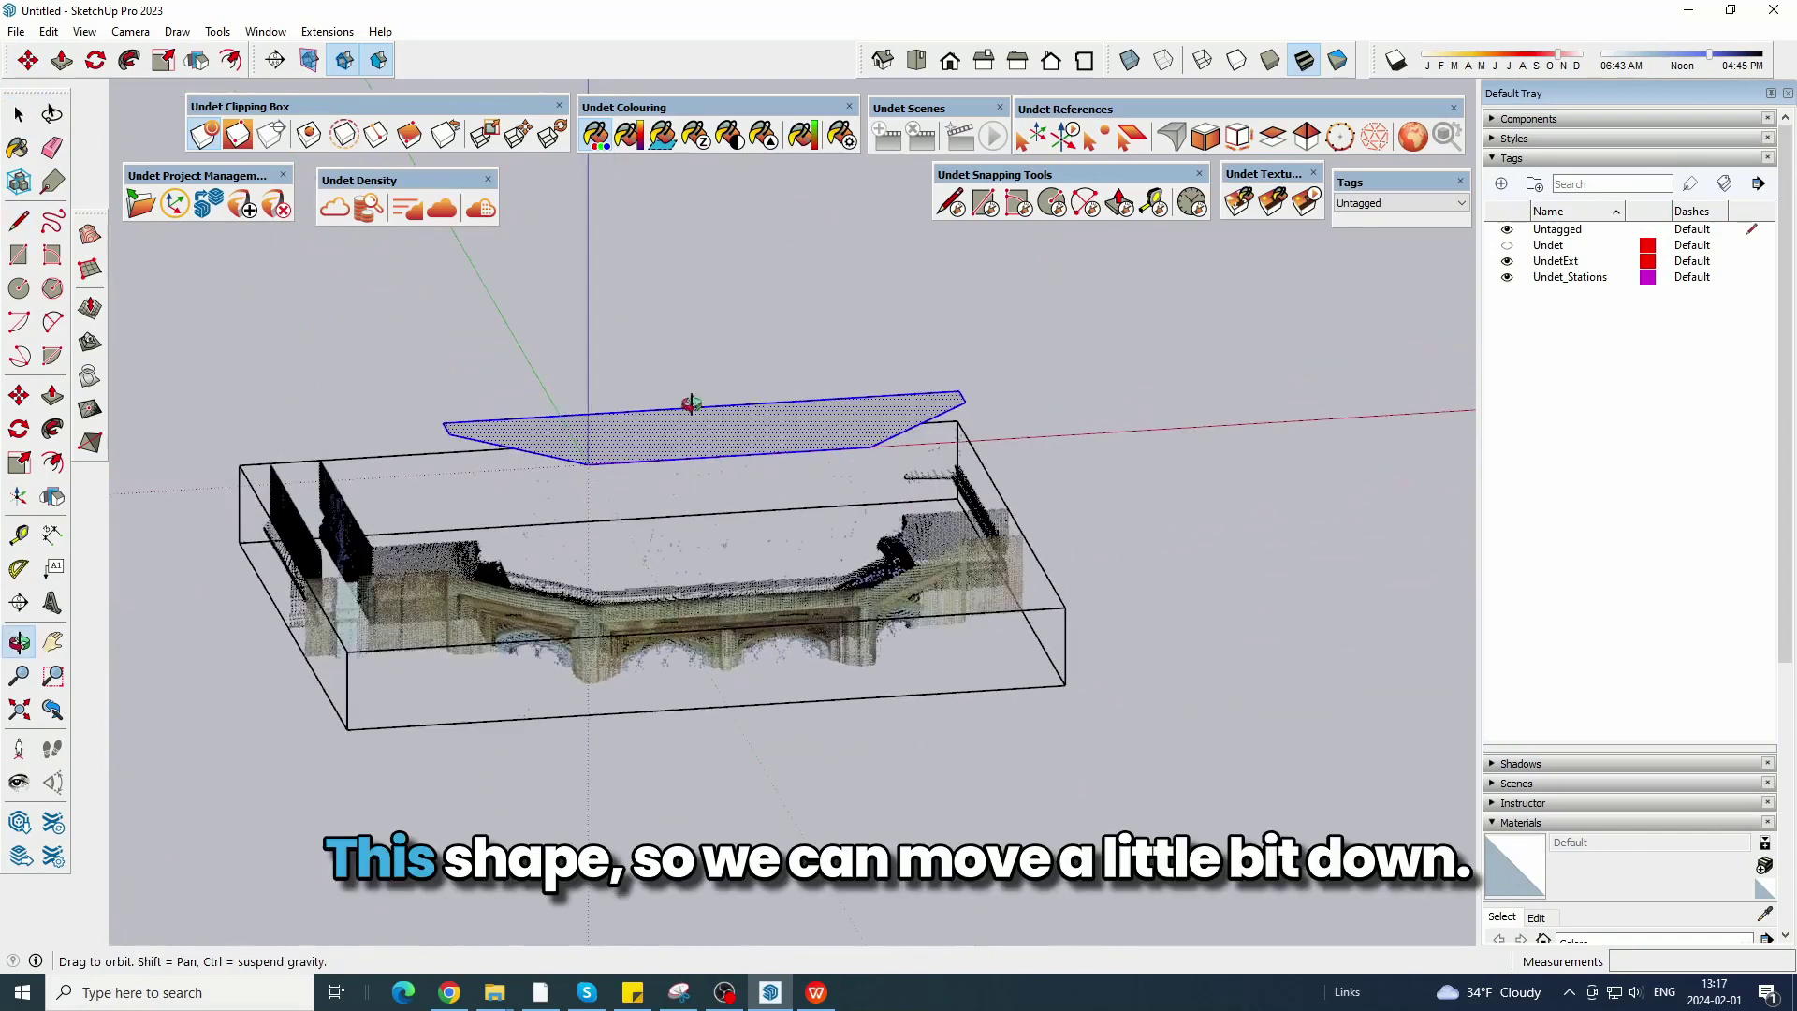
{"action": "left_click", "coordinate": [28, 61]}
{"action": "left_click", "coordinate": [1034, 355]}
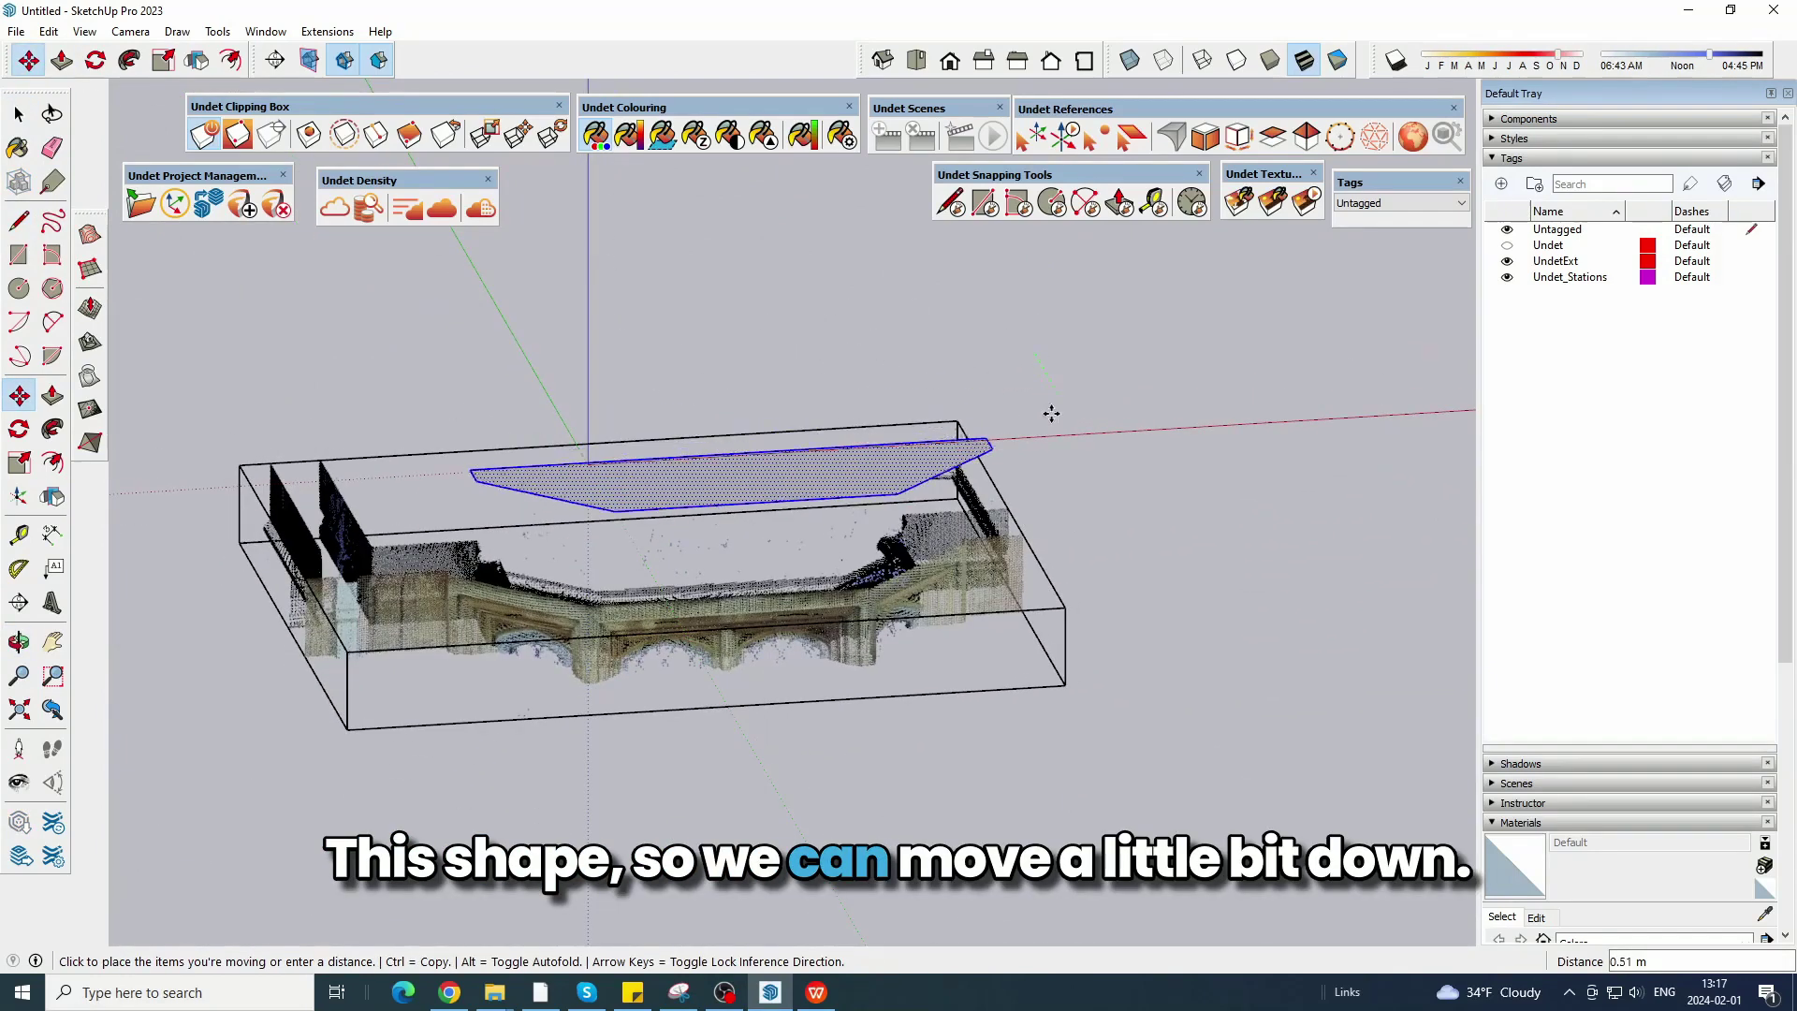
{"action": "left_click", "coordinate": [1031, 524]}
Show the model from above, clear the selection and turn on X-ray faces so the points show through the outline.
{"action": "left_click", "coordinate": [916, 60]}
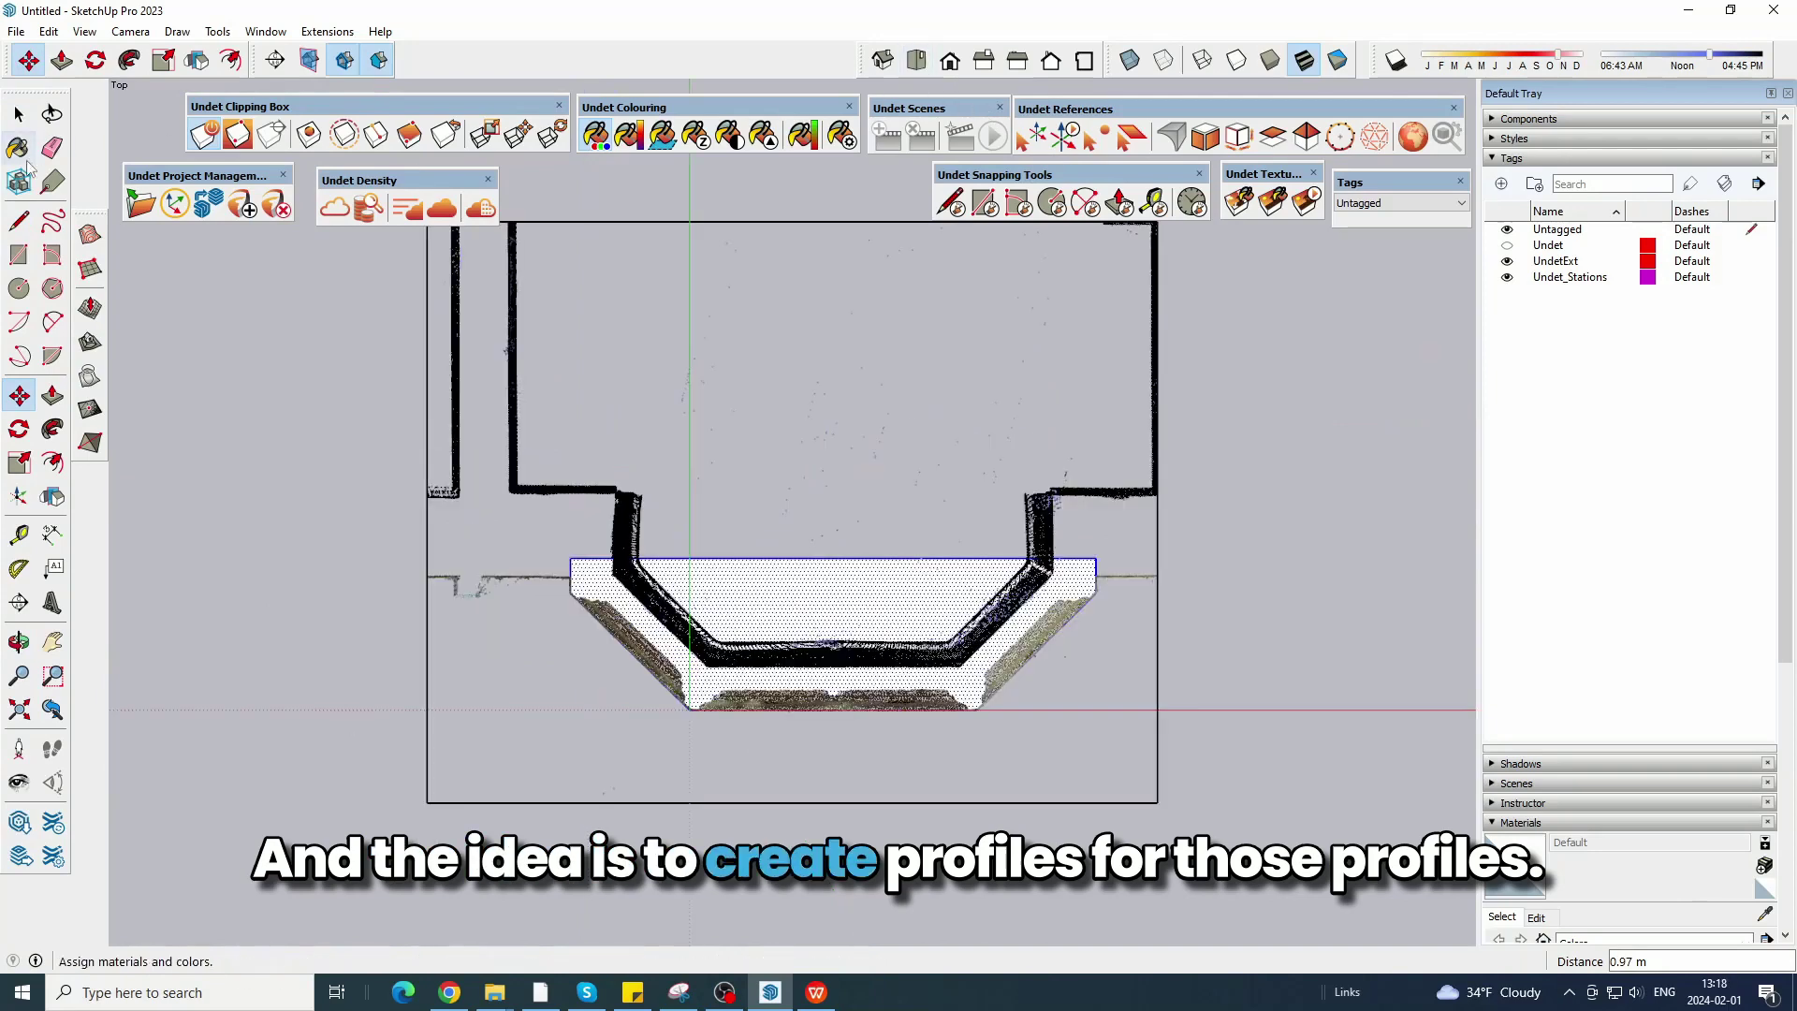
{"action": "left_click", "coordinate": [18, 115]}
{"action": "left_click", "coordinate": [743, 788]}
{"action": "scroll", "coordinate": [743, 788], "scroll_direction": "up", "scroll_amount": 3}
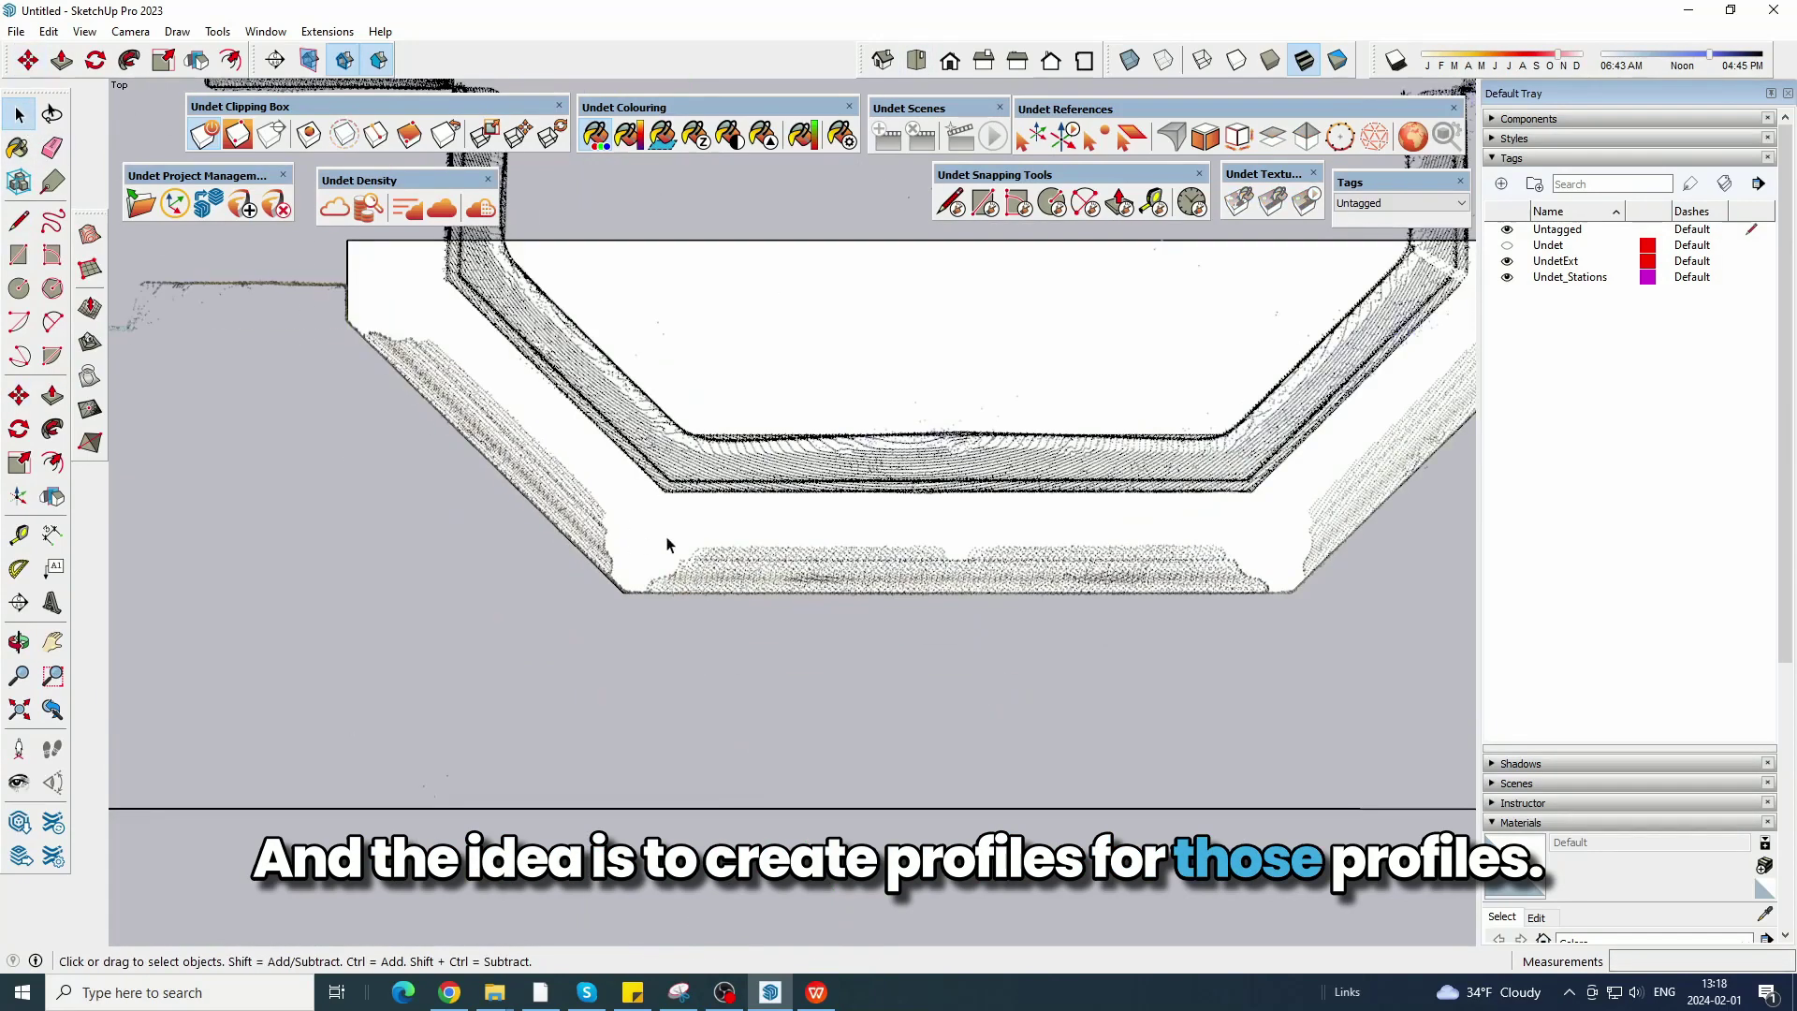
{"action": "left_click", "coordinate": [1129, 60]}
{"action": "scroll", "coordinate": [506, 571], "scroll_direction": "down", "scroll_amount": 2}
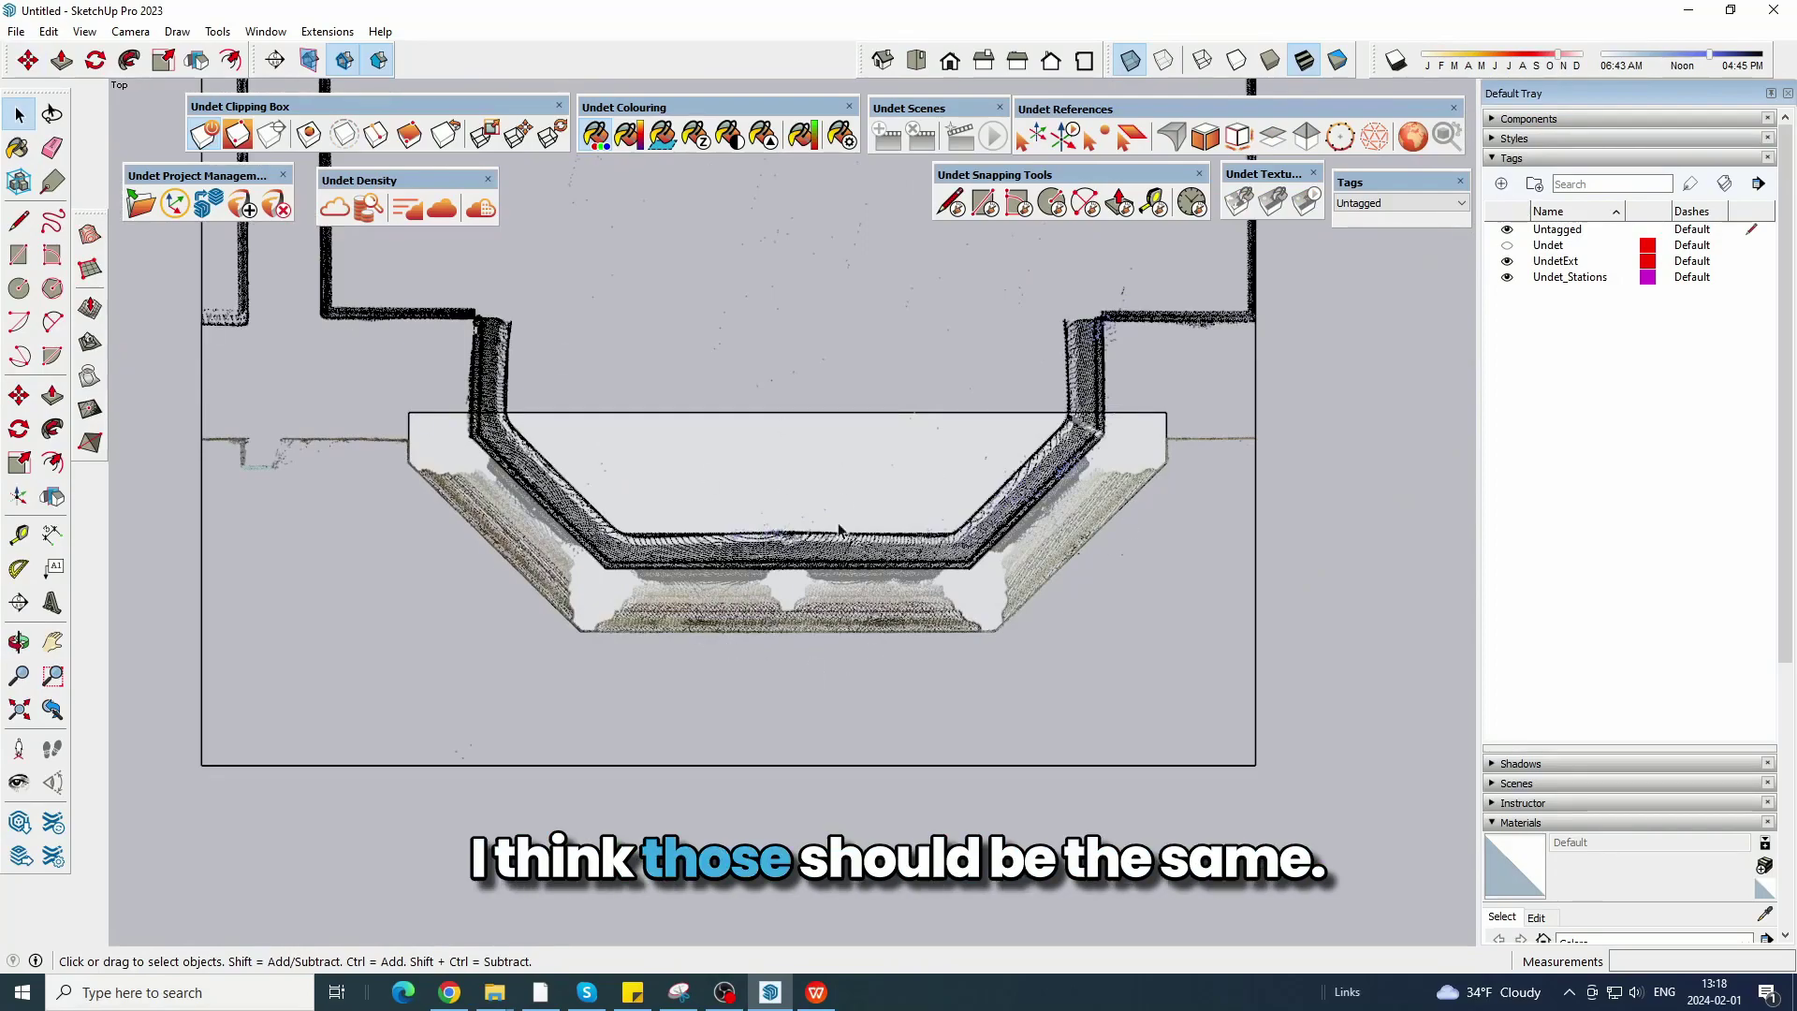
{"action": "scroll", "coordinate": [595, 497], "scroll_direction": "up", "scroll_amount": 3}
{"action": "scroll", "coordinate": [595, 497], "scroll_direction": "down", "scroll_amount": 2}
Extend the clipping box downward, scale its top down to about 0.50 through the window openings, and show the slice from above.
{"action": "middle_click_drag", "start_coordinate": [812, 771], "coordinate": [777, 337]}
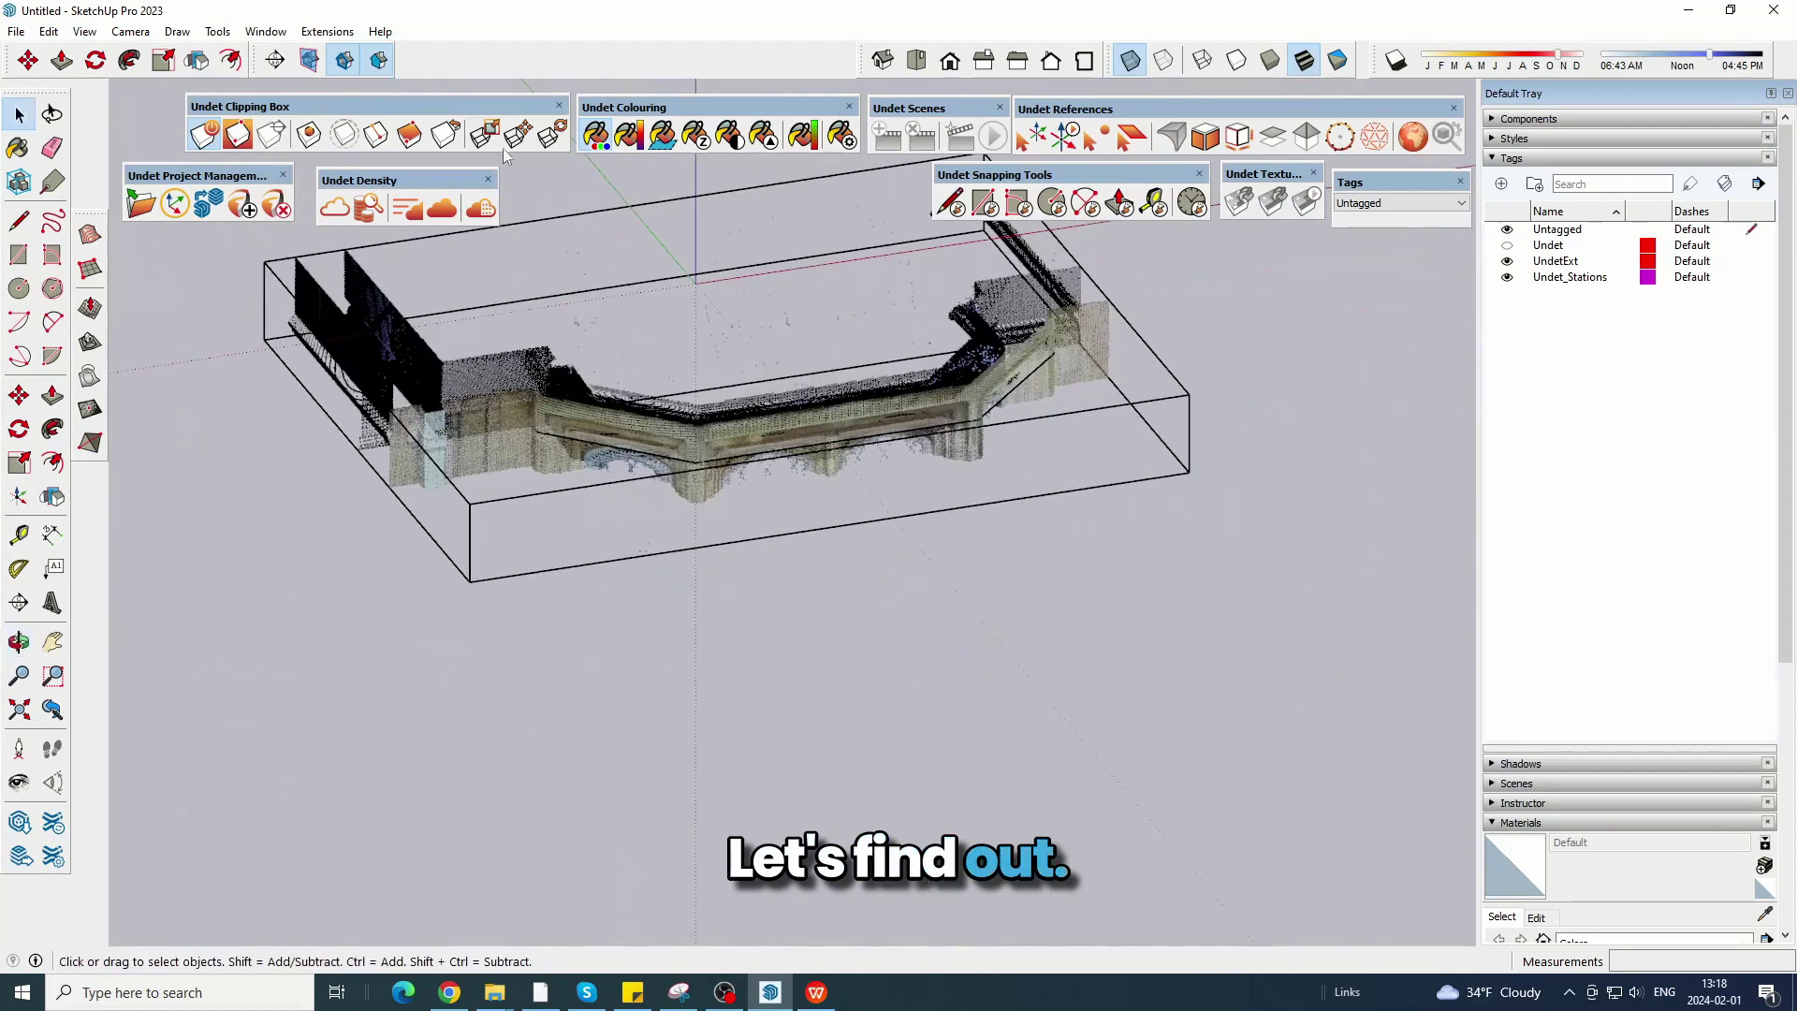
{"action": "key", "text": "s"}
{"action": "left_click", "coordinate": [726, 404]}
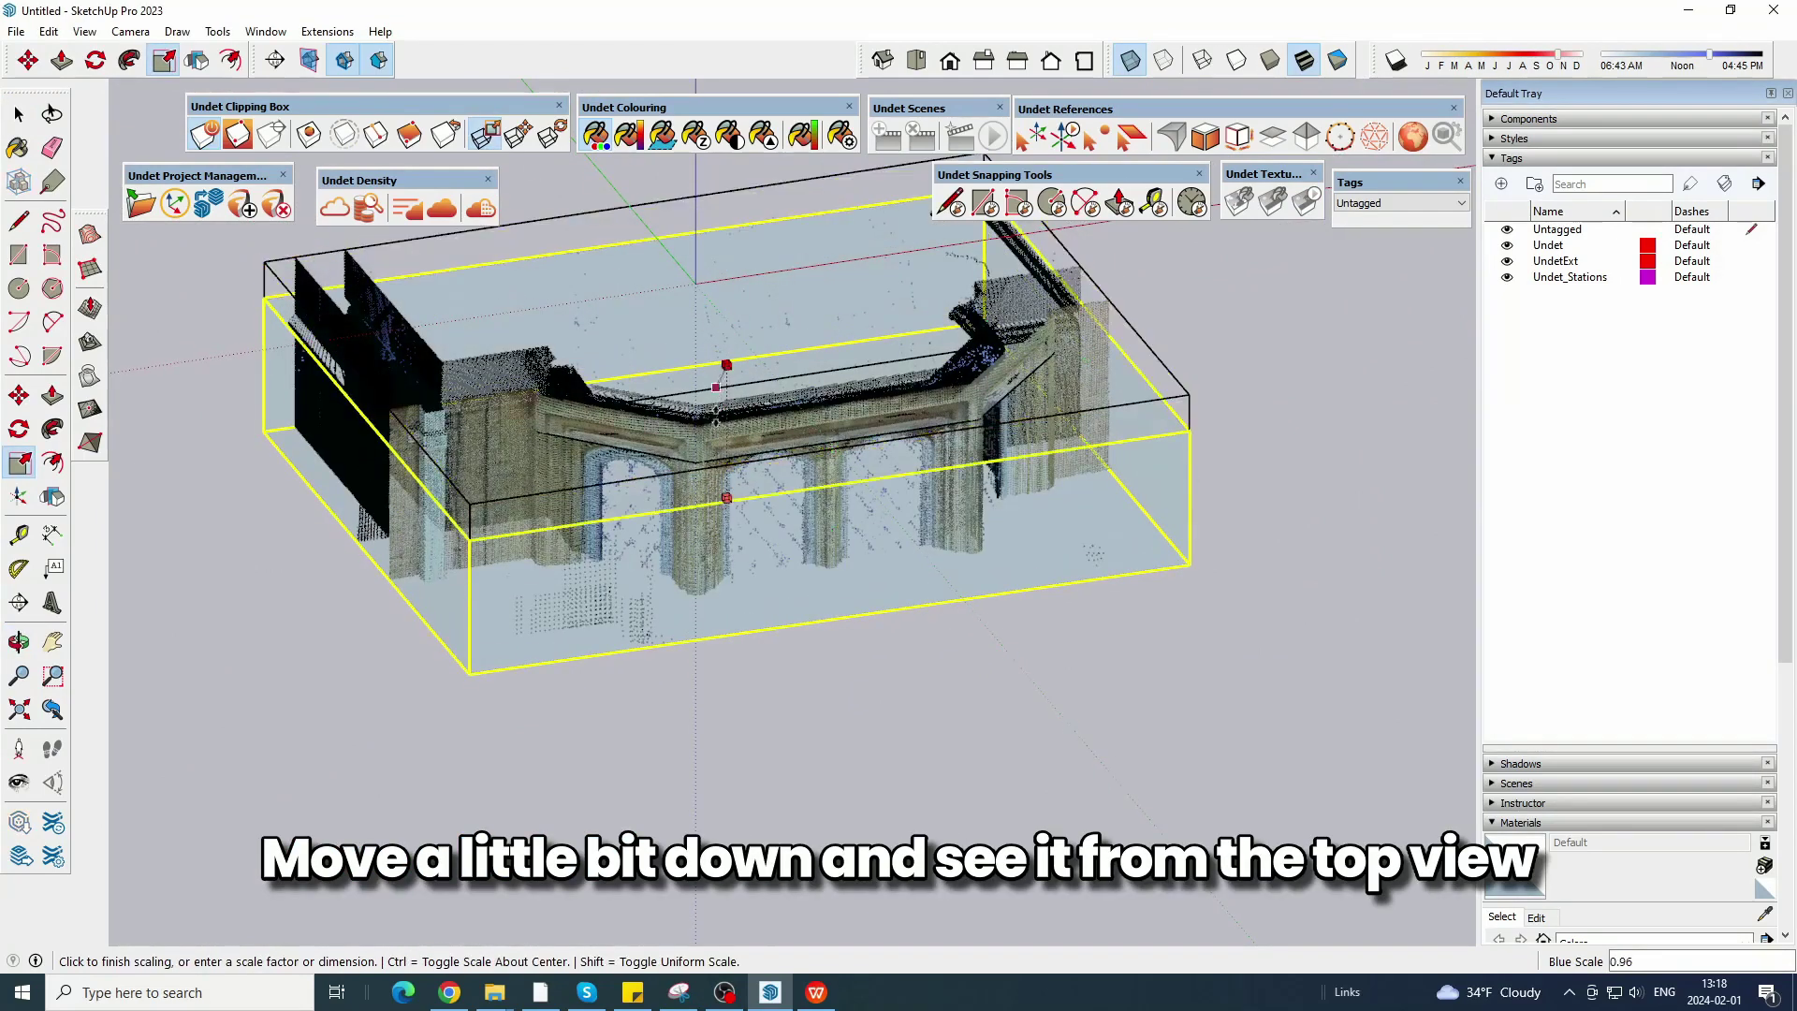
{"action": "scroll", "coordinate": [739, 494], "scroll_direction": "up", "scroll_amount": 3}
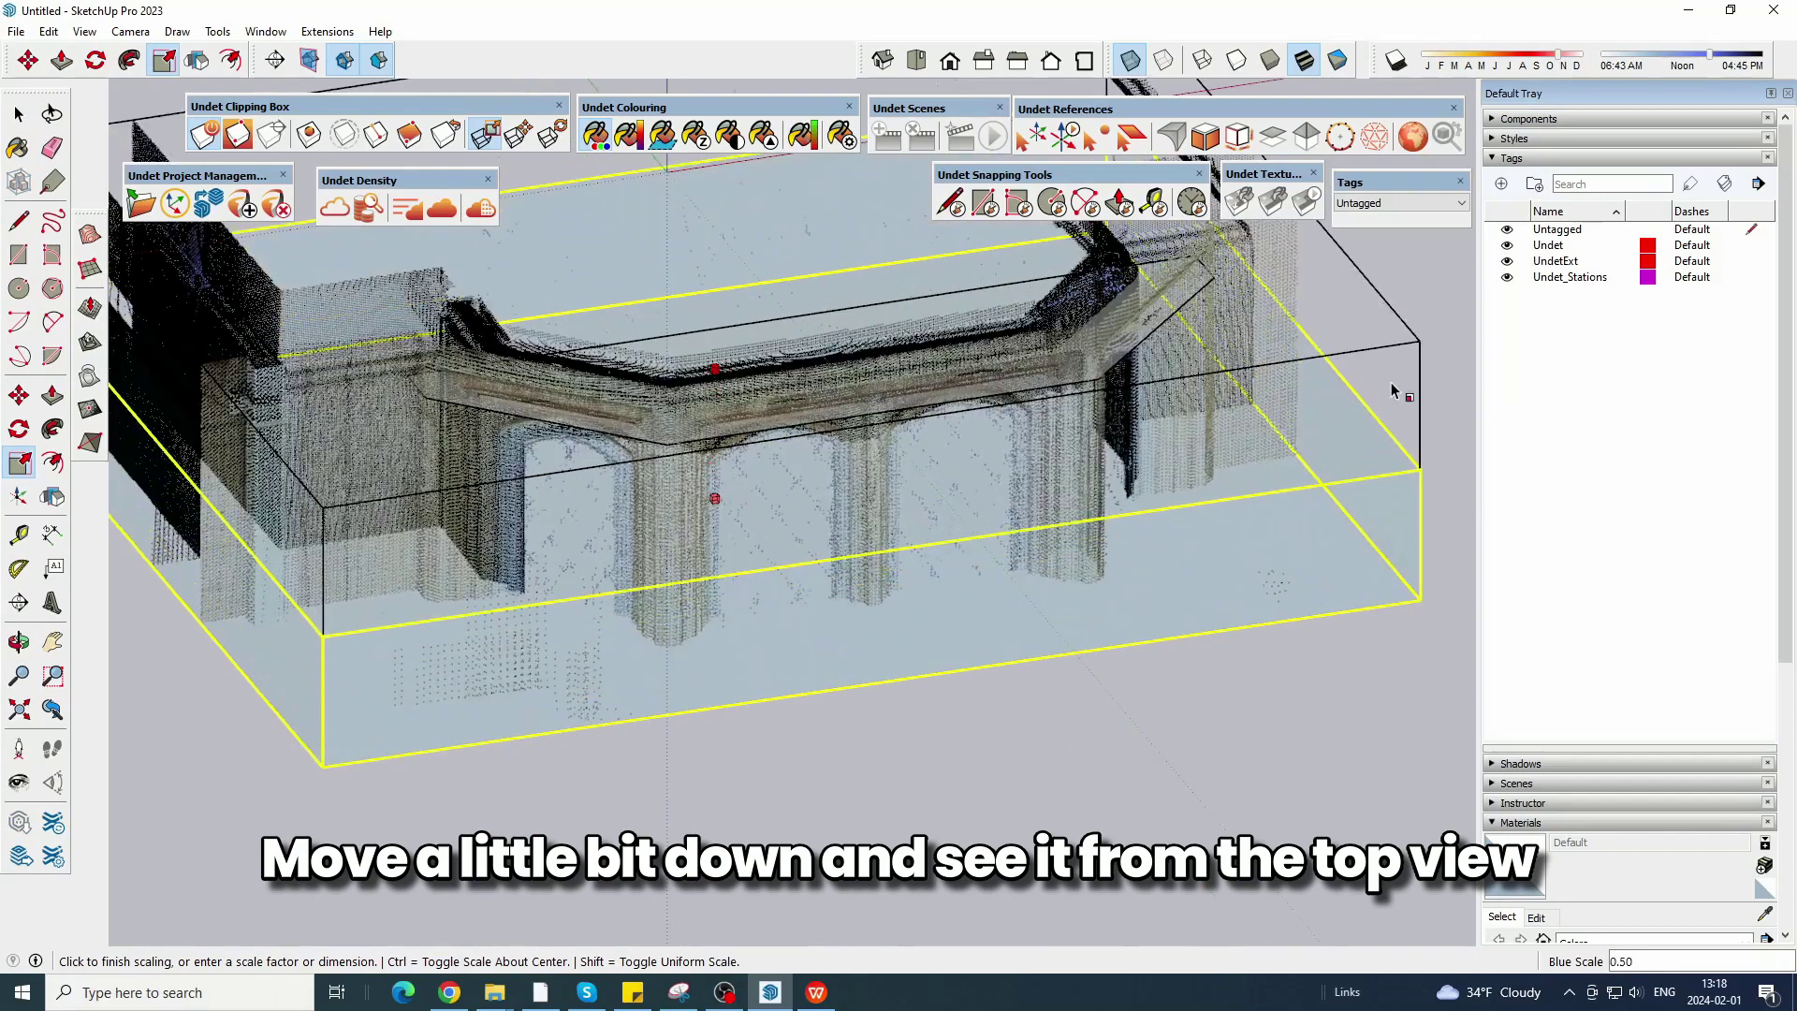
{"action": "left_click", "coordinate": [1395, 390]}
{"action": "left_click", "coordinate": [915, 60]}
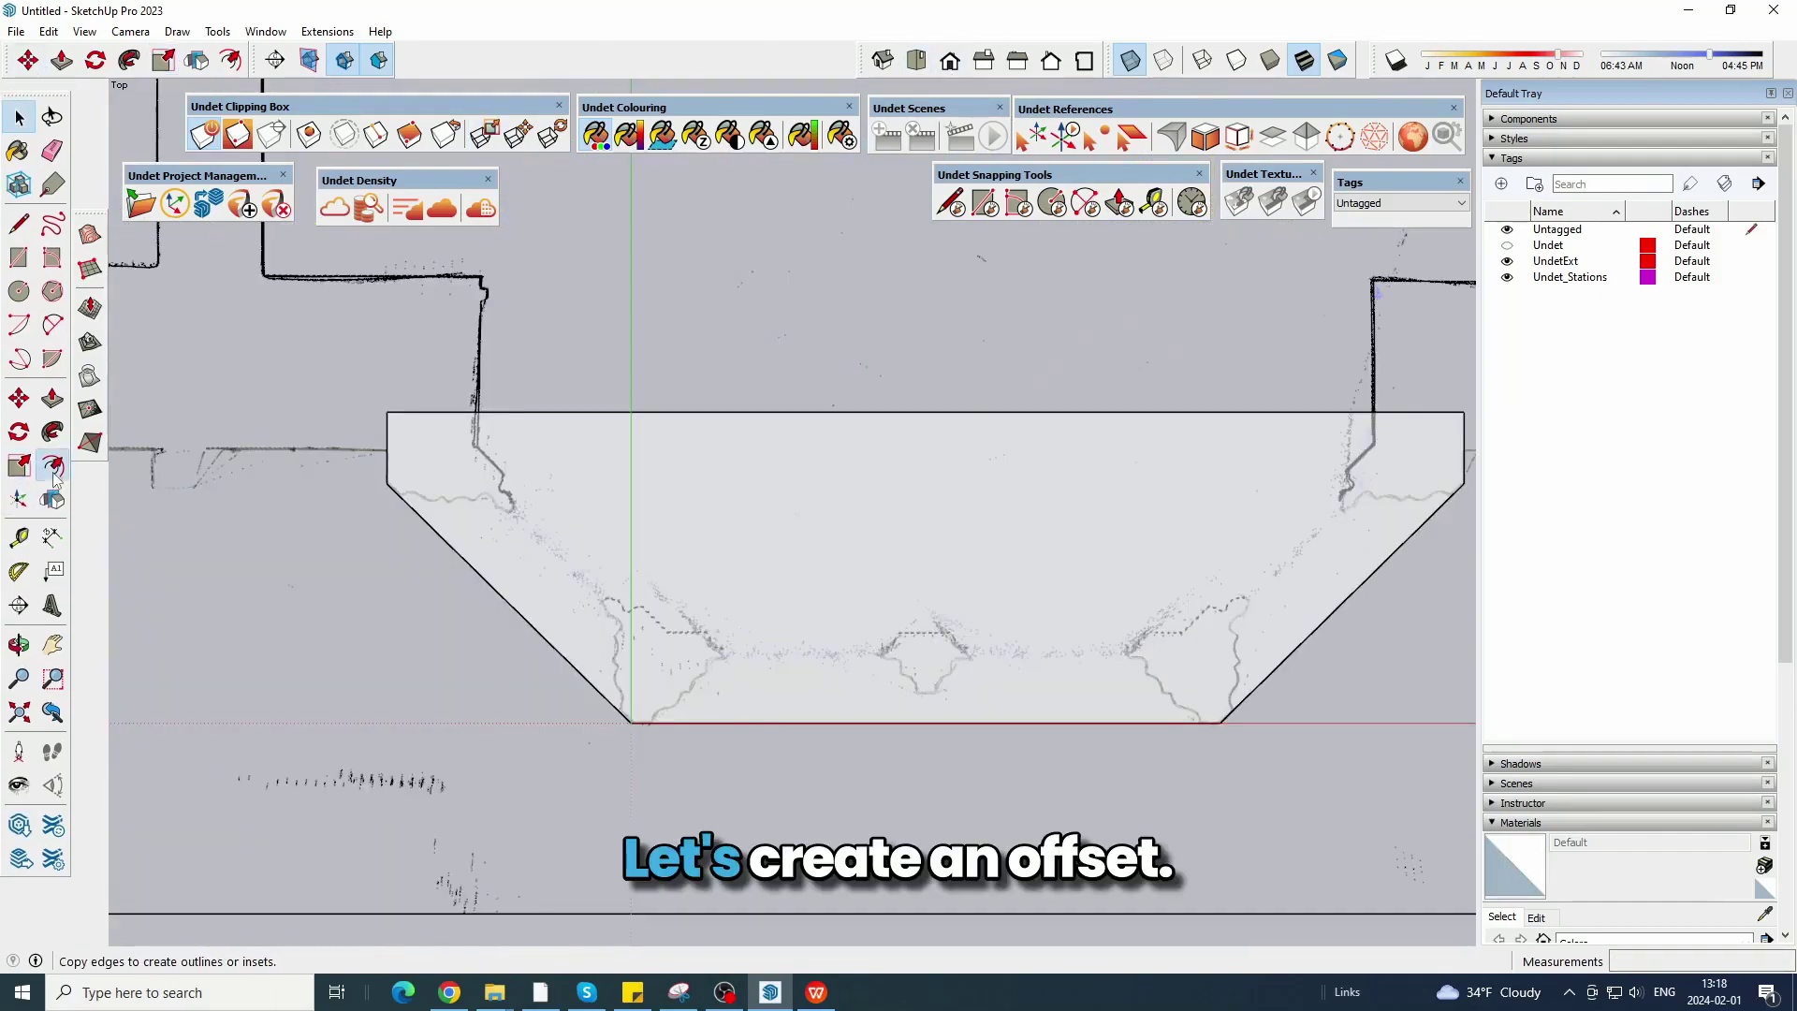
Offset the outline face inward to the moulding break in the scan and check the fit on both sides.
{"action": "left_click", "coordinate": [54, 465]}
{"action": "scroll", "coordinate": [475, 601], "scroll_direction": "up", "scroll_amount": 3}
{"action": "left_click", "coordinate": [577, 640]}
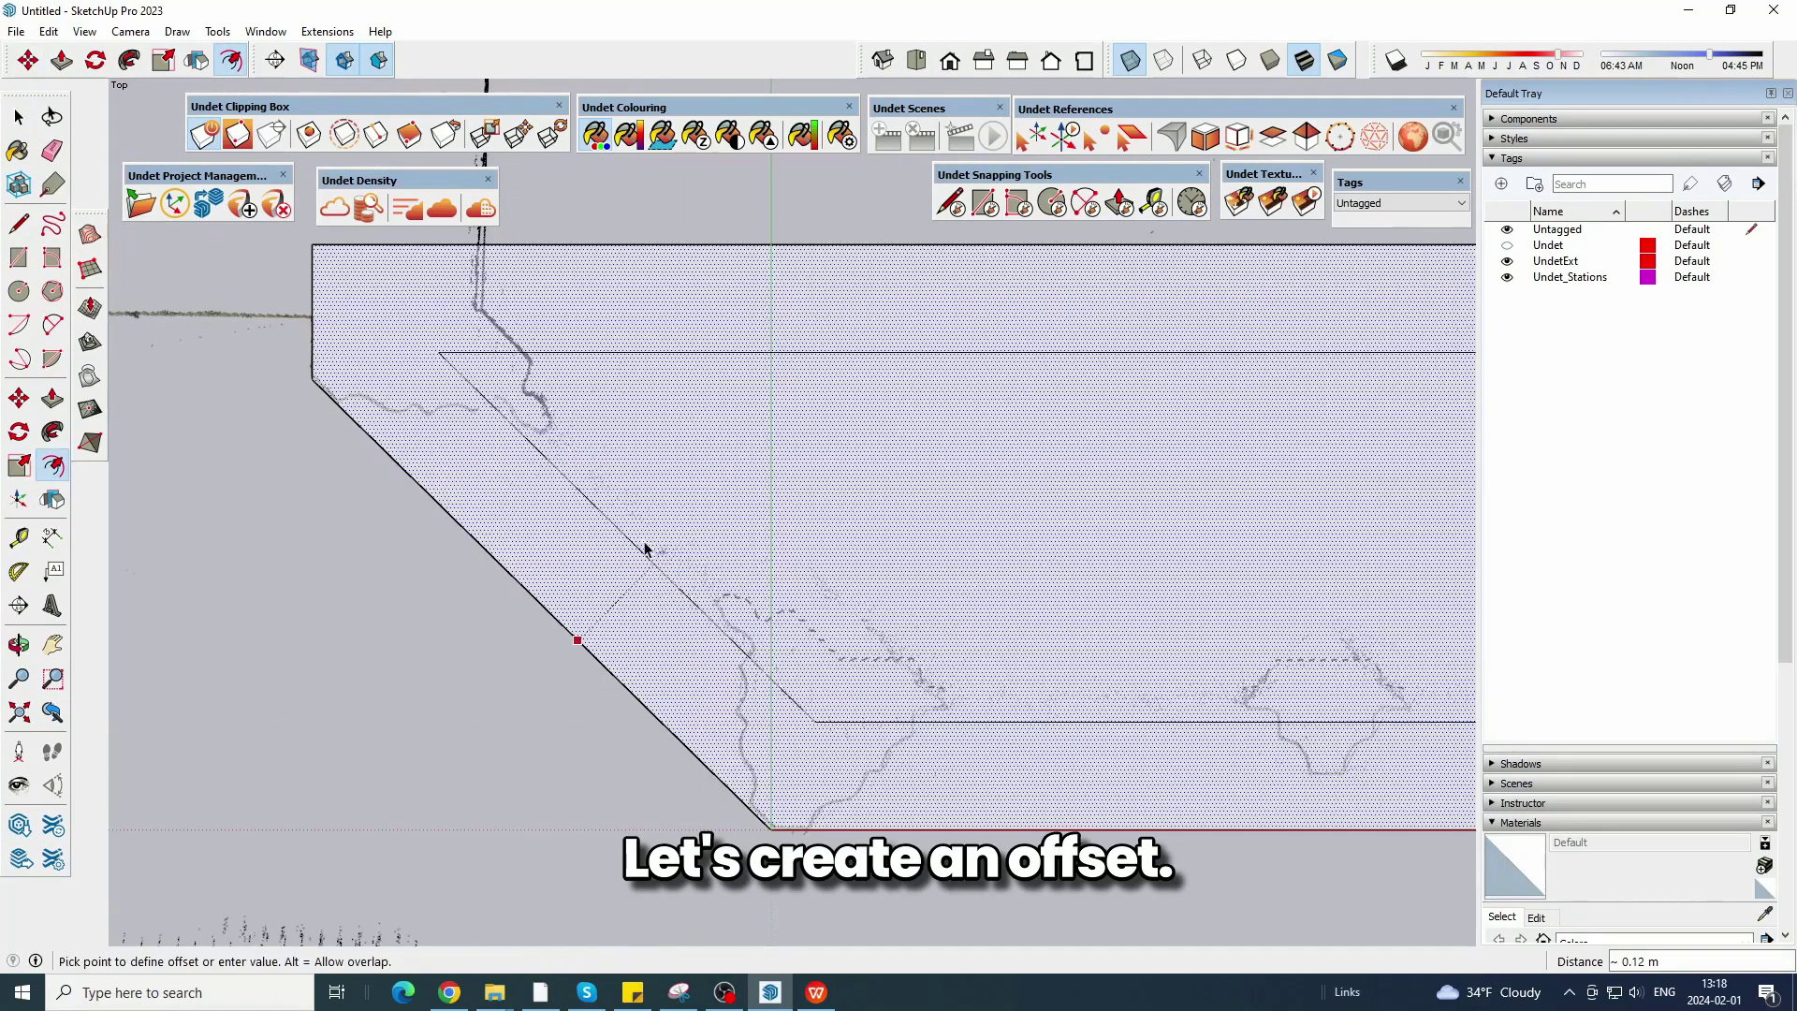
{"action": "left_click", "coordinate": [616, 597]}
{"action": "middle_click_drag", "start_coordinate": [1032, 609], "coordinate": [8, 486], "text": "shift"}
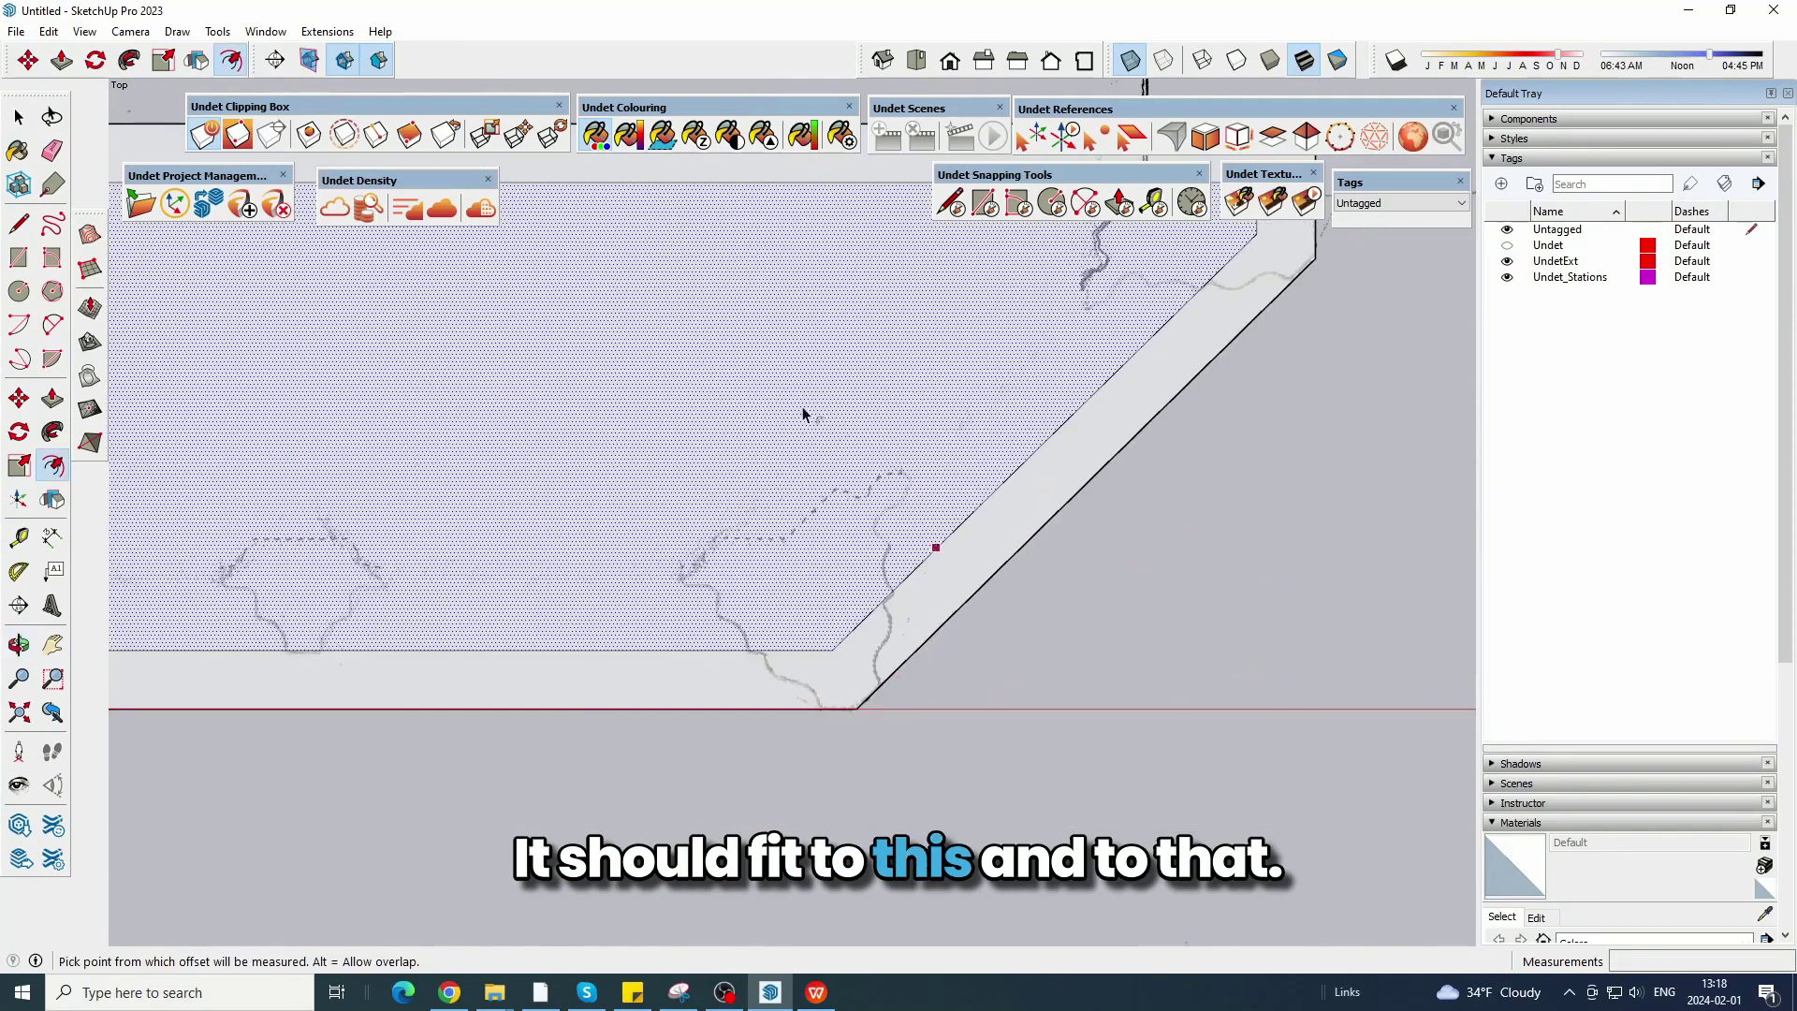
{"action": "middle_click_drag", "start_coordinate": [807, 389], "coordinate": [1298, 497], "text": "shift"}
{"action": "scroll", "coordinate": [1023, 530], "scroll_direction": "down", "scroll_amount": 3}
{"action": "scroll", "coordinate": [902, 613], "scroll_direction": "up", "scroll_amount": 3}
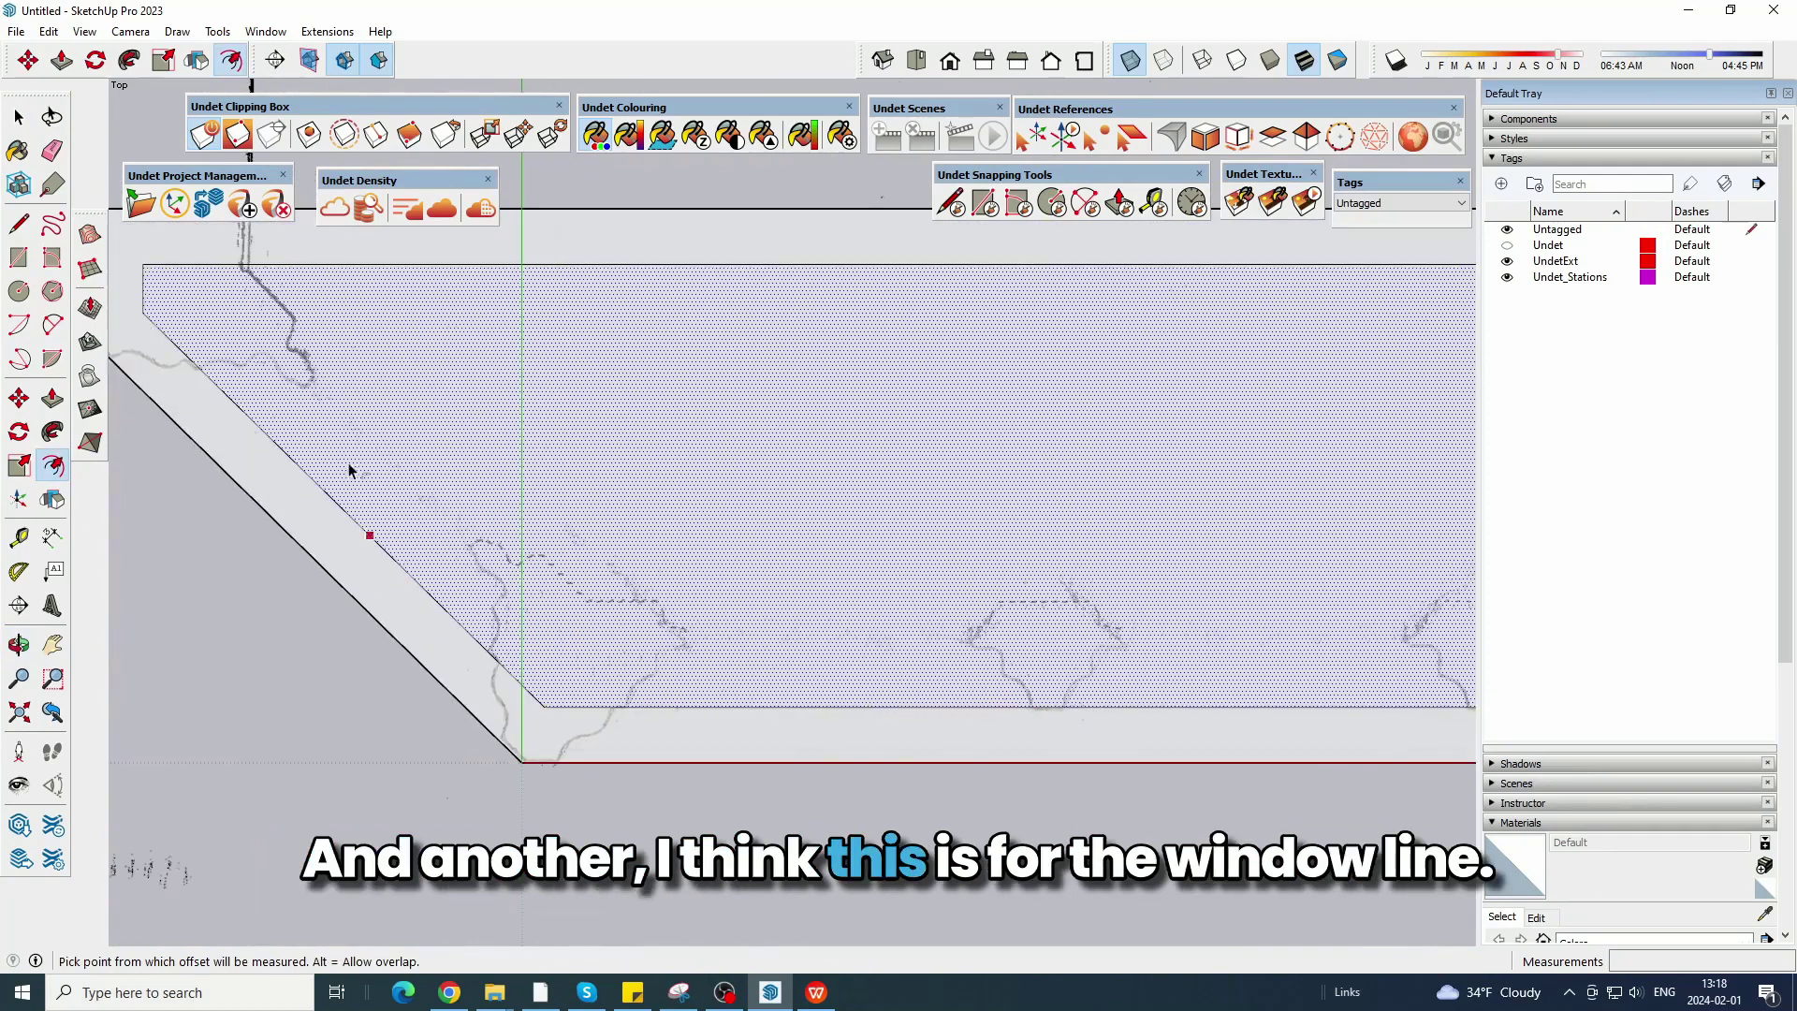
Offset the inner face inward again to the window line and check it against the right-hand mullion.
{"action": "left_click", "coordinate": [523, 595]}
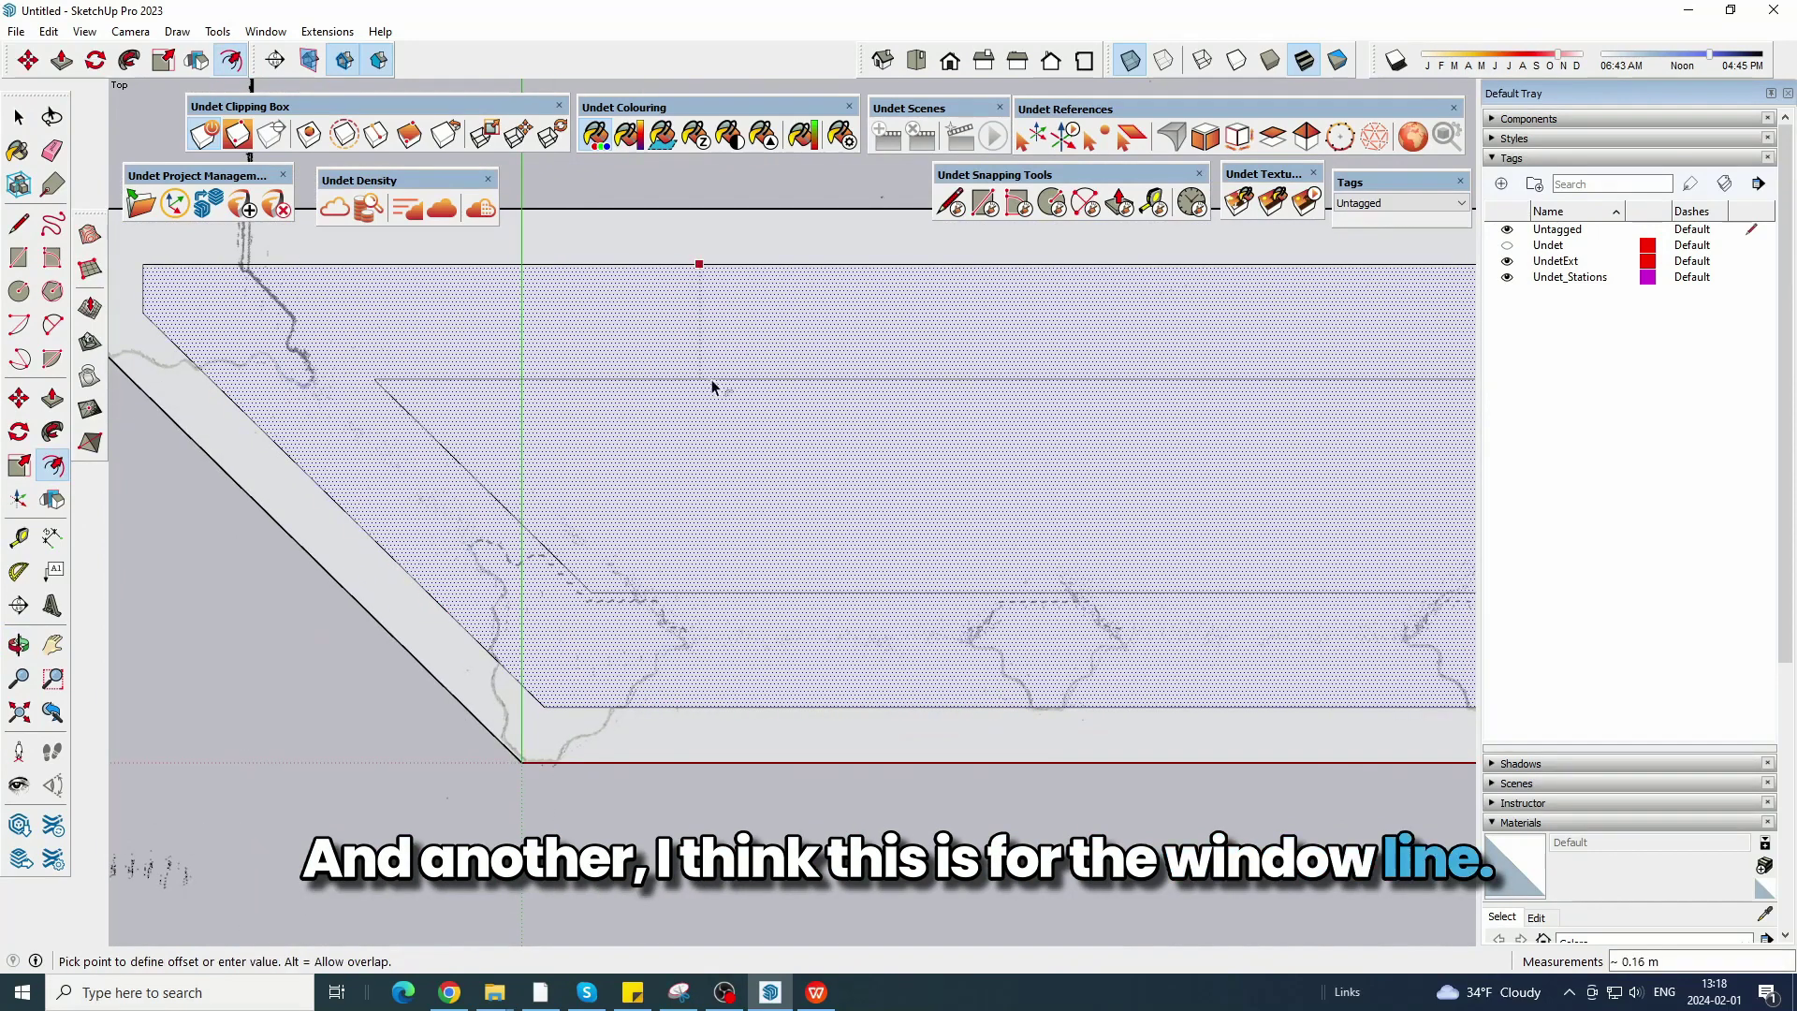
{"action": "left_click", "coordinate": [763, 321]}
{"action": "middle_click_drag", "start_coordinate": [1154, 409], "coordinate": [338, 461], "text": "shift"}
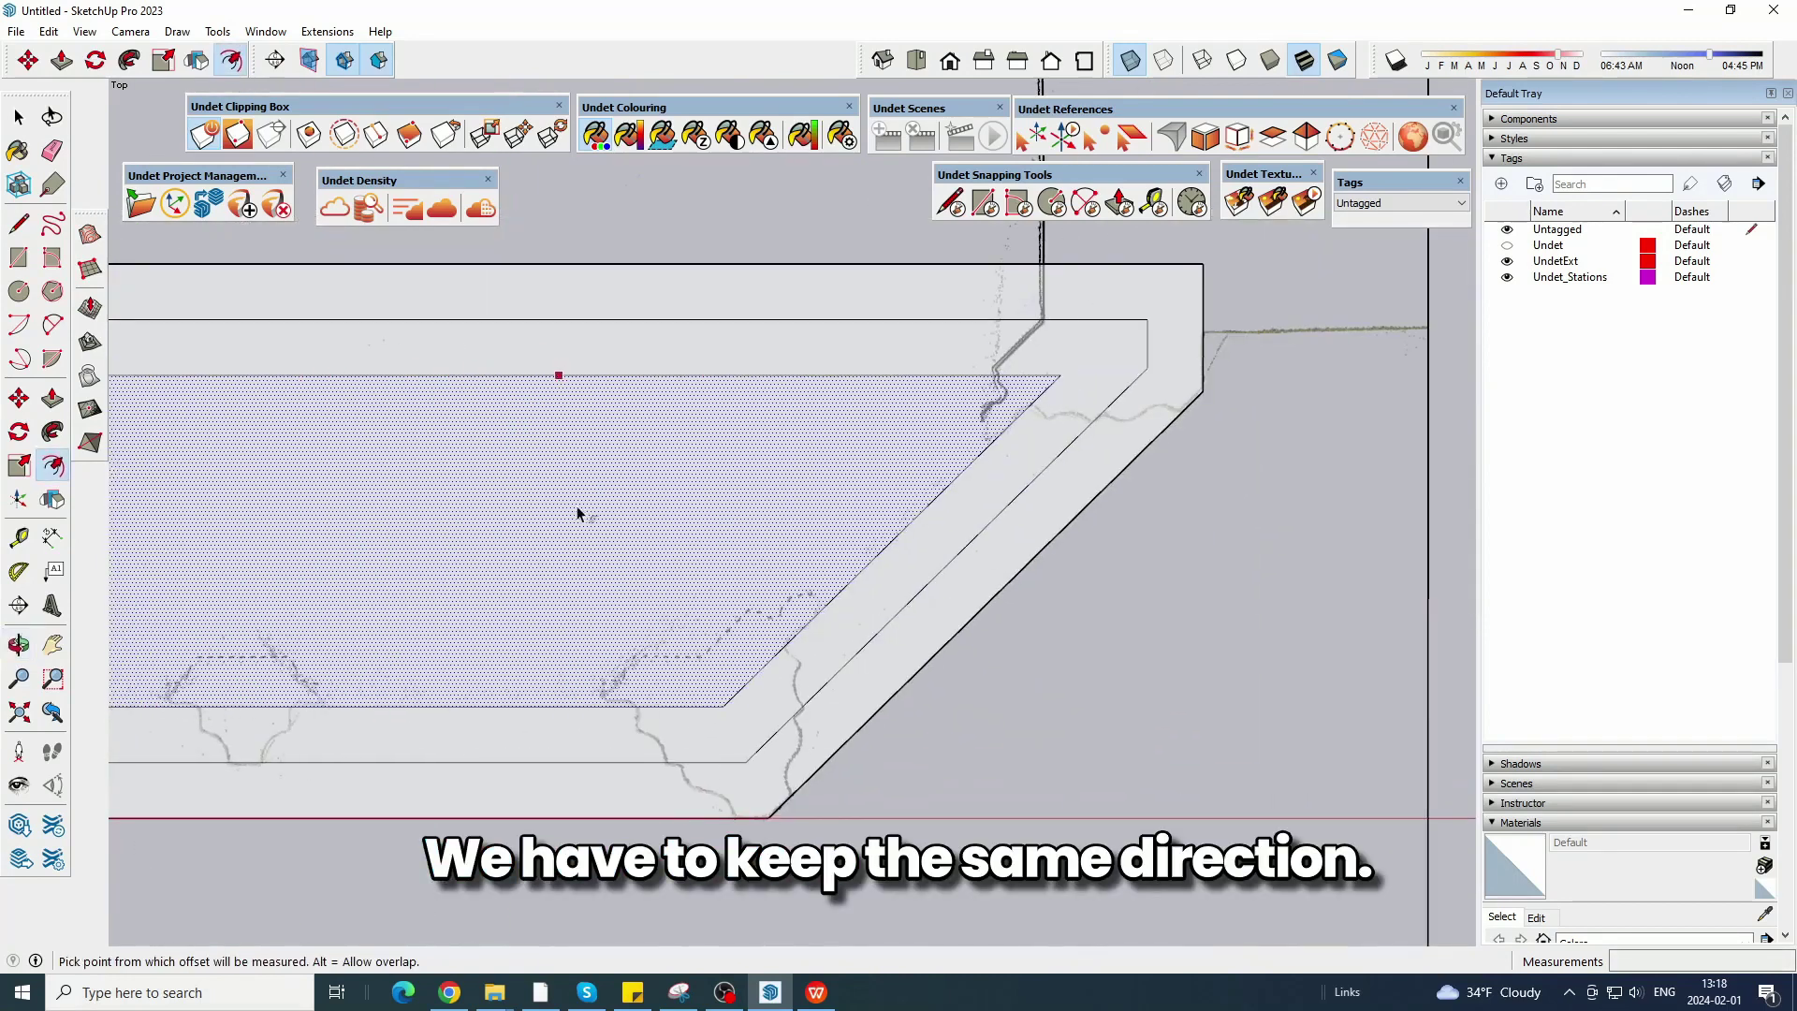
Erase the back edges of both offset outlines, keeping their diagonals and front lines.
{"action": "scroll", "coordinate": [1015, 440], "scroll_direction": "down", "scroll_amount": 2}
{"action": "left_click", "coordinate": [51, 151]}
{"action": "left_click_drag", "start_coordinate": [714, 353], "coordinate": [674, 465]}
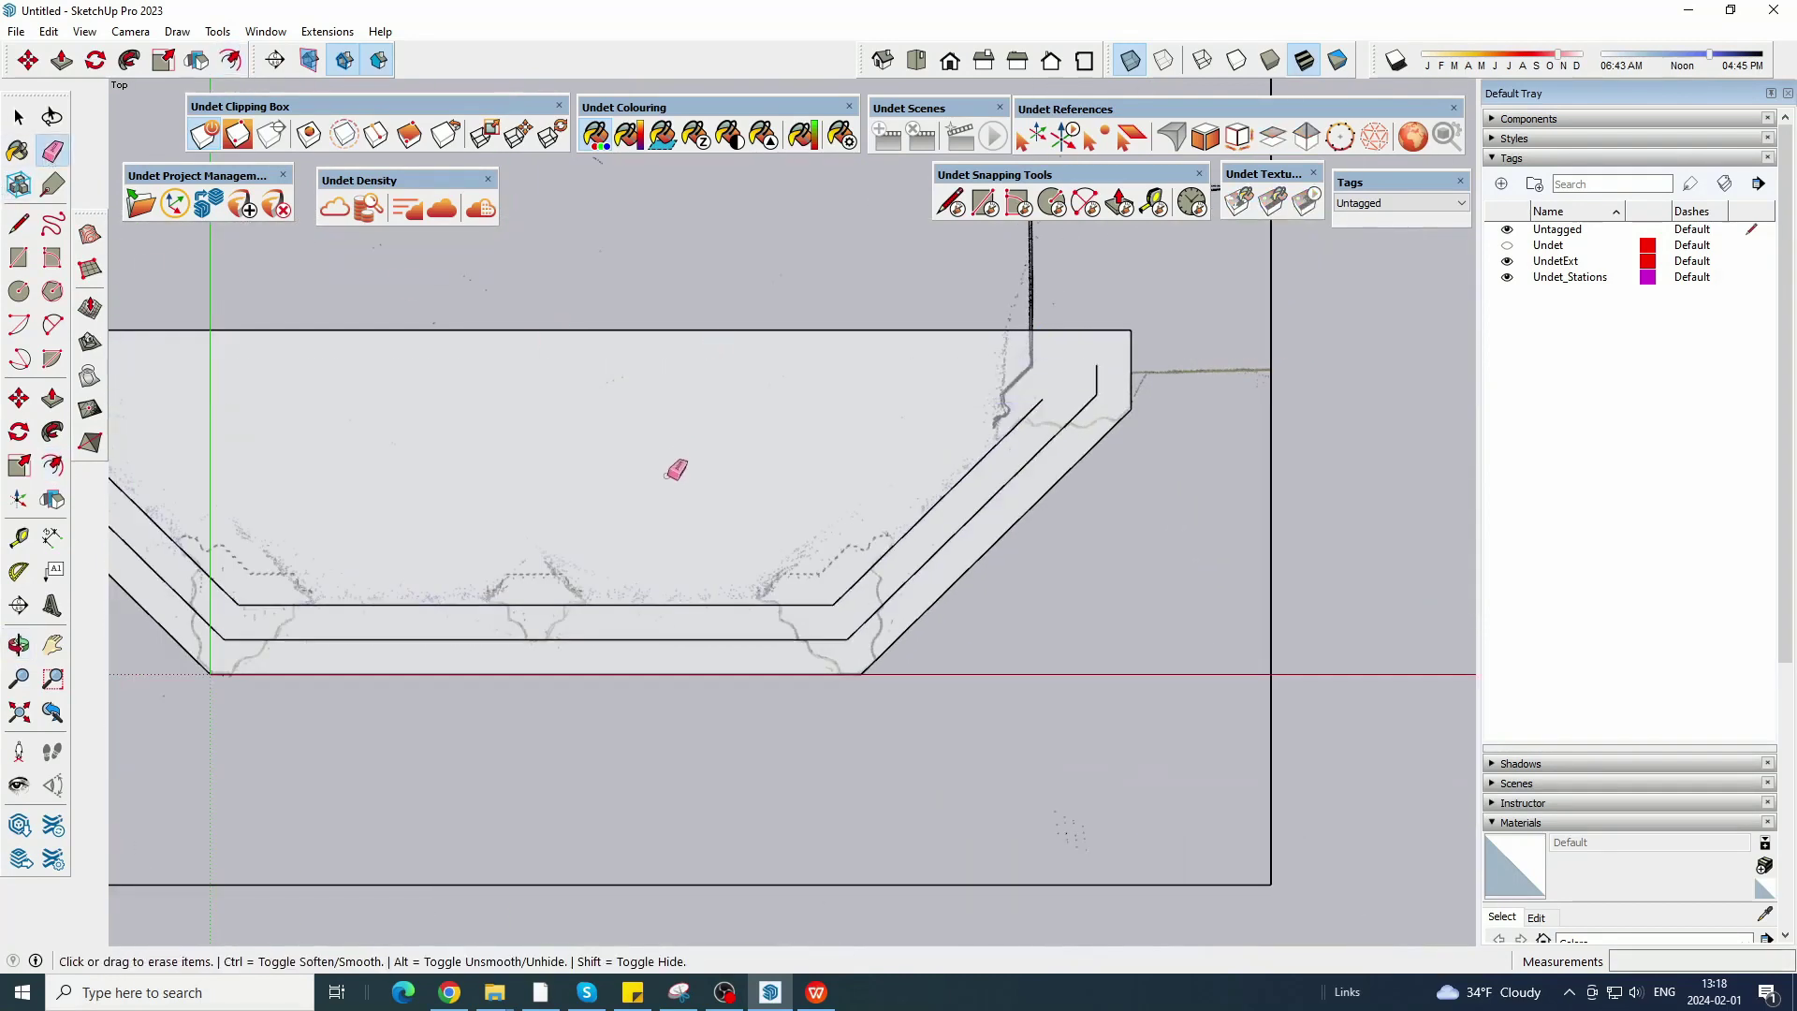
{"action": "scroll", "coordinate": [758, 461], "scroll_direction": "down", "scroll_amount": 2}
Trace the start of the bay's left moulding profile with two arcs running inward from the outer diagonal.
{"action": "key", "text": "l"}
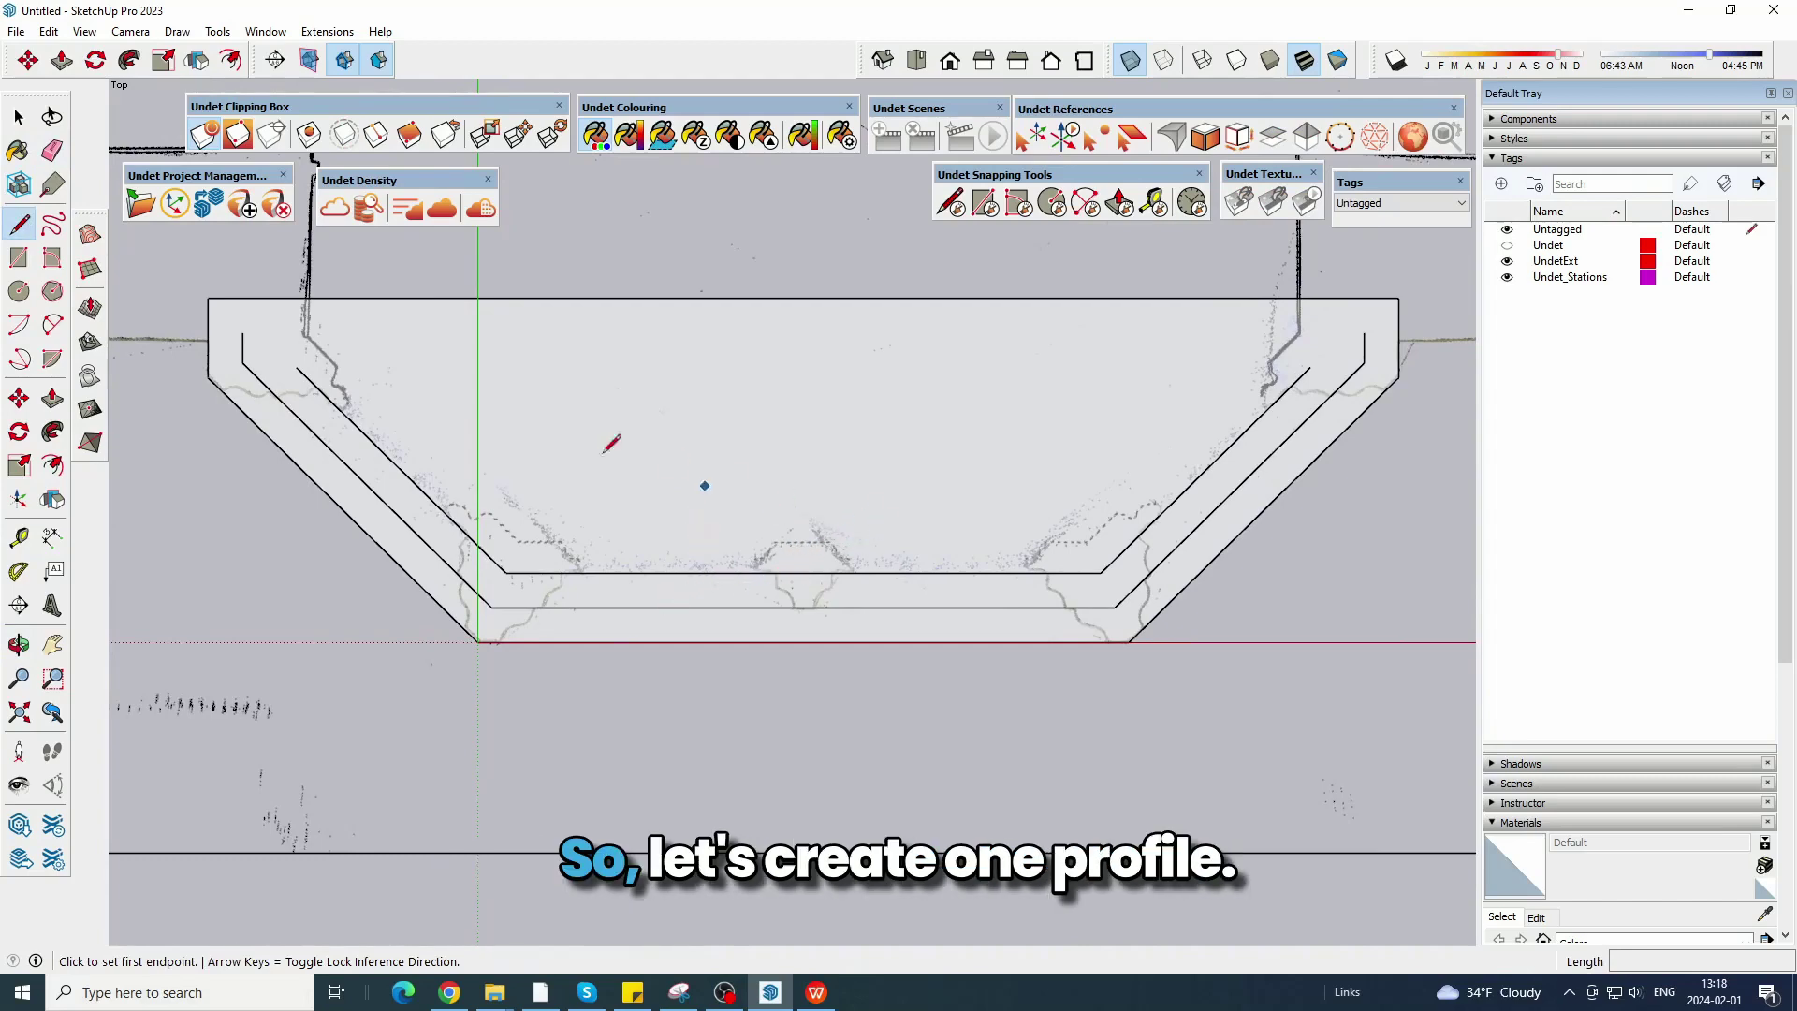
{"action": "scroll", "coordinate": [140, 351], "scroll_direction": "up", "scroll_amount": 5}
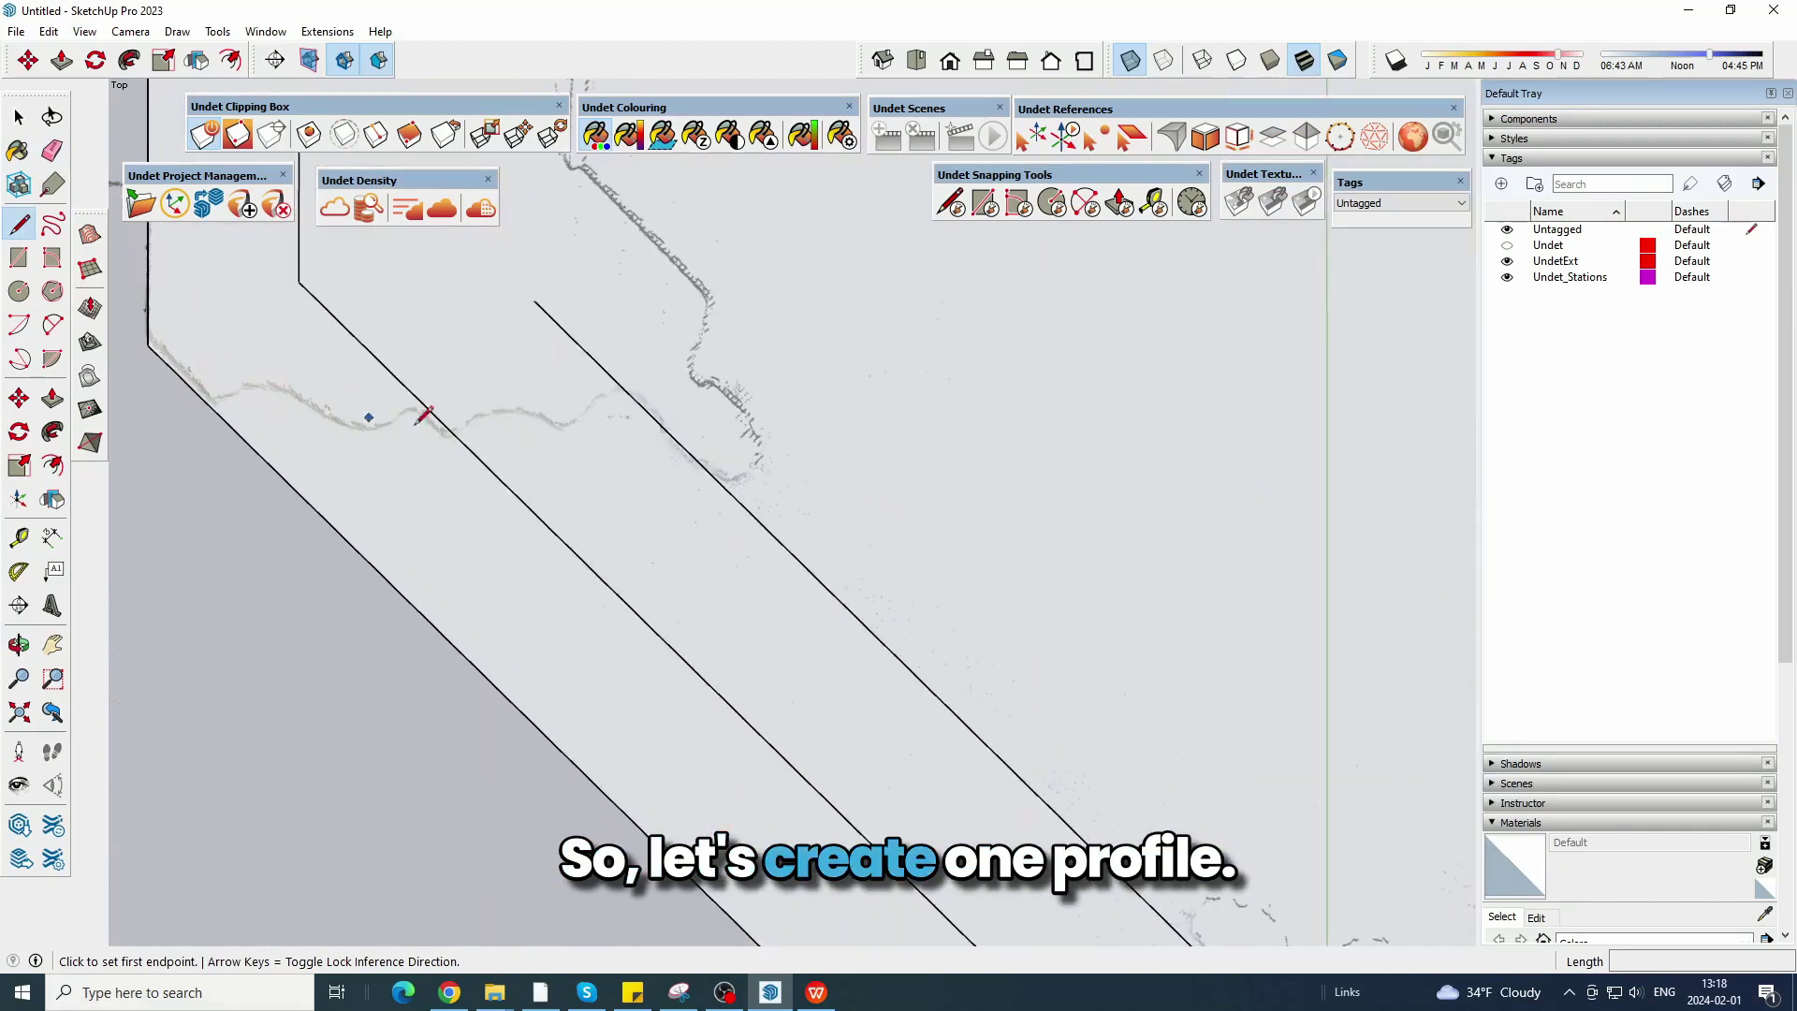
{"action": "scroll", "coordinate": [960, 665], "scroll_direction": "down", "scroll_amount": 4}
{"action": "scroll", "coordinate": [412, 215], "scroll_direction": "up", "scroll_amount": 3}
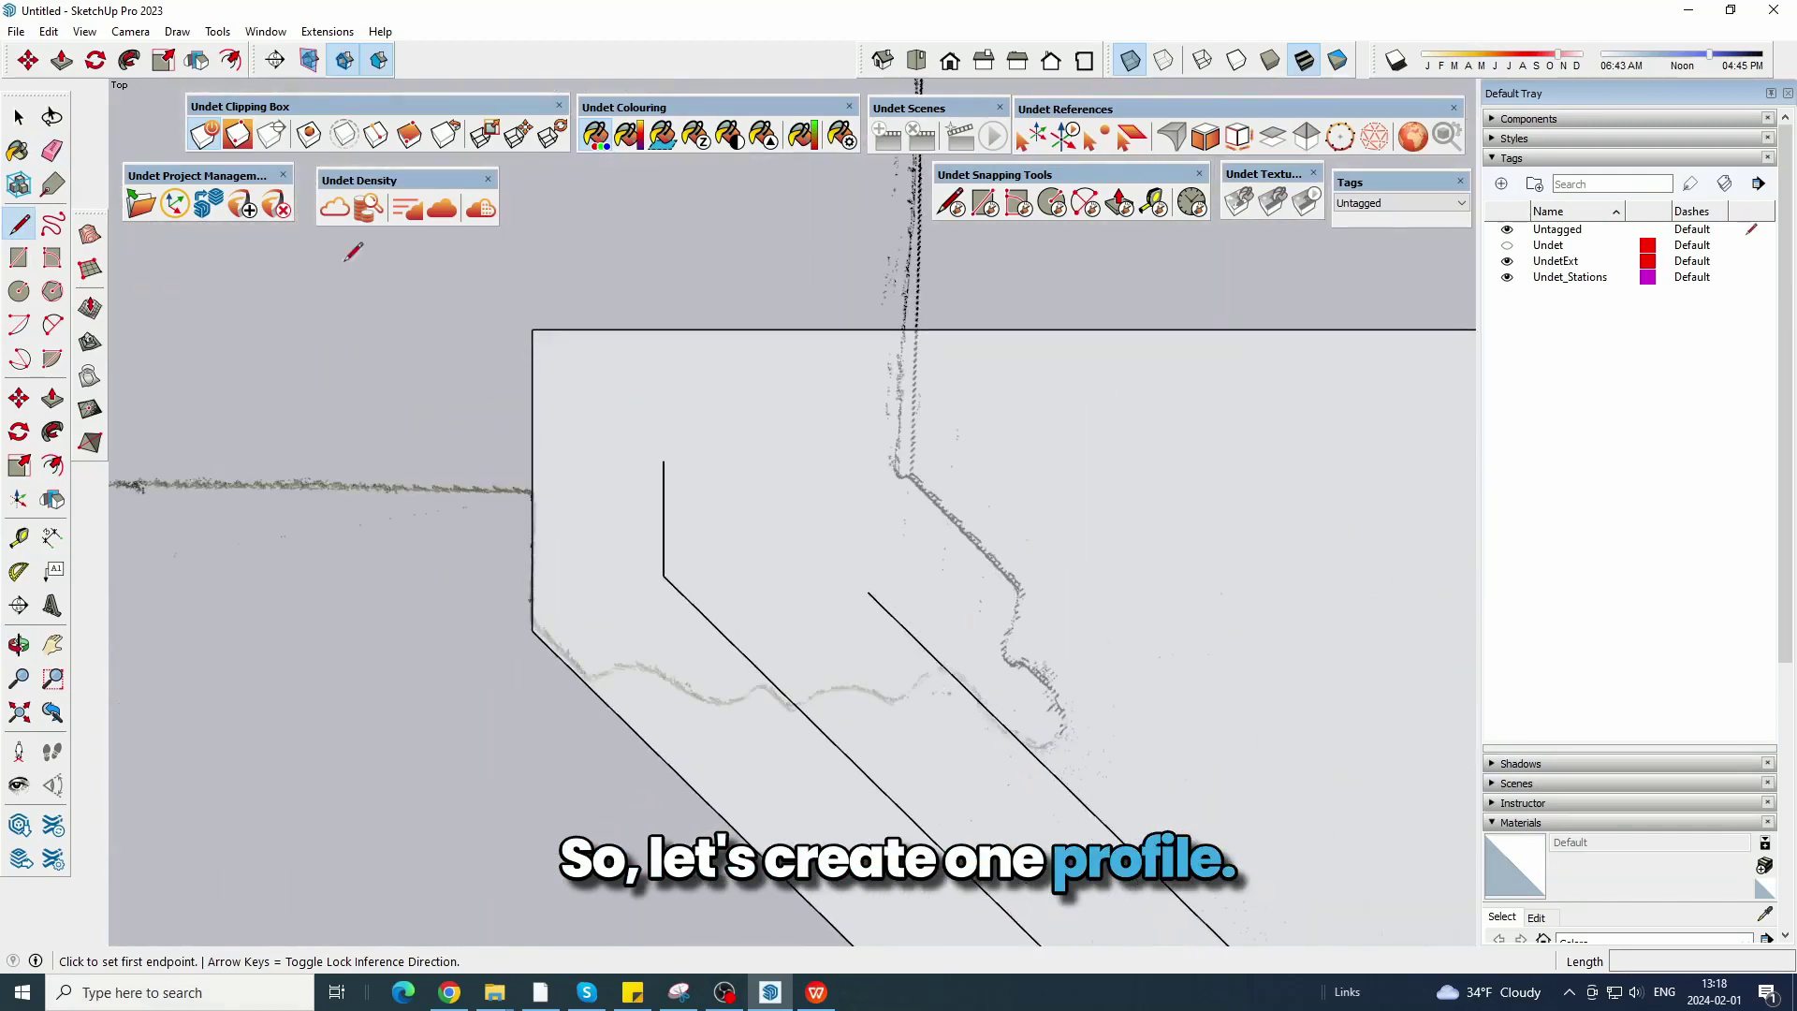
{"action": "left_click", "coordinate": [52, 324]}
{"action": "scroll", "coordinate": [654, 717], "scroll_direction": "up", "scroll_amount": 3}
{"action": "left_click", "coordinate": [592, 635]}
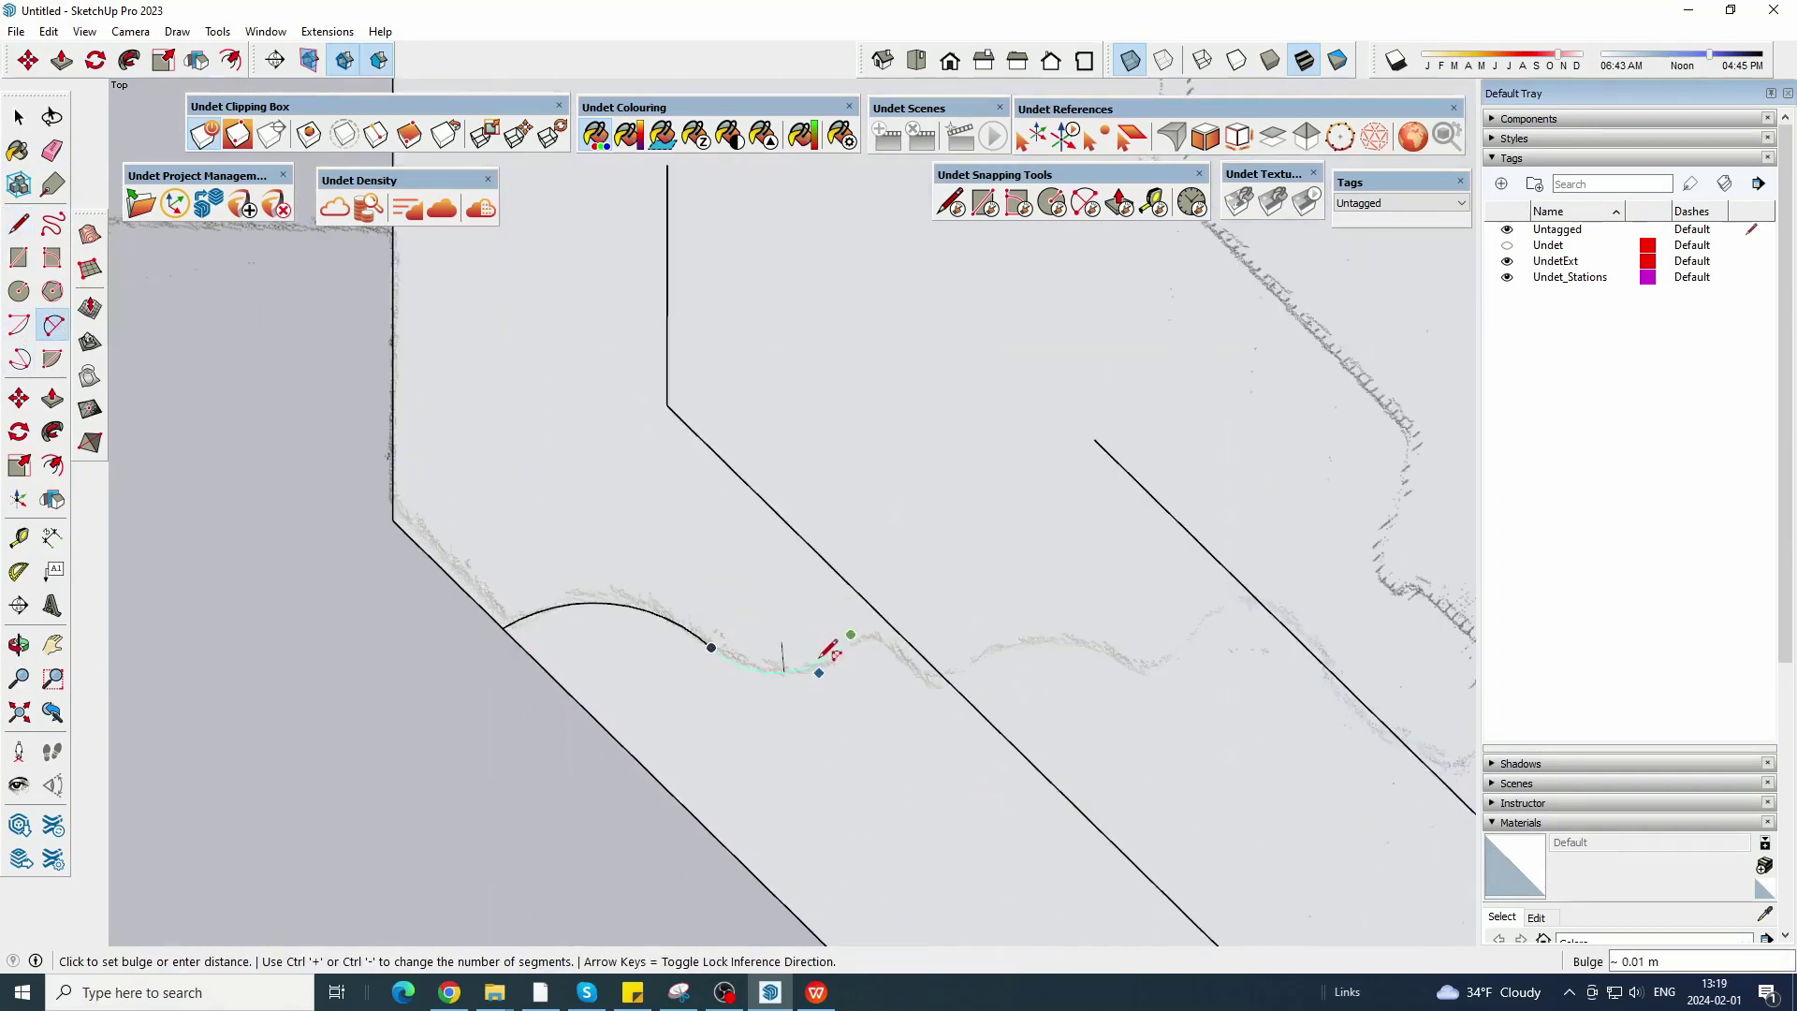
{"action": "left_click", "coordinate": [823, 655]}
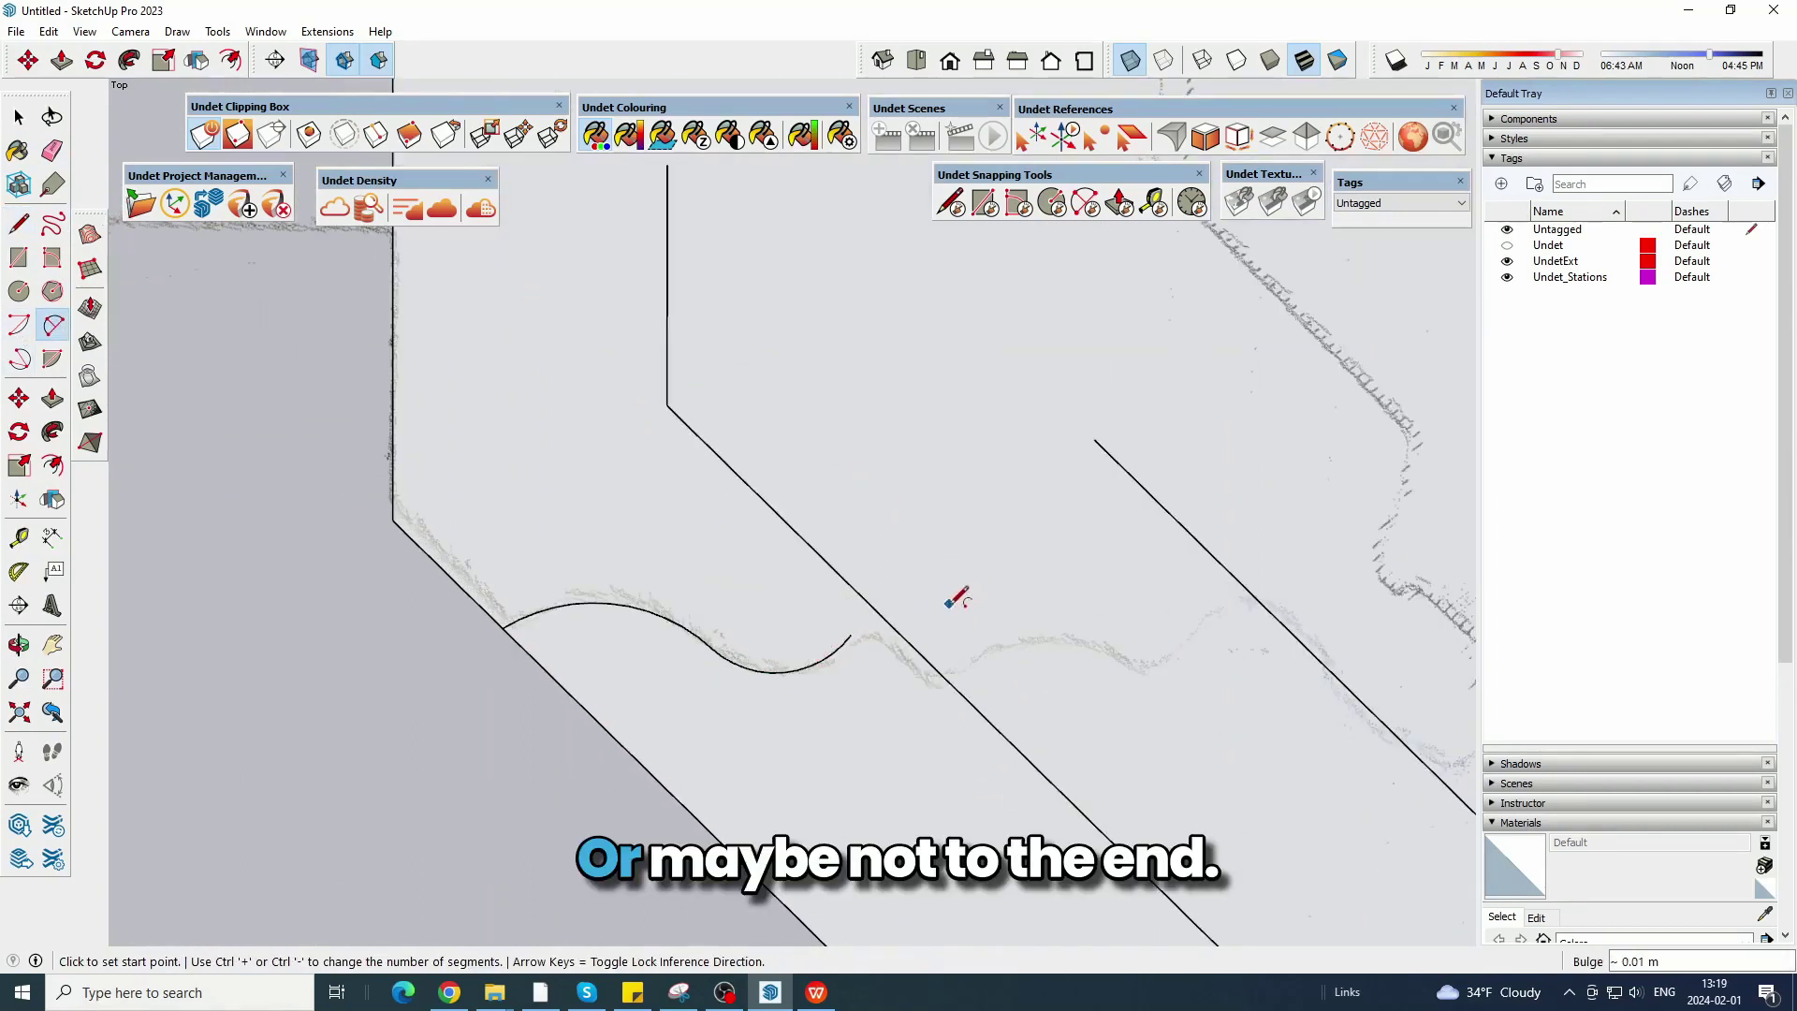
Redraw the second arc to end on the first offset line and complete the left profile with another arc and straight lines.
{"action": "left_click", "coordinate": [711, 646]}
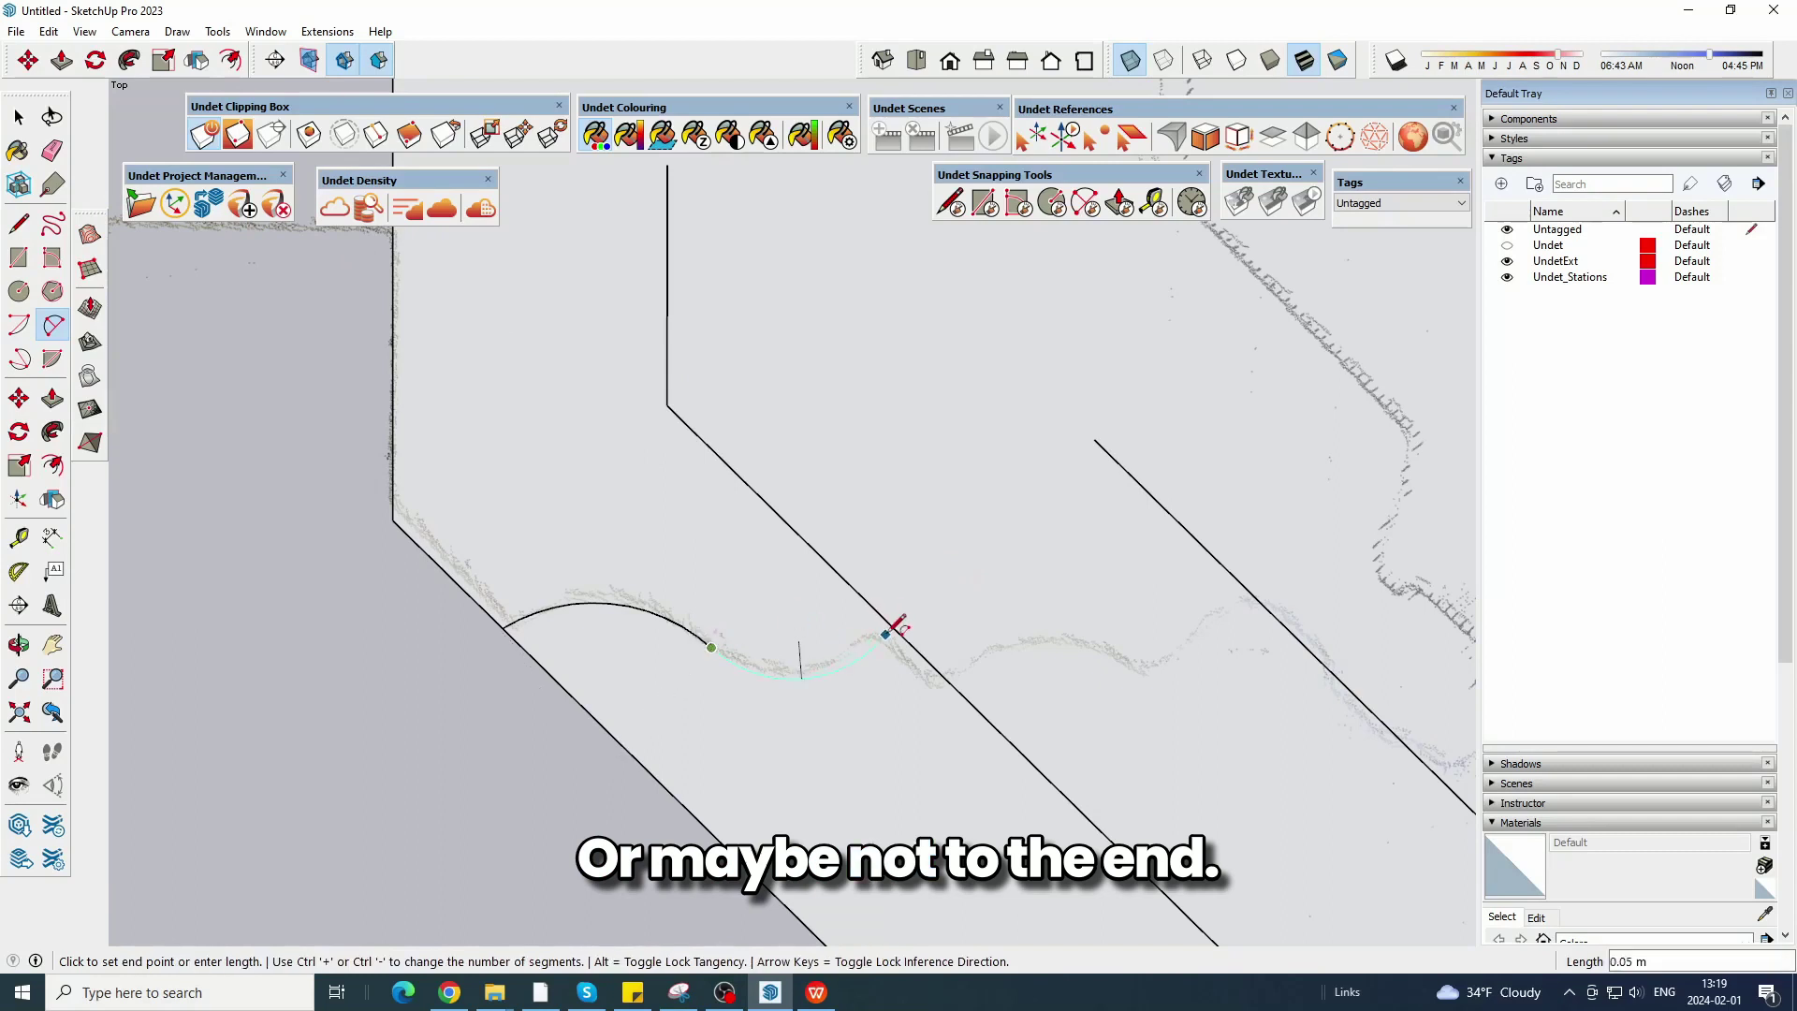
{"action": "left_click", "coordinate": [891, 625]}
{"action": "left_click", "coordinate": [803, 672]}
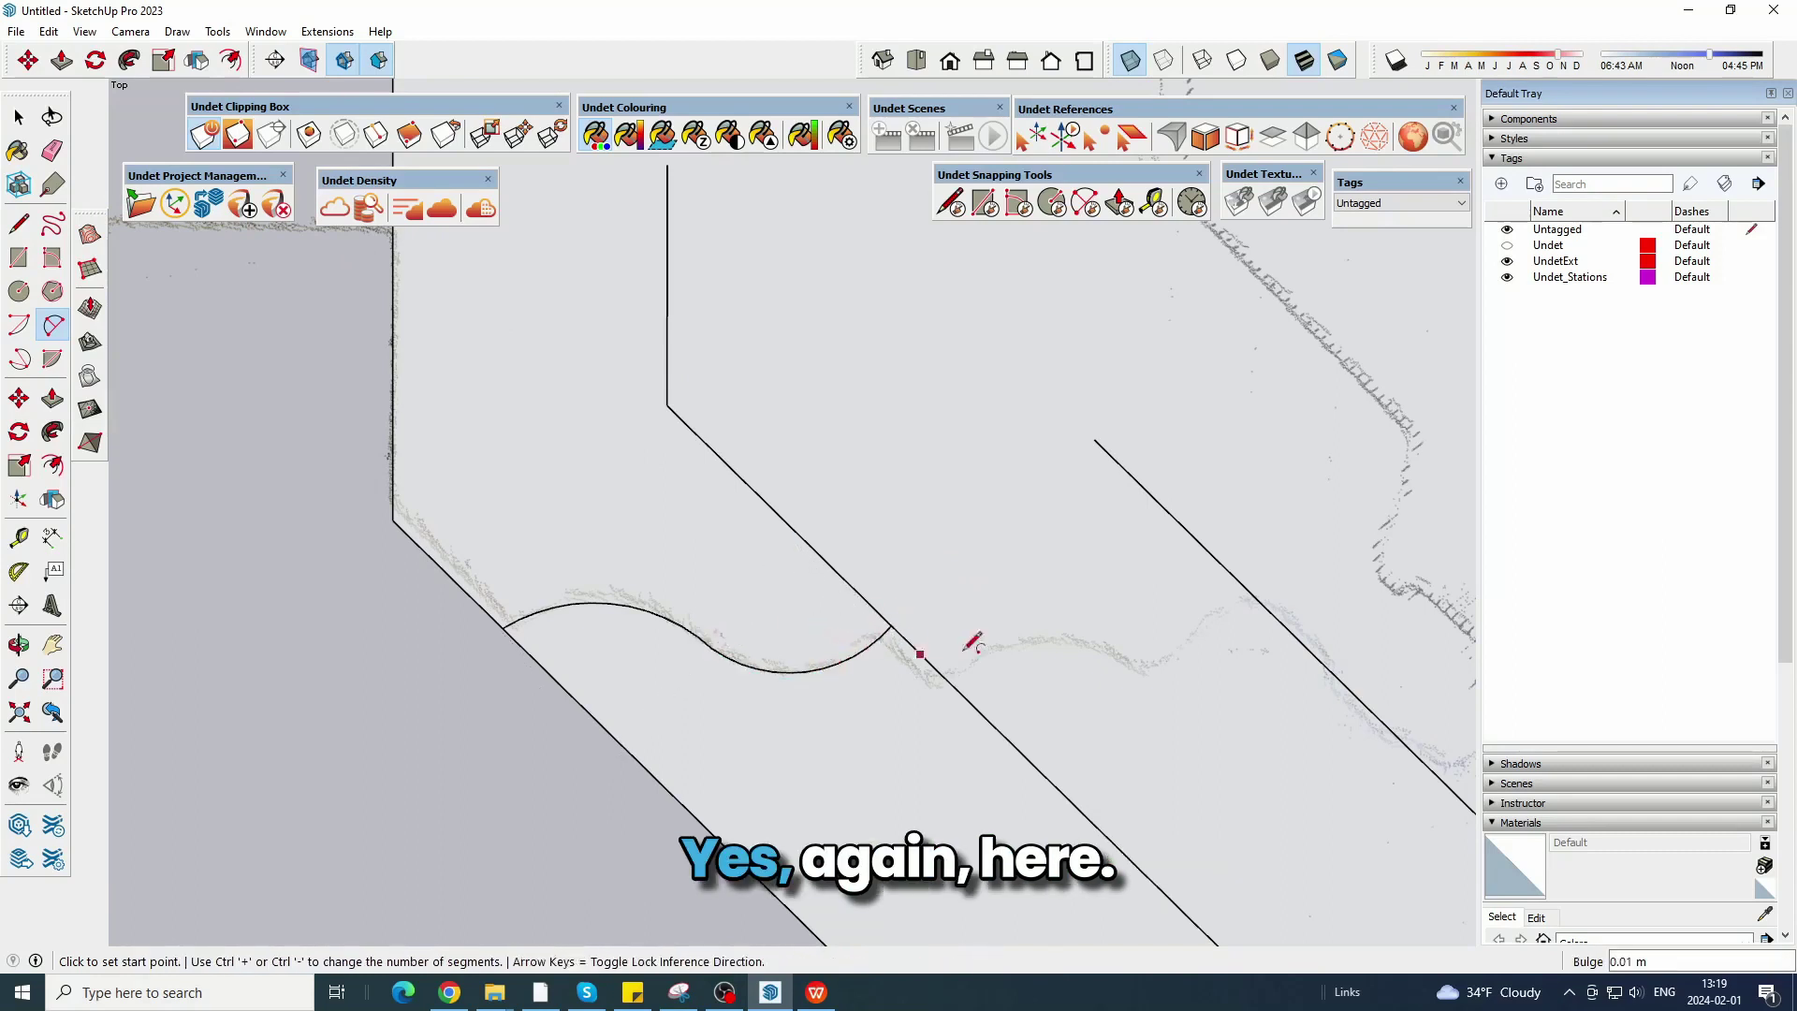
{"action": "middle_click_drag", "start_coordinate": [1056, 698], "coordinate": [662, 633], "text": "shift"}
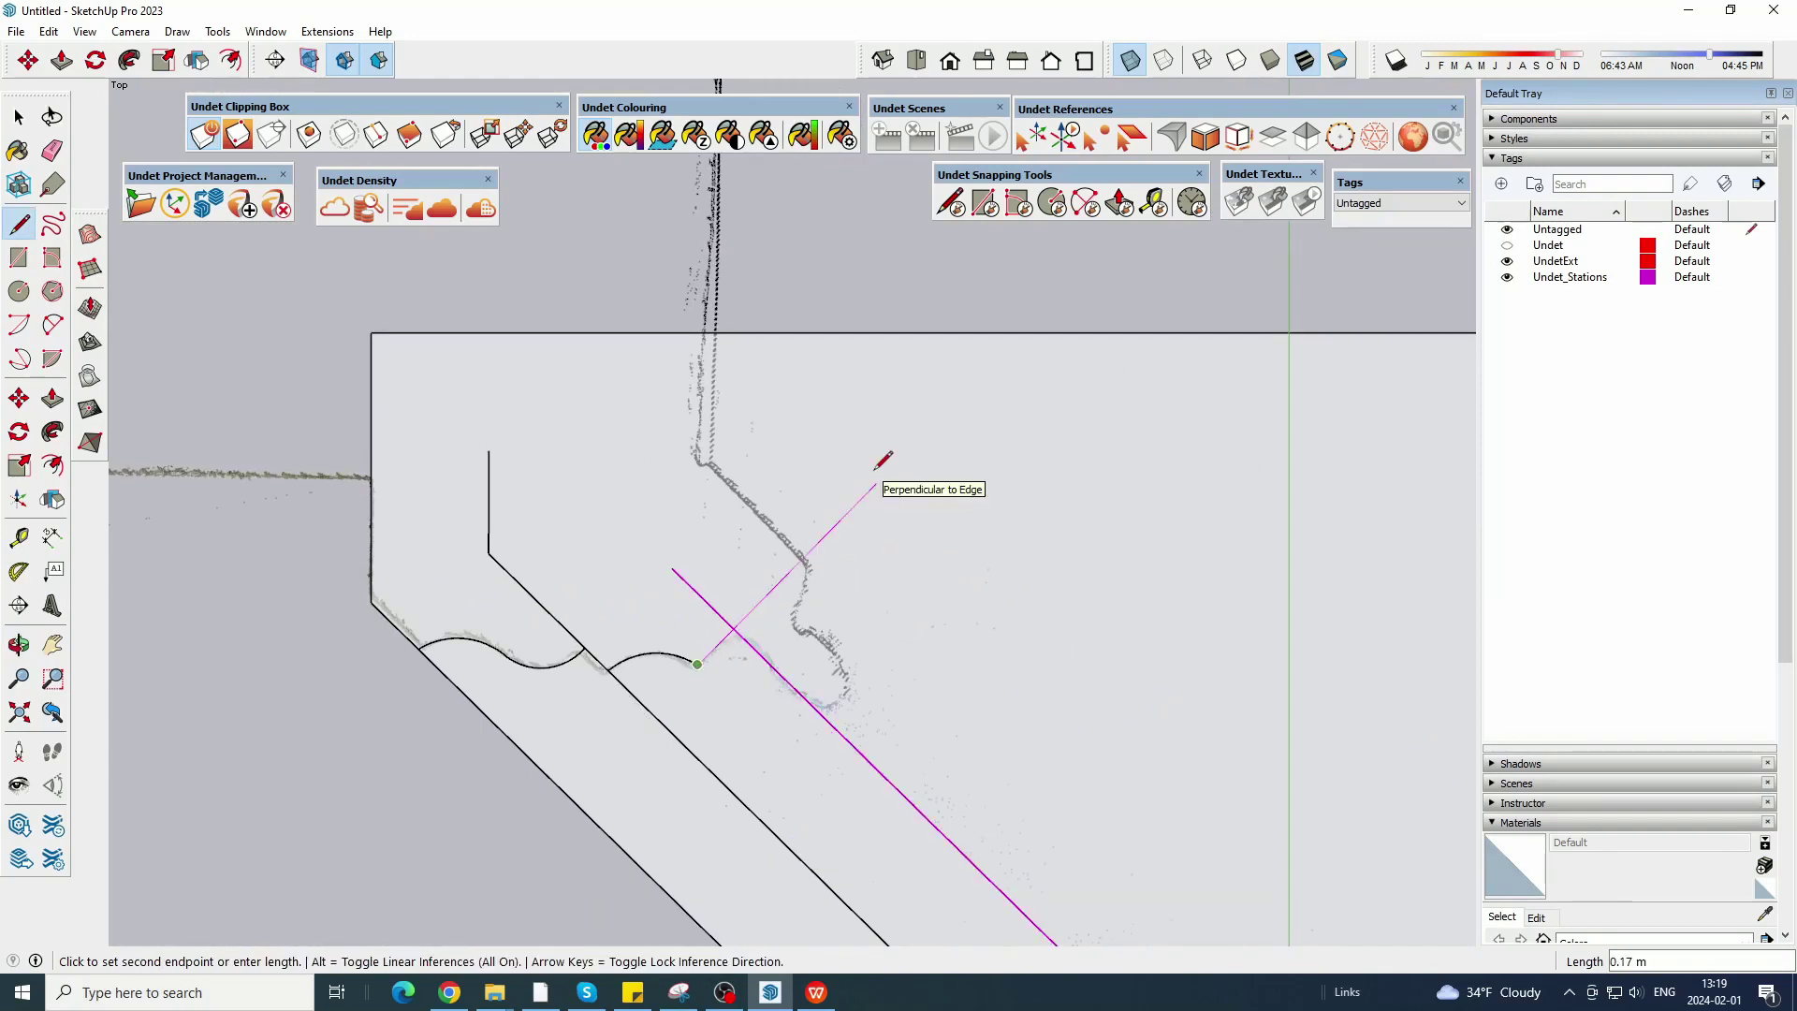
{"action": "left_click", "coordinate": [876, 484]}
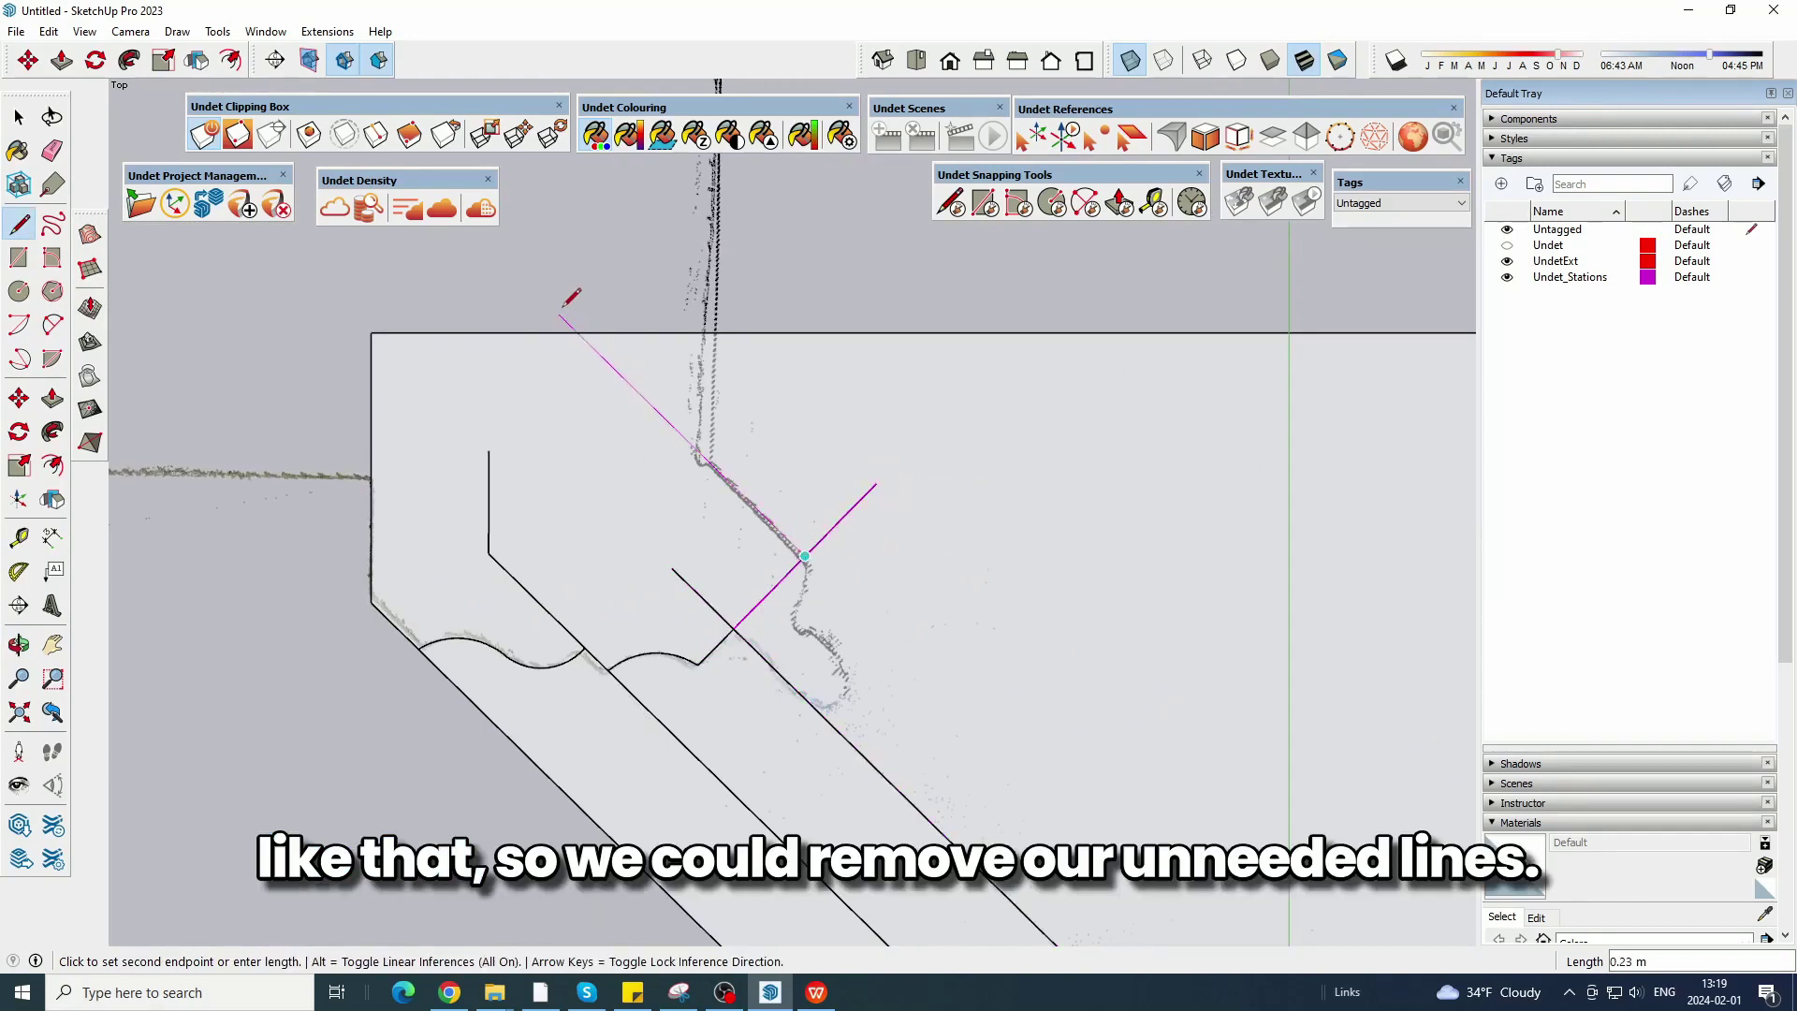
Erase the overhanging line ends and the offset line pieces lying inside the left profile.
{"action": "left_click", "coordinate": [52, 150]}
{"action": "left_click", "coordinate": [564, 319]}
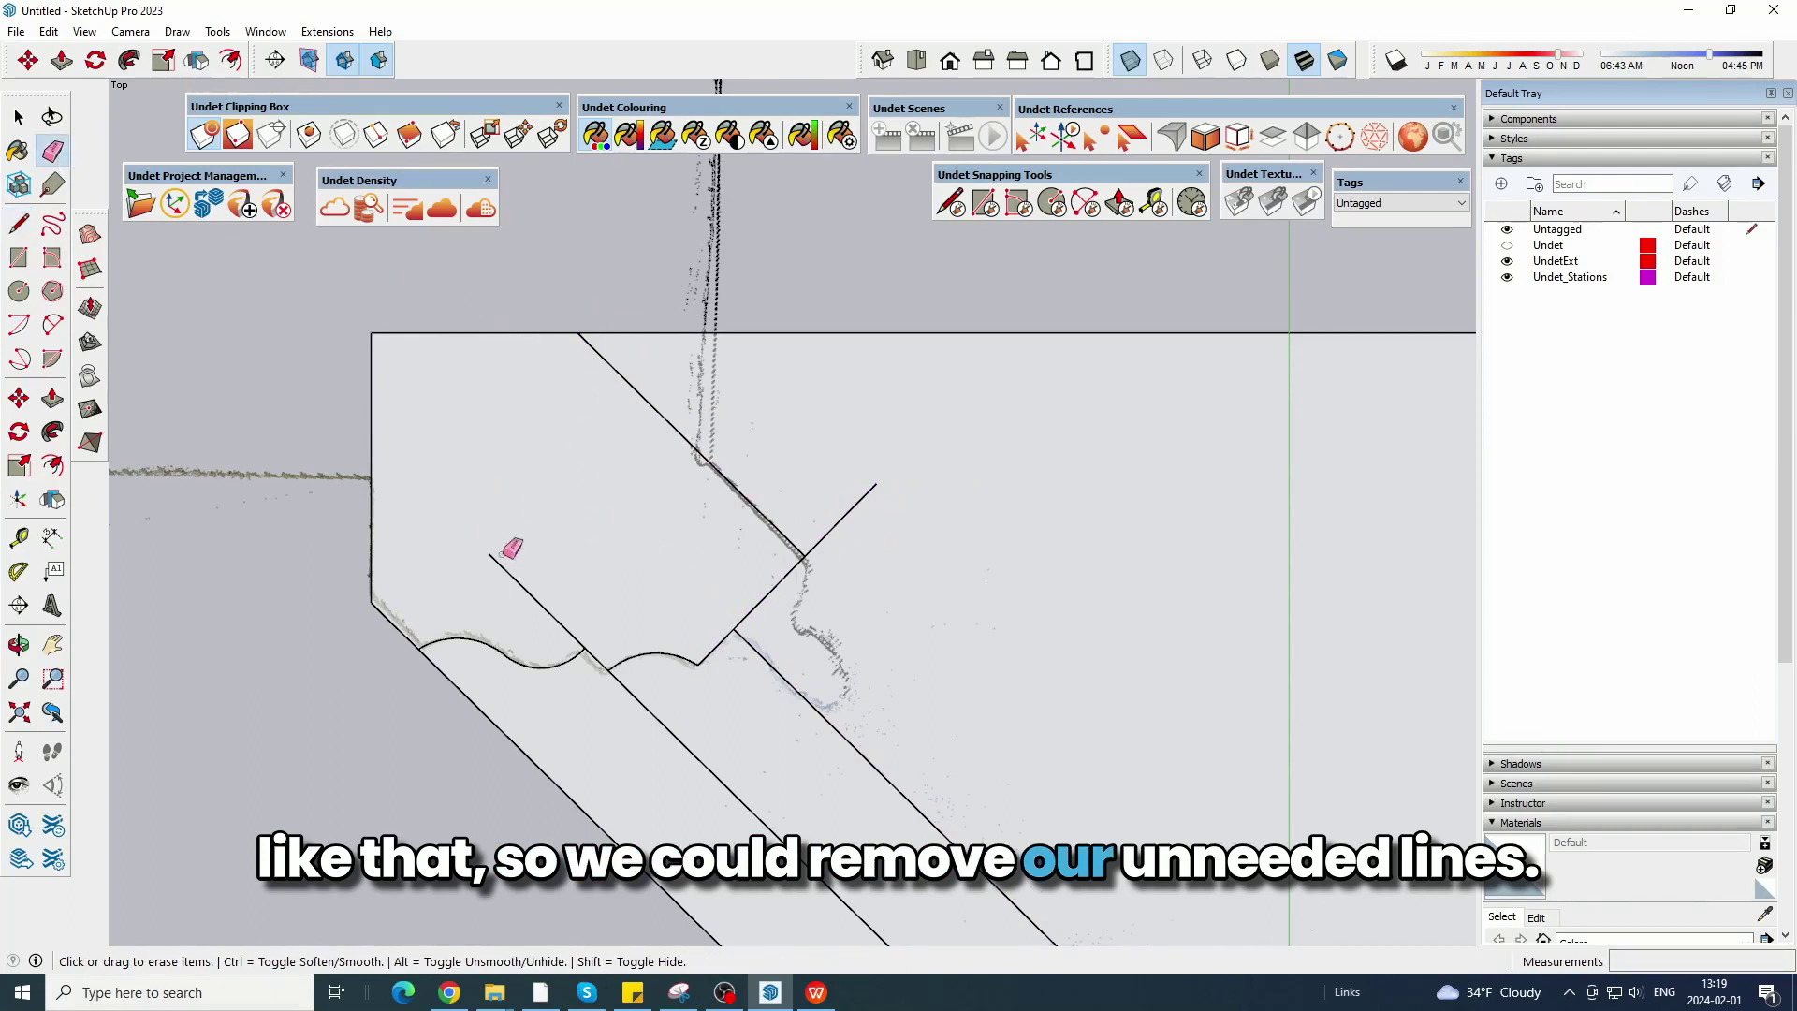
{"action": "left_click", "coordinate": [850, 511]}
{"action": "middle_click_drag", "start_coordinate": [651, 679], "coordinate": [608, 482], "text": "shift"}
{"action": "scroll", "coordinate": [440, 418], "scroll_direction": "down", "scroll_amount": 3}
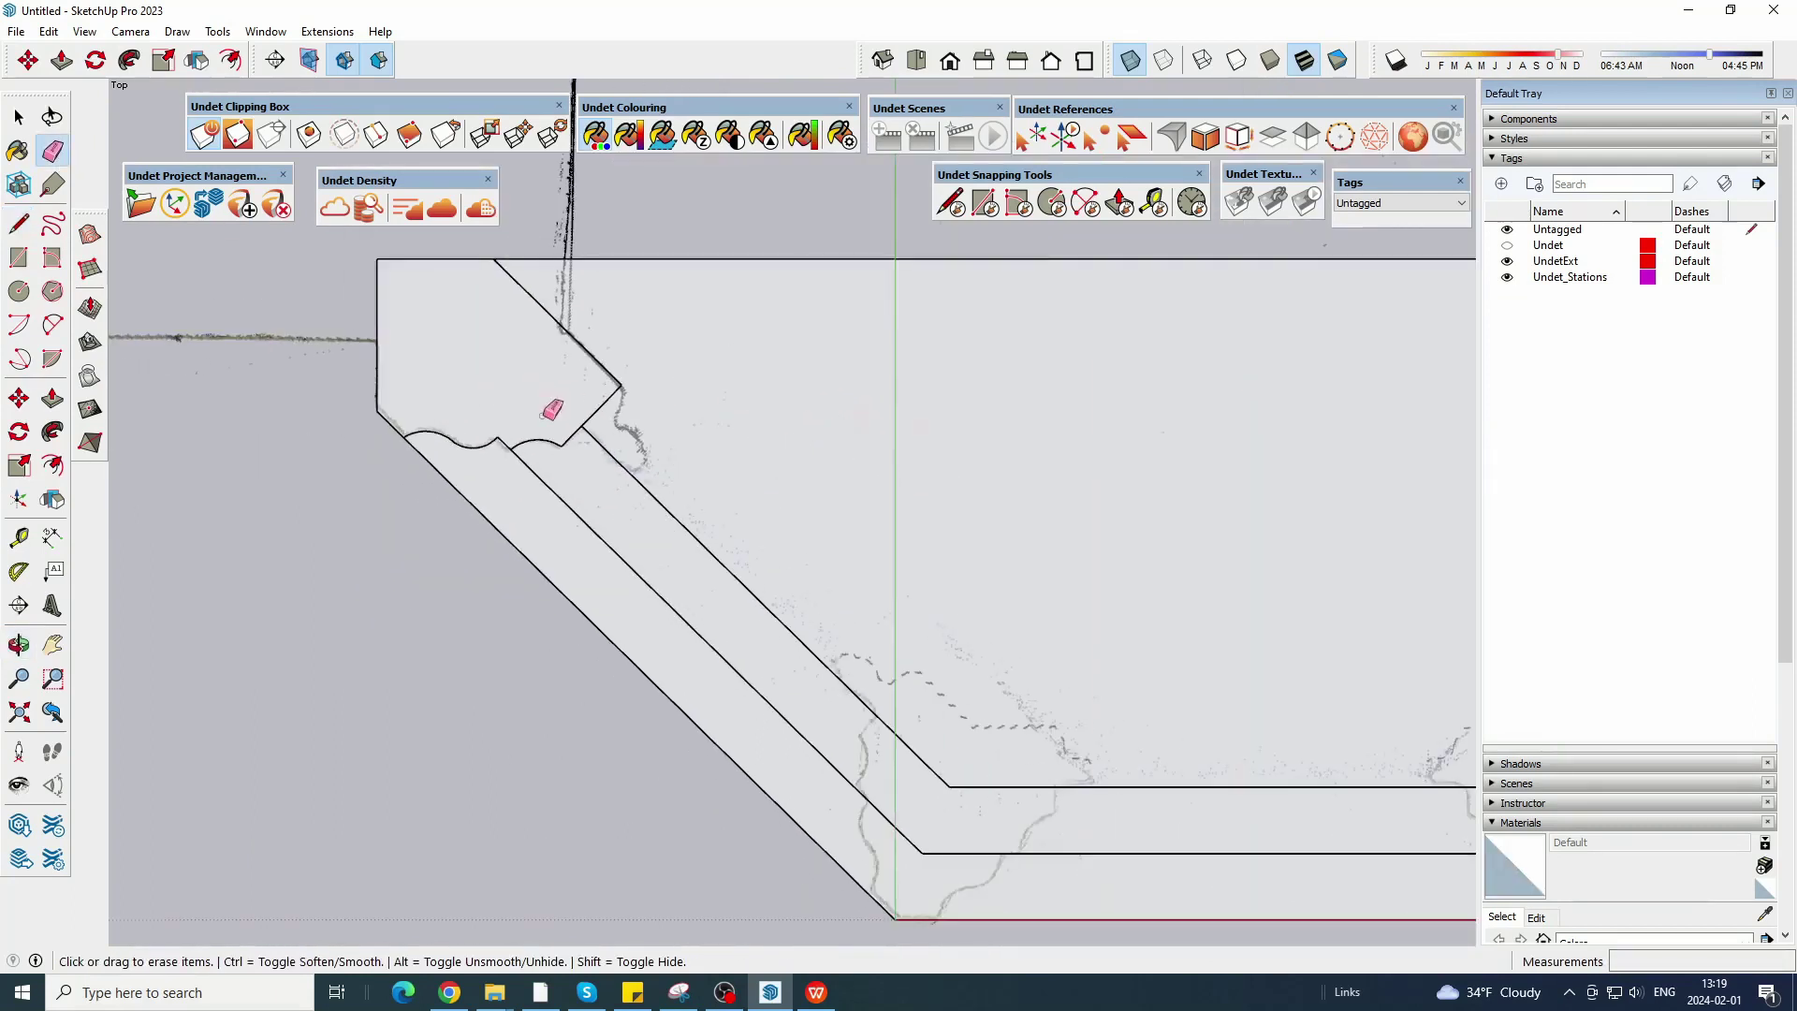
Draw a line about 0.14 m long along the left profile's back edge to the outline's corner.
{"action": "key", "text": "l"}
{"action": "left_click", "coordinate": [493, 258]}
{"action": "left_click", "coordinate": [376, 258]}
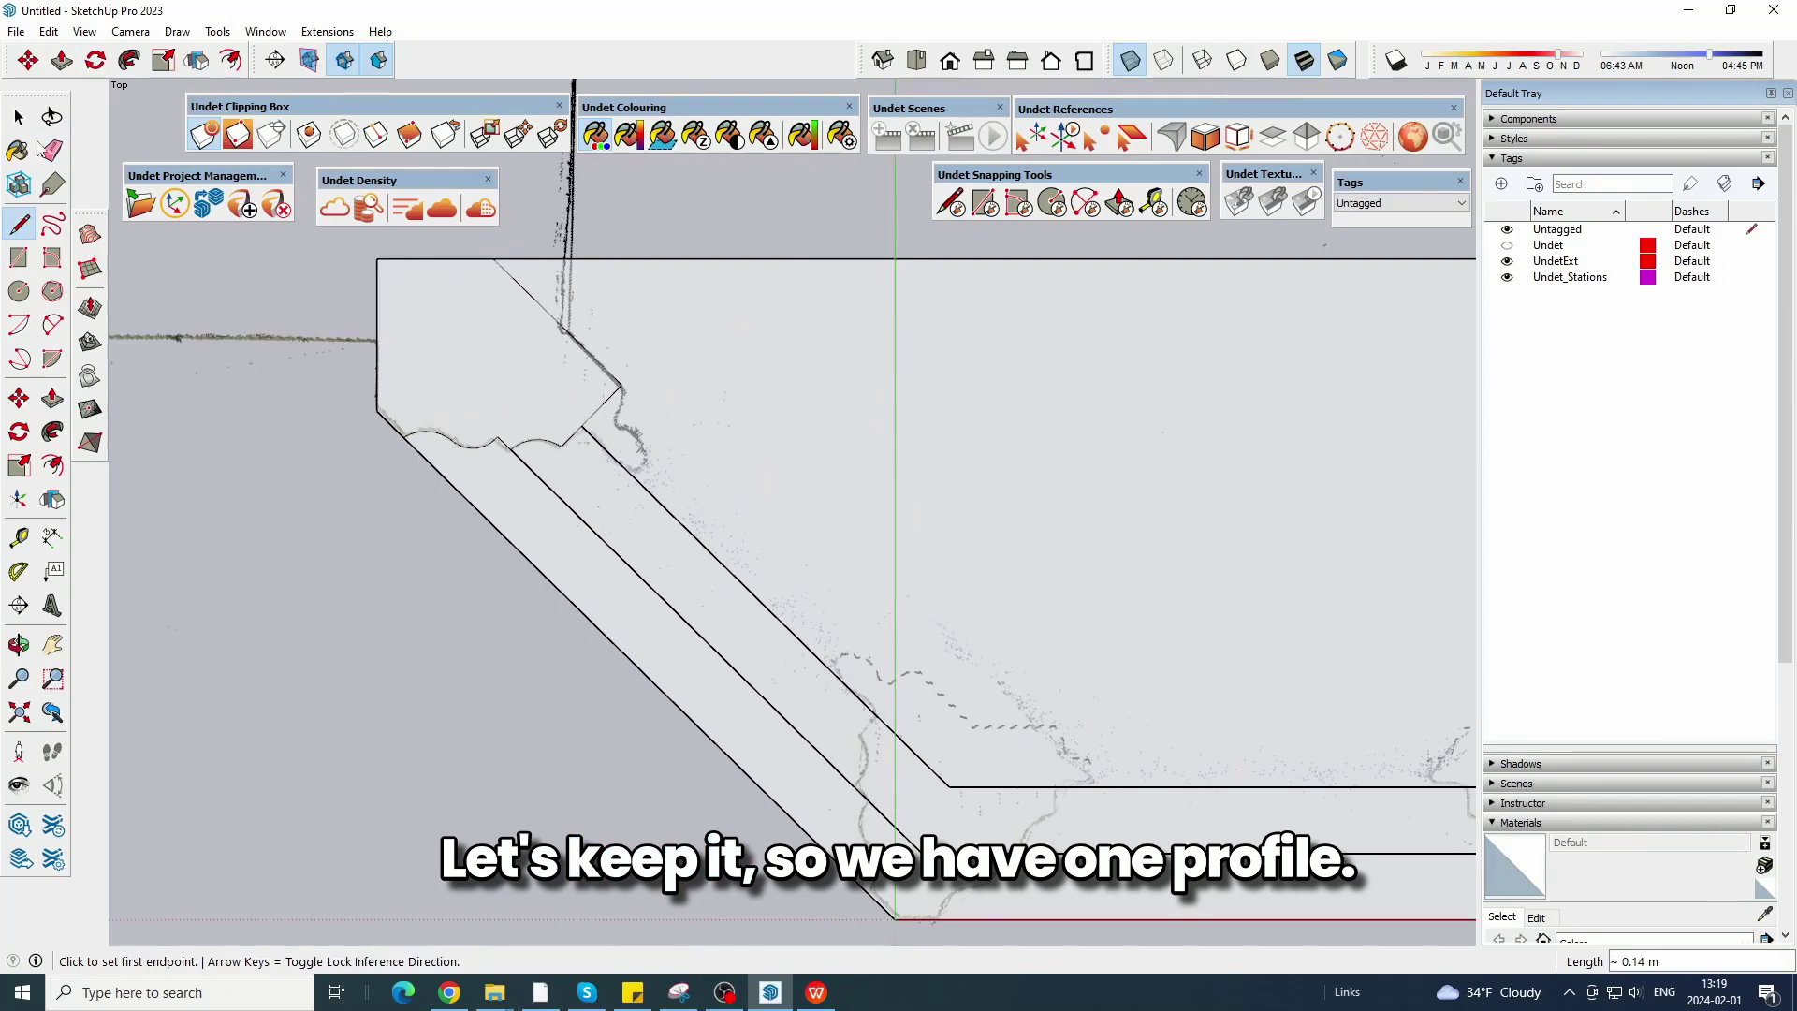
Select the left profile face and copy it about 3.54 m to the right, clear of the bay.
{"action": "key", "text": "space"}
{"action": "left_click", "coordinate": [430, 376]}
{"action": "scroll", "coordinate": [384, 510], "scroll_direction": "down", "scroll_amount": 3}
{"action": "scroll", "coordinate": [379, 508], "scroll_direction": "down", "scroll_amount": 5}
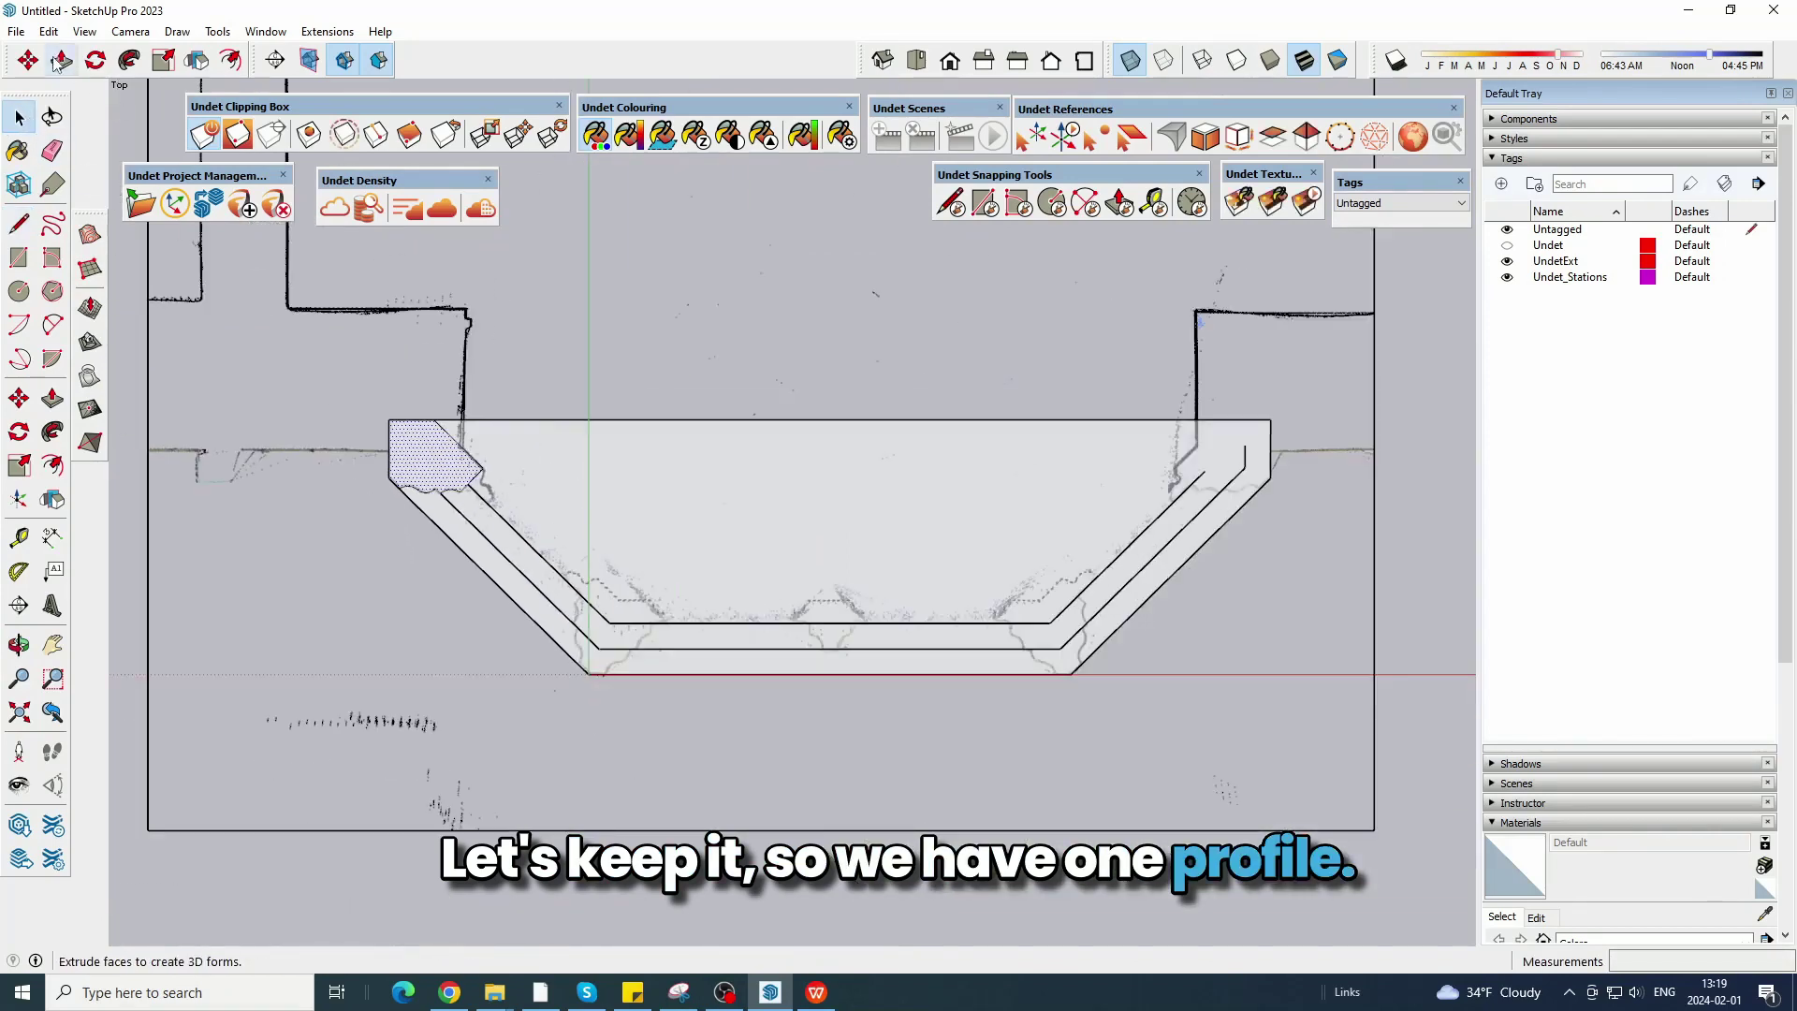
{"action": "key", "text": "m"}
{"action": "left_click", "coordinate": [615, 413]}
{"action": "key", "text": "ctrl"}
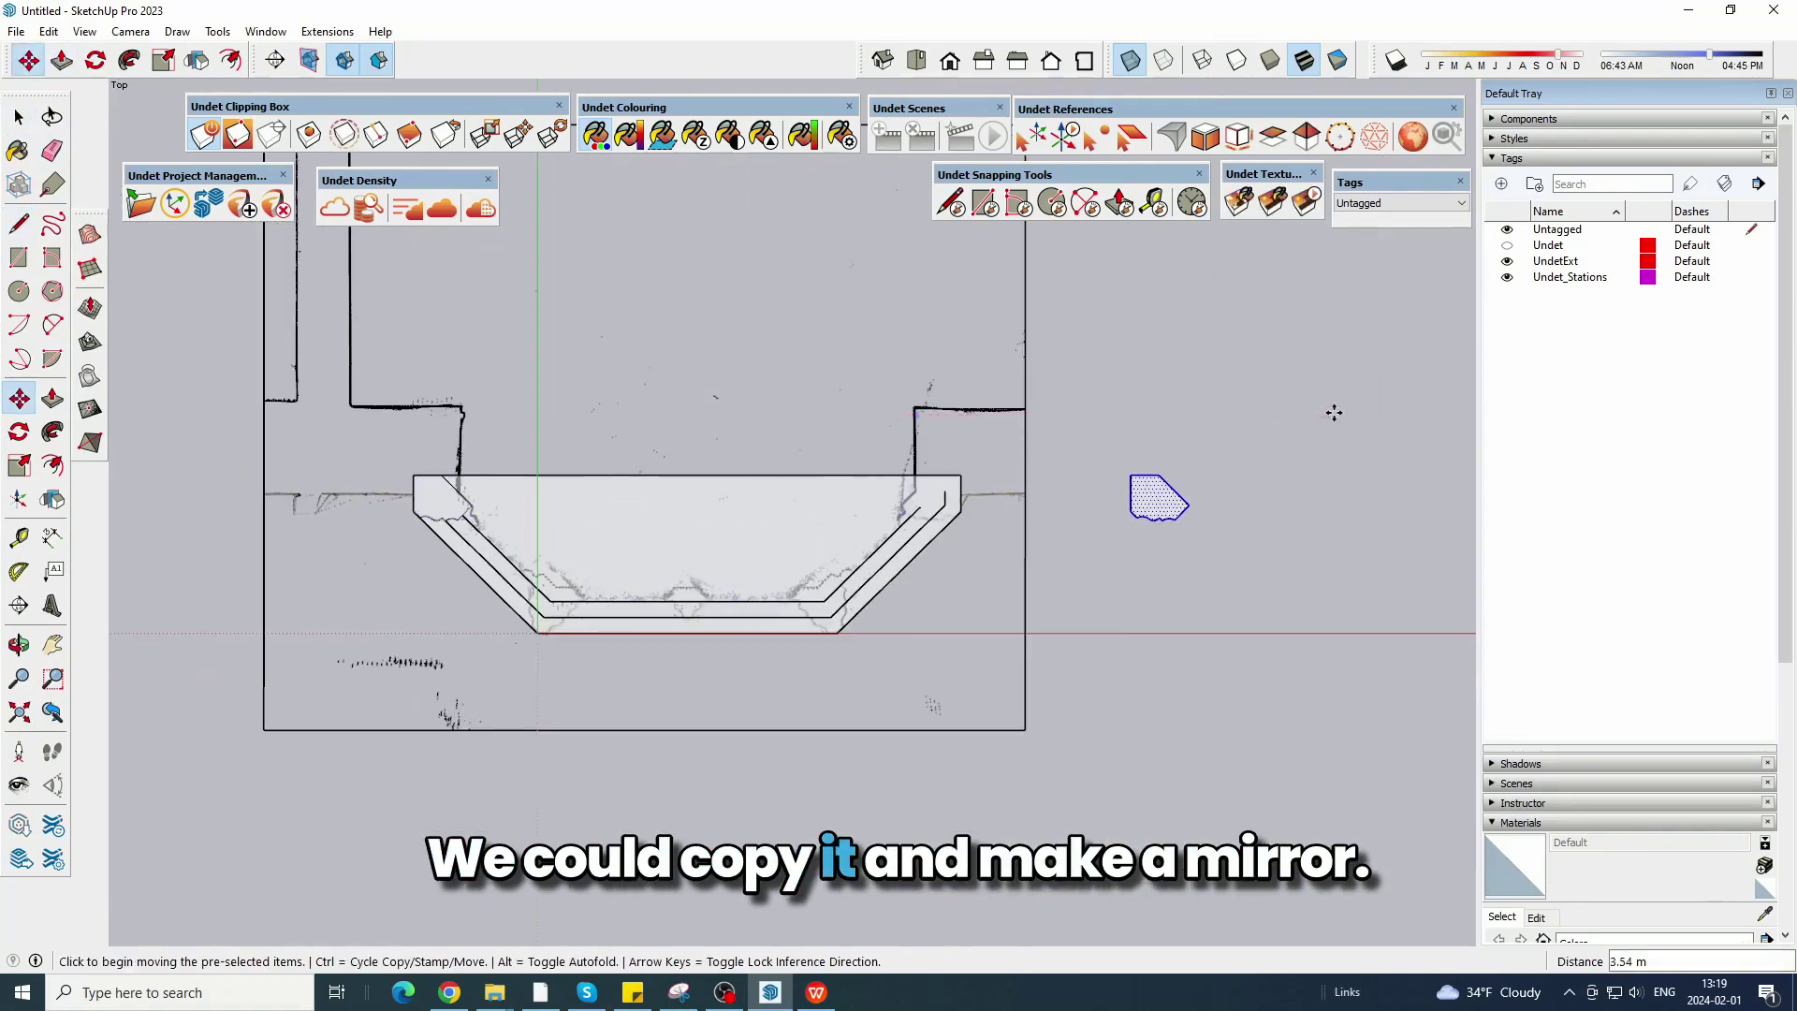
Flip the copied profile and move it about 1.13 m onto the bay's right back corner.
{"action": "left_click", "coordinate": [52, 499]}
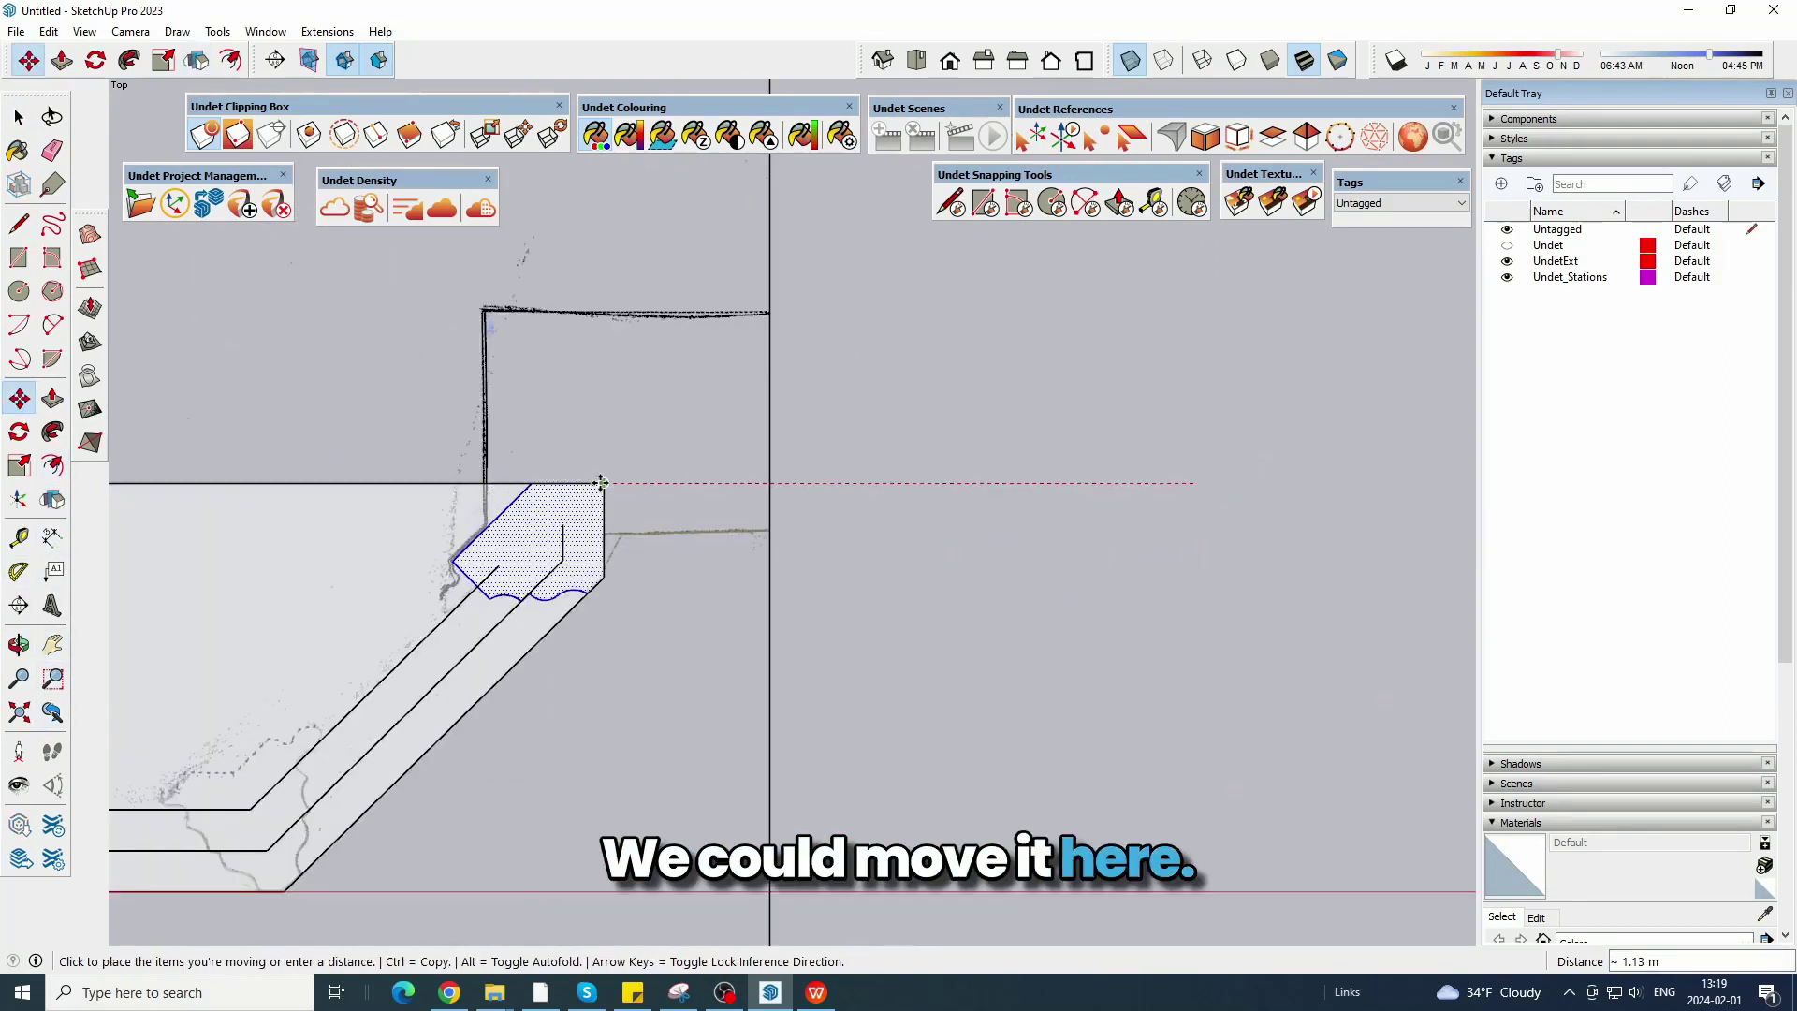
{"action": "left_click", "coordinate": [600, 483]}
{"action": "scroll", "coordinate": [382, 555], "scroll_direction": "up", "scroll_amount": 3}
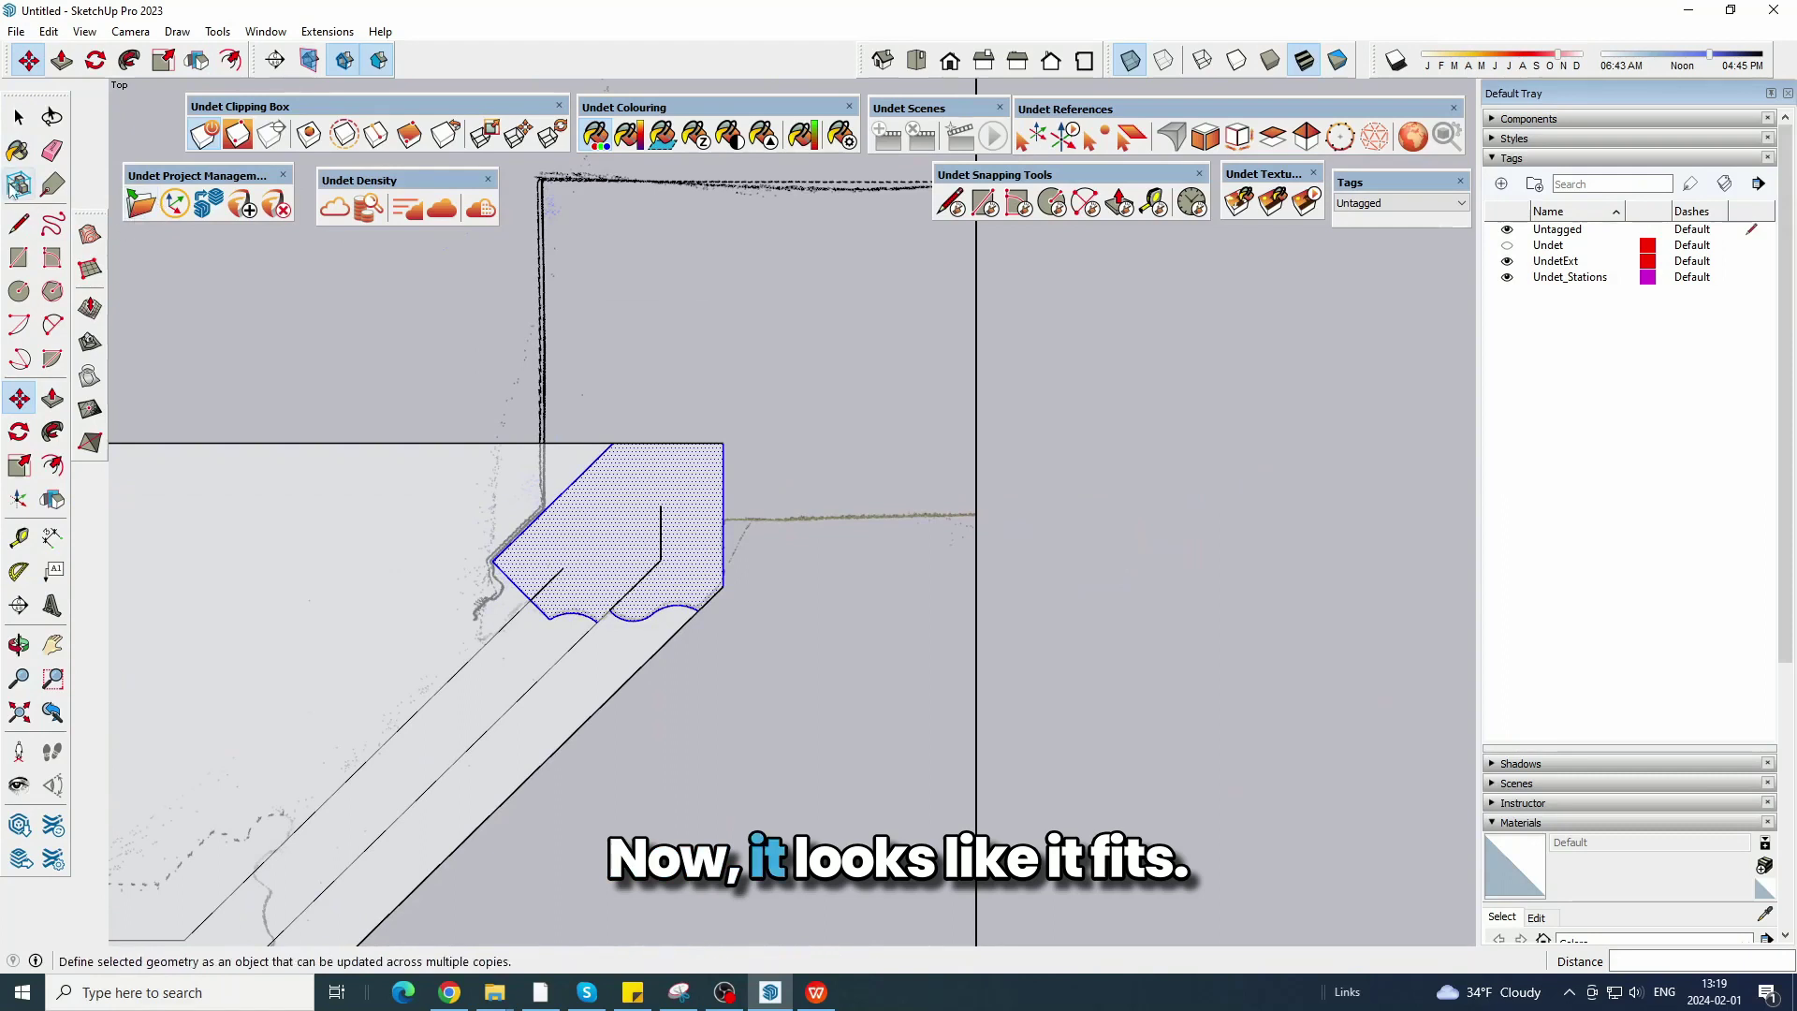
Erase the offset line pieces lying inside the right profile.
{"action": "key", "text": "b"}
{"action": "left_click", "coordinate": [18, 116]}
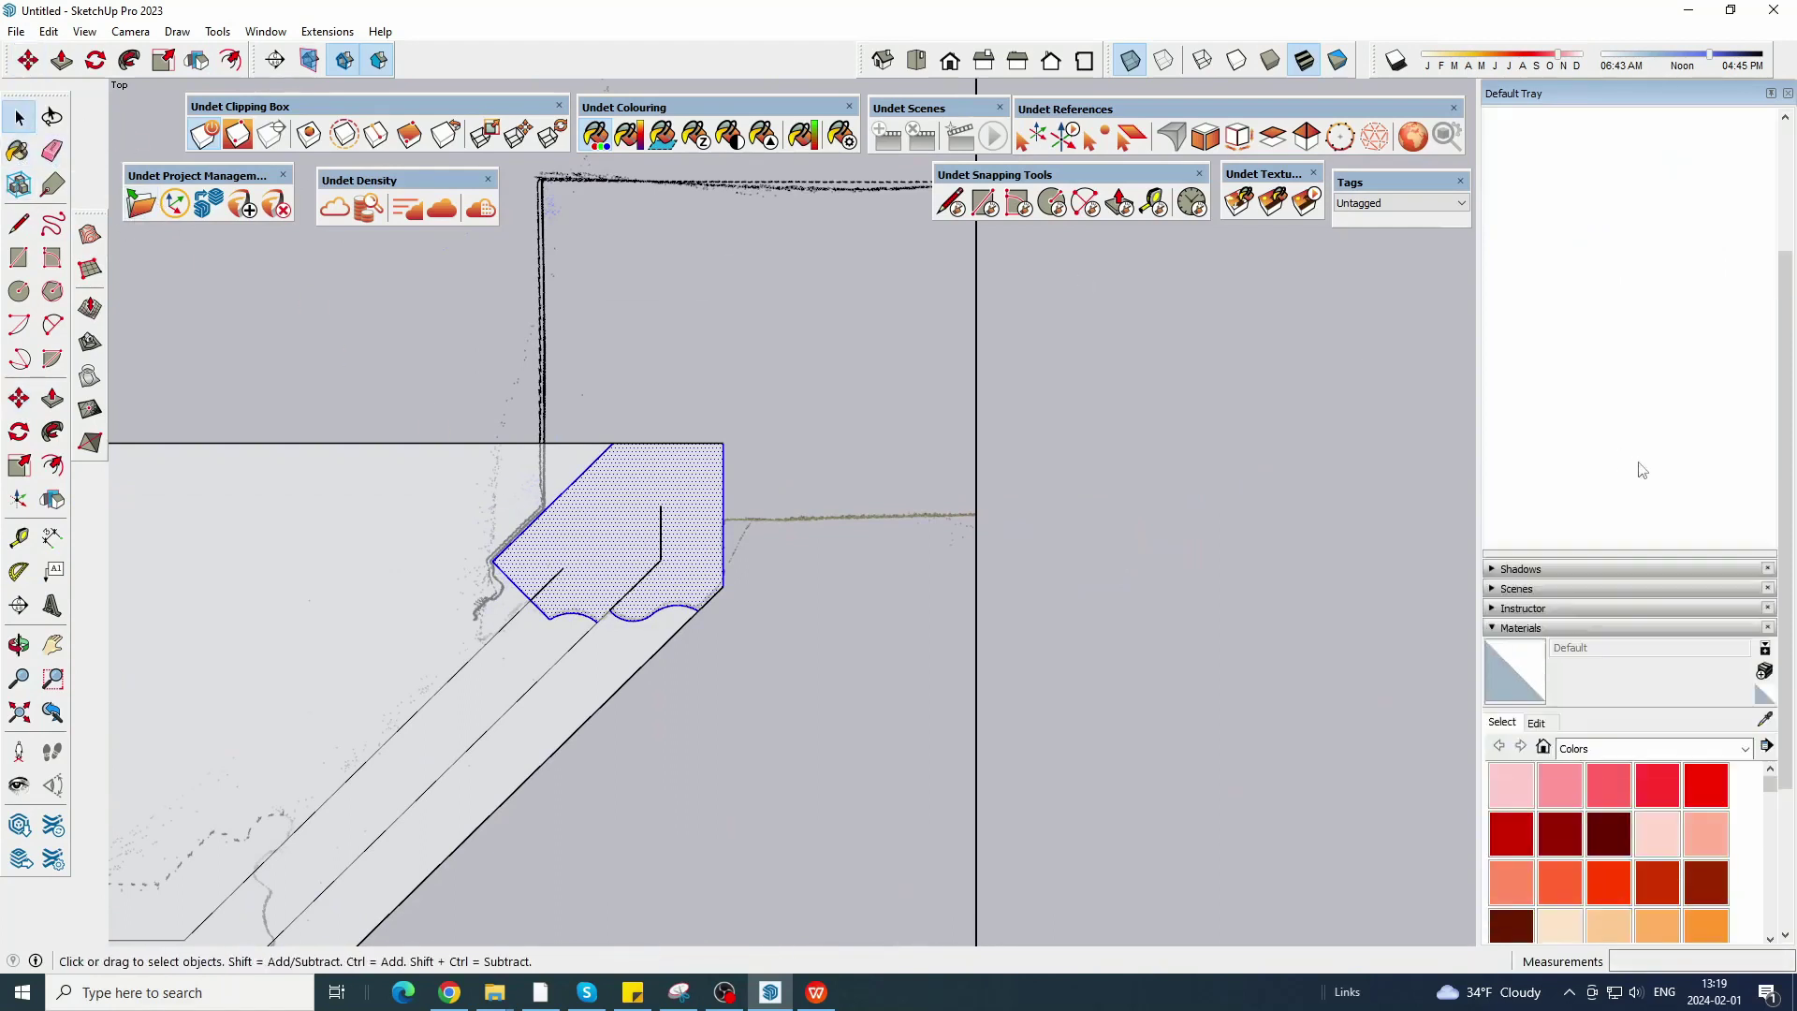
{"action": "scroll", "coordinate": [540, 556], "scroll_direction": "up", "scroll_amount": 3}
{"action": "key", "text": "e"}
{"action": "left_click", "coordinate": [528, 604]}
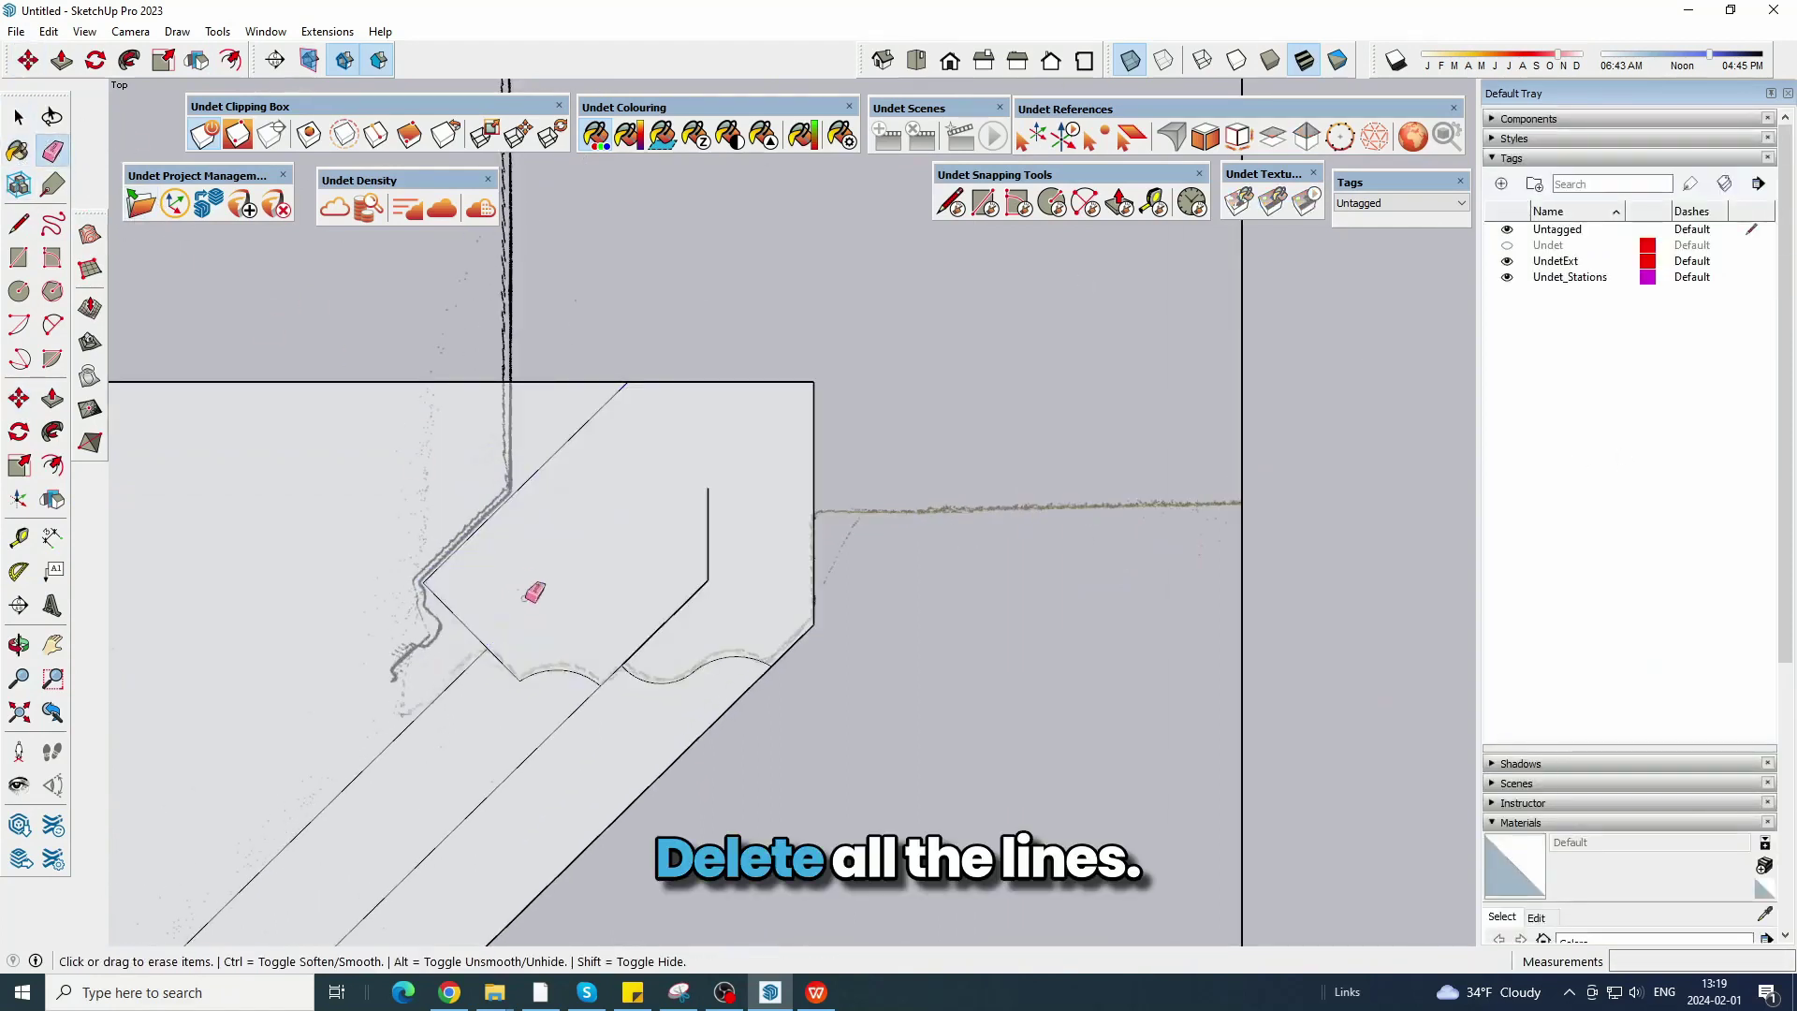
{"action": "left_click_drag", "start_coordinate": [707, 539], "coordinate": [708, 488]}
{"action": "scroll", "coordinate": [1241, 471], "scroll_direction": "down", "scroll_amount": 5}
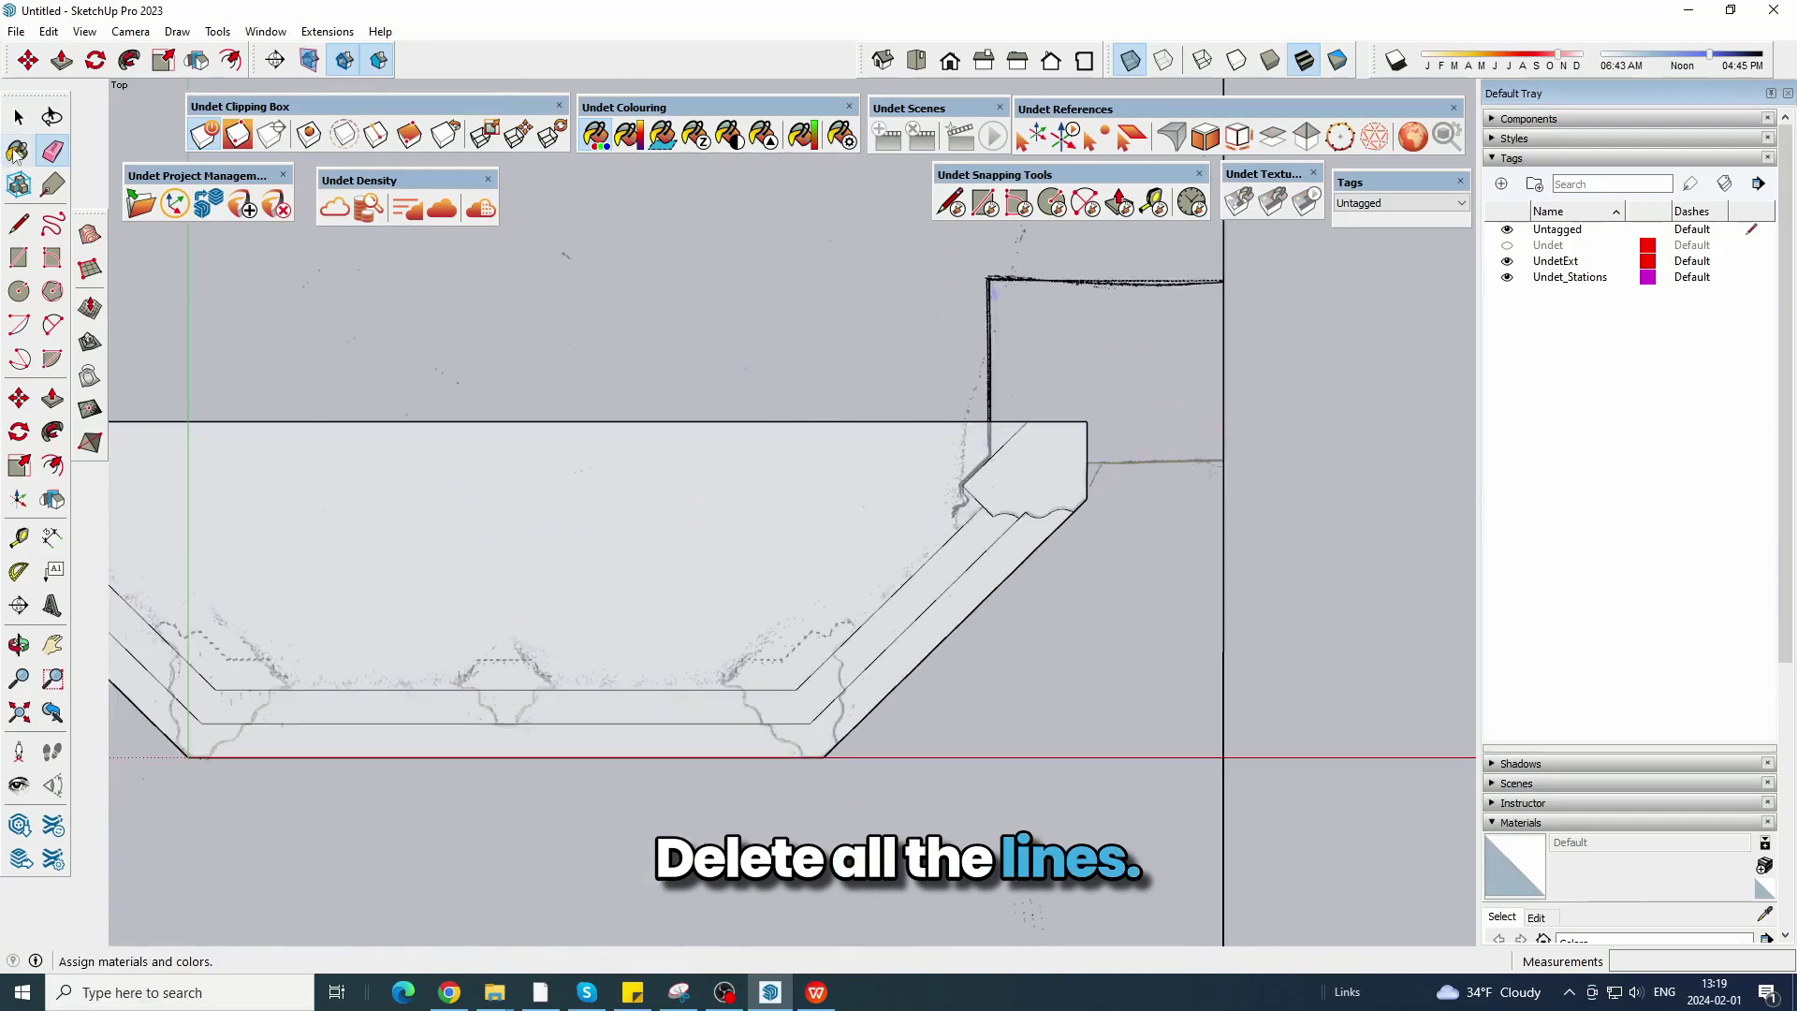
Select the right jamb profile face and copy it to the empty area below the bay's right side.
{"action": "key", "text": "space"}
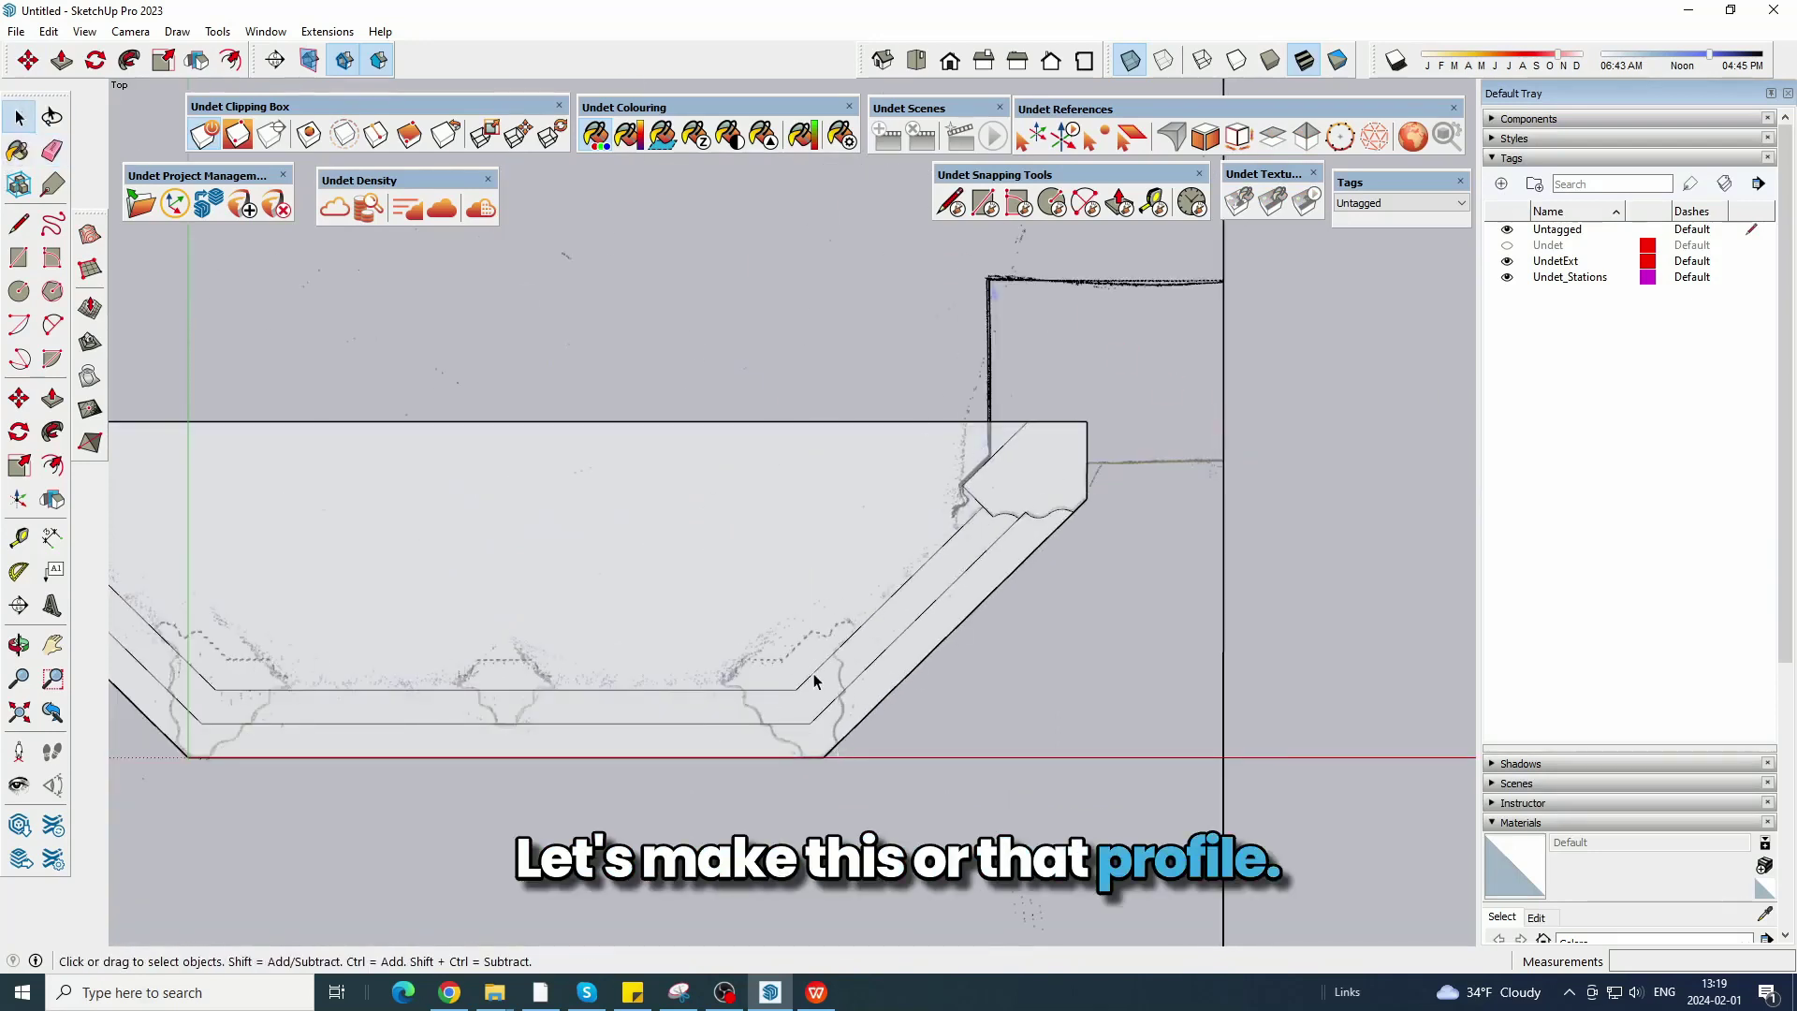
{"action": "left_click", "coordinate": [1009, 465]}
{"action": "left_click", "coordinate": [29, 60]}
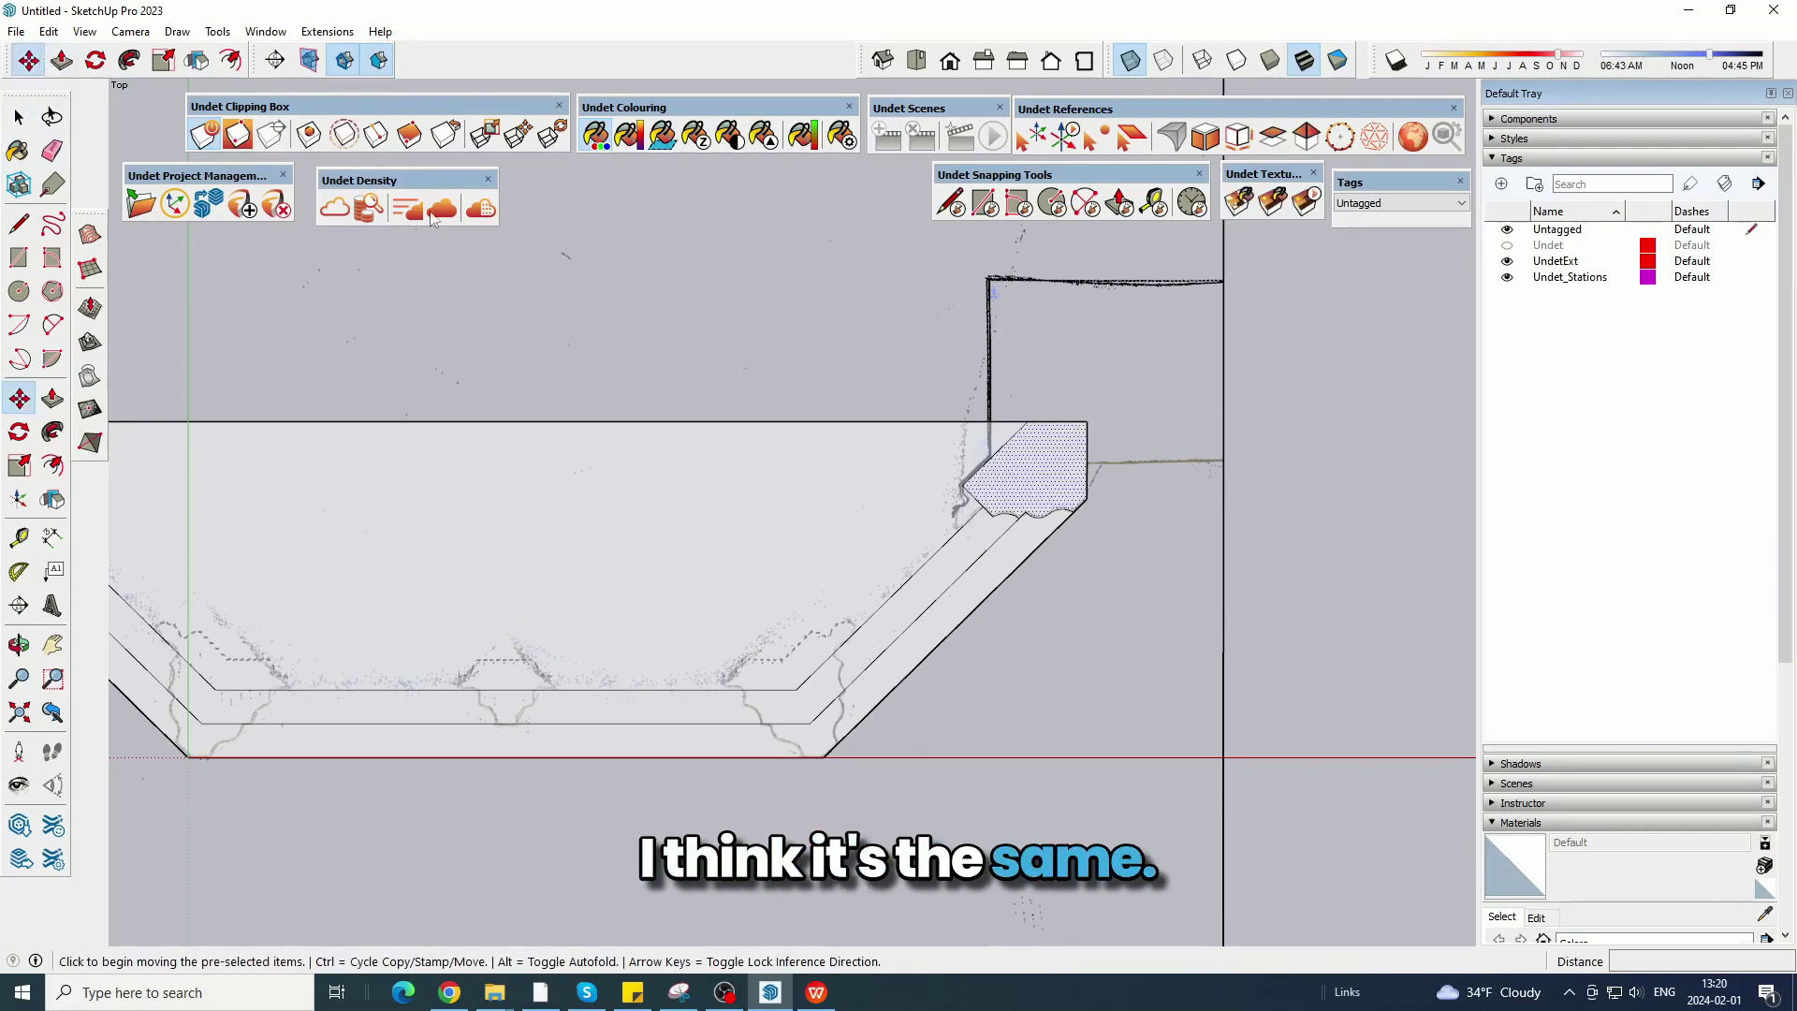
{"action": "scroll", "coordinate": [989, 356], "scroll_direction": "up", "scroll_amount": 1}
{"action": "key", "text": "ctrl"}
{"action": "left_click", "coordinate": [1098, 430]}
{"action": "scroll", "coordinate": [695, 439], "scroll_direction": "down", "scroll_amount": 5}
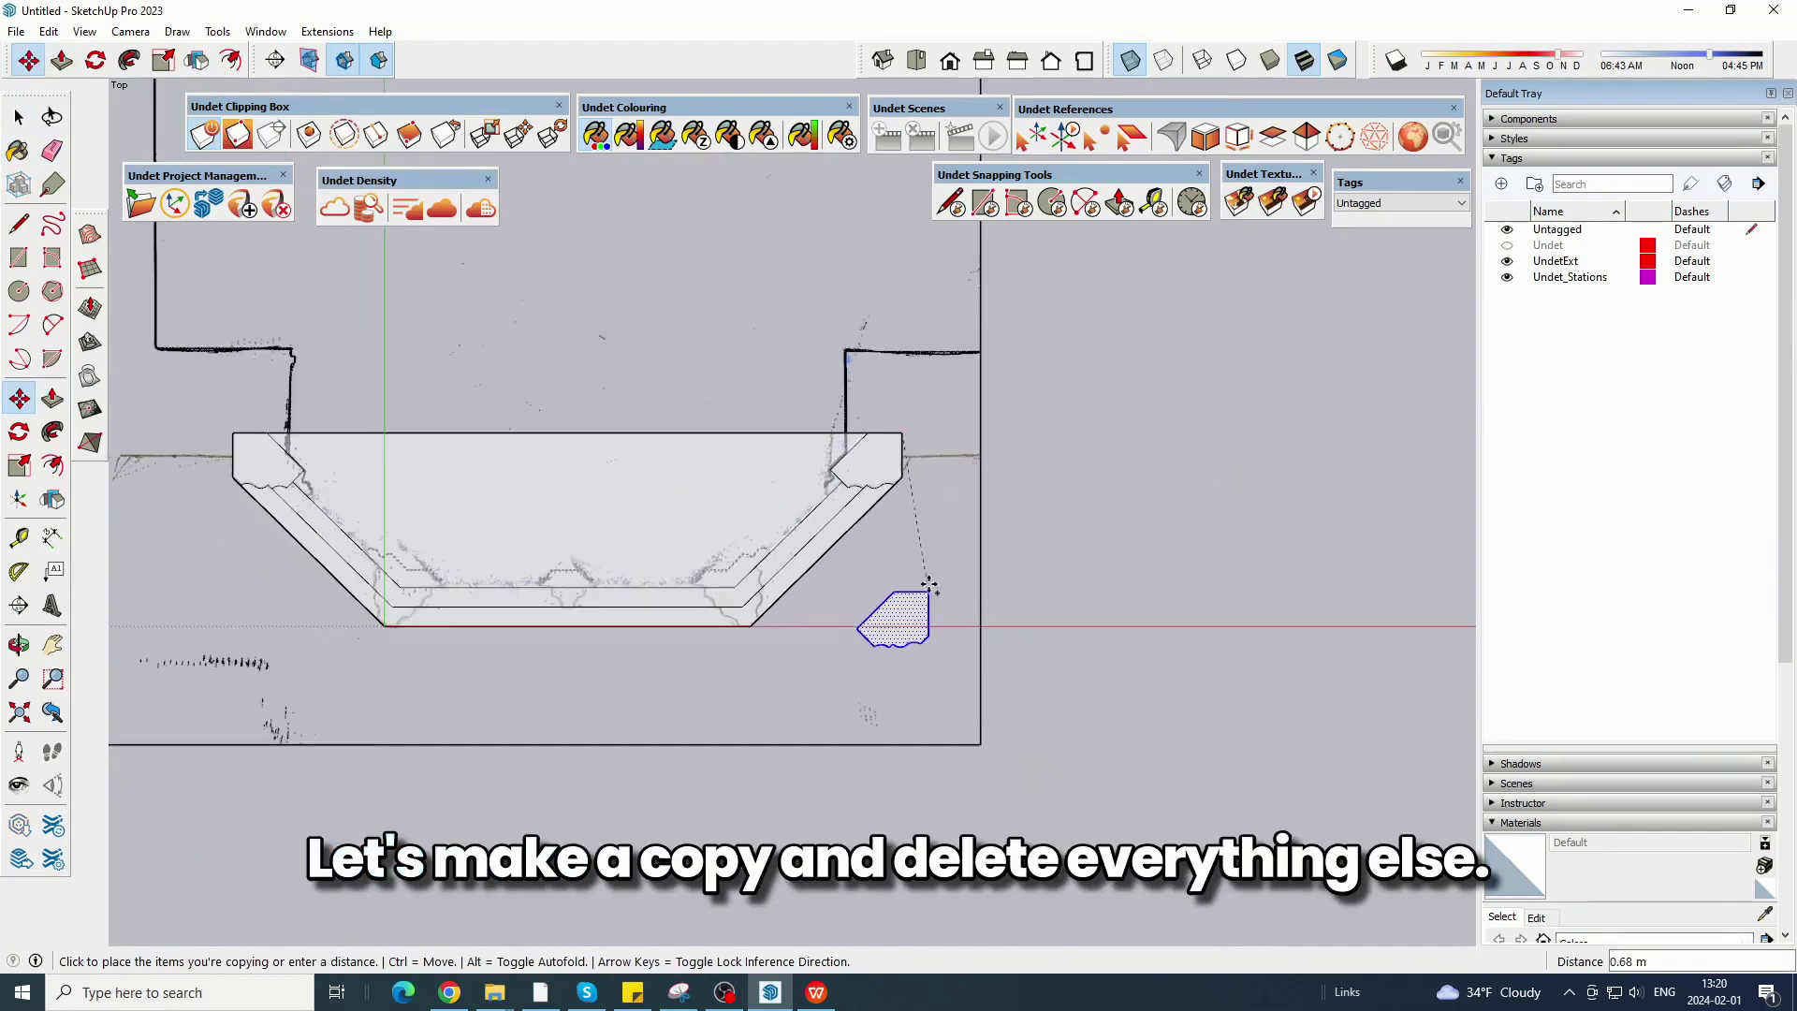
{"action": "left_click", "coordinate": [947, 661]}
Erase the copied profile's back, side and diagonal edges, keeping only its moulded front contour.
{"action": "scroll", "coordinate": [923, 753], "scroll_direction": "up", "scroll_amount": 3}
{"action": "left_click", "coordinate": [52, 151]}
{"action": "scroll", "coordinate": [939, 670], "scroll_direction": "up", "scroll_amount": 2}
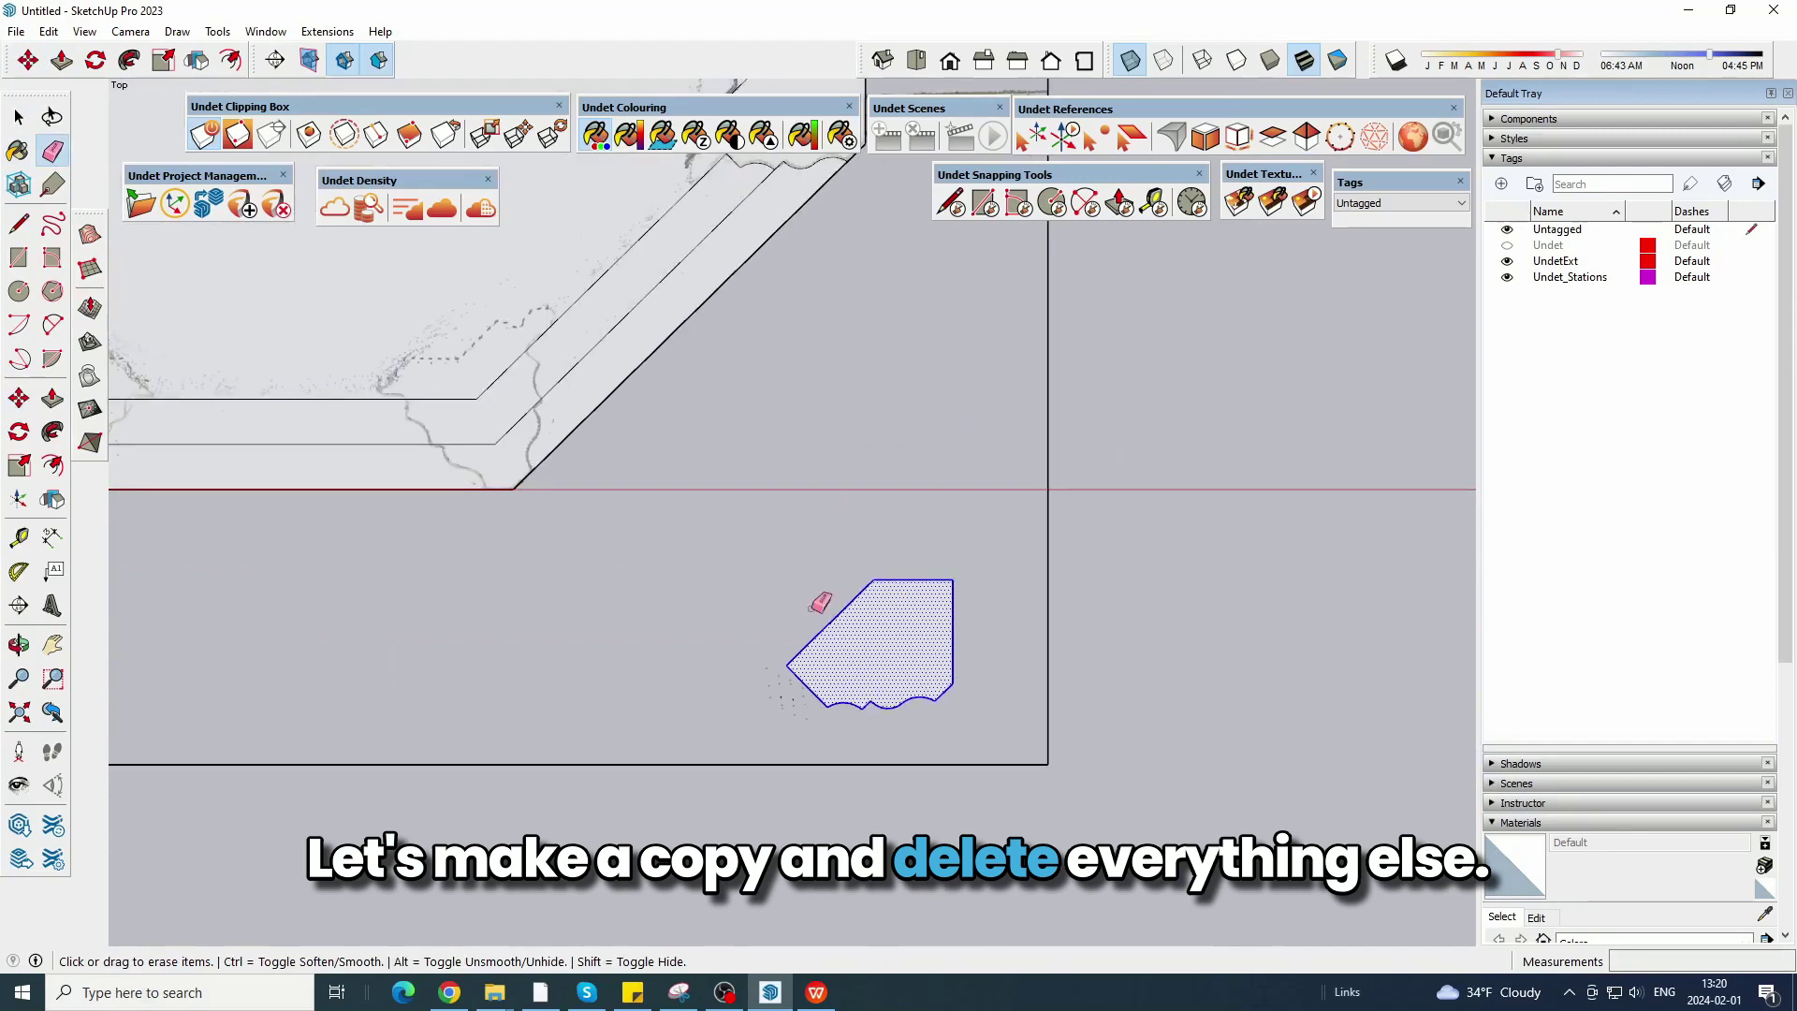
{"action": "mouse_move", "coordinate": [810, 614]}
{"action": "left_mouse_down"}
{"action": "mouse_move", "coordinate": [961, 589]}
{"action": "mouse_move", "coordinate": [944, 640]}
{"action": "left_mouse_up"}
{"action": "scroll", "coordinate": [816, 730], "scroll_direction": "up", "scroll_amount": 1}
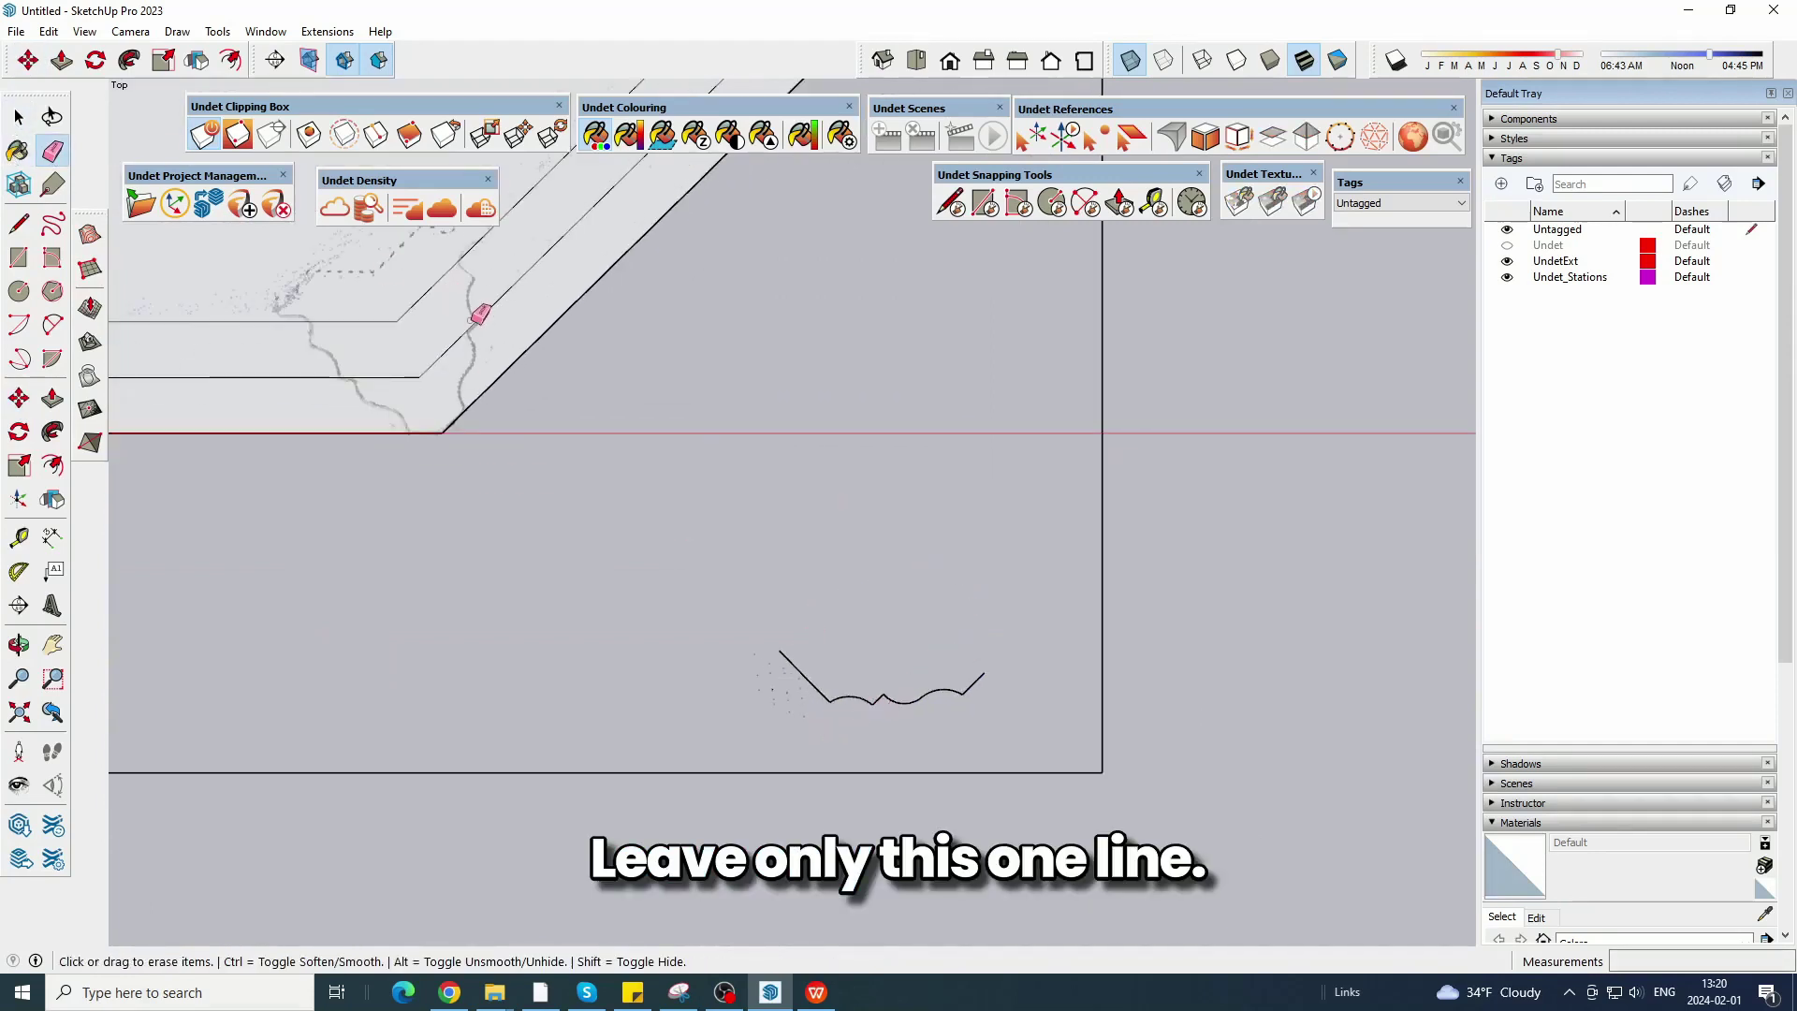
Select the whole moulded contour and rotate it until its long straight end segment is vertical.
{"action": "middle_click_drag", "start_coordinate": [634, 335], "coordinate": [613, 453], "text": "shift"}
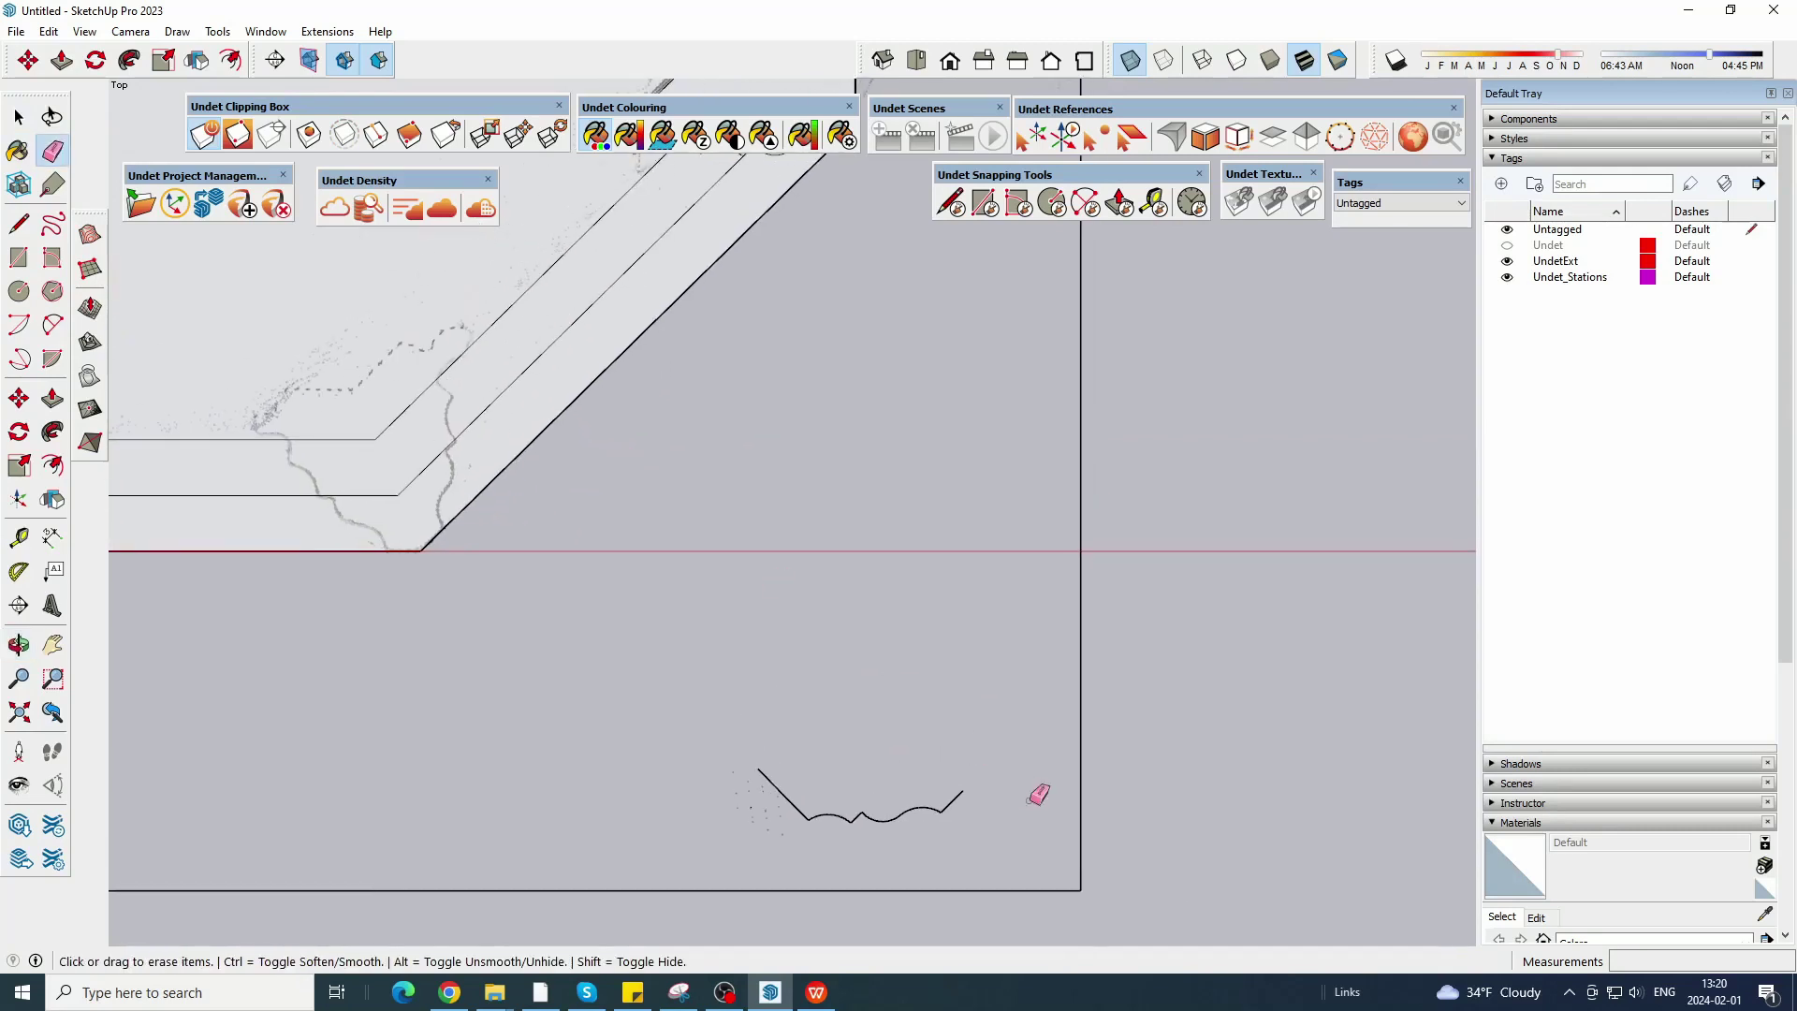
{"action": "key", "text": "space"}
{"action": "triple_click", "coordinate": [952, 806]}
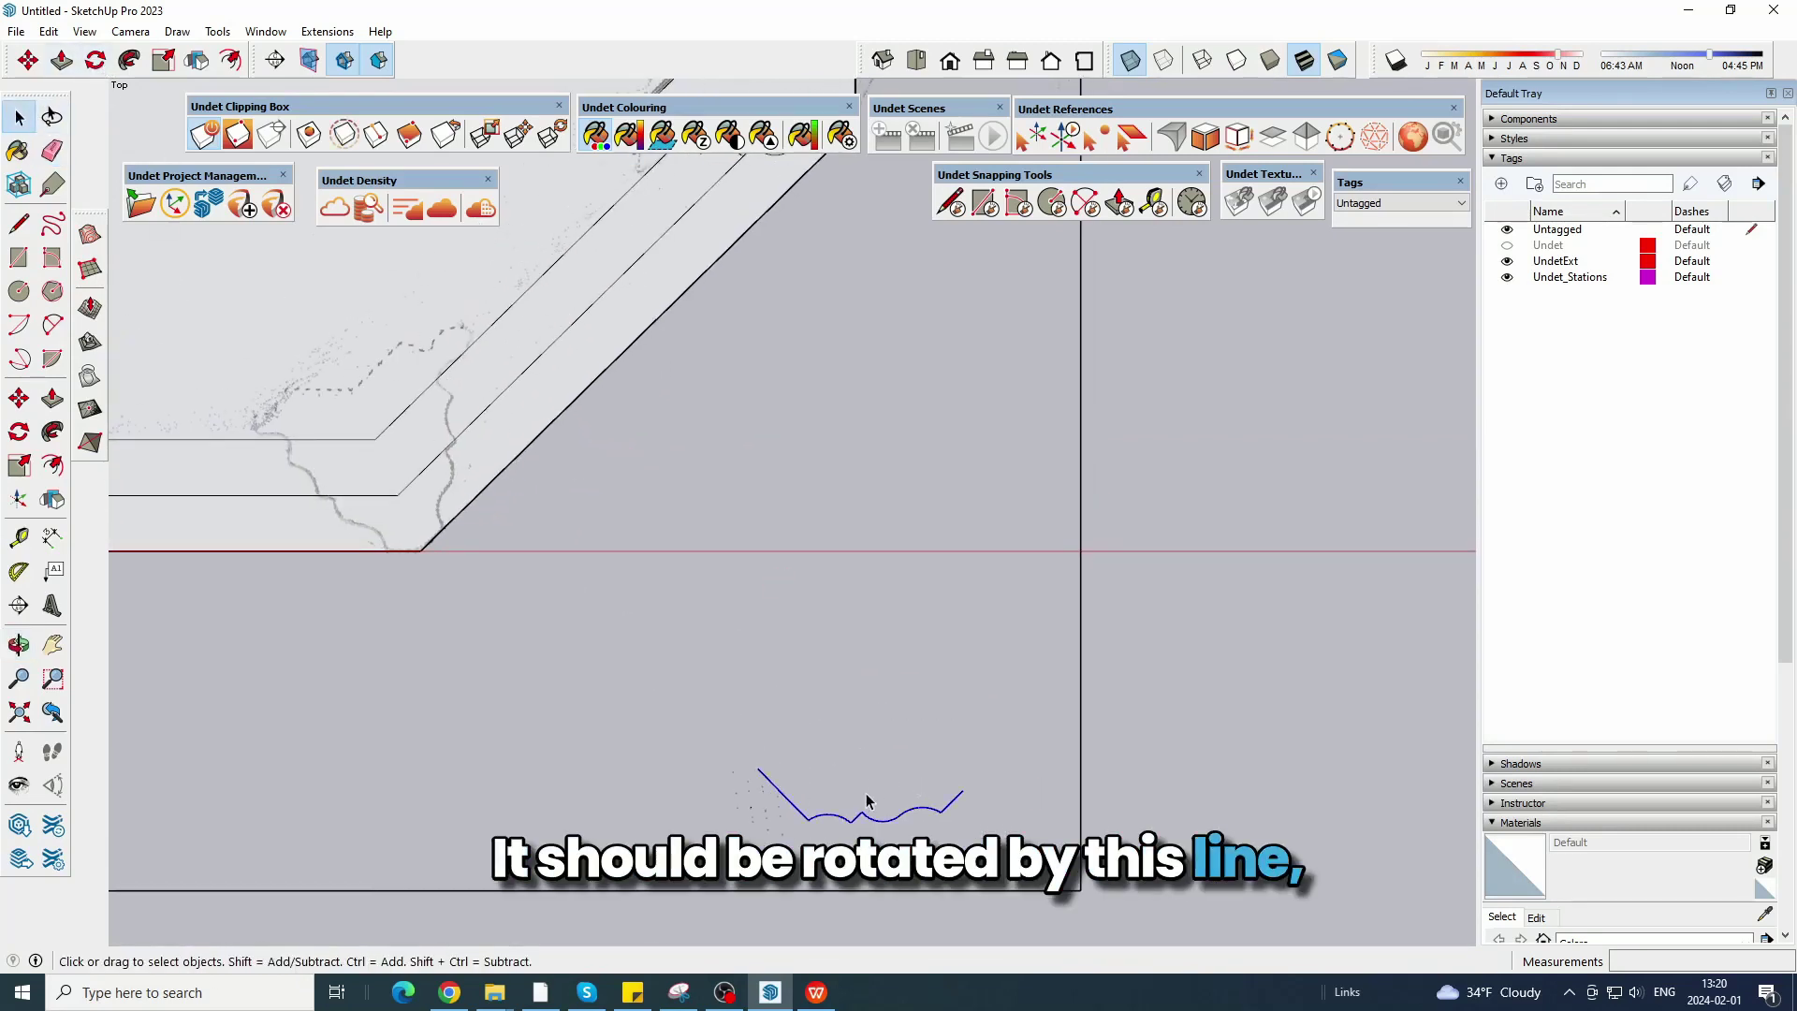
{"action": "left_click", "coordinate": [94, 62]}
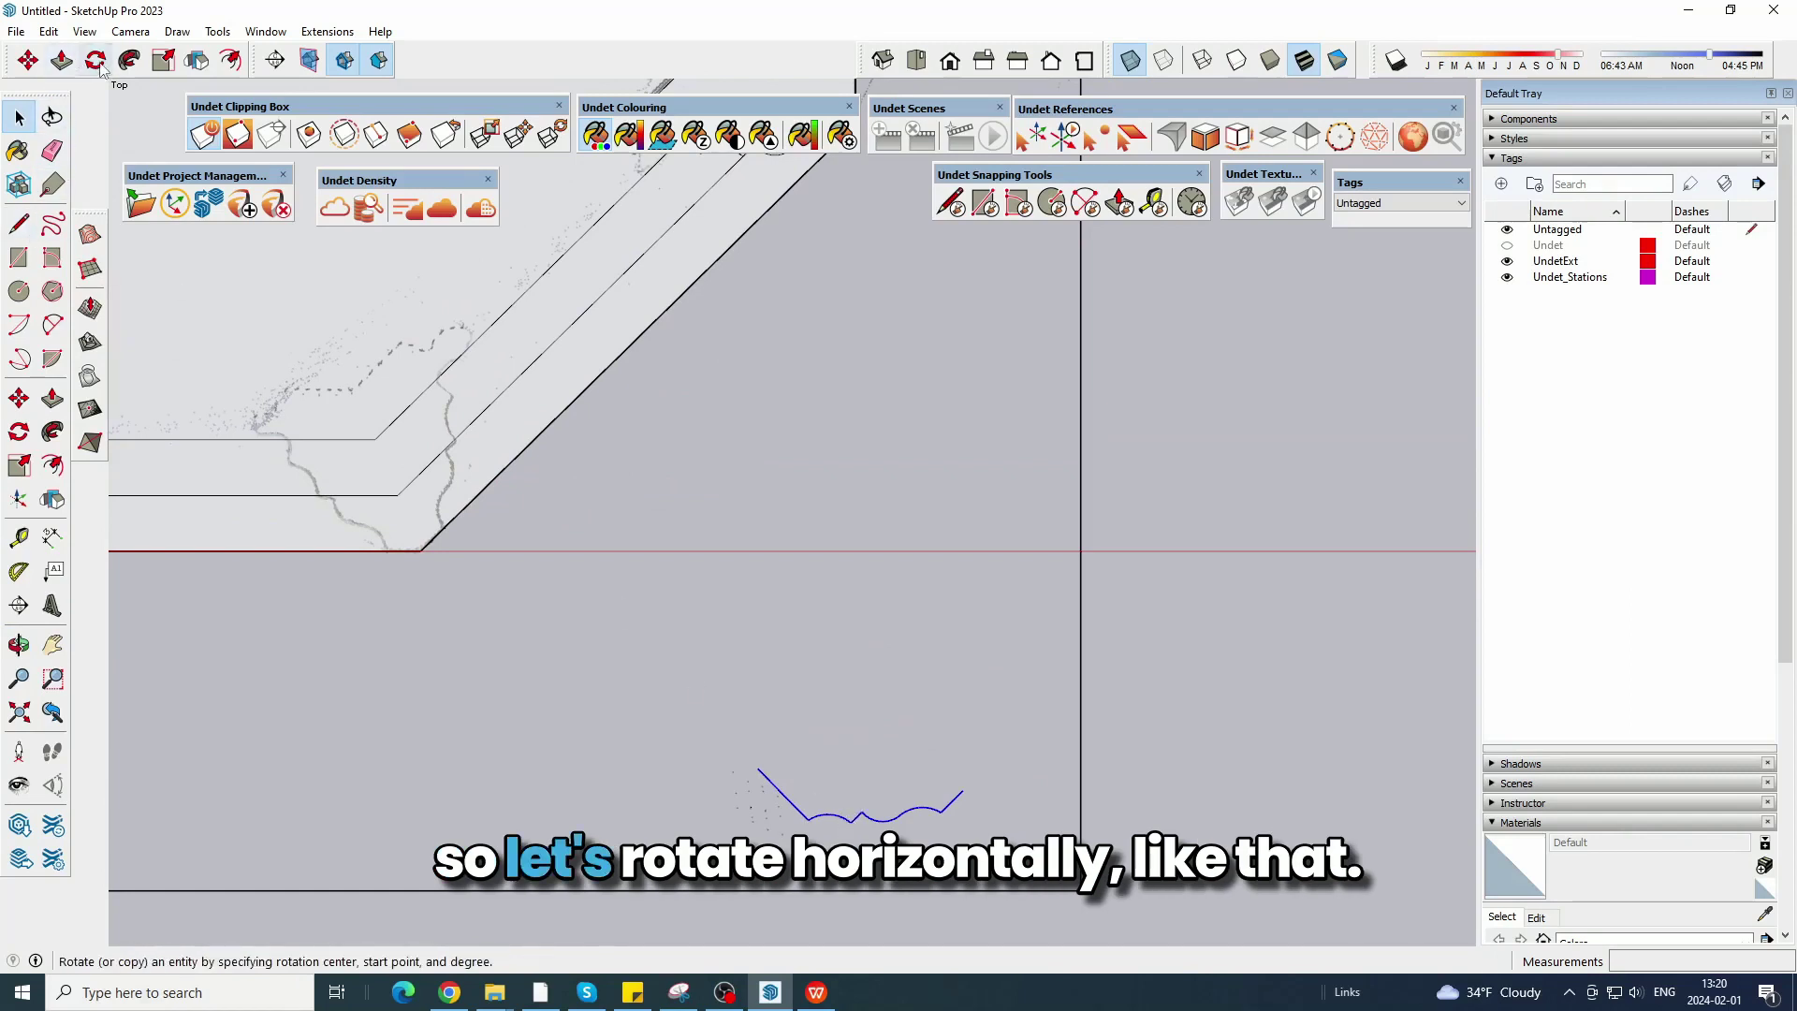
{"action": "scroll", "coordinate": [862, 810], "scroll_direction": "up", "scroll_amount": 4}
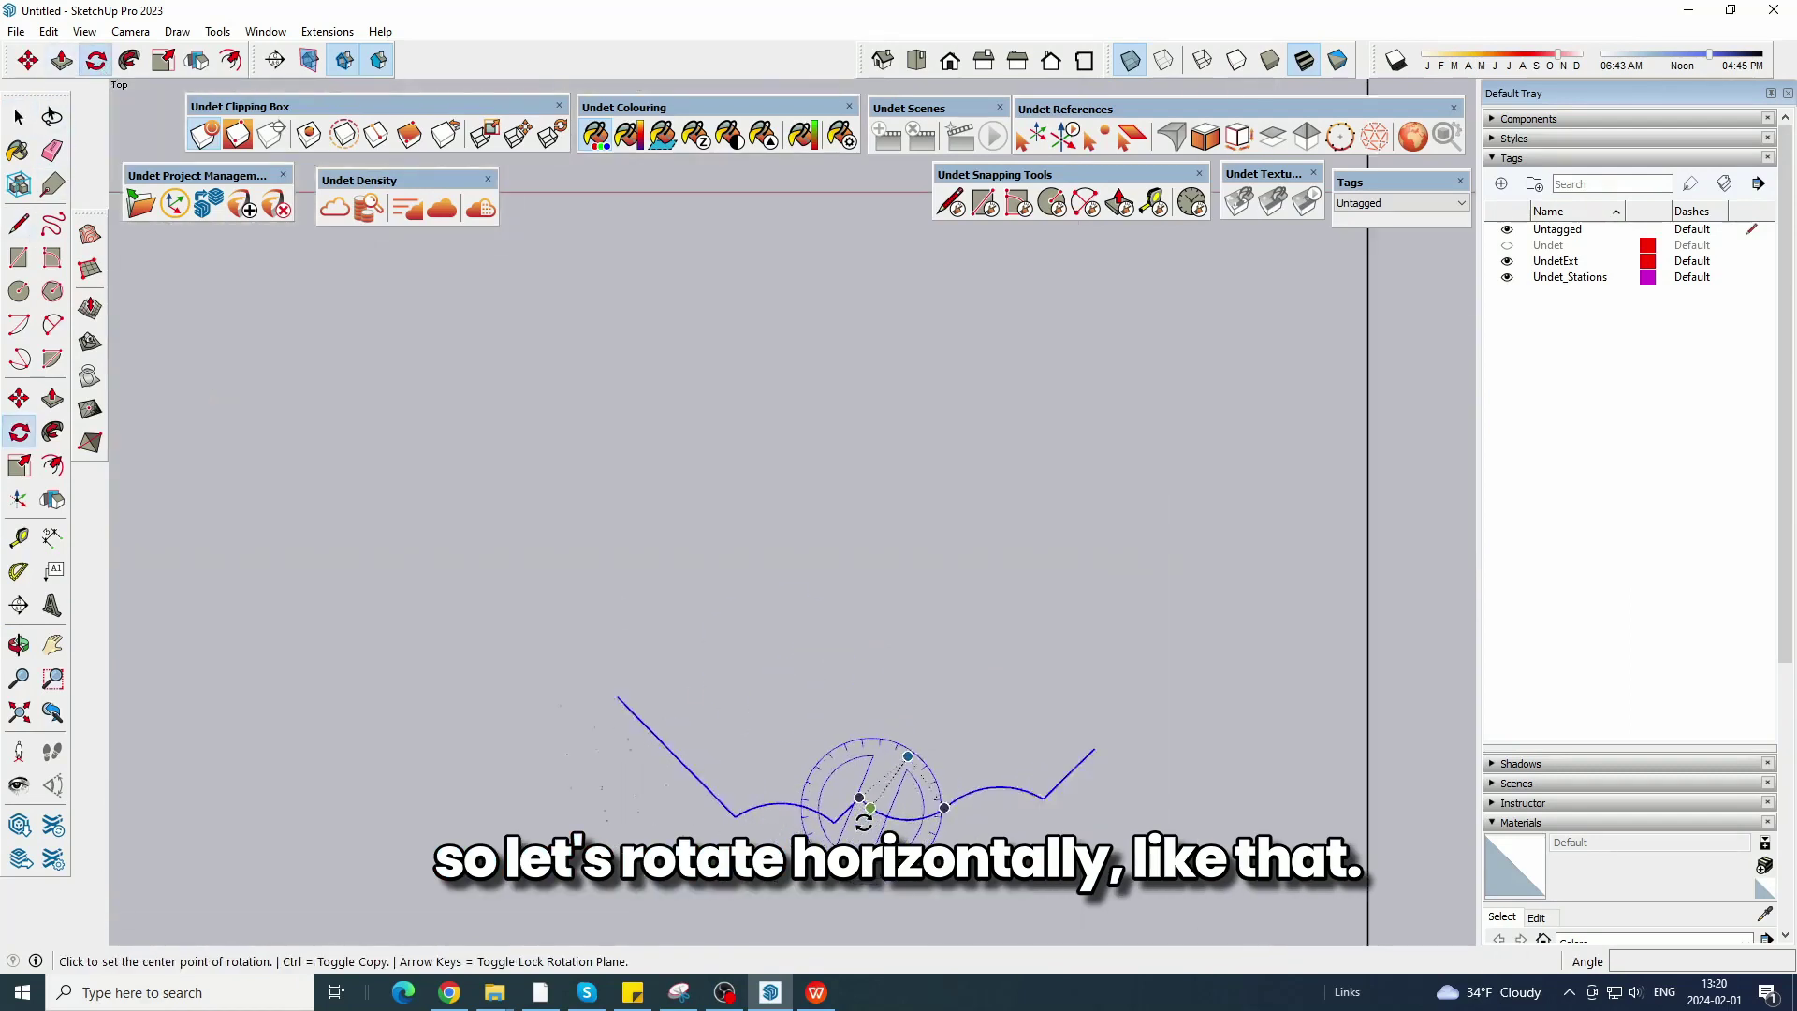
{"action": "left_click", "coordinate": [824, 821]}
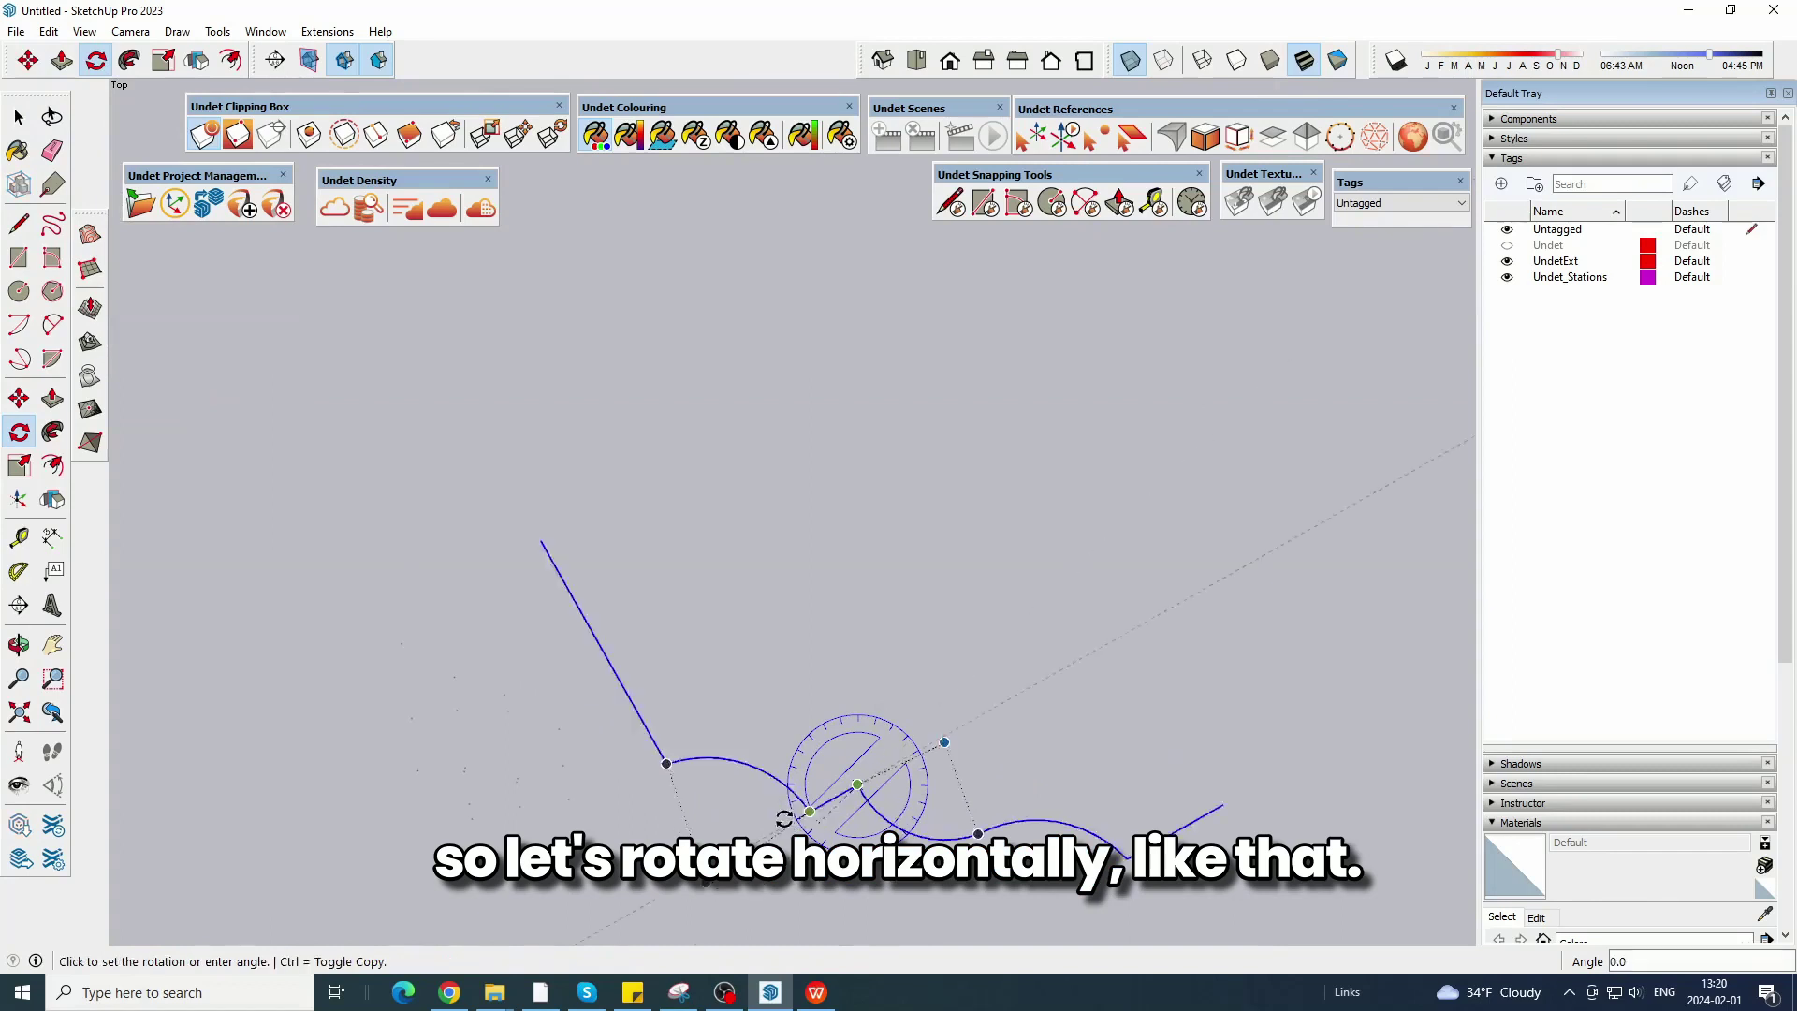
{"action": "left_click", "coordinate": [735, 788]}
{"action": "scroll", "coordinate": [1104, 734], "scroll_direction": "down", "scroll_amount": 6}
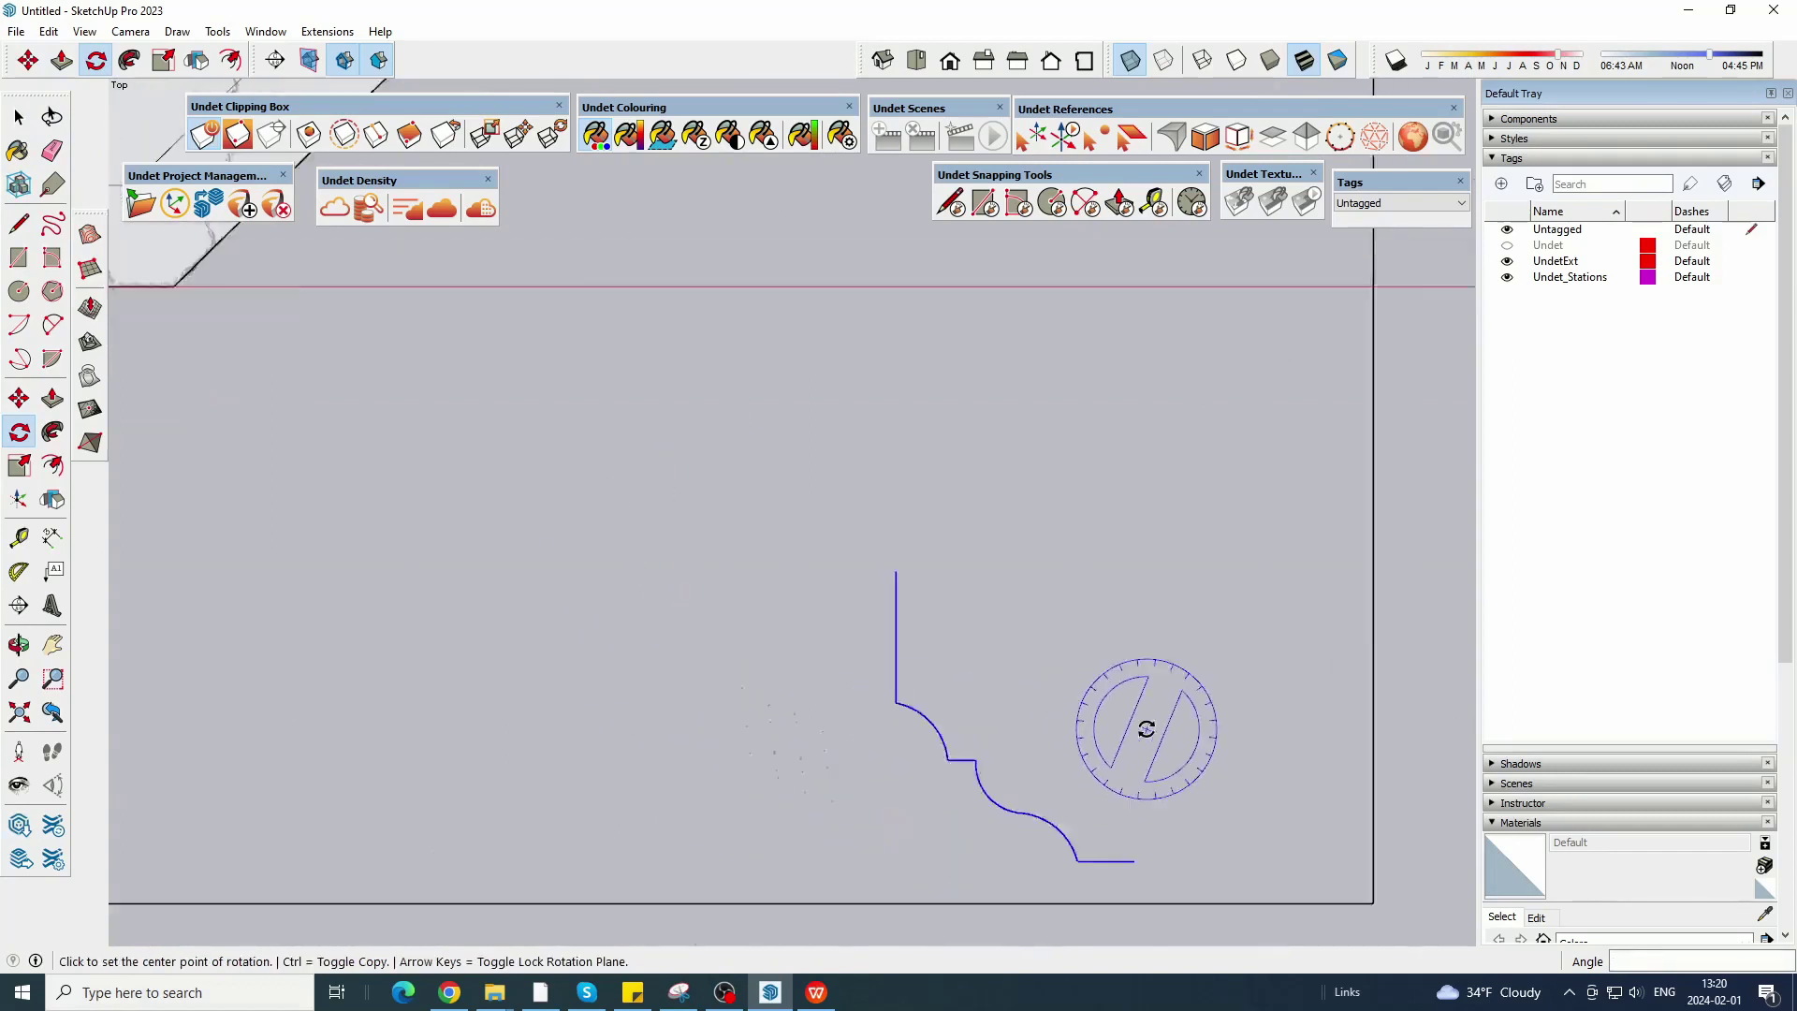
Move the rotated contour about 0.87 m onto the bay's front right corner, matching the scanned mullion.
{"action": "key", "text": "m"}
{"action": "left_click", "coordinate": [1145, 813]}
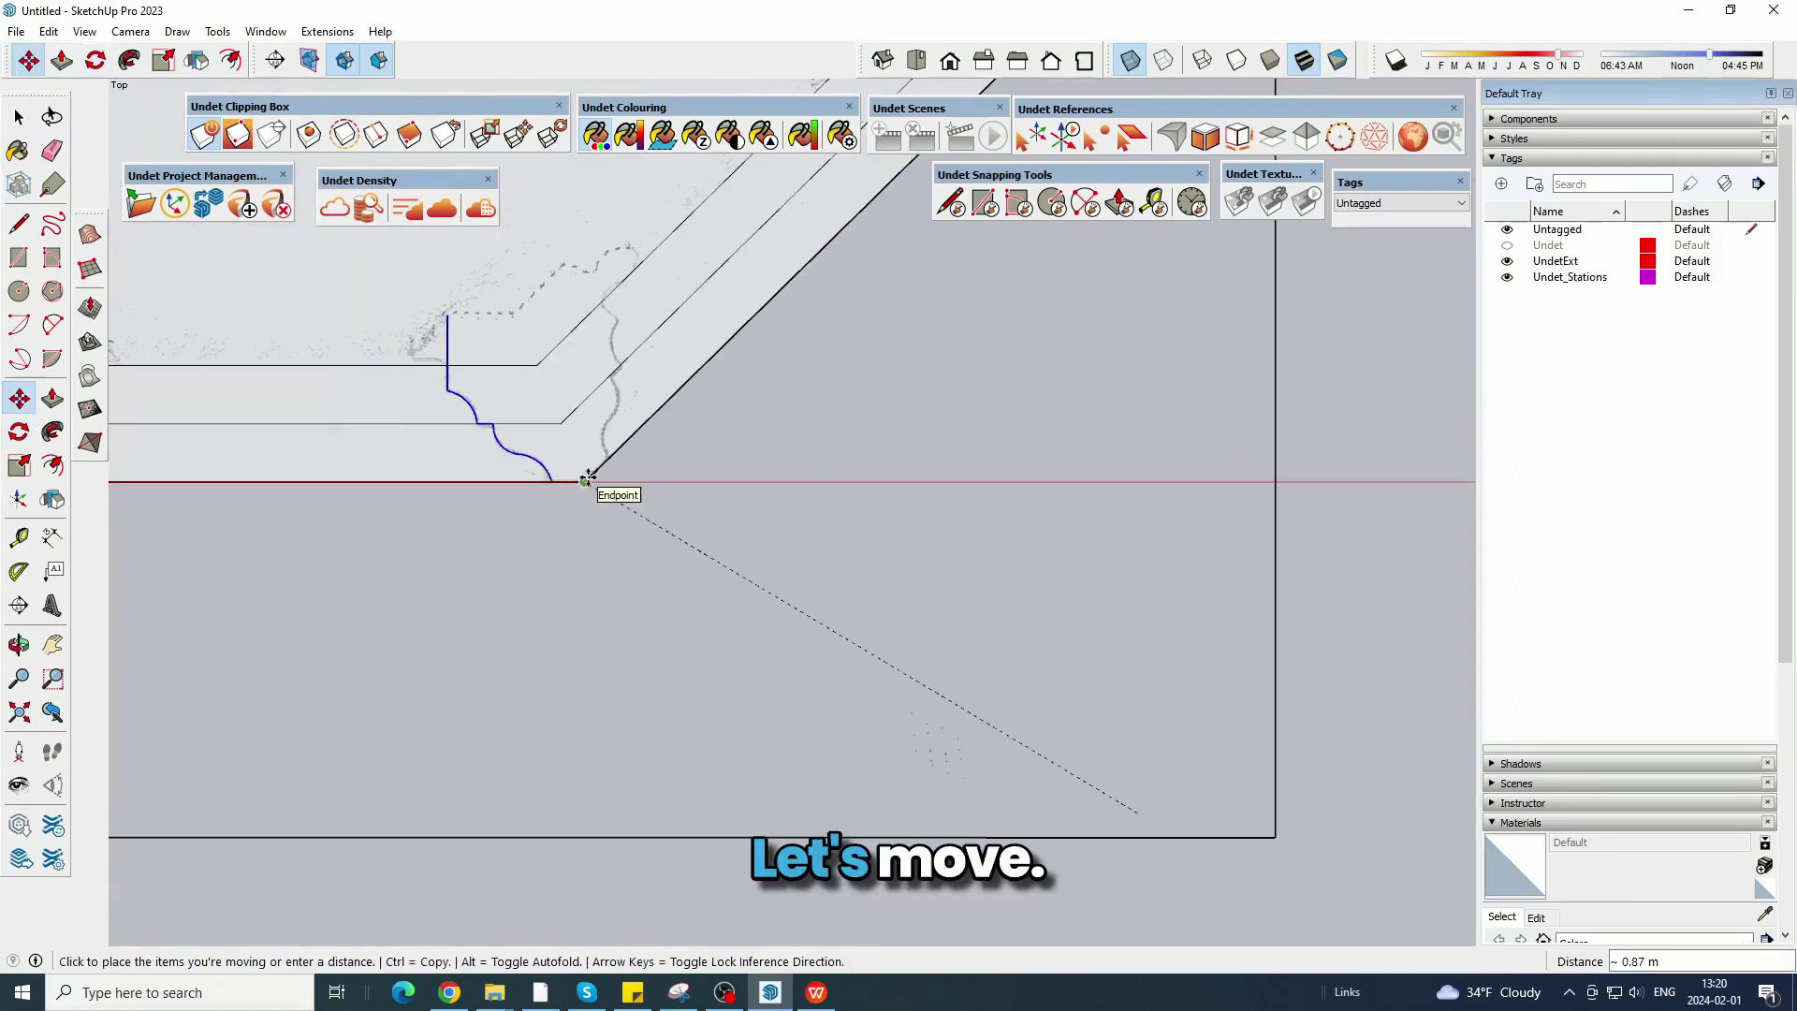
{"action": "left_click", "coordinate": [589, 481]}
{"action": "scroll", "coordinate": [663, 682], "scroll_direction": "down", "scroll_amount": 2}
{"action": "left_click", "coordinate": [19, 116]}
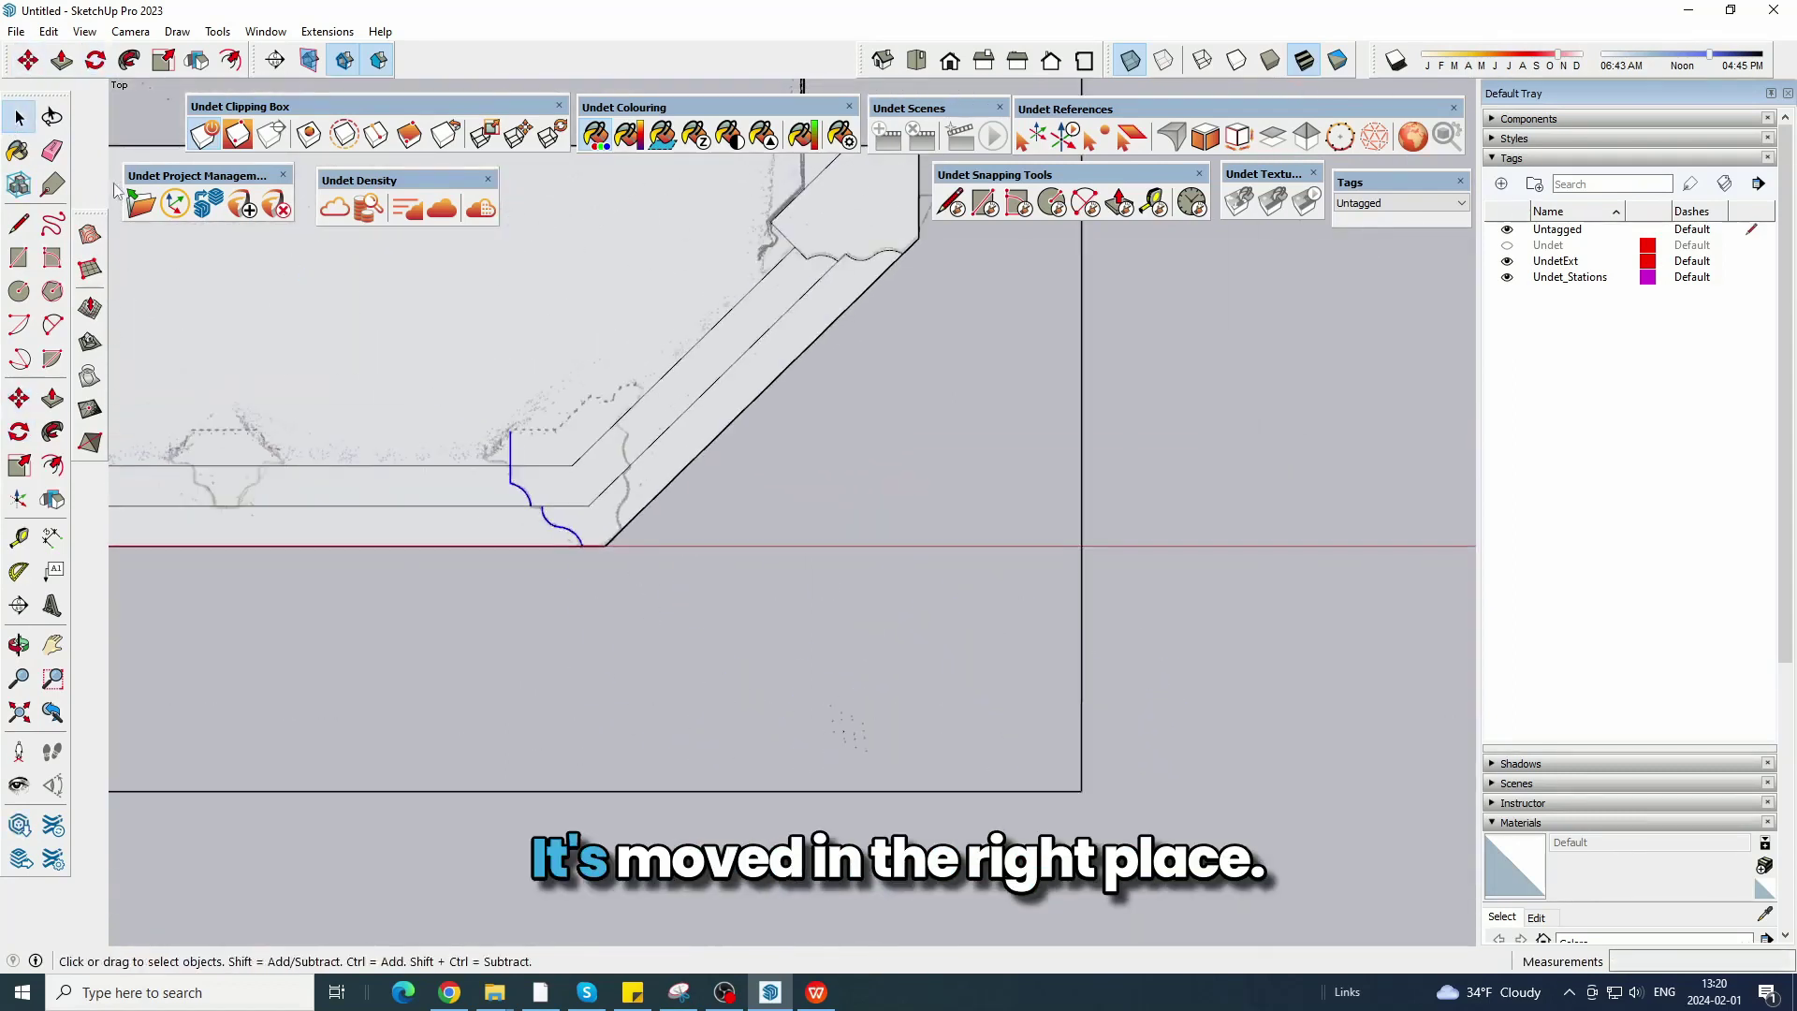
{"action": "scroll", "coordinate": [544, 482], "scroll_direction": "up", "scroll_amount": 3}
{"action": "scroll", "coordinate": [606, 784], "scroll_direction": "down", "scroll_amount": 3}
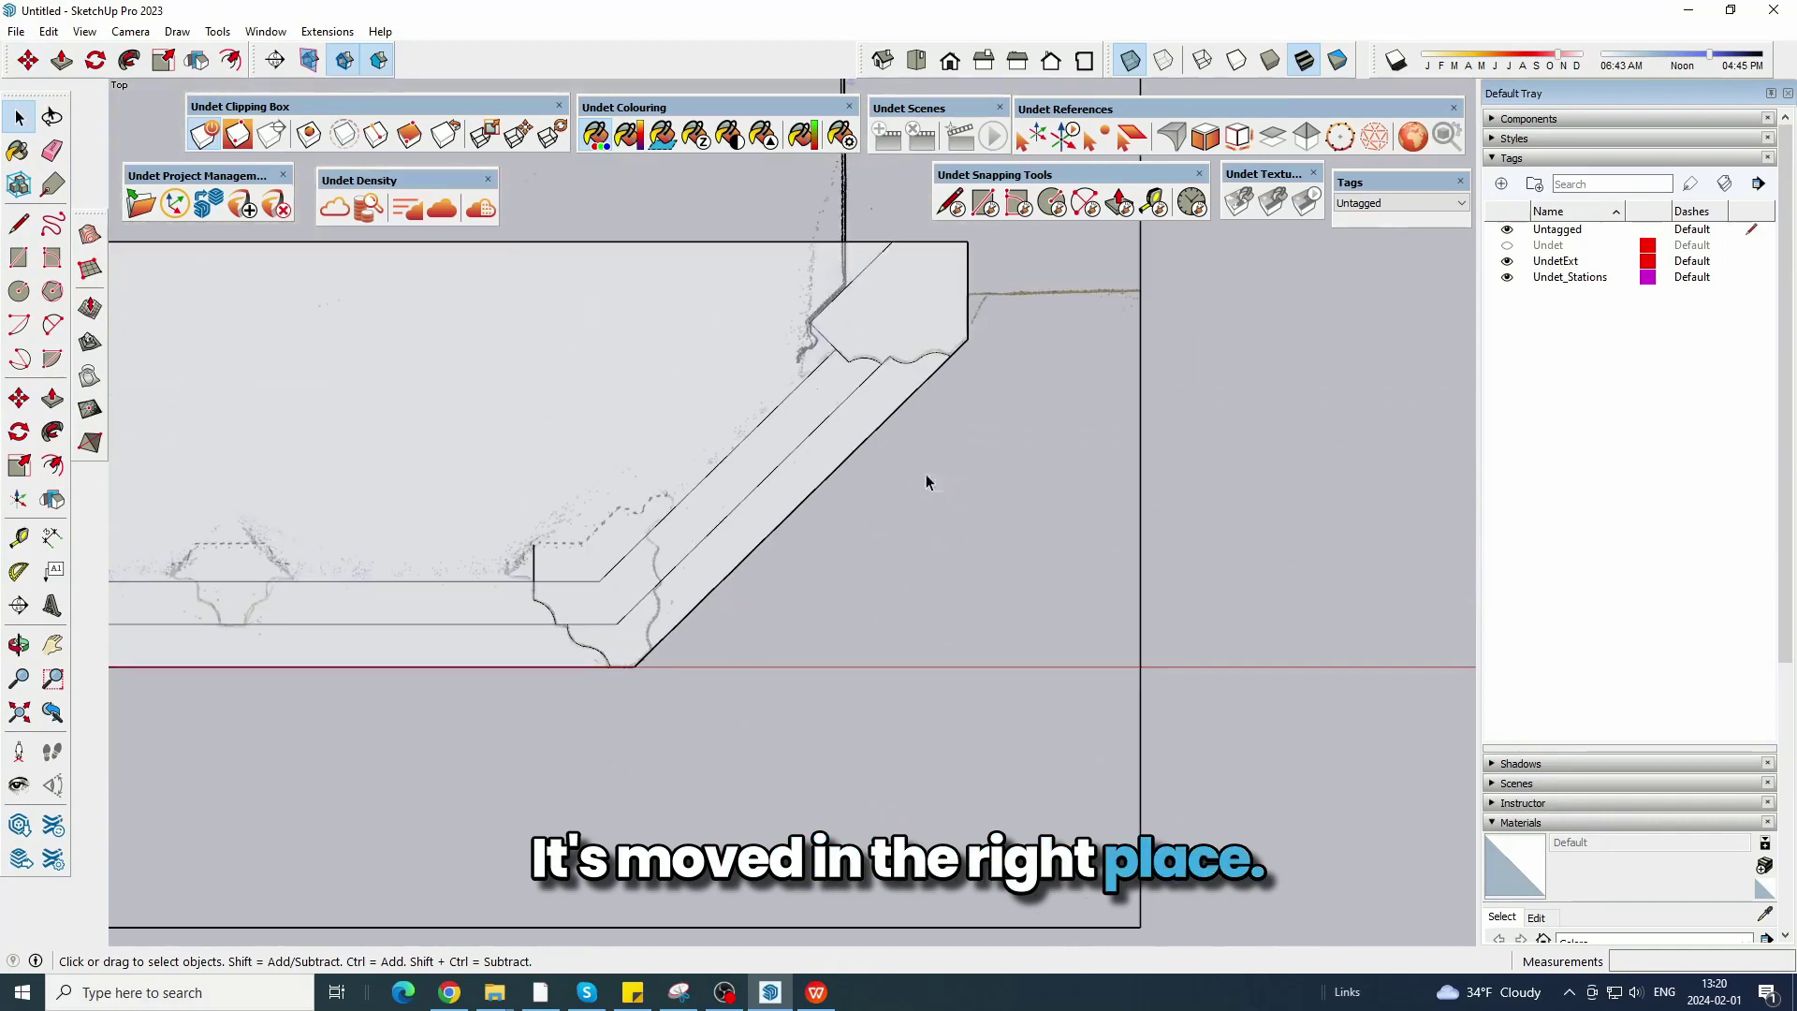
Select the right jamb profile face again and place another copy in the empty area below the bay.
{"action": "scroll", "coordinate": [903, 412], "scroll_direction": "up", "scroll_amount": 1}
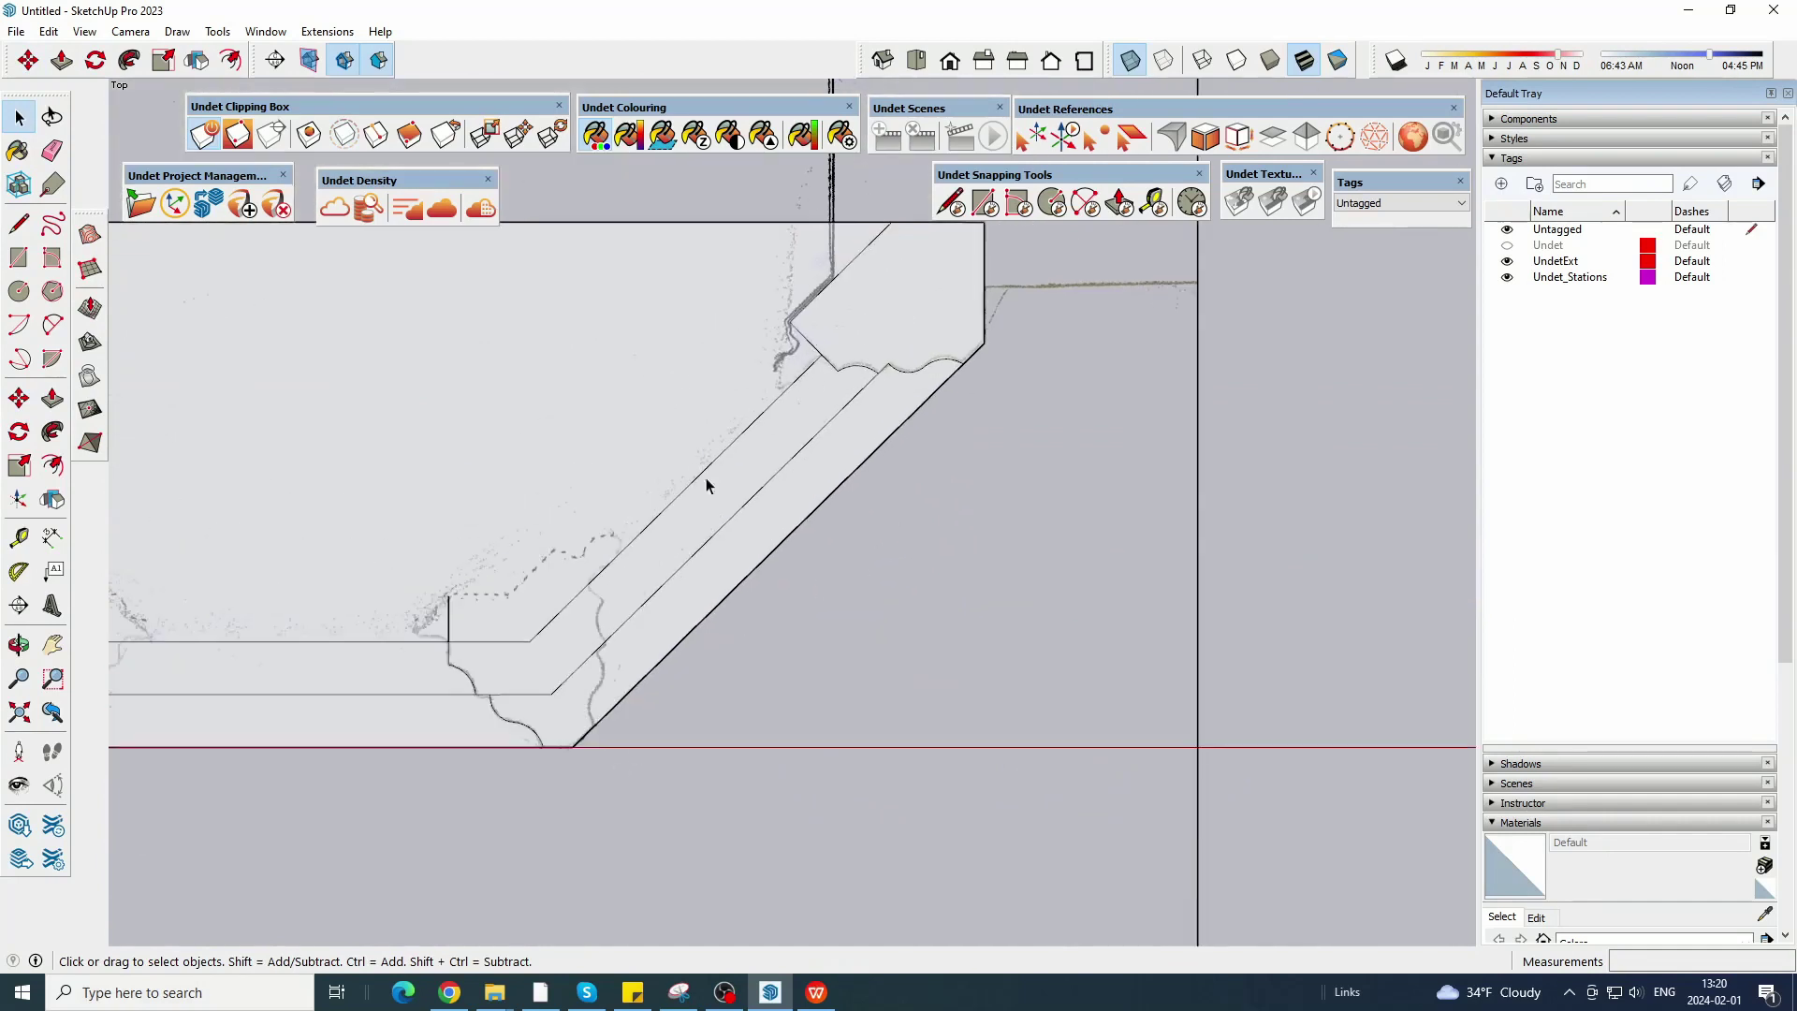
{"action": "left_click", "coordinate": [884, 337]}
{"action": "key", "text": "m"}
{"action": "left_click", "coordinate": [876, 283]}
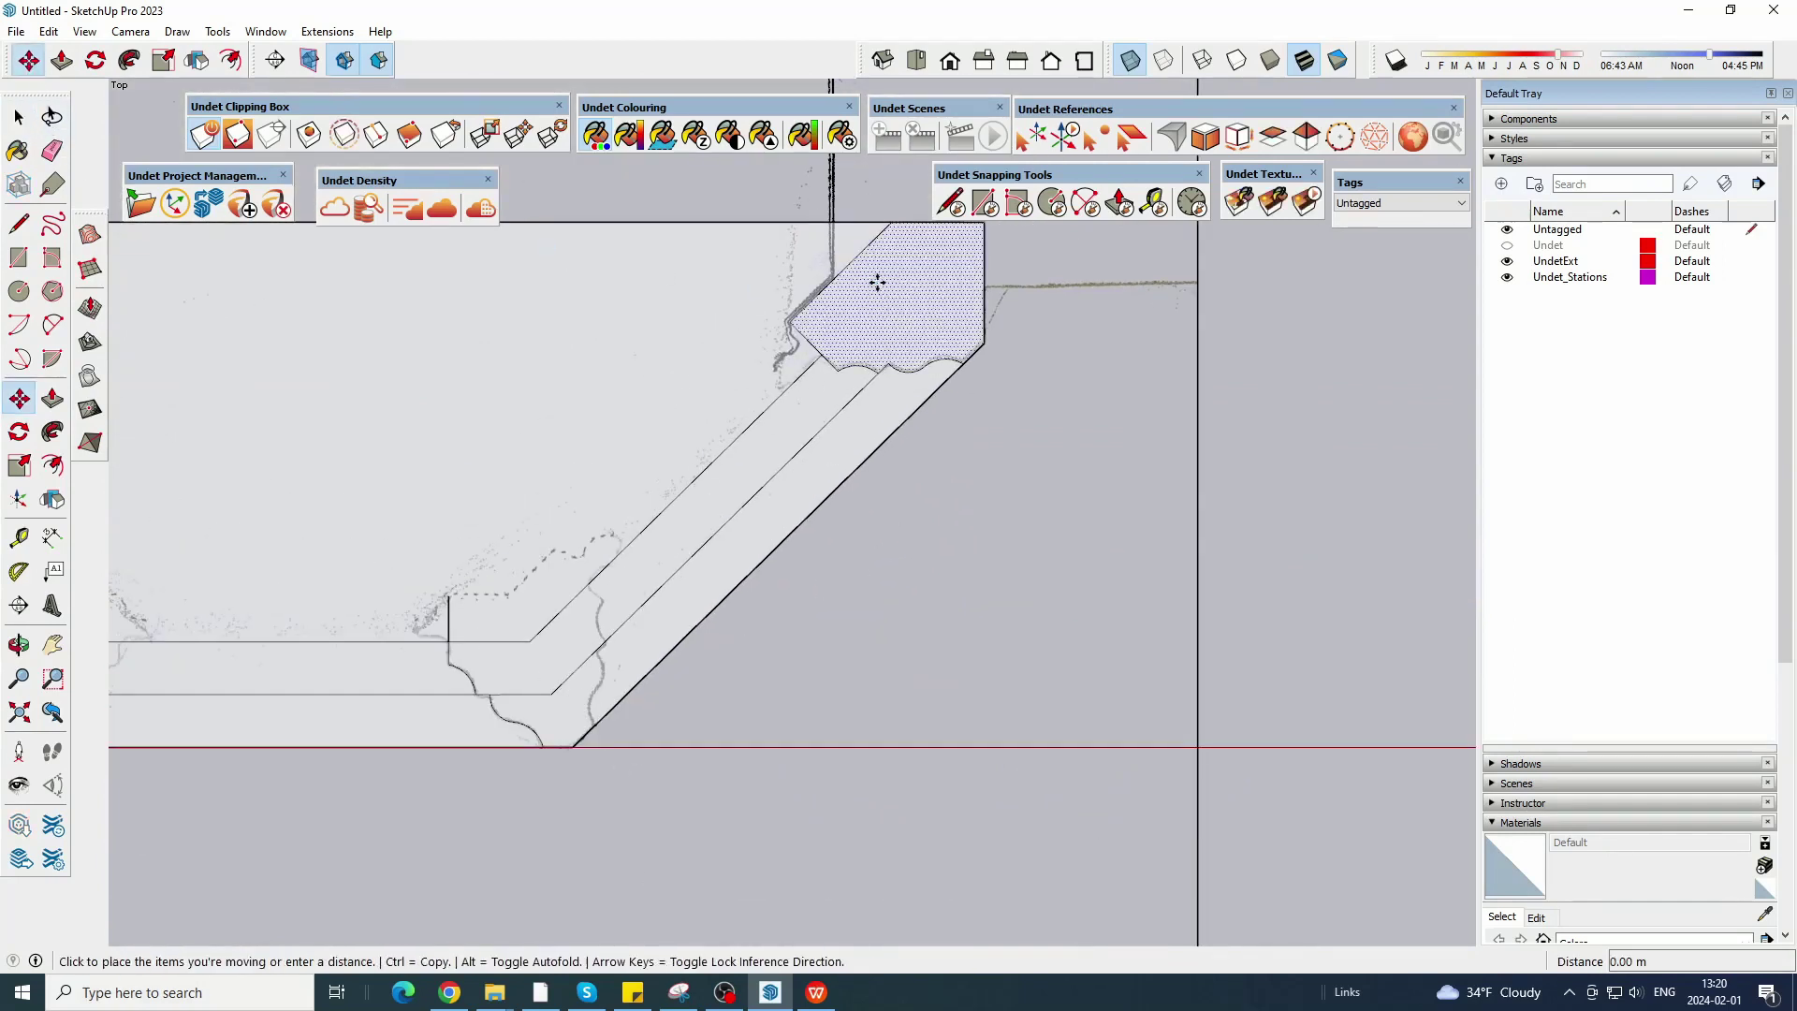
{"action": "scroll", "coordinate": [876, 282], "scroll_direction": "down", "scroll_amount": 2}
{"action": "left_click", "coordinate": [805, 640]}
Erase the second copy's back, side and diagonal edges and flip the remaining moulded contour left to right.
{"action": "key", "text": "e"}
{"action": "scroll", "coordinate": [889, 627], "scroll_direction": "up", "scroll_amount": 2}
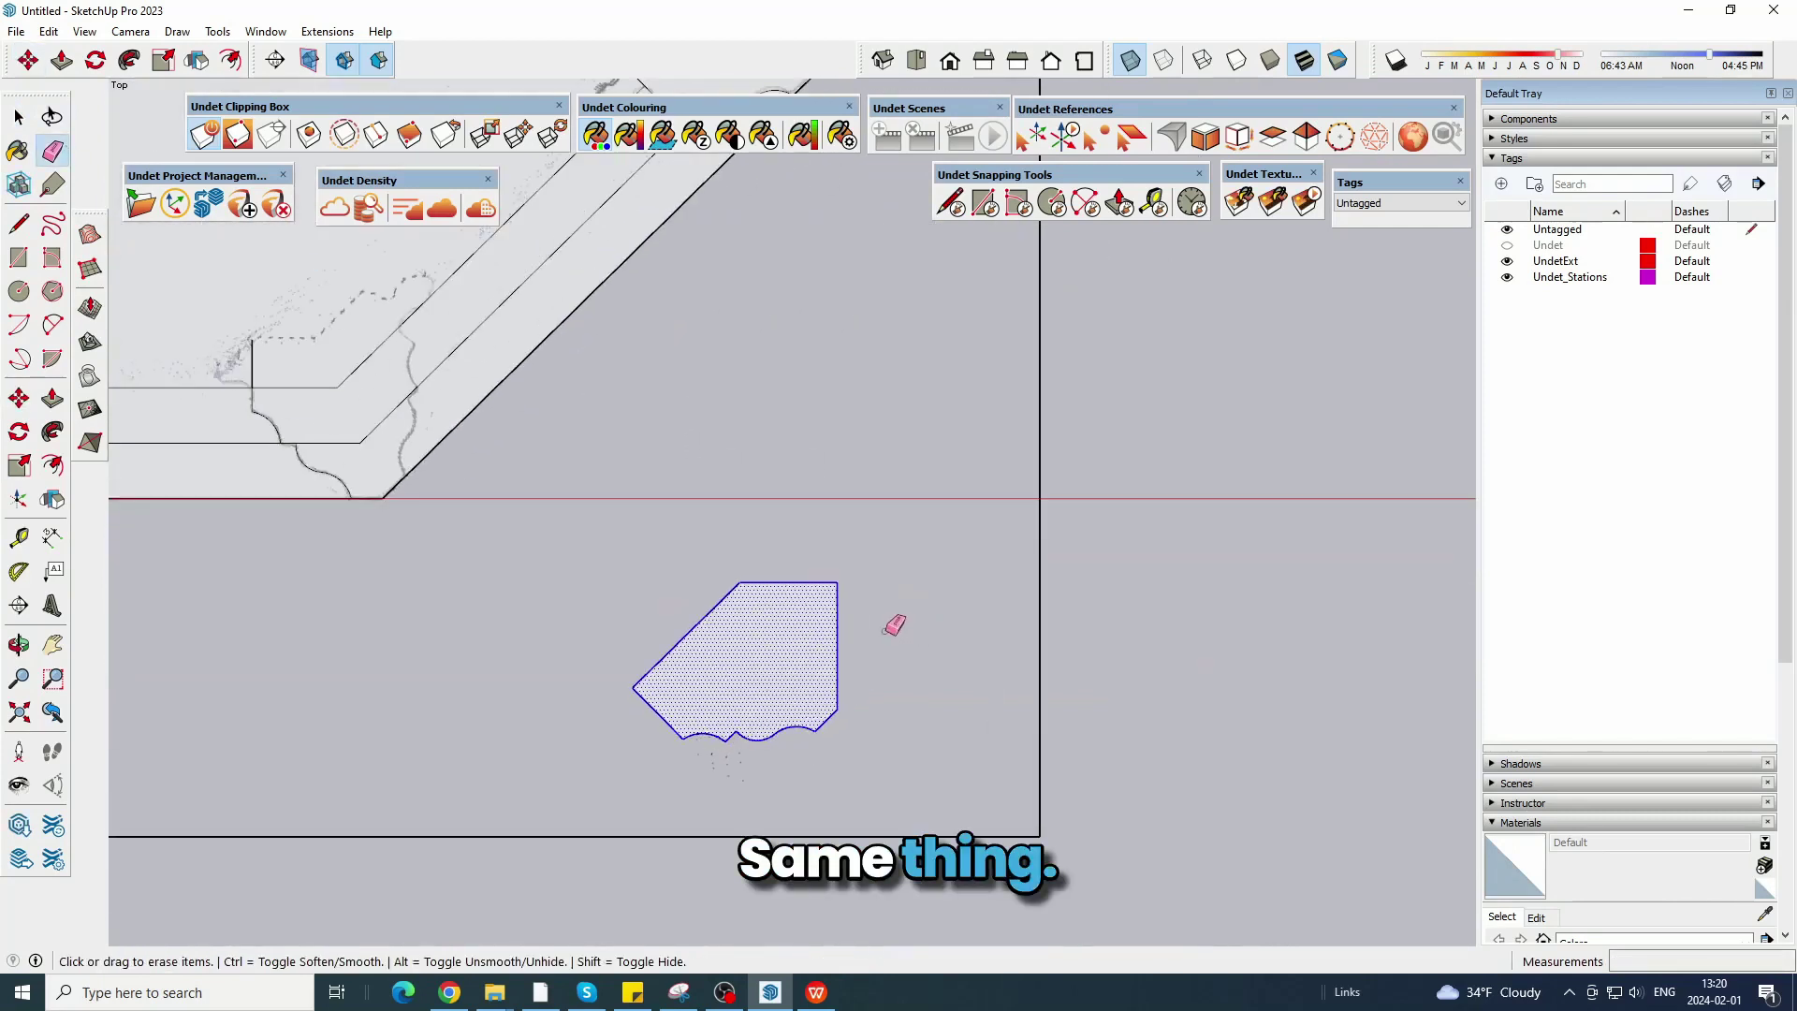
{"action": "mouse_move", "coordinate": [884, 631]}
{"action": "left_mouse_down"}
{"action": "mouse_move", "coordinate": [709, 592]}
{"action": "mouse_move", "coordinate": [702, 625]}
{"action": "left_mouse_up"}
{"action": "left_click", "coordinate": [18, 116]}
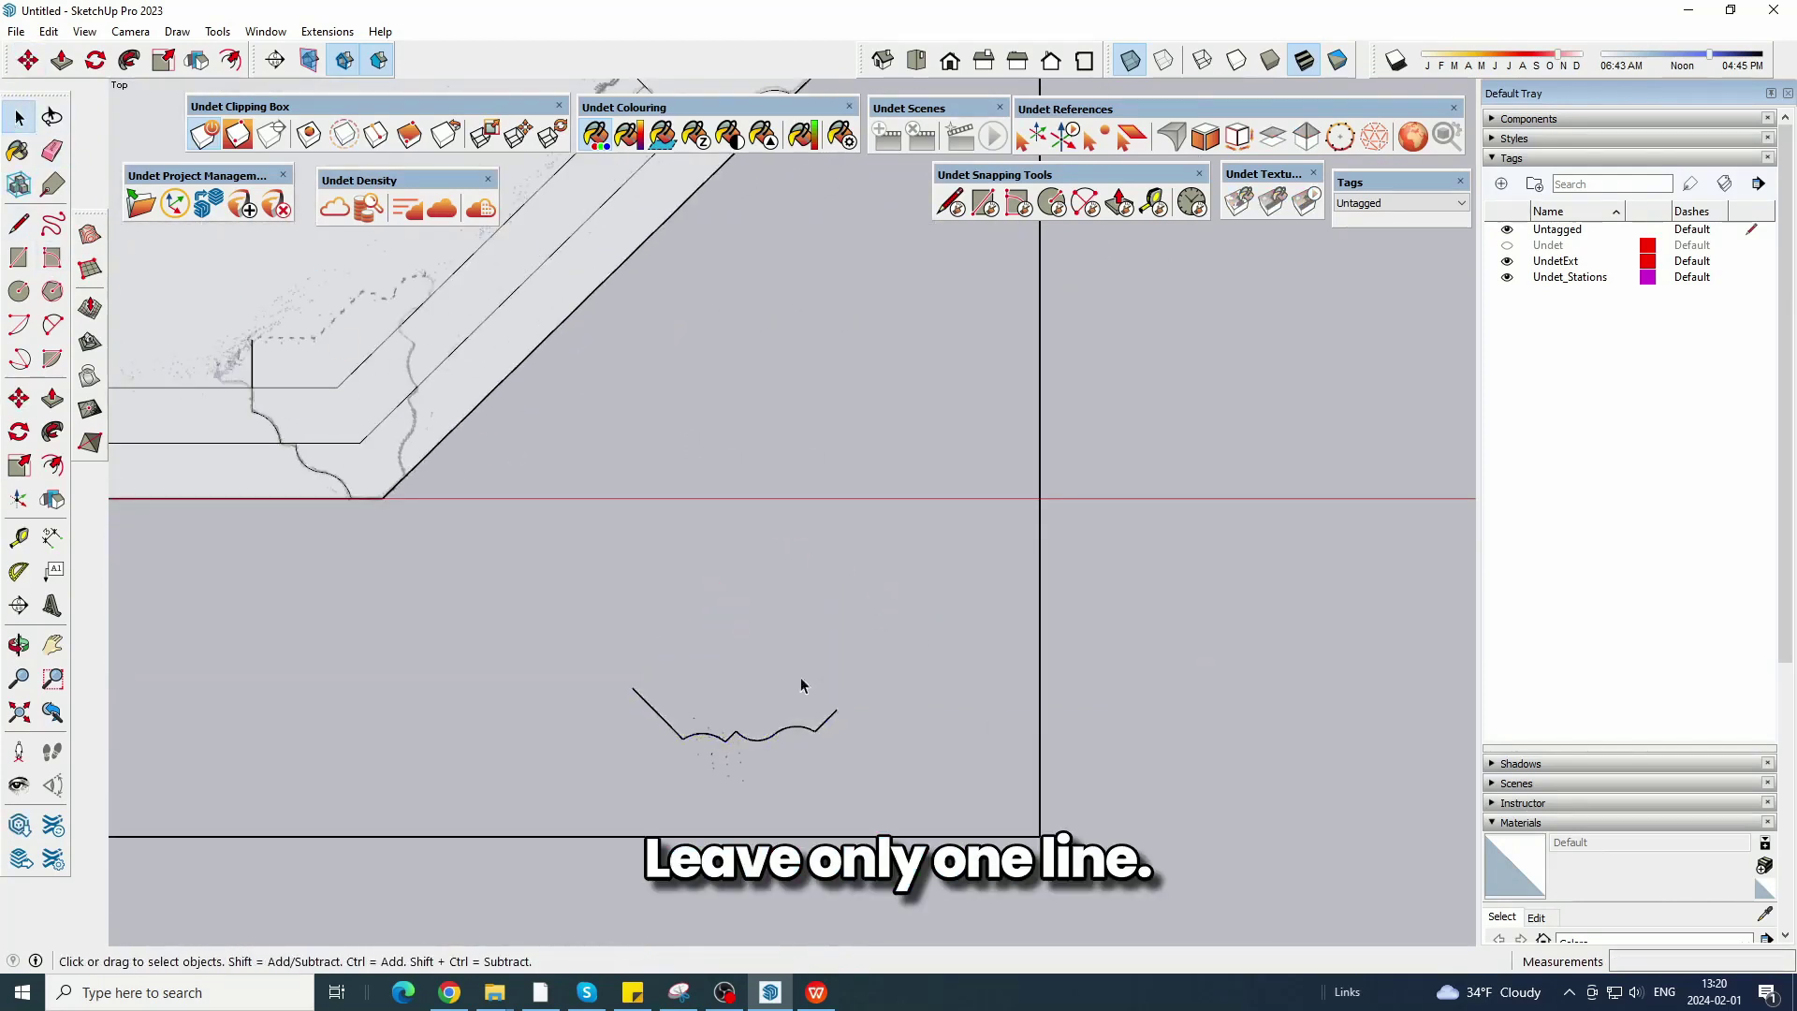
{"action": "left_click_drag", "start_coordinate": [871, 767], "coordinate": [476, 588]}
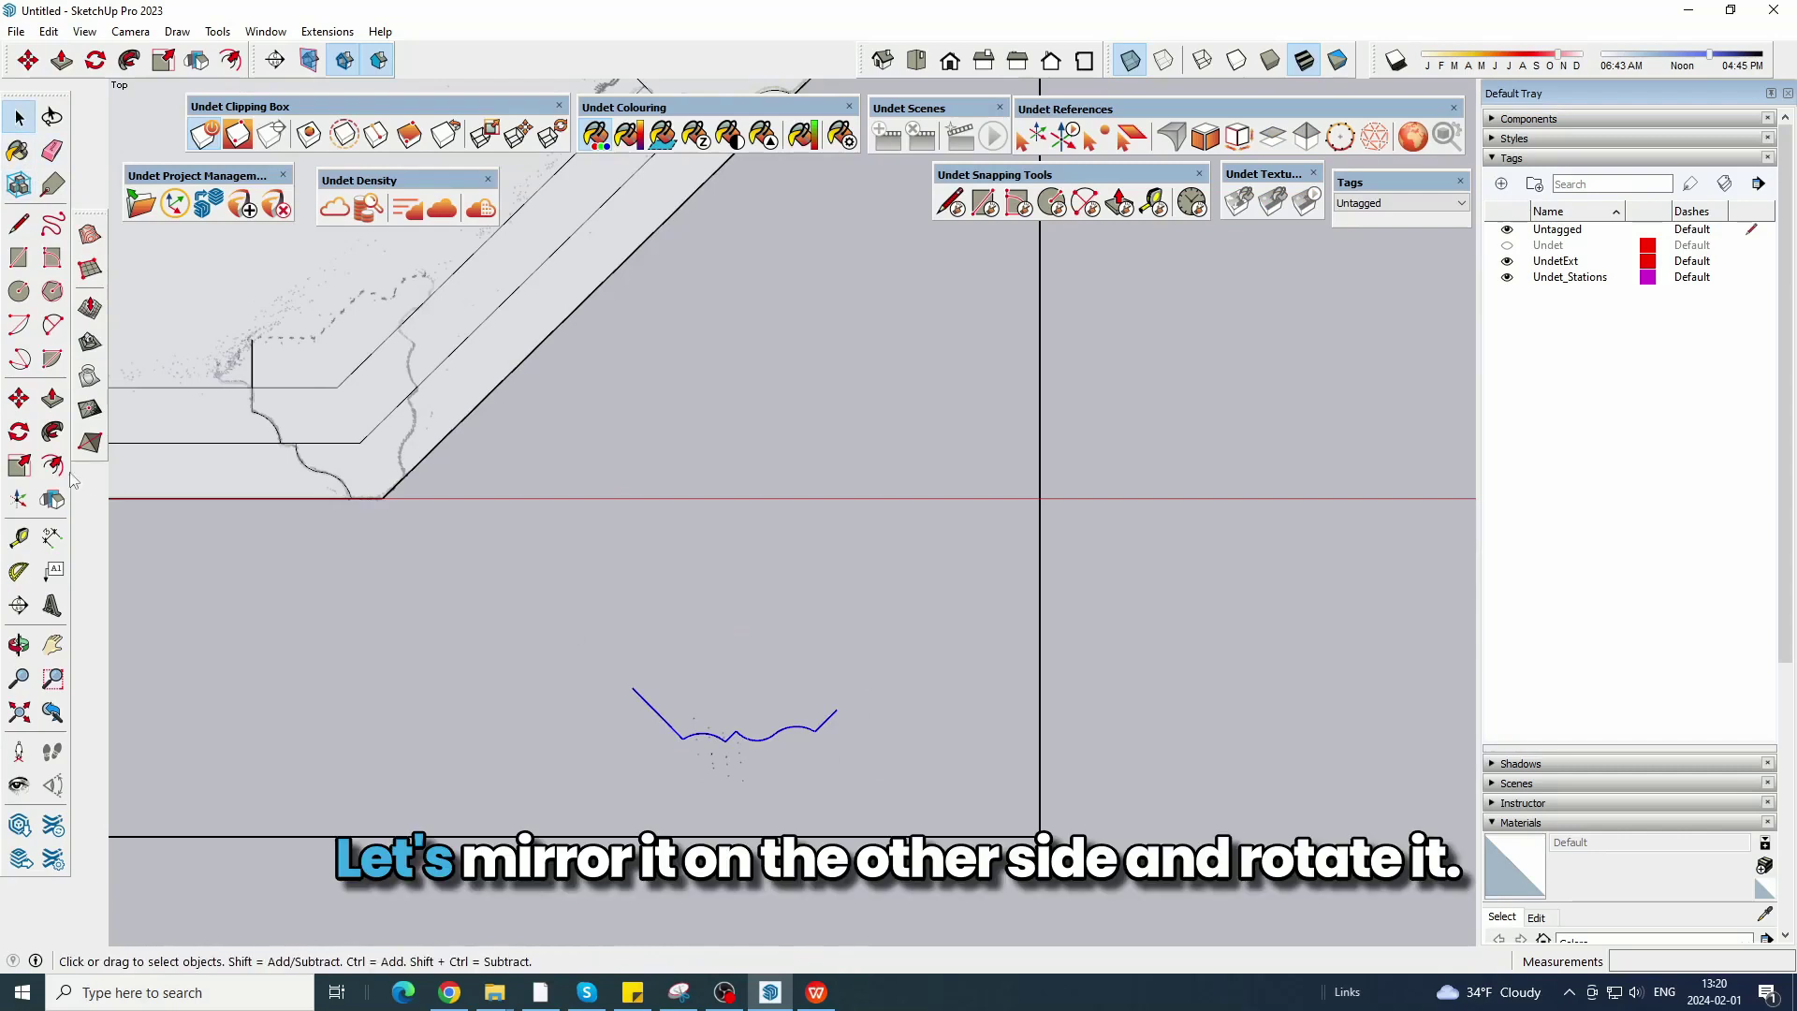
{"action": "left_click", "coordinate": [52, 499]}
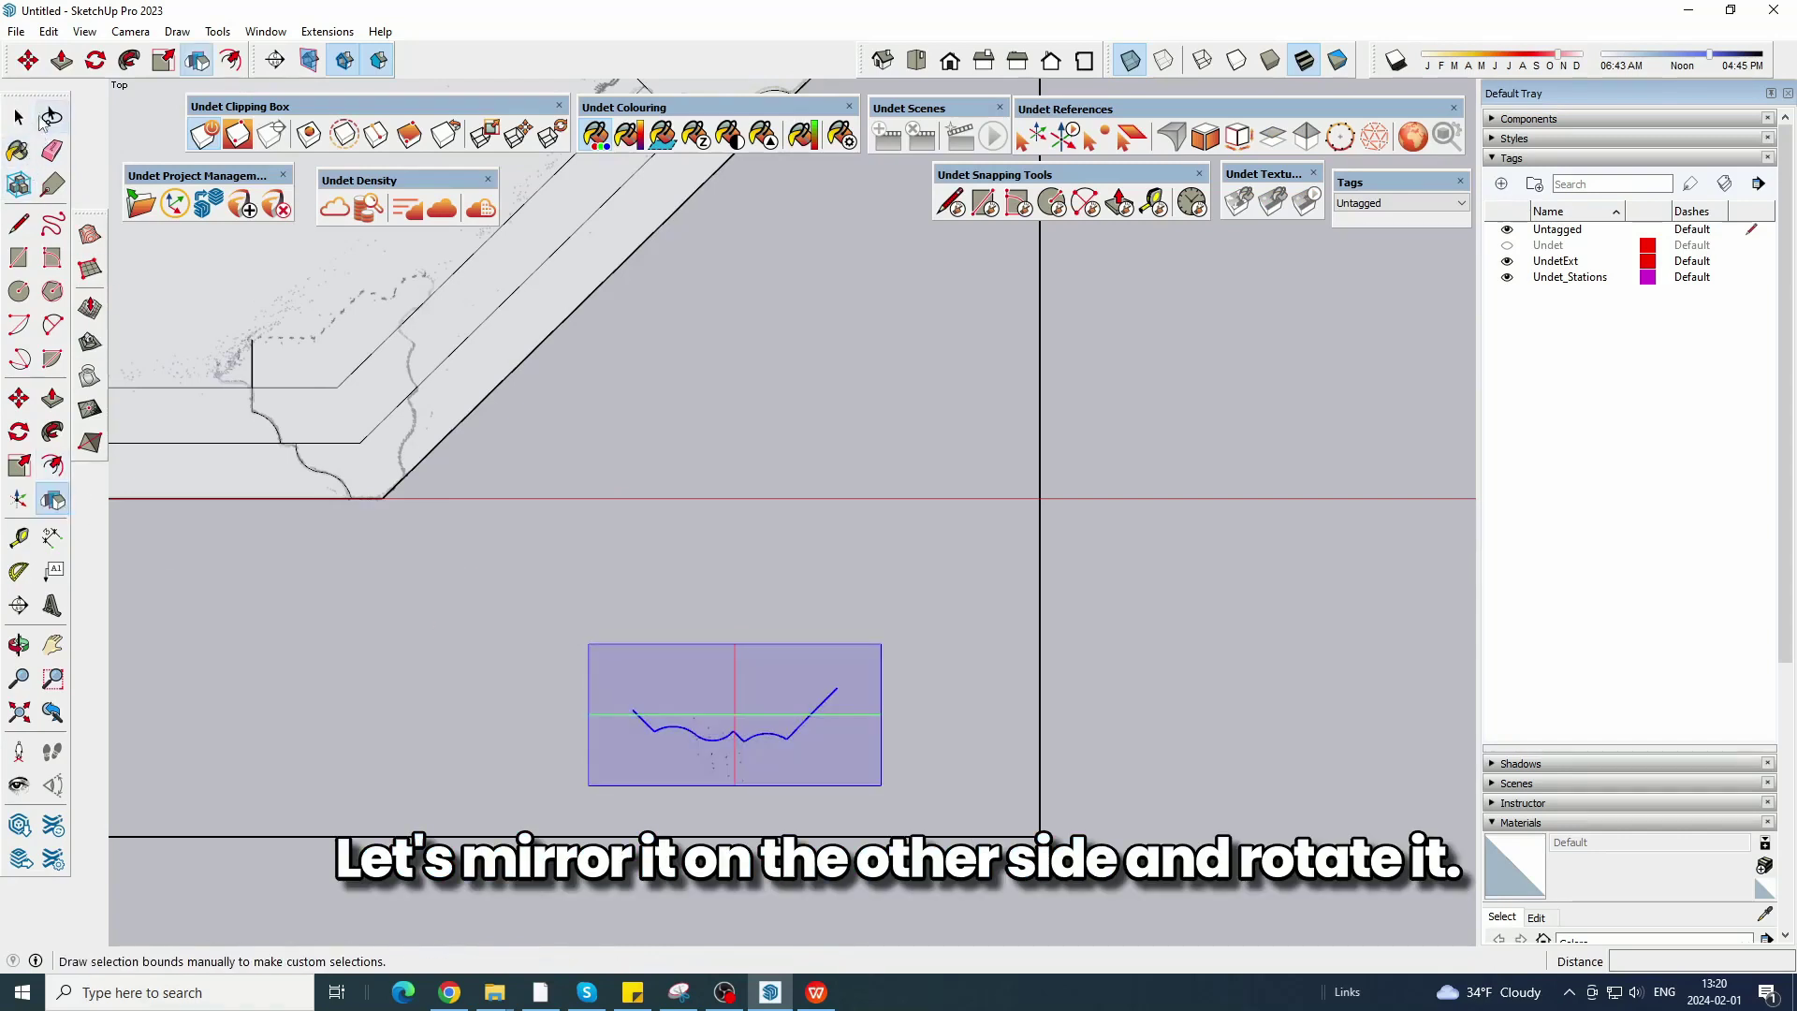
Rotate the flipped contour to suit the direction of the bay's right slanted side and erase the diagonal reference line.
{"action": "left_click", "coordinate": [94, 60]}
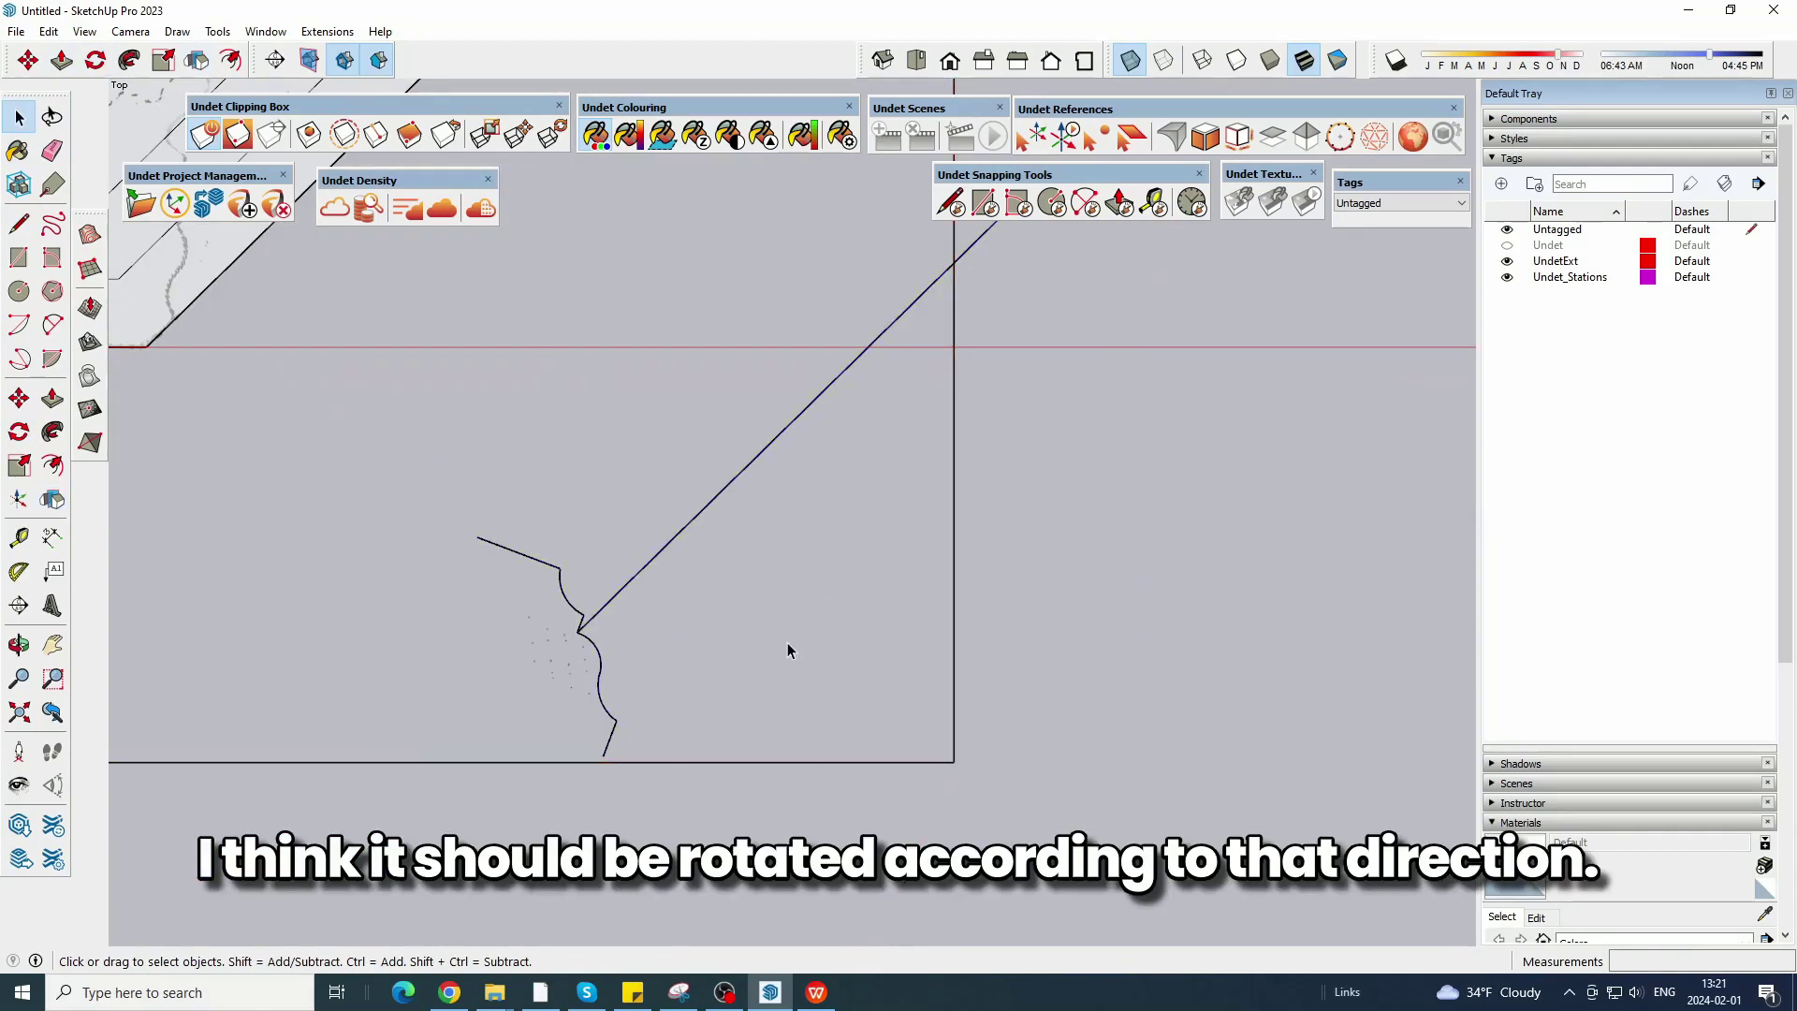
{"action": "scroll", "coordinate": [652, 634], "scroll_direction": "up", "scroll_amount": 1}
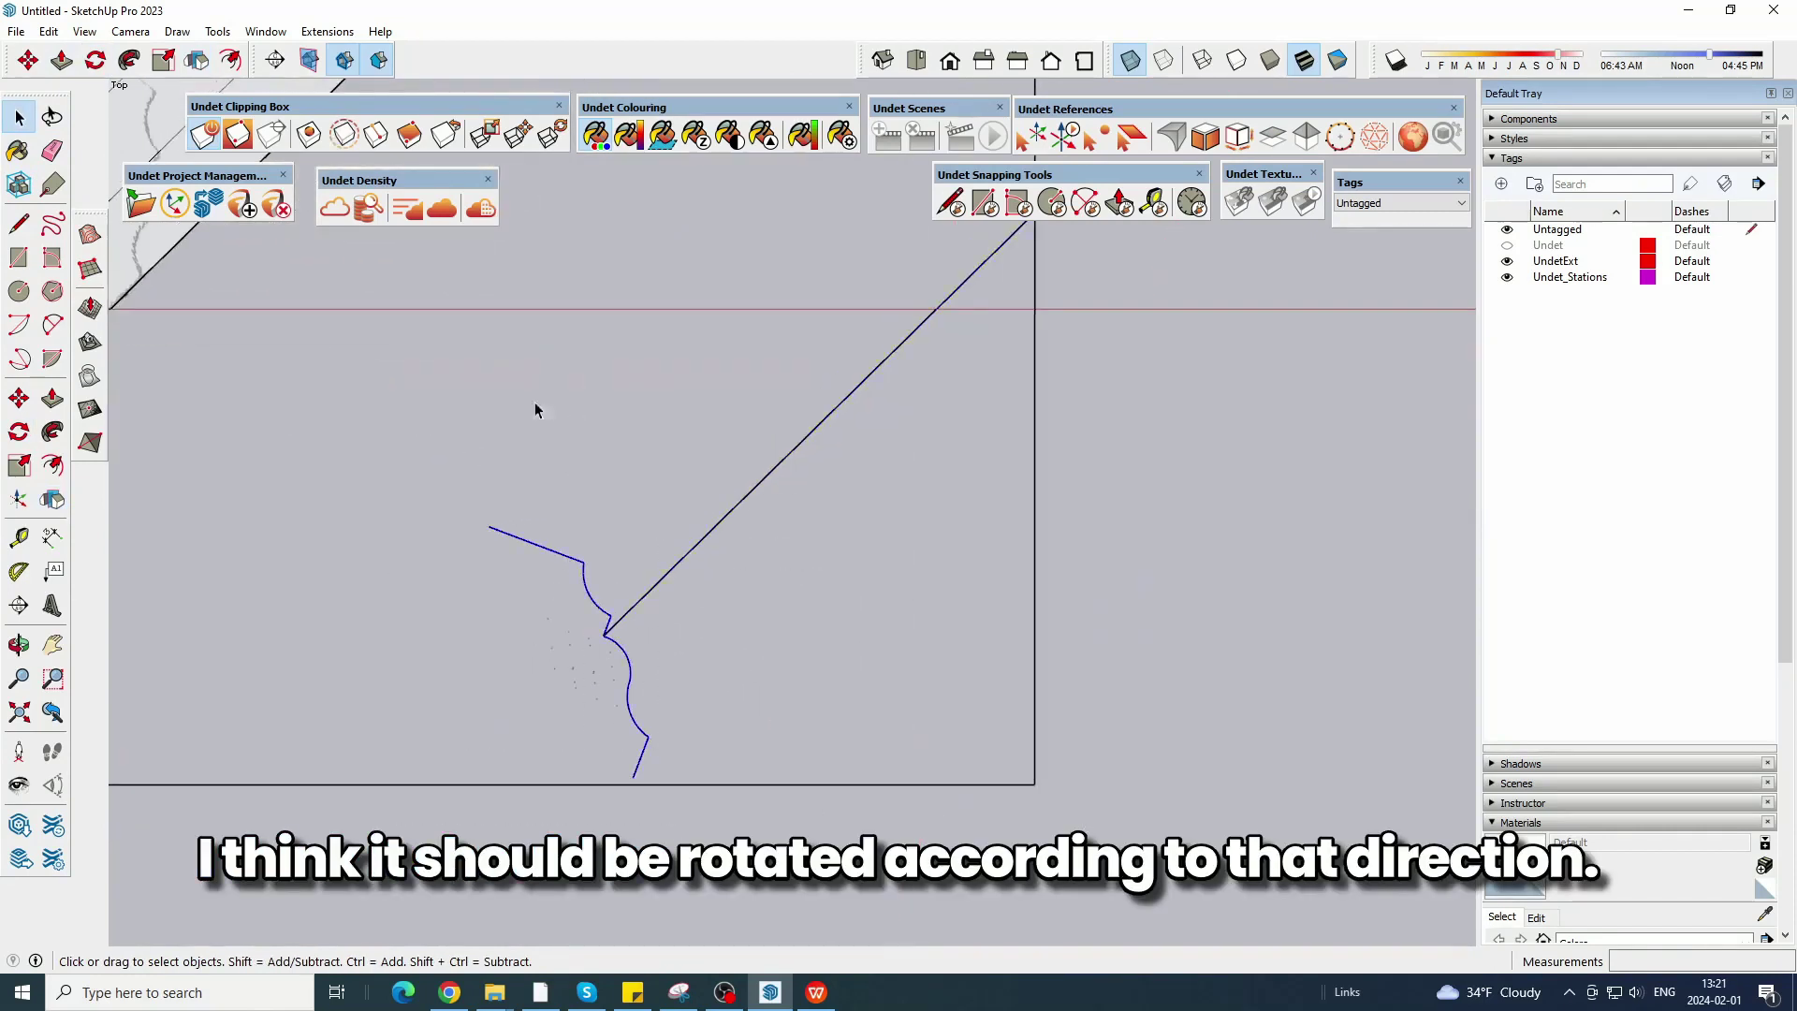
{"action": "left_click", "coordinate": [94, 60]}
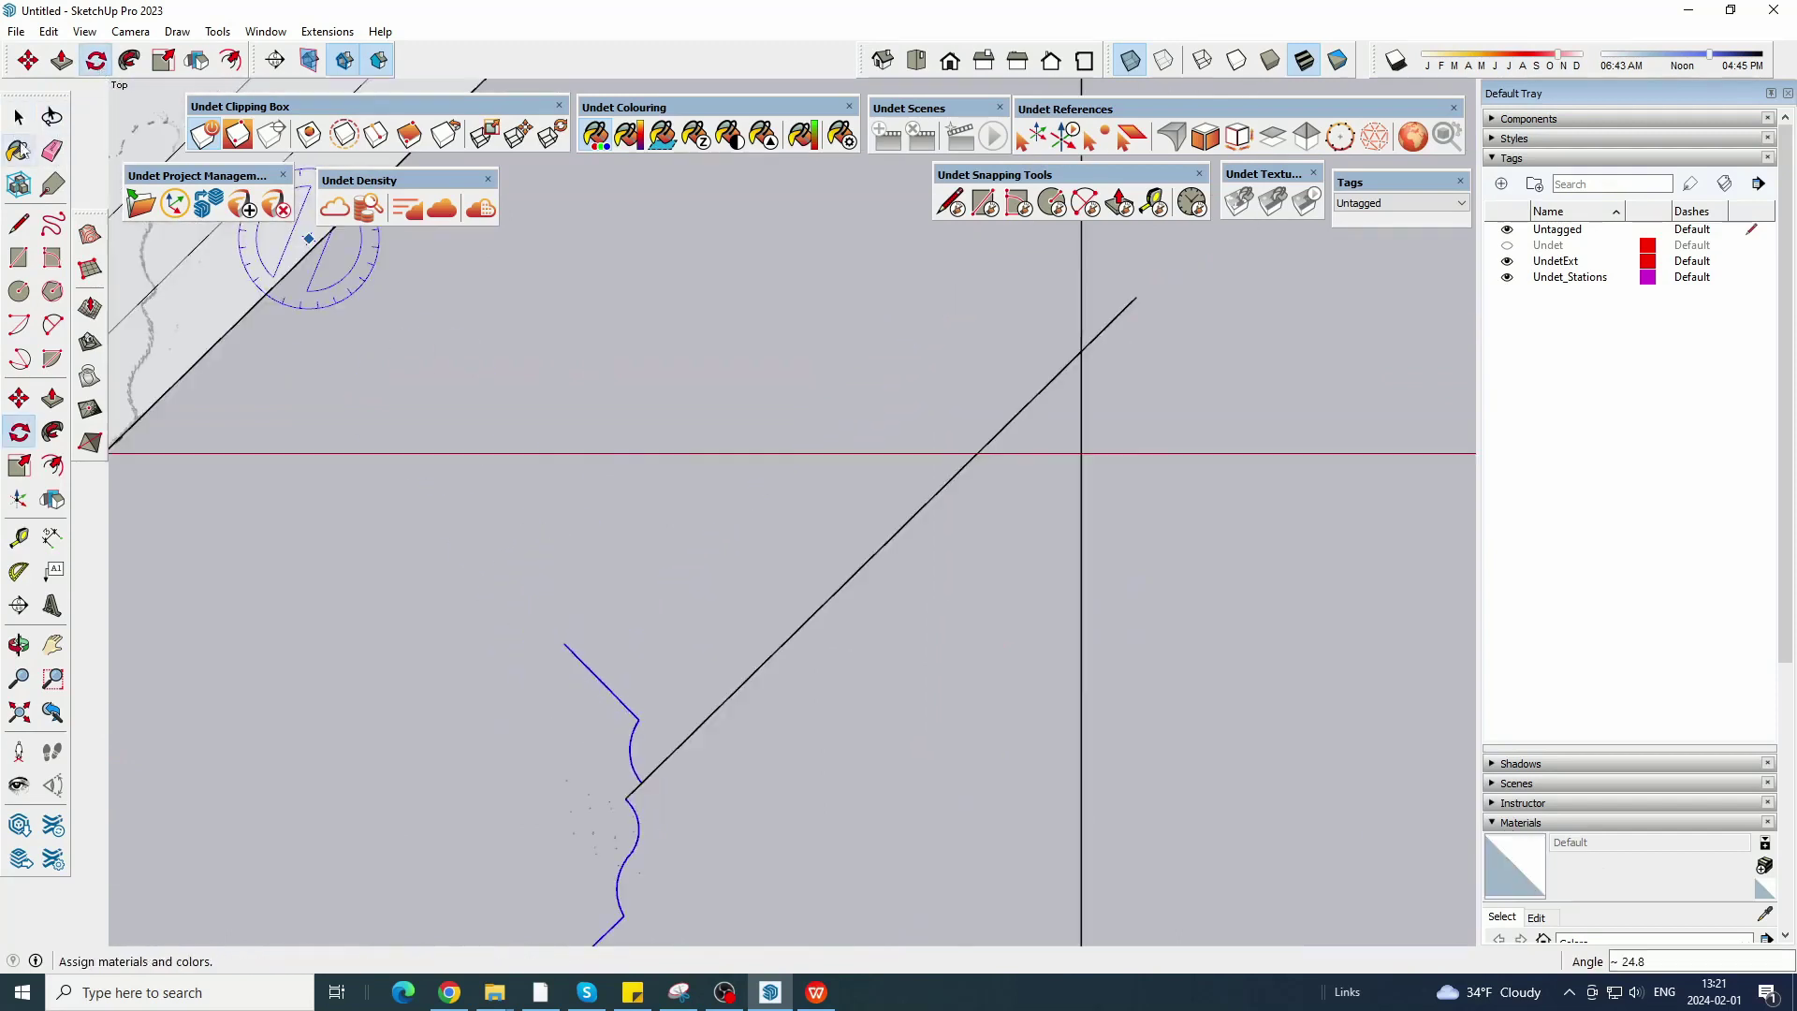
{"action": "left_click", "coordinate": [52, 150]}
{"action": "left_click", "coordinate": [1127, 289]}
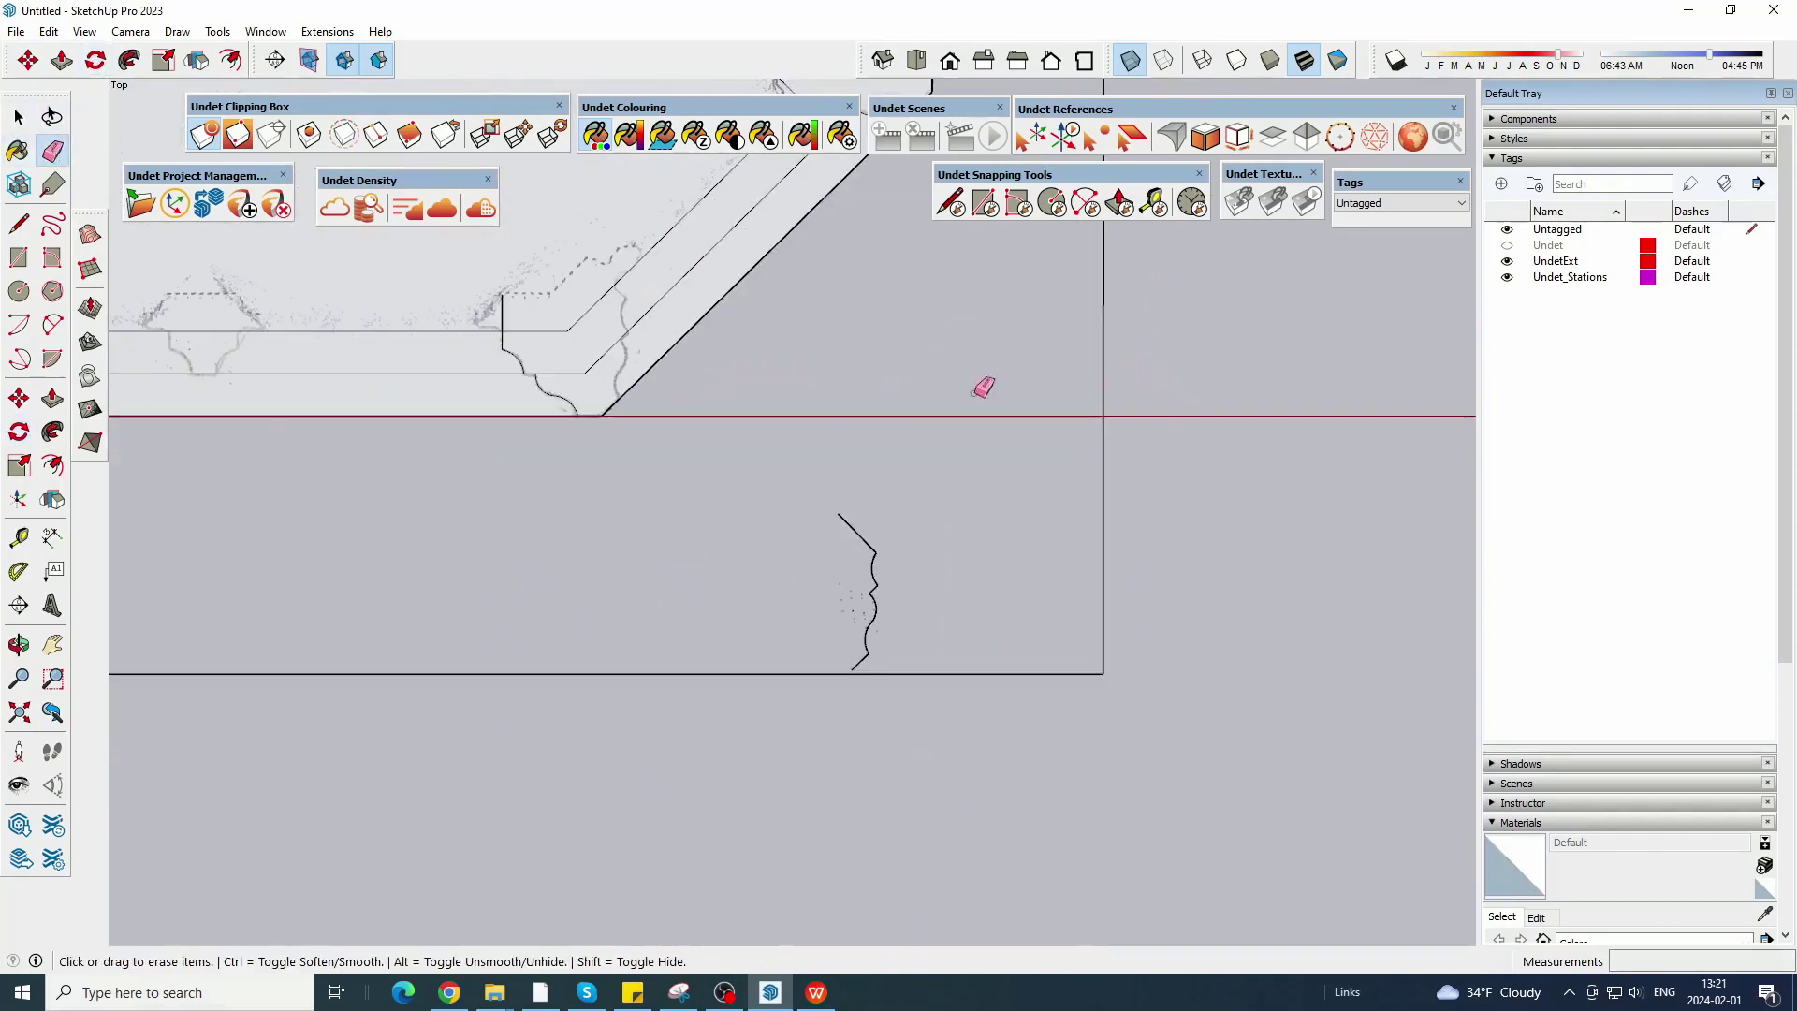
Move the rotated contour about 0.62 m onto the bay's right slanted edge, aligned with the scanned corner mullion.
{"action": "key", "text": "m"}
{"action": "left_click", "coordinate": [840, 723]}
{"action": "scroll", "coordinate": [502, 290], "scroll_direction": "up", "scroll_amount": 2}
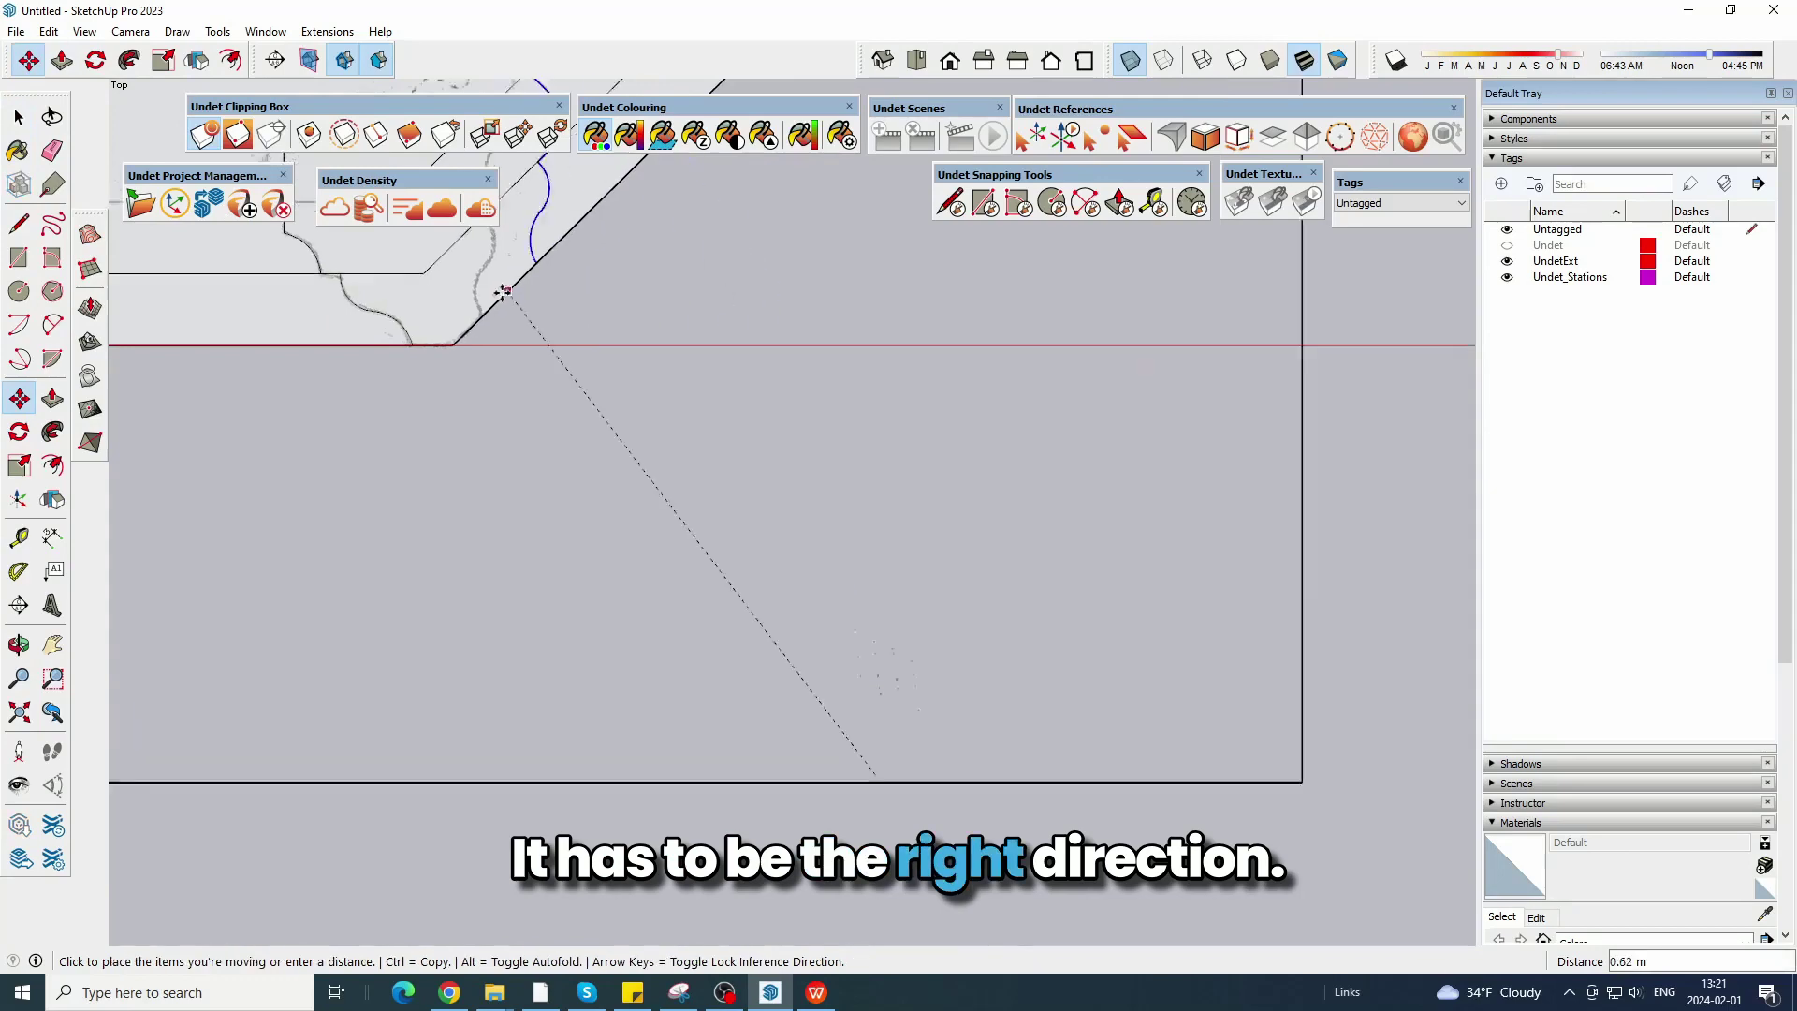
{"action": "scroll", "coordinate": [675, 299], "scroll_direction": "up", "scroll_amount": 3}
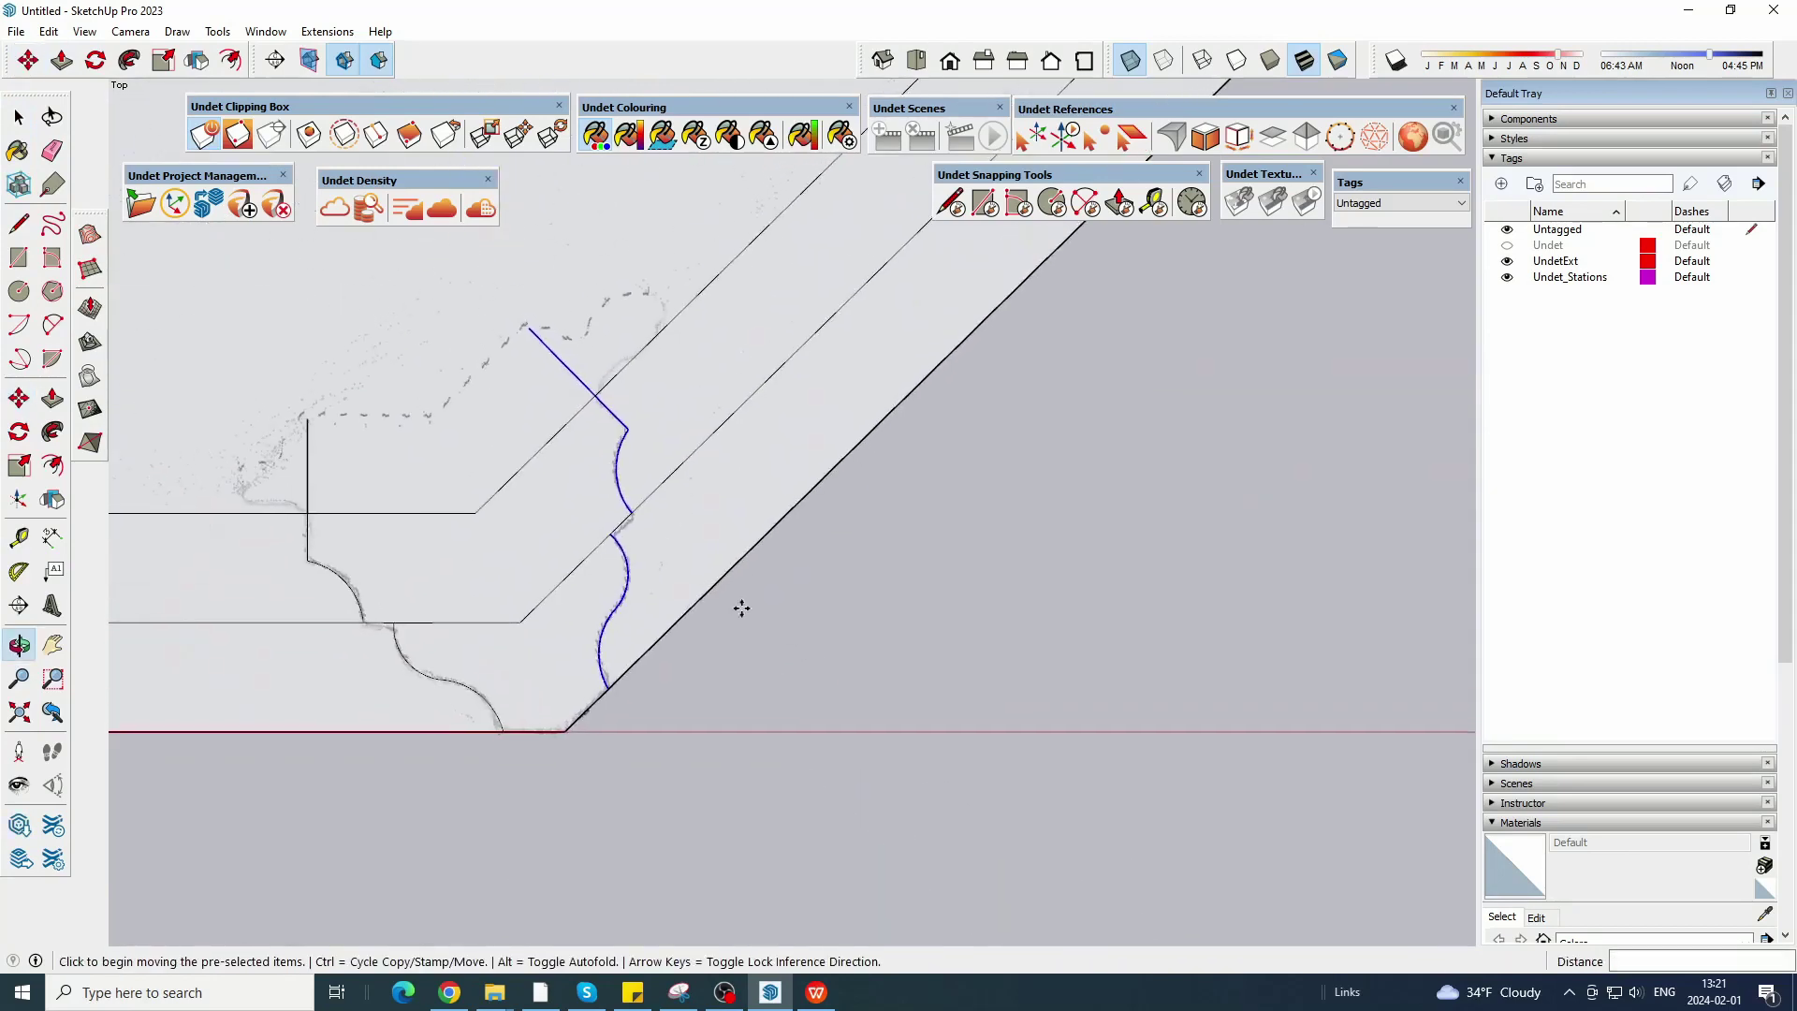
{"action": "scroll", "coordinate": [588, 415], "scroll_direction": "up", "scroll_amount": 4}
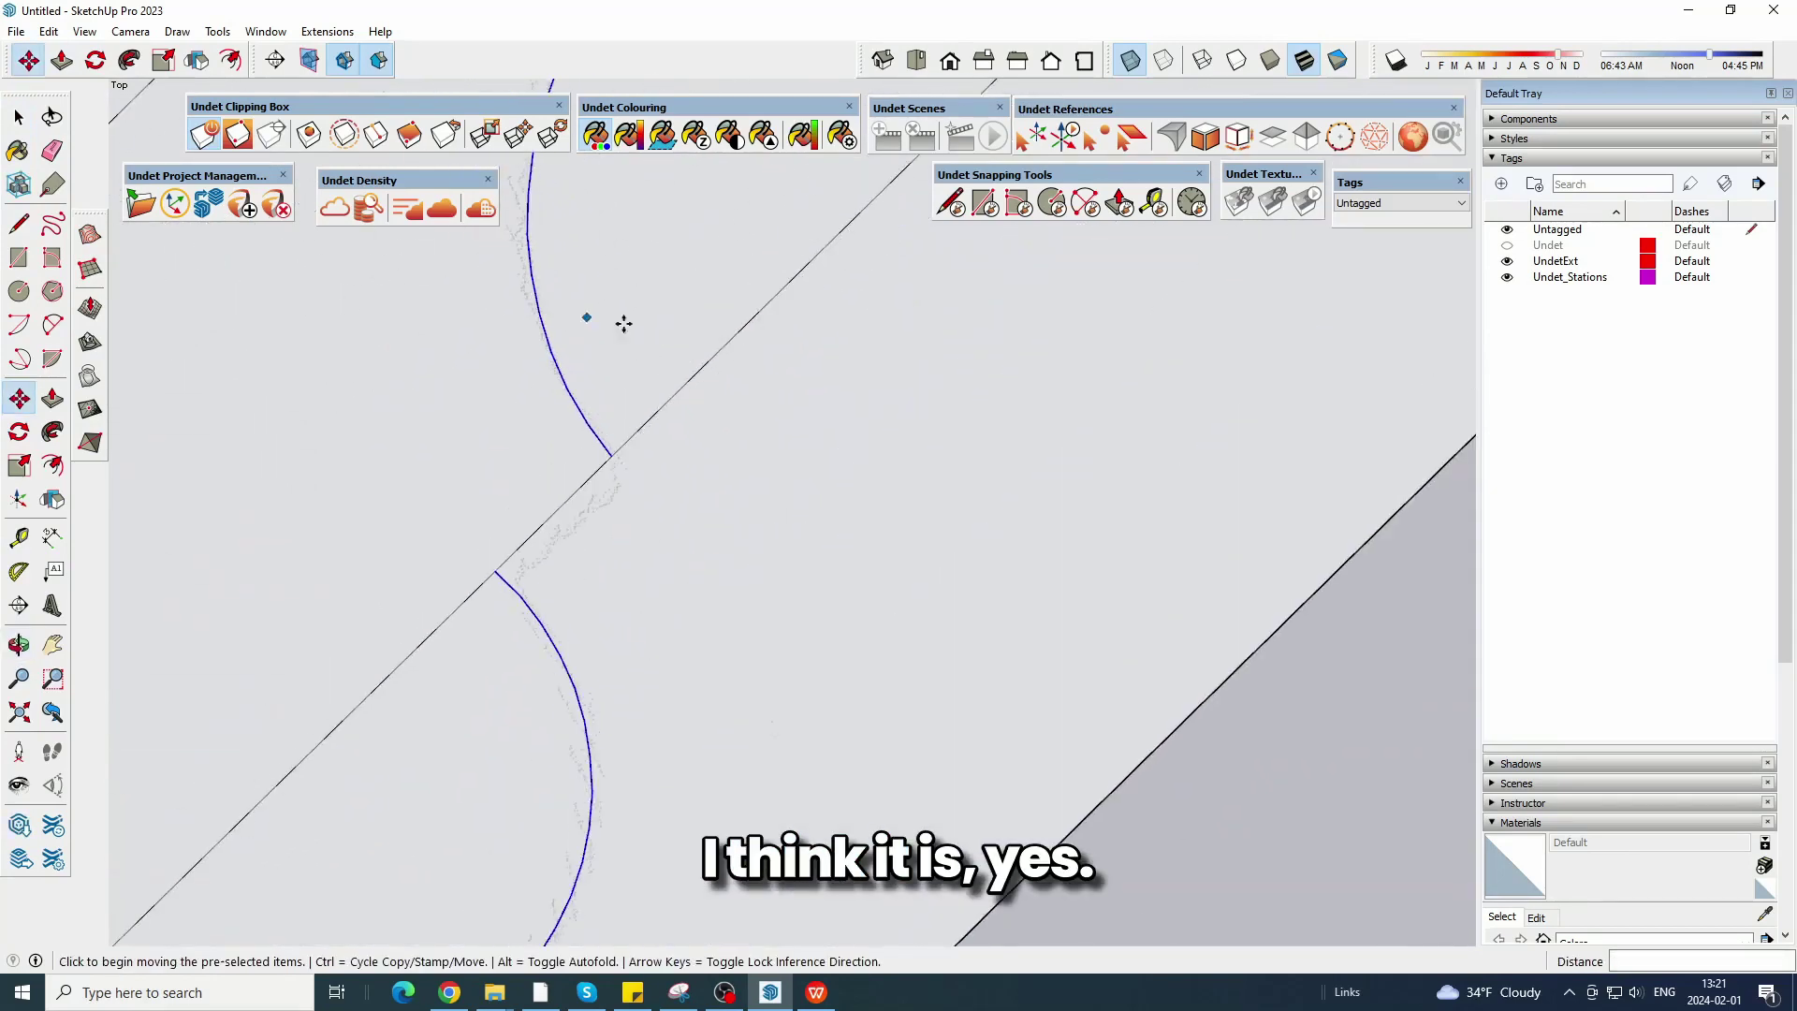
{"action": "scroll", "coordinate": [750, 645], "scroll_direction": "down", "scroll_amount": 6}
Close the back of the corner mullion with a horizontal line and a copy of the slanted offset line, trimmed where they meet.
{"action": "left_click", "coordinate": [53, 150]}
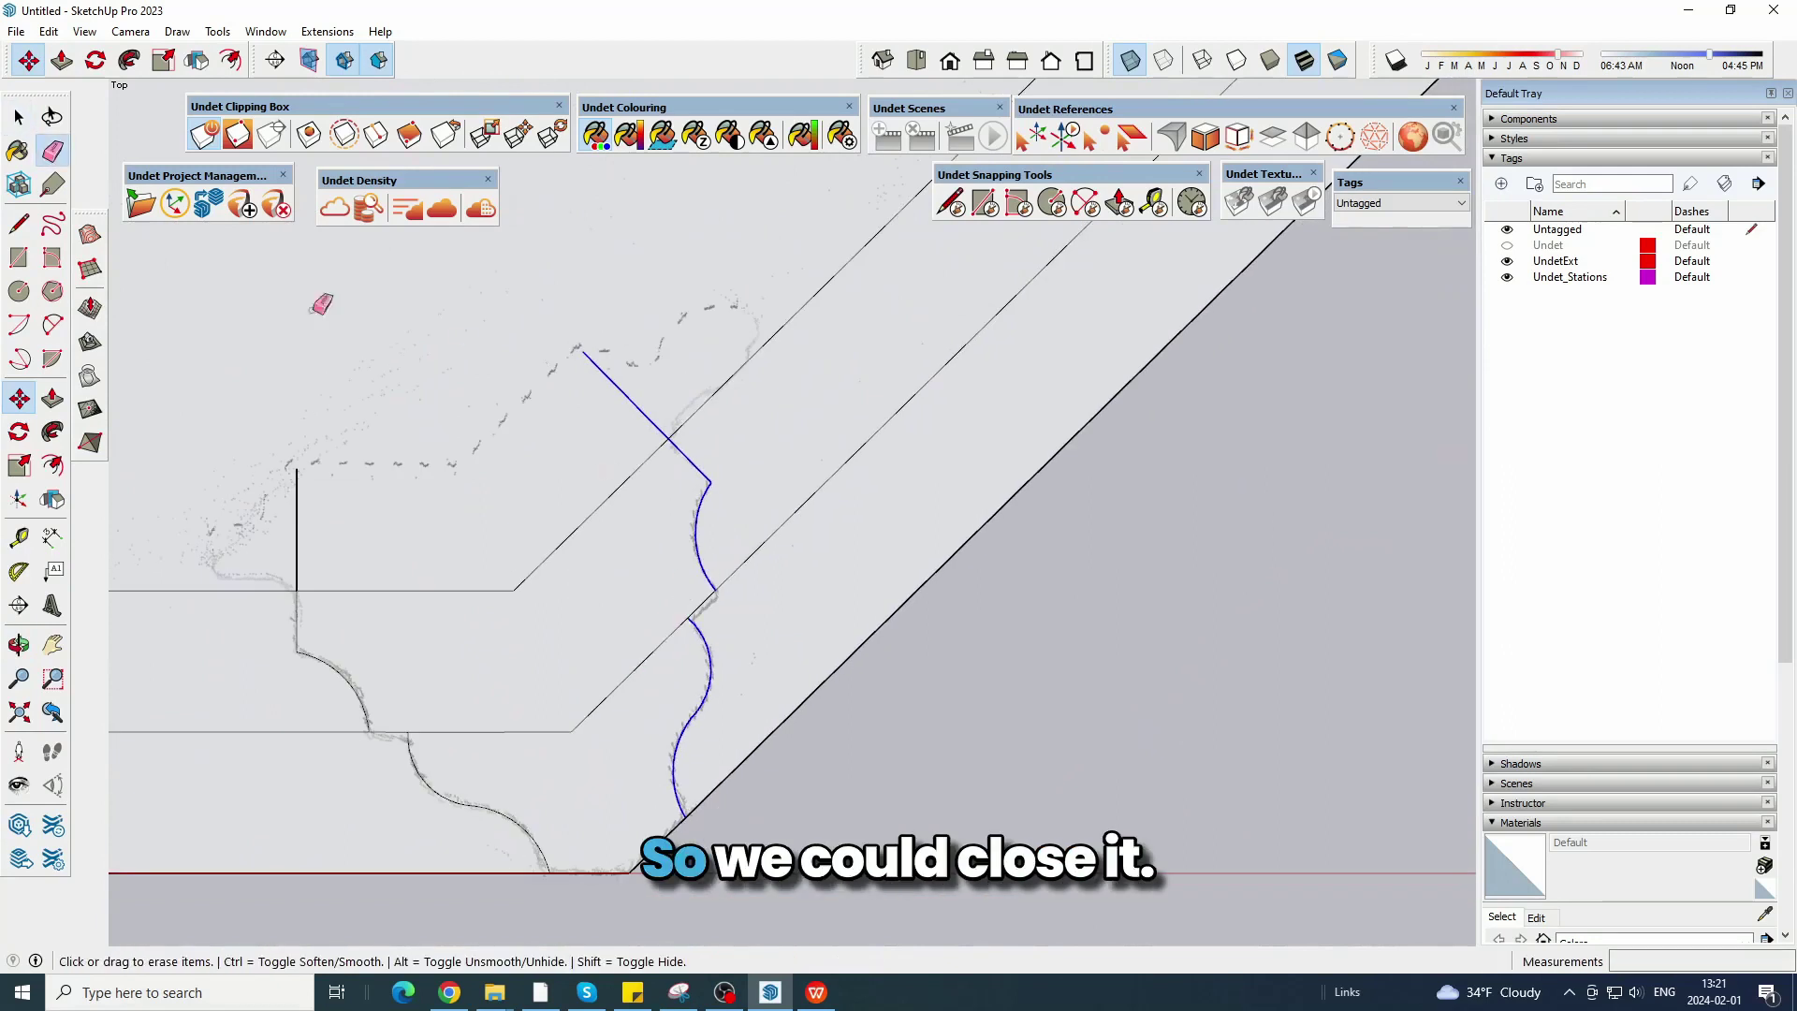
{"action": "left_click", "coordinate": [19, 222]}
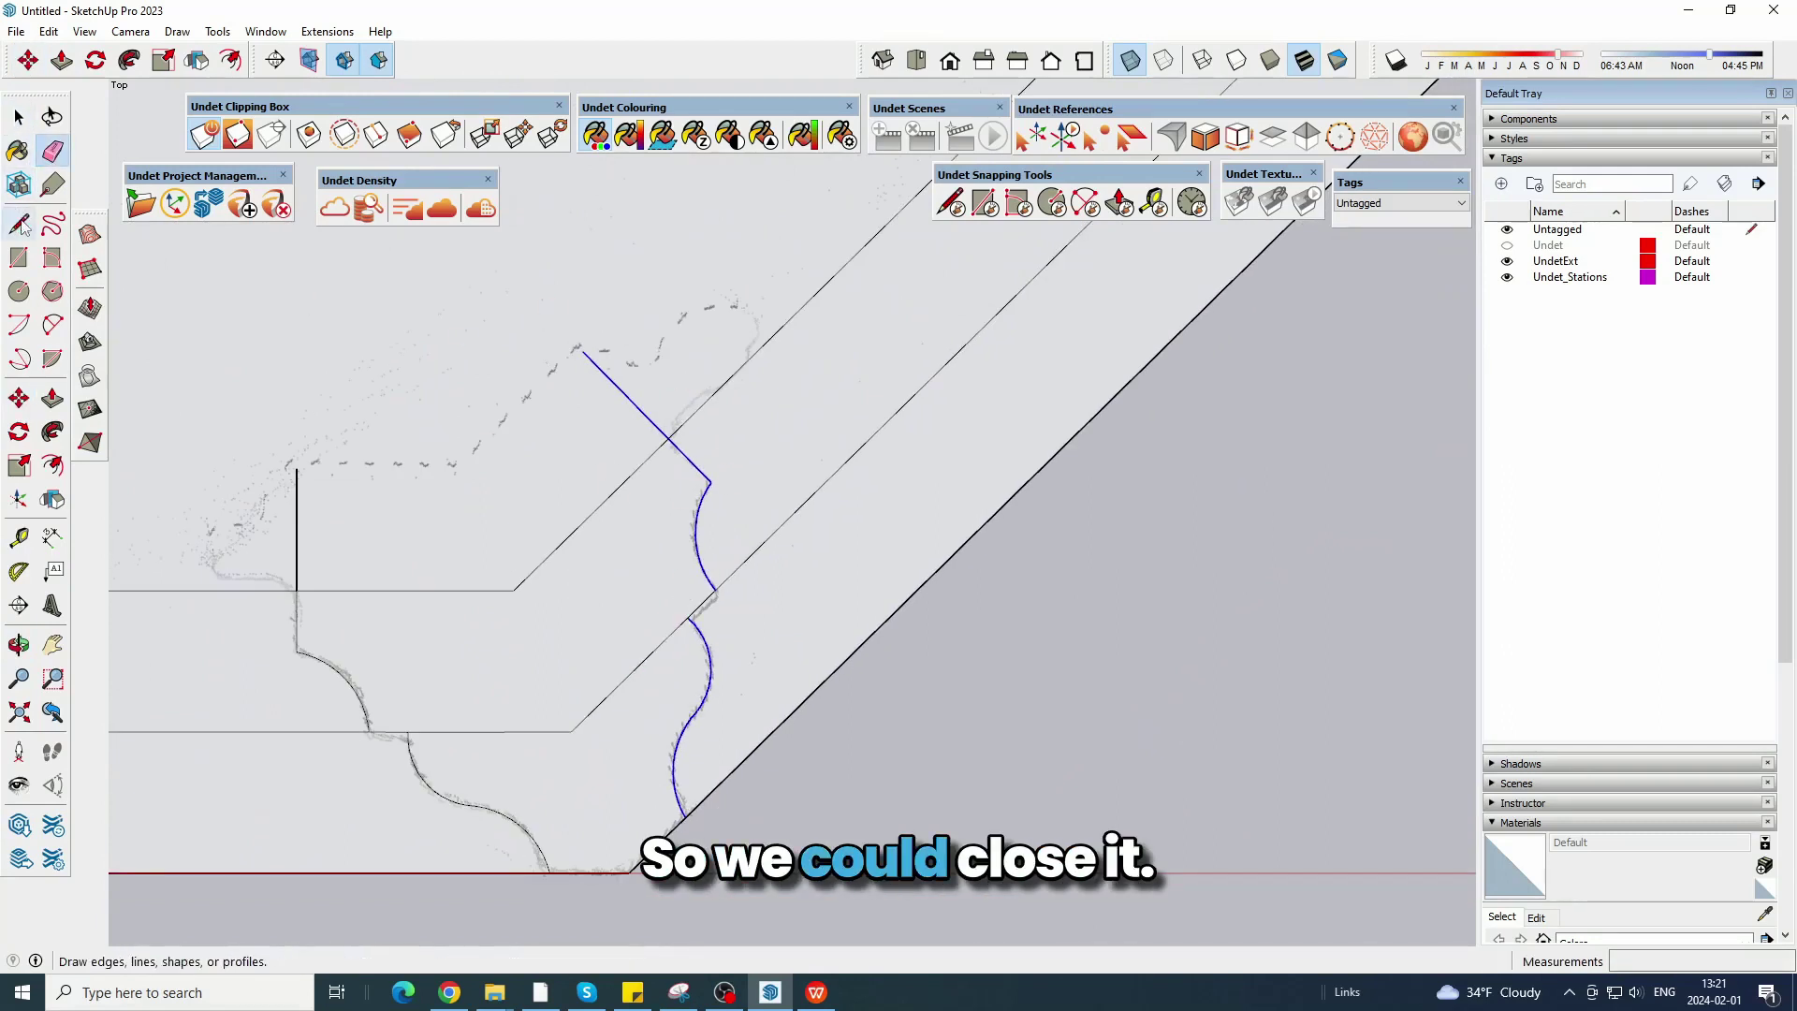
{"action": "left_click", "coordinate": [296, 468]}
{"action": "left_click", "coordinate": [582, 351]}
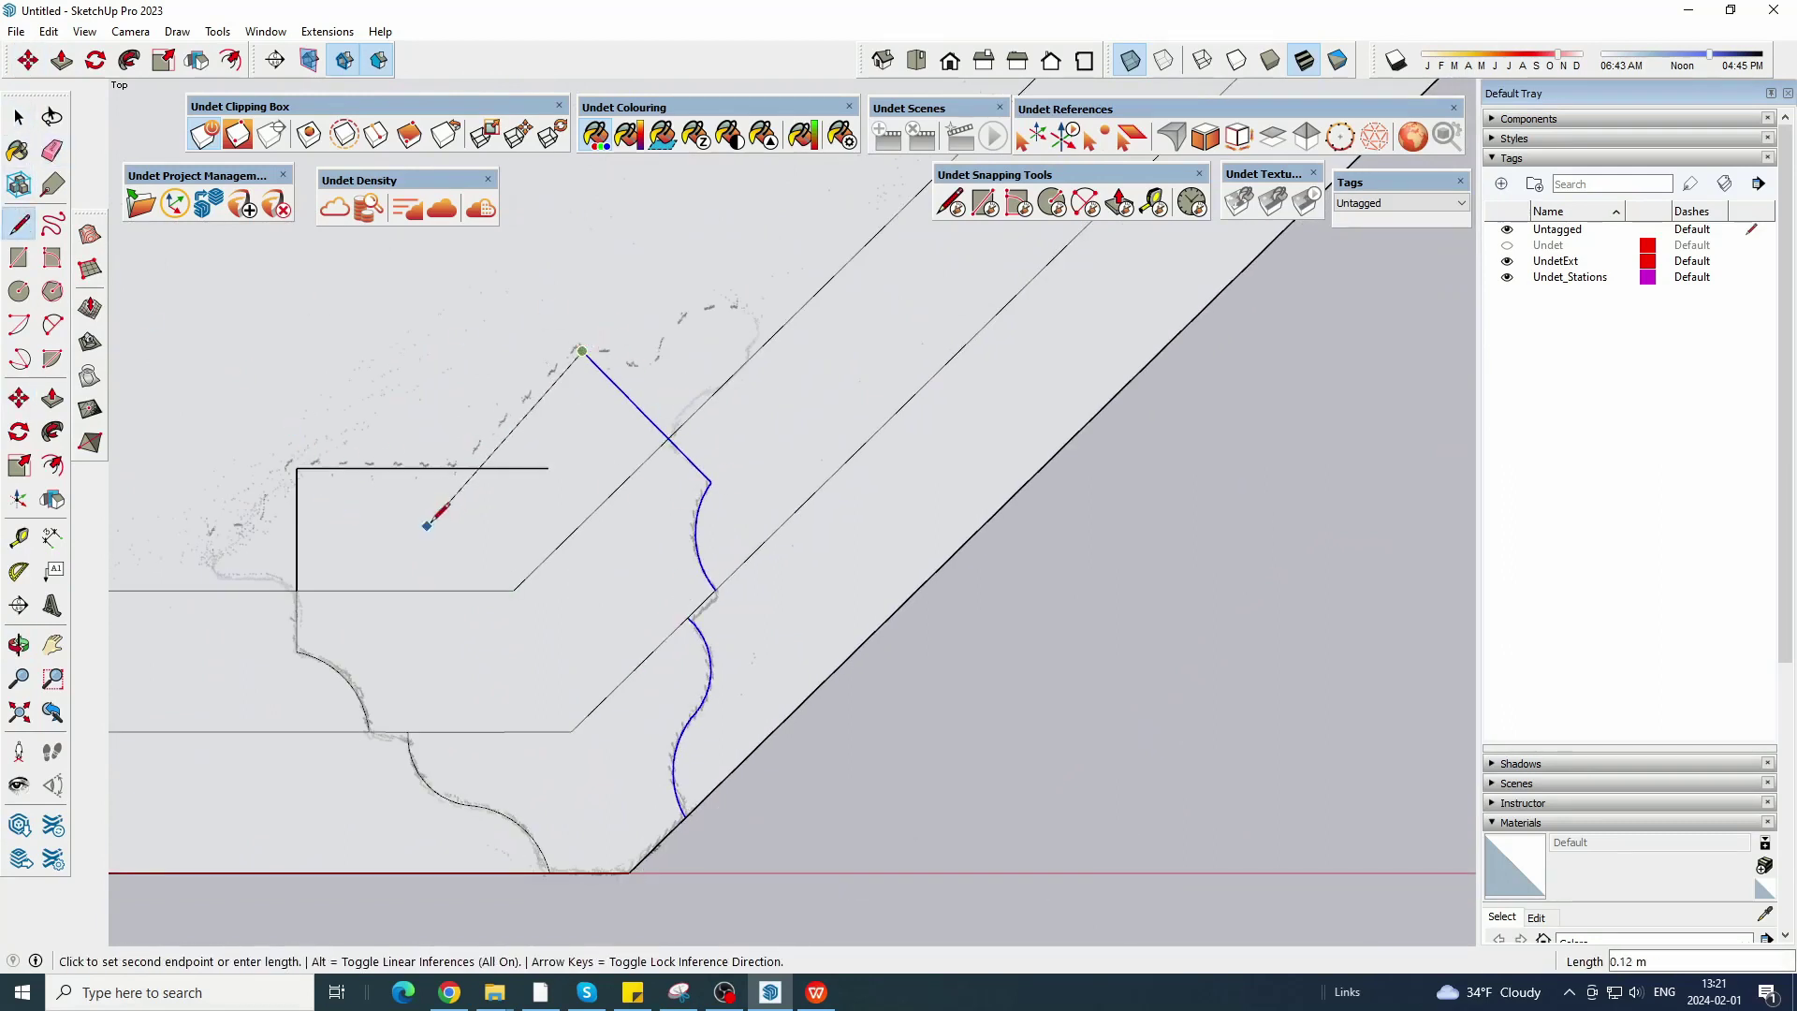
{"action": "key", "text": "space"}
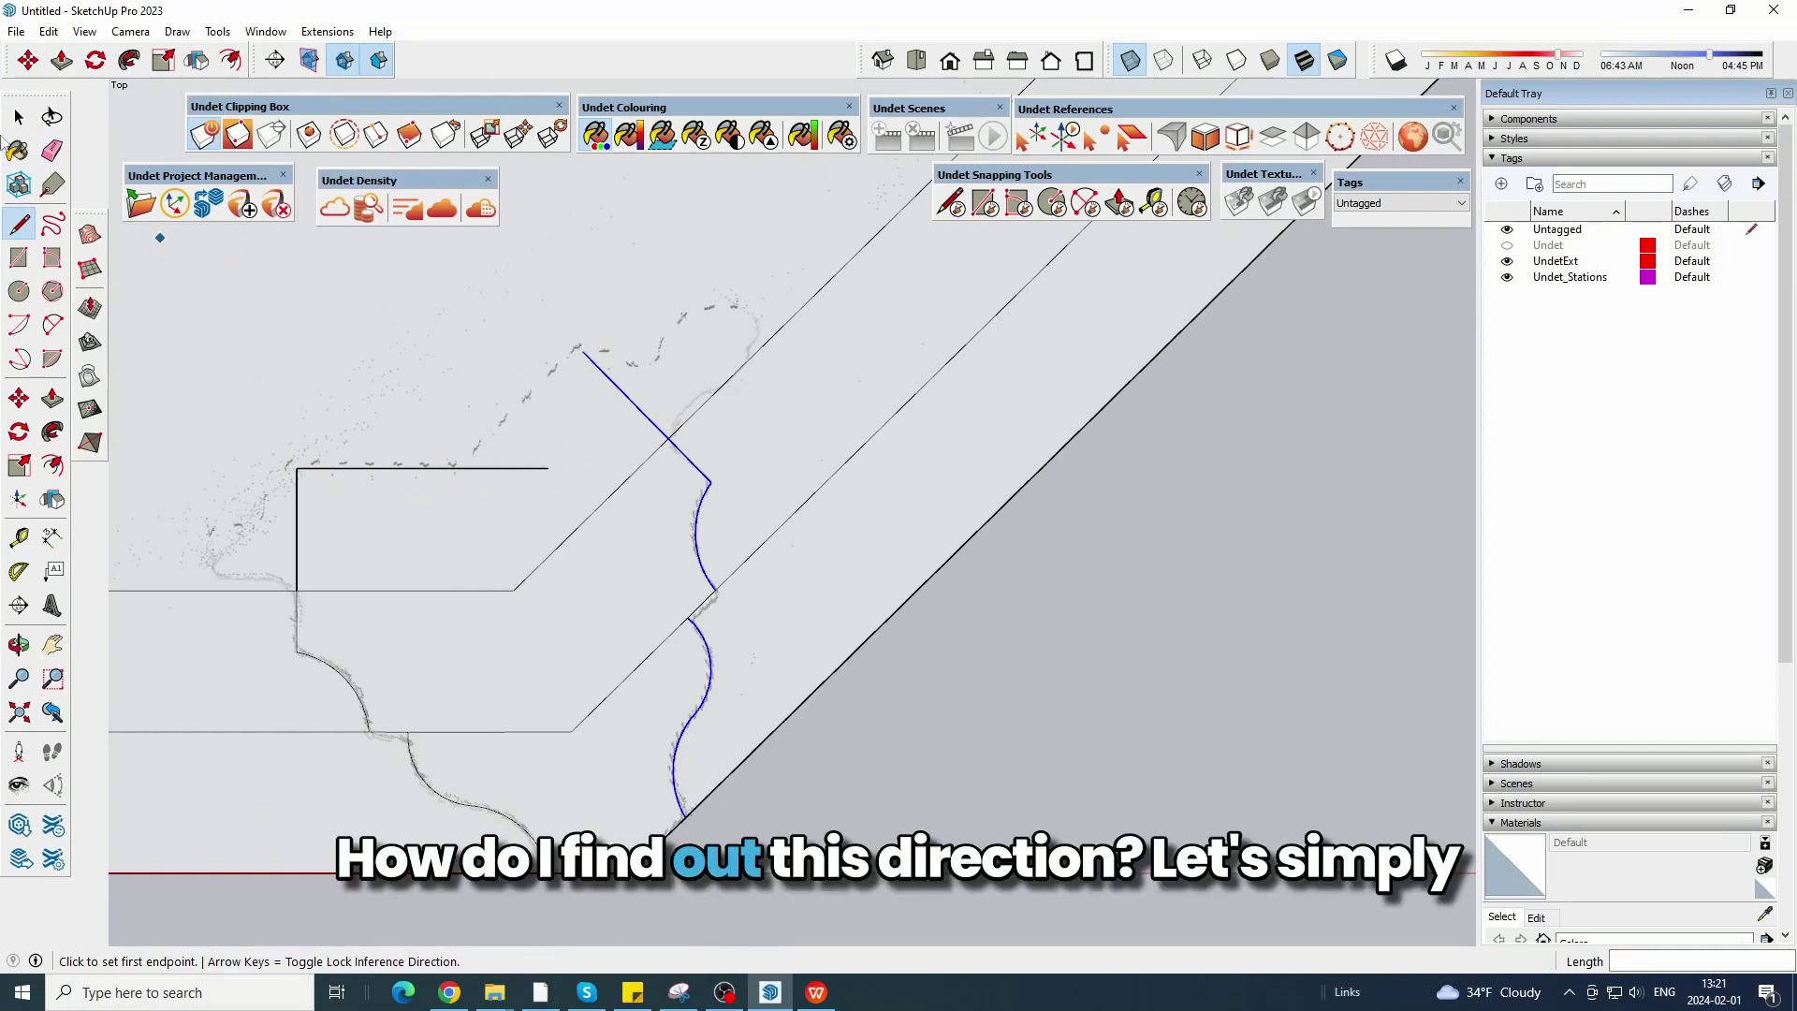
{"action": "left_click", "coordinate": [626, 481]}
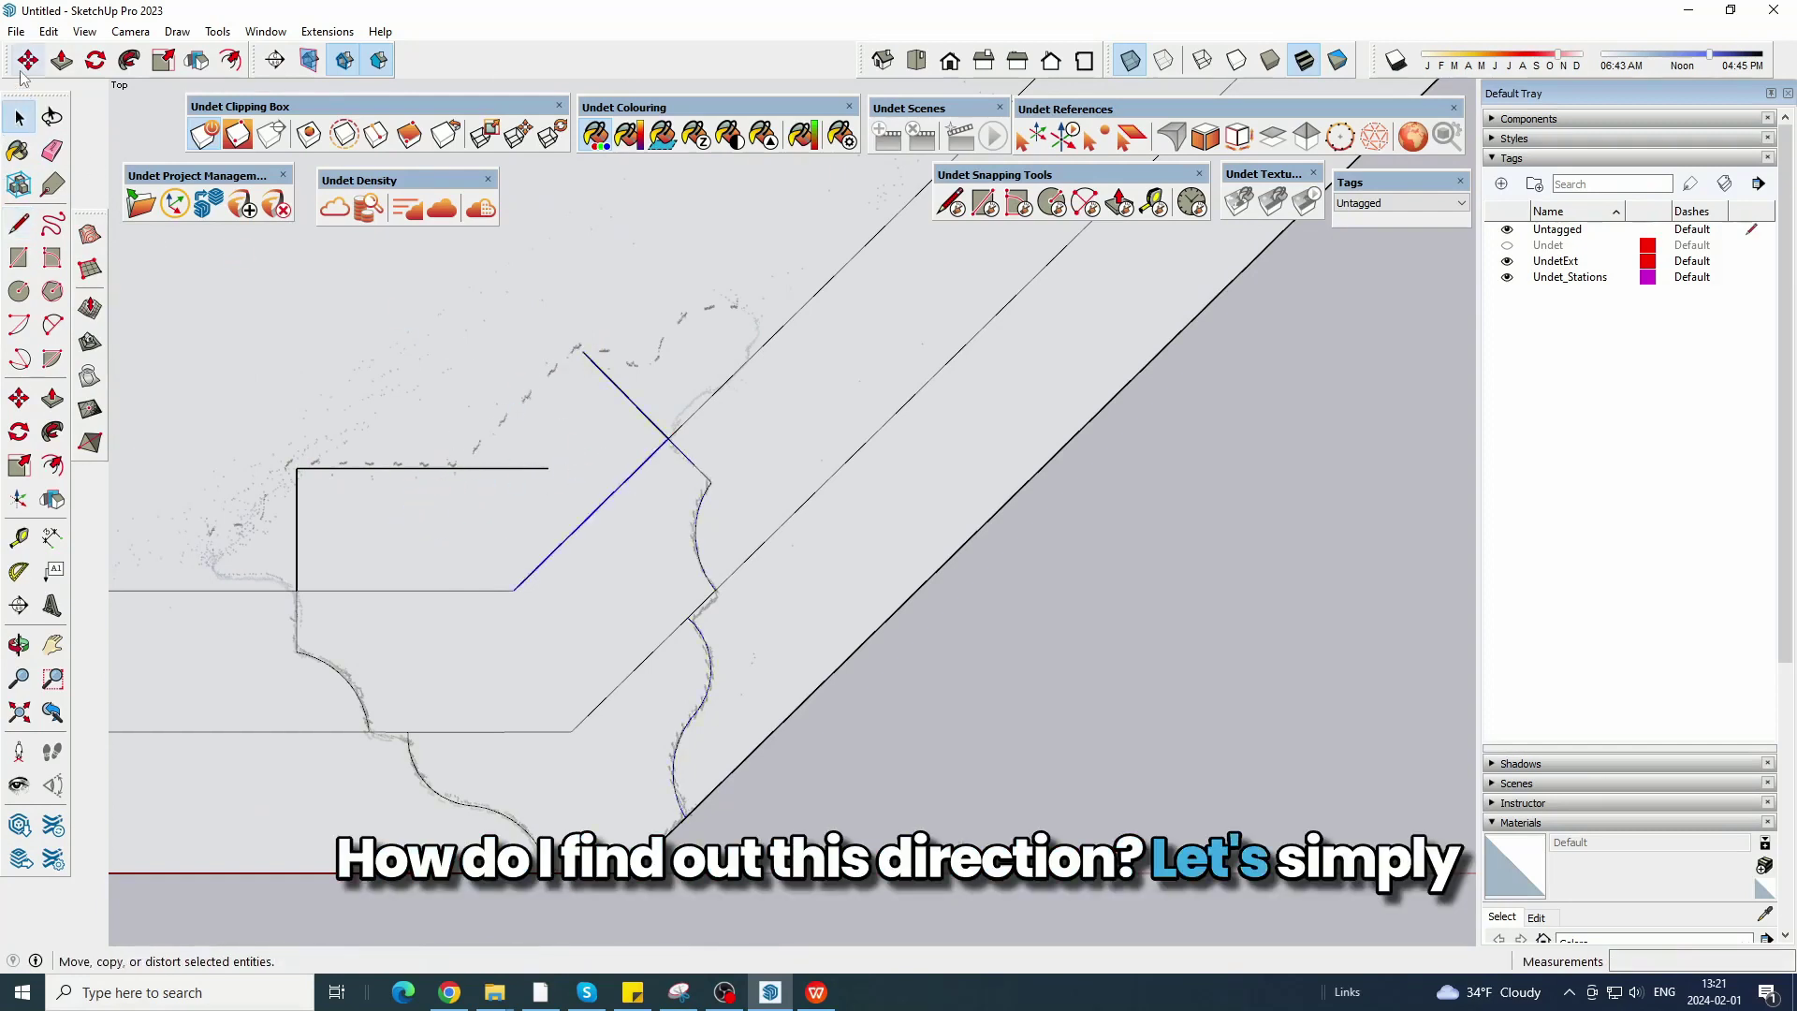
{"action": "left_click_drag", "start_coordinate": [510, 462], "coordinate": [446, 488]}
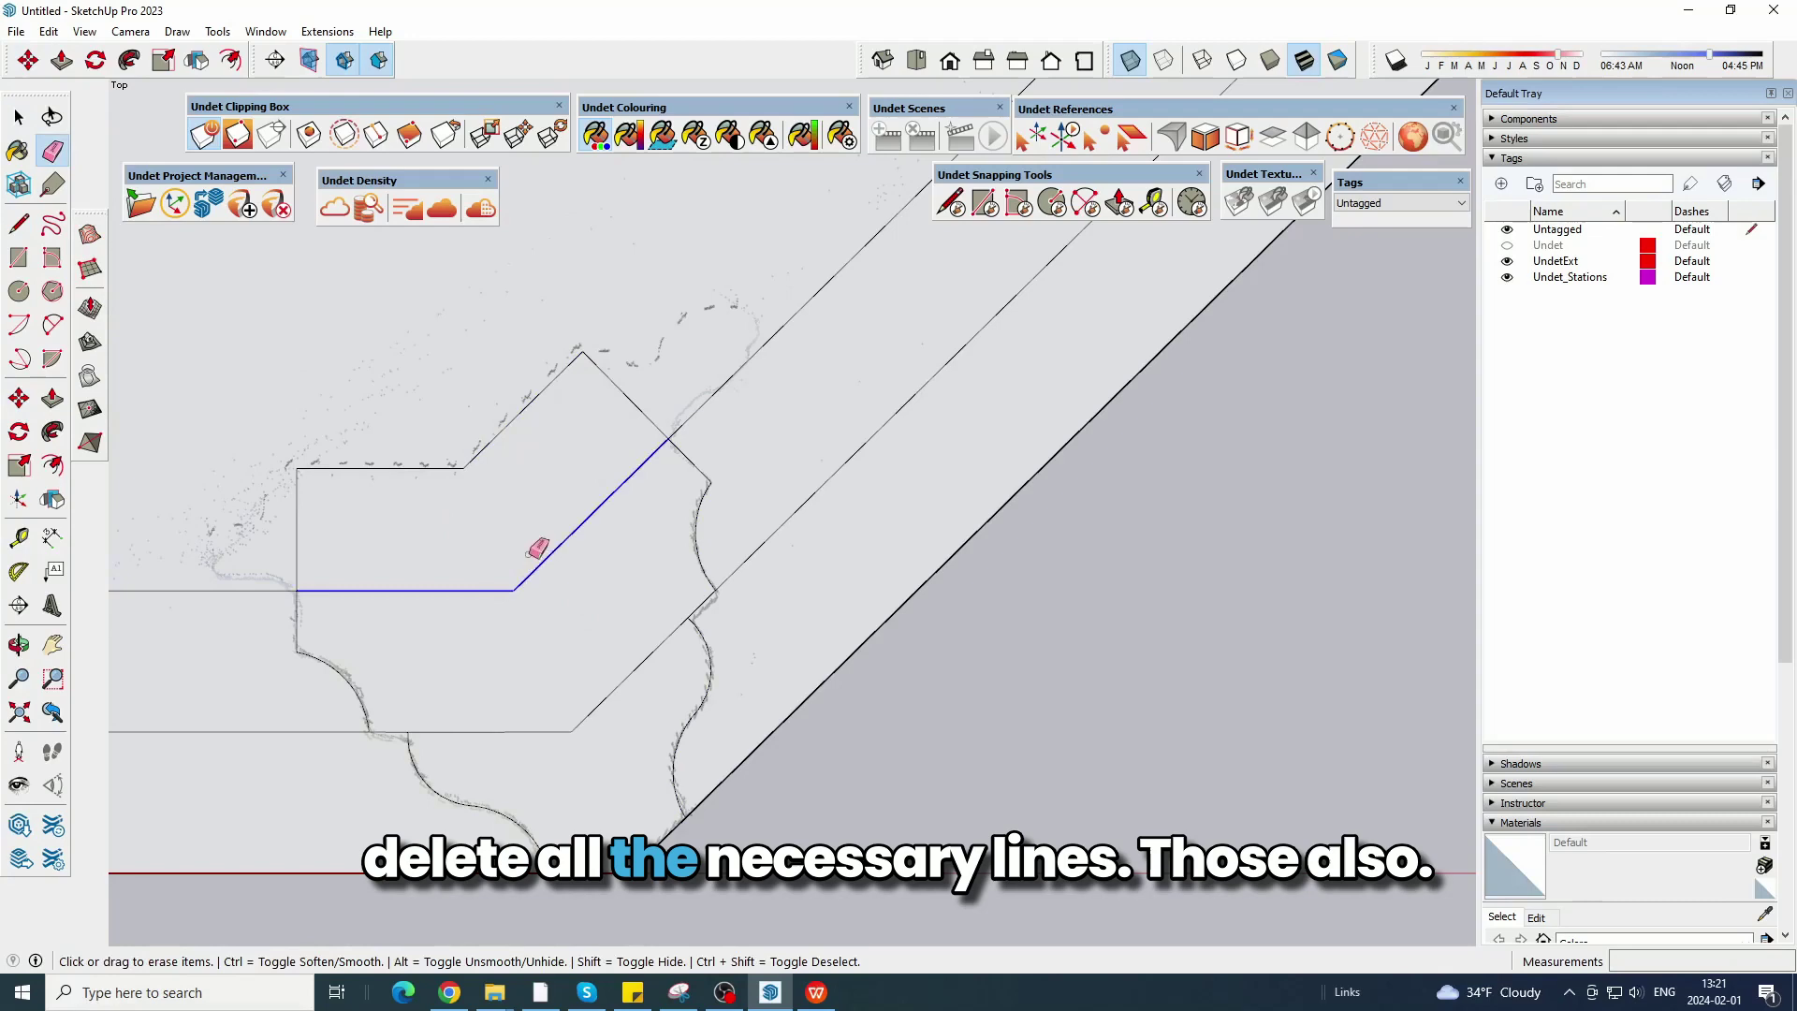
Erase the offset lines inside the right corner mullion and along the bay's front and slanted sides.
{"action": "left_click_drag", "start_coordinate": [529, 554], "coordinate": [531, 562]}
{"action": "mouse_move", "coordinate": [550, 713]}
{"action": "left_mouse_down"}
{"action": "mouse_move", "coordinate": [584, 739]}
{"action": "mouse_move", "coordinate": [613, 709]}
{"action": "left_mouse_up"}
{"action": "scroll", "coordinate": [971, 672], "scroll_direction": "down", "scroll_amount": 8}
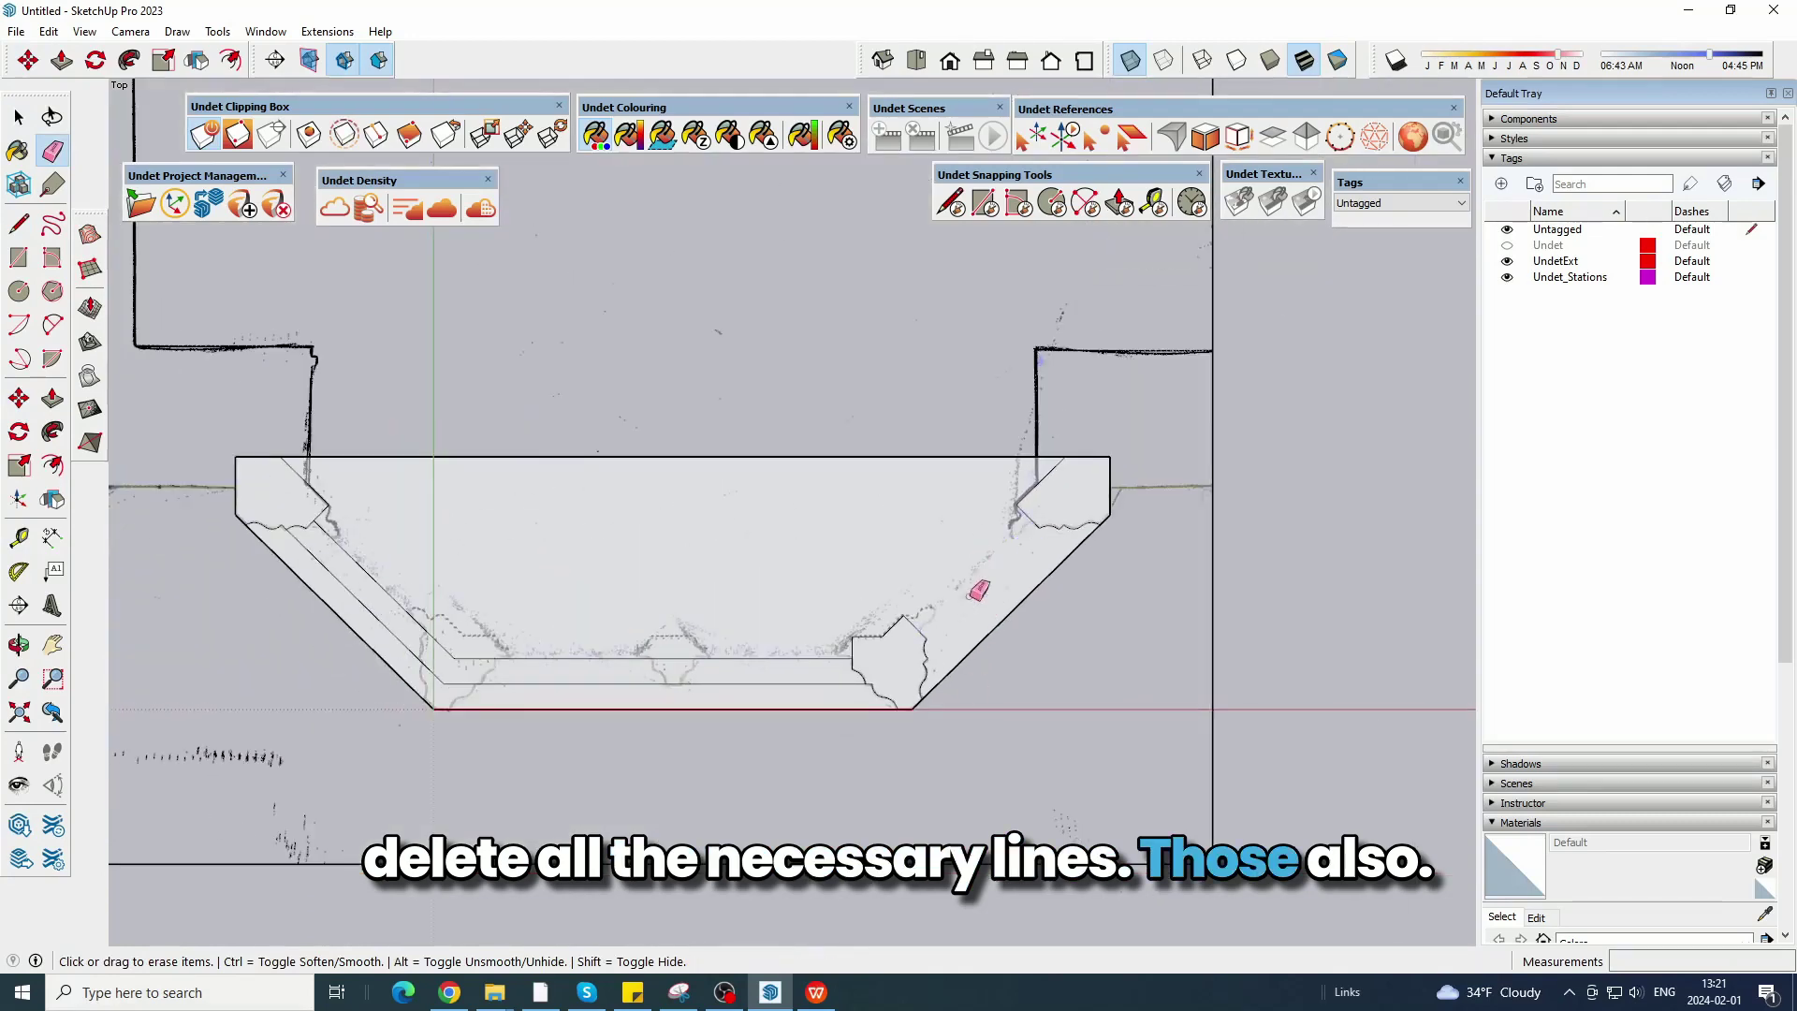
{"action": "scroll", "coordinate": [822, 694], "scroll_direction": "up", "scroll_amount": 2}
{"action": "scroll", "coordinate": [786, 694], "scroll_direction": "up", "scroll_amount": 3}
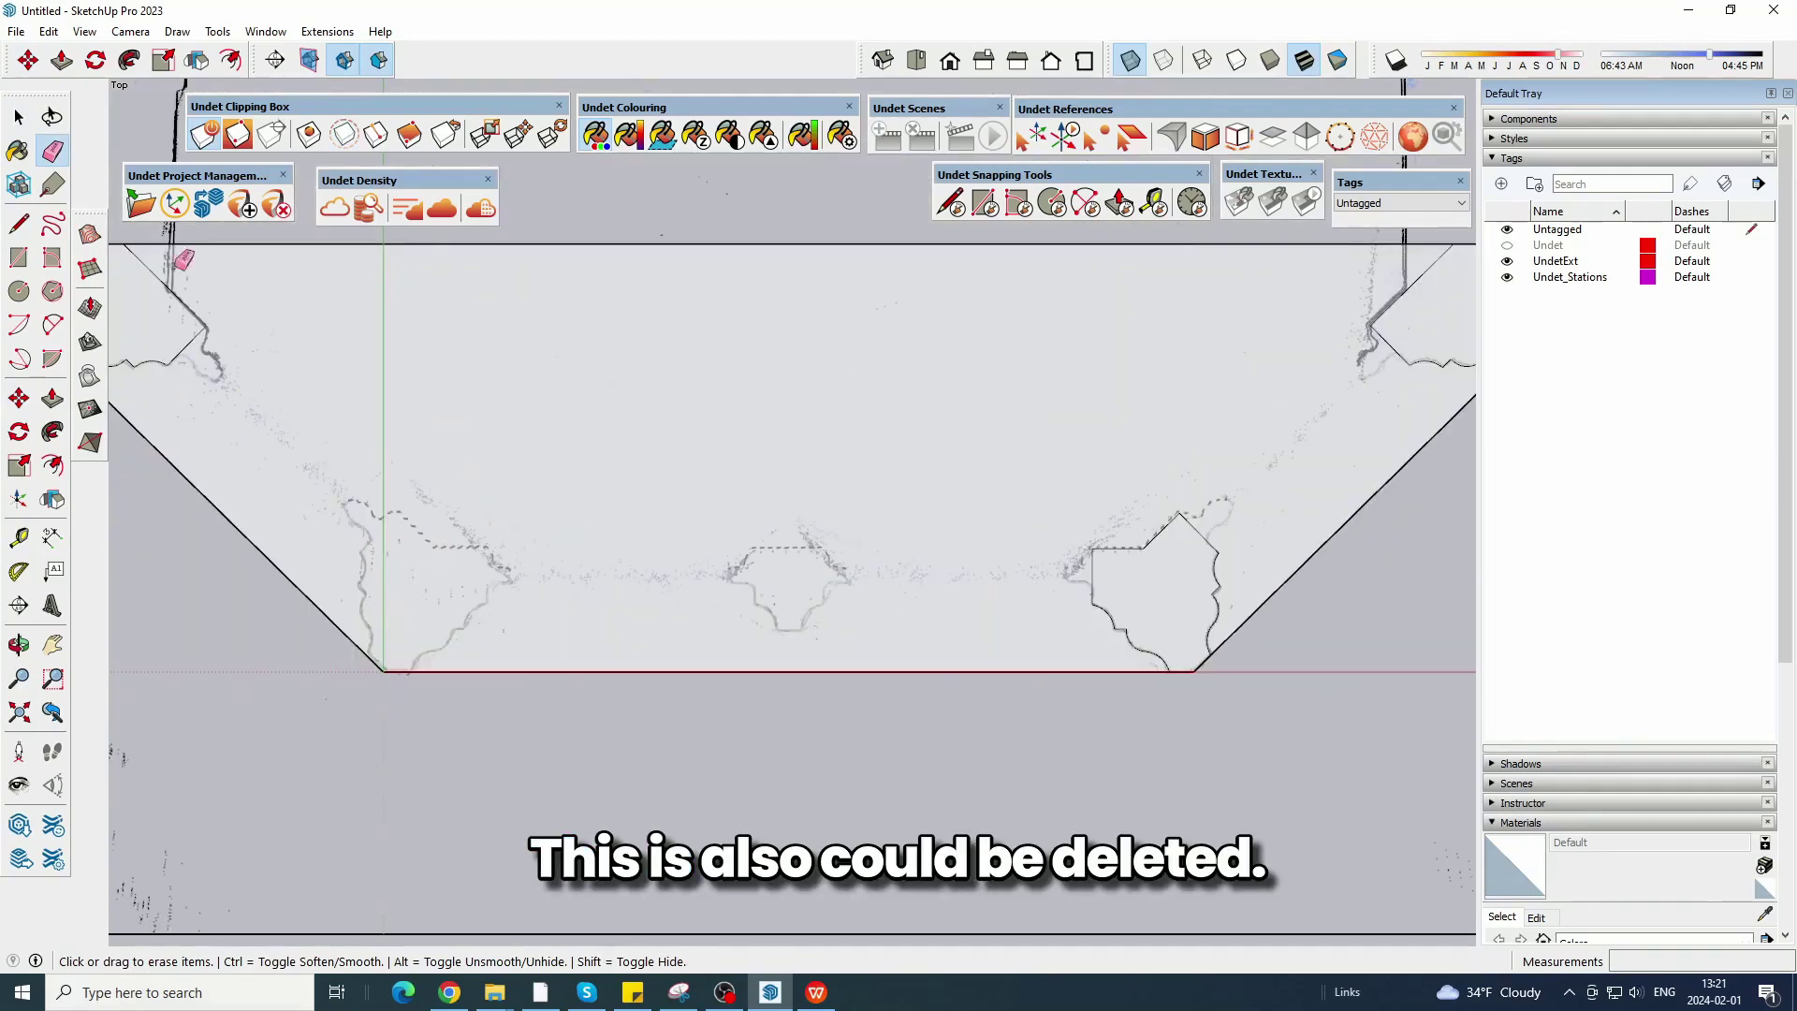
Copy the right corner mullion profile to open space beside the bay and mirror the copy left to right.
{"action": "left_click", "coordinate": [1191, 604]}
{"action": "scroll", "coordinate": [911, 482], "scroll_direction": "down", "scroll_amount": 2}
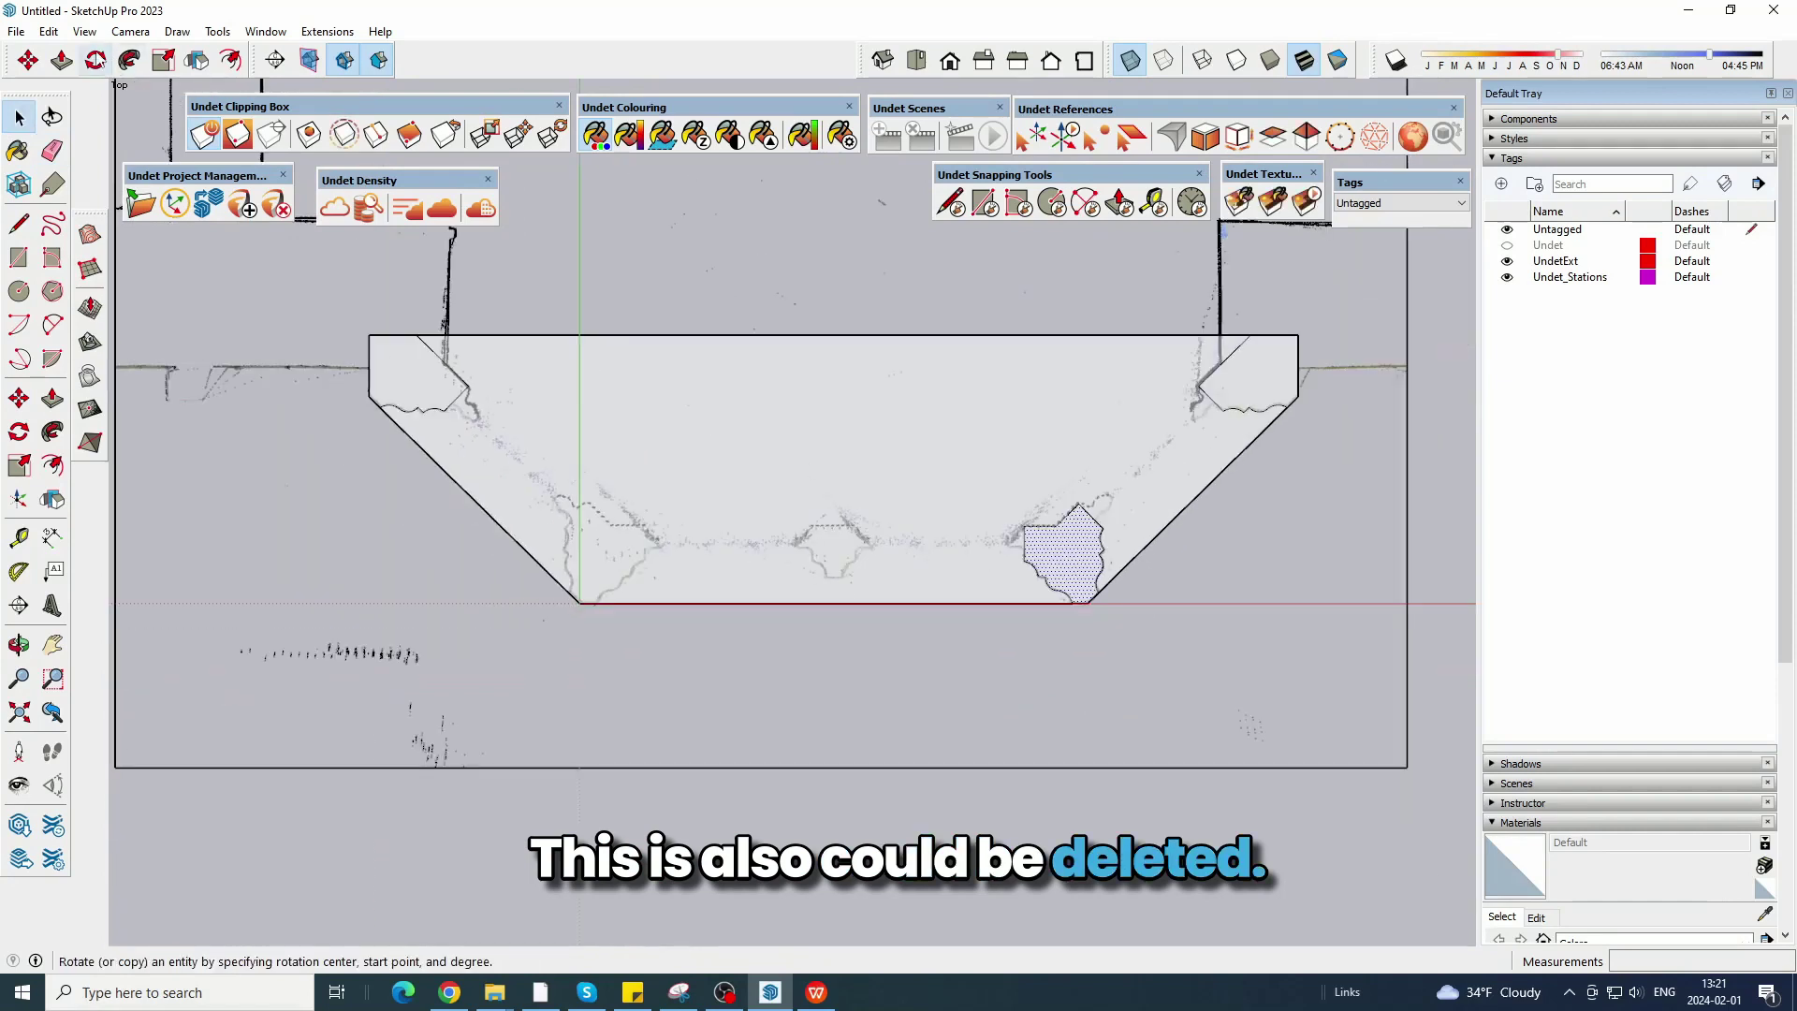
{"action": "left_click", "coordinate": [1177, 672]}
{"action": "key", "text": "ctrl"}
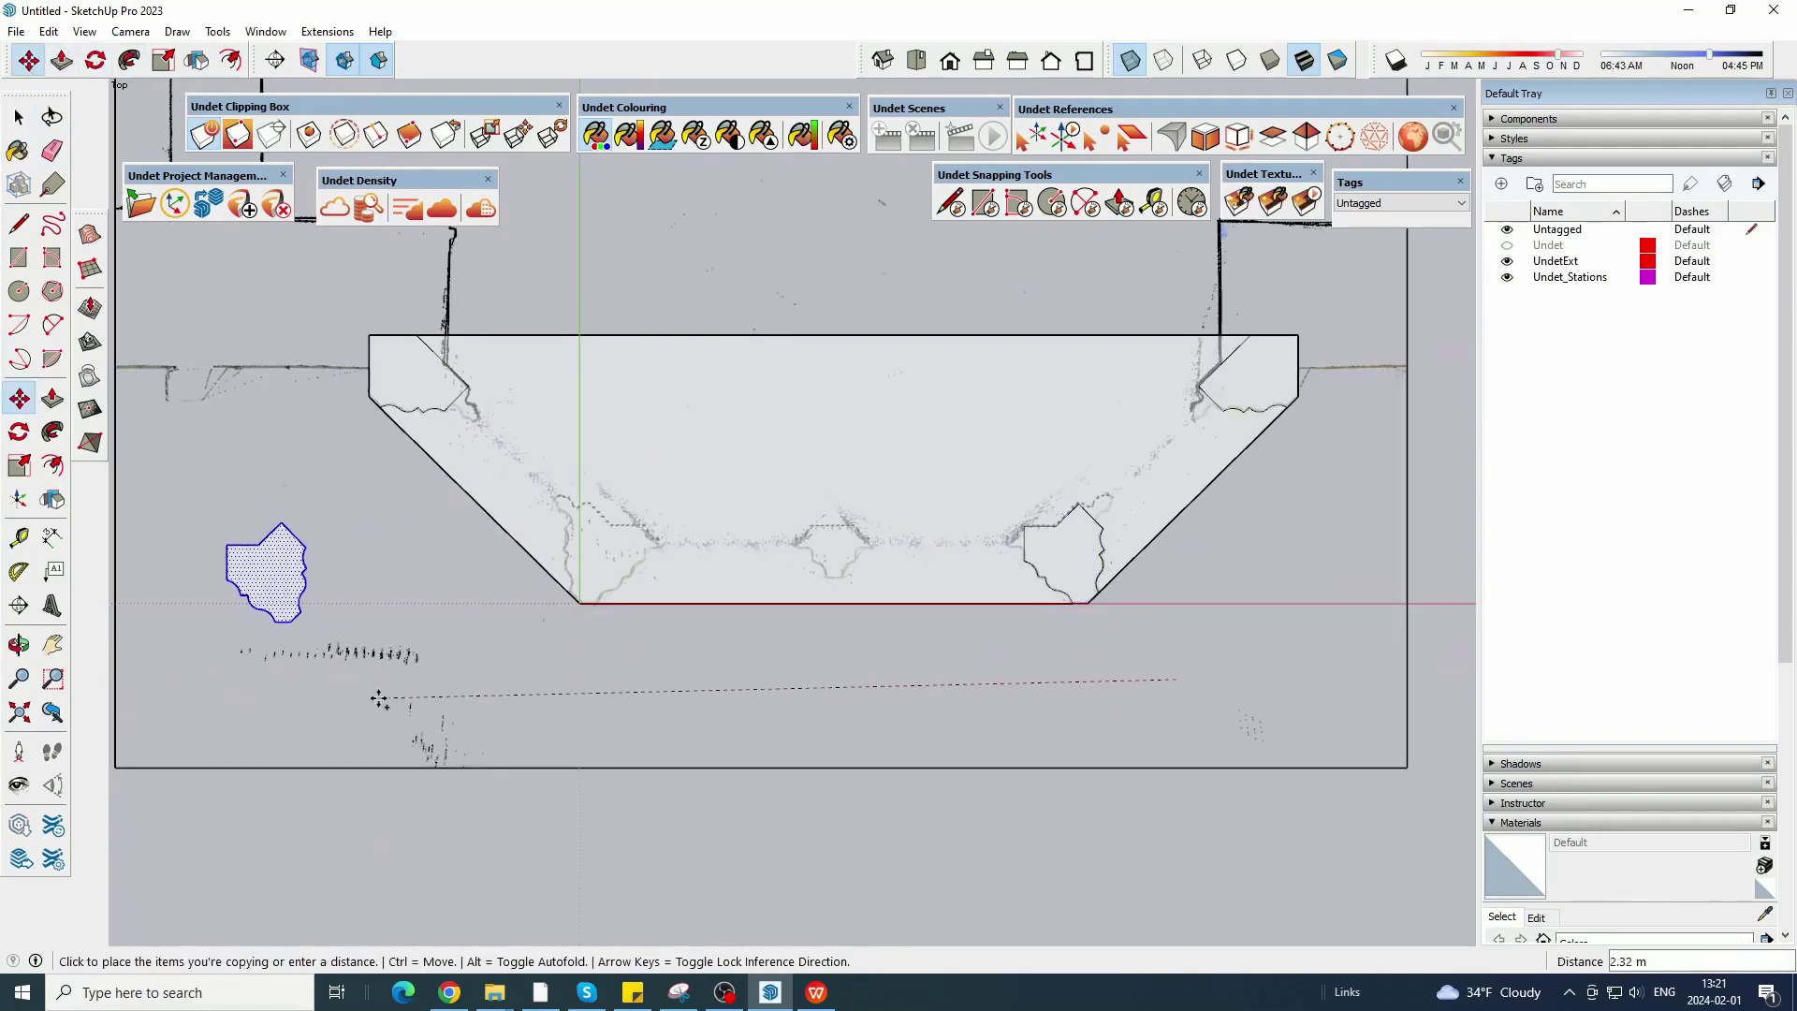
{"action": "left_click", "coordinate": [40, 491]}
{"action": "left_click", "coordinate": [314, 495]}
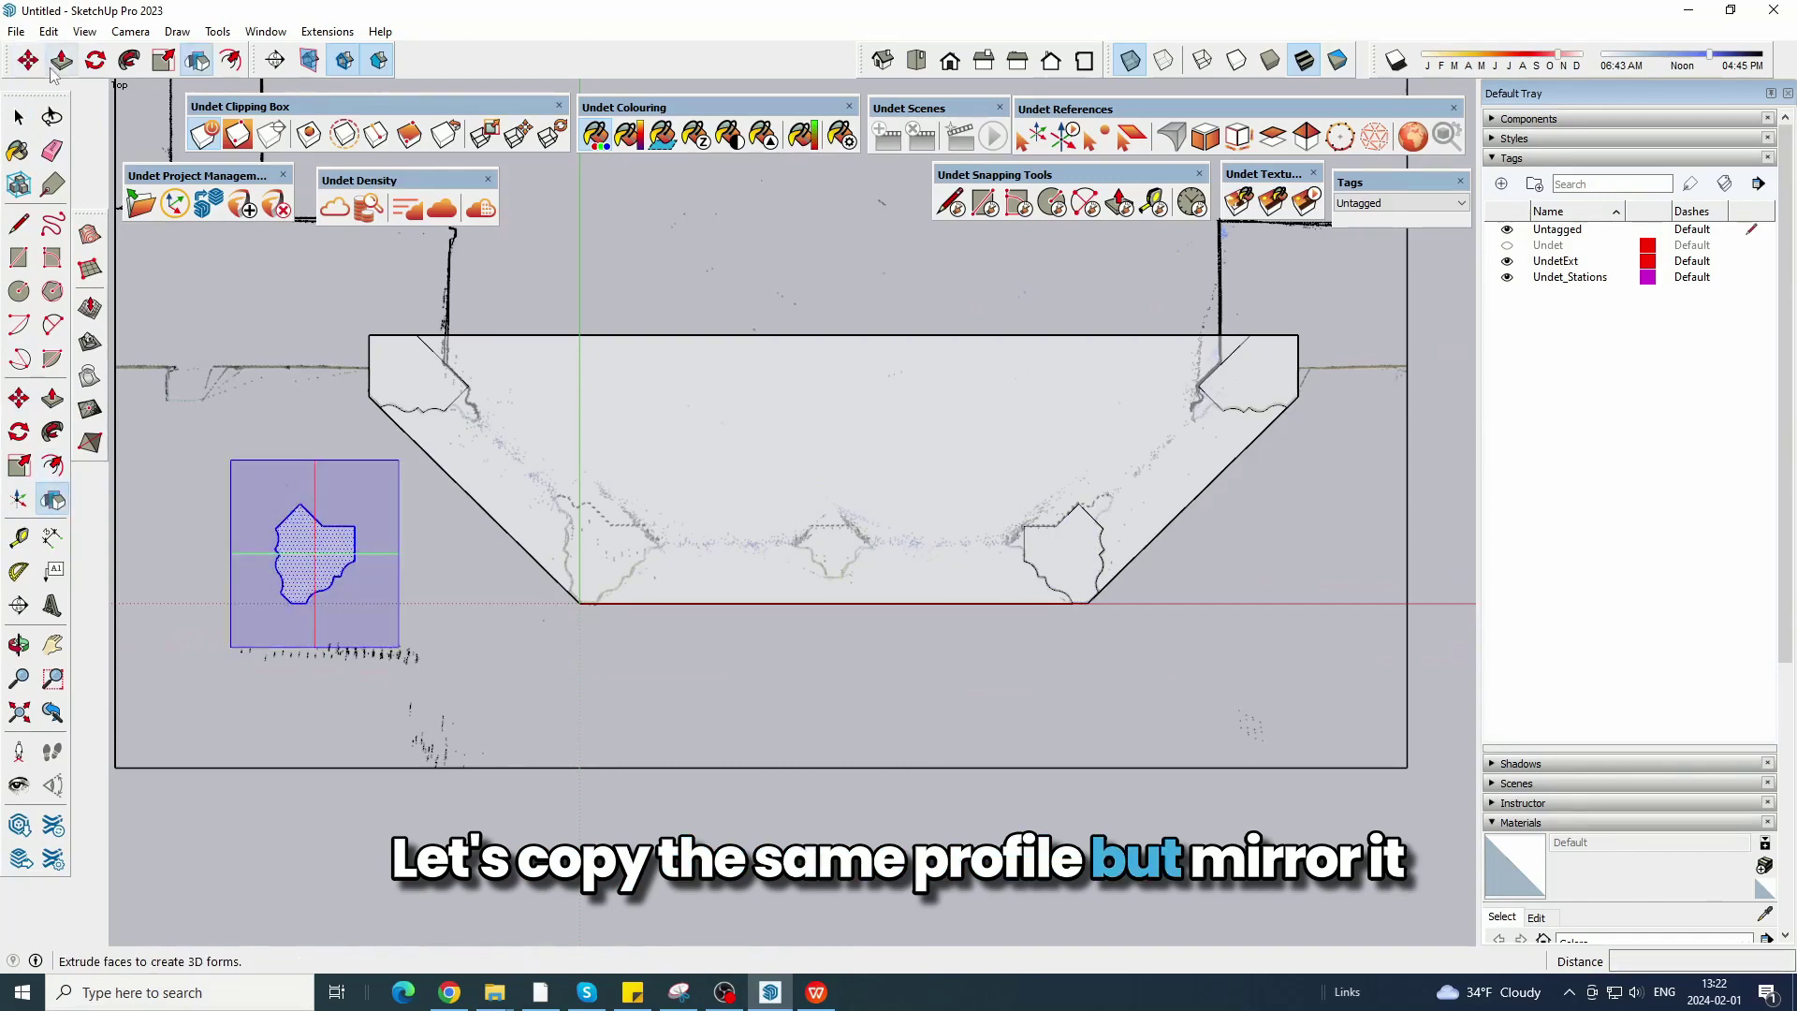
Move the mirrored mullion profile about 0.84 m so its outer tip meets the bay's left front corner.
{"action": "key", "text": "m"}
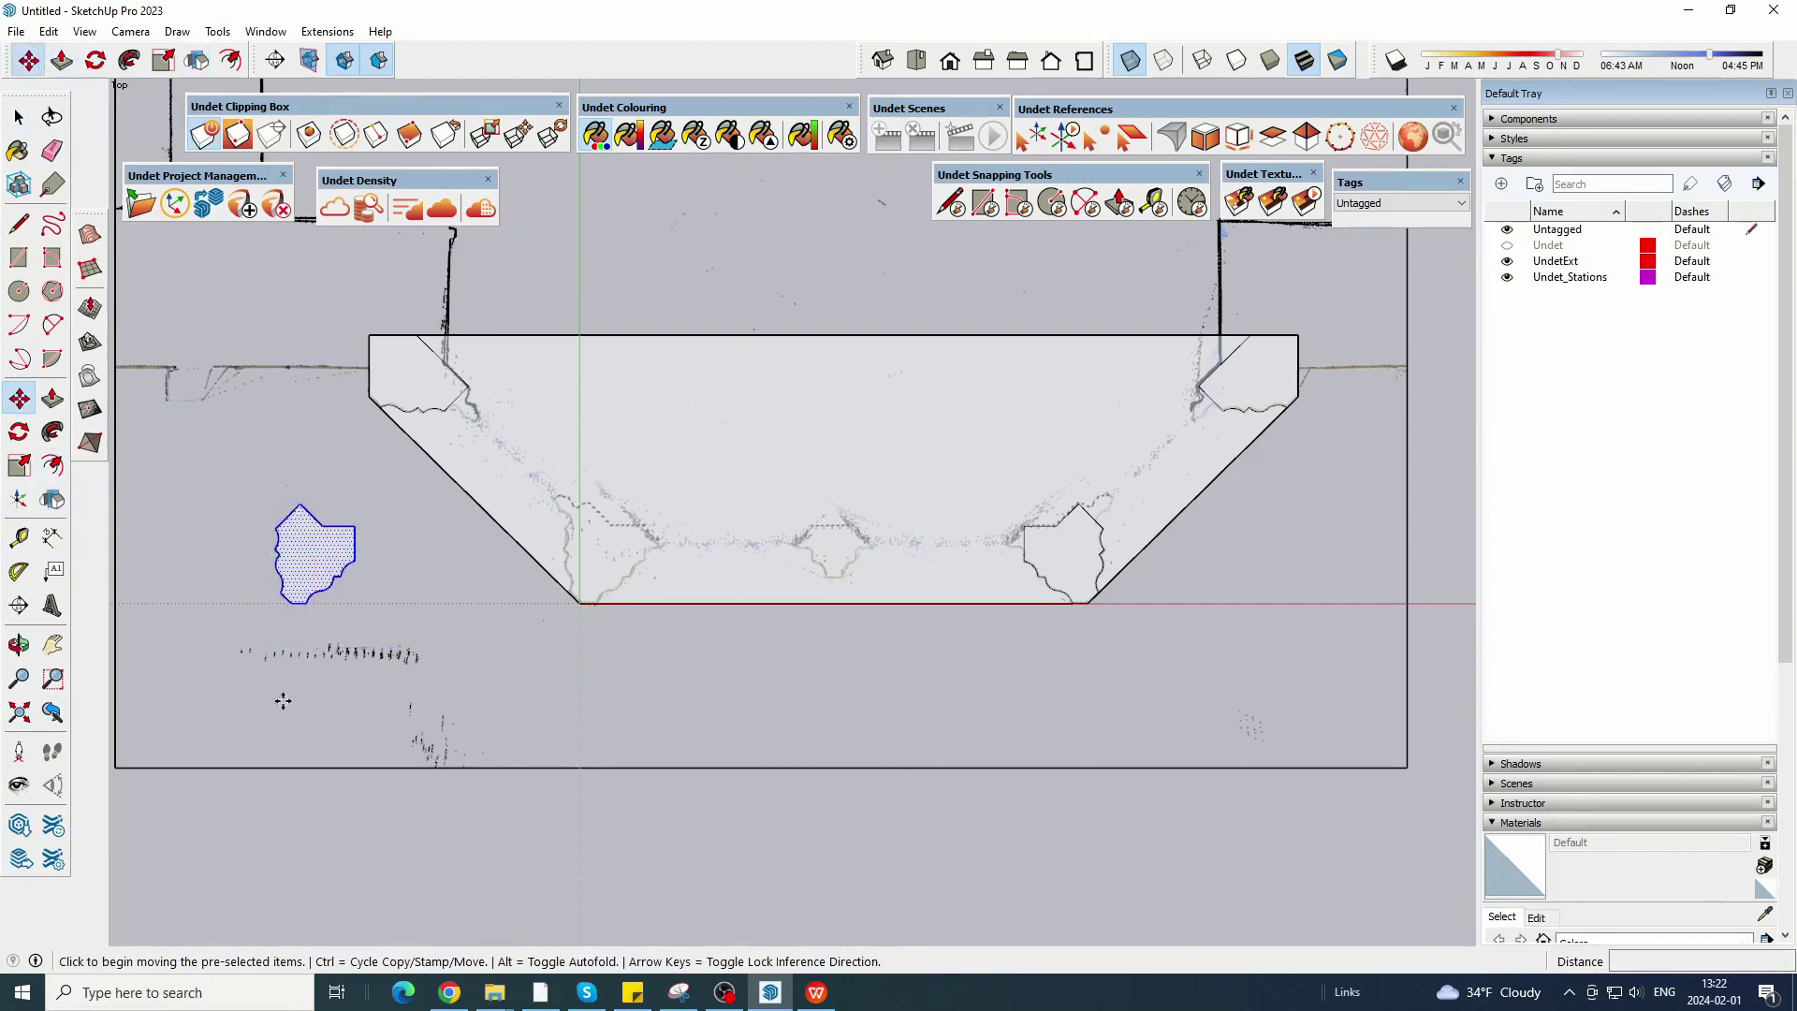
{"action": "scroll", "coordinate": [283, 701], "scroll_direction": "up", "scroll_amount": 2}
{"action": "left_click", "coordinate": [295, 554]}
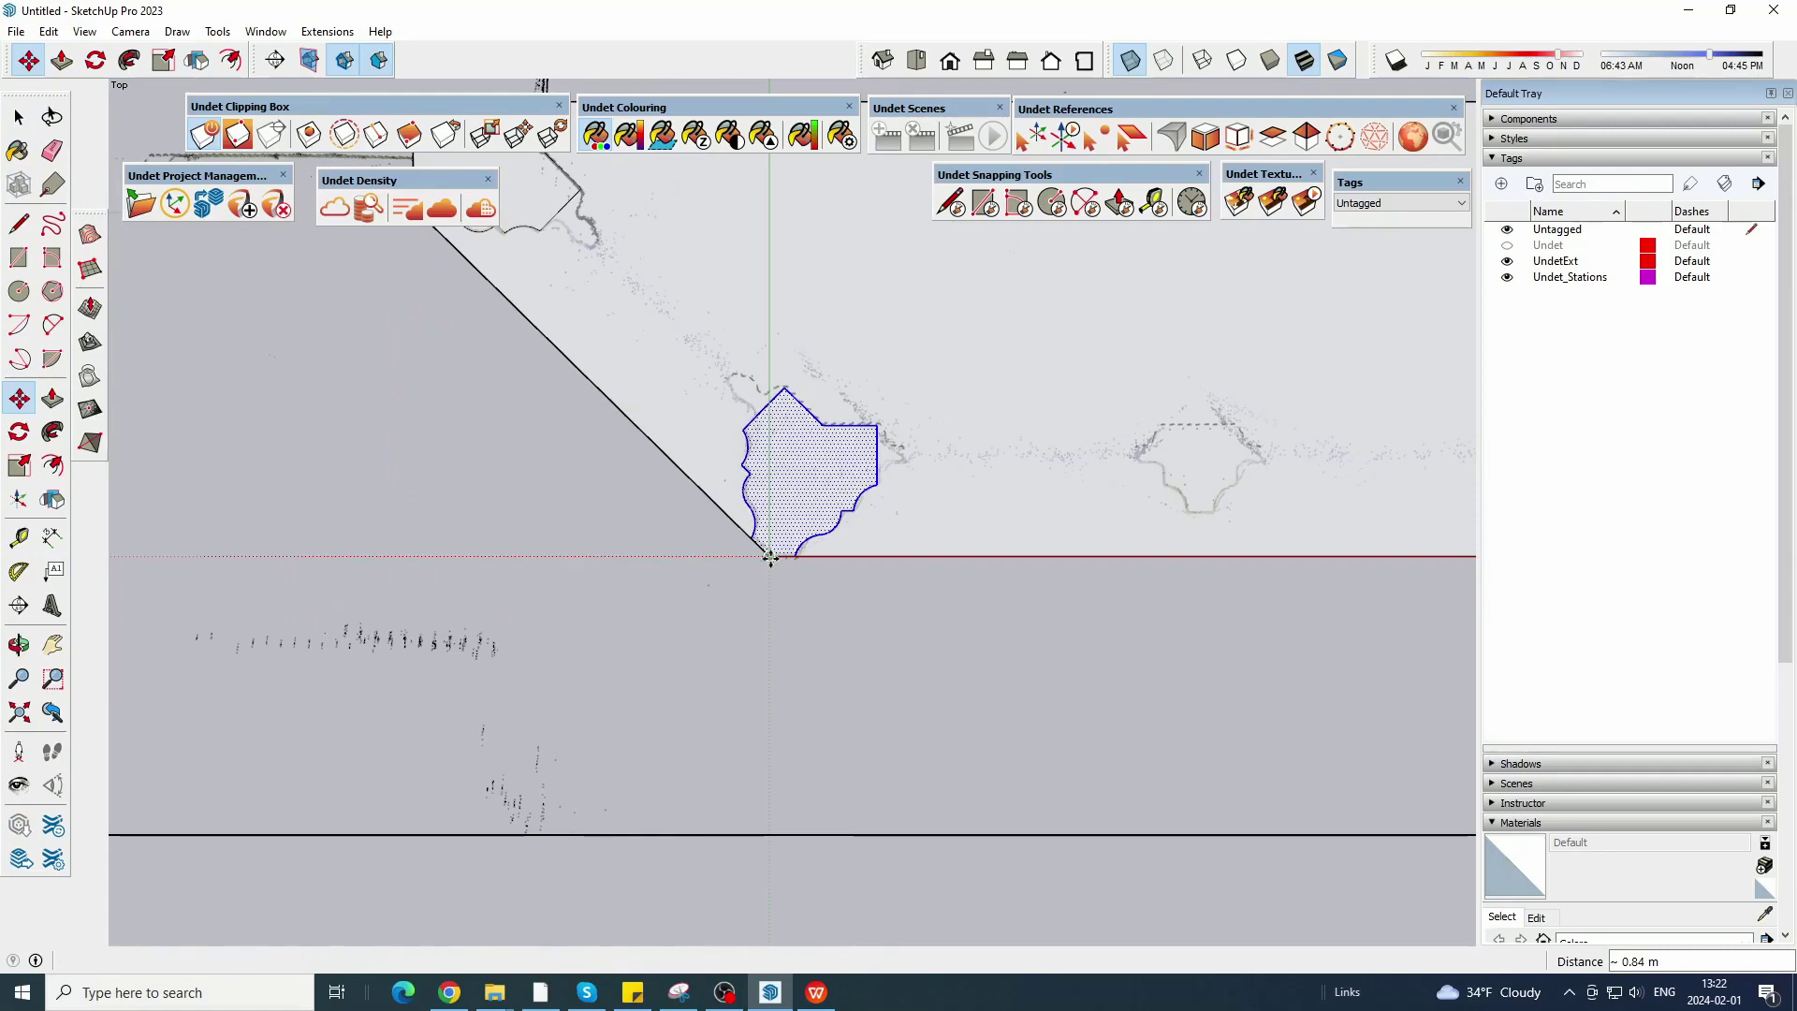
{"action": "left_click", "coordinate": [769, 556]}
{"action": "scroll", "coordinate": [769, 555], "scroll_direction": "down", "scroll_amount": 2}
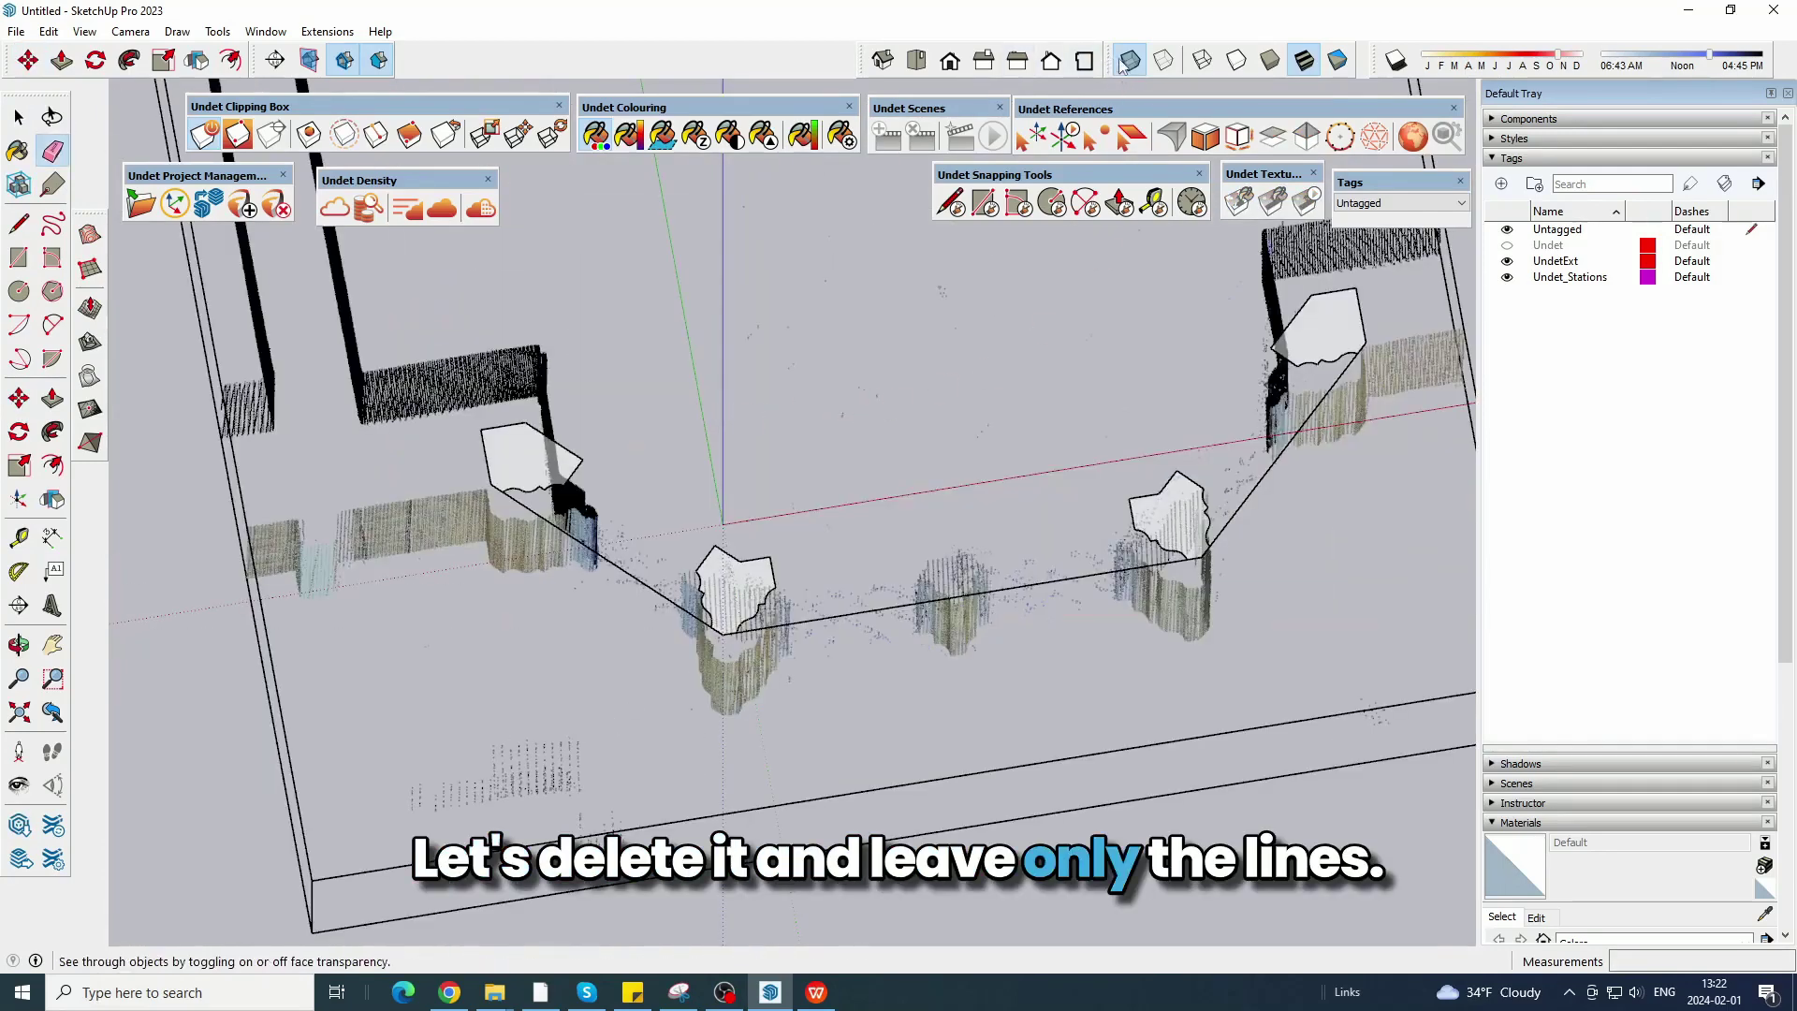
Turn off X-ray face transparency and view the four remaining profiles against the scan in 3D.
{"action": "left_click", "coordinate": [1125, 61]}
{"action": "scroll", "coordinate": [784, 383], "scroll_direction": "down", "scroll_amount": 2}
{"action": "middle_click_drag", "start_coordinate": [895, 597], "coordinate": [1056, 261]}
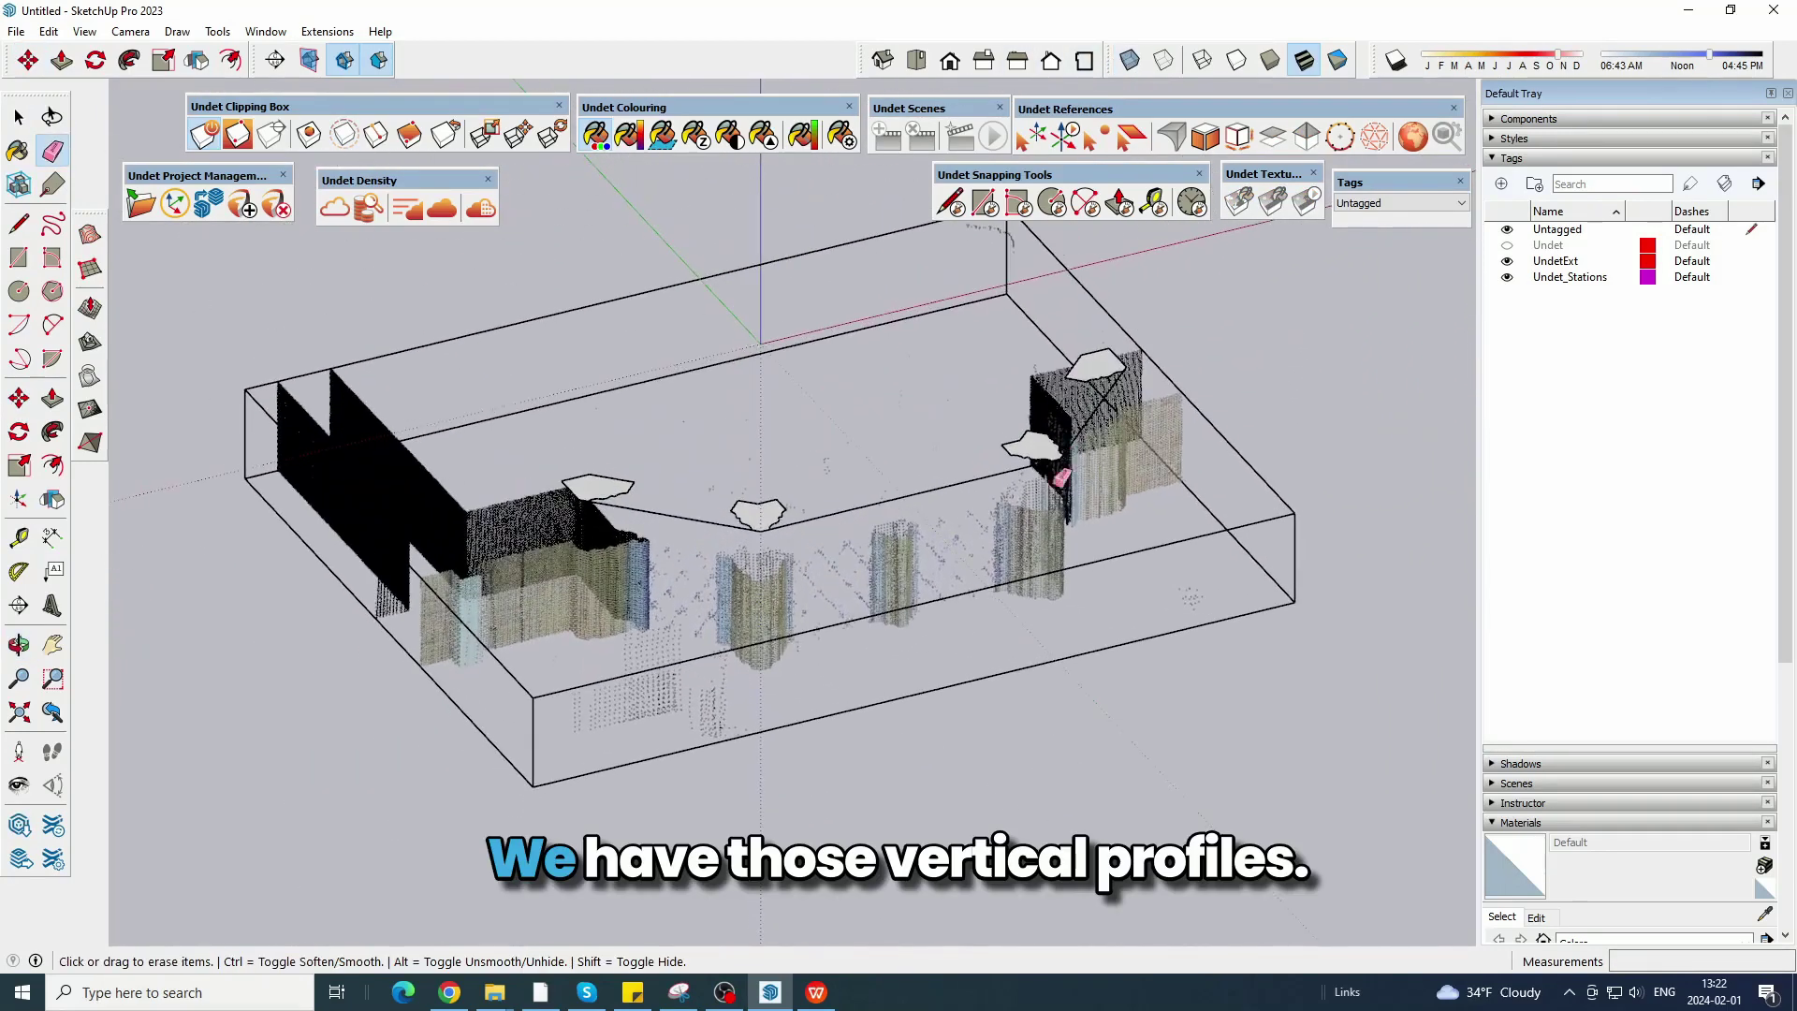
{"action": "mouse_move", "coordinate": [1229, 362]}
{"action": "middle_mouse_down"}
{"action": "mouse_move", "coordinate": [843, 490]}
{"action": "mouse_move", "coordinate": [946, 289]}
{"action": "middle_mouse_up"}
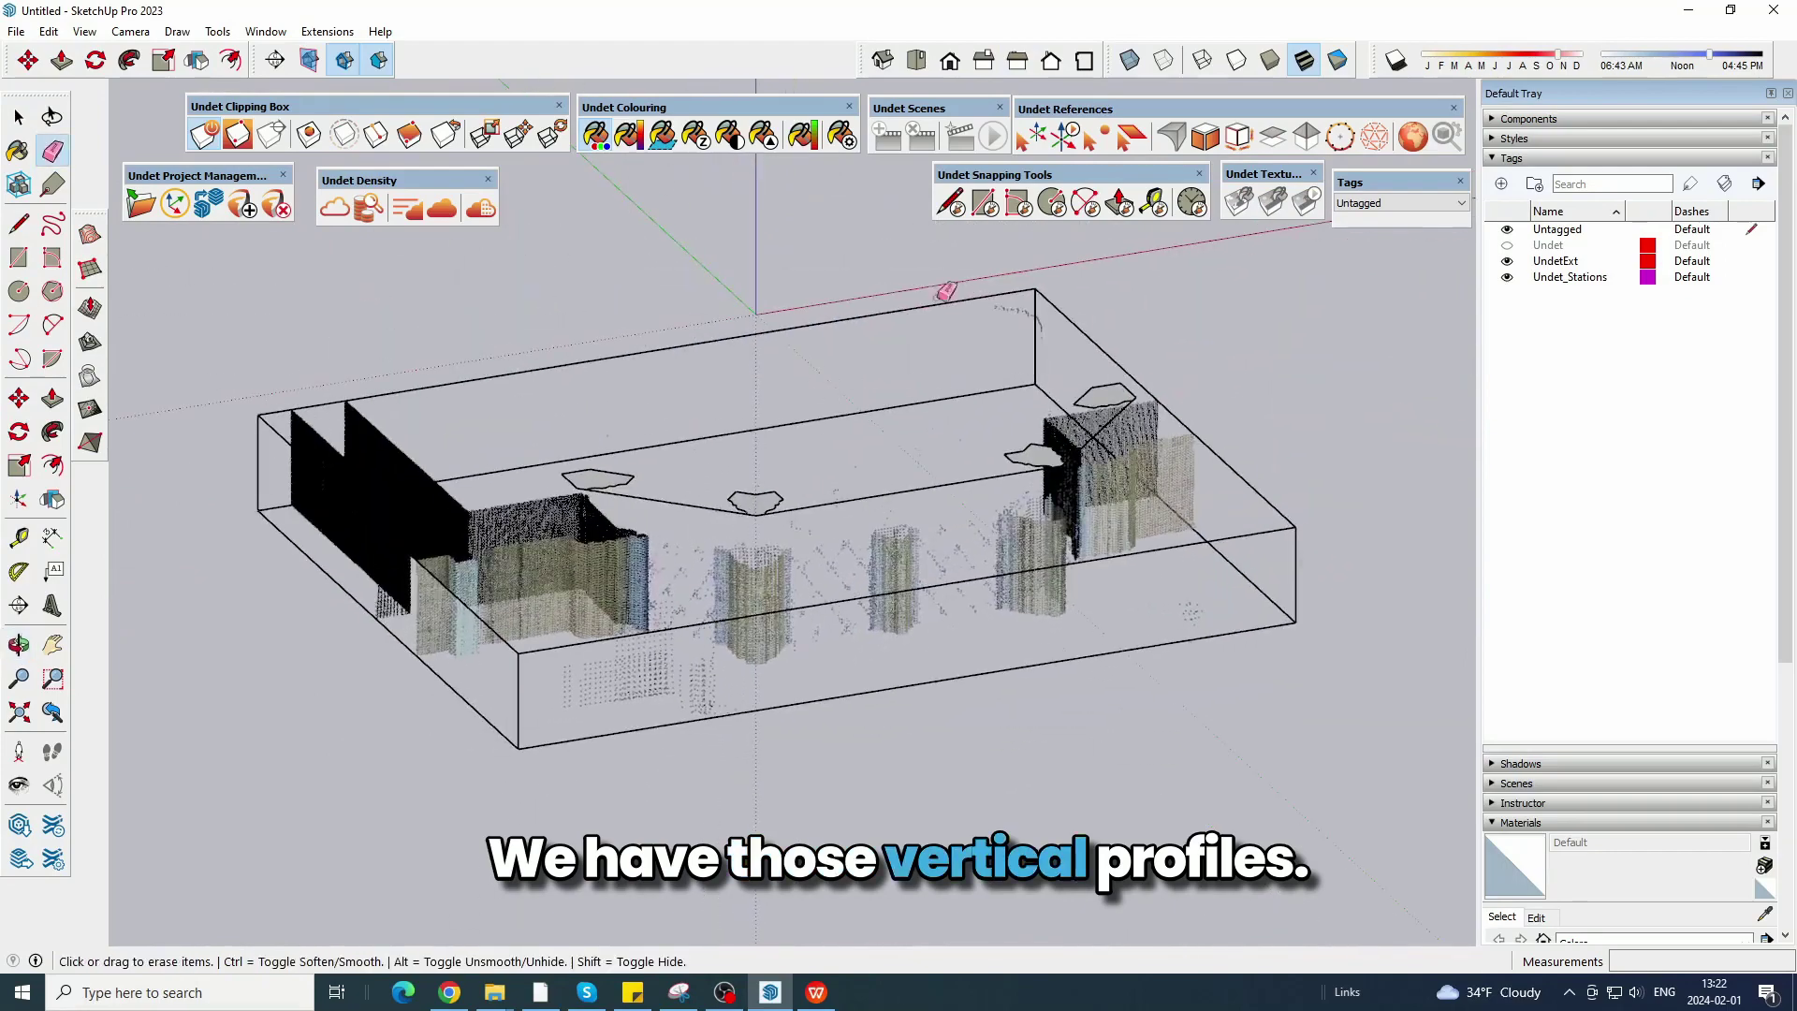
{"action": "middle_click_drag", "start_coordinate": [967, 413], "coordinate": [859, 375]}
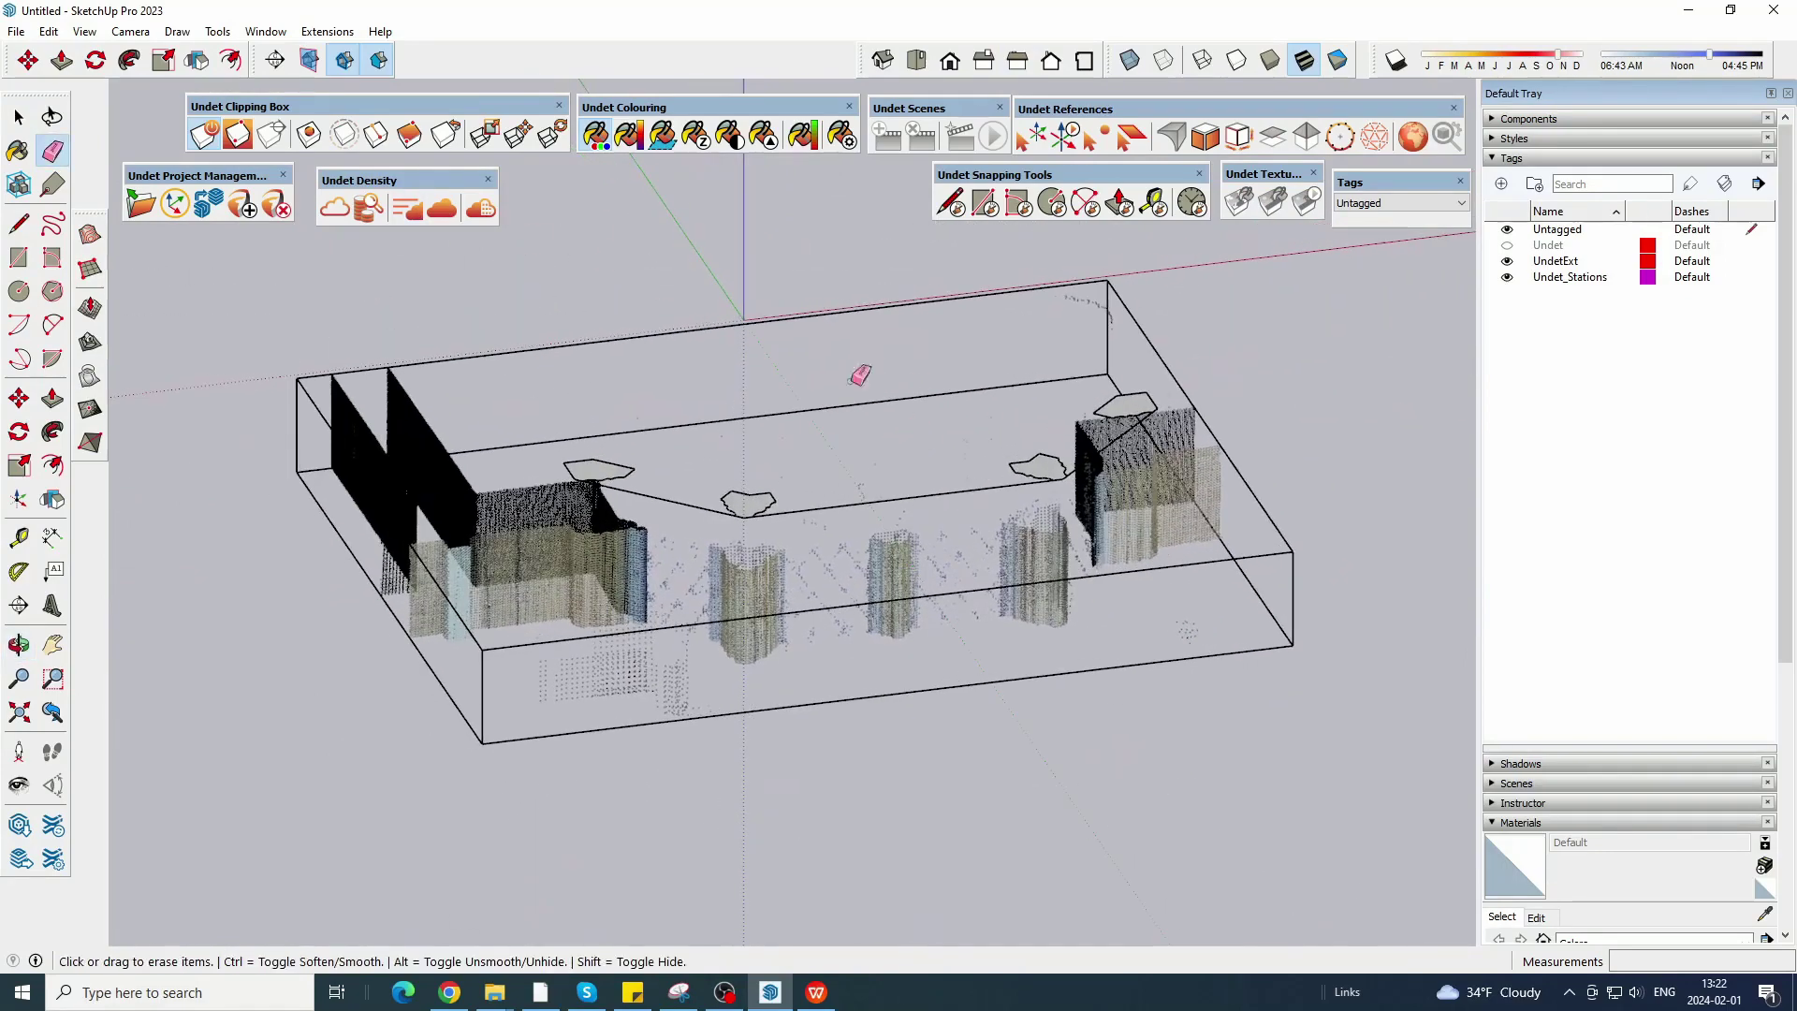
Enlarge the clipping box vertically to expose the full height of the scanned bay window.
{"action": "key", "text": "s"}
{"action": "left_click", "coordinate": [795, 465]}
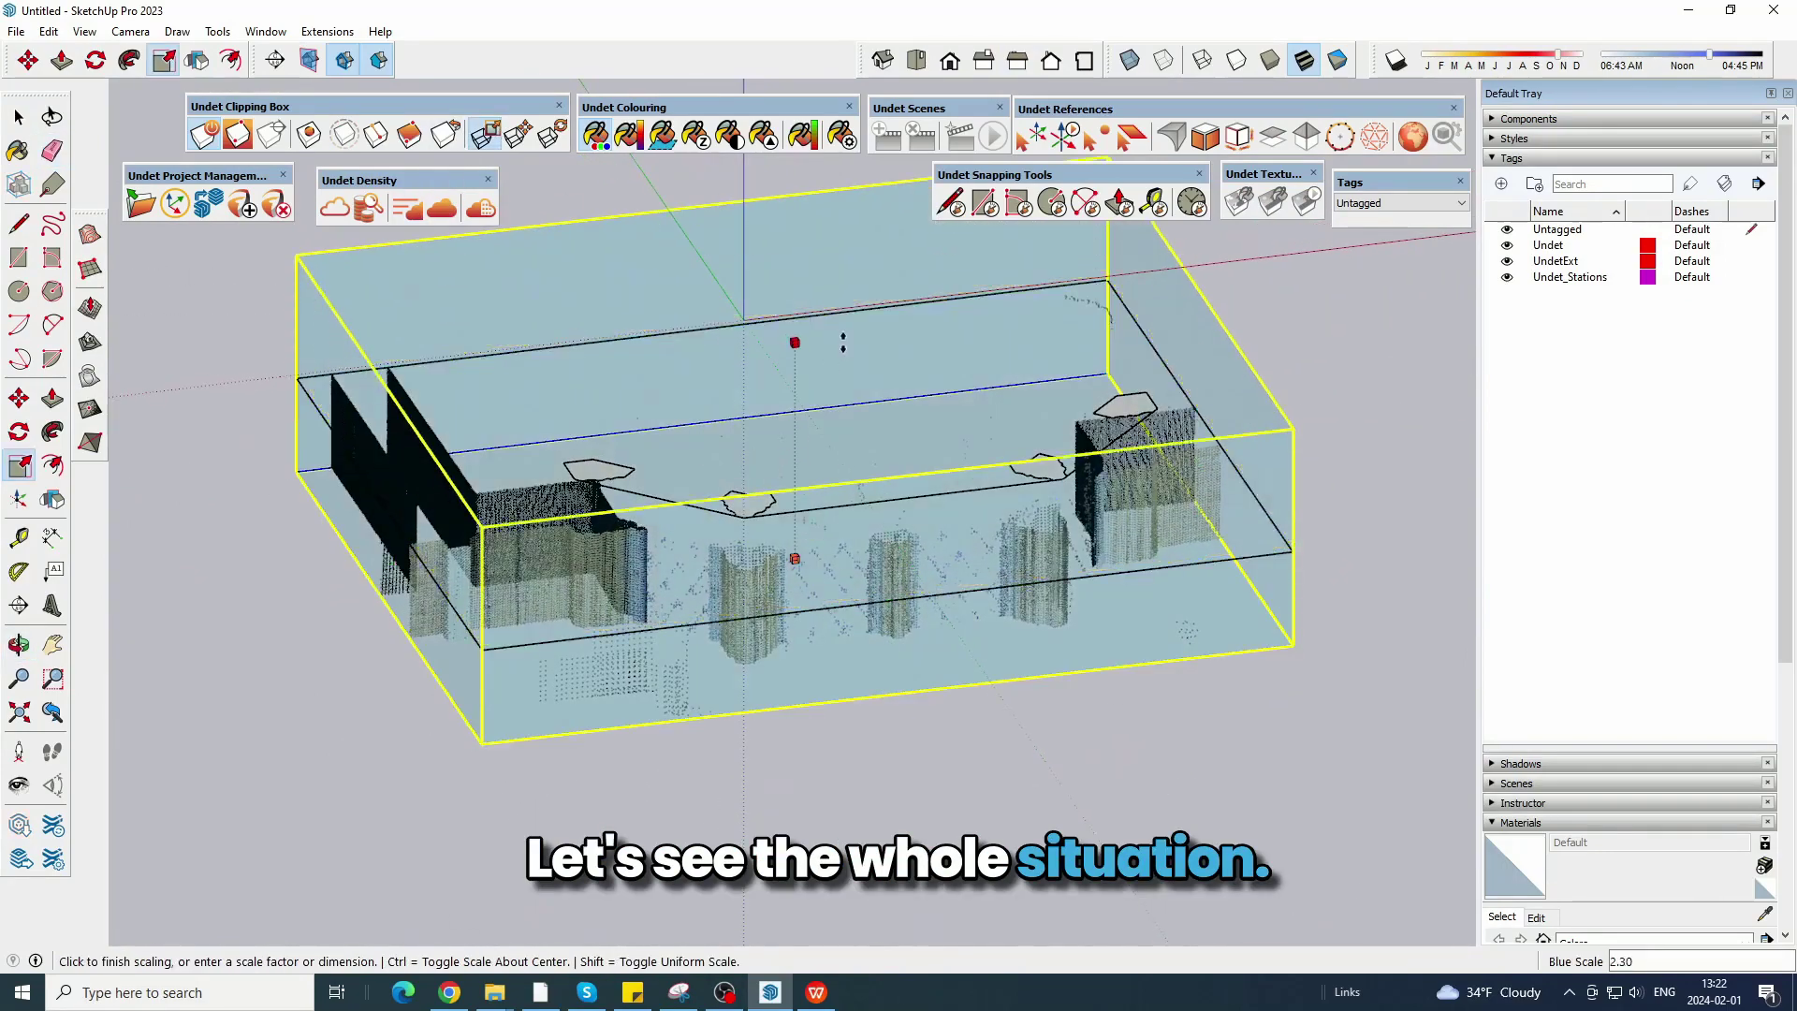
{"action": "left_click", "coordinate": [859, 357]}
{"action": "middle_click_drag", "start_coordinate": [835, 591], "coordinate": [902, 542]}
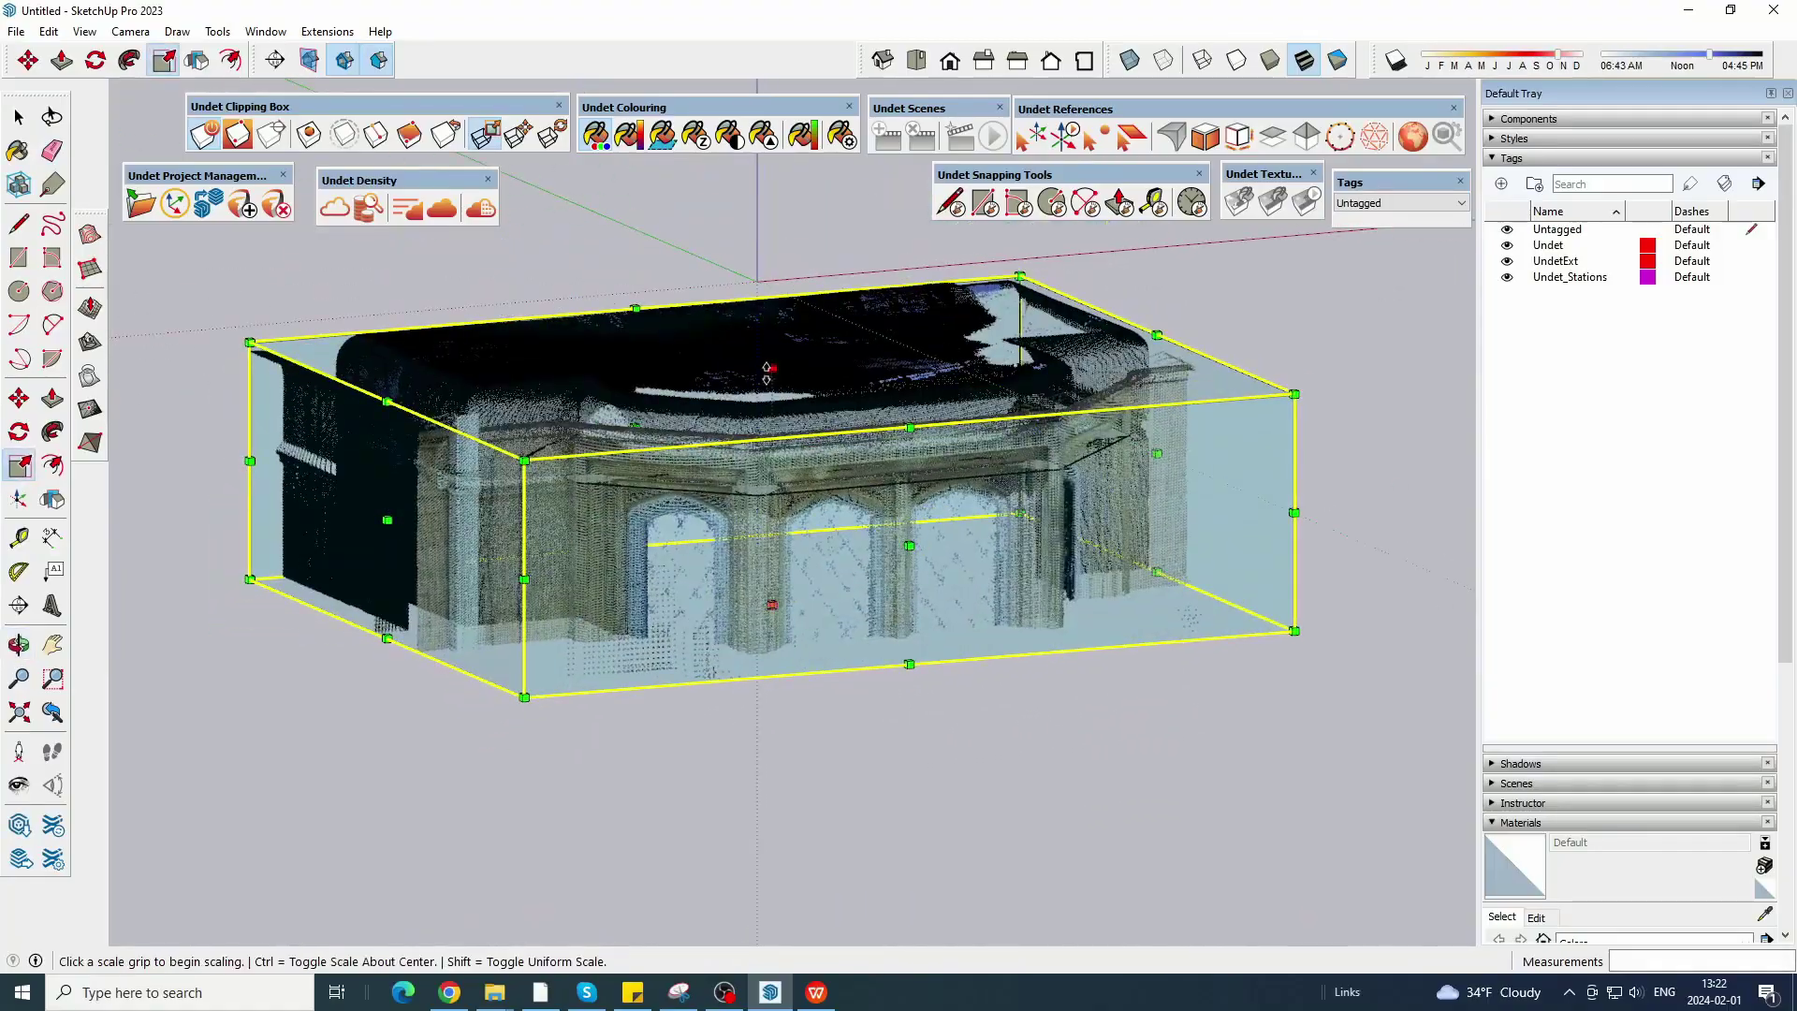
{"action": "left_click_drag", "start_coordinate": [763, 365], "coordinate": [784, 313]}
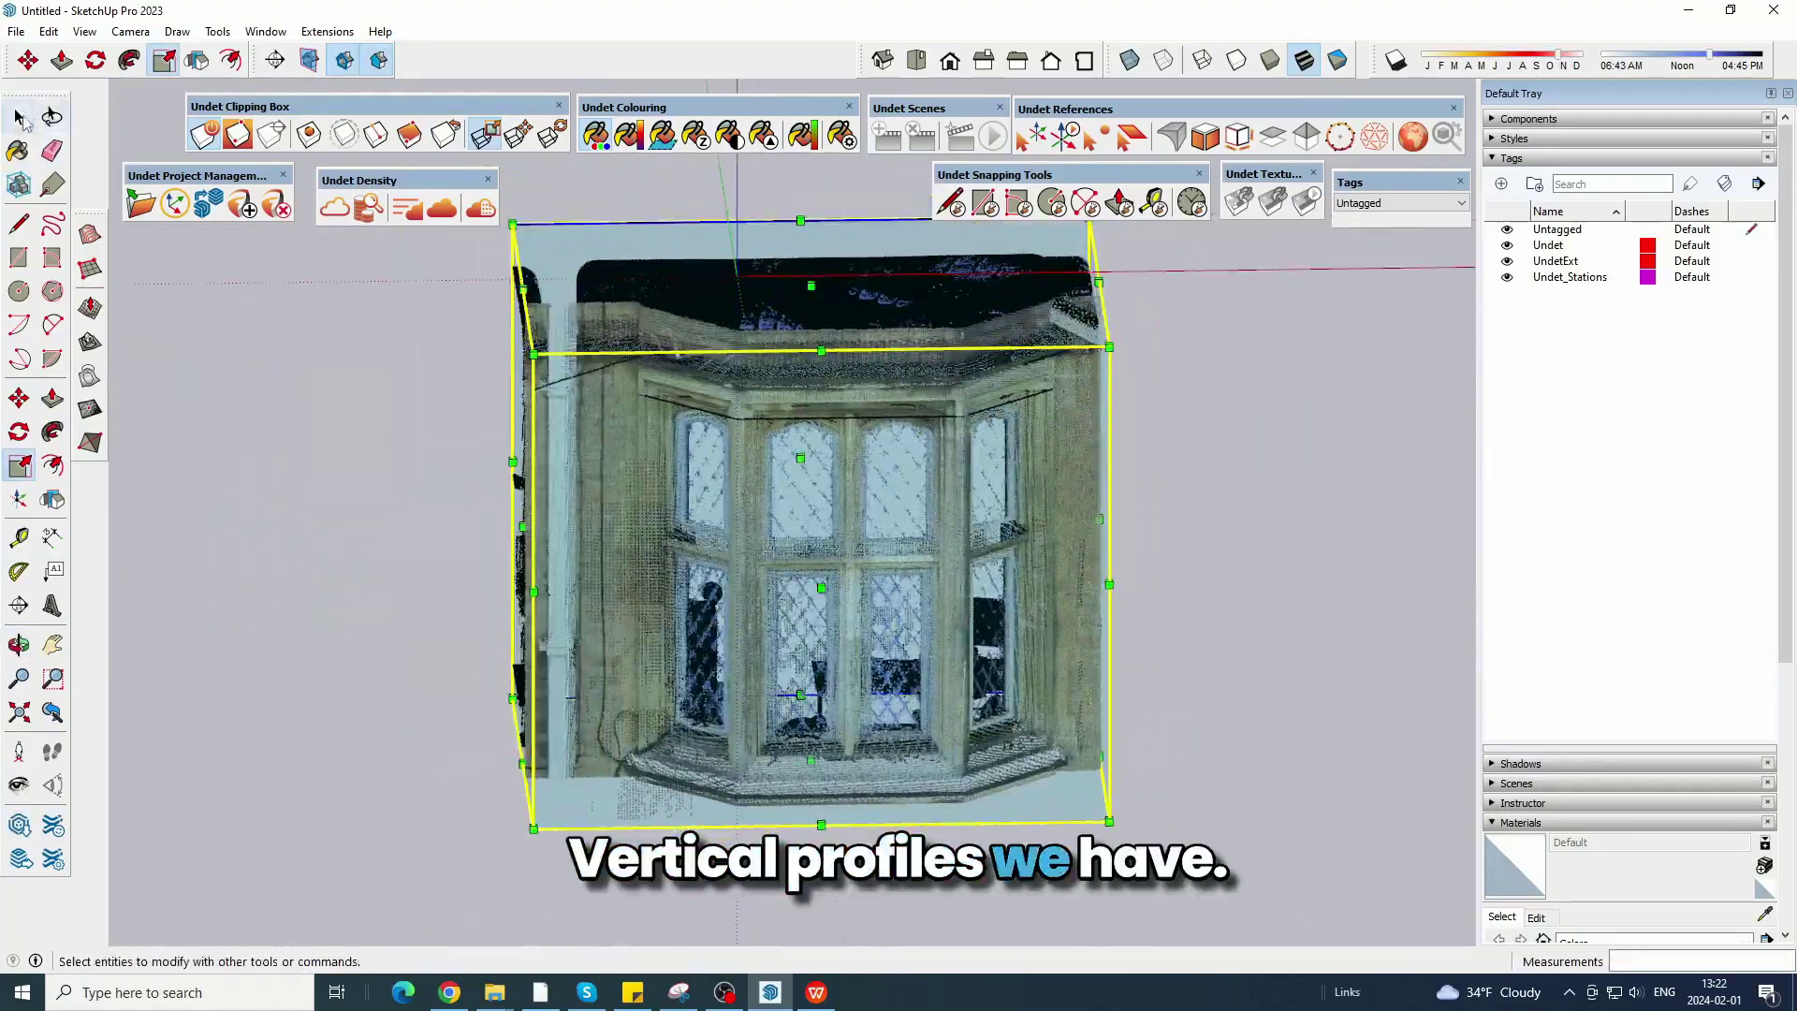
{"action": "left_click", "coordinate": [20, 119]}
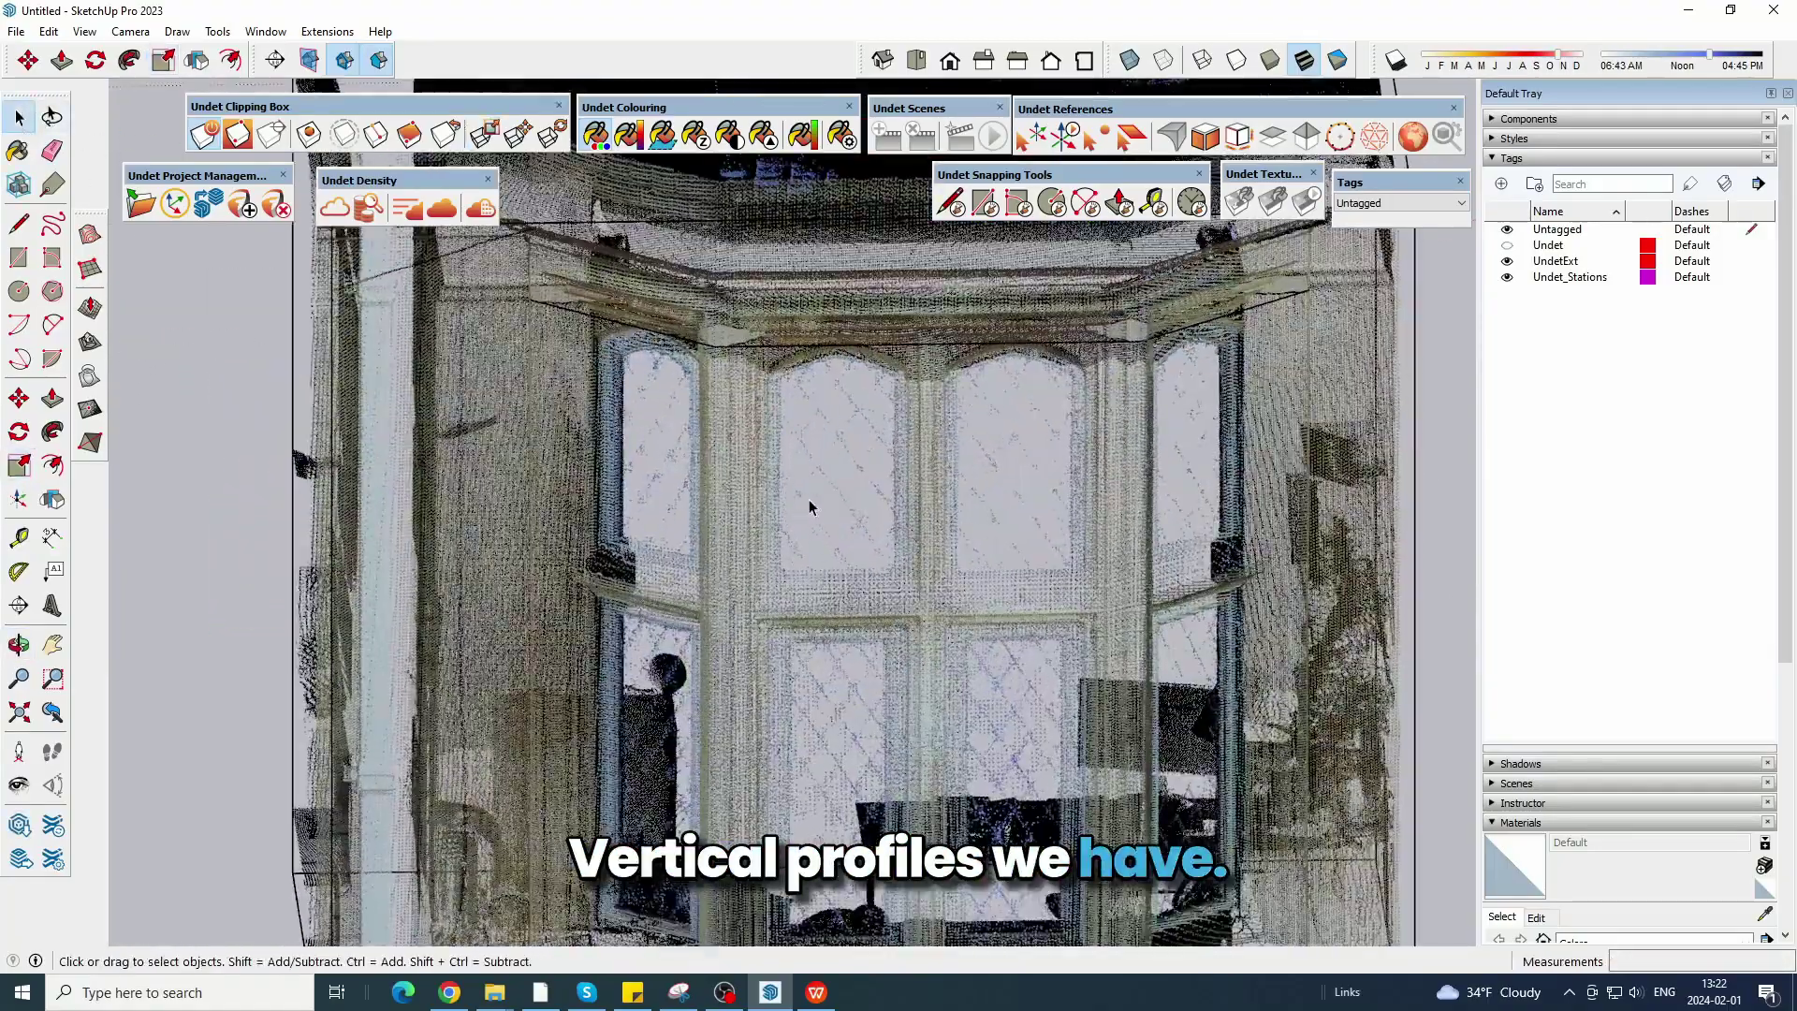
Examine the scanned window's cornice, arched heads and mullions around the drawn profiles to decide which further profiles are needed.
{"action": "middle_click_drag", "start_coordinate": [806, 502], "coordinate": [851, 210]}
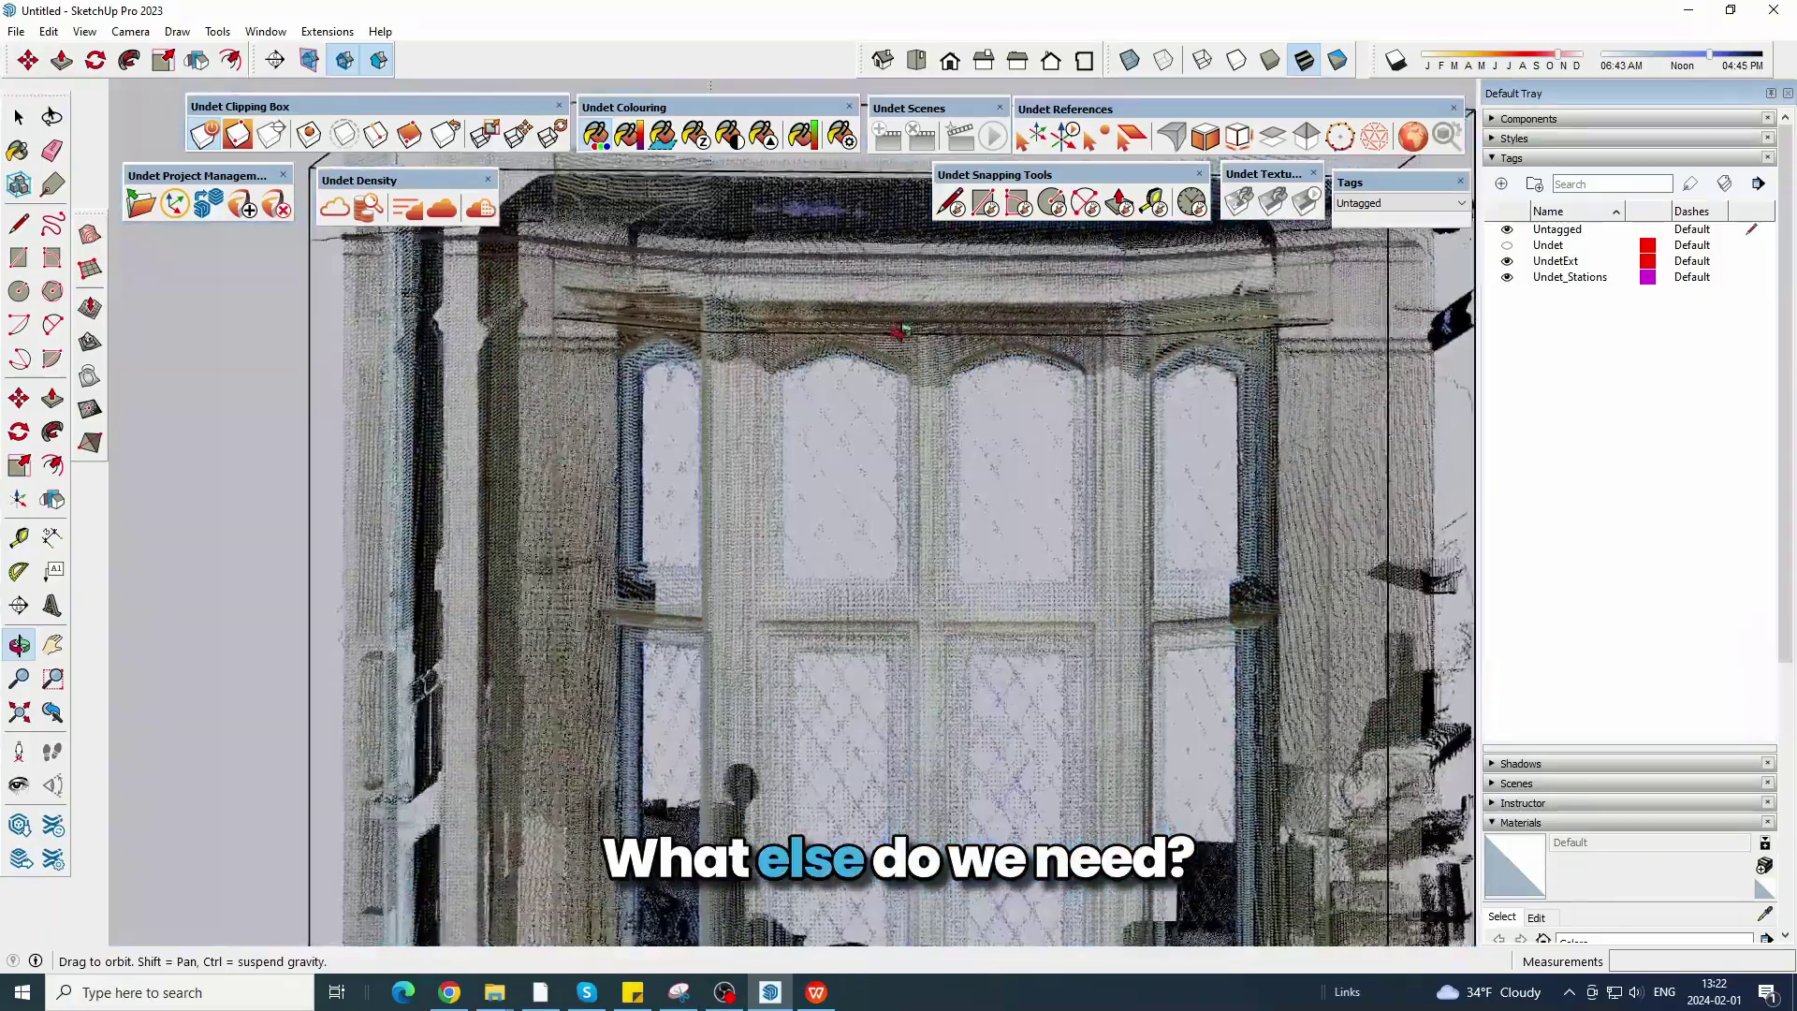
{"action": "left_click_drag", "start_coordinate": [711, 336], "coordinate": [672, 346]}
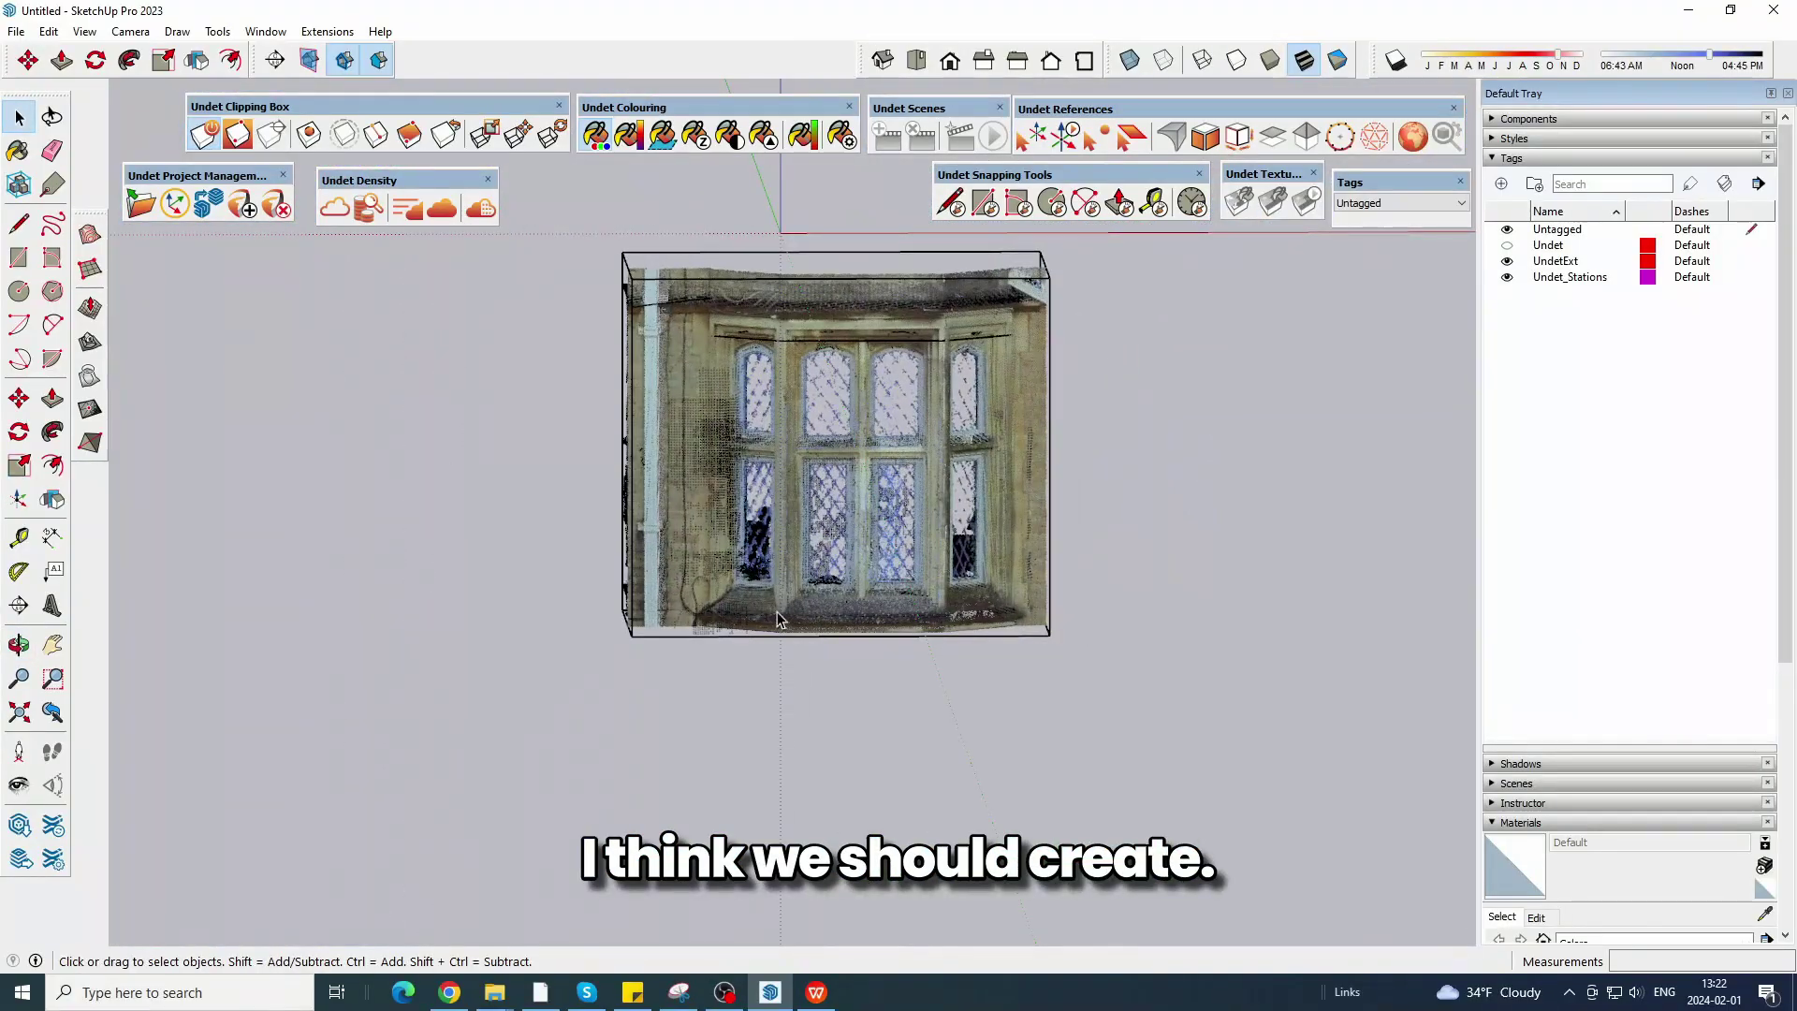
{"action": "scroll", "coordinate": [886, 344], "scroll_direction": "up", "scroll_amount": 6}
{"action": "middle_click_drag", "start_coordinate": [885, 344], "coordinate": [681, 413]}
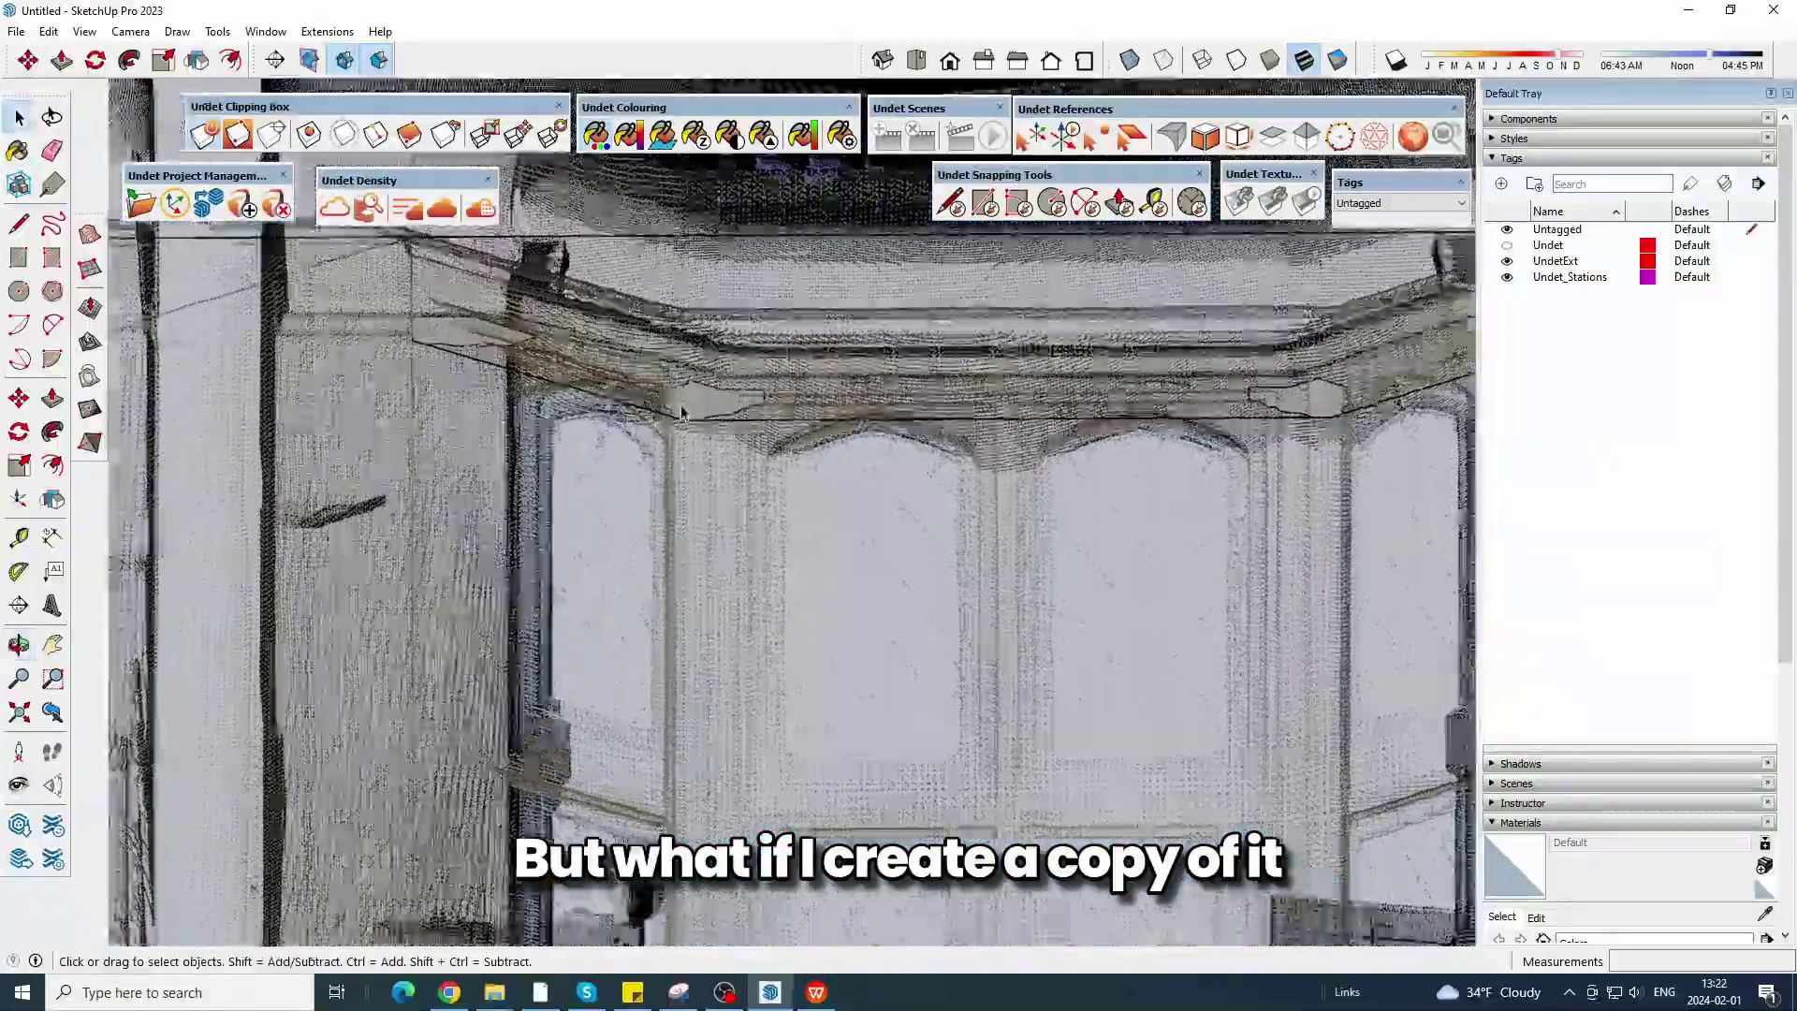
{"action": "scroll", "coordinate": [683, 410], "scroll_direction": "up", "scroll_amount": 3}
{"action": "scroll", "coordinate": [727, 423], "scroll_direction": "down", "scroll_amount": 3}
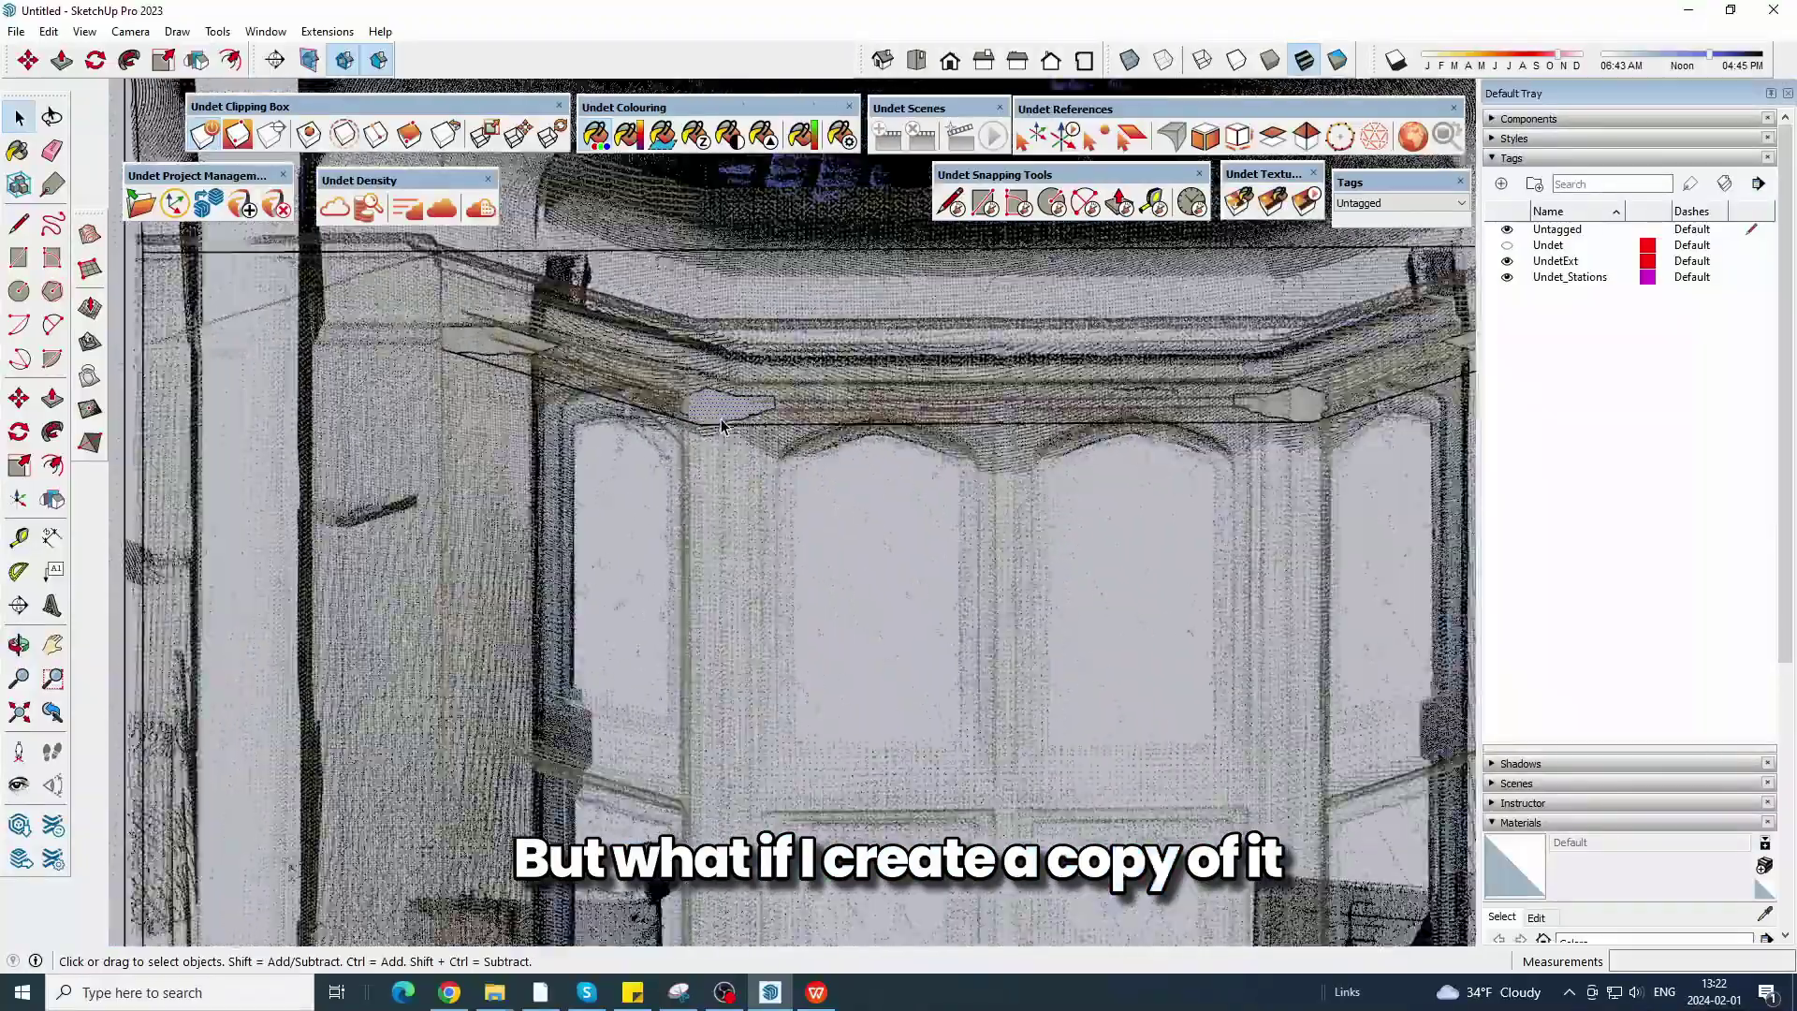
{"action": "scroll", "coordinate": [704, 360], "scroll_direction": "up", "scroll_amount": 3}
{"action": "scroll", "coordinate": [707, 384], "scroll_direction": "down", "scroll_amount": 3}
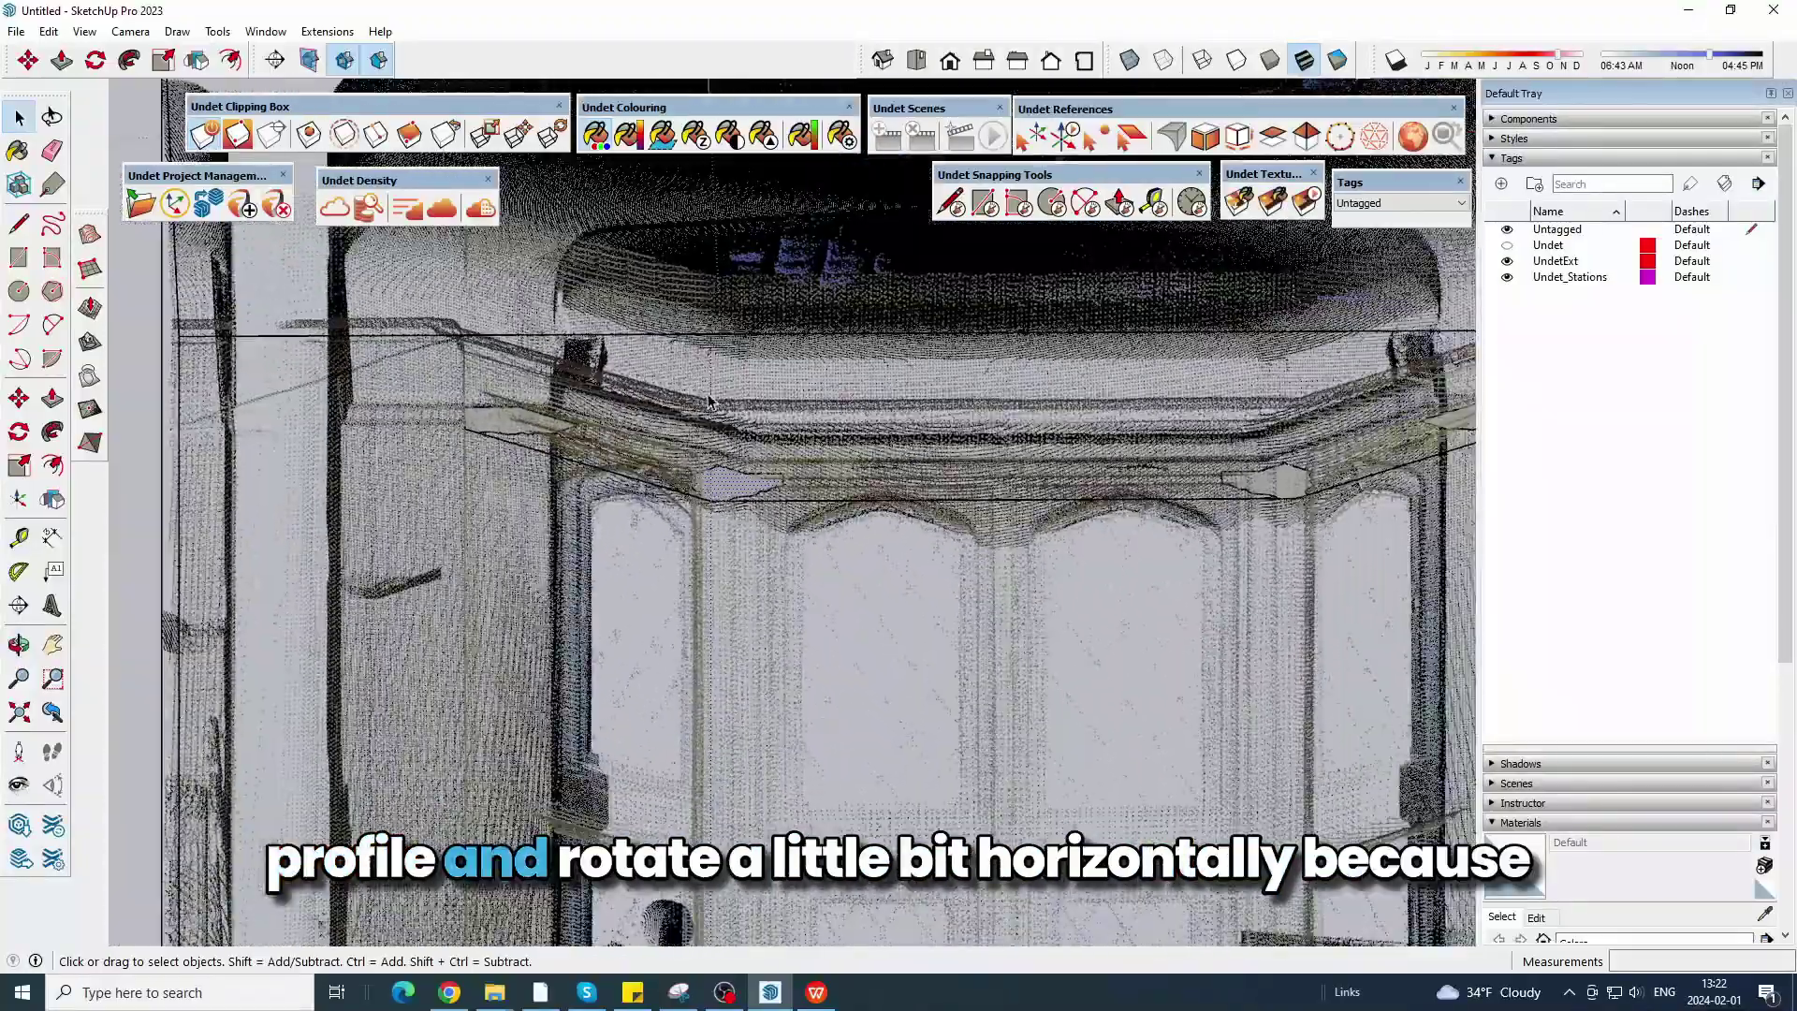
{"action": "scroll", "coordinate": [709, 401], "scroll_direction": "up", "scroll_amount": 3}
{"action": "middle_click_drag", "start_coordinate": [709, 401], "coordinate": [960, 570]}
{"action": "scroll", "coordinate": [942, 637], "scroll_direction": "down", "scroll_amount": 3}
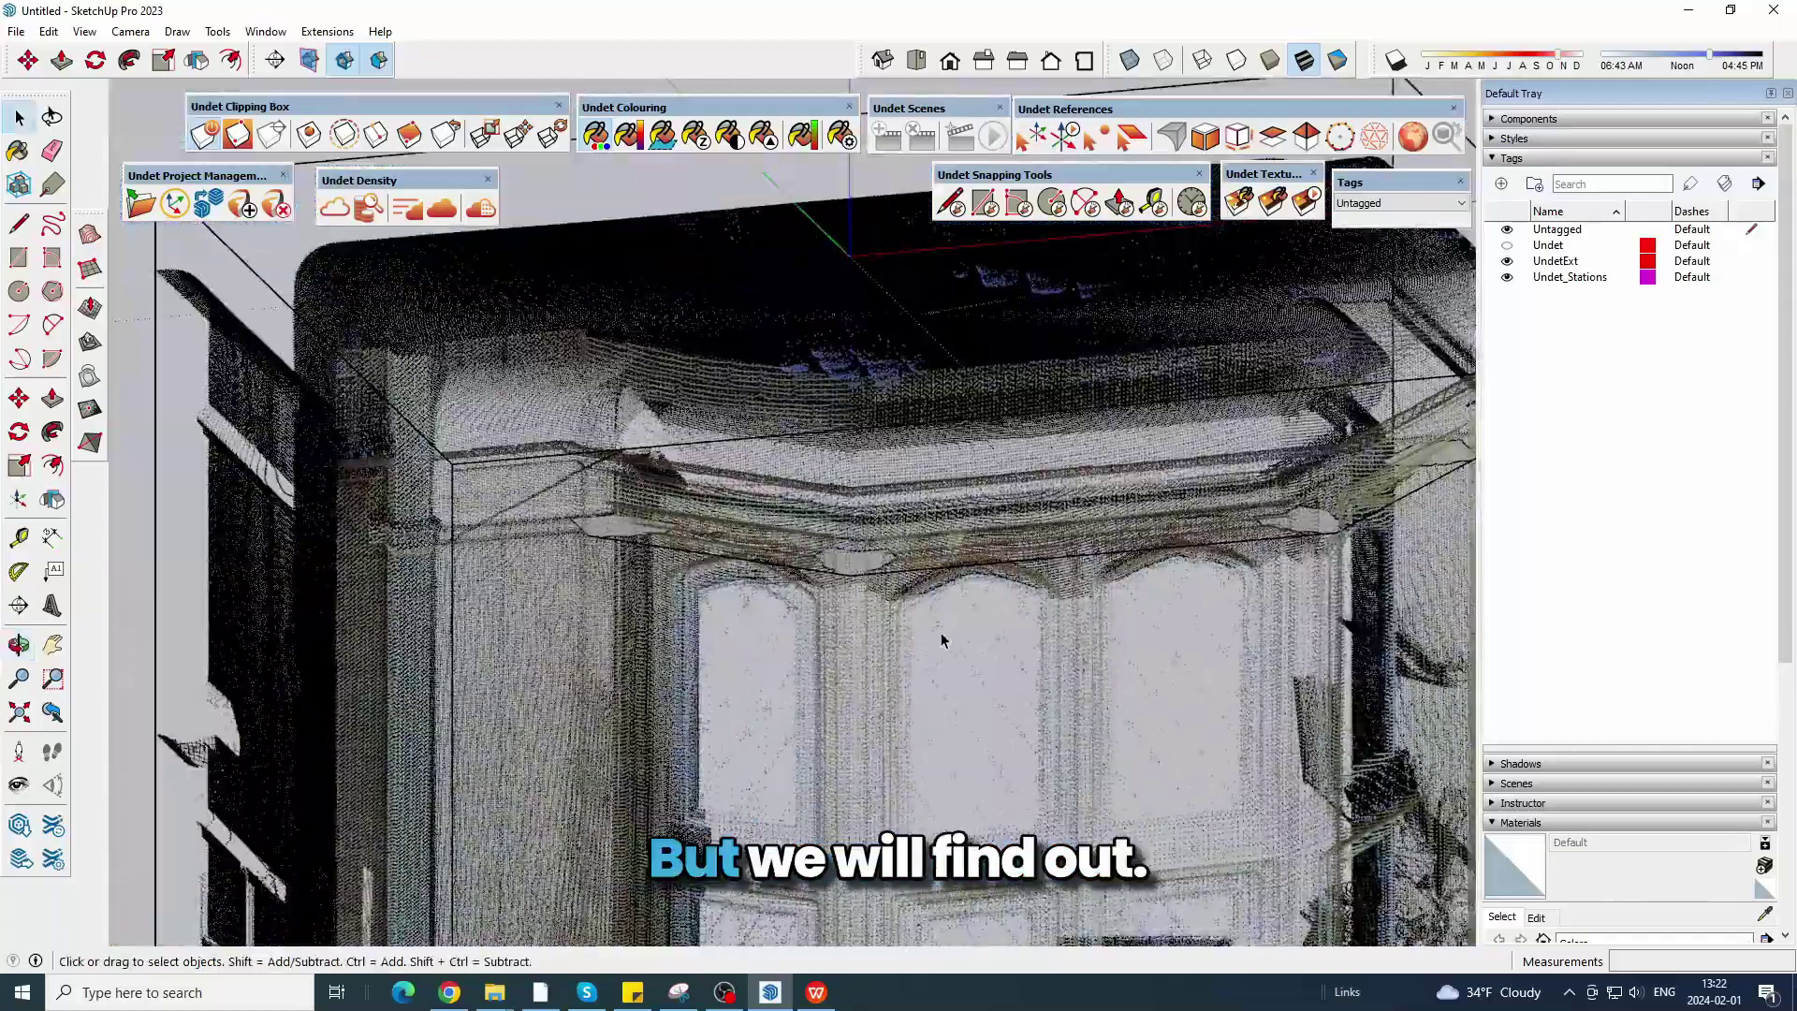
{"action": "scroll", "coordinate": [942, 638], "scroll_direction": "up", "scroll_amount": 3}
{"action": "scroll", "coordinate": [655, 443], "scroll_direction": "down", "scroll_amount": 4}
{"action": "middle_click_drag", "start_coordinate": [777, 398], "coordinate": [926, 401]}
Reduce the clipping box's height to a band around the window's arched heads and cornice.
{"action": "left_click", "coordinate": [485, 133]}
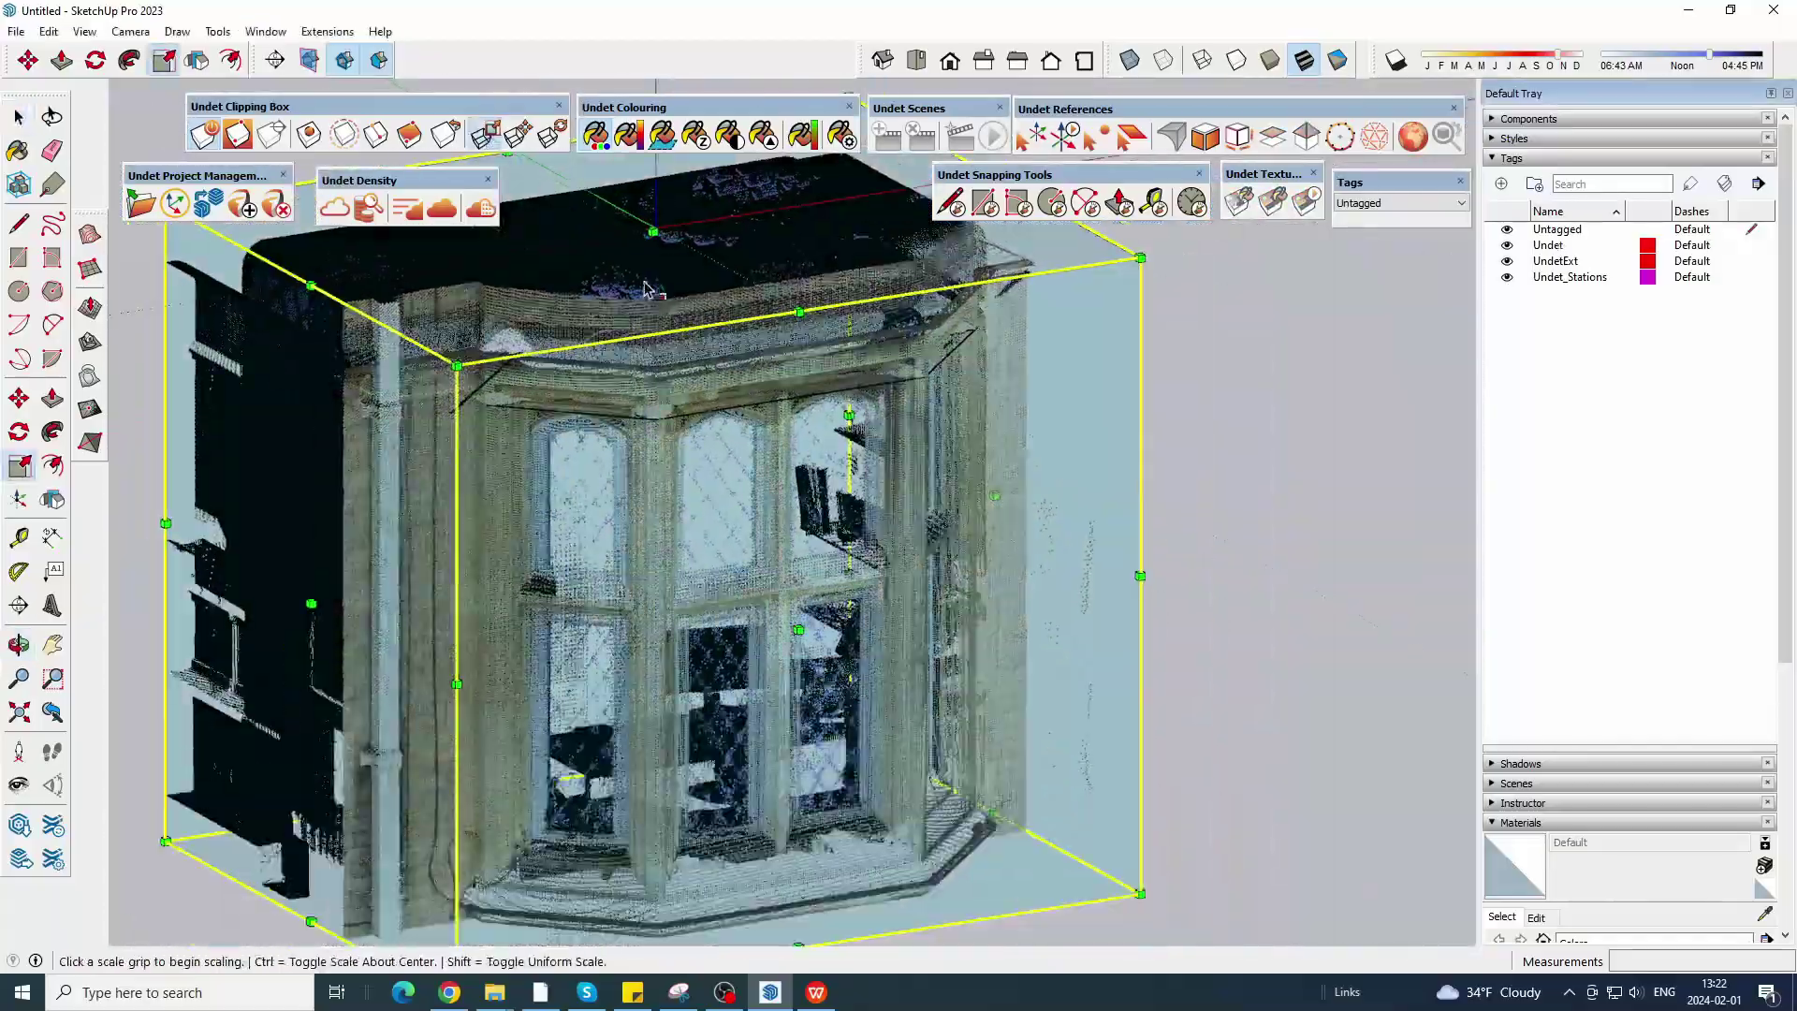
{"action": "middle_click_drag", "start_coordinate": [565, 150], "coordinate": [659, 220]}
{"action": "middle_click_drag", "start_coordinate": [910, 502], "coordinate": [735, 239]}
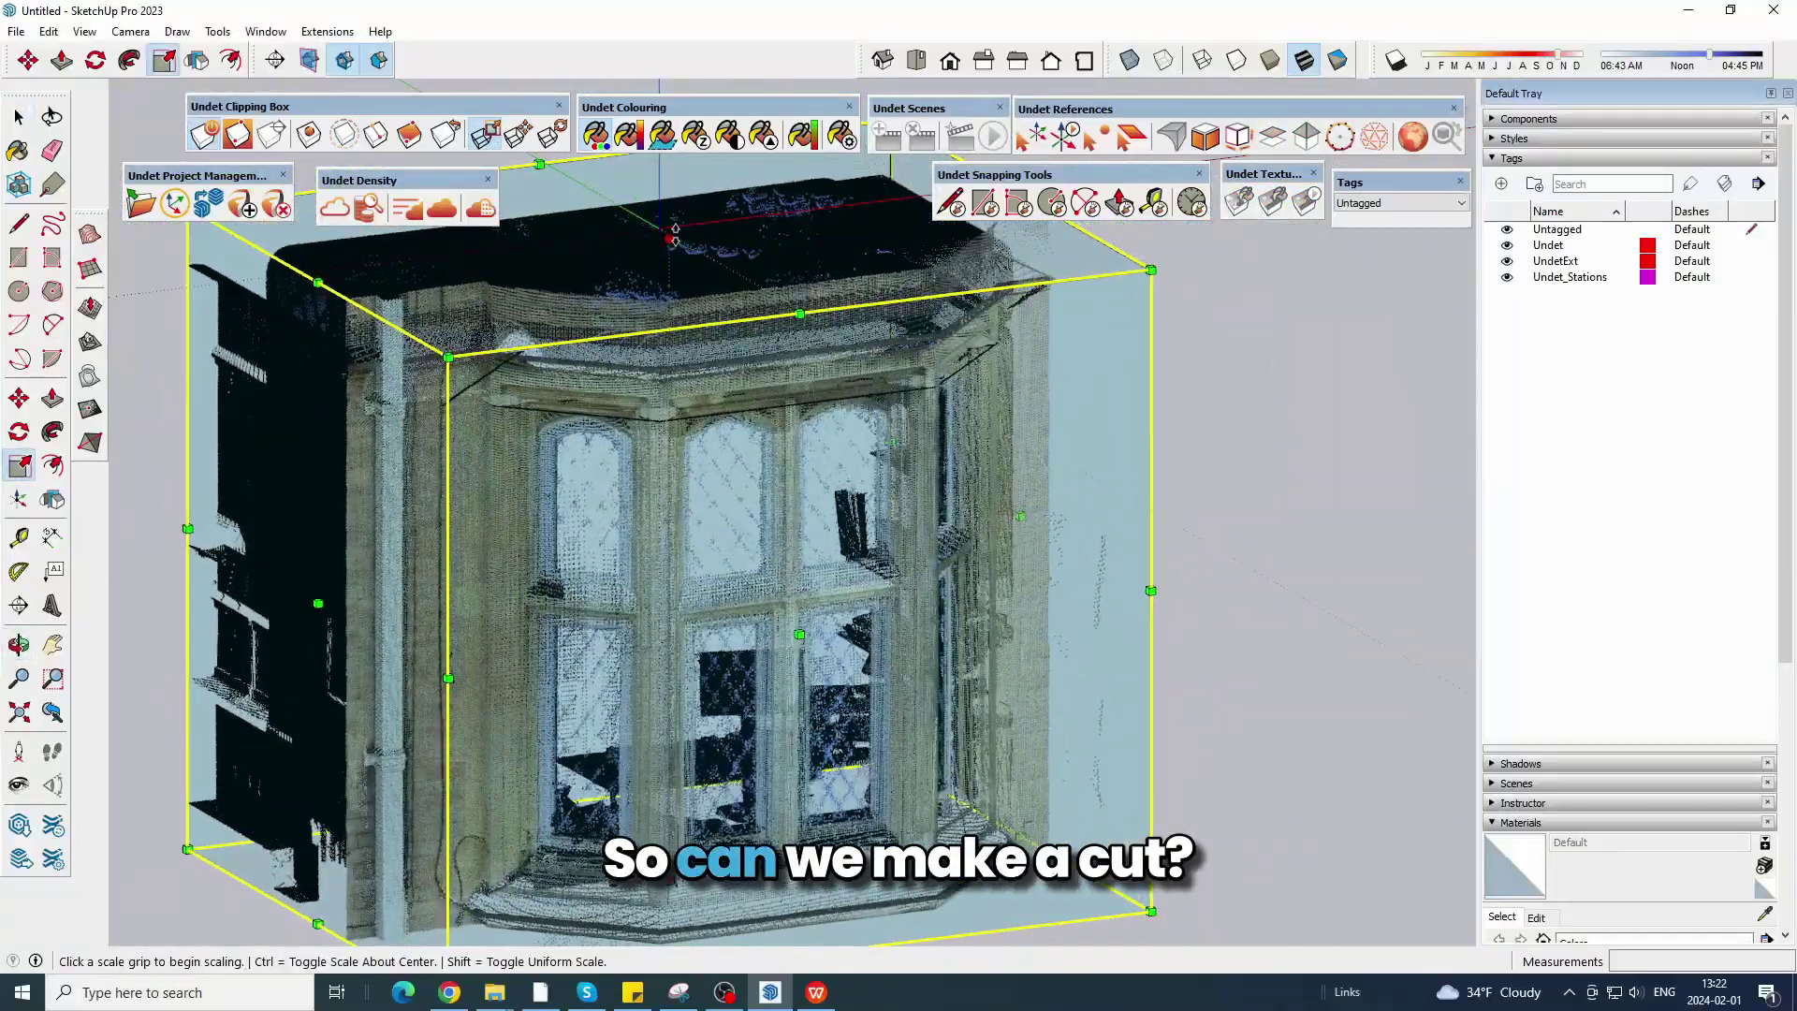
{"action": "left_click_drag", "start_coordinate": [668, 880], "coordinate": [726, 485]}
{"action": "scroll", "coordinate": [749, 290], "scroll_direction": "up", "scroll_amount": 3}
{"action": "middle_click_drag", "start_coordinate": [622, 228], "coordinate": [332, 528]}
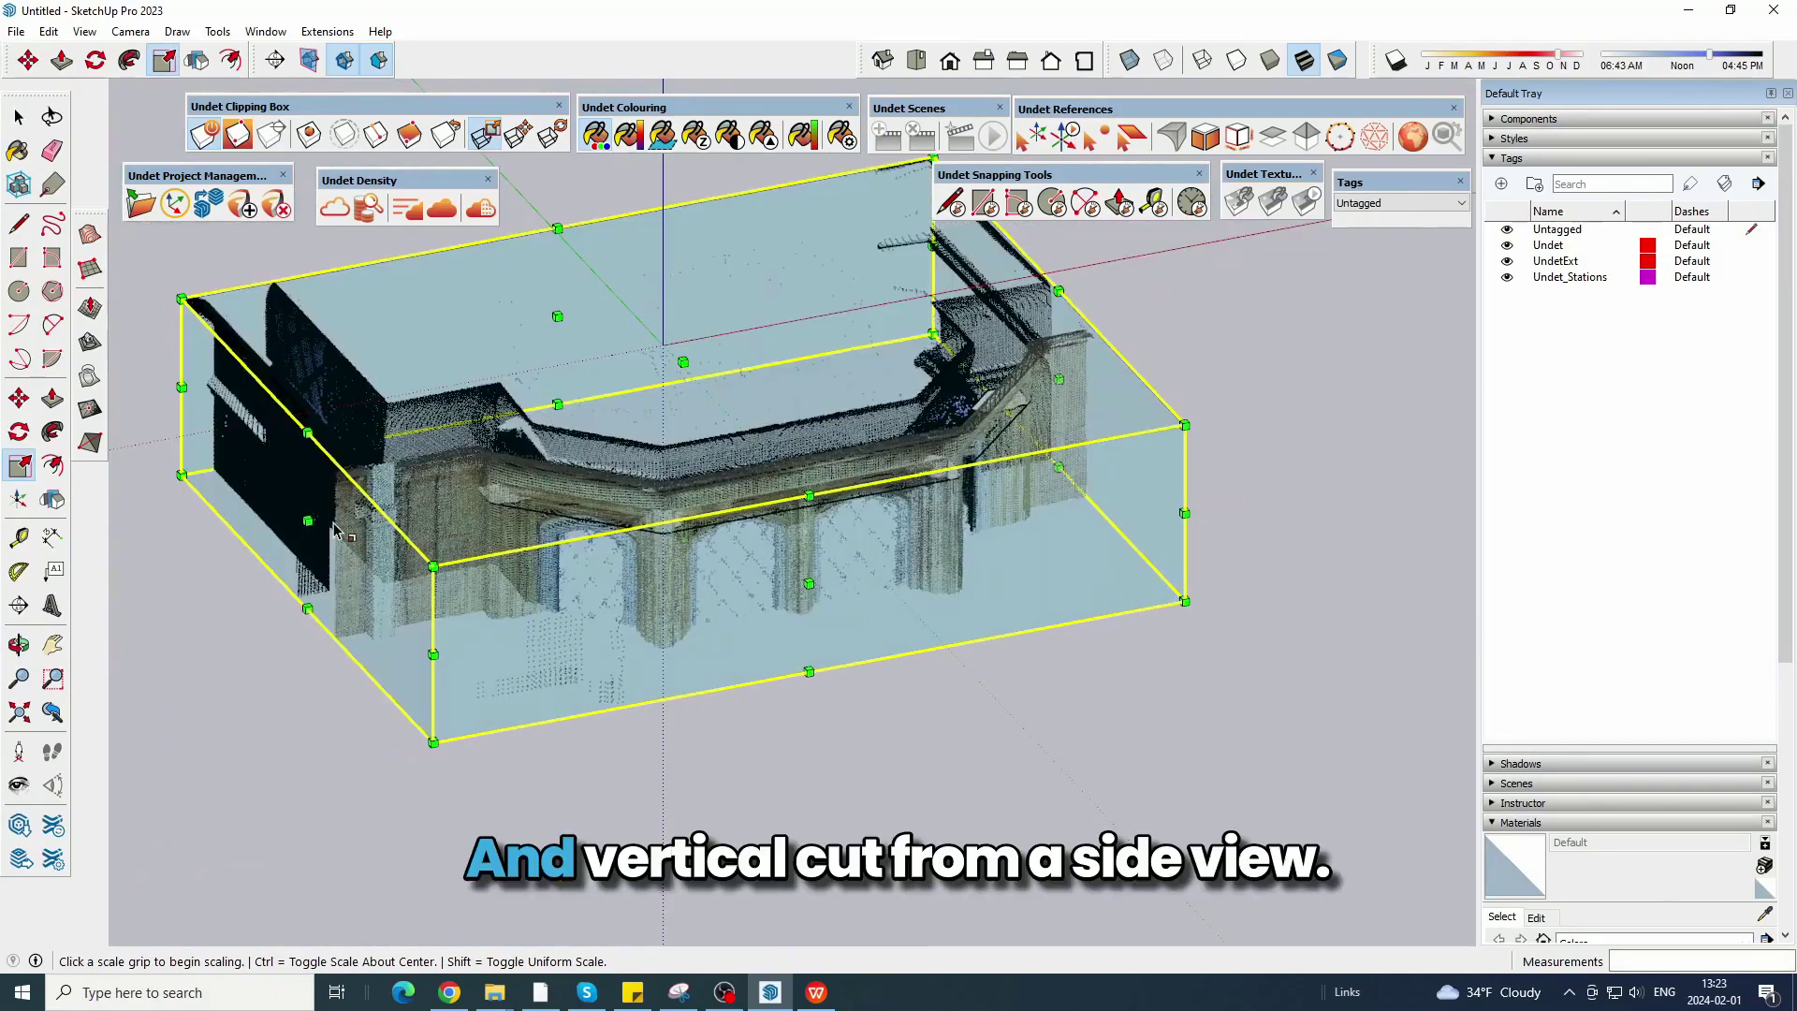
Narrow the clipping box from both sides to a thin vertical slice through the bay's front, with a final scale of about 0.11.
{"action": "left_click", "coordinate": [310, 520]}
{"action": "left_click", "coordinate": [629, 433]}
{"action": "scroll", "coordinate": [702, 421], "scroll_direction": "up", "scroll_amount": 1}
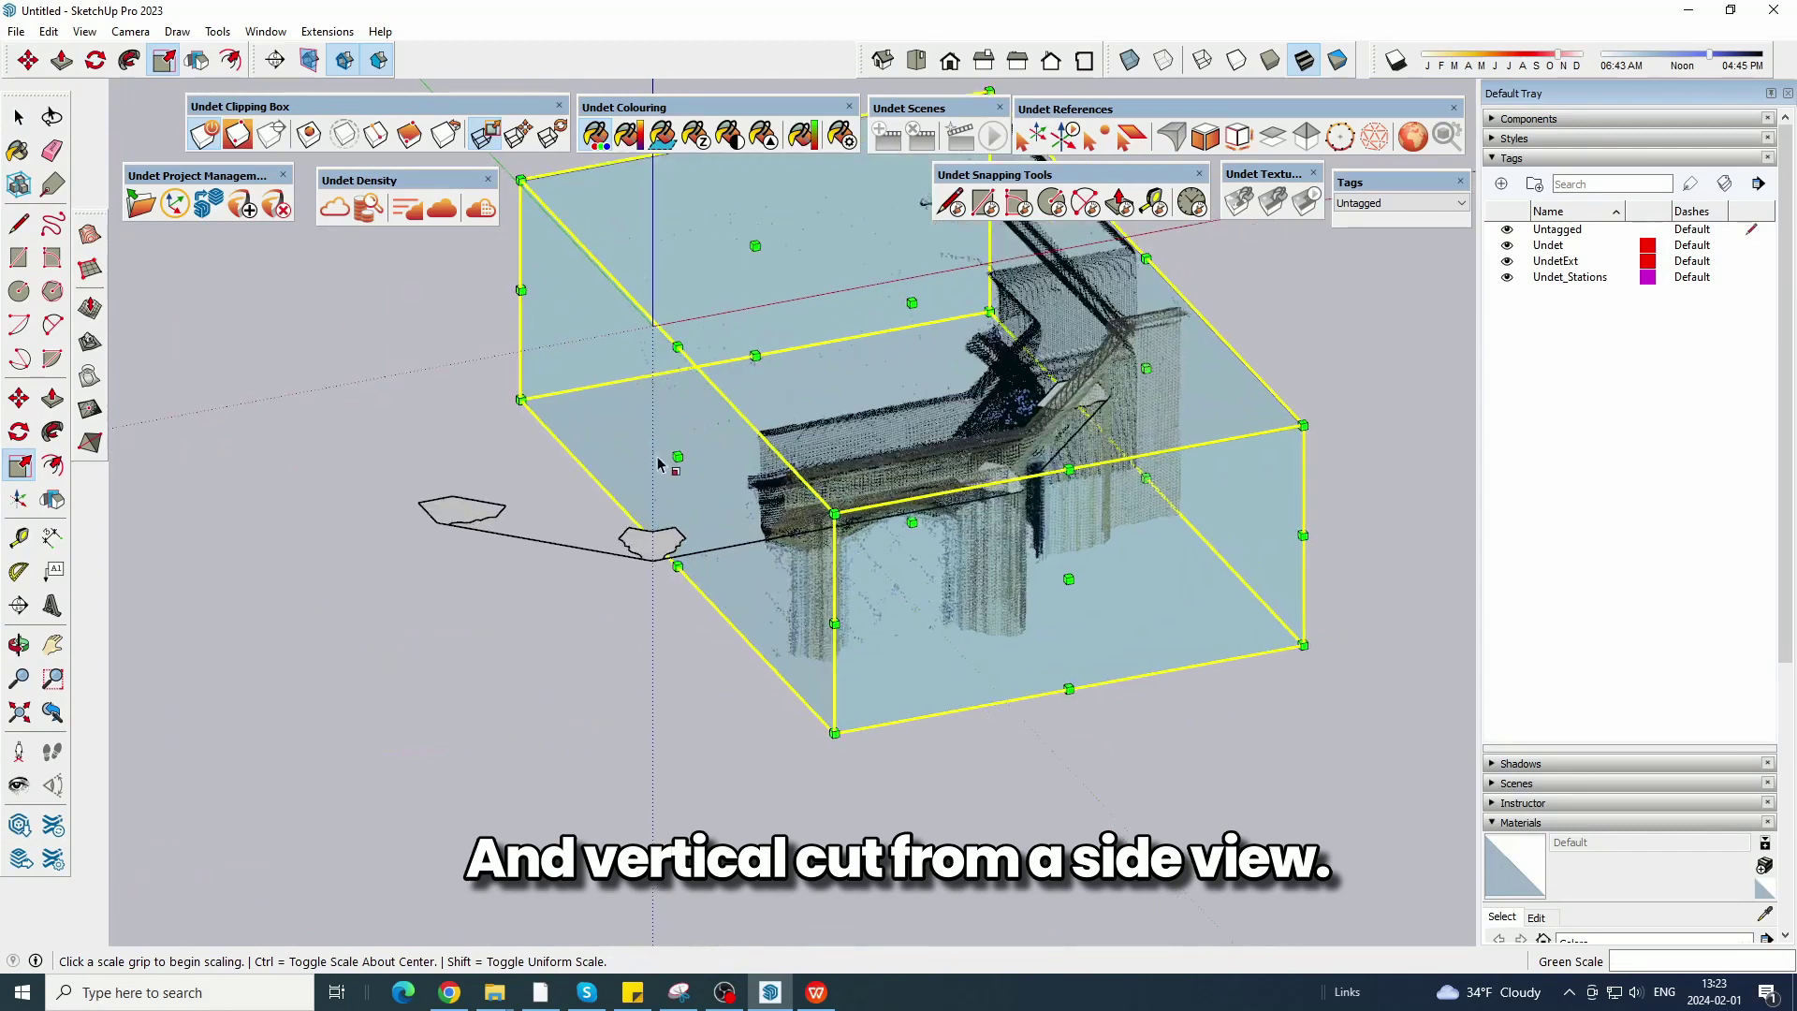
{"action": "left_click", "coordinate": [676, 456]}
{"action": "left_click", "coordinate": [623, 468]}
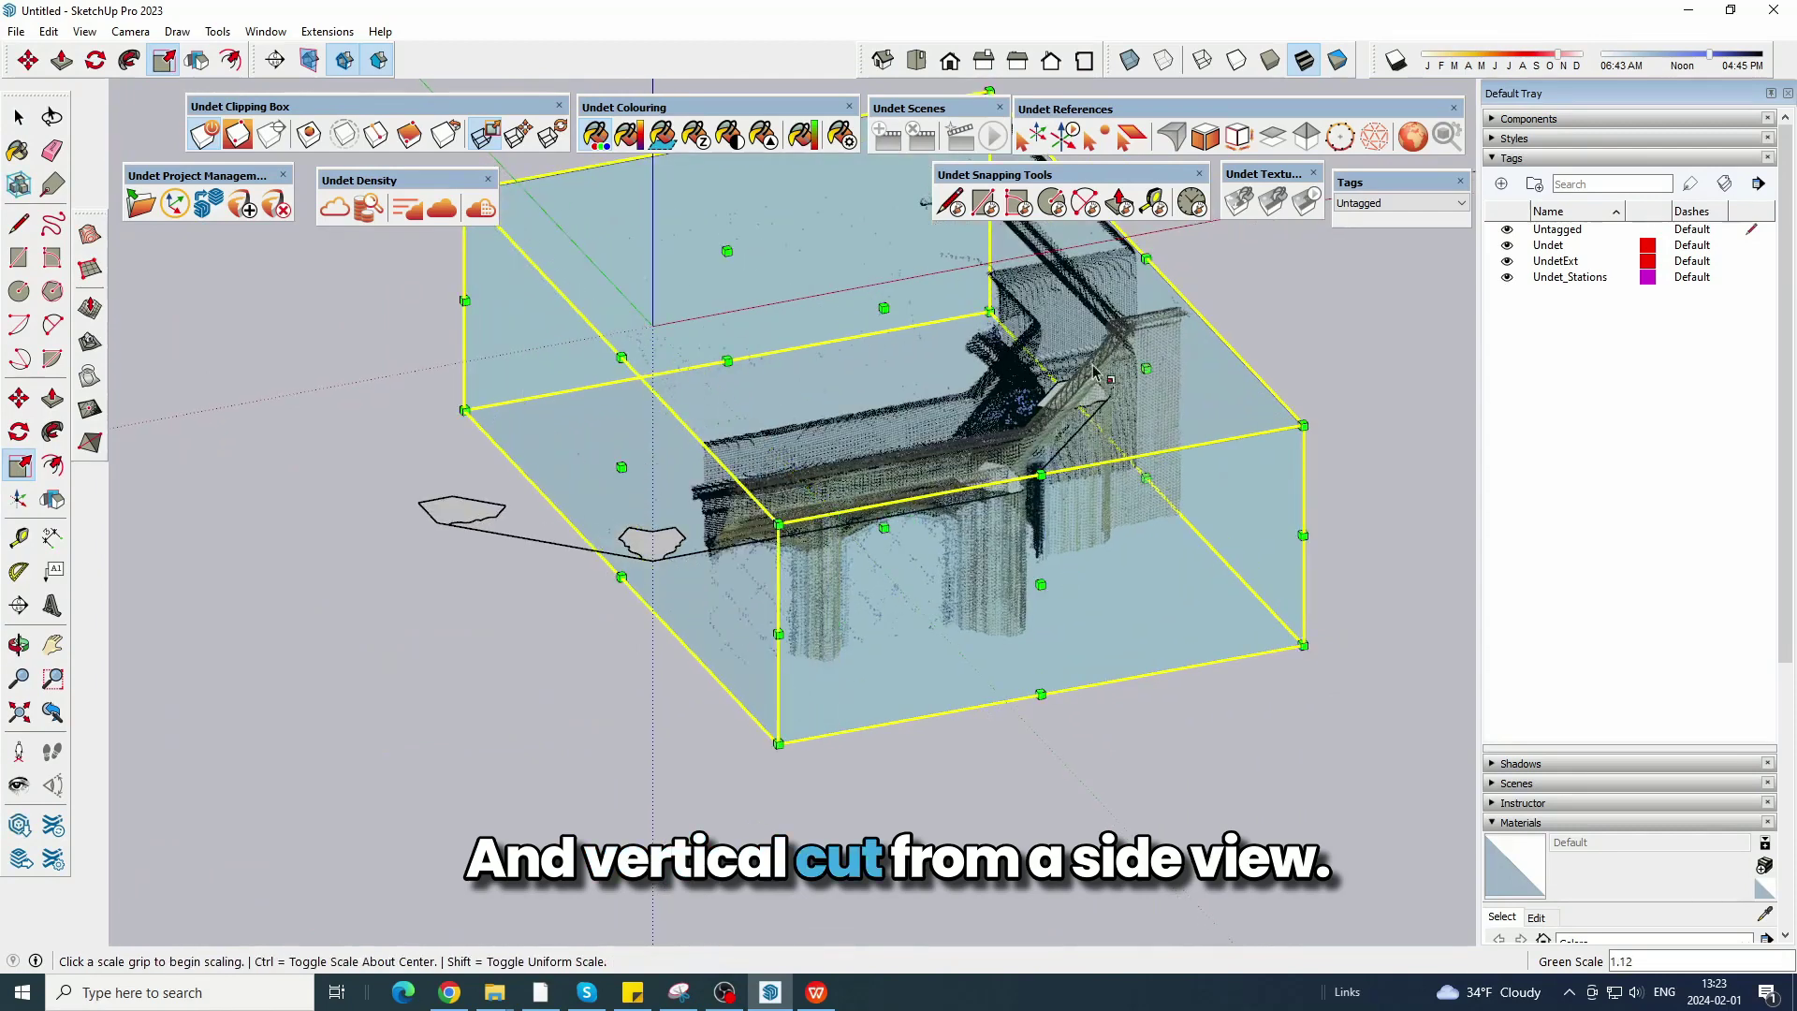
{"action": "left_click", "coordinate": [1146, 368]}
{"action": "left_click", "coordinate": [657, 429]}
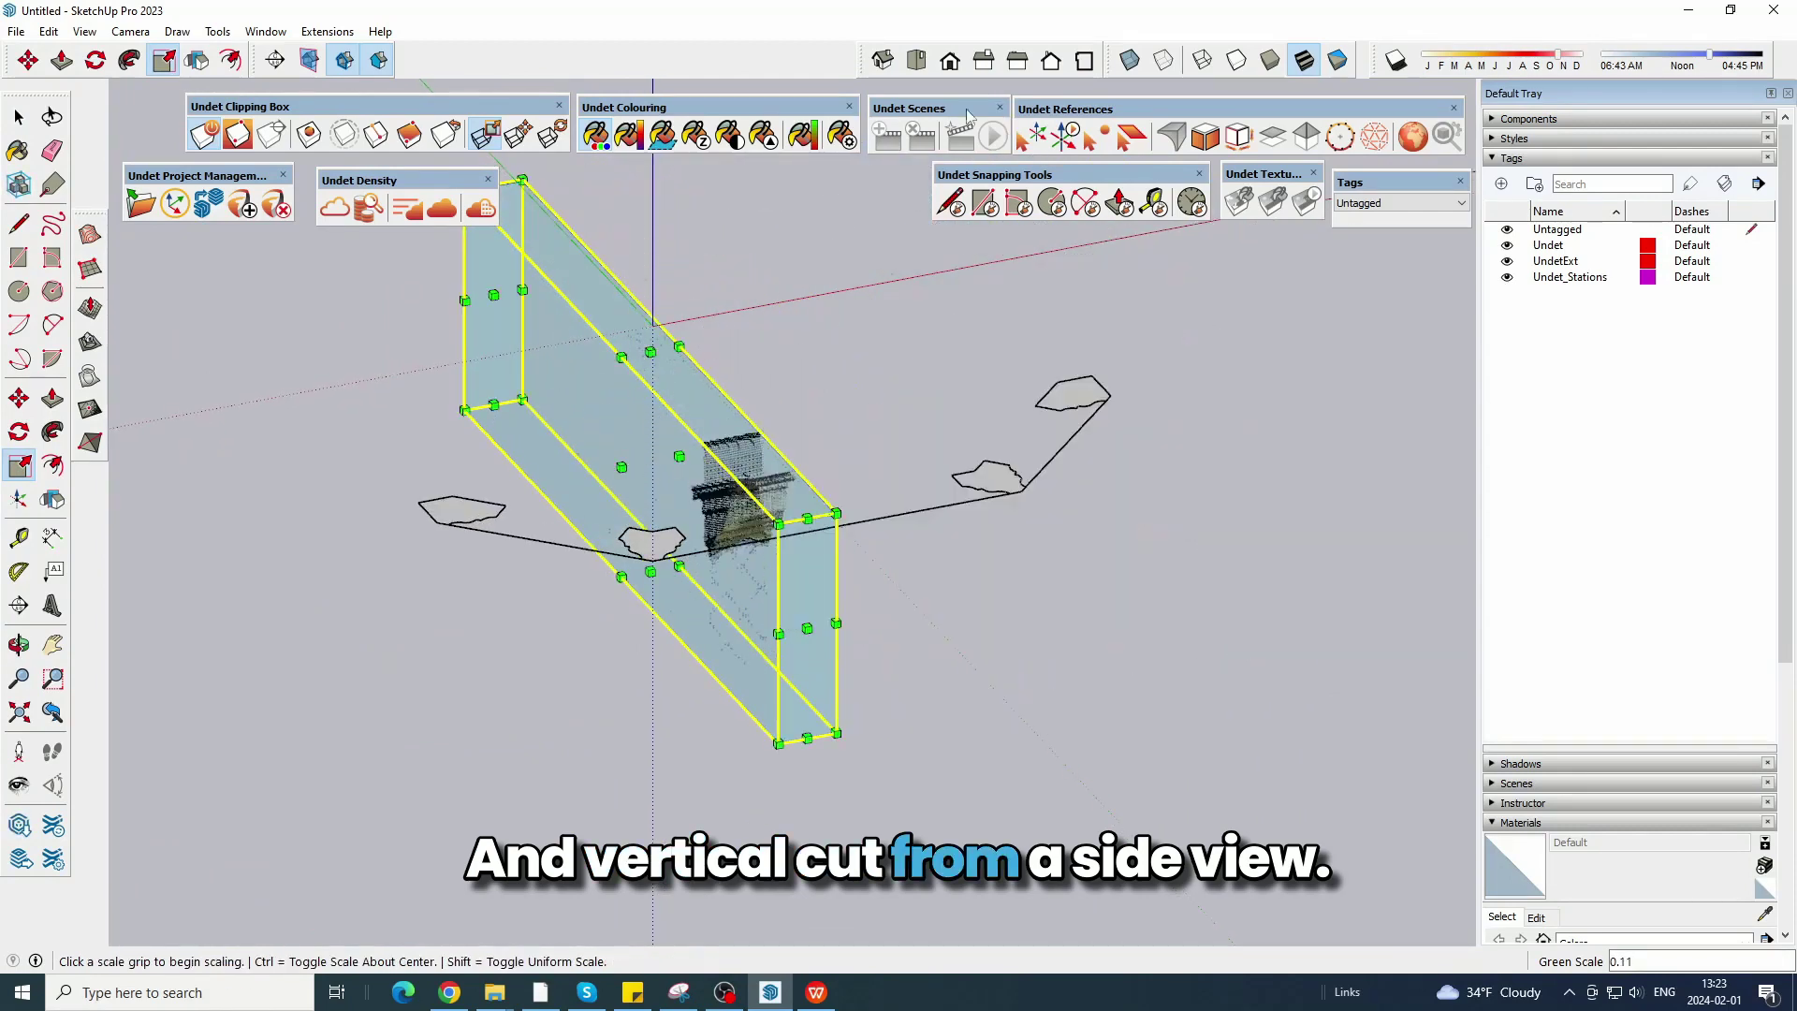
Examine the sliced cornice and window head section in the left view.
{"action": "left_click", "coordinate": [1029, 69]}
{"action": "left_click", "coordinate": [19, 117]}
{"action": "scroll", "coordinate": [1036, 376], "scroll_direction": "up", "scroll_amount": 8}
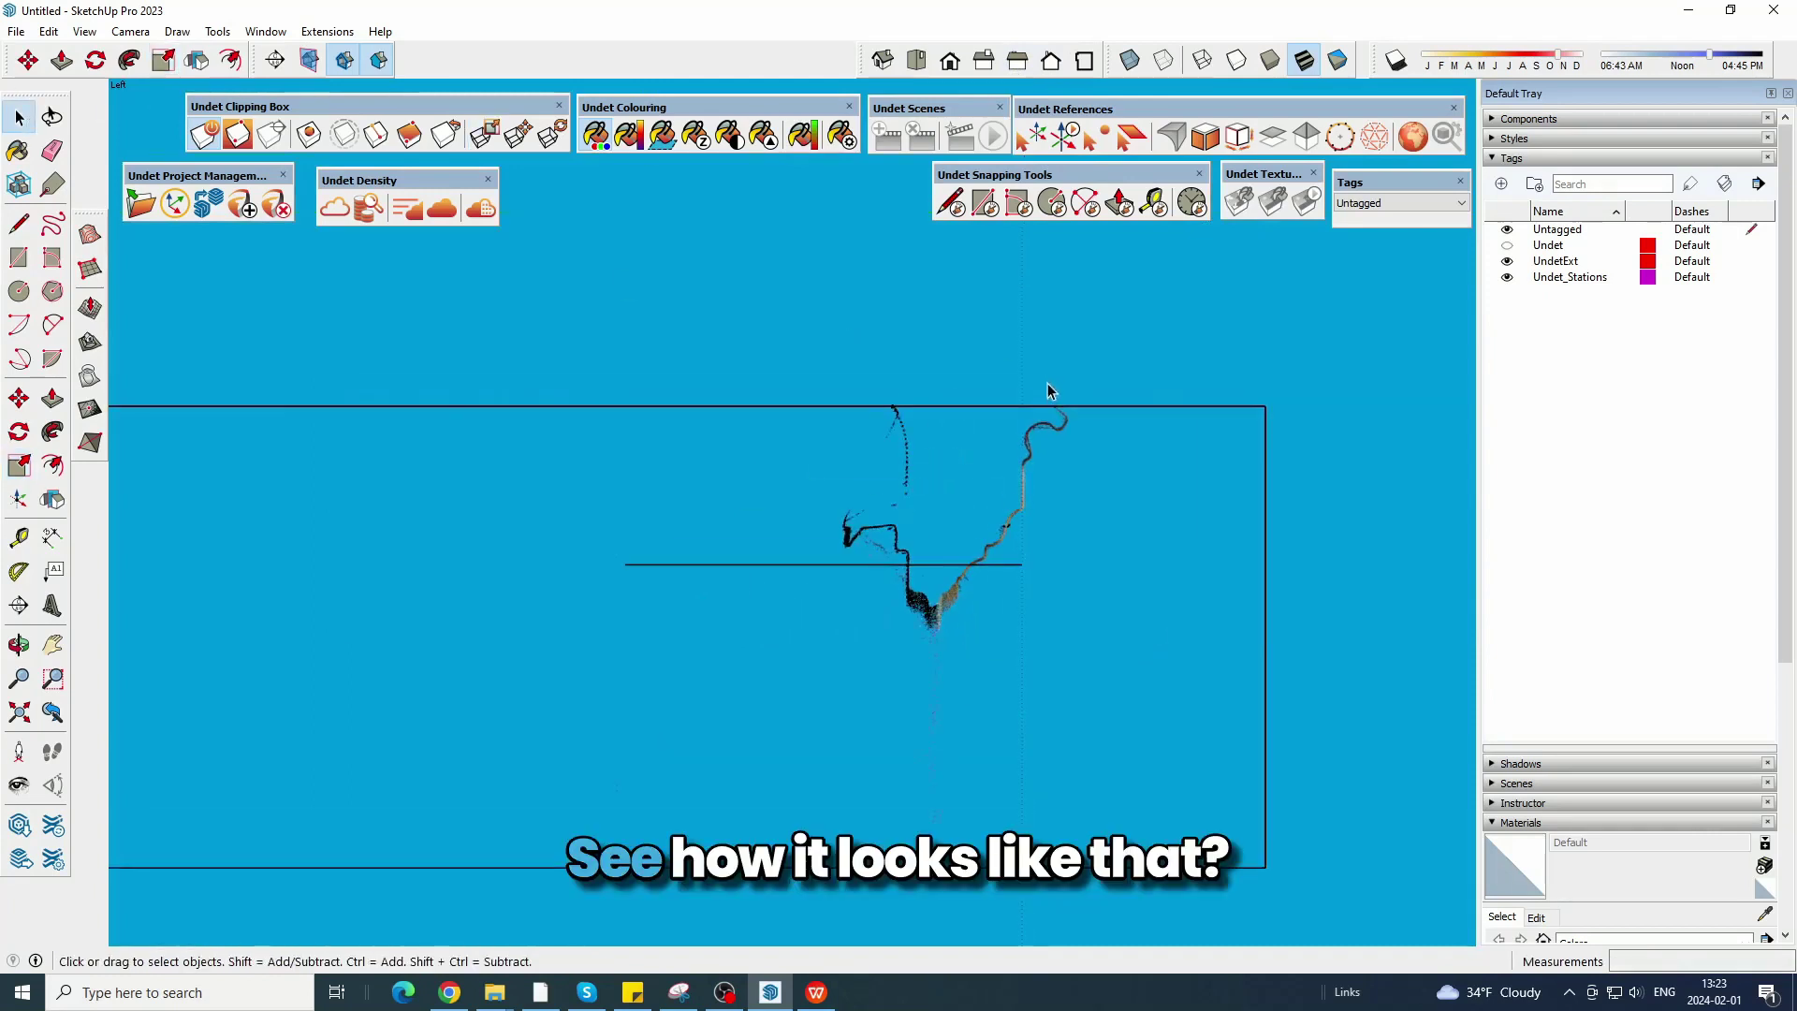
{"action": "scroll", "coordinate": [1017, 360], "scroll_direction": "down", "scroll_amount": 6}
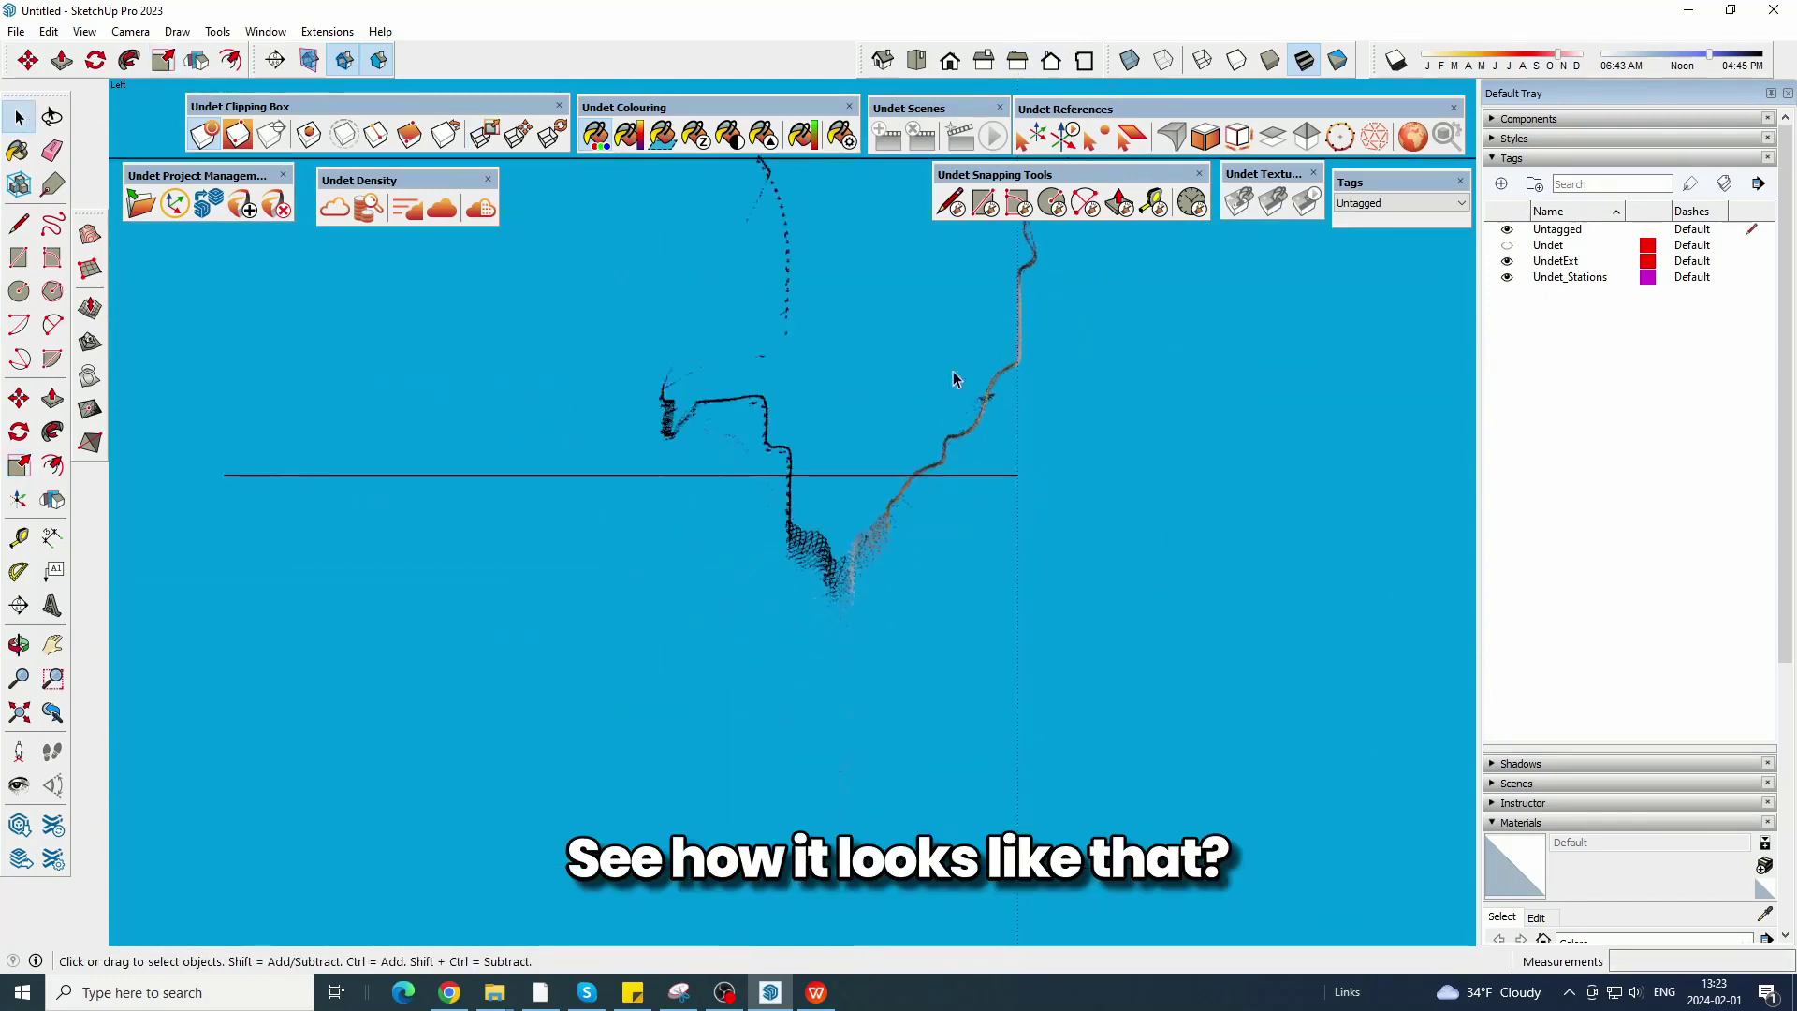
Hide the point cloud and move the bay outline with all its profiles down about 0.59 m.
{"action": "left_click", "coordinate": [334, 208]}
{"action": "middle_click_drag", "start_coordinate": [702, 393], "coordinate": [851, 491]}
{"action": "scroll", "coordinate": [947, 599], "scroll_direction": "down", "scroll_amount": 5}
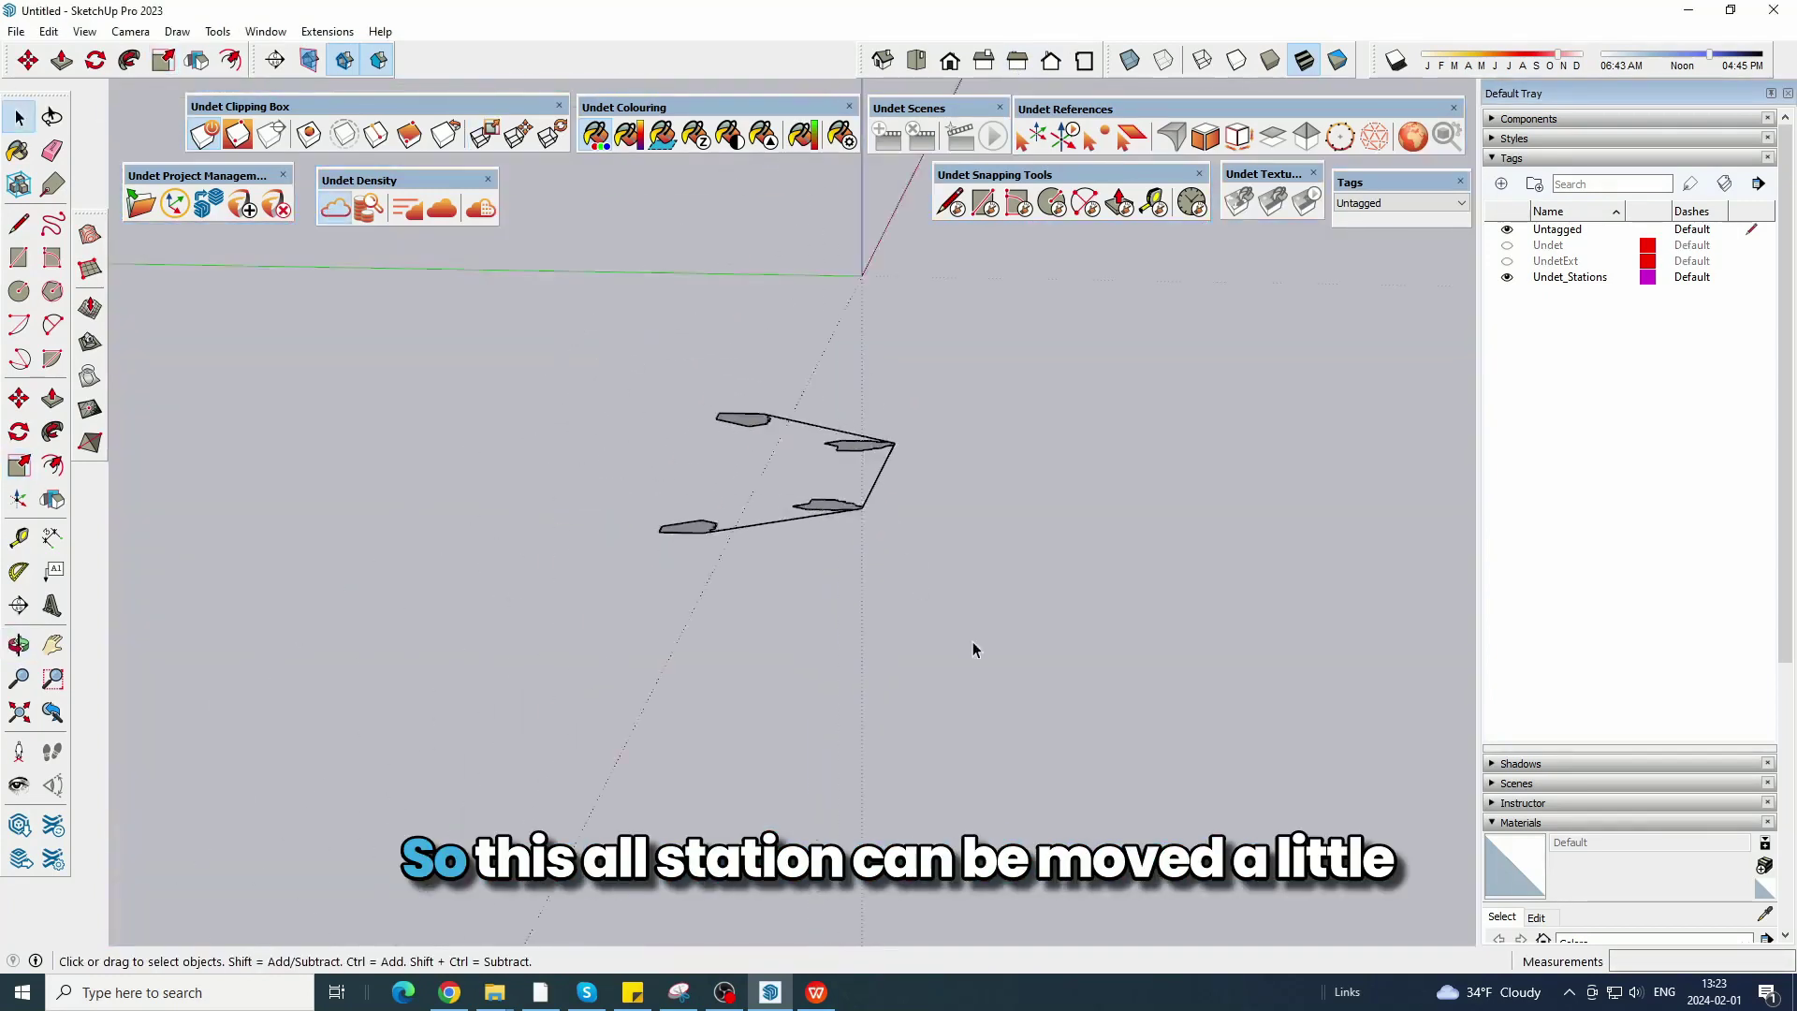
{"action": "key", "text": "ctrl+a"}
{"action": "left_click", "coordinate": [977, 66]}
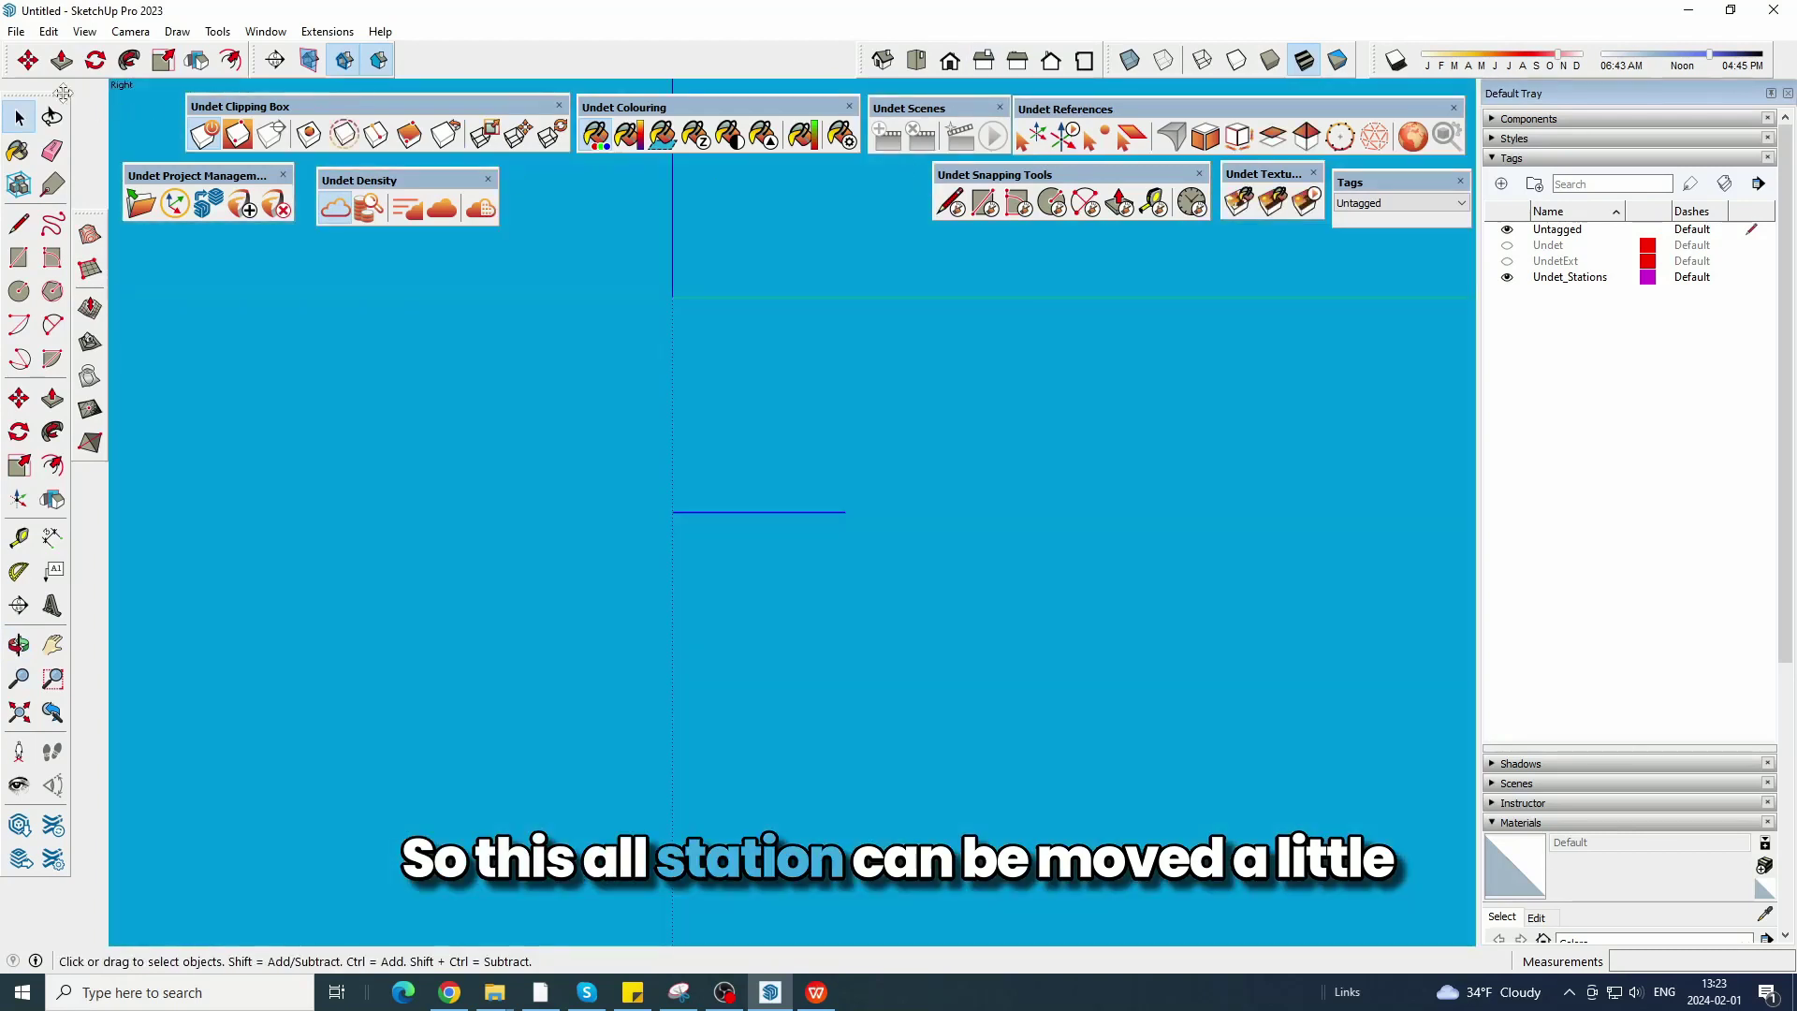
{"action": "key", "text": "m"}
{"action": "left_click", "coordinate": [877, 428]}
{"action": "left_click", "coordinate": [879, 542]}
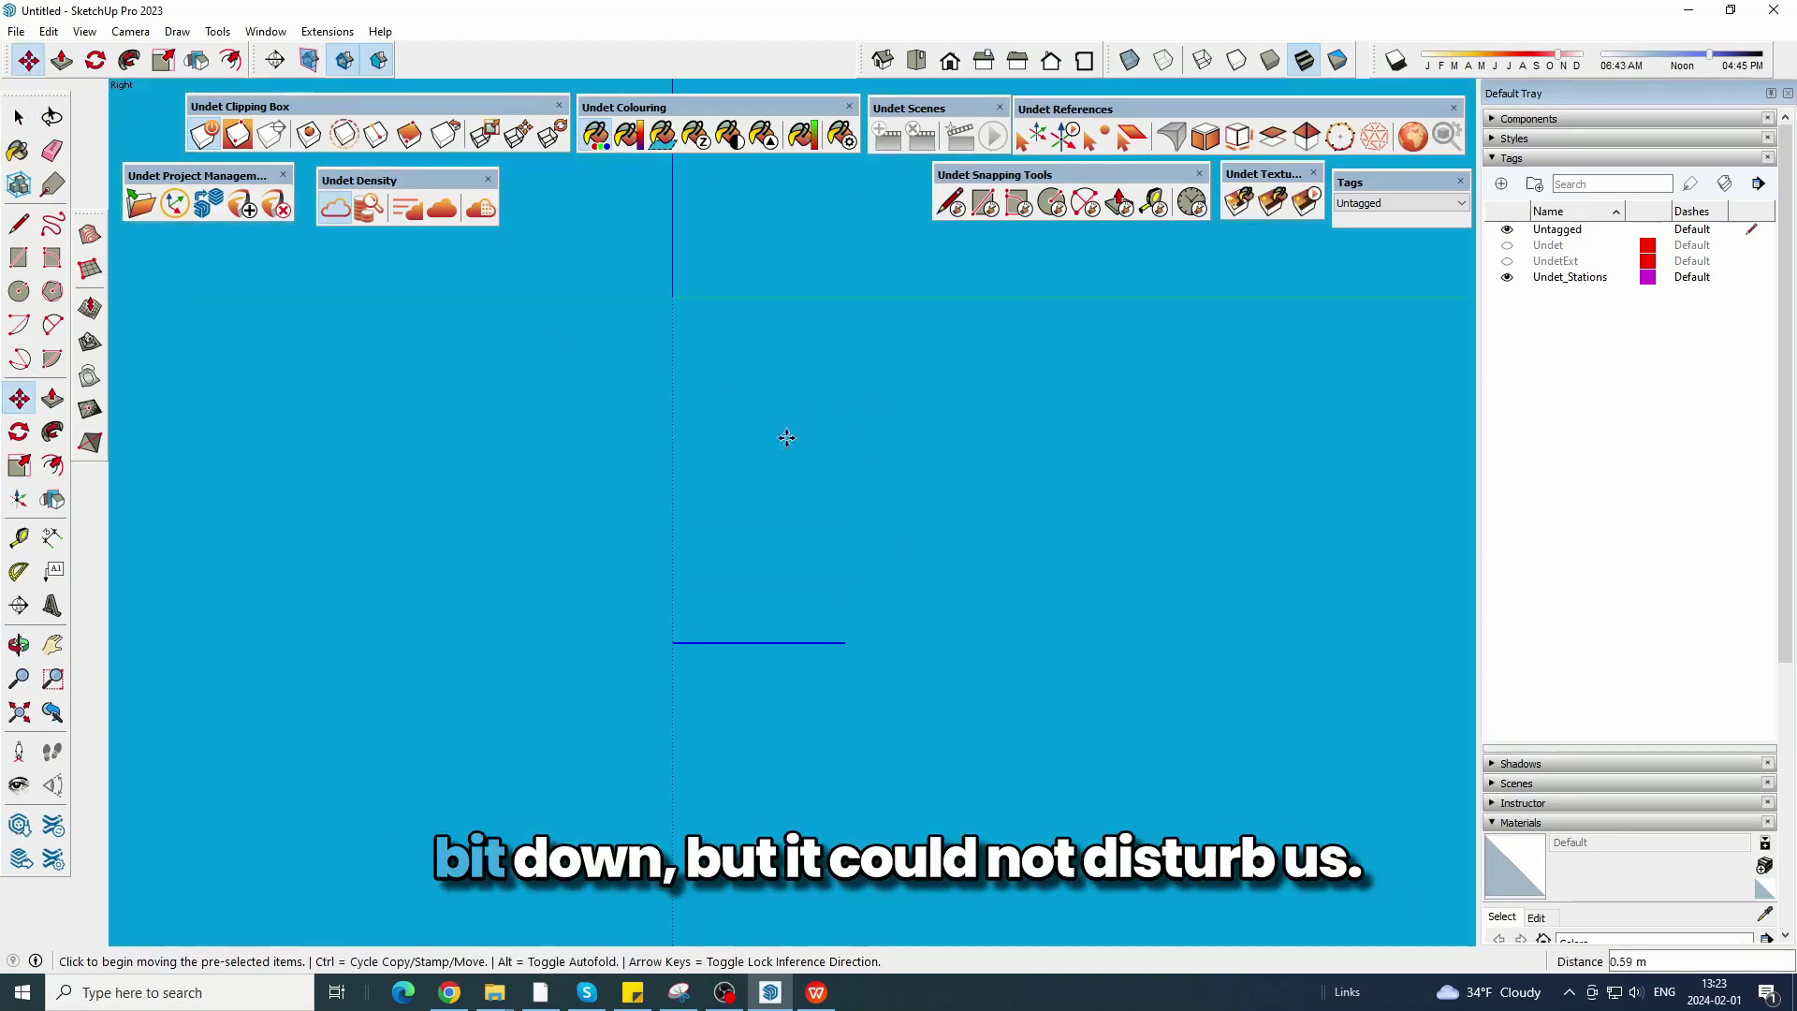
Show the point cloud again and clear the selection of the moved profiles.
{"action": "left_click", "coordinate": [330, 215]}
{"action": "left_click", "coordinate": [17, 119]}
{"action": "scroll", "coordinate": [769, 585], "scroll_direction": "up", "scroll_amount": 2}
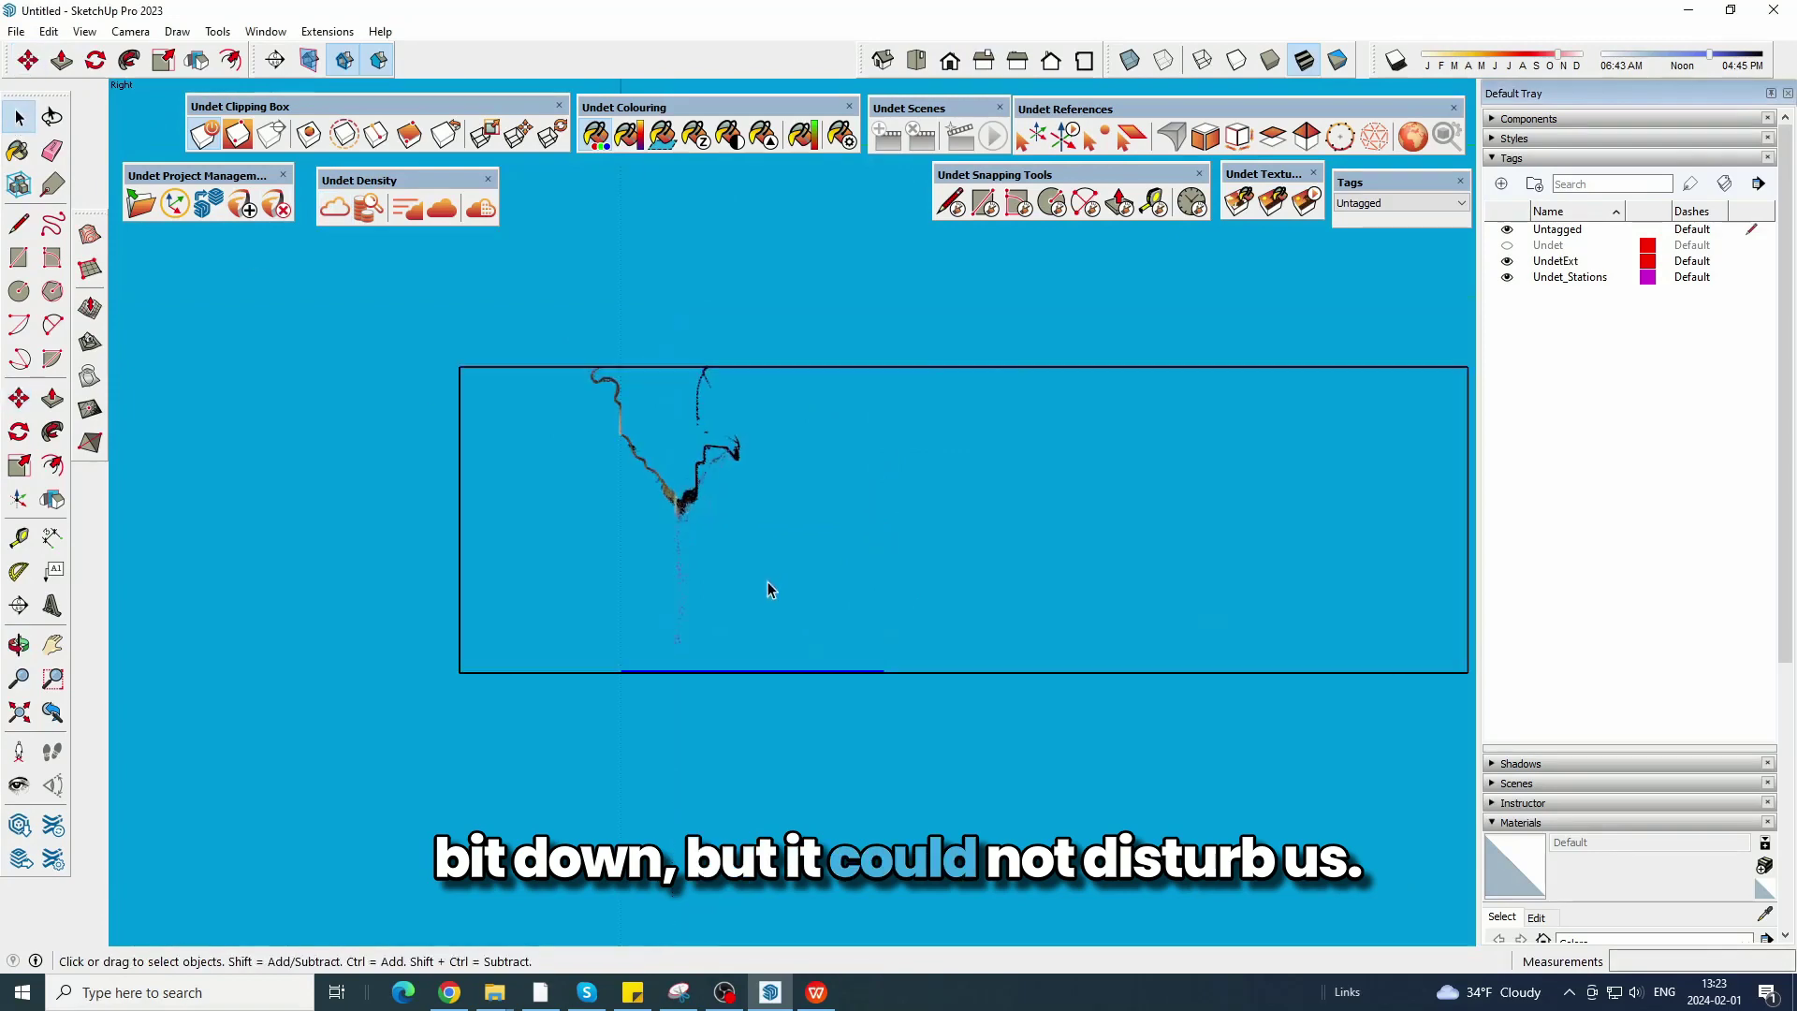
{"action": "left_click", "coordinate": [827, 443]}
Compare the section slice in perspective, back and left views to identify which side it faces.
{"action": "middle_click_drag", "start_coordinate": [826, 443], "coordinate": [725, 646]}
{"action": "middle_click_drag", "start_coordinate": [821, 685], "coordinate": [870, 581]}
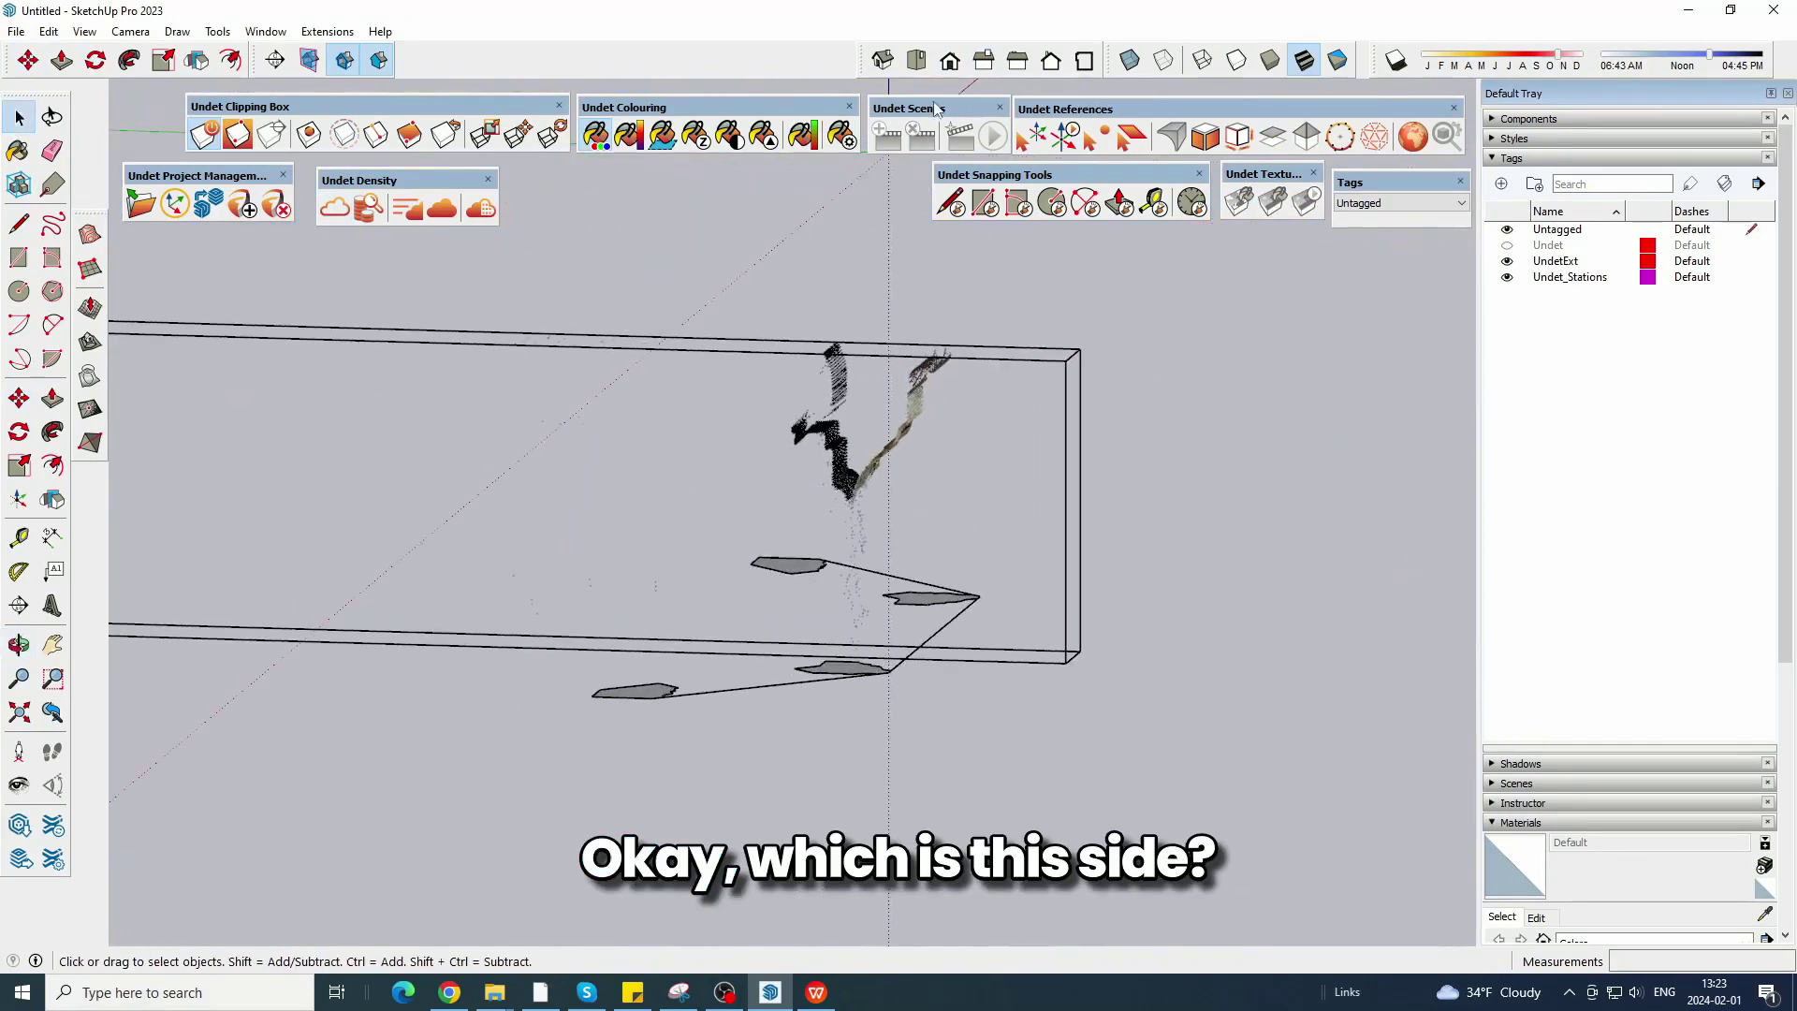
{"action": "left_click", "coordinate": [1014, 64]}
{"action": "left_click", "coordinate": [1045, 62]}
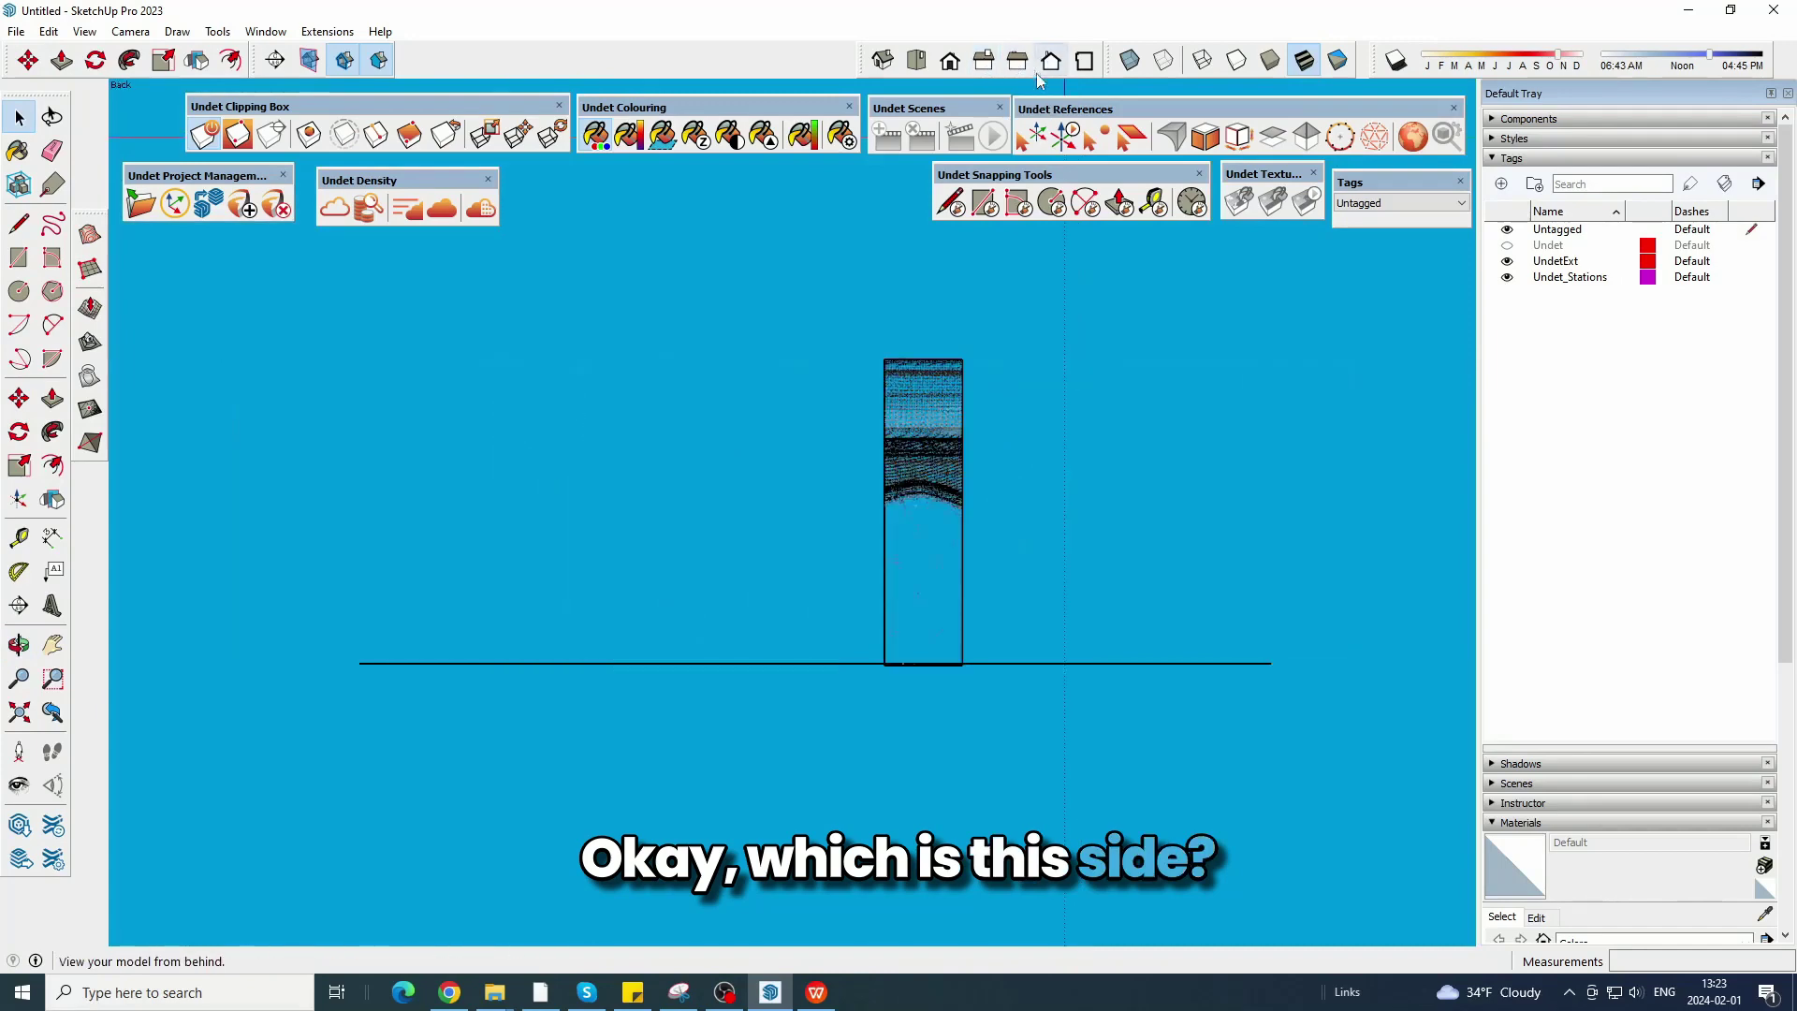
{"action": "left_click", "coordinate": [1020, 63]}
Copy the selected mullion profile straight up from the bay outline's corner by about 0.48 m.
{"action": "scroll", "coordinate": [1227, 531], "scroll_direction": "up", "scroll_amount": 3}
{"action": "middle_click_drag", "start_coordinate": [1047, 474], "coordinate": [928, 472]}
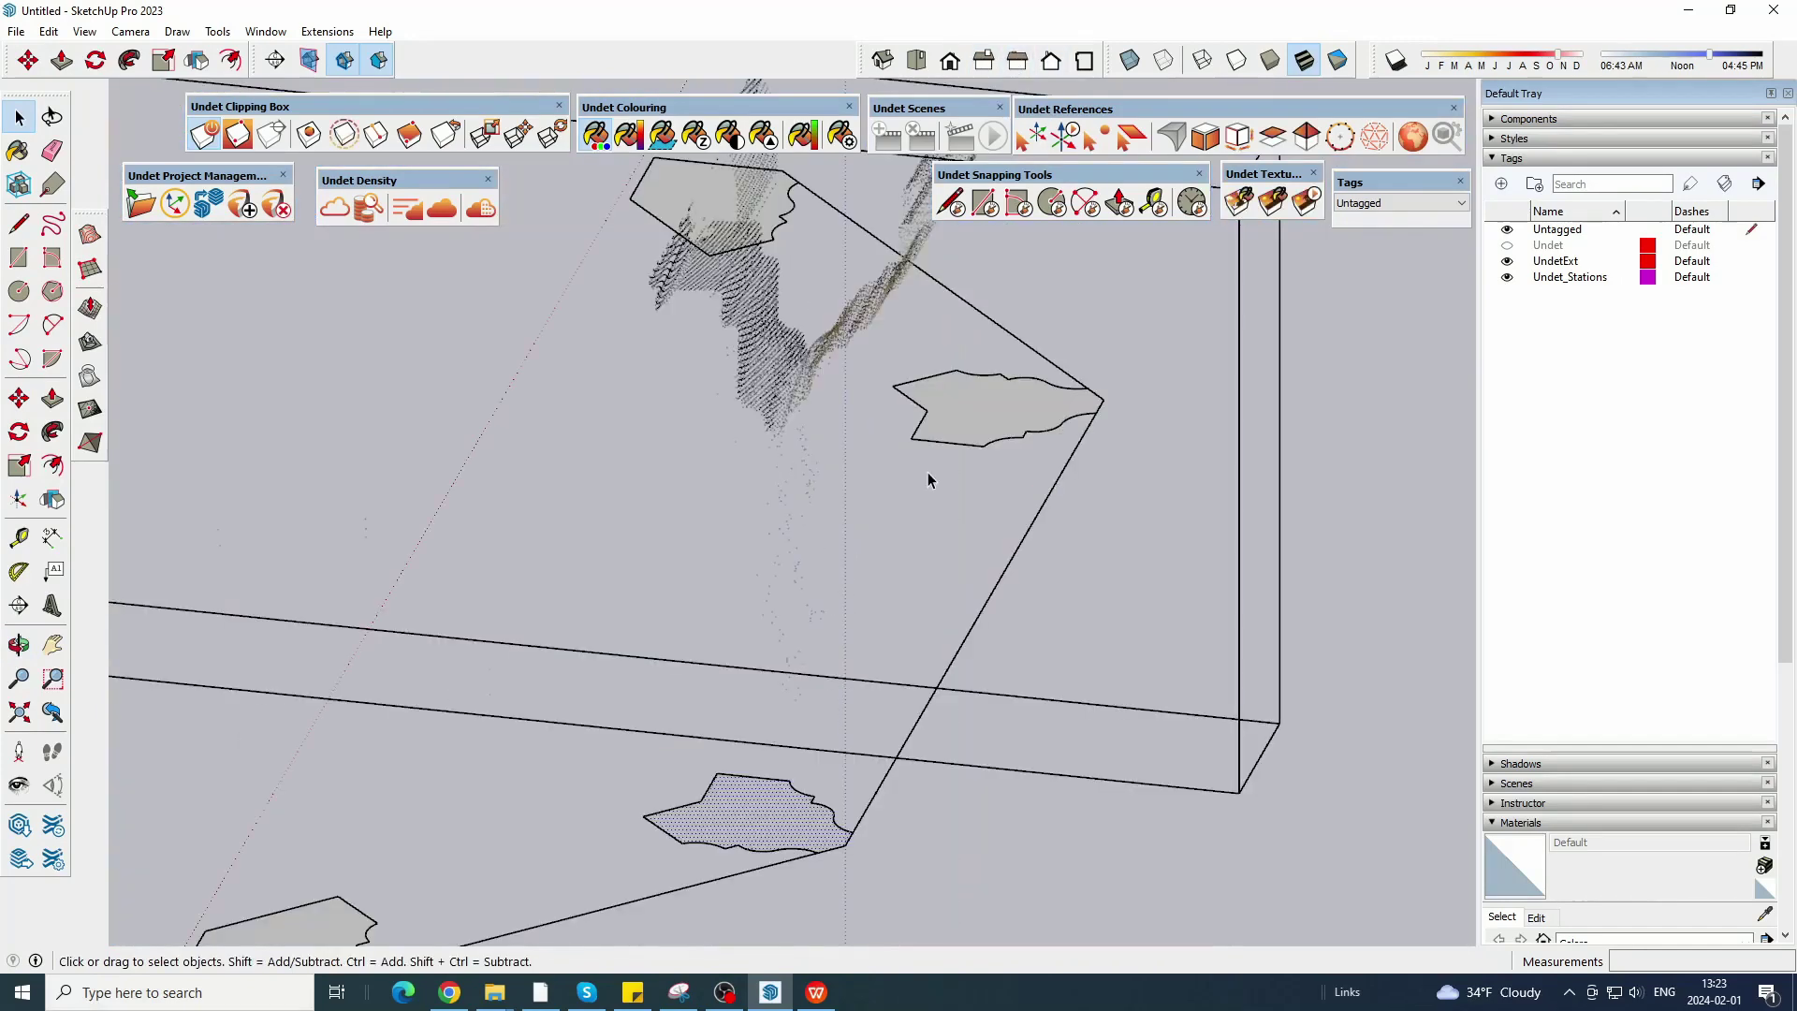
{"action": "left_click", "coordinate": [28, 60]}
{"action": "middle_click_drag", "start_coordinate": [824, 711], "coordinate": [861, 748]}
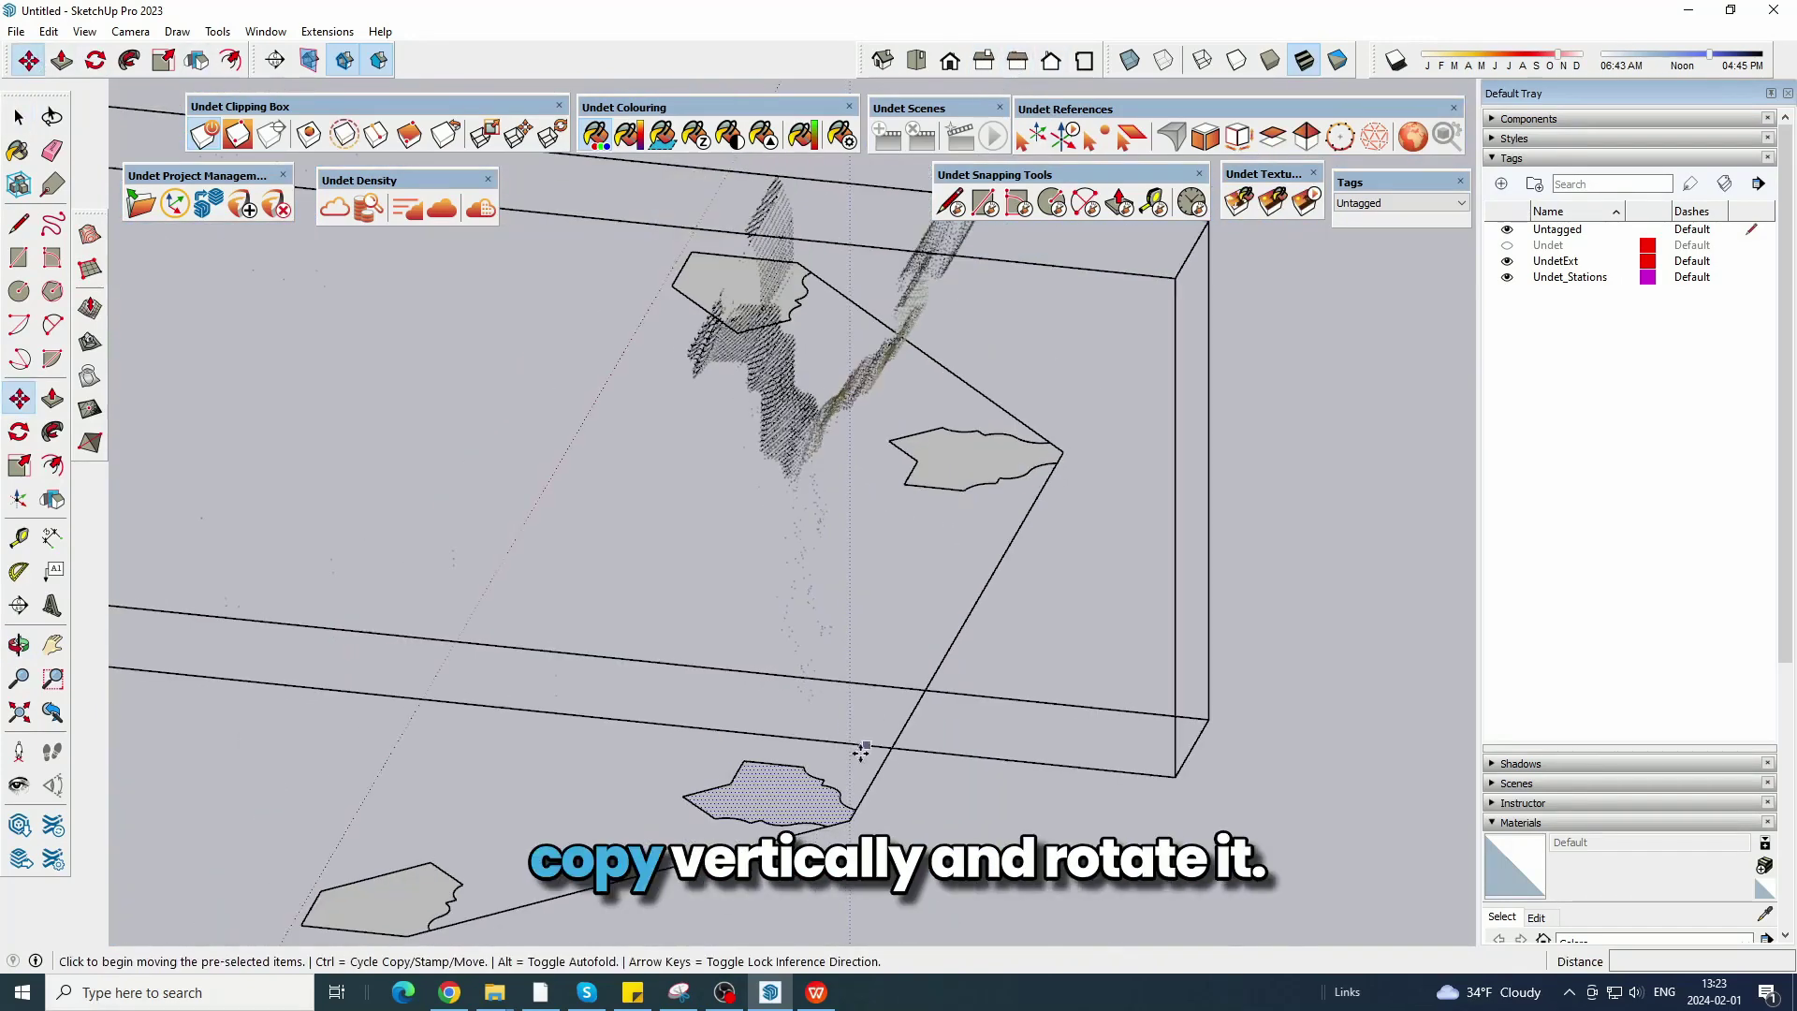
{"action": "key", "text": "ctrl"}
{"action": "left_click", "coordinate": [849, 821]}
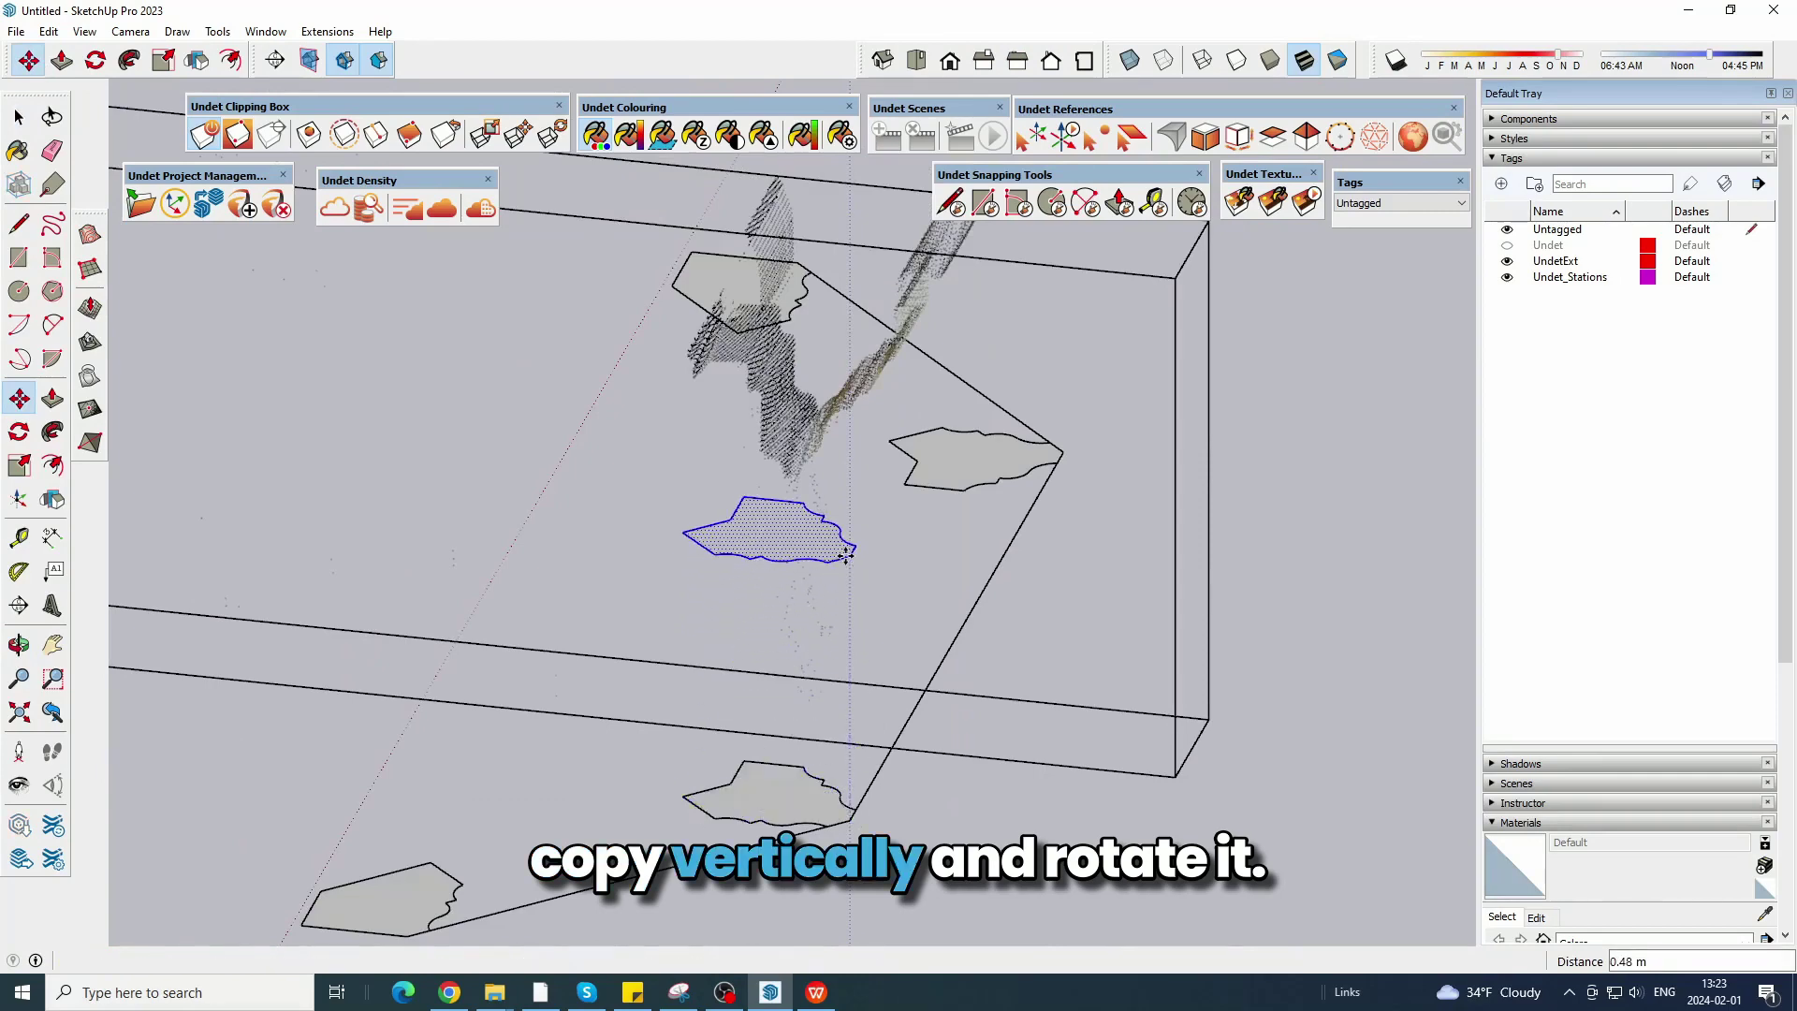
{"action": "left_click", "coordinate": [850, 548]}
Rotate the copied mullion profile 90 degrees so that it stands in a vertical plane.
{"action": "middle_click_drag", "start_coordinate": [849, 548], "coordinate": [688, 504]}
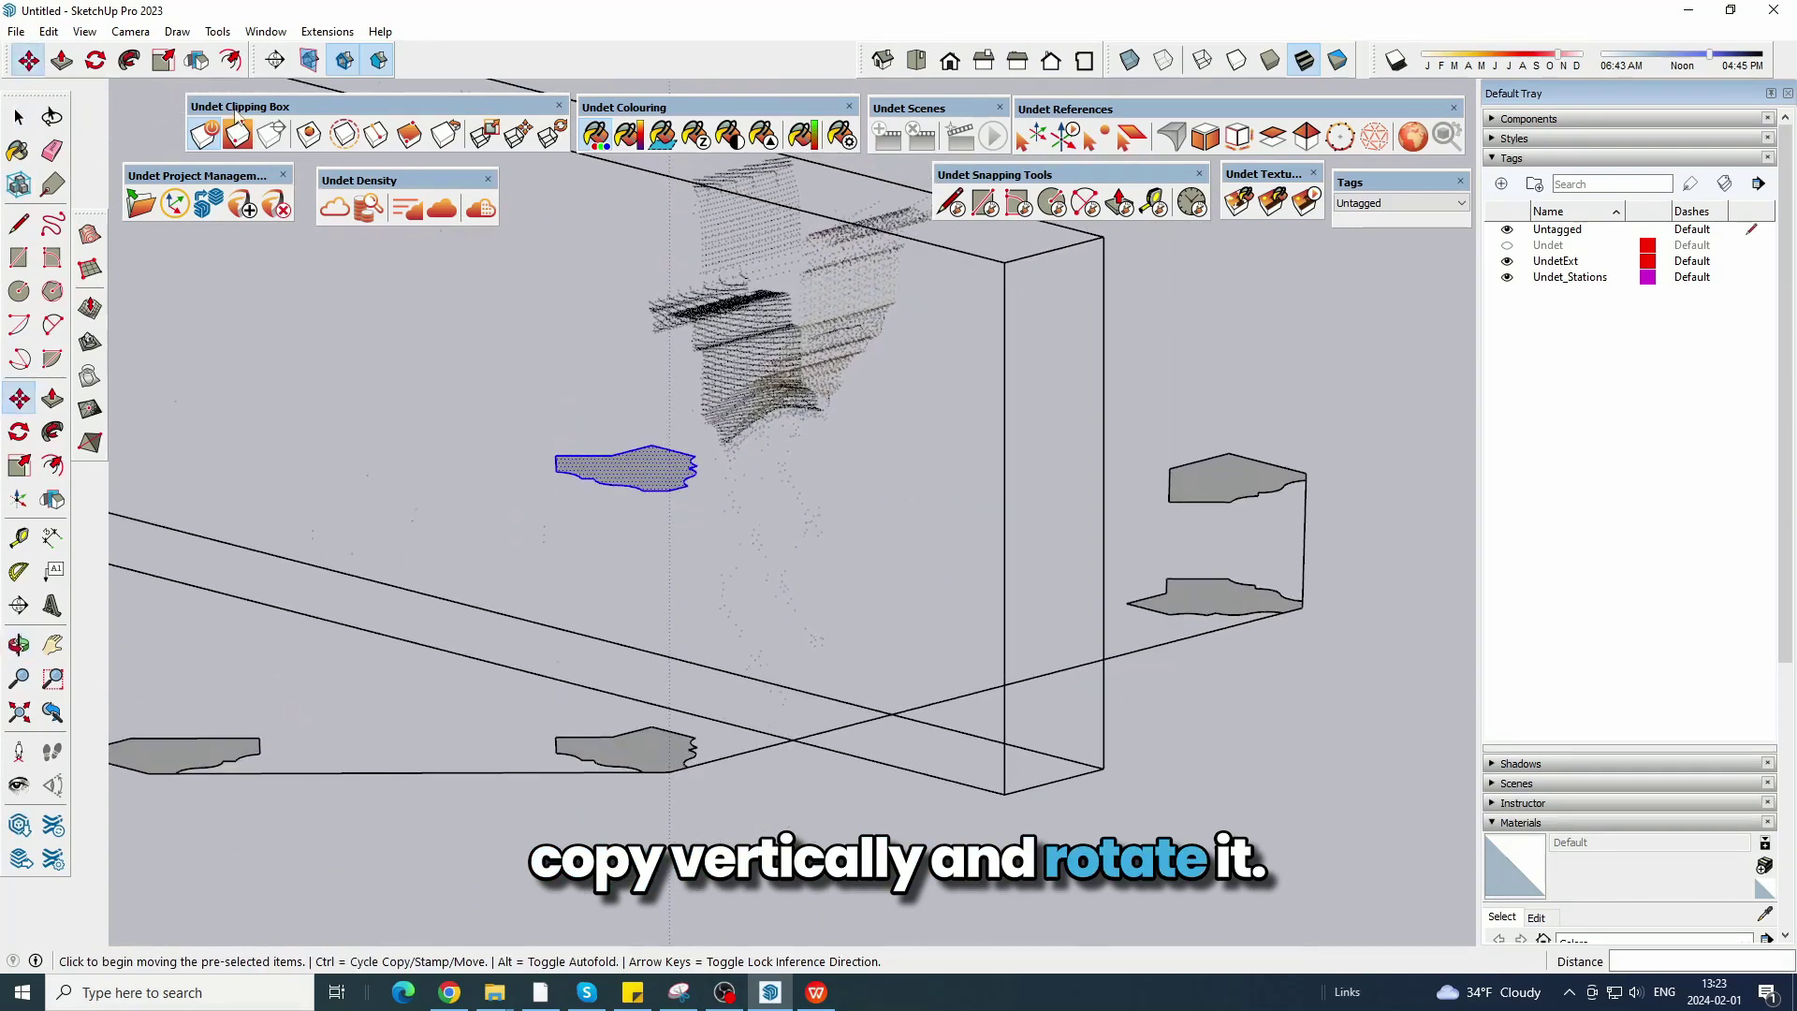
{"action": "left_click", "coordinate": [95, 60]}
{"action": "scroll", "coordinate": [689, 500], "scroll_direction": "up", "scroll_amount": 3}
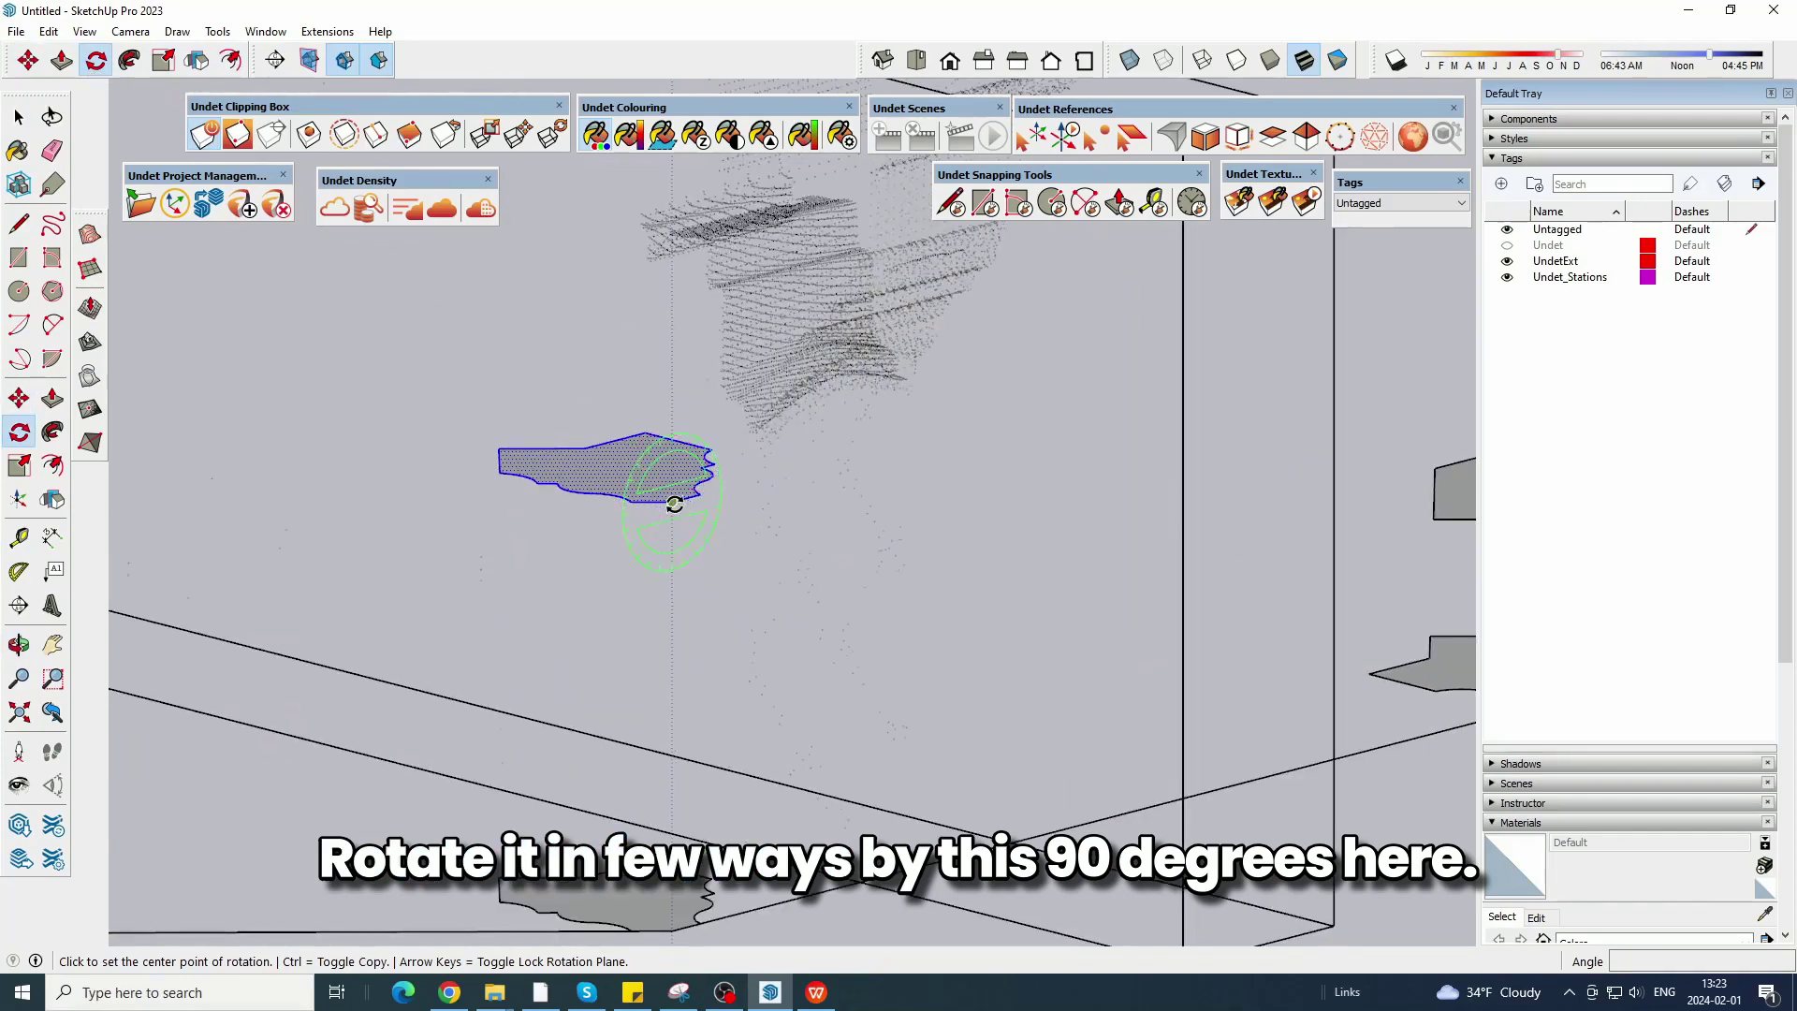
{"action": "scroll", "coordinate": [700, 494], "scroll_direction": "up", "scroll_amount": 2}
{"action": "left_click", "coordinate": [700, 493]}
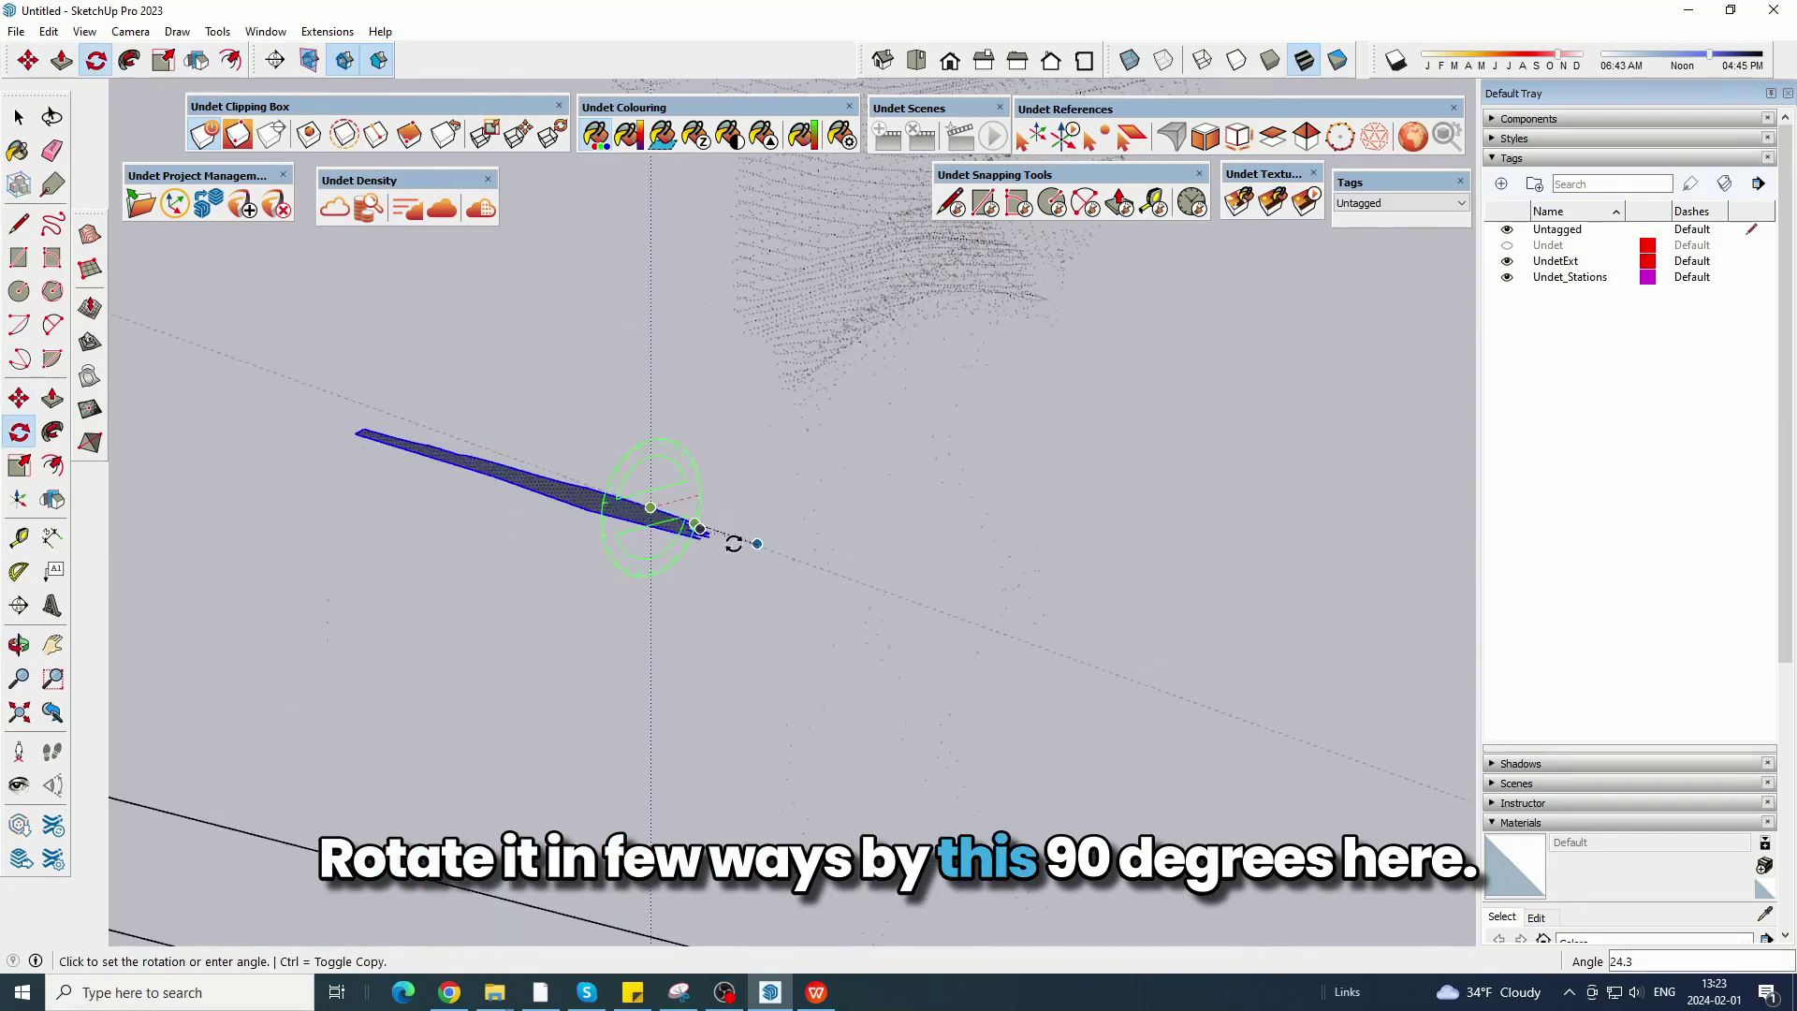
{"action": "left_click", "coordinate": [731, 535]}
In the left view, move the upright profile so its lower curved mouldings line up with the point cloud section.
{"action": "middle_click_drag", "start_coordinate": [732, 535], "coordinate": [608, 389]}
{"action": "key", "text": "space"}
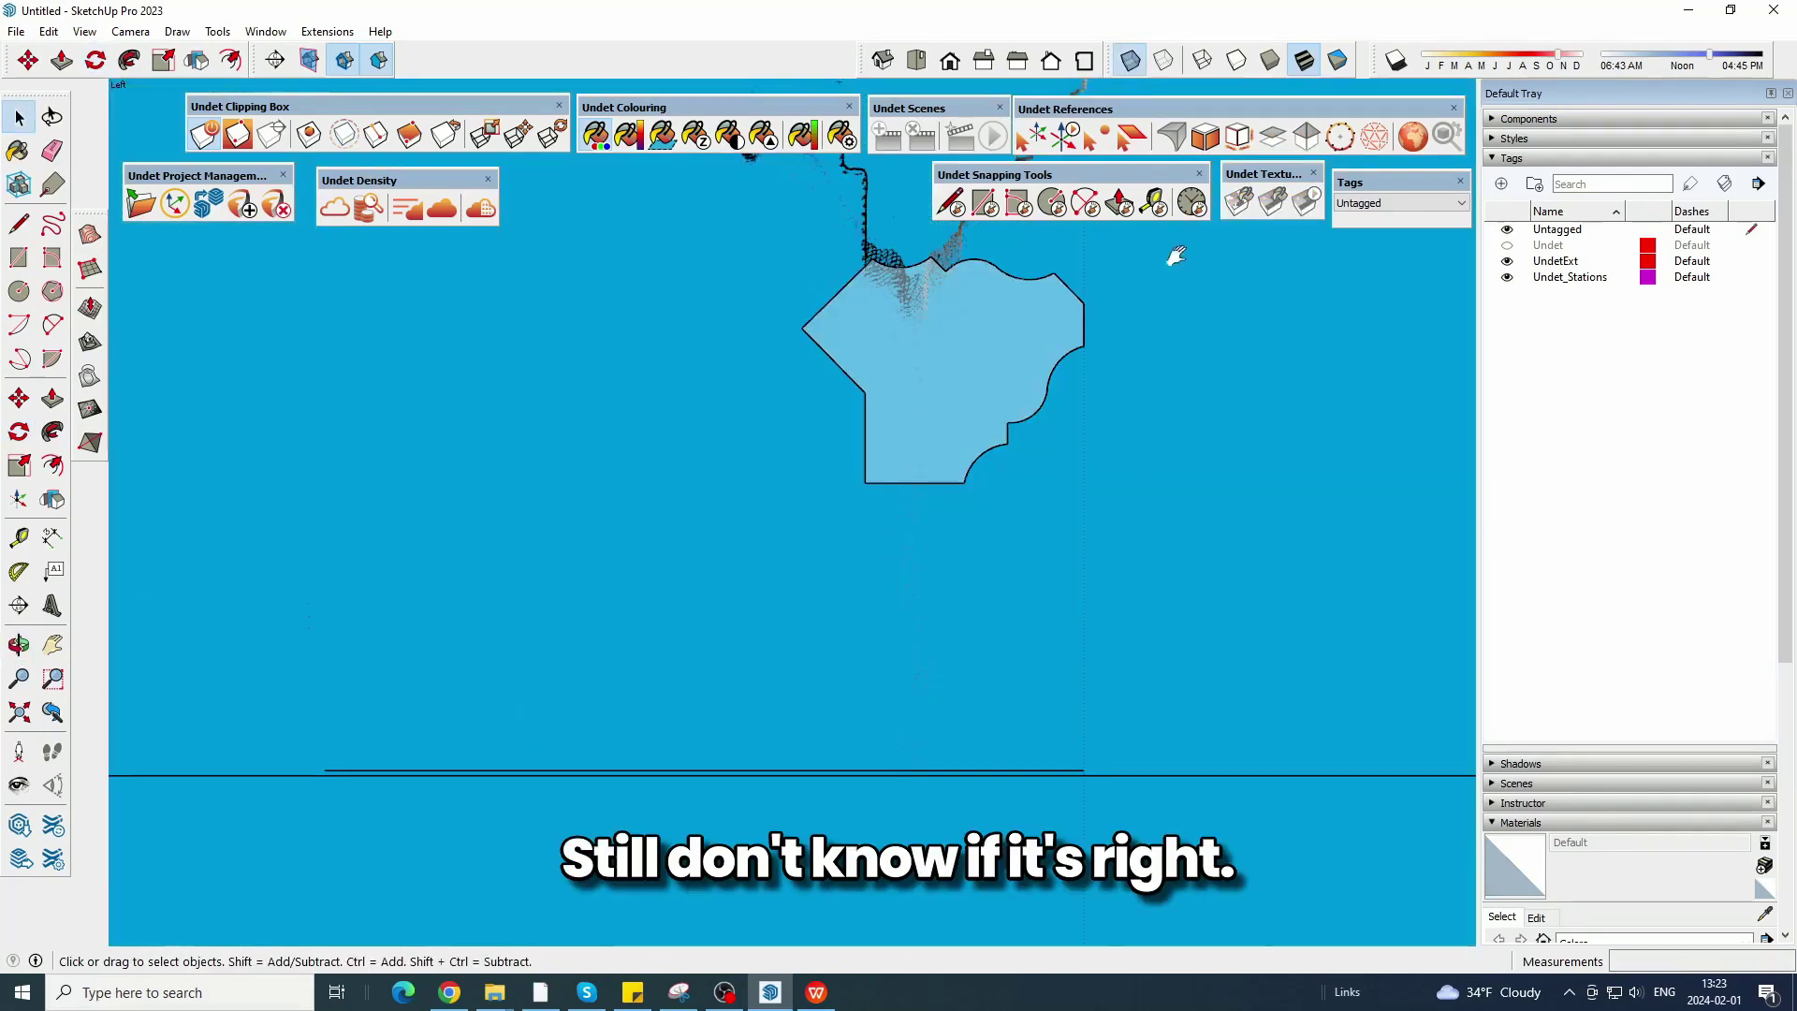
{"action": "middle_click_drag", "start_coordinate": [1170, 258], "coordinate": [970, 494], "text": "shift"}
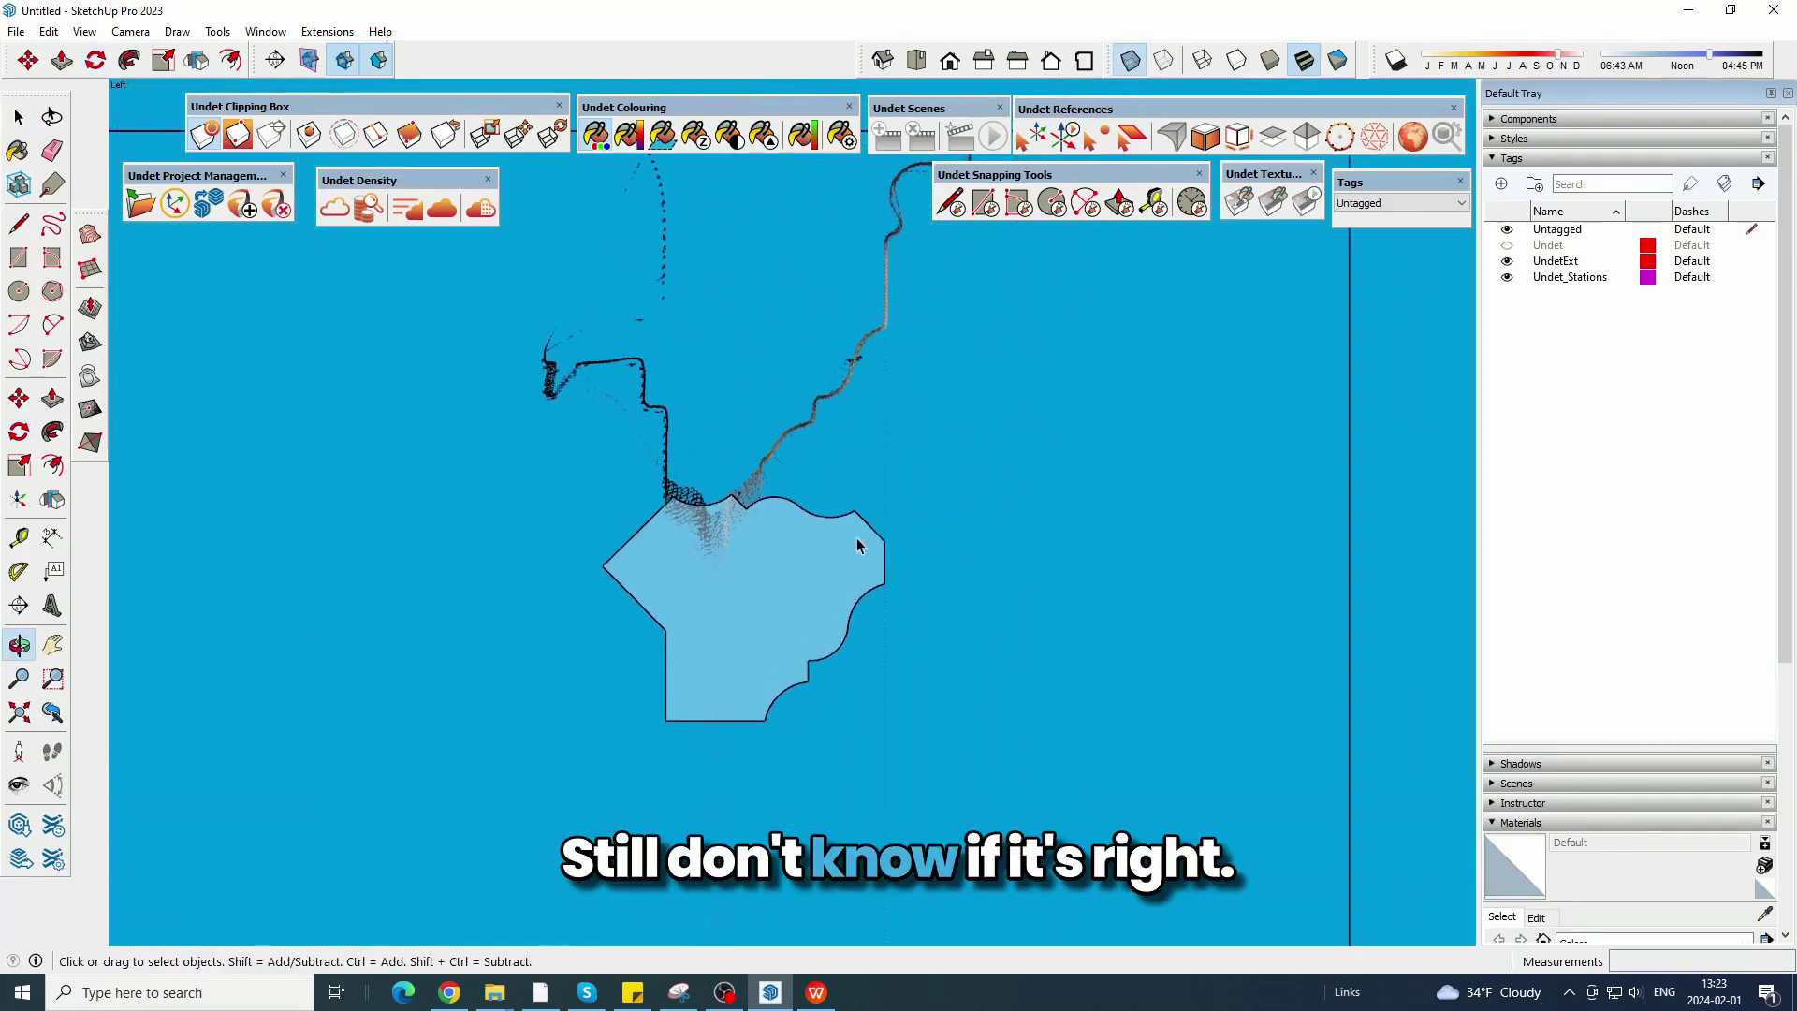
{"action": "left_click", "coordinate": [808, 569]}
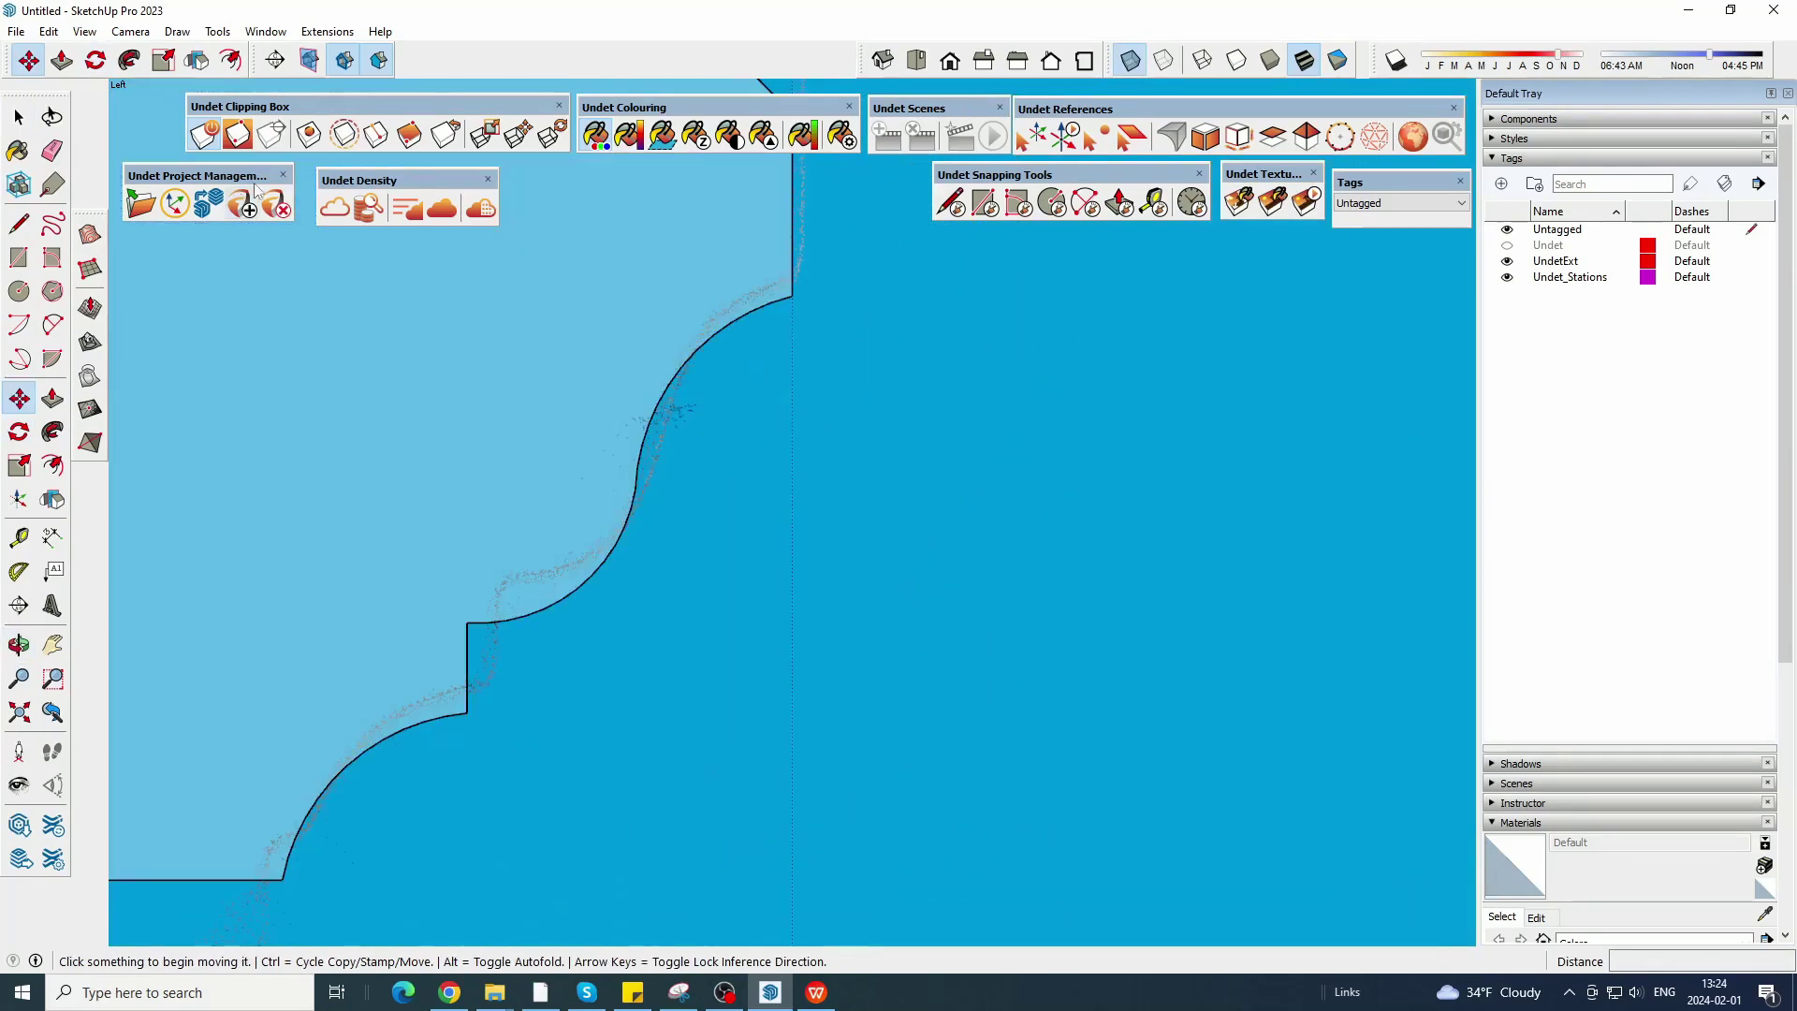
Set the model's length units to centimetres.
{"action": "left_click", "coordinate": [266, 31]}
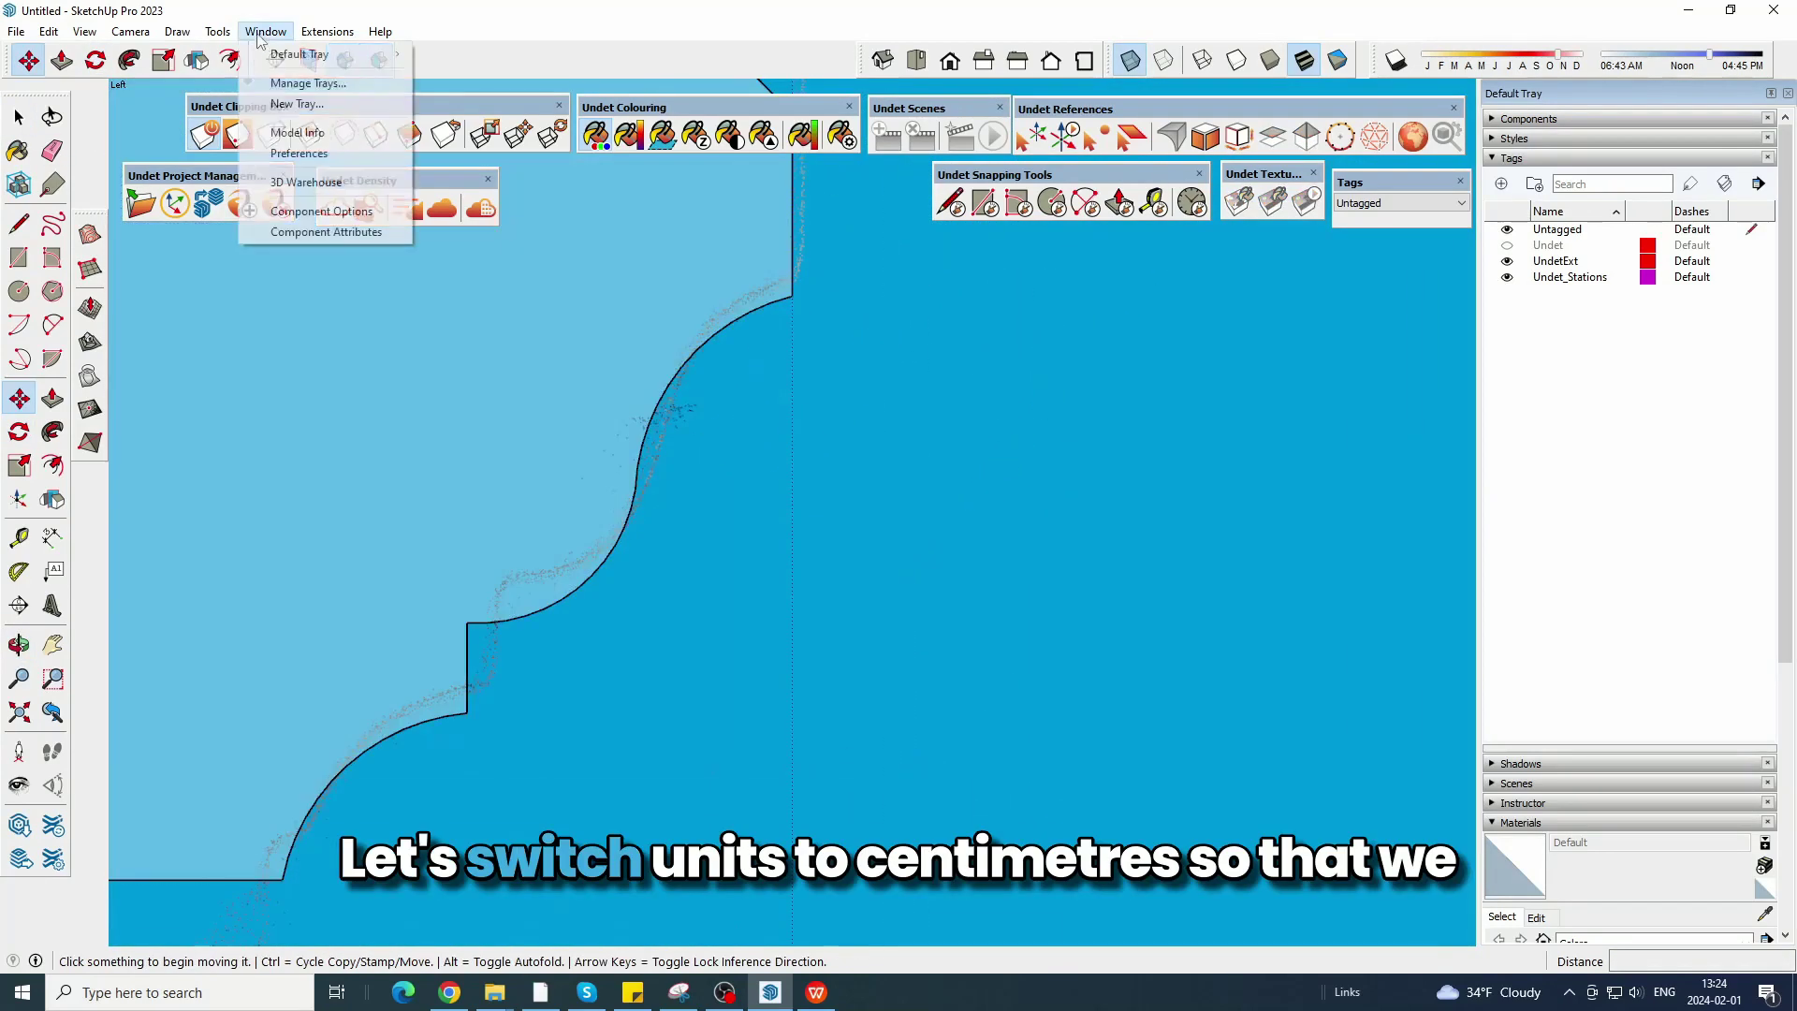
{"action": "left_click", "coordinate": [298, 132]}
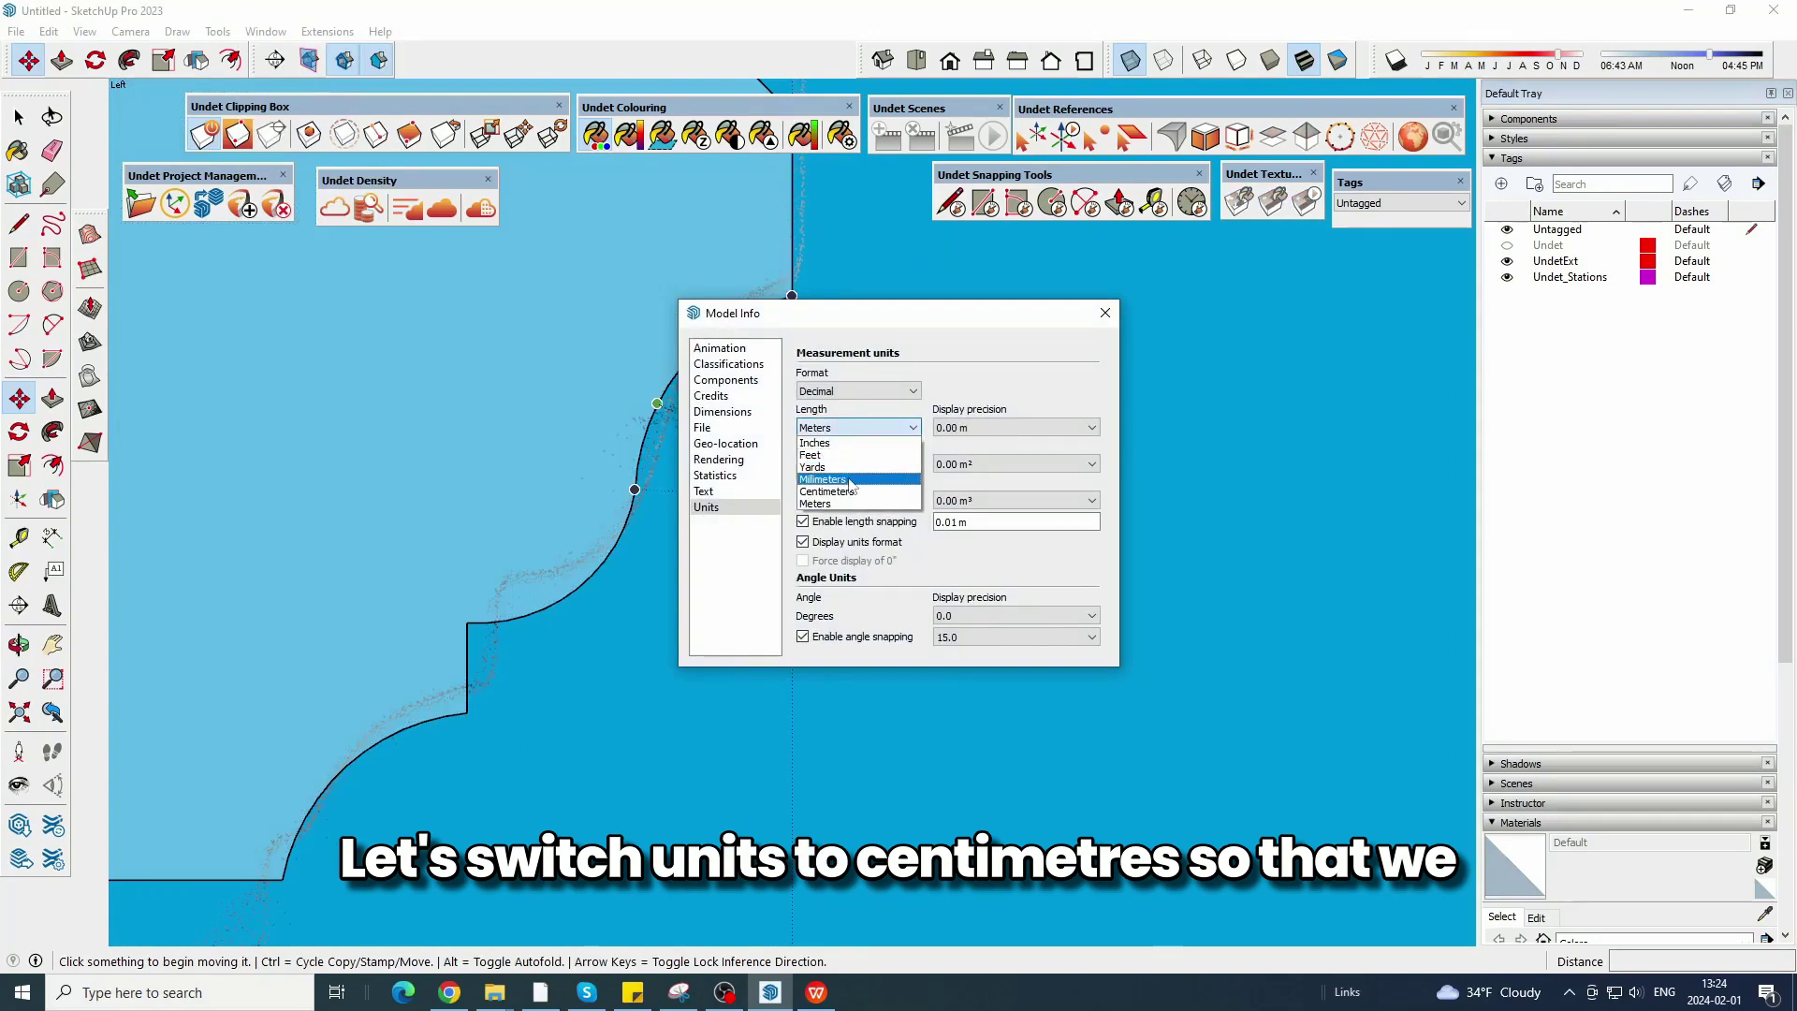
{"action": "left_click", "coordinate": [847, 490]}
{"action": "left_click", "coordinate": [1104, 312]}
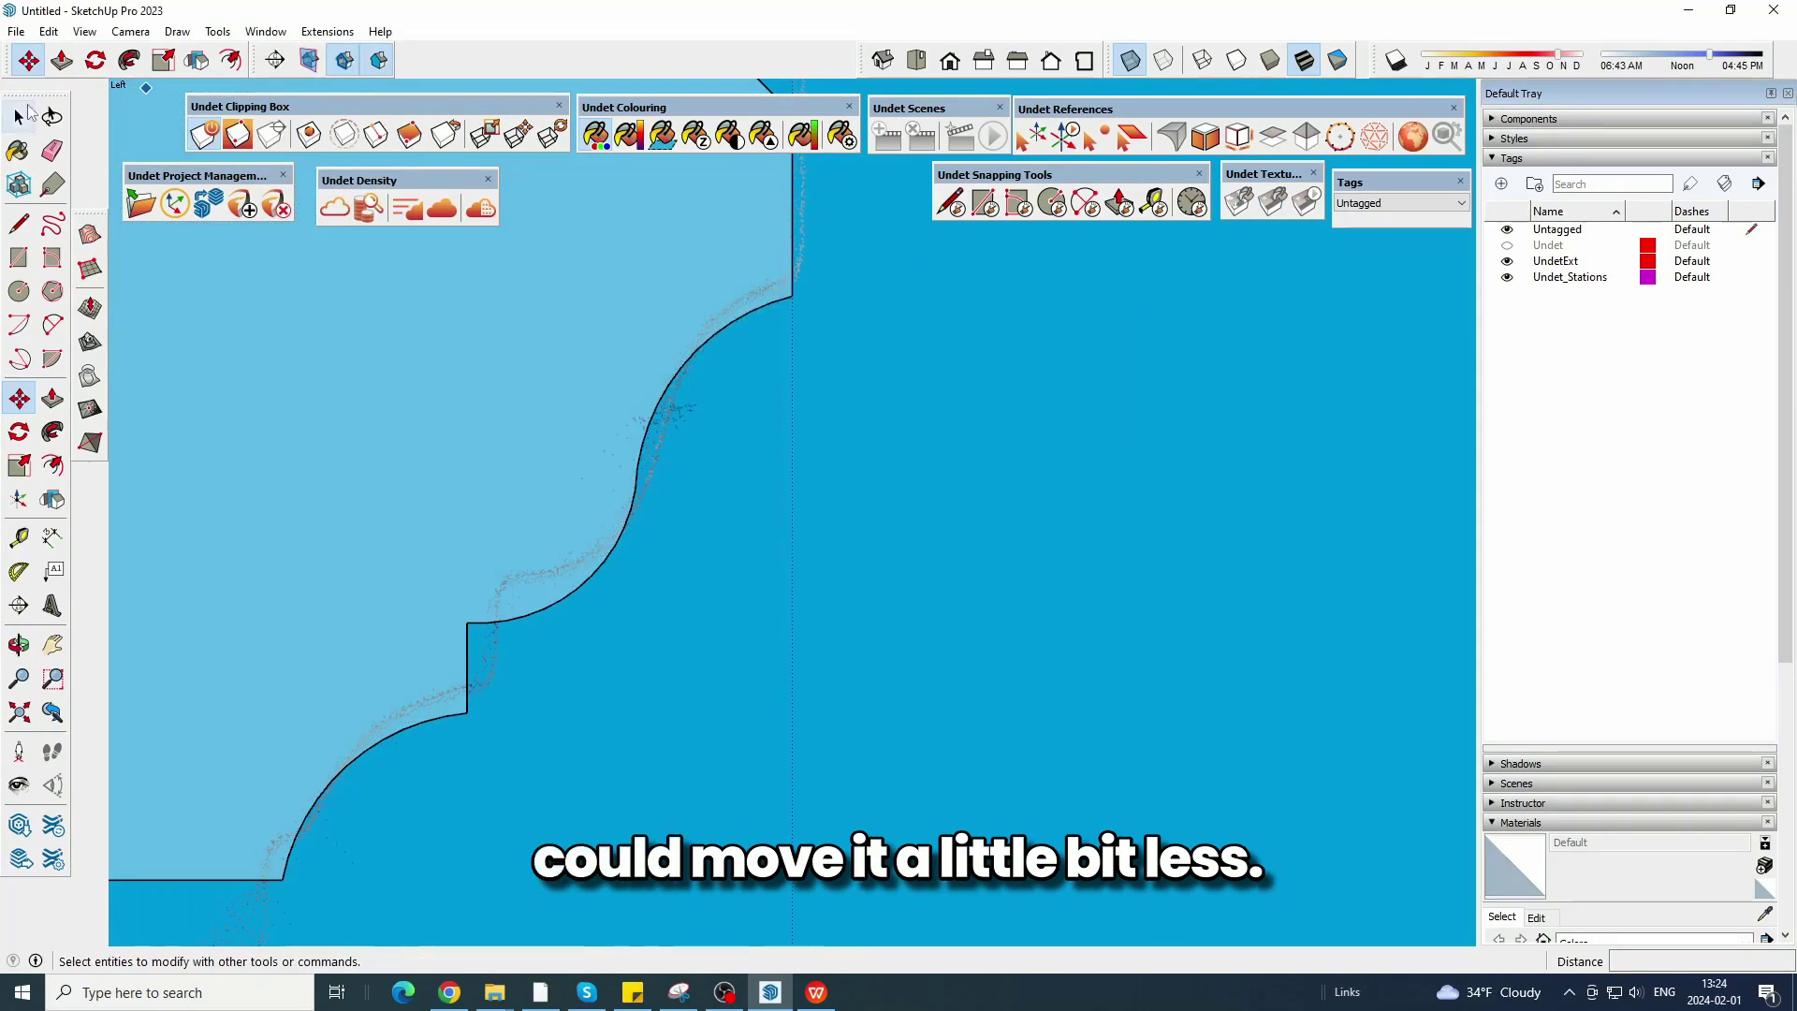
Nudge the upright profile up by a few millimetres to fit its mouldings to the sliced points, and clear the selection.
{"action": "left_click", "coordinate": [18, 116]}
{"action": "scroll", "coordinate": [813, 469], "scroll_direction": "down", "scroll_amount": 3}
{"action": "scroll", "coordinate": [889, 521], "scroll_direction": "down", "scroll_amount": 3}
{"action": "left_click", "coordinate": [759, 419]}
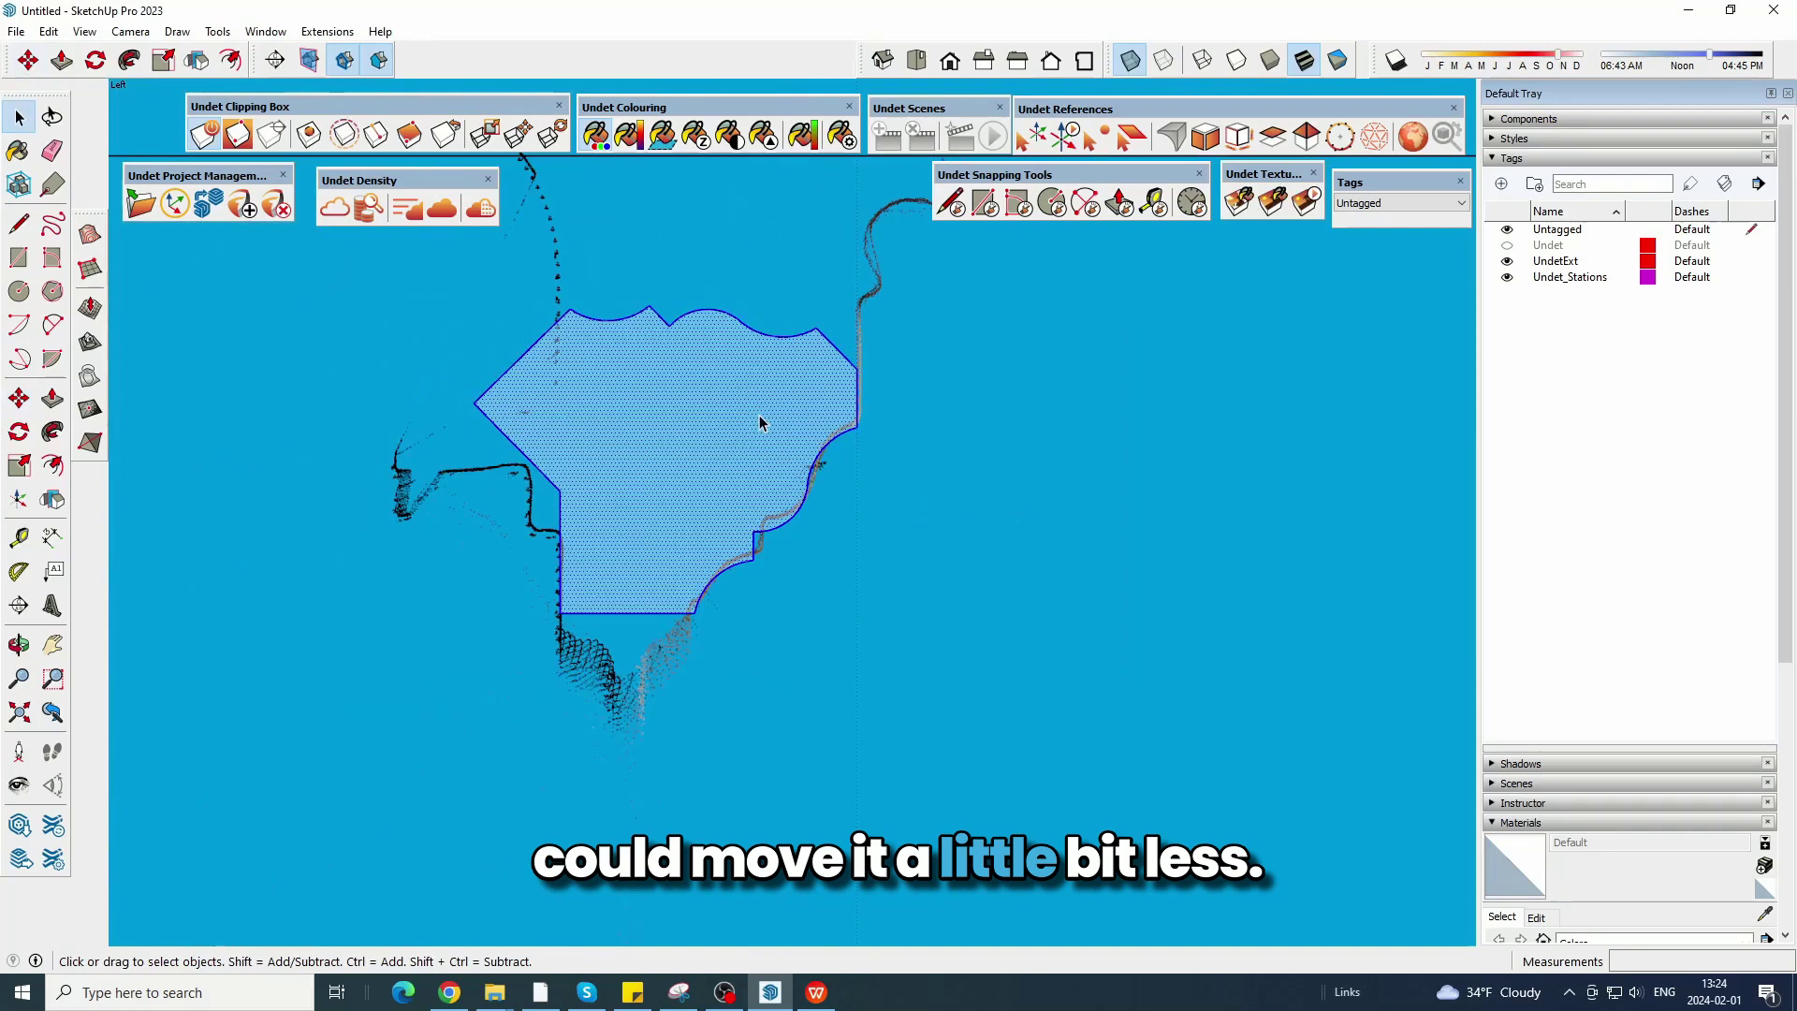
{"action": "left_click", "coordinate": [28, 61]}
{"action": "scroll", "coordinate": [875, 459], "scroll_direction": "up", "scroll_amount": 5}
{"action": "left_click", "coordinate": [882, 473]}
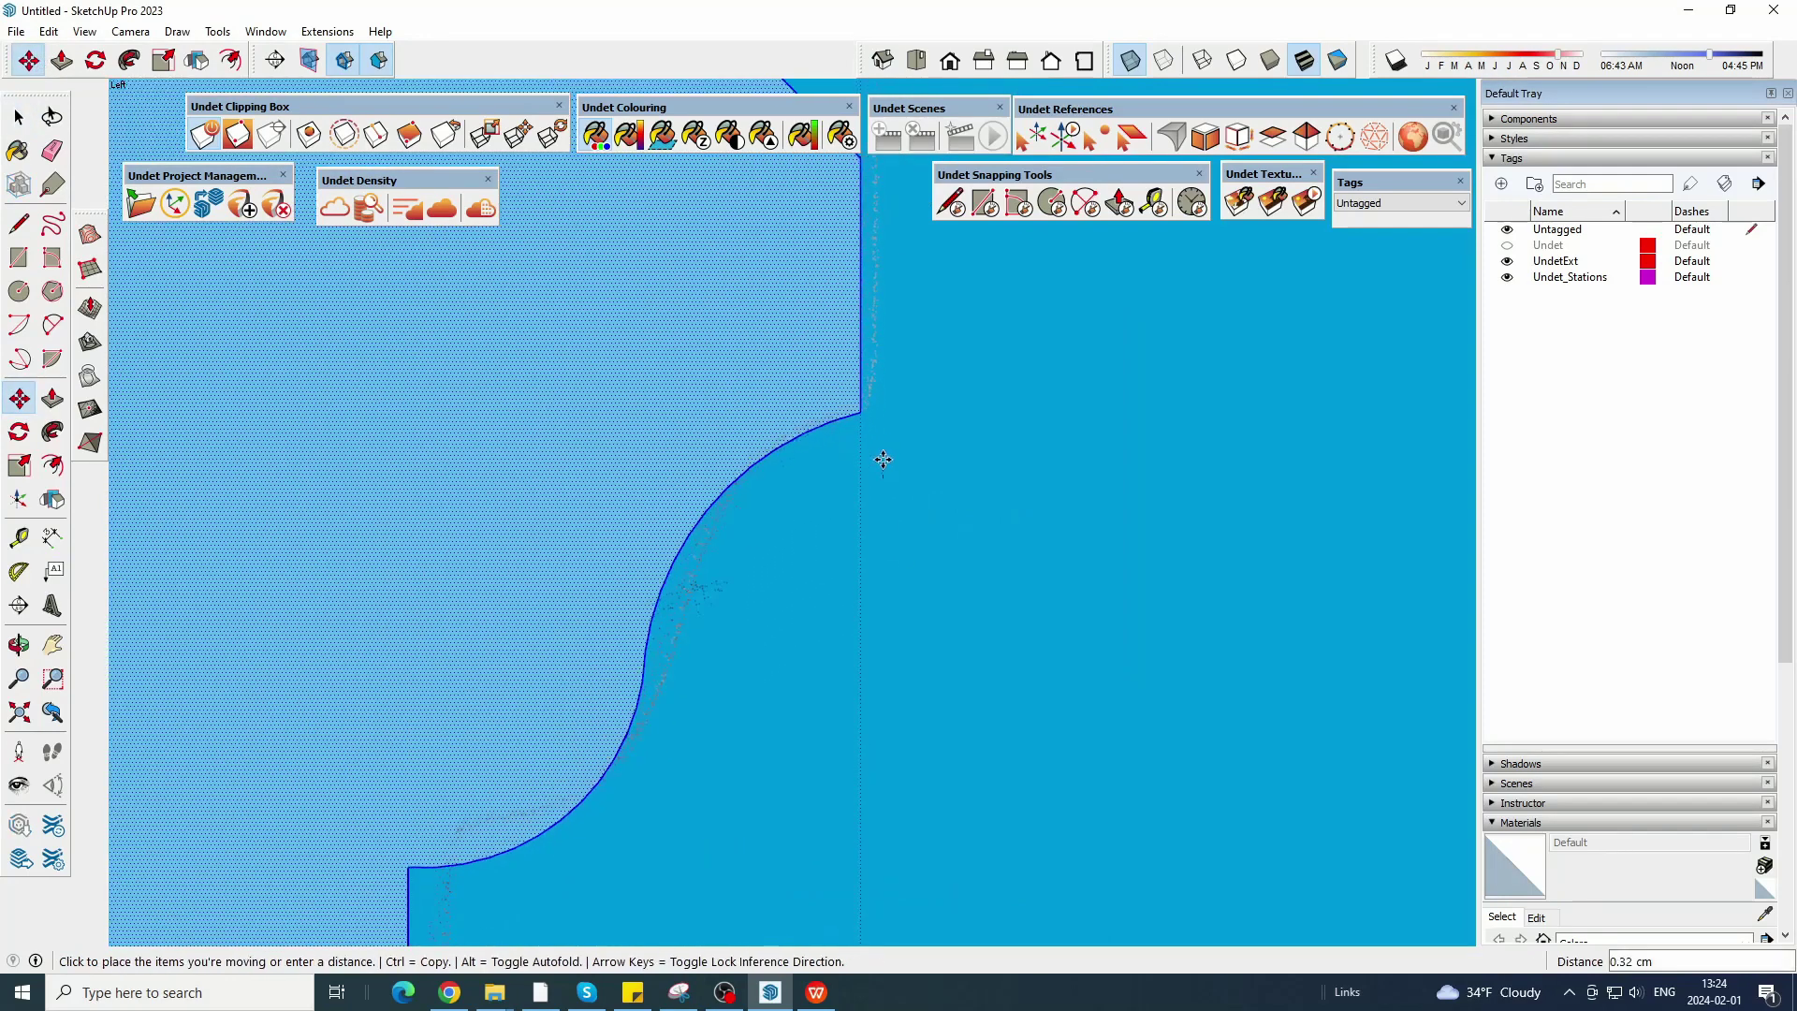
{"action": "left_click", "coordinate": [885, 451]}
{"action": "scroll", "coordinate": [885, 450], "scroll_direction": "down", "scroll_amount": 5}
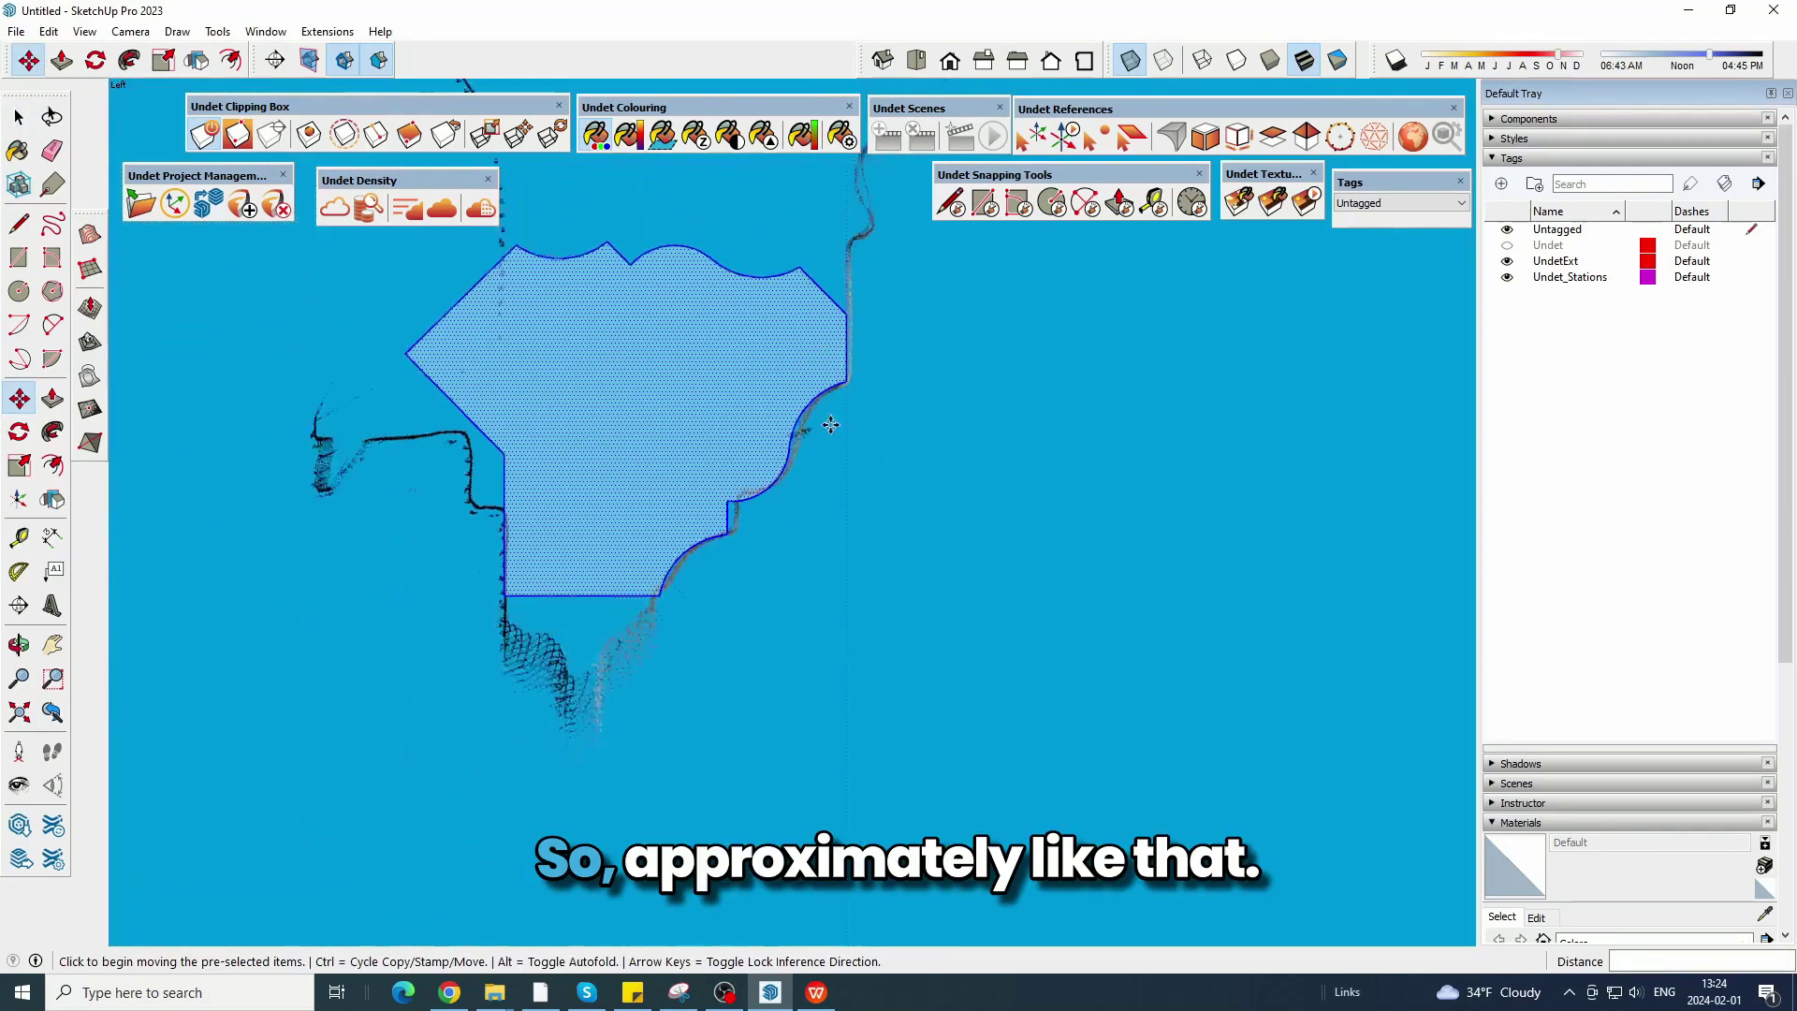
{"action": "left_click", "coordinate": [17, 117]}
{"action": "left_click", "coordinate": [17, 117]}
{"action": "left_click", "coordinate": [704, 250]}
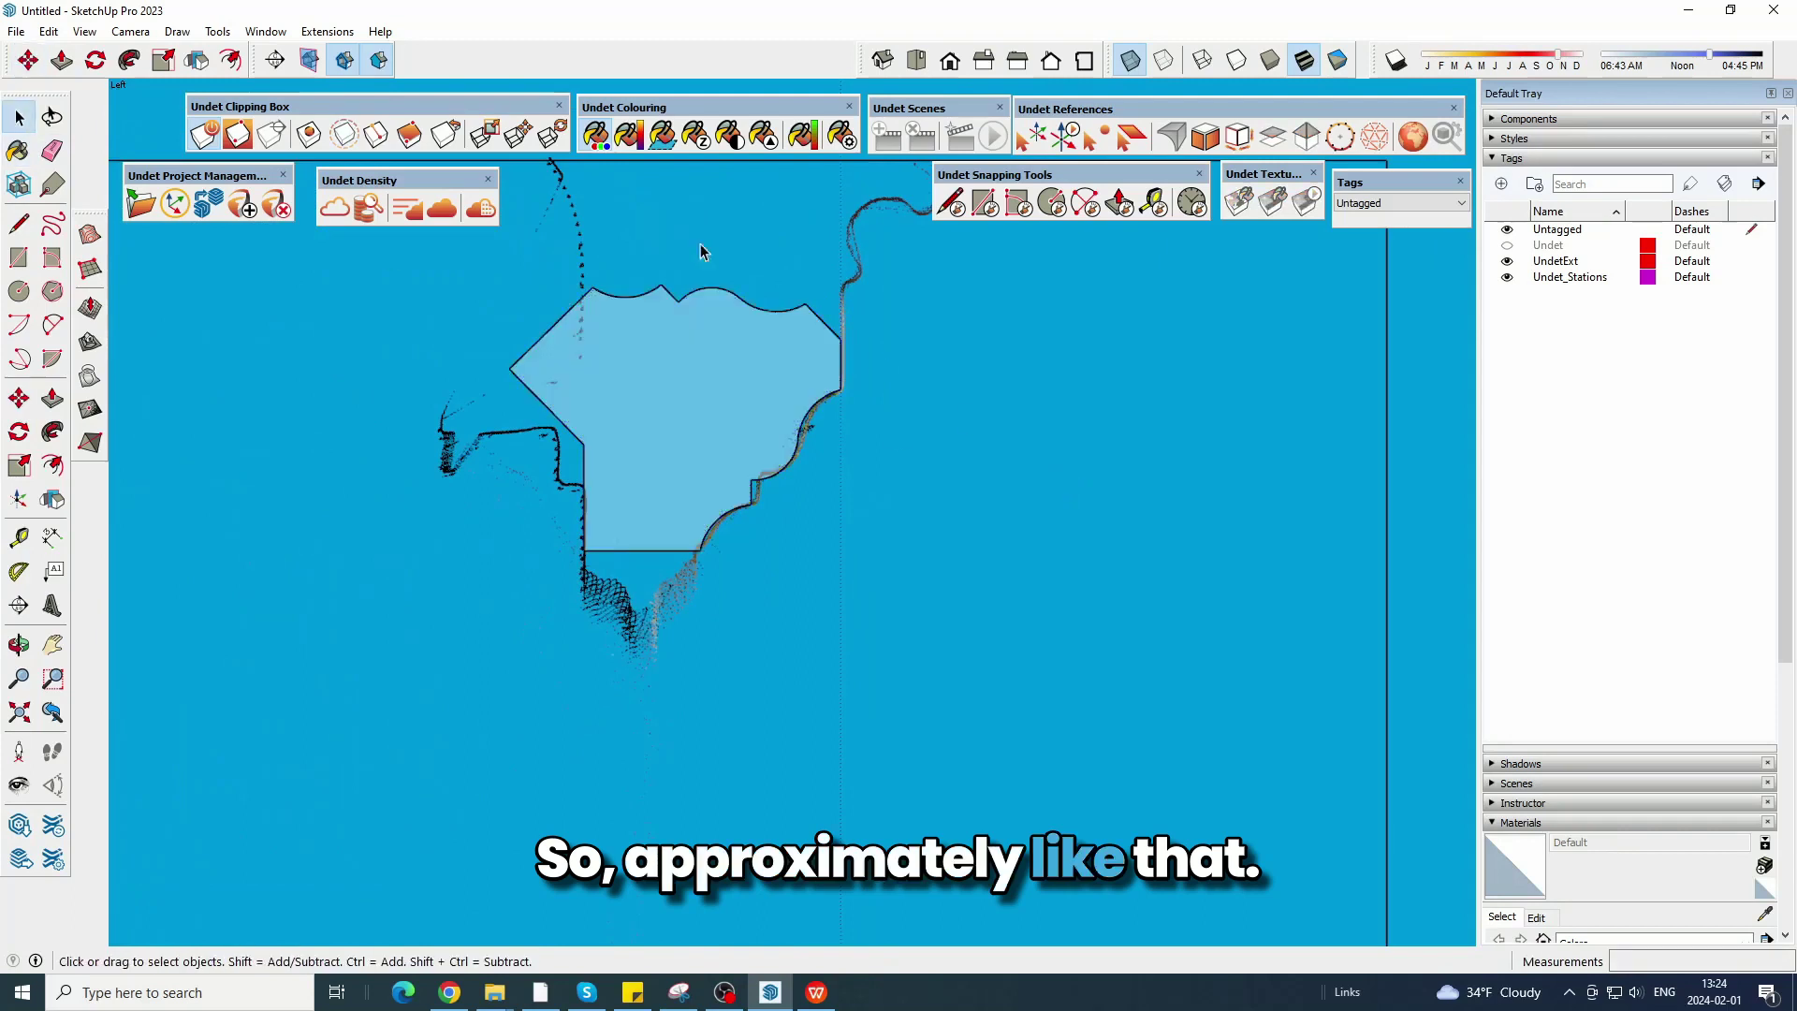
Close the moulded part with a horizontal line from its upper outer corner and a vertical line along its inner face.
{"action": "left_click", "coordinate": [19, 223]}
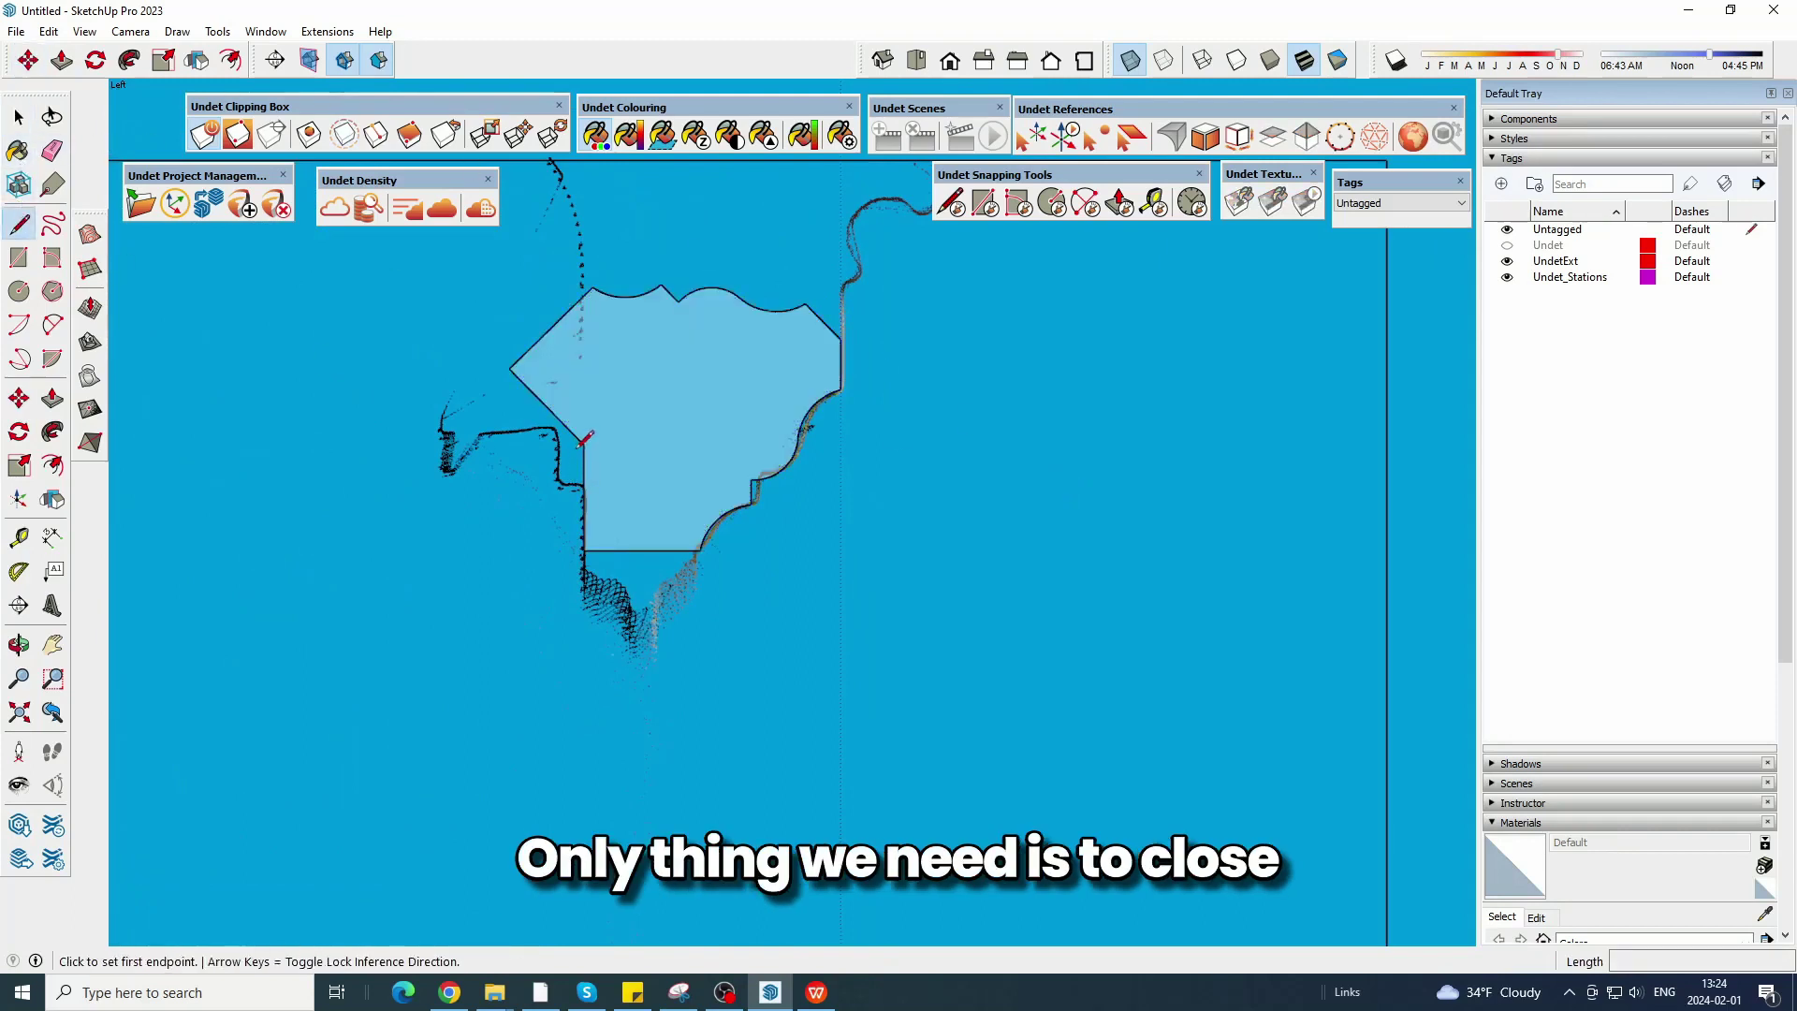
{"action": "left_click", "coordinate": [841, 337]}
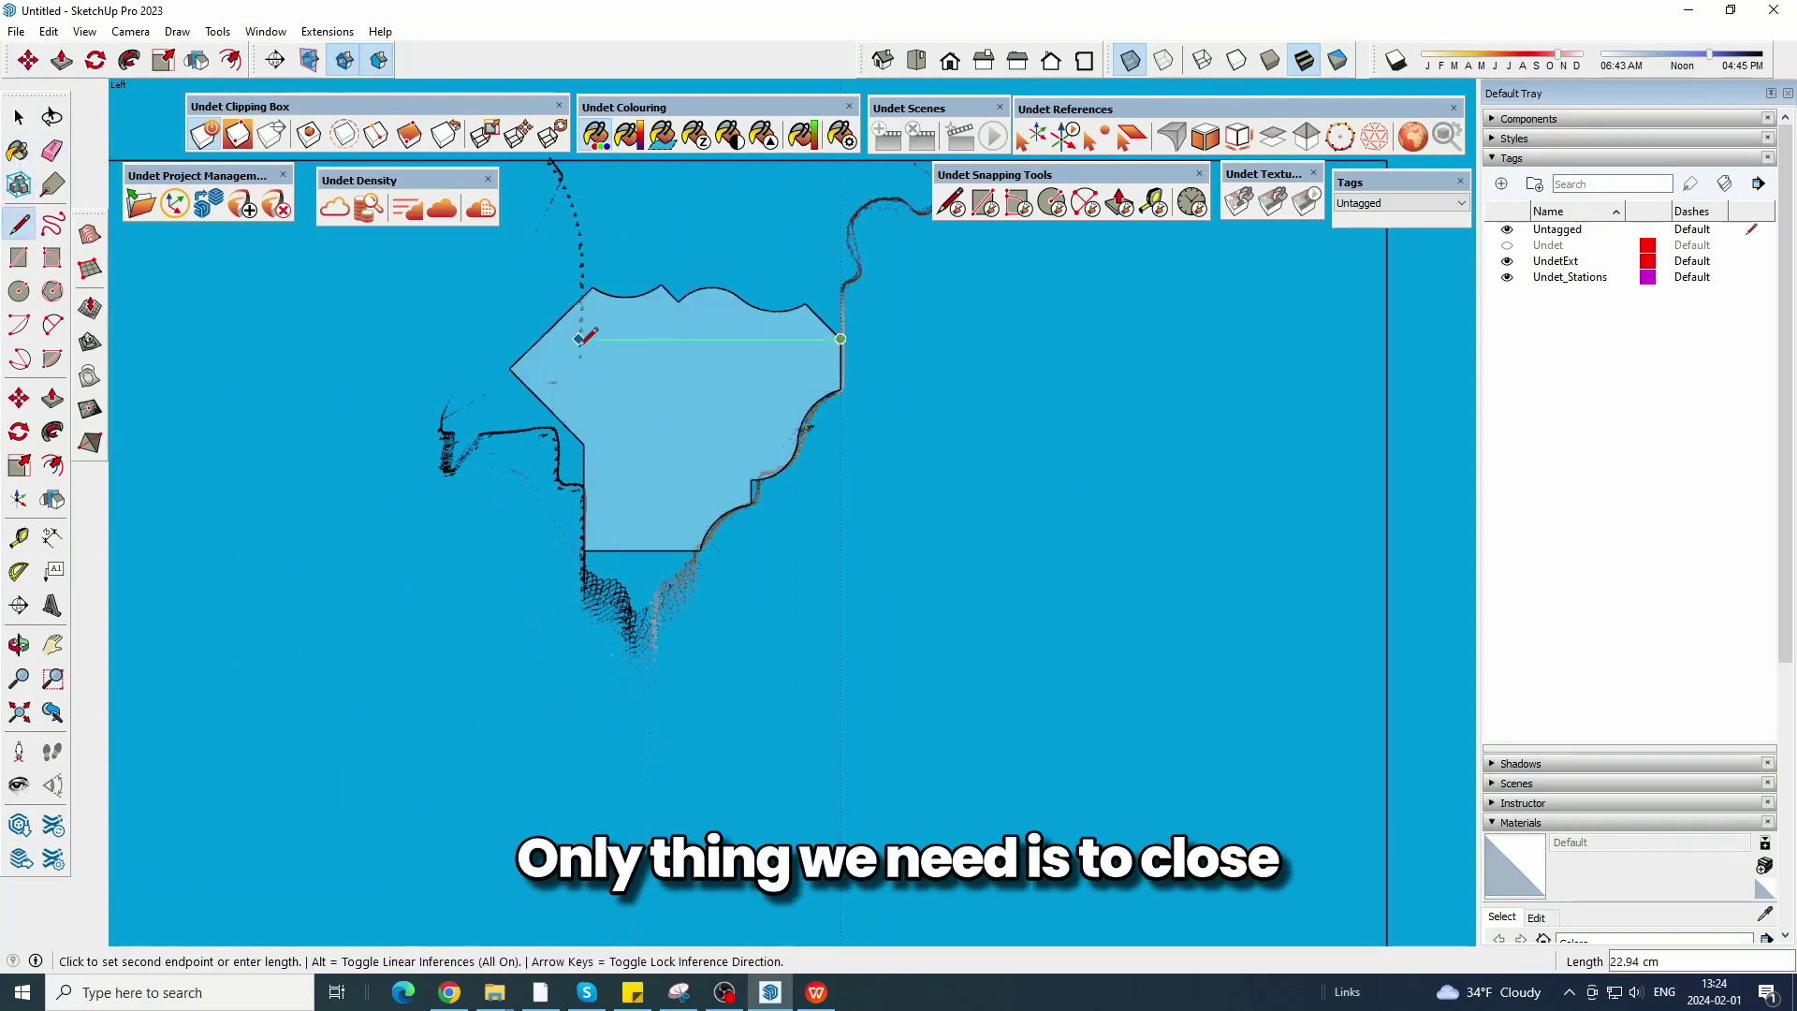
{"action": "left_click", "coordinate": [584, 443]}
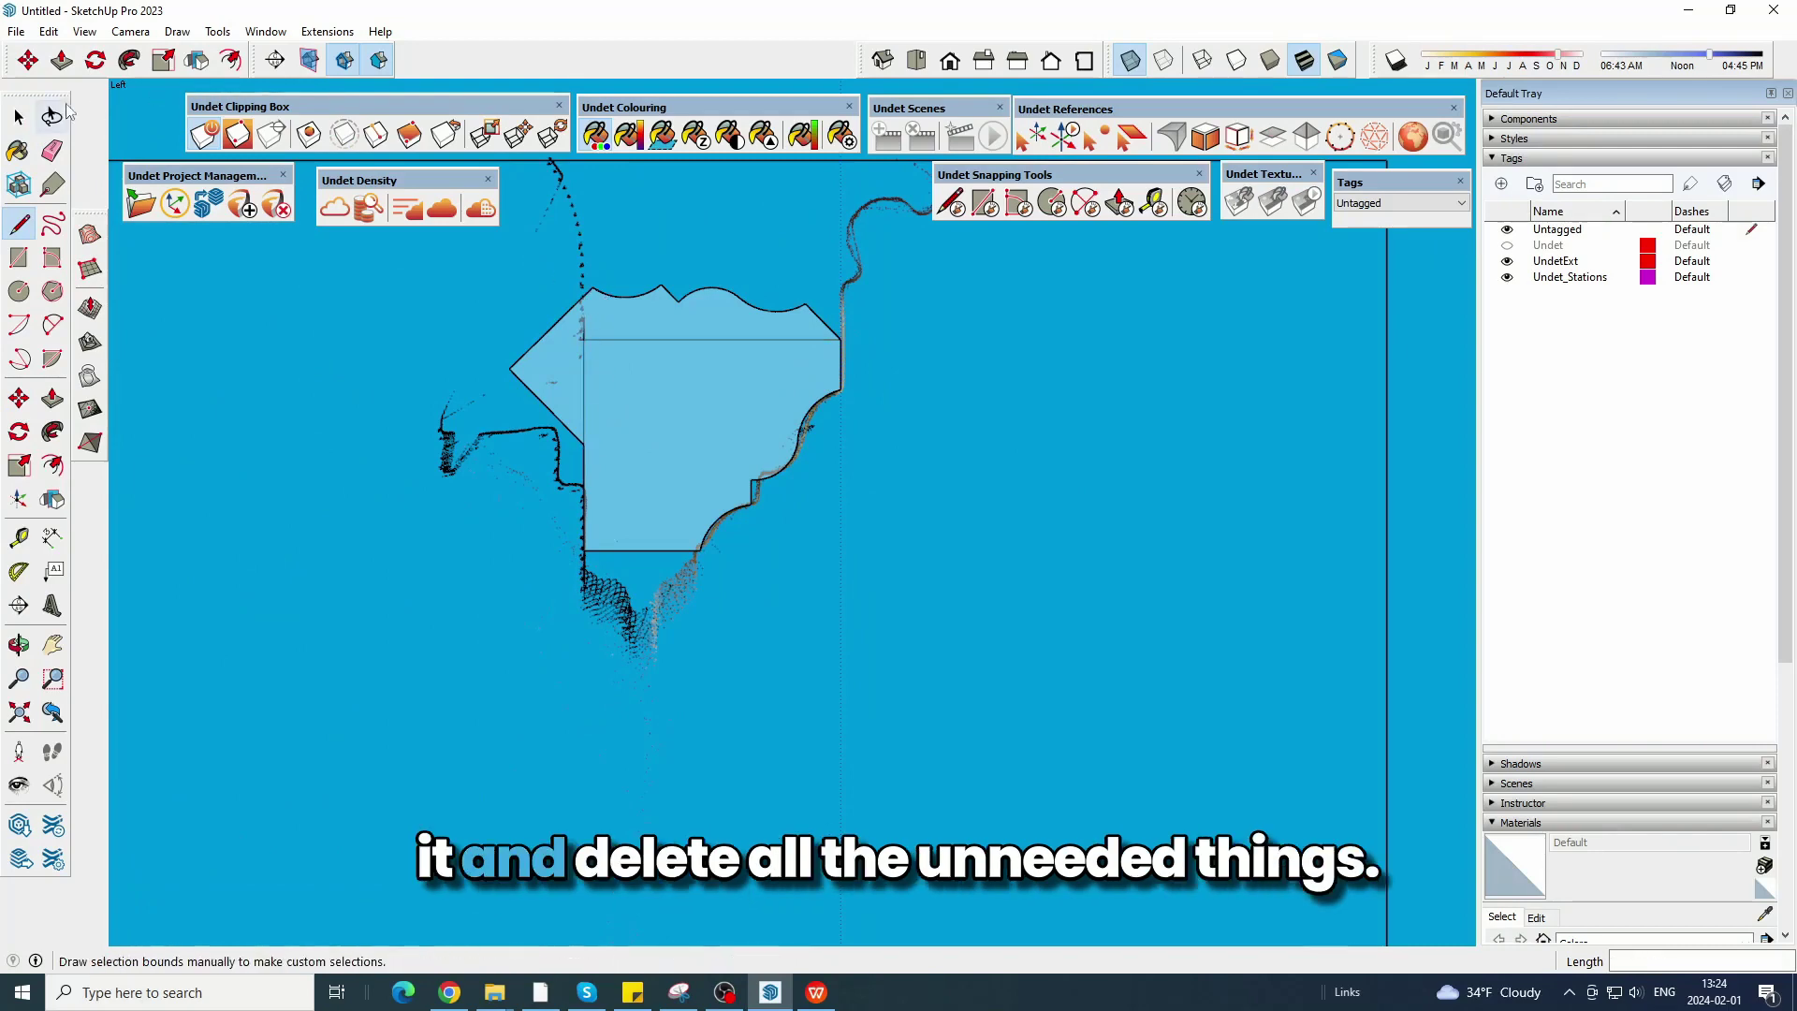
Erase the unneeded profile edges above the horizontal closing line and beyond the vertical one.
{"action": "left_click", "coordinate": [52, 150]}
{"action": "scroll", "coordinate": [622, 332], "scroll_direction": "up", "scroll_amount": 5}
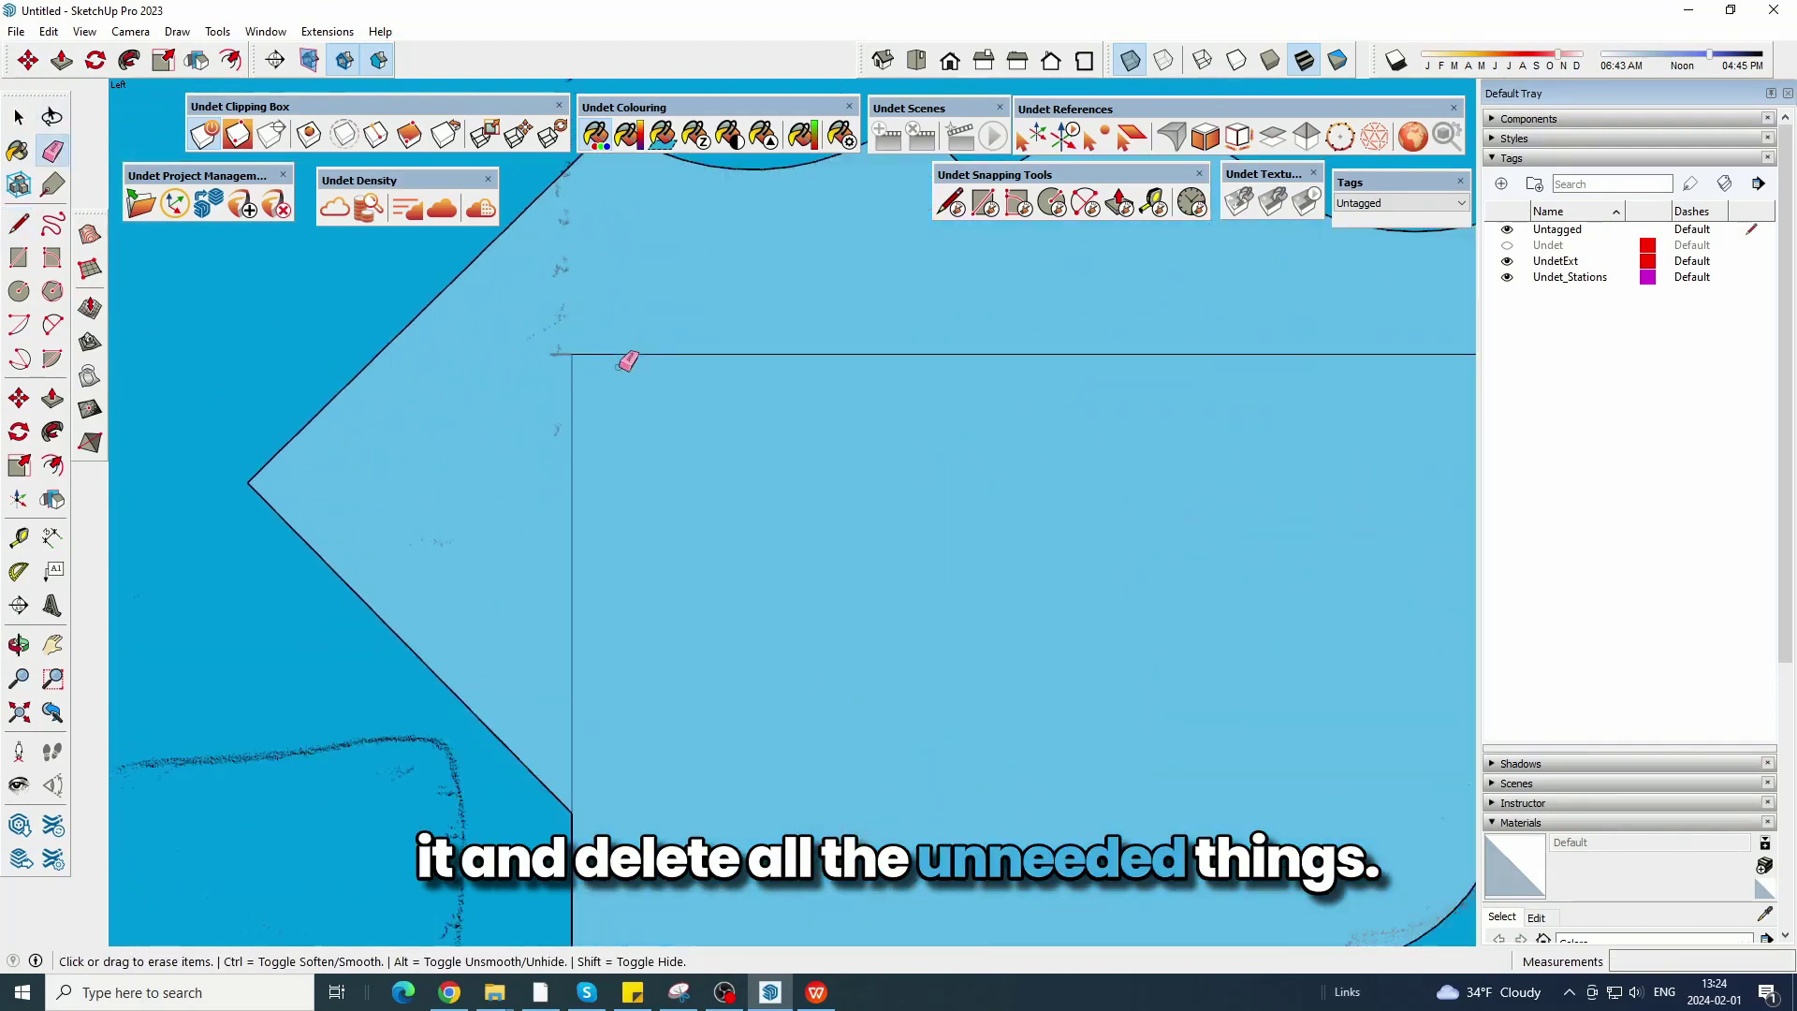
{"action": "scroll", "coordinate": [565, 357], "scroll_direction": "down", "scroll_amount": 8}
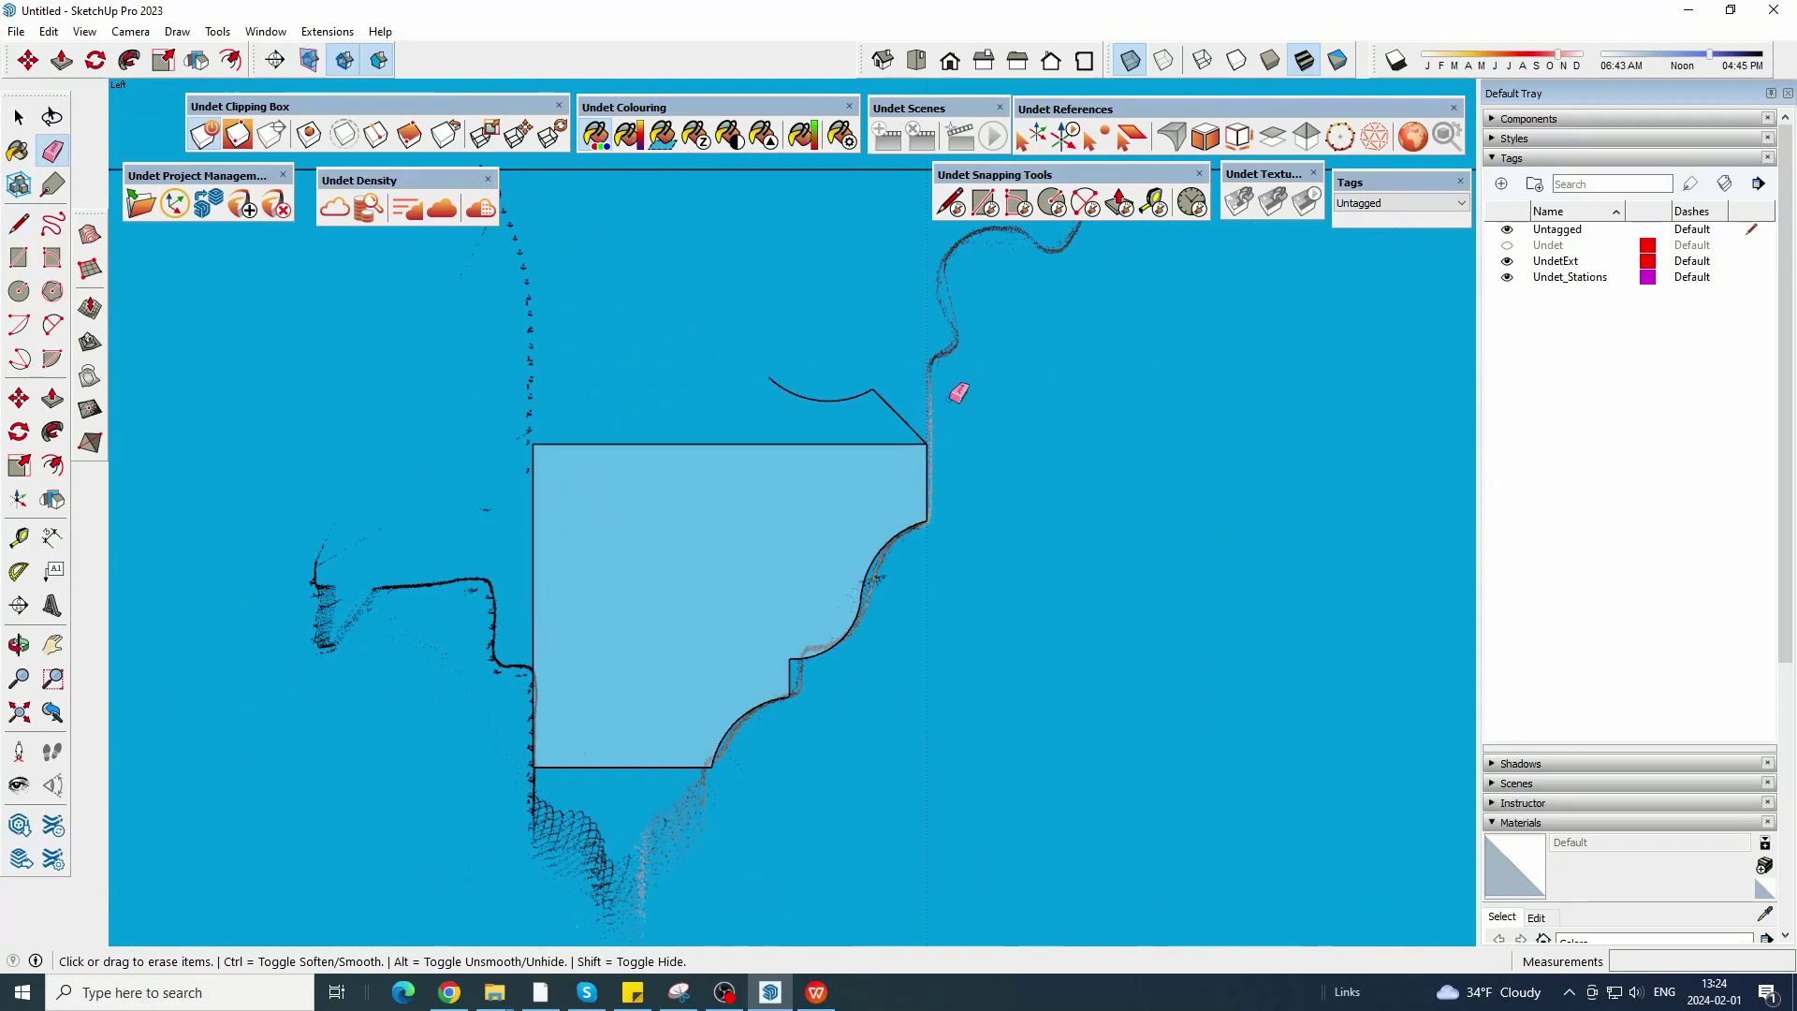
{"action": "middle_click_drag", "start_coordinate": [954, 388], "coordinate": [547, 434]}
{"action": "scroll", "coordinate": [576, 373], "scroll_direction": "down", "scroll_amount": 5}
Move the trimmed vertical profile about 27.82 cm sideways into the point cloud slice, and clear the selection.
{"action": "middle_click_drag", "start_coordinate": [577, 346], "coordinate": [770, 409]}
{"action": "scroll", "coordinate": [635, 488], "scroll_direction": "up", "scroll_amount": 3}
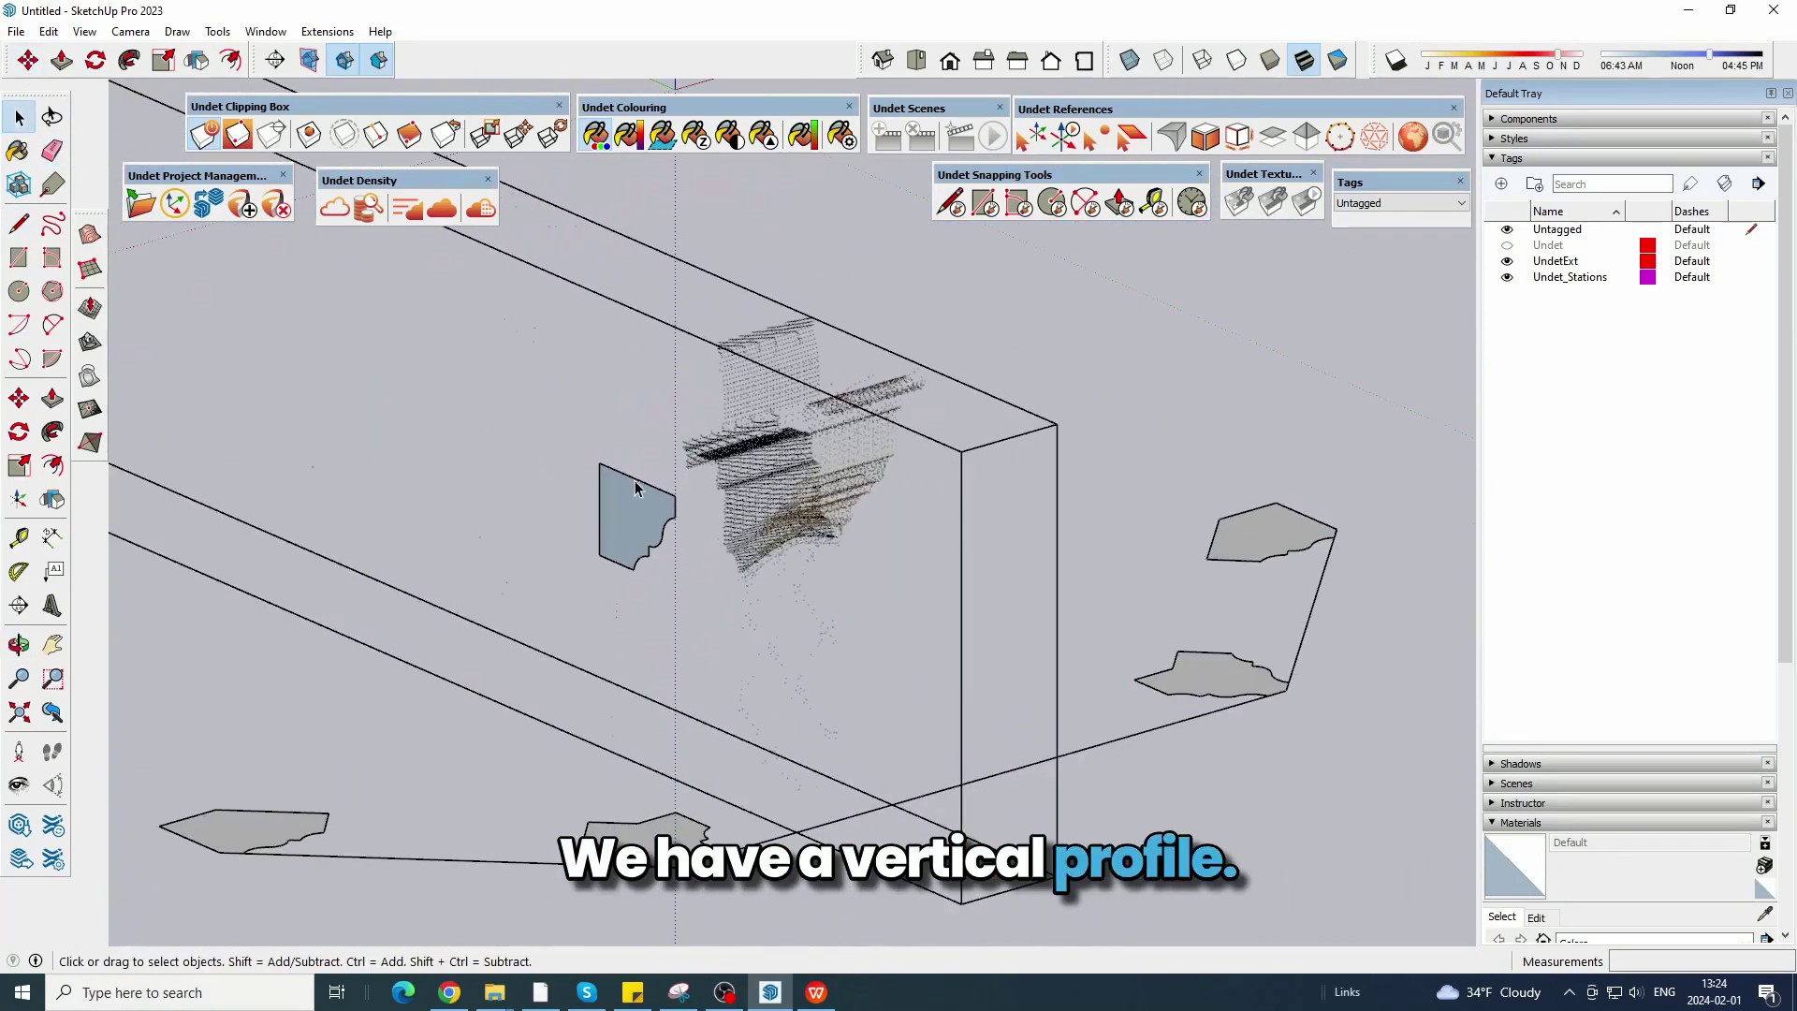
{"action": "left_click", "coordinate": [629, 495]}
{"action": "left_click", "coordinate": [26, 67]}
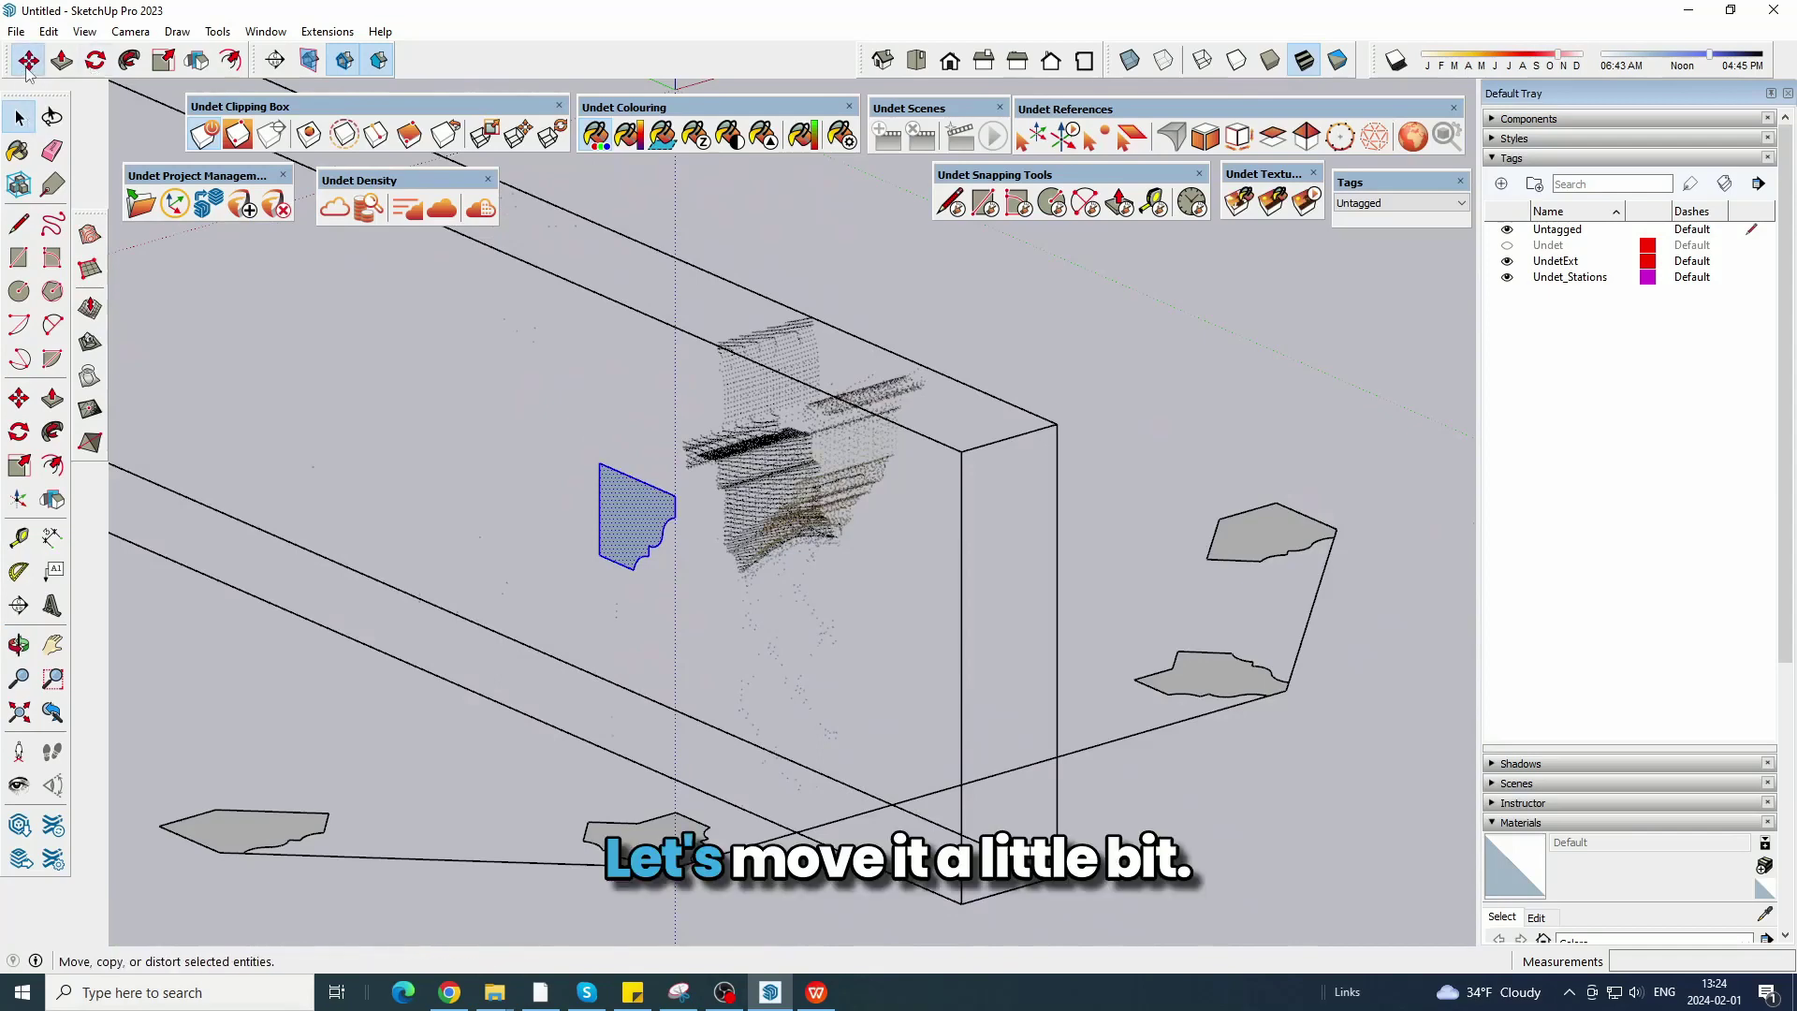
{"action": "left_click", "coordinate": [665, 493]}
{"action": "left_click", "coordinate": [780, 460]}
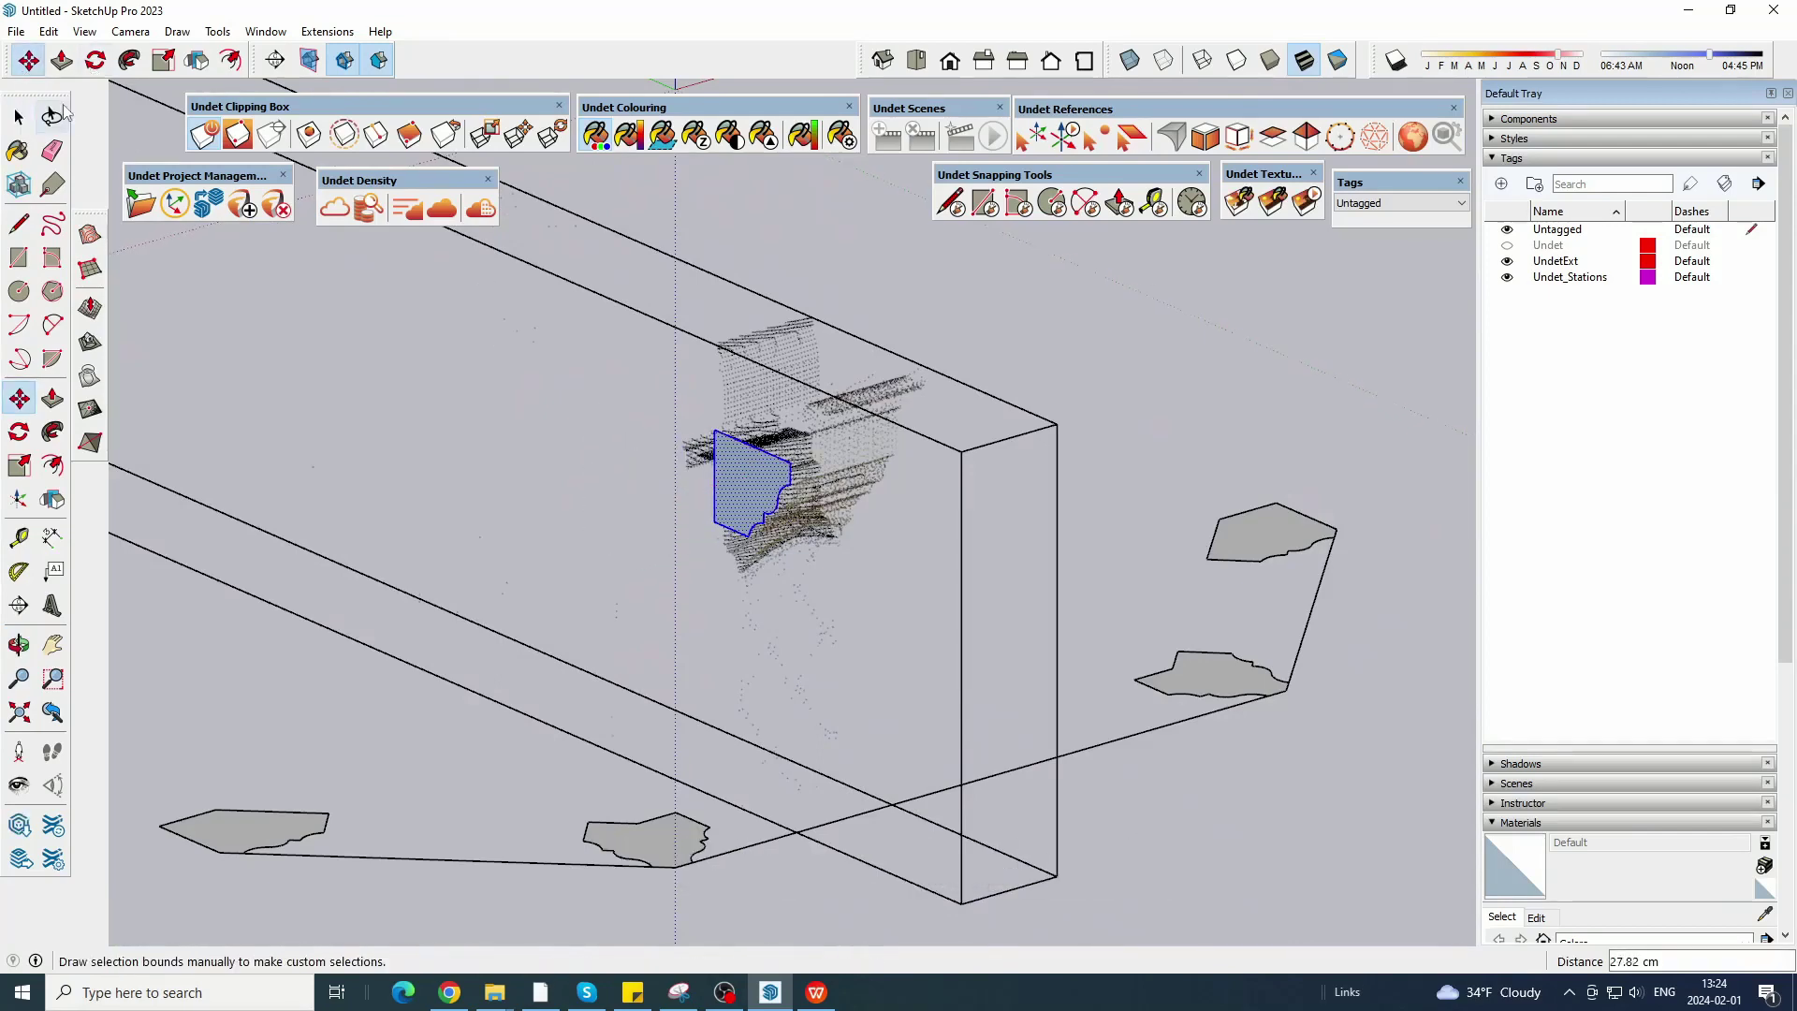
{"action": "left_click", "coordinate": [19, 116]}
{"action": "left_click", "coordinate": [683, 402]}
Stretch the clipping box outward on both opposite faces along the green axis until it covers the whole bay window.
{"action": "scroll", "coordinate": [682, 401], "scroll_direction": "down", "scroll_amount": 1}
{"action": "middle_click_drag", "start_coordinate": [682, 402], "coordinate": [794, 381]}
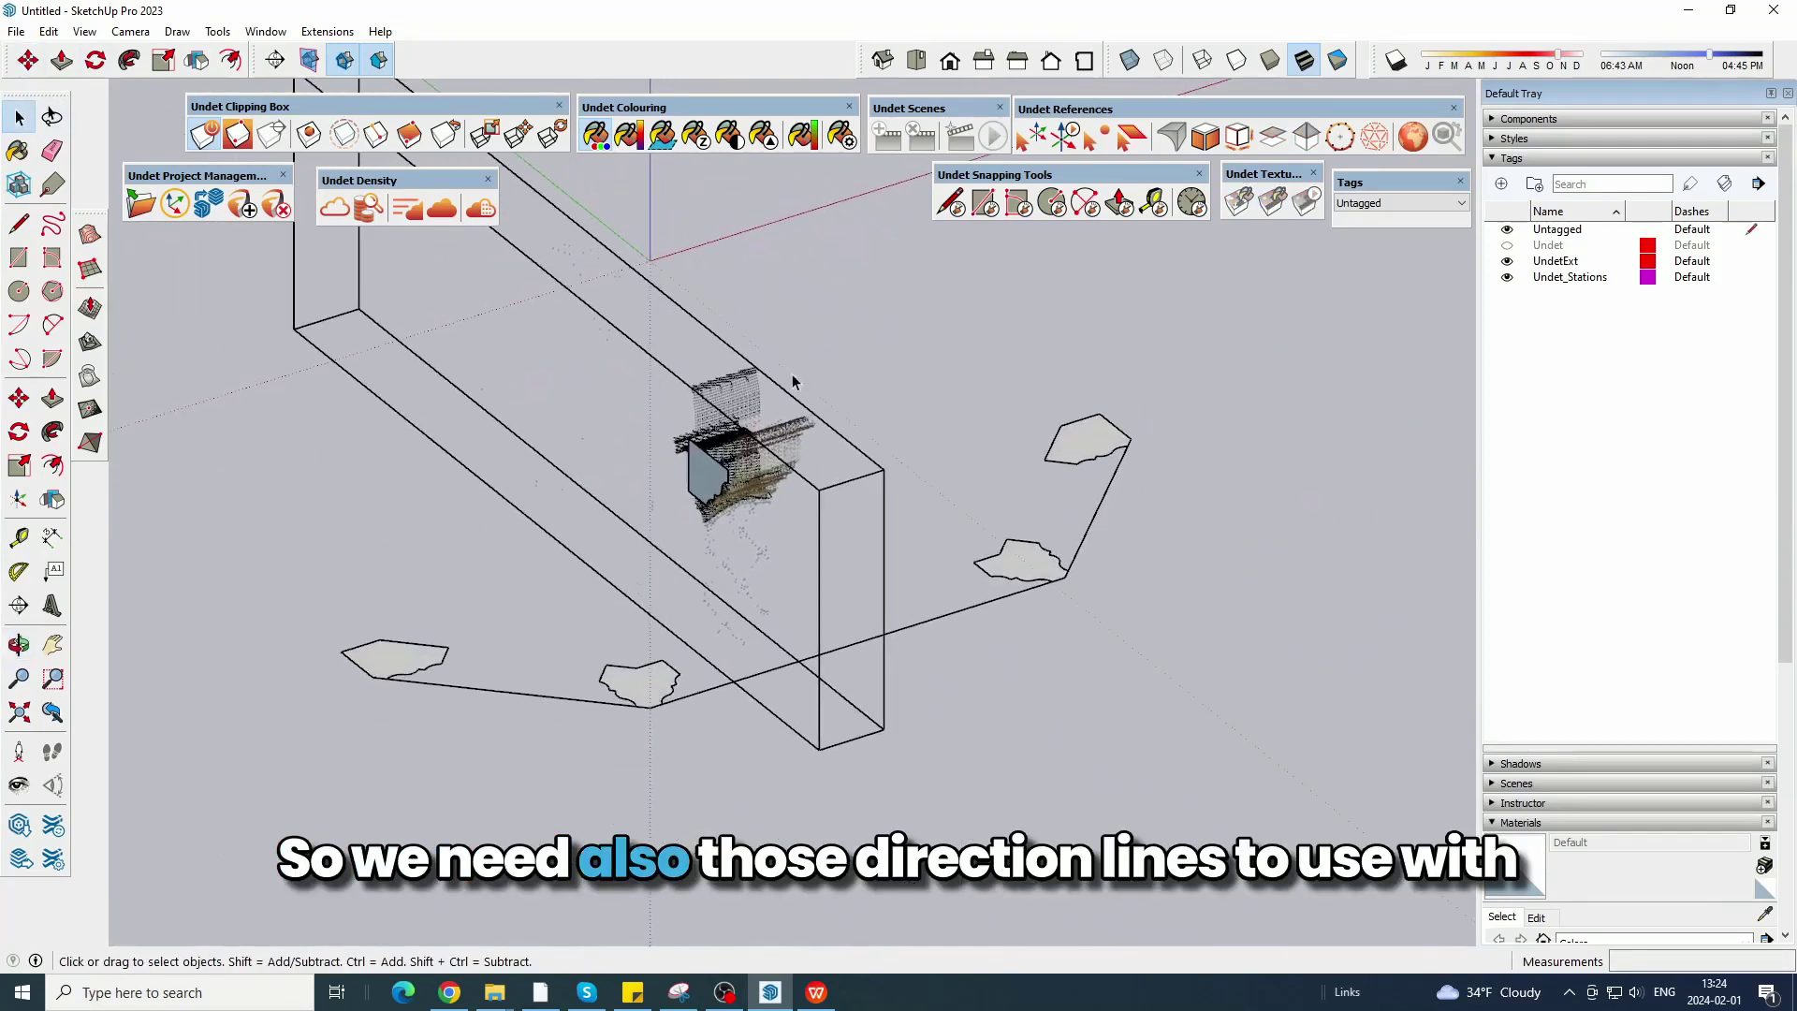
{"action": "scroll", "coordinate": [687, 293], "scroll_direction": "down", "scroll_amount": 2}
{"action": "left_click", "coordinate": [491, 134]}
{"action": "left_click", "coordinate": [666, 378]}
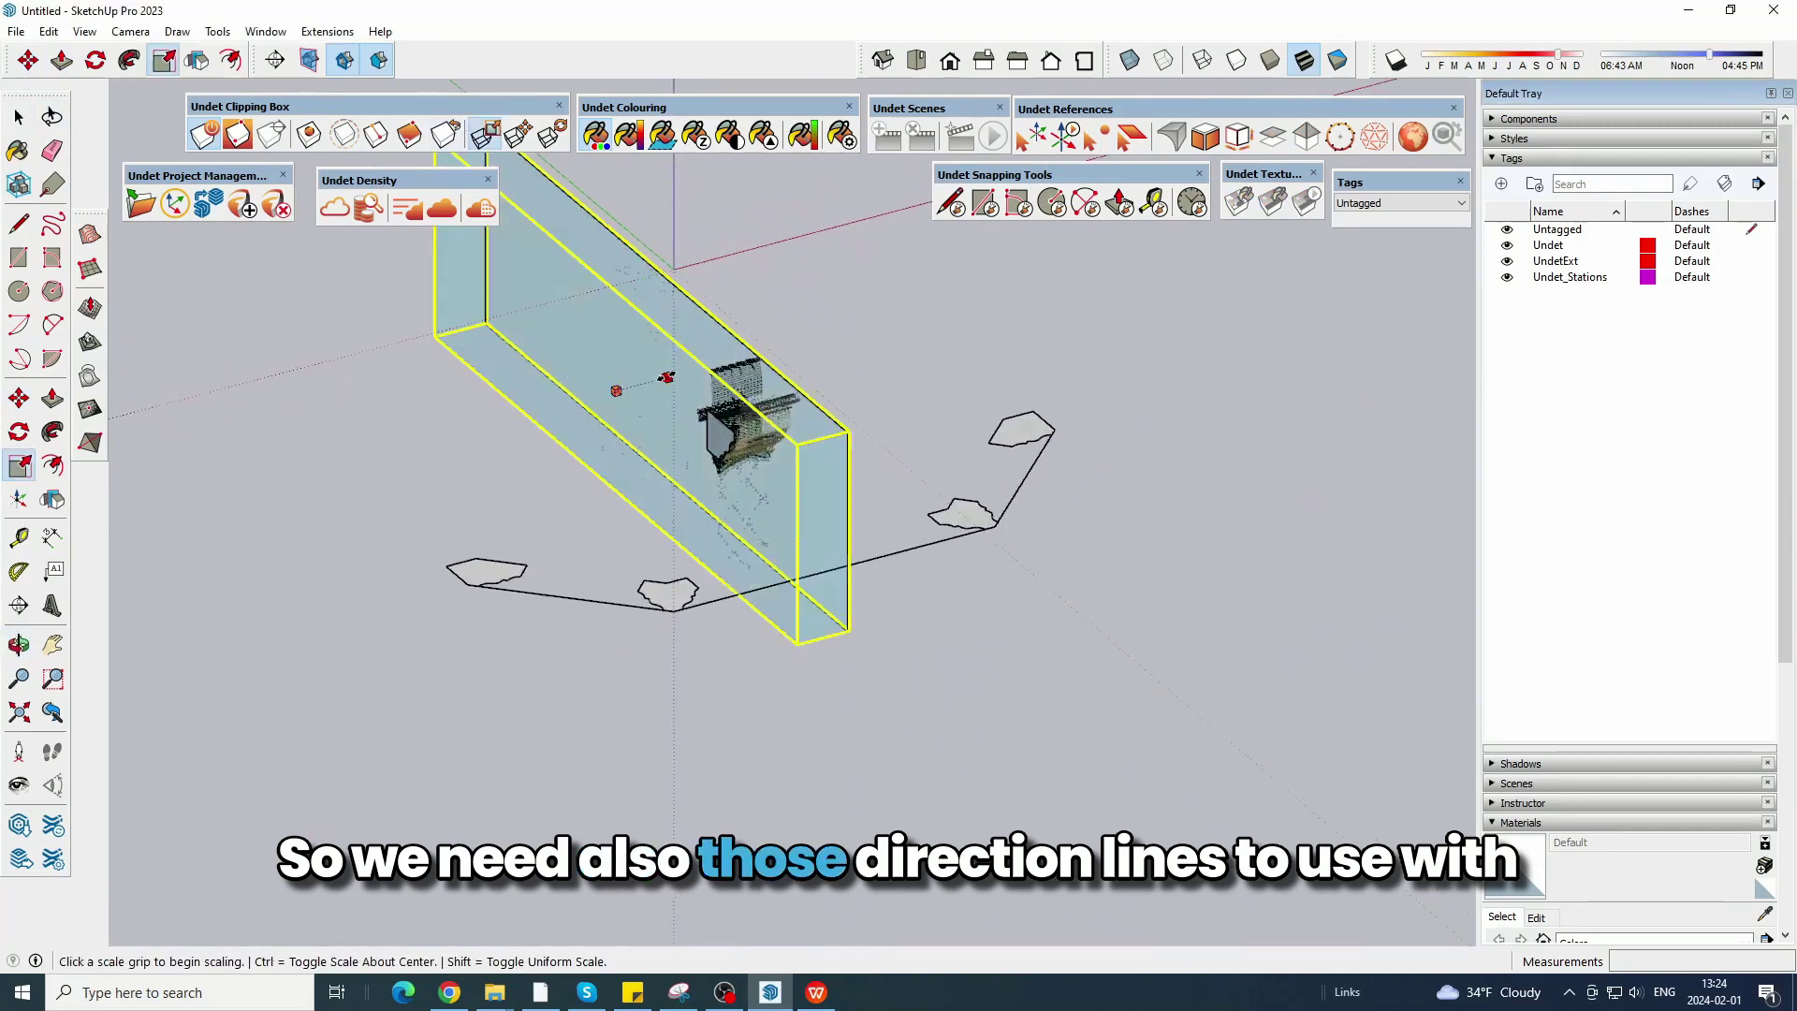
{"action": "left_click", "coordinate": [1078, 317]}
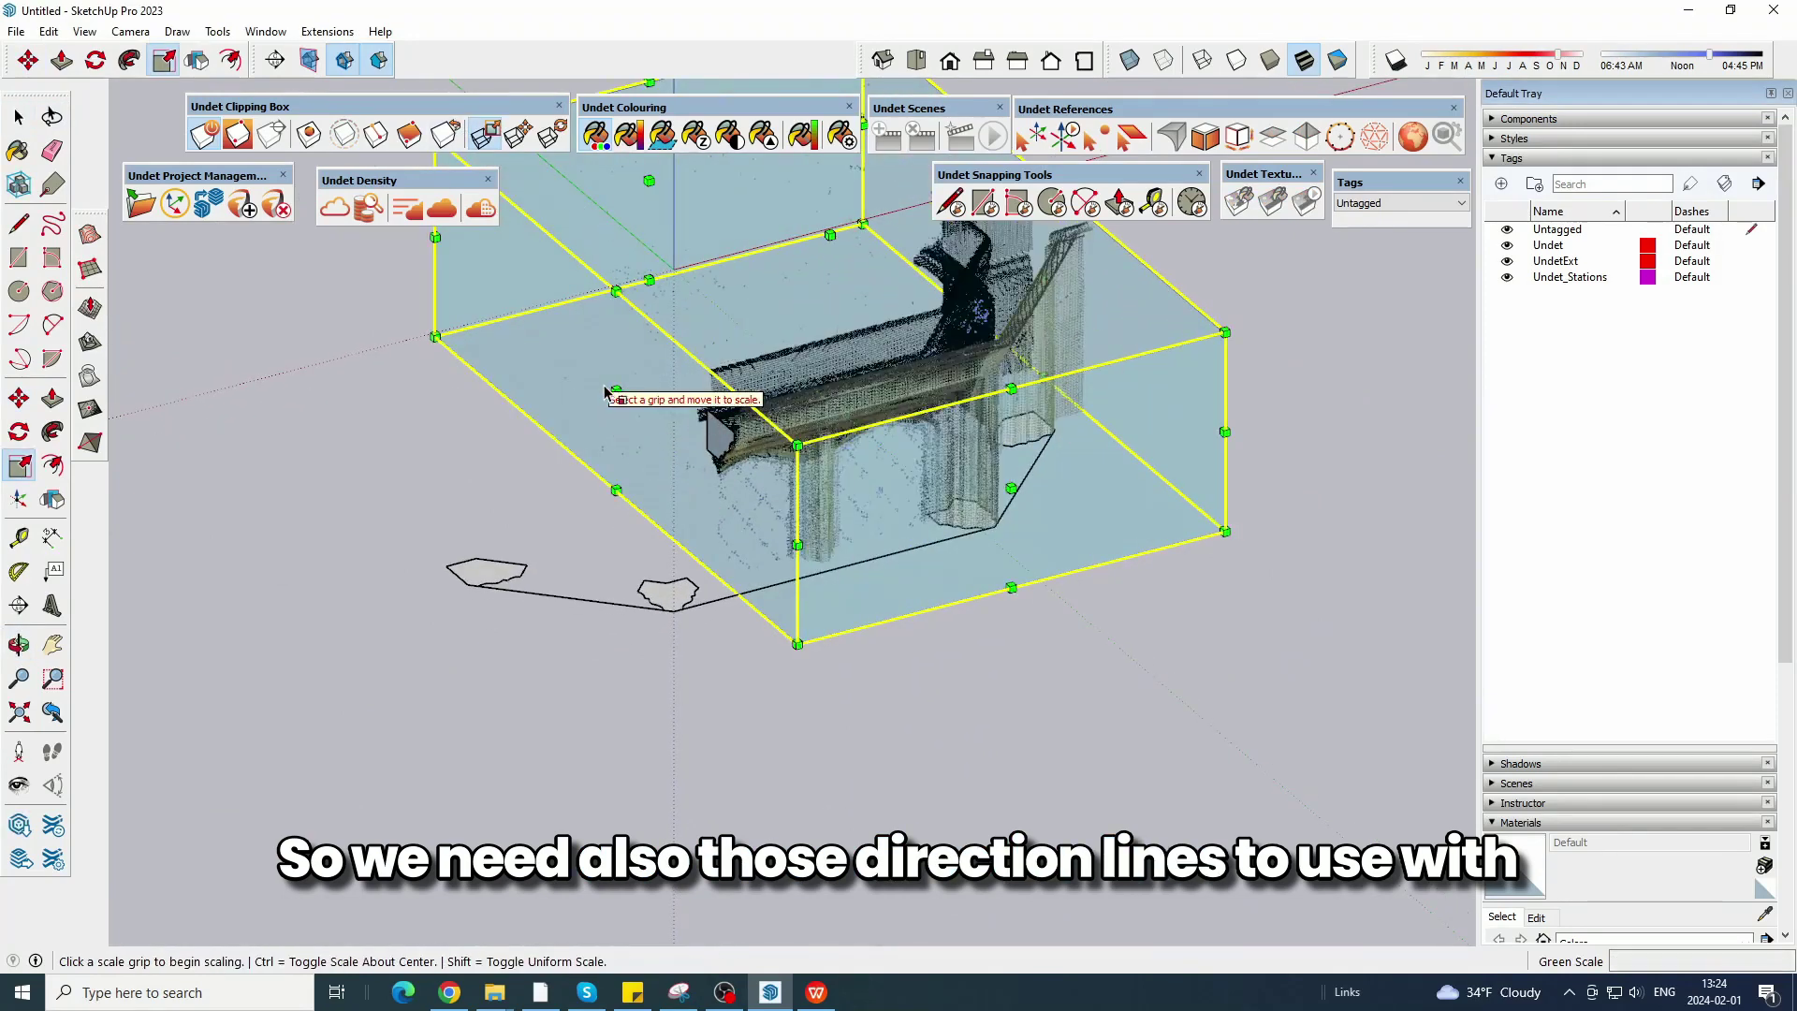
{"action": "left_click", "coordinate": [615, 391]}
{"action": "left_click", "coordinate": [368, 455]}
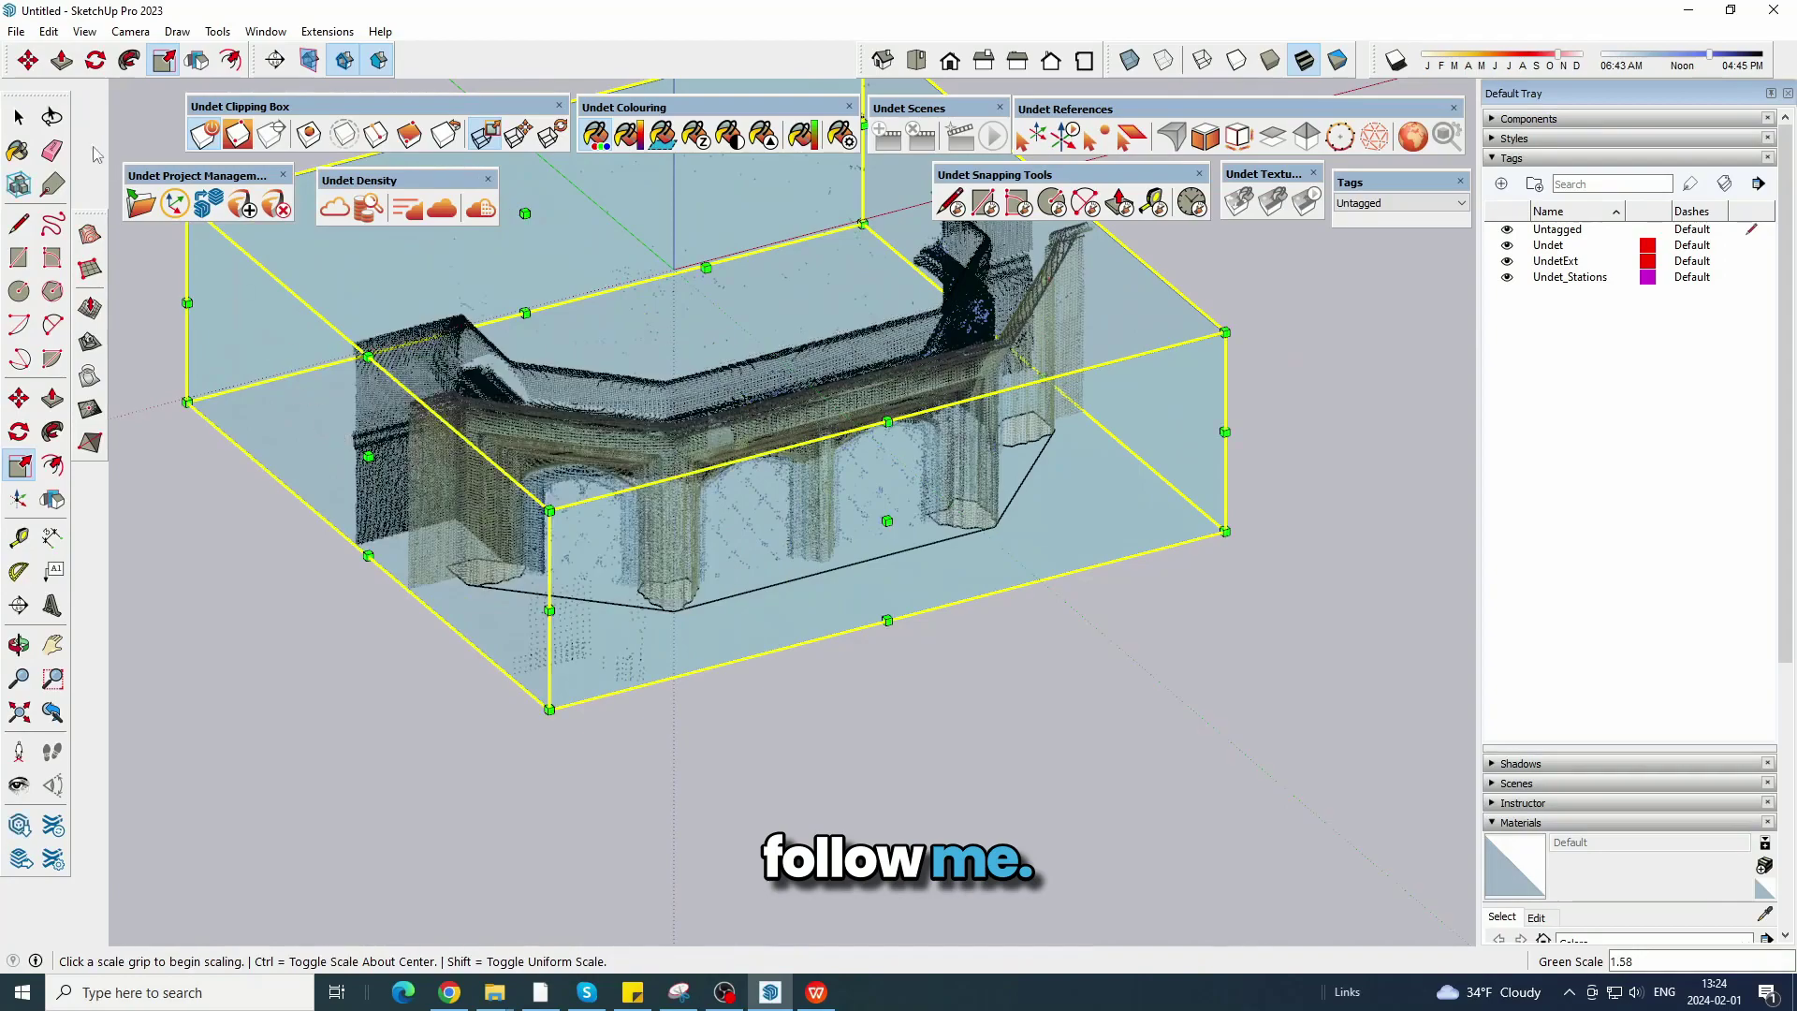
{"action": "left_click", "coordinate": [18, 117]}
With the point cloud hidden, group the four horizontal jamb and mullion profiles.
{"action": "middle_click_drag", "start_coordinate": [783, 710], "coordinate": [683, 592]}
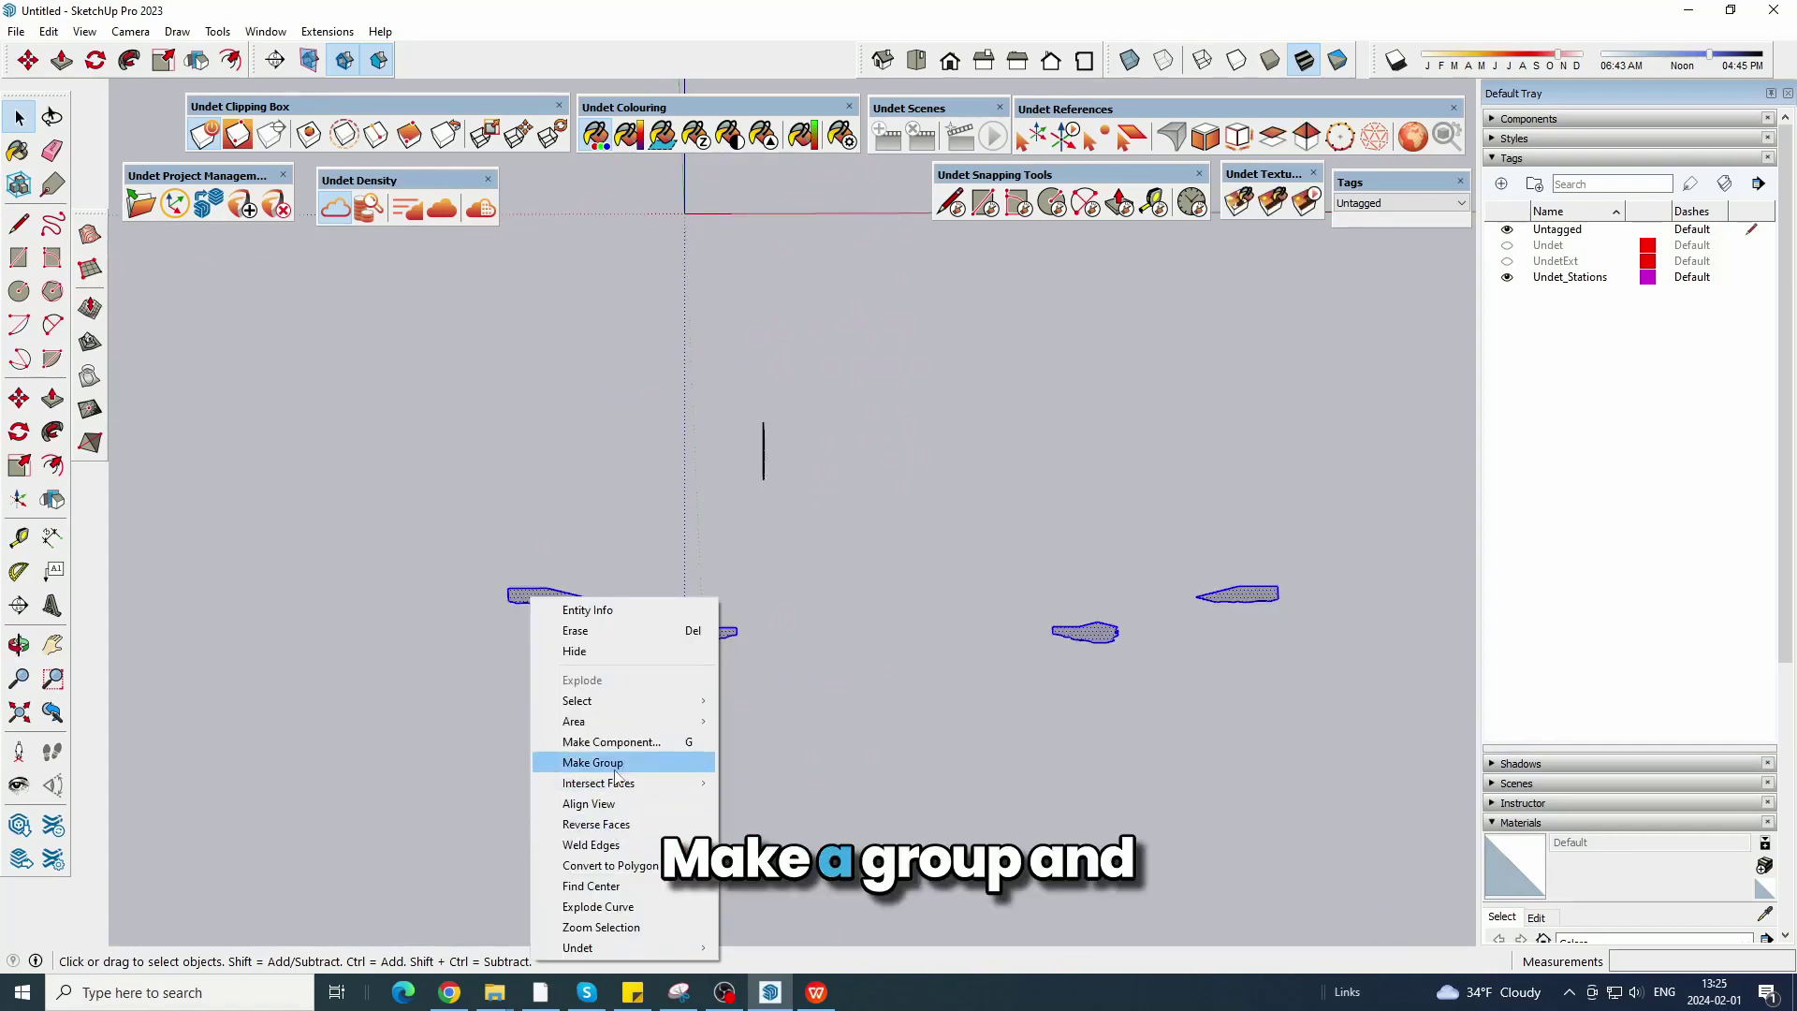
{"action": "left_click", "coordinate": [585, 754]}
{"action": "left_click", "coordinate": [529, 577]}
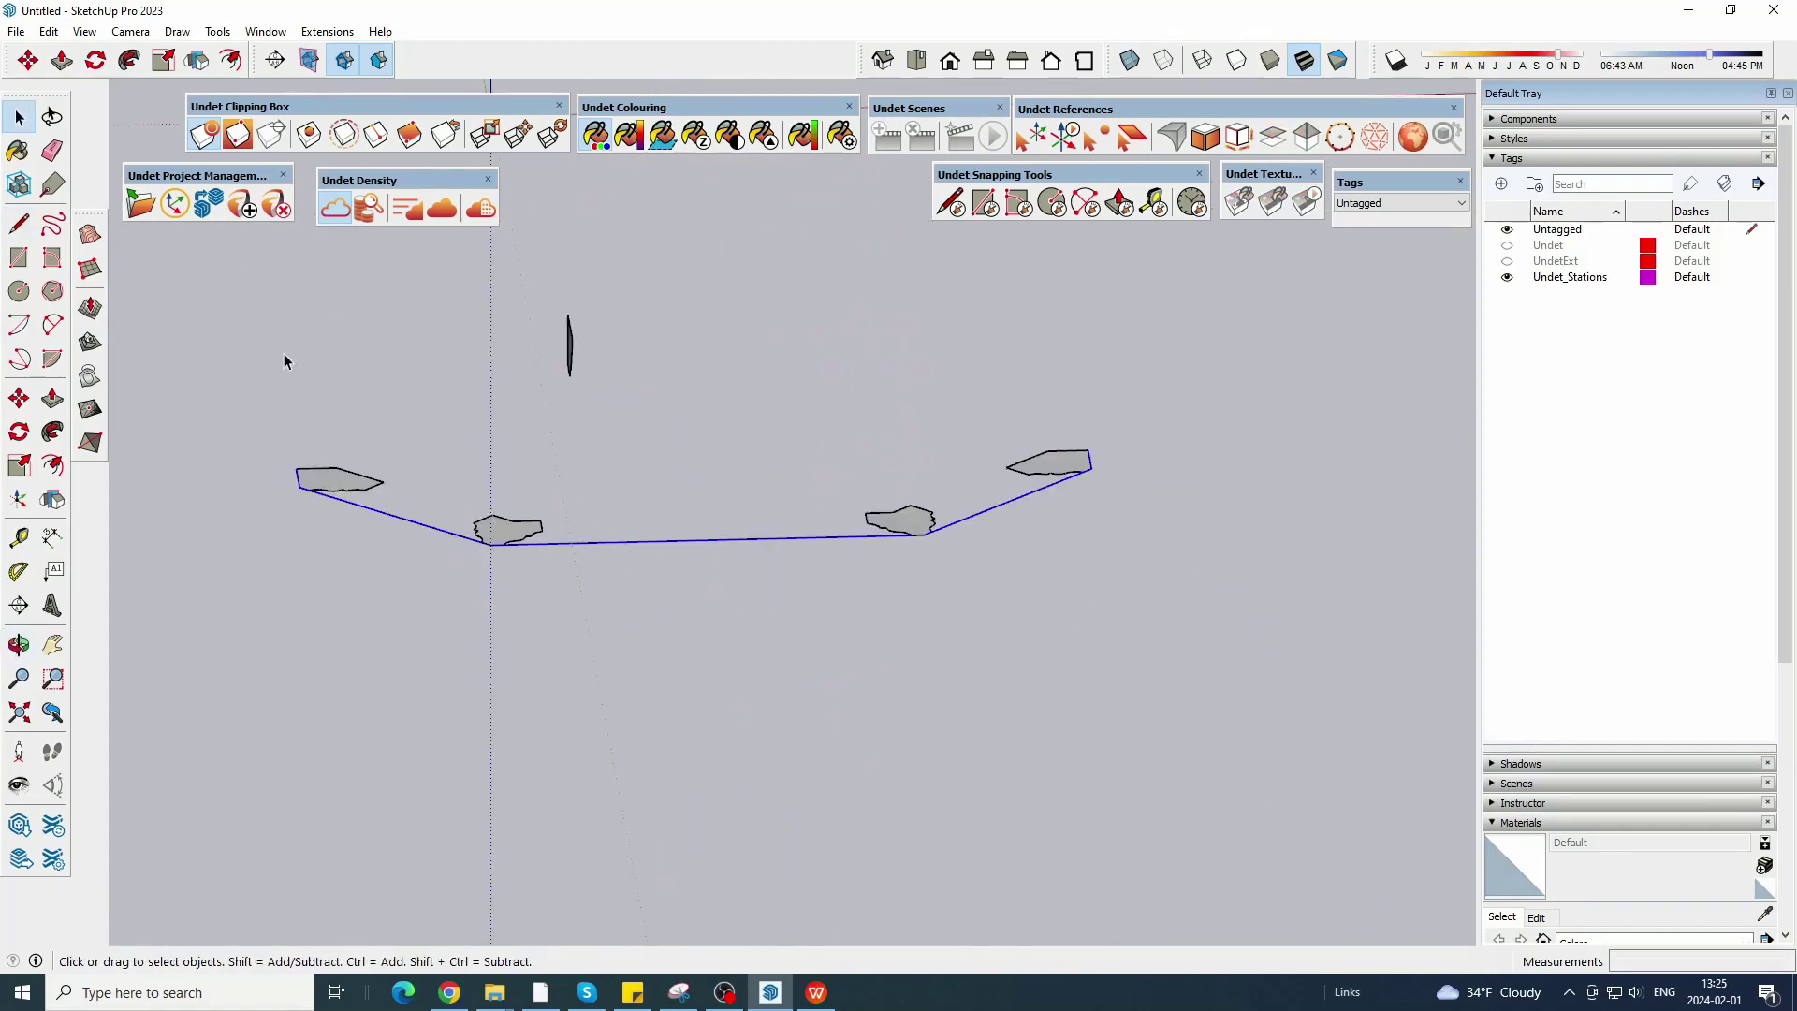
Draw a vertical guide line about 74.5 cm long from the vertical profile's upper outer corner down to the bay outline.
{"action": "middle_click_drag", "start_coordinate": [286, 361], "coordinate": [603, 366]}
{"action": "scroll", "coordinate": [561, 332], "scroll_direction": "up", "scroll_amount": 3}
{"action": "left_click", "coordinate": [29, 61]}
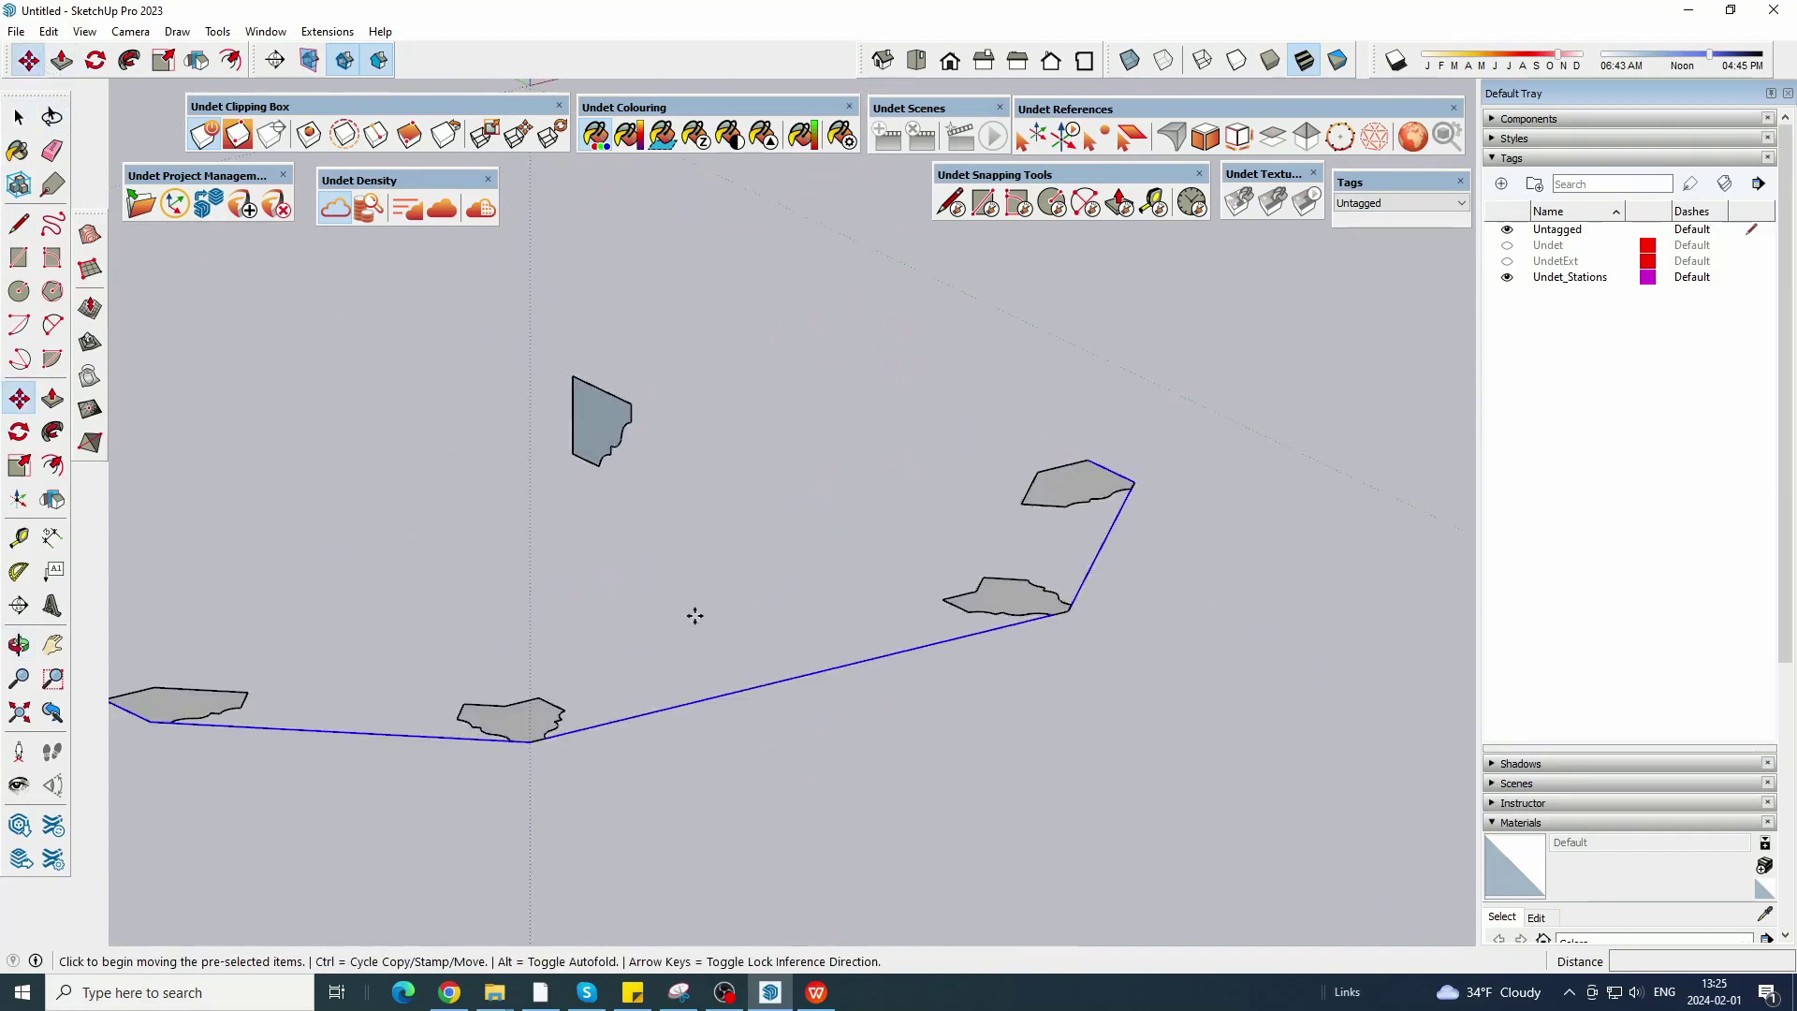
{"action": "key", "text": "l"}
{"action": "left_click", "coordinate": [631, 404]}
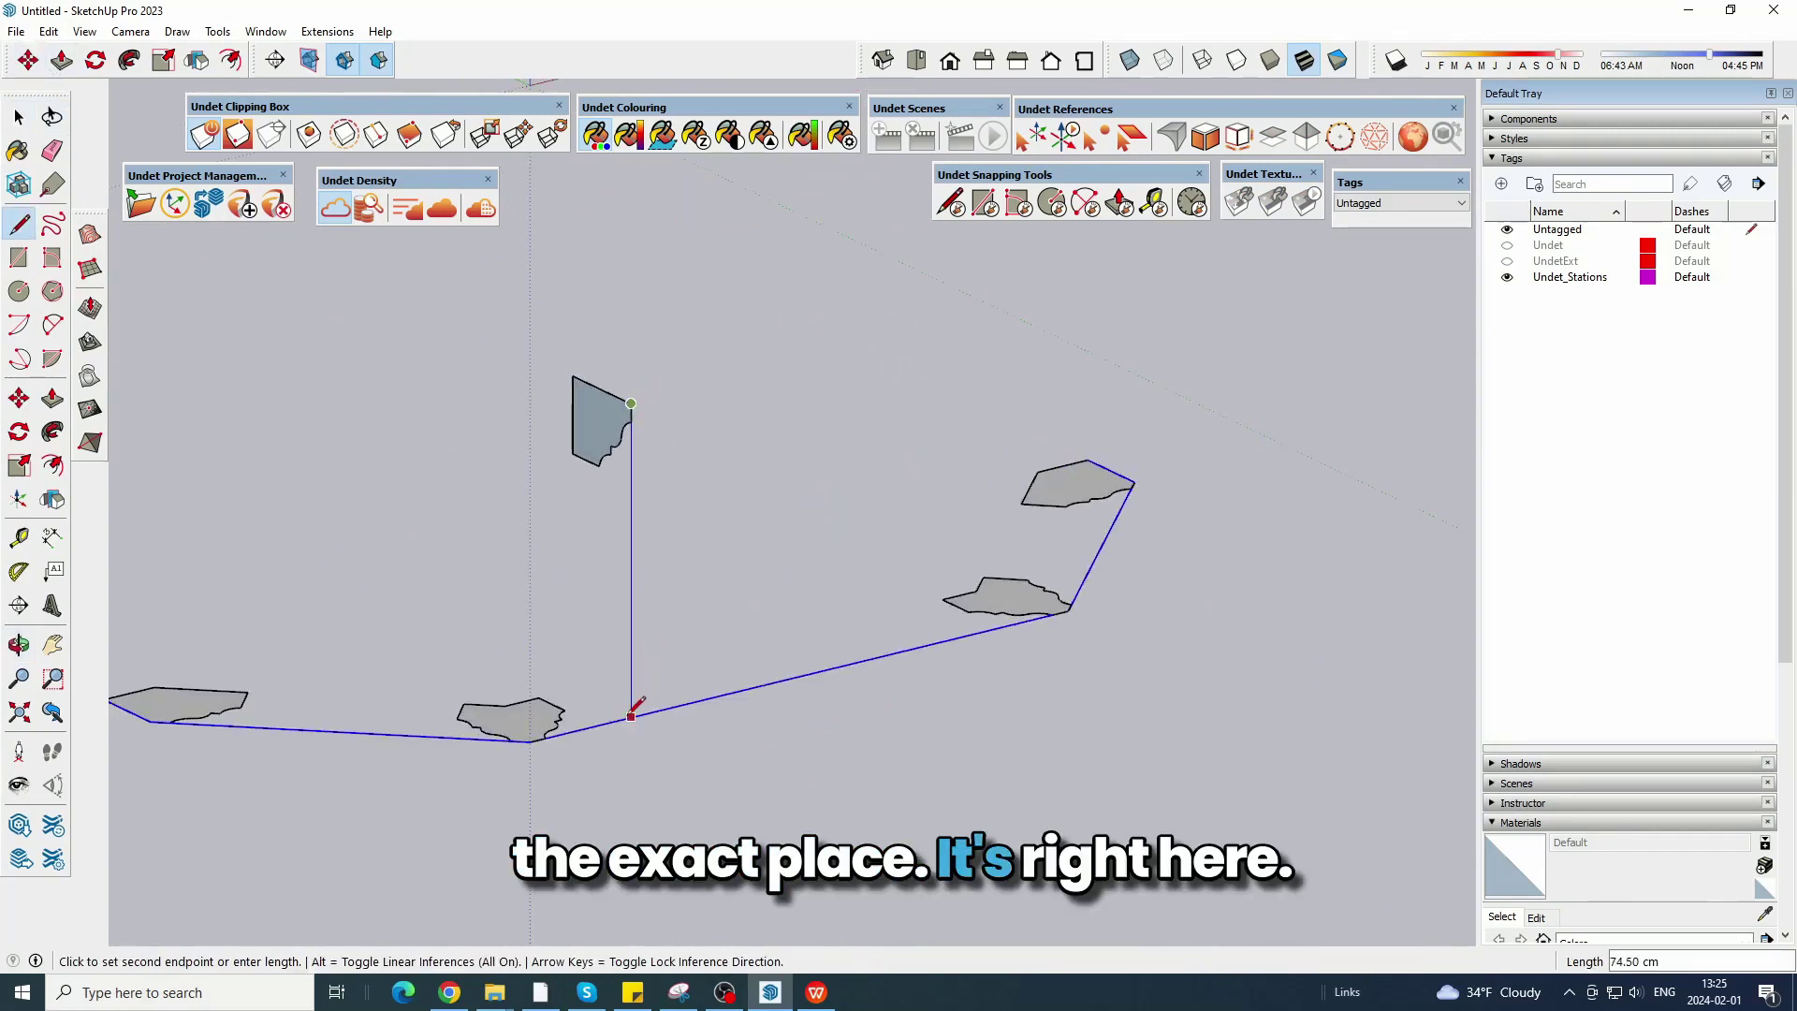
{"action": "left_click", "coordinate": [631, 716]}
Copy only the bay outline lines straight up the guide line to the vertical profile's upper outer corner.
{"action": "key", "text": "space"}
{"action": "left_click", "coordinate": [1228, 409]}
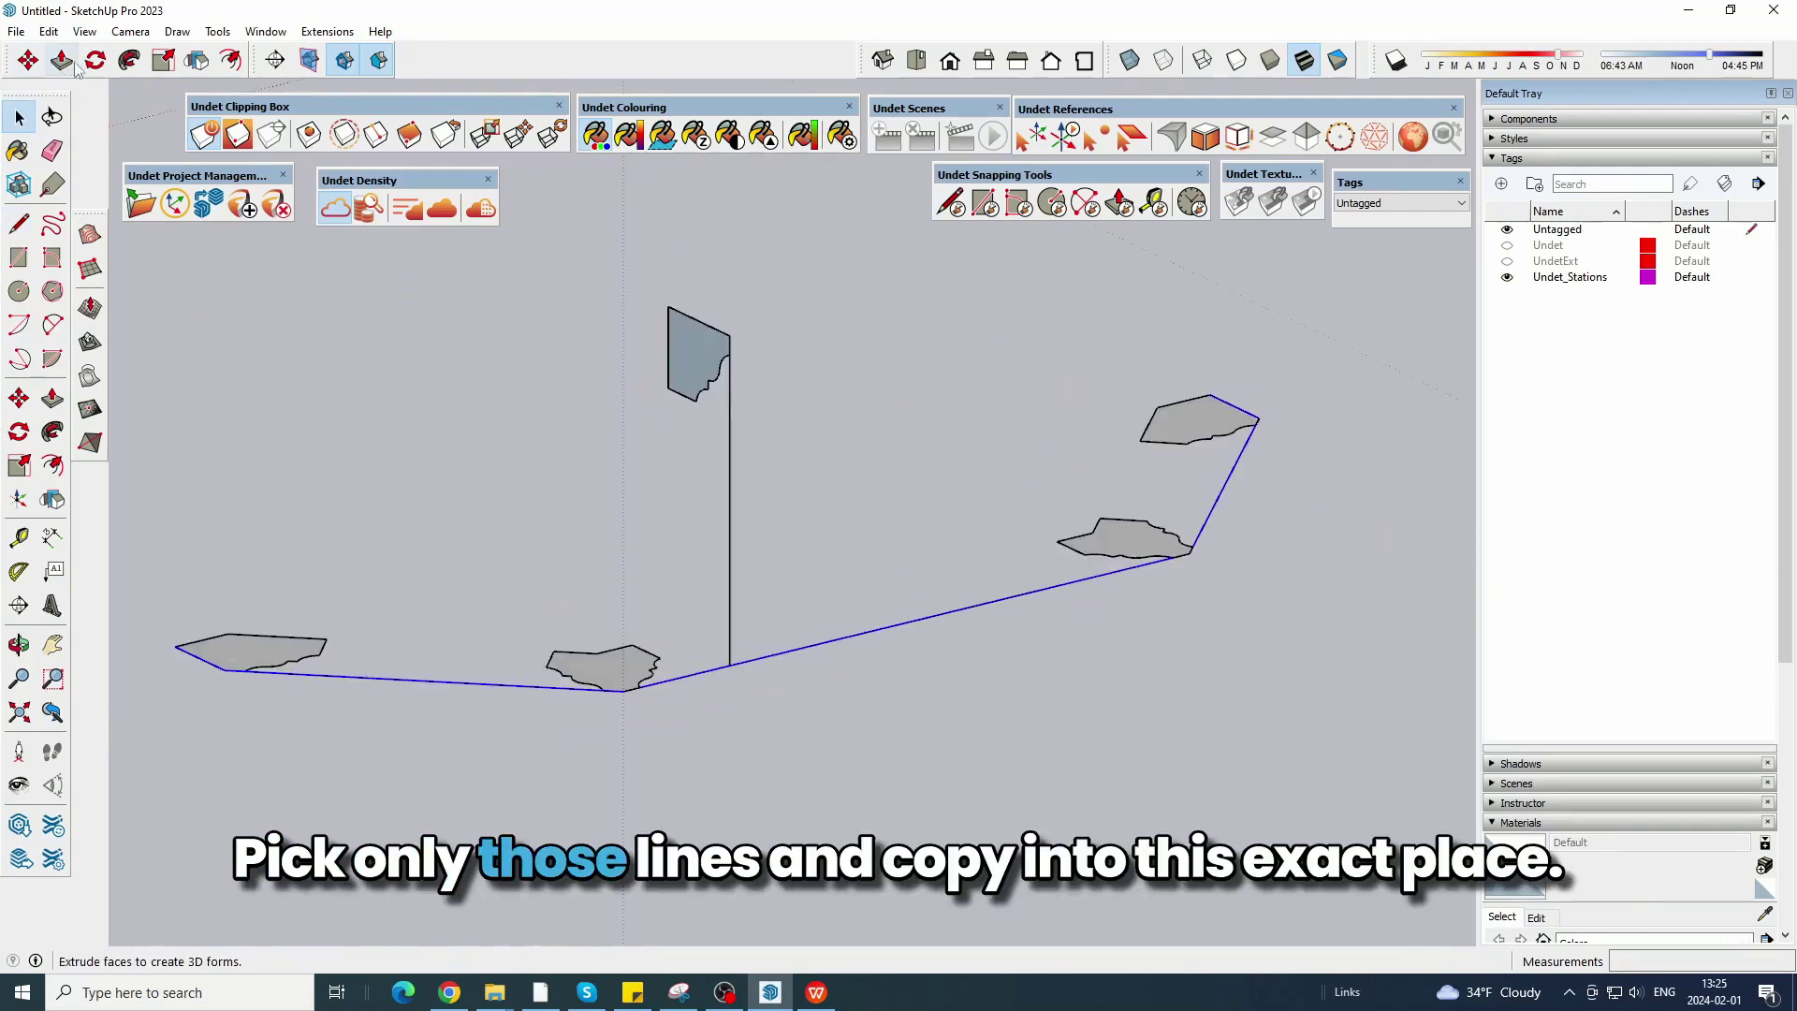
{"action": "left_click", "coordinate": [27, 60]}
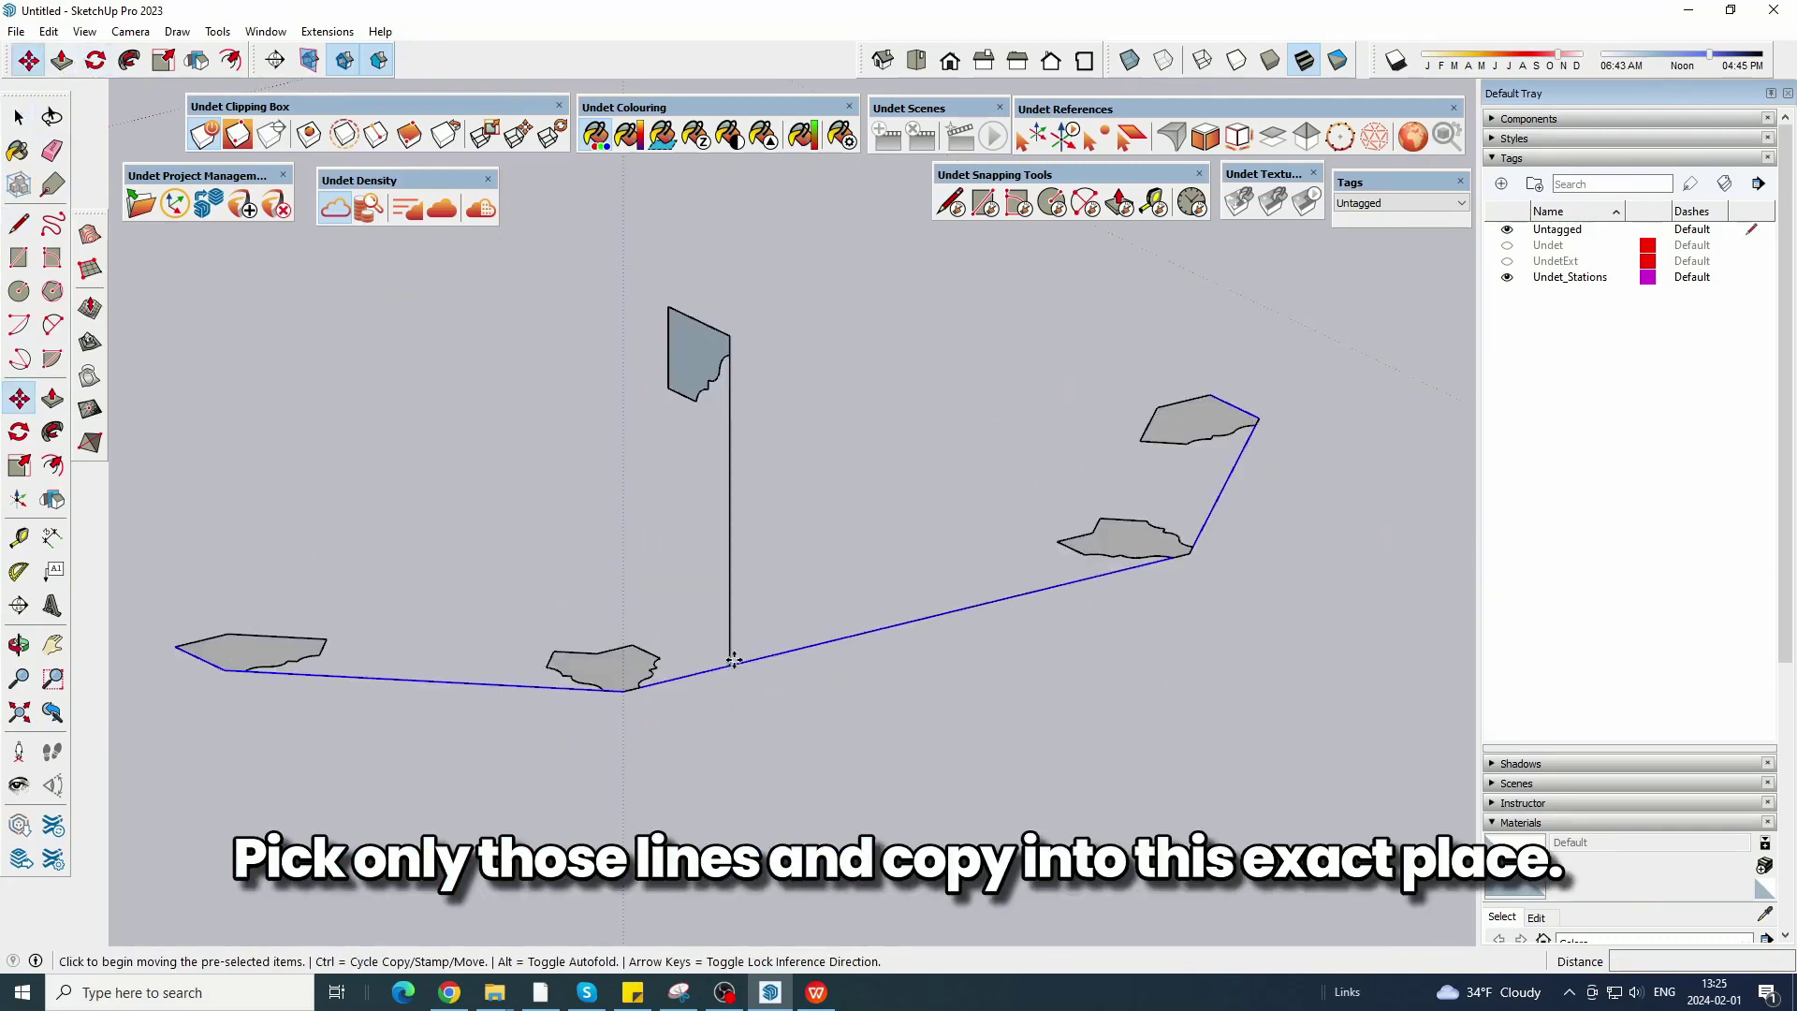
Erase the vertical guide line and hide the grouped jamb and mullion profiles.
{"action": "left_click", "coordinate": [53, 153]}
{"action": "left_click", "coordinate": [730, 491]}
{"action": "key", "text": "space"}
{"action": "right_click", "coordinate": [281, 646]}
{"action": "left_click", "coordinate": [314, 697]}
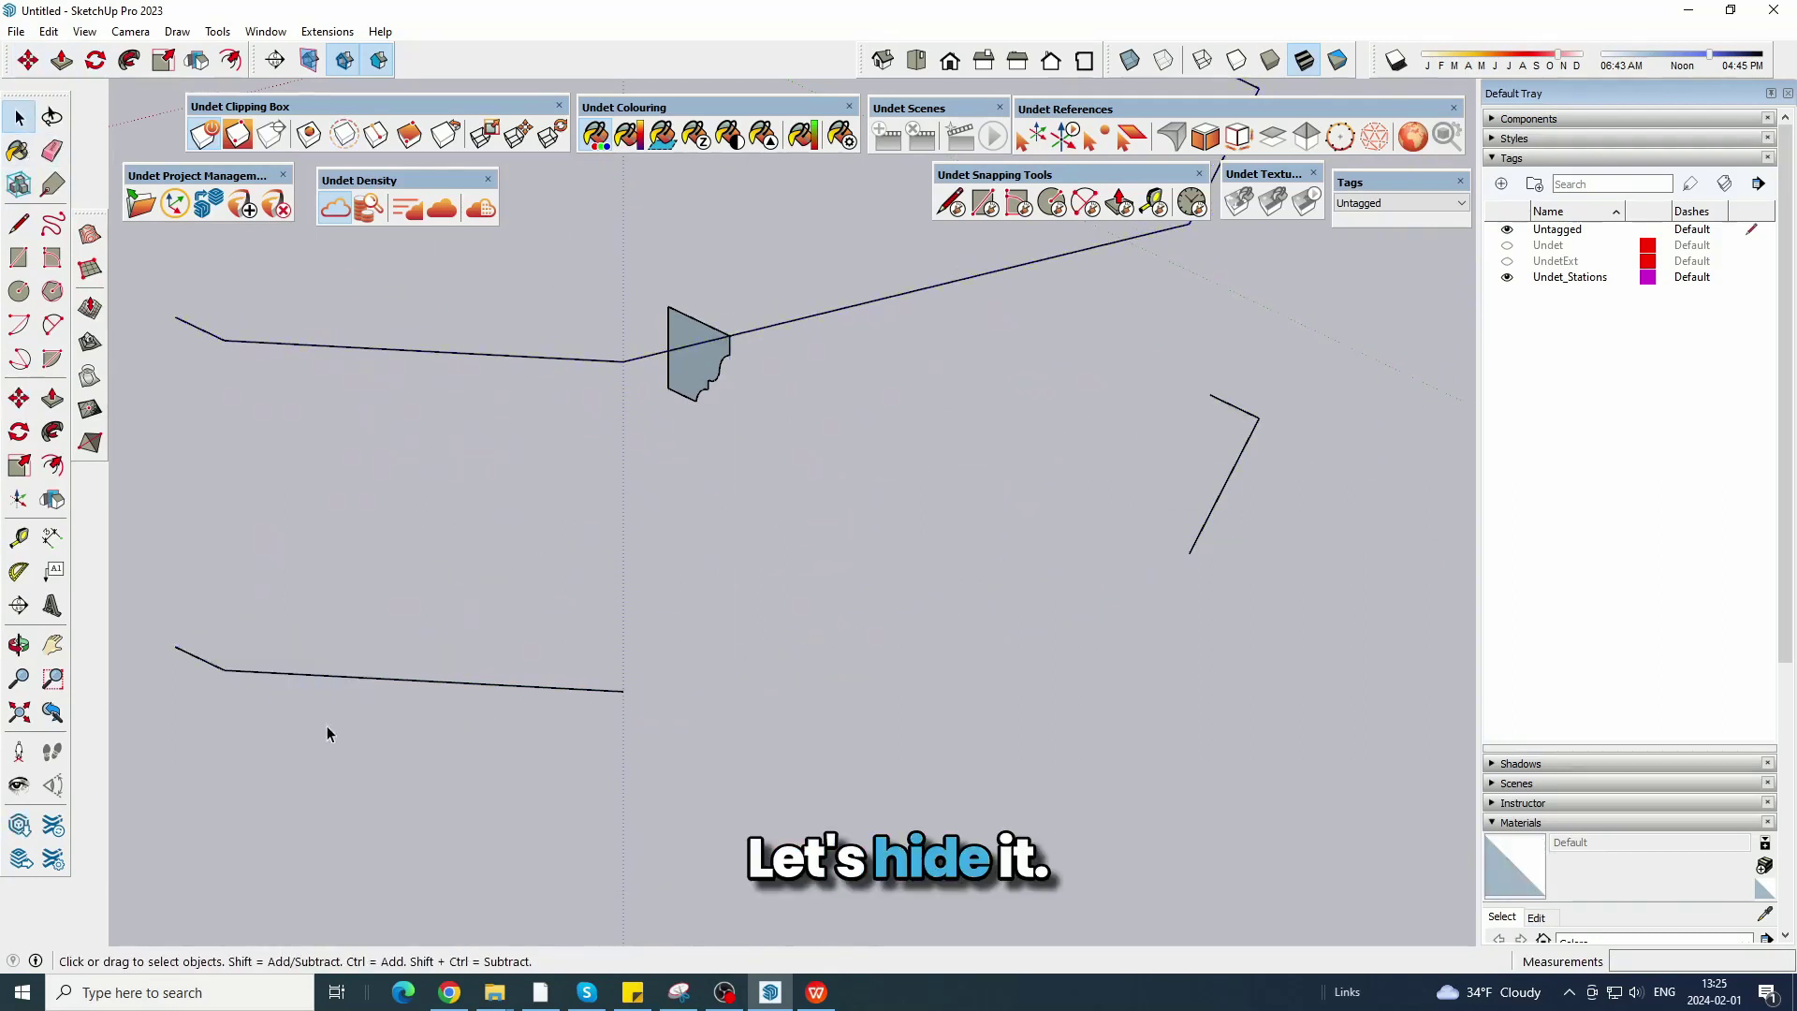
Unhide the last hidden objects so the grouped jamb and mullion profiles show below the raised bay outline.
{"action": "scroll", "coordinate": [661, 610], "scroll_direction": "down", "scroll_amount": 2}
{"action": "left_click_drag", "start_coordinate": [1045, 592], "coordinate": [932, 453]}
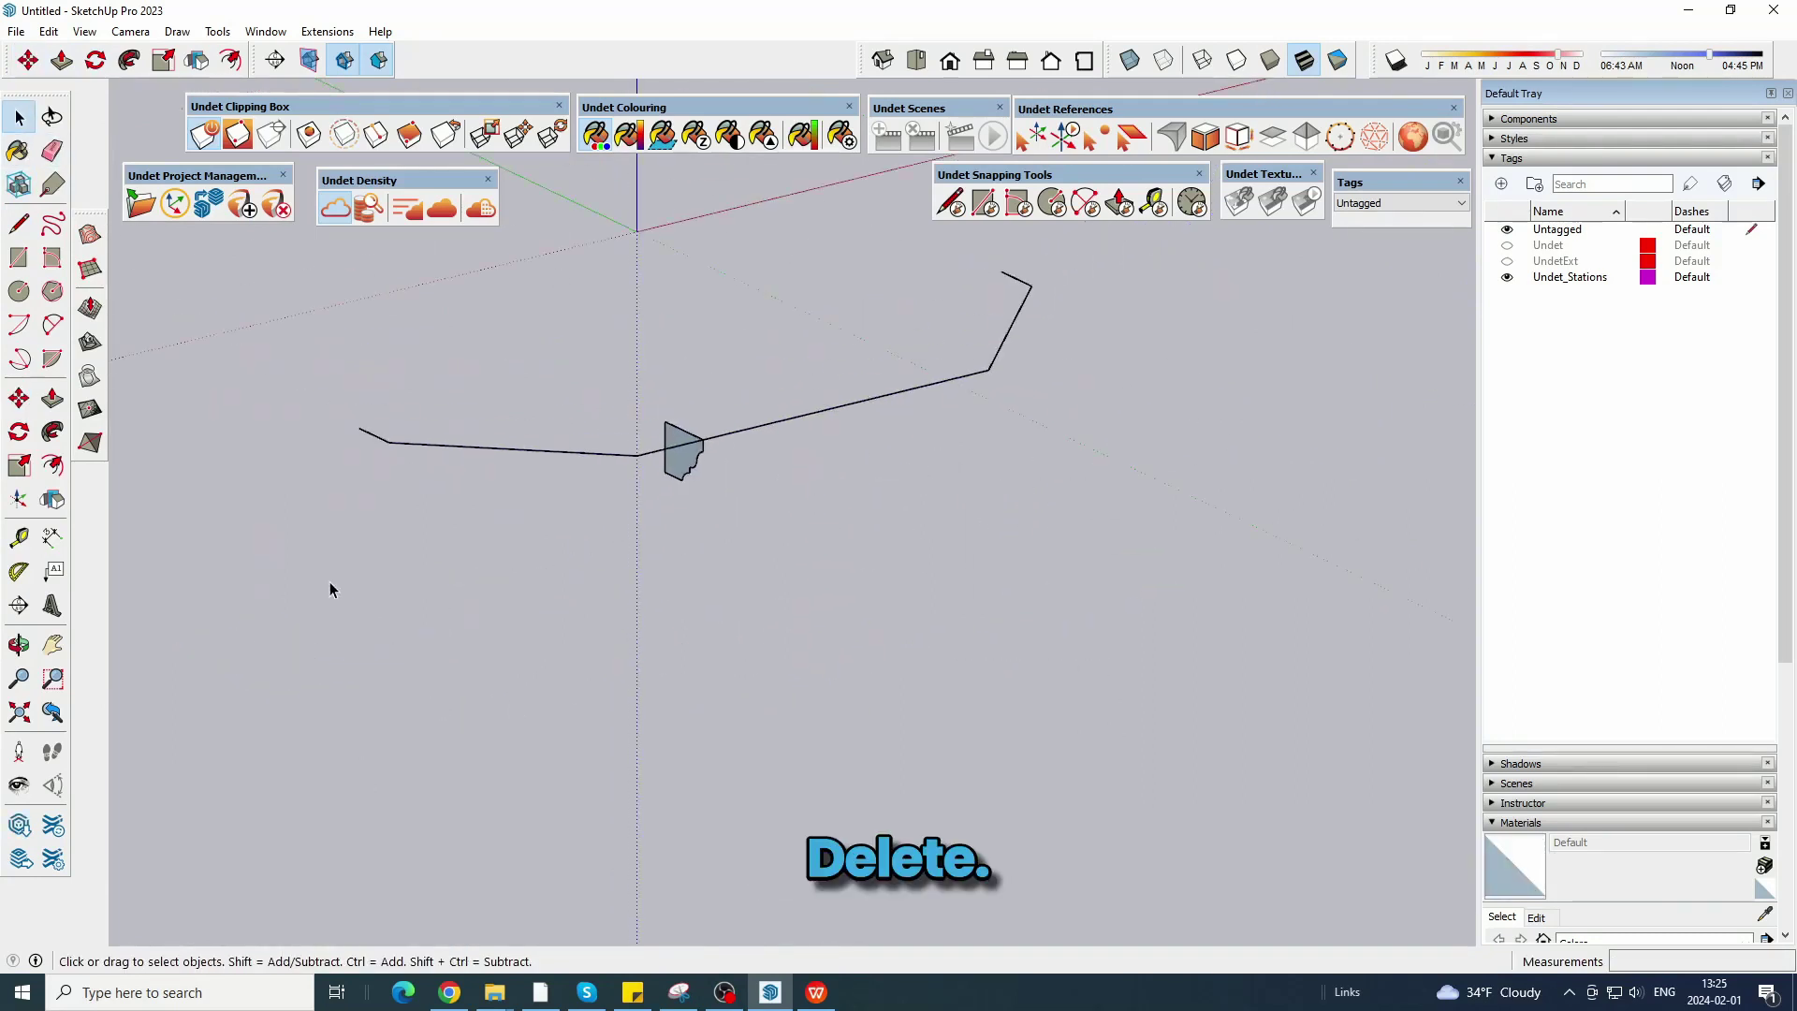
{"action": "left_click", "coordinate": [47, 31]}
{"action": "mouse_move", "coordinate": [98, 337]}
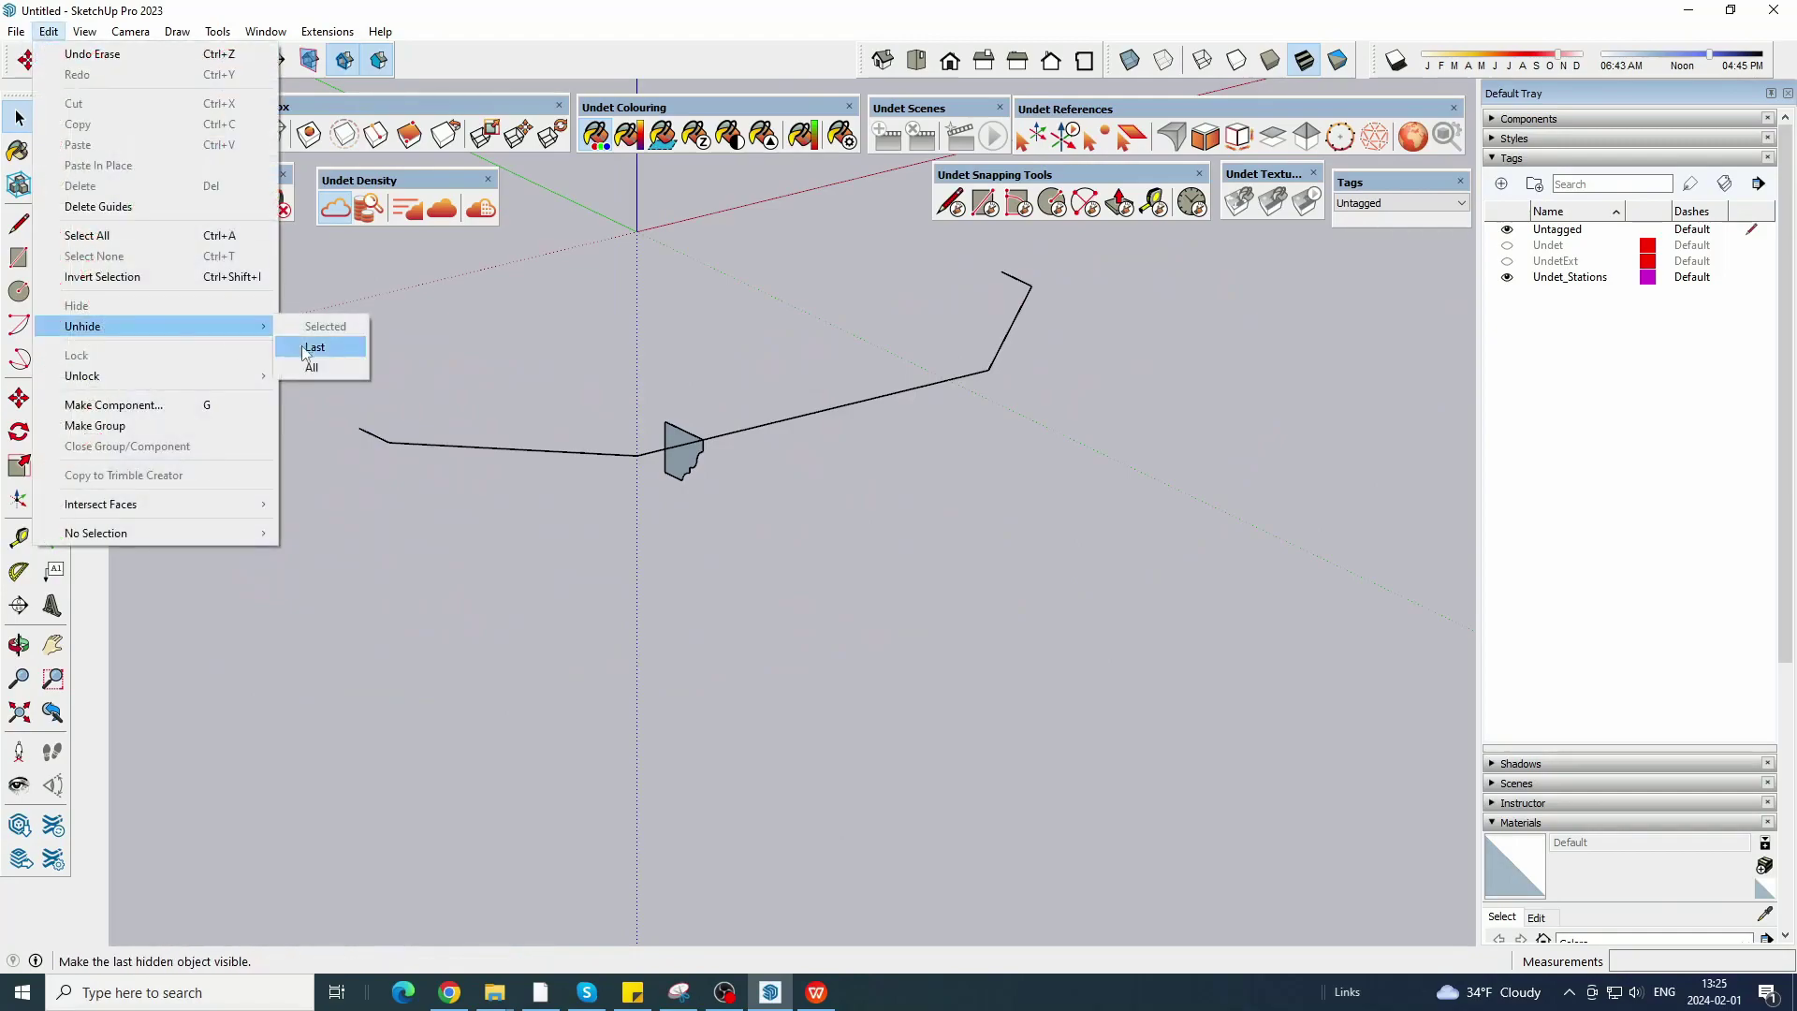
{"action": "left_click", "coordinate": [311, 359]}
{"action": "scroll", "coordinate": [655, 463], "scroll_direction": "up", "scroll_amount": 3}
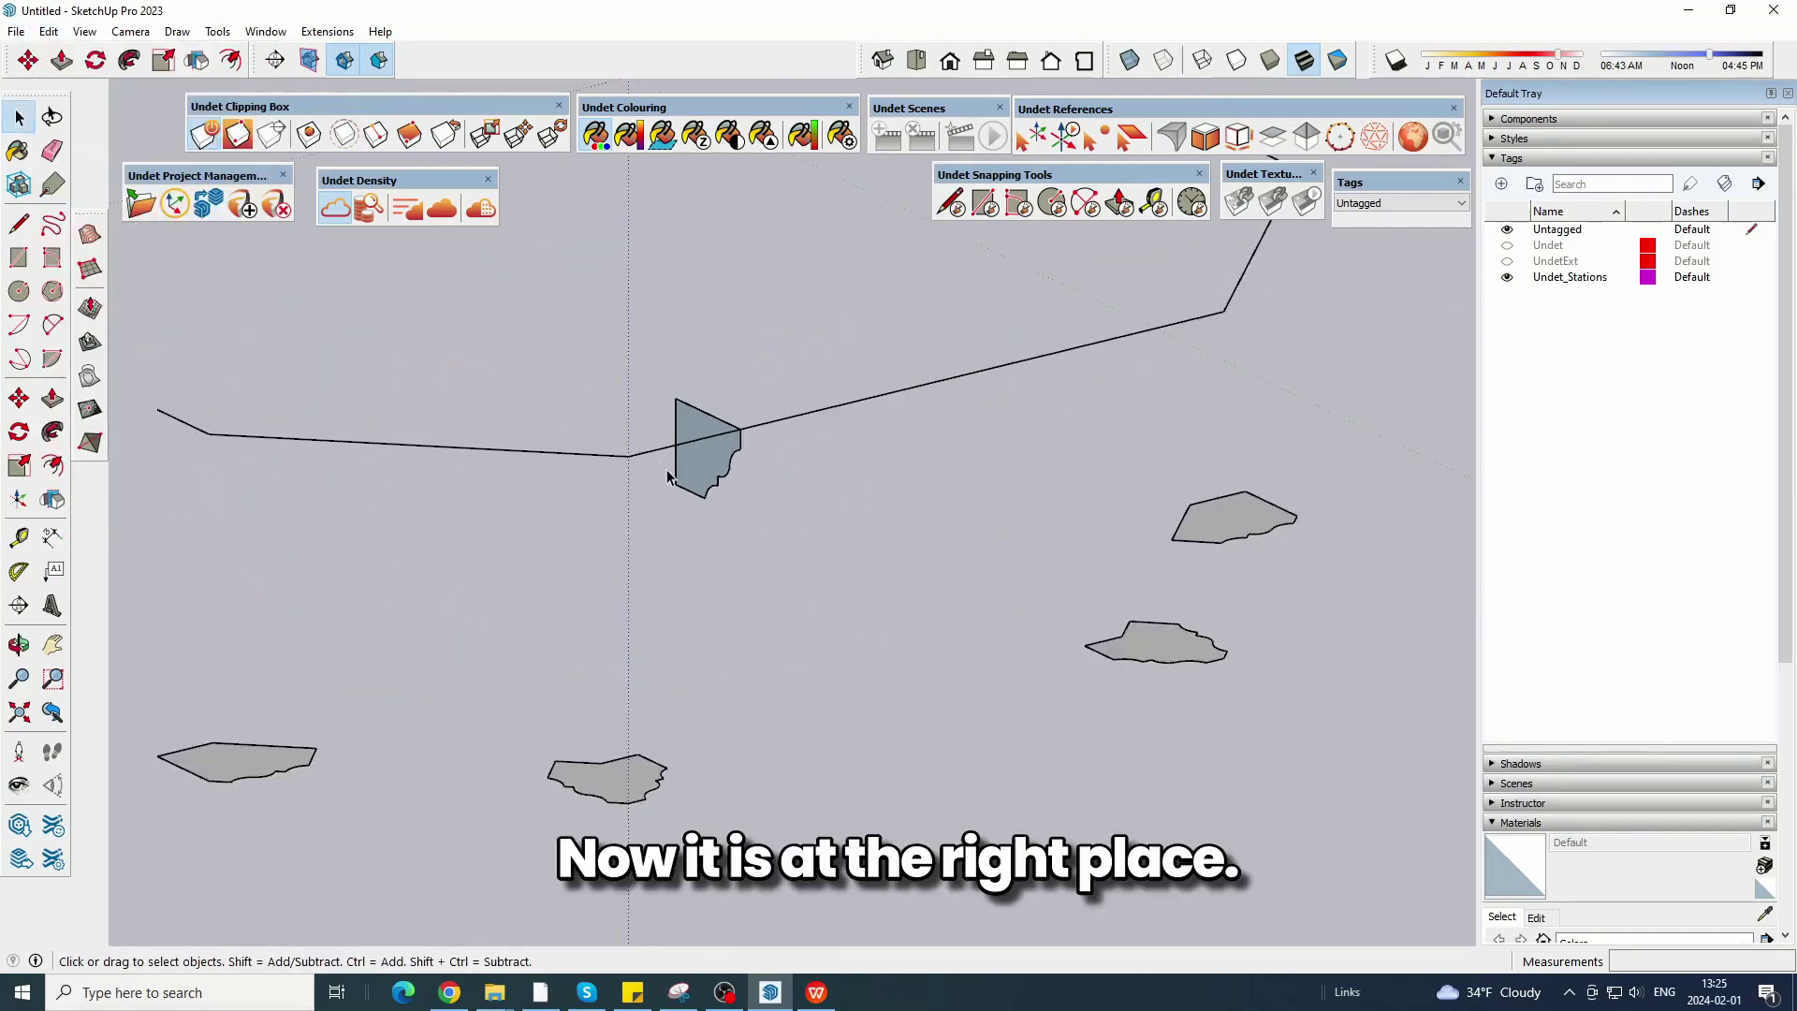
Place a copy of the vertical profile, rotated 90 degrees, with its upper outer corner on the bay outline's free end.
{"action": "left_click", "coordinate": [320, 210]}
{"action": "middle_click_drag", "start_coordinate": [813, 587], "coordinate": [802, 524]}
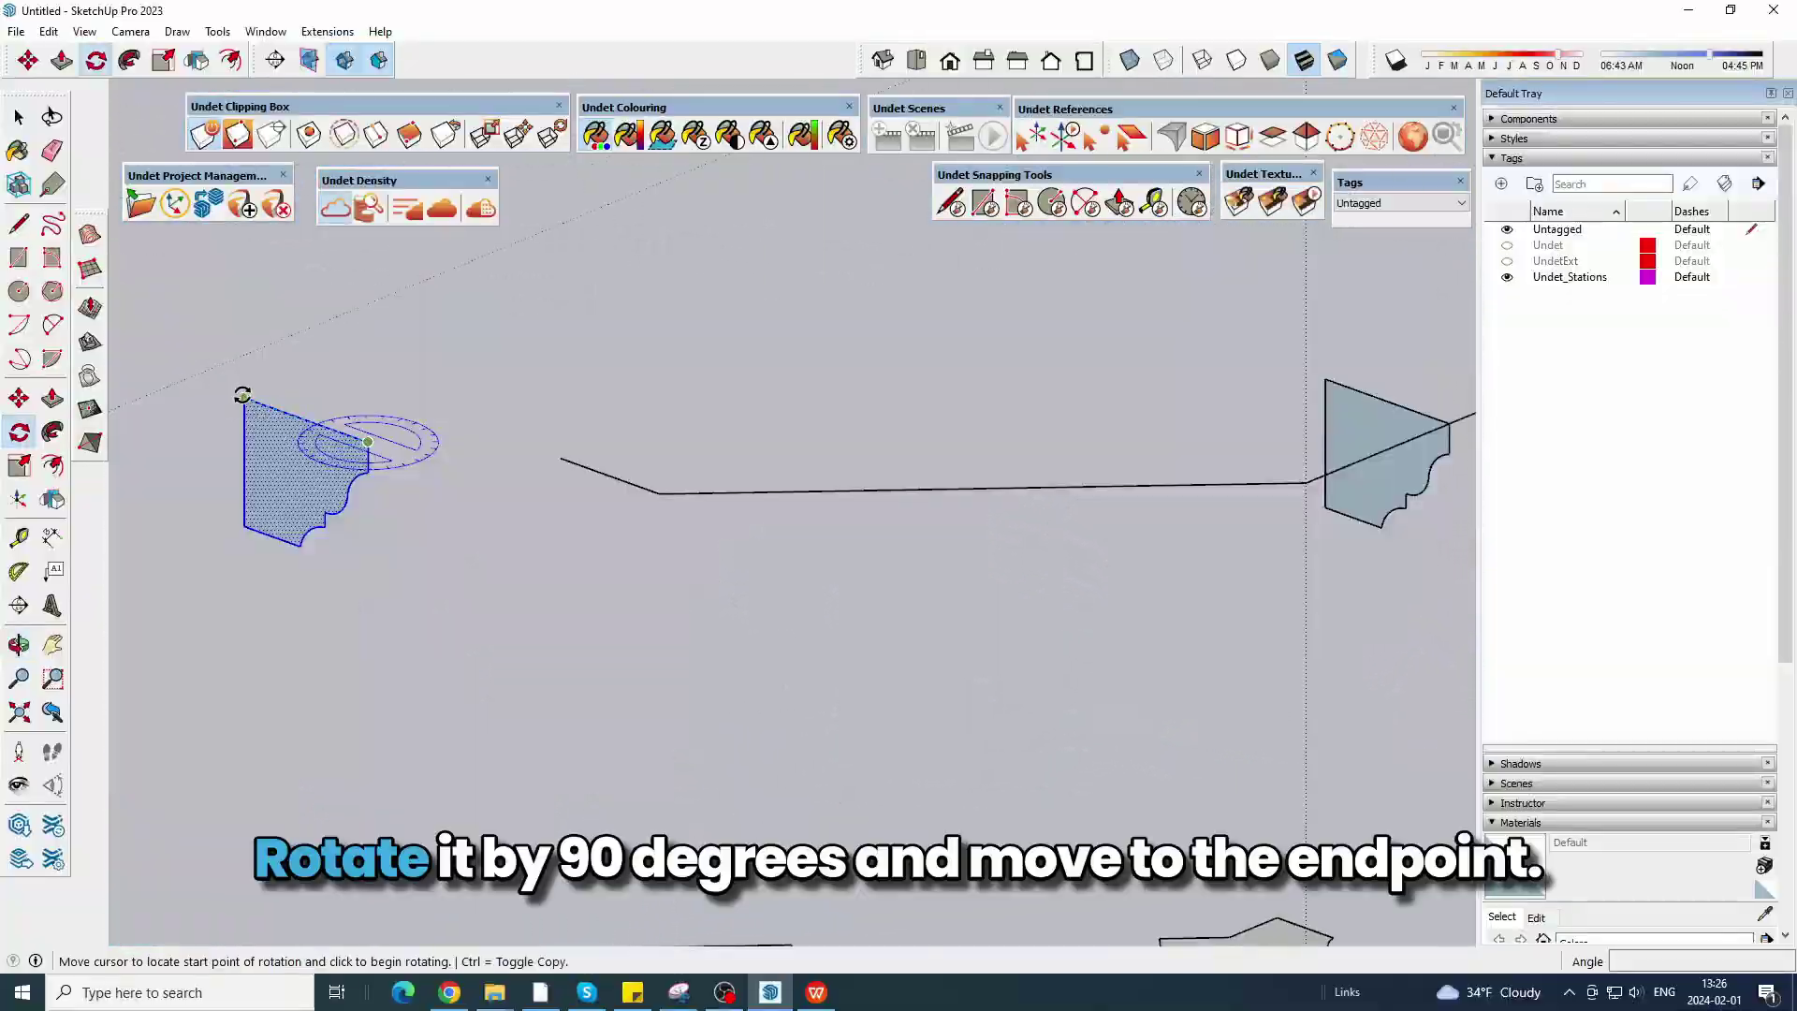
{"action": "left_click", "coordinate": [242, 394]}
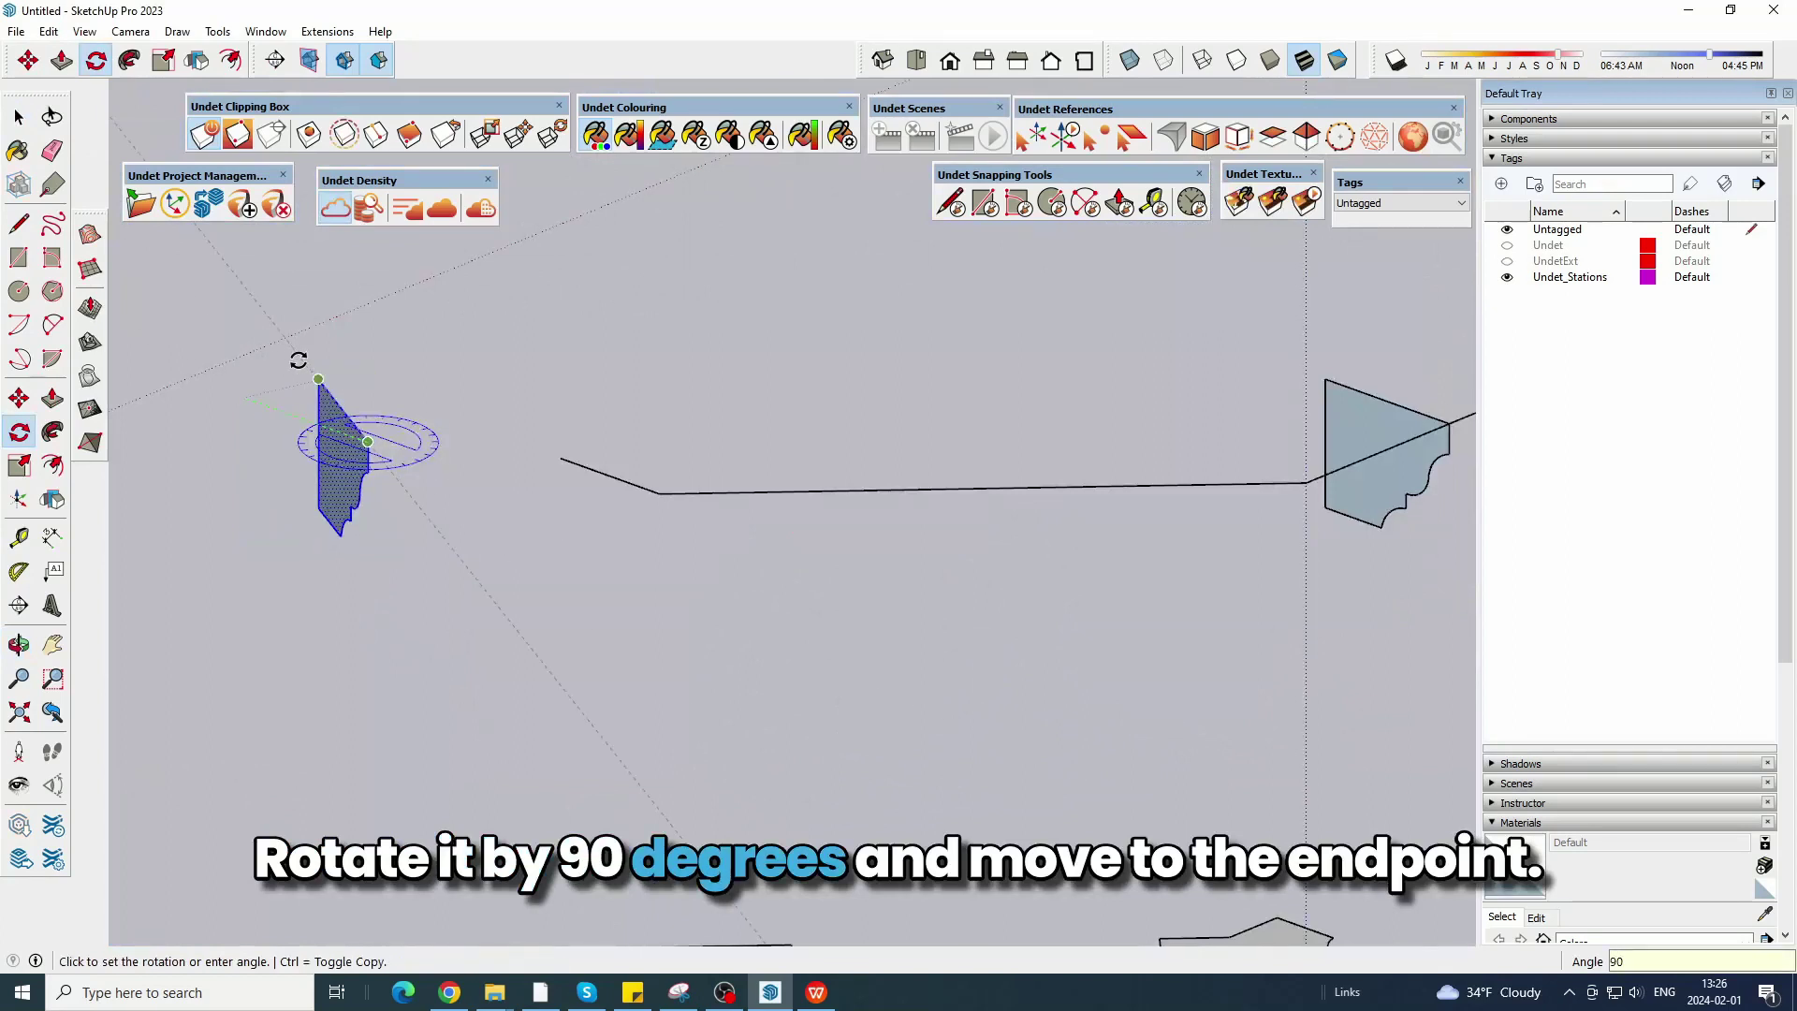
{"action": "key", "text": "Return"}
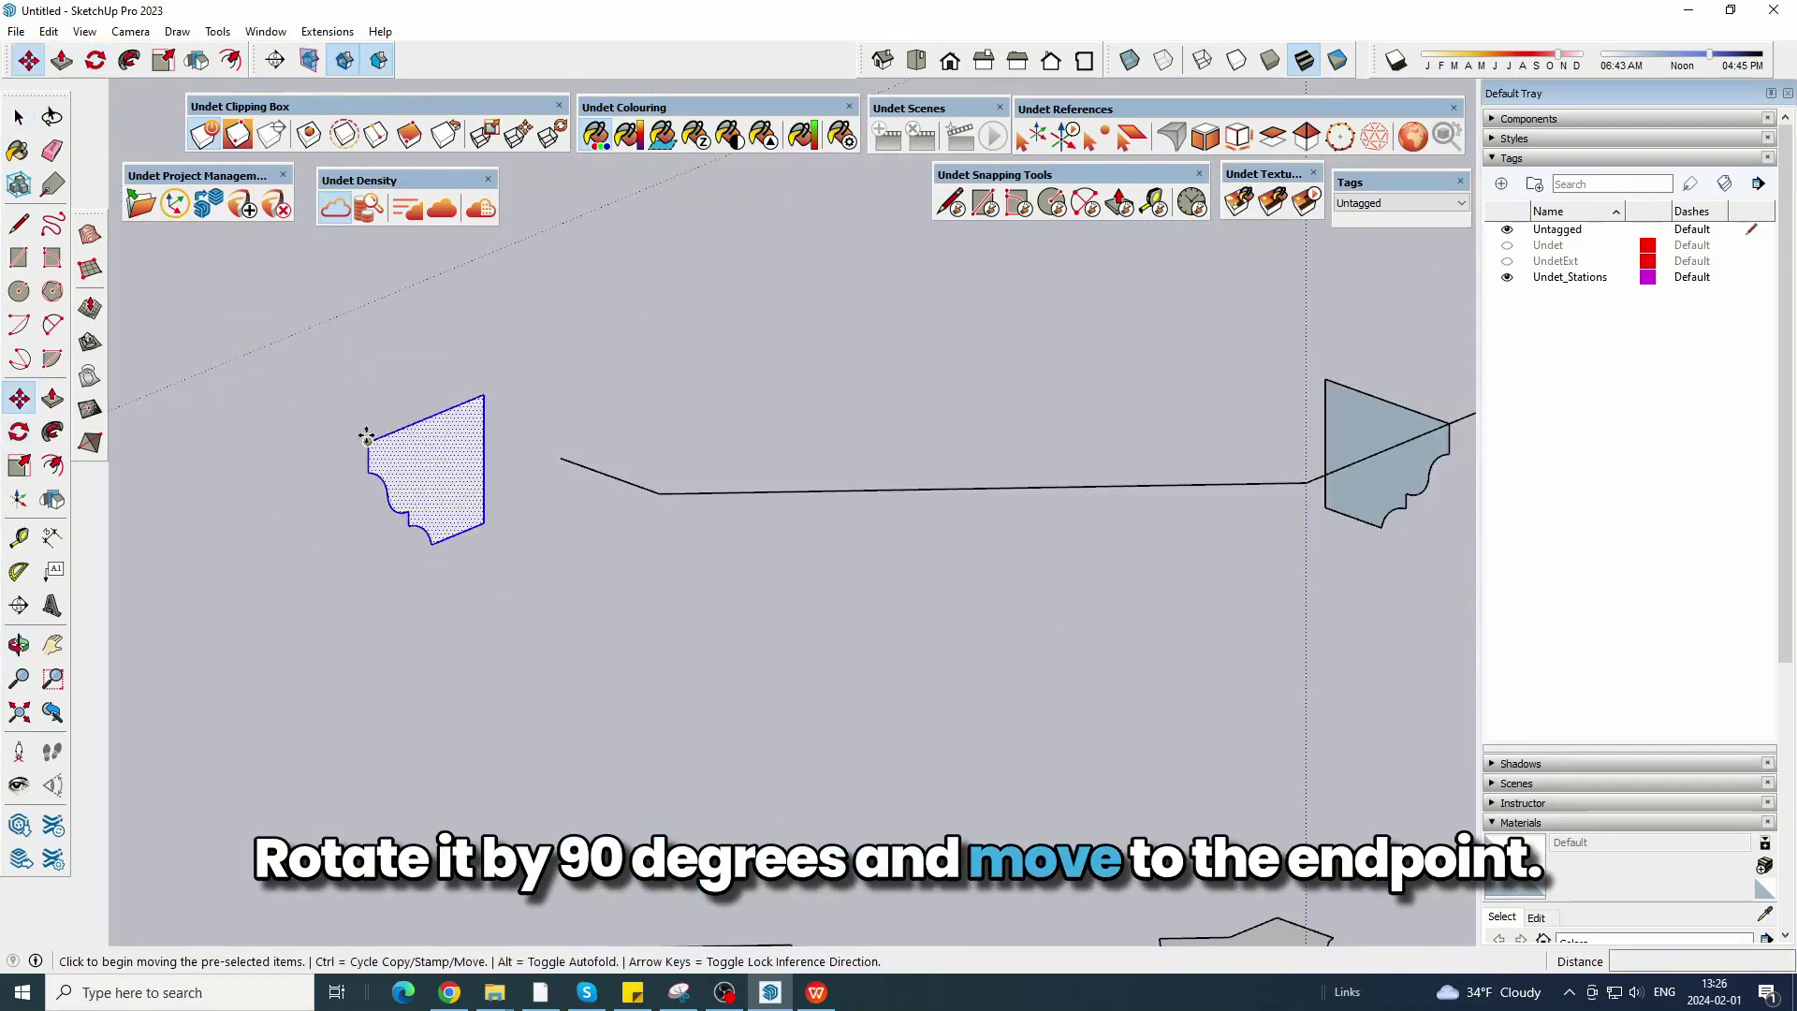
{"action": "left_click", "coordinate": [367, 438]}
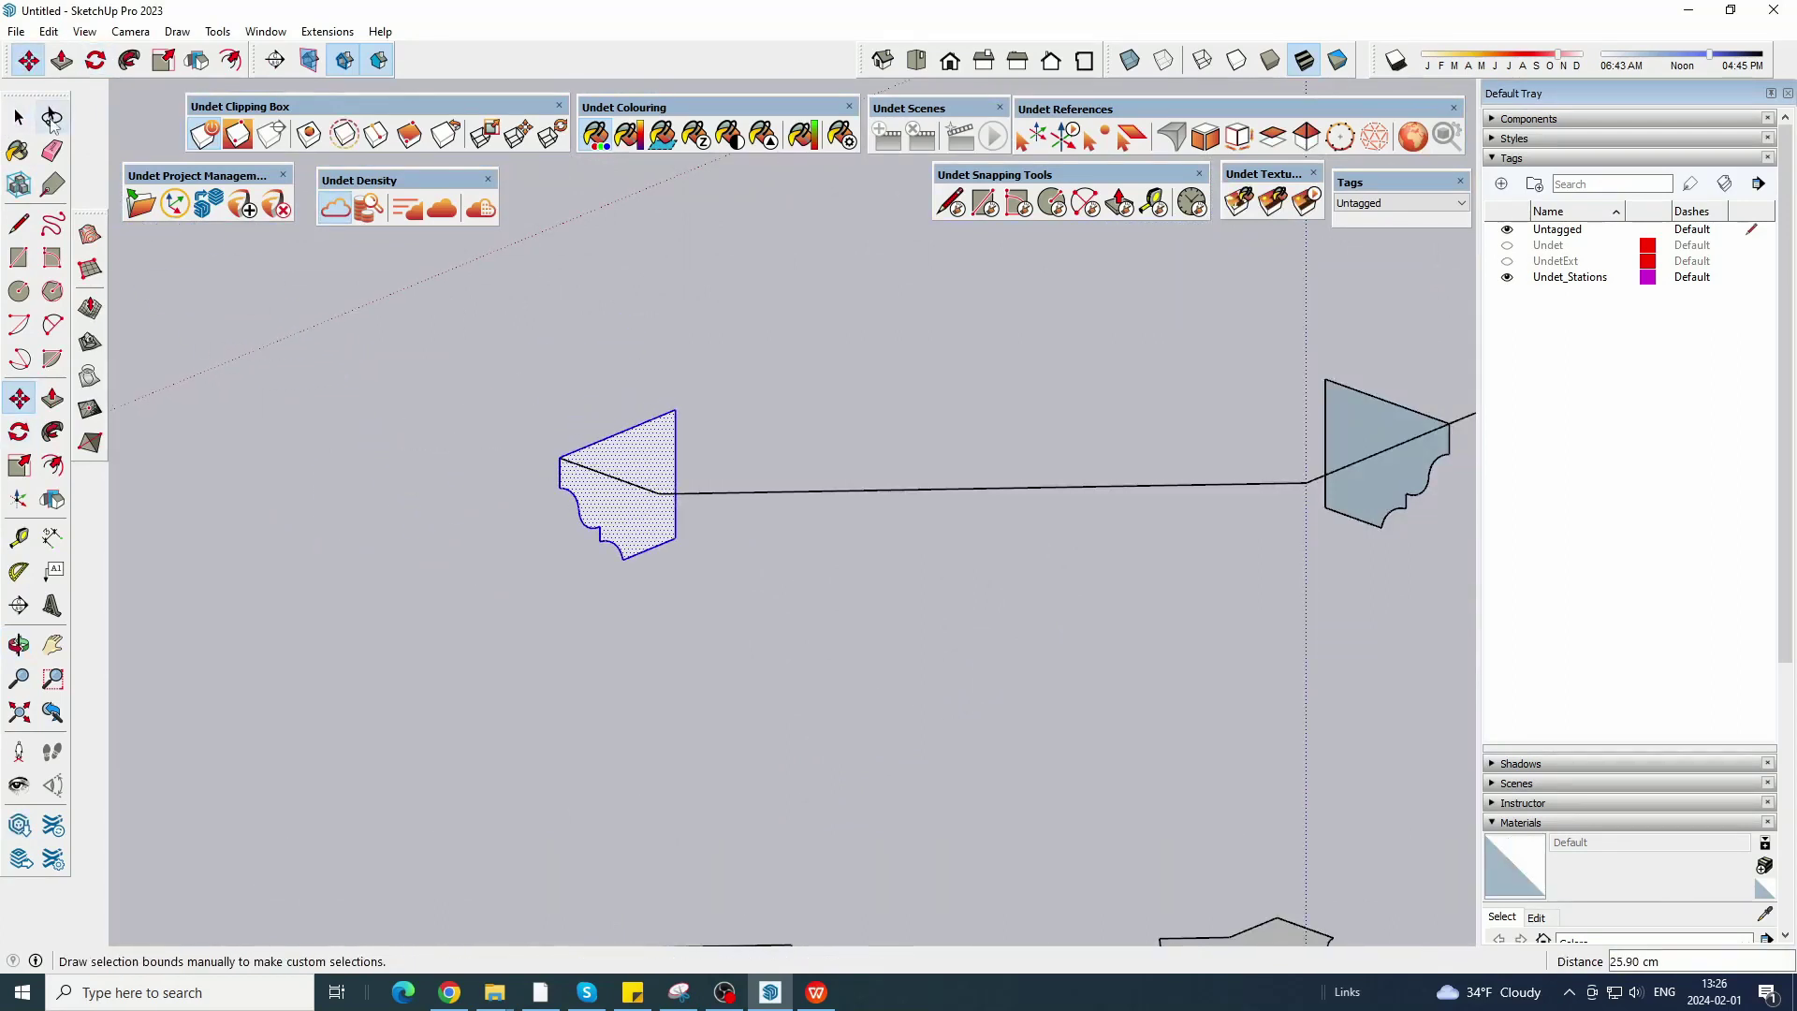
{"action": "left_click", "coordinate": [54, 152]}
{"action": "scroll", "coordinate": [556, 468], "scroll_direction": "up", "scroll_amount": 5}
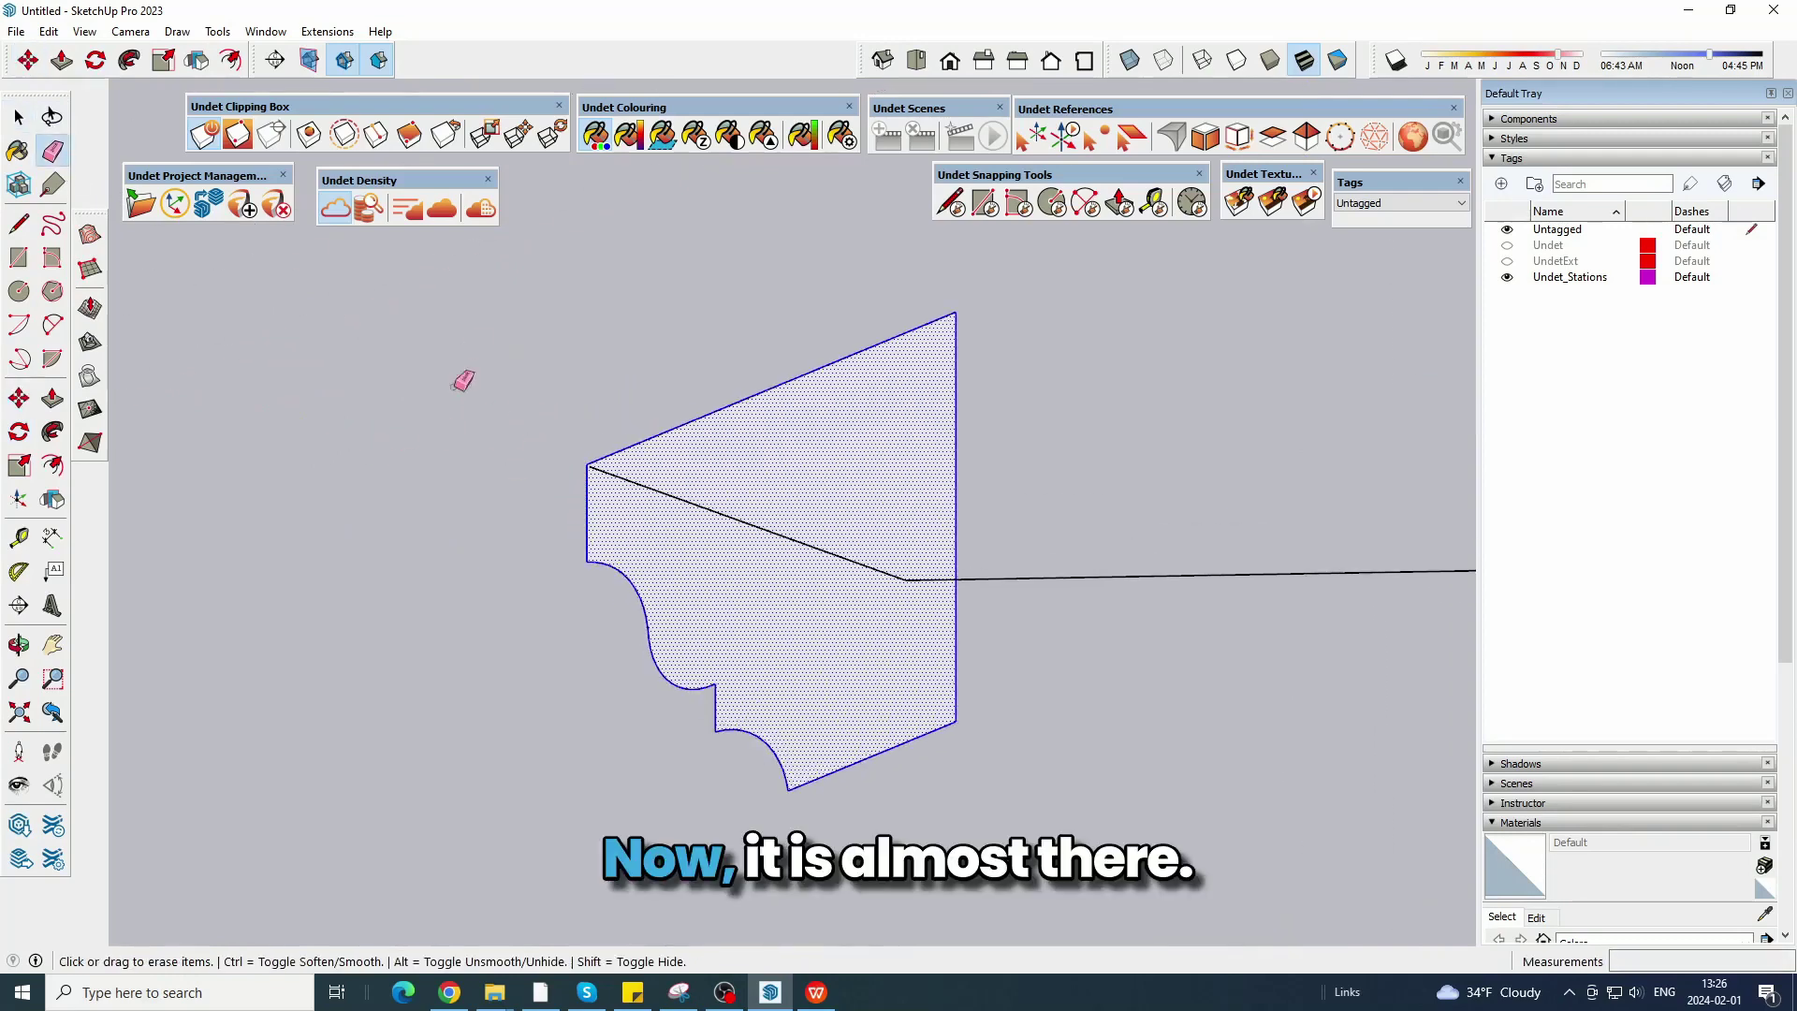
{"action": "left_click", "coordinate": [34, 70]}
{"action": "scroll", "coordinate": [514, 433], "scroll_direction": "up", "scroll_amount": 3}
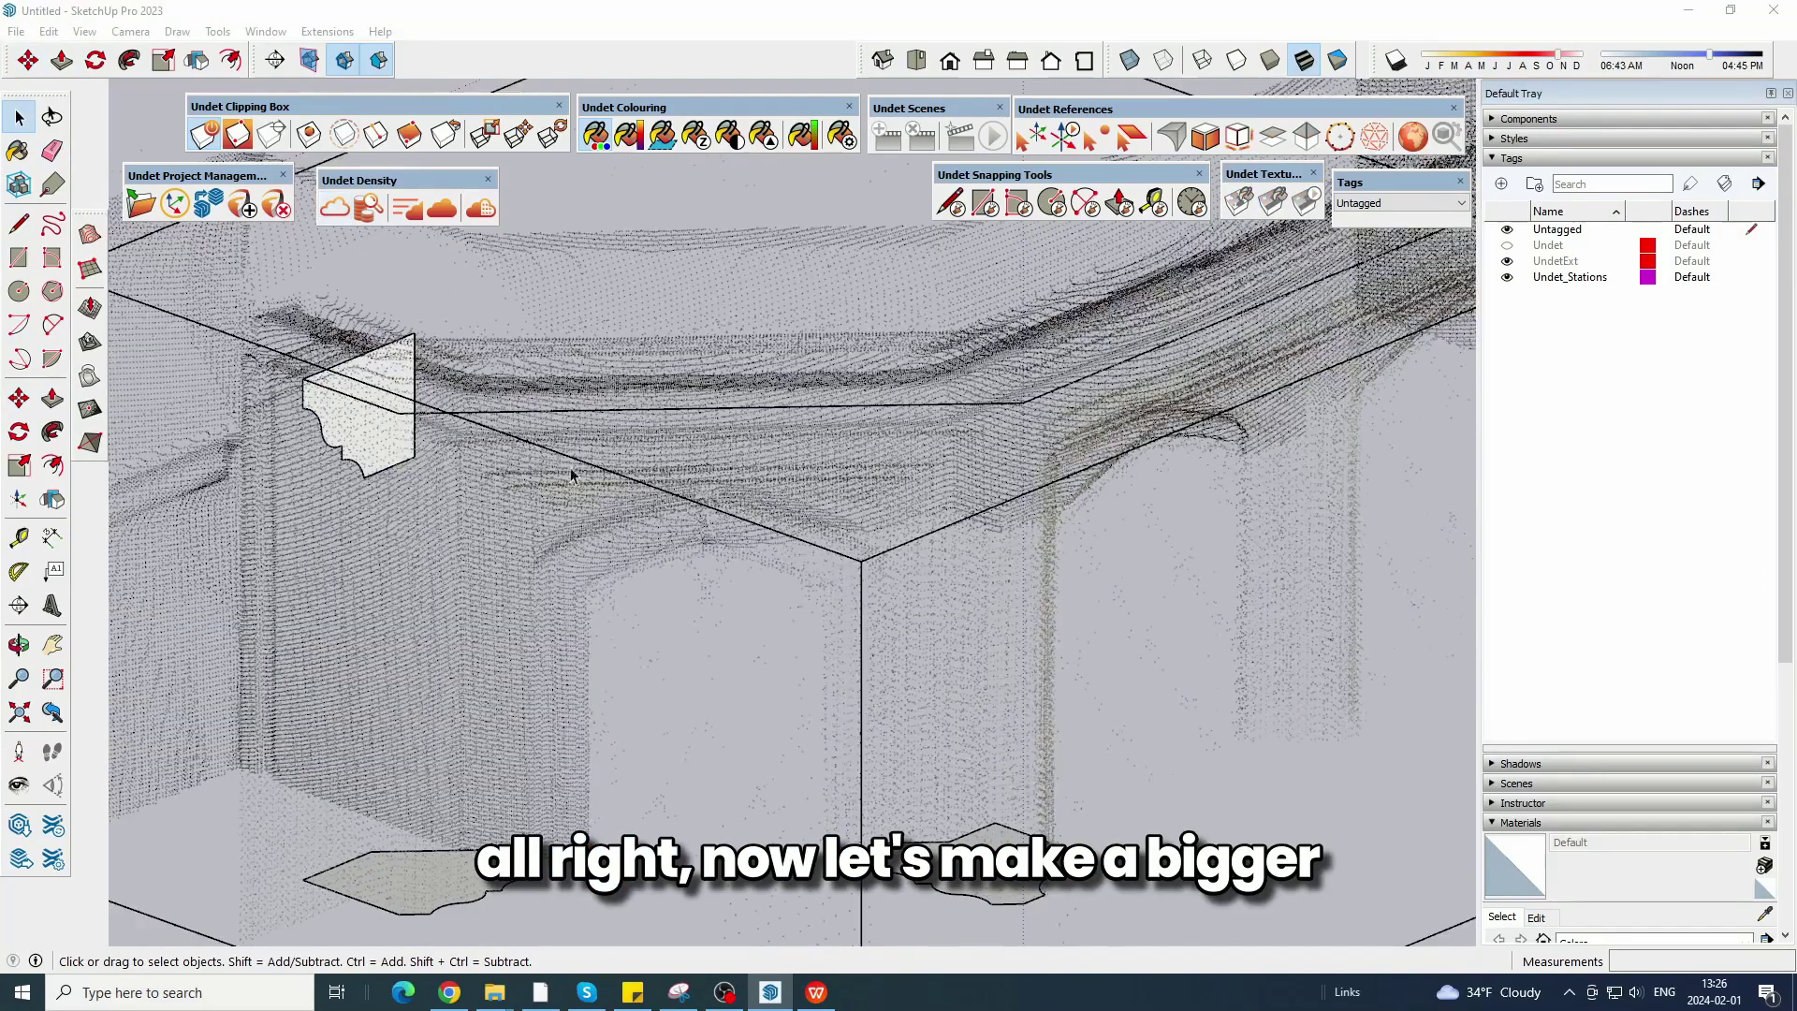
Scale the point cloud's clipping box downward to take in the full height of the bay window.
{"action": "middle_click_drag", "start_coordinate": [573, 468], "coordinate": [470, 452]}
{"action": "scroll", "coordinate": [471, 452], "scroll_direction": "down", "scroll_amount": 5}
{"action": "middle_click_drag", "start_coordinate": [493, 382], "coordinate": [461, 182]}
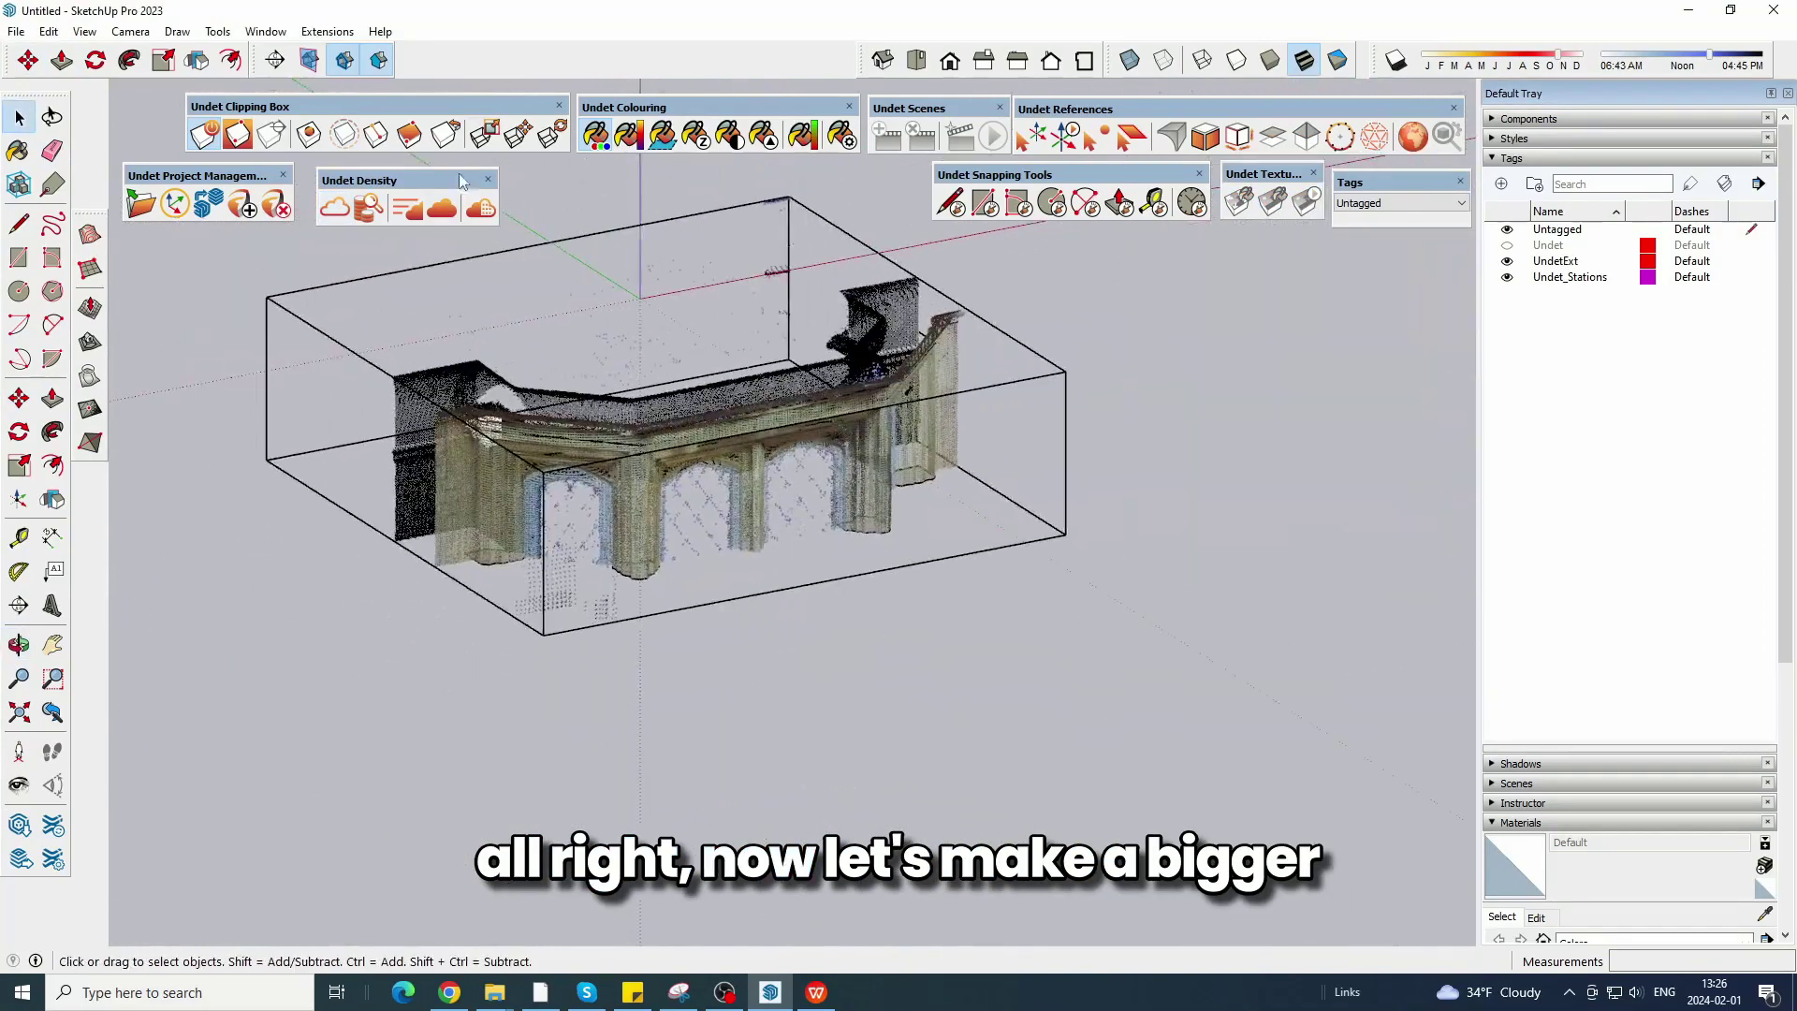
{"action": "left_click", "coordinate": [484, 133]}
{"action": "middle_click_drag", "start_coordinate": [634, 367], "coordinate": [661, 367]}
{"action": "scroll", "coordinate": [660, 368], "scroll_direction": "down", "scroll_amount": 1}
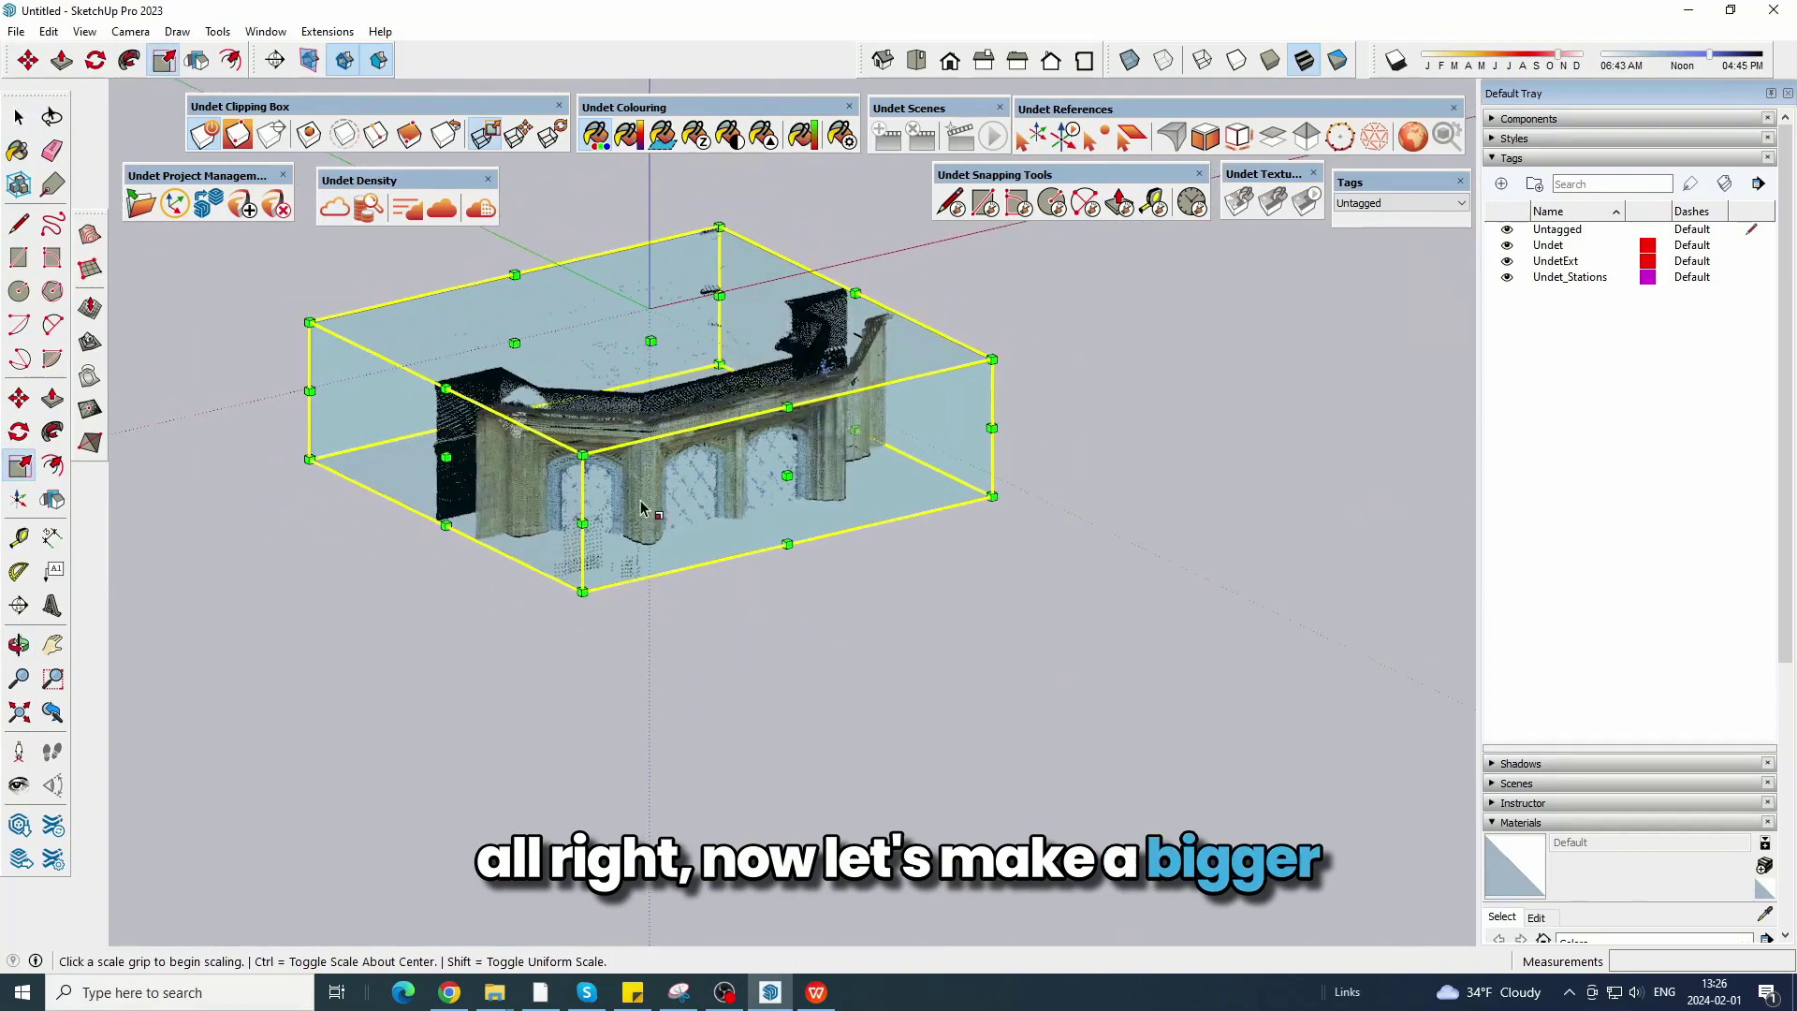
{"action": "left_click_drag", "start_coordinate": [649, 475], "coordinate": [969, 773]}
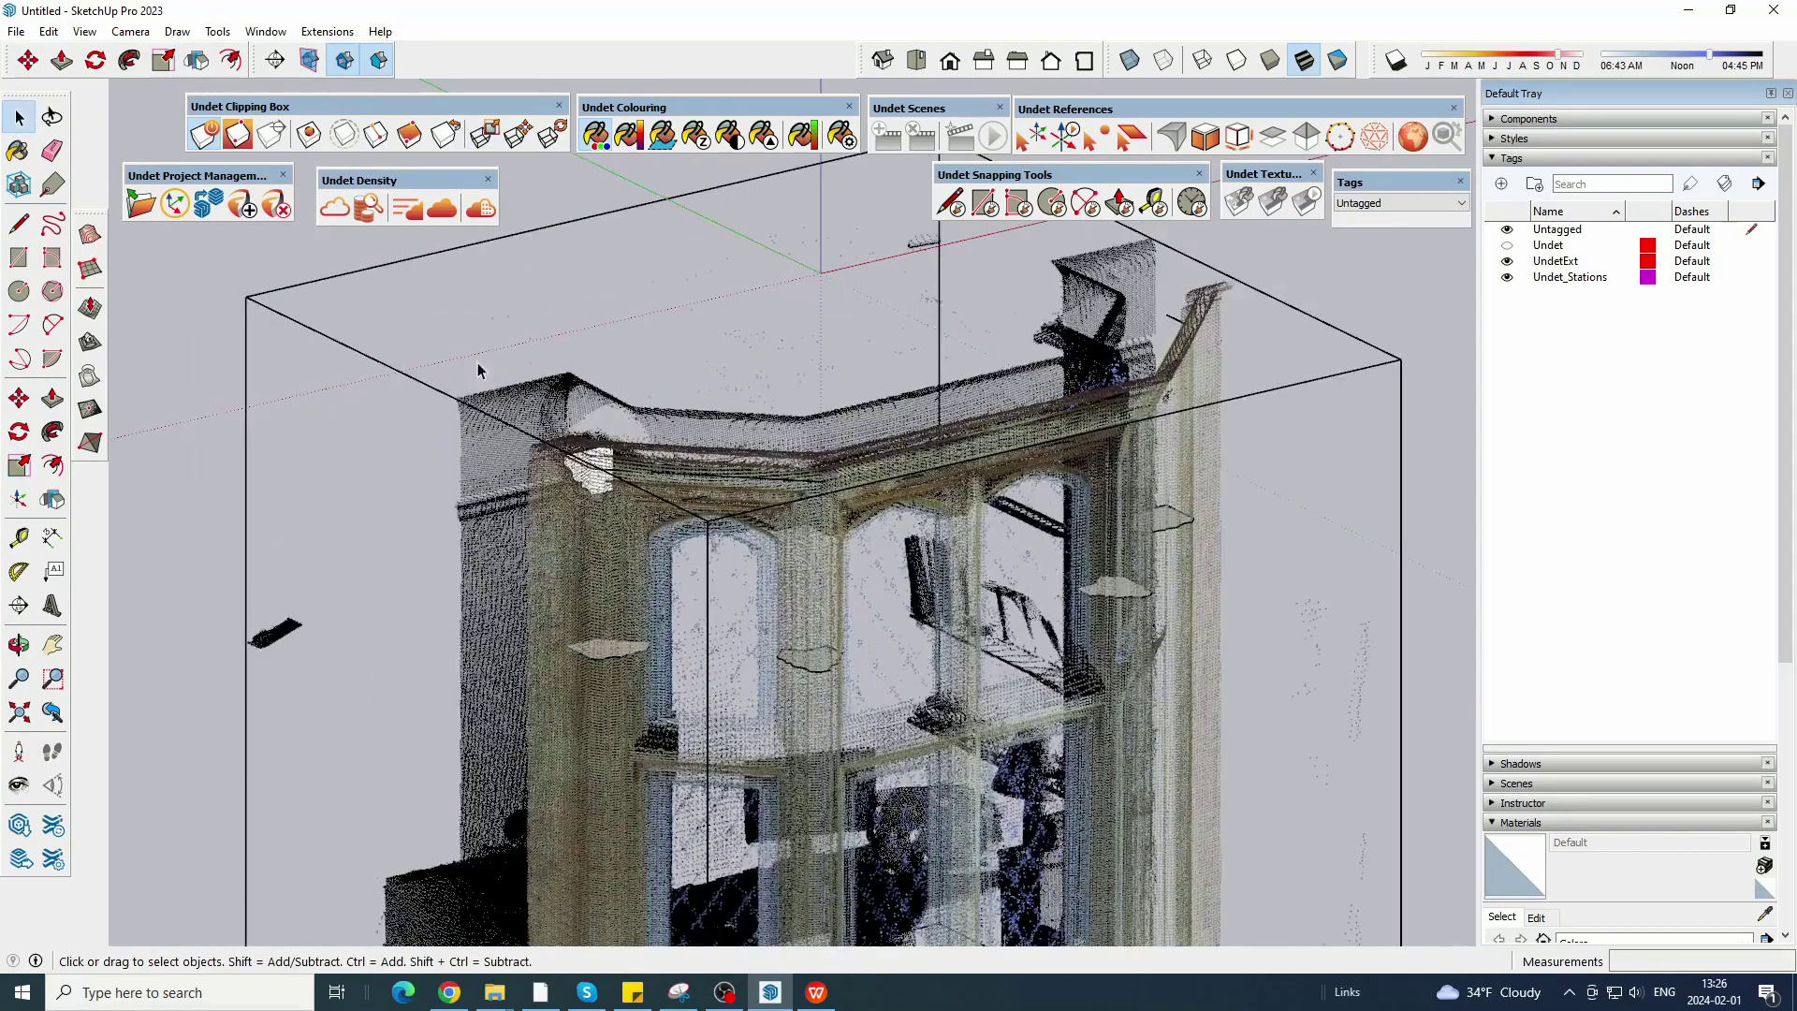
Hide the point cloud and sweep the vertical profile along the bay outline with Follow Me.
{"action": "scroll", "coordinate": [477, 362], "scroll_direction": "up", "scroll_amount": 5}
{"action": "middle_click_drag", "start_coordinate": [823, 320], "coordinate": [637, 374]}
{"action": "scroll", "coordinate": [434, 340], "scroll_direction": "down", "scroll_amount": 3}
{"action": "left_click", "coordinate": [346, 213]}
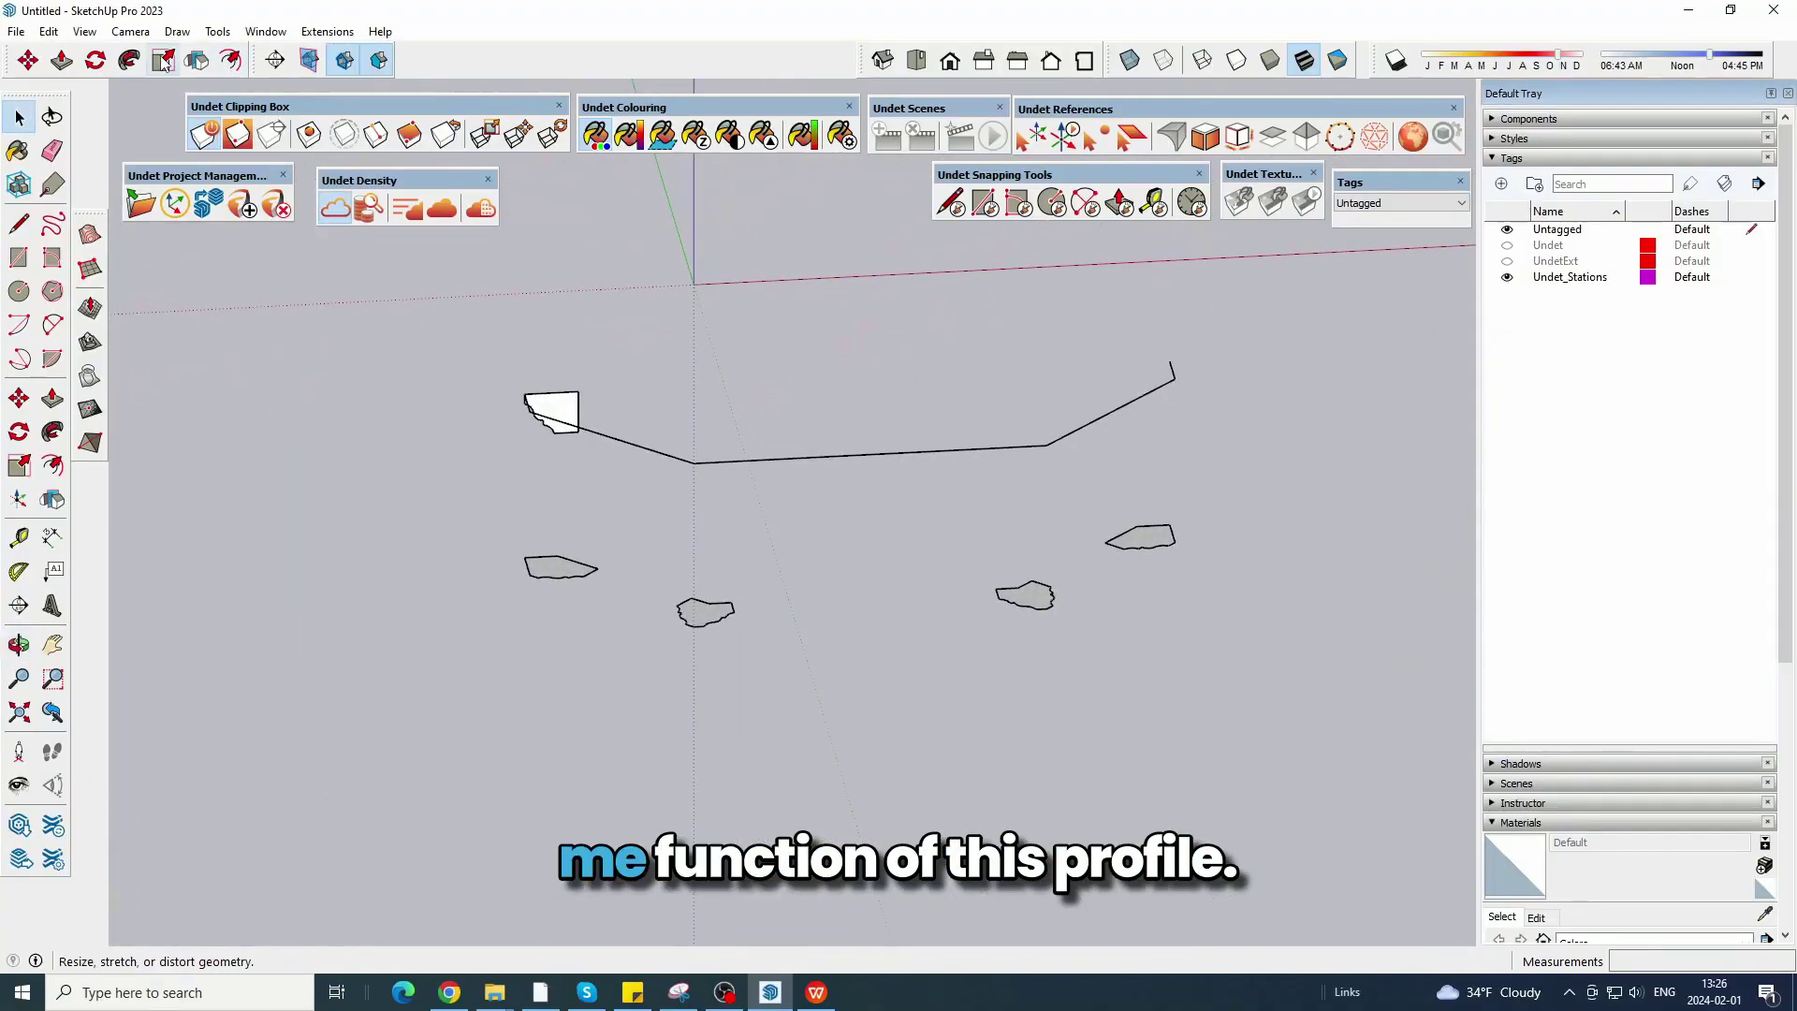
{"action": "scroll", "coordinate": [599, 363], "scroll_direction": "up", "scroll_amount": 2}
{"action": "middle_click_drag", "start_coordinate": [514, 425], "coordinate": [591, 492]}
{"action": "scroll", "coordinate": [548, 473], "scroll_direction": "up", "scroll_amount": 3}
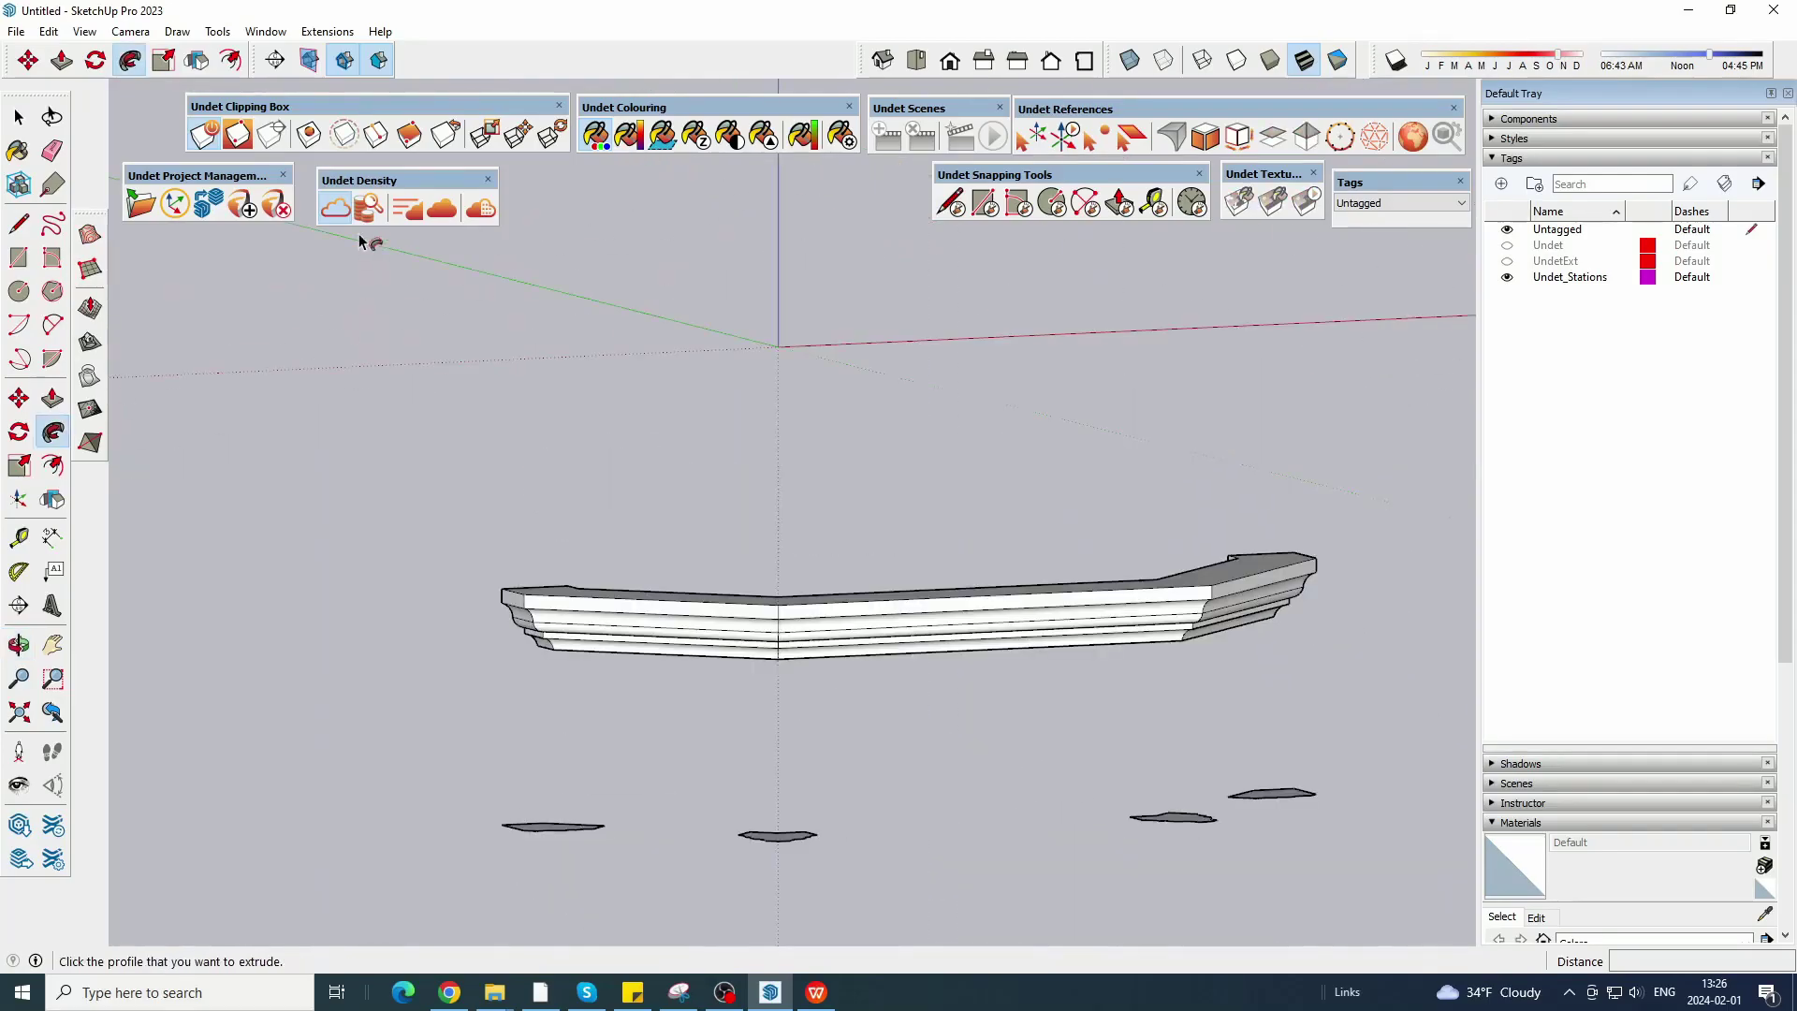
Check the swept window head against the point cloud and explode the group of jamb and mullion profiles.
{"action": "left_click", "coordinate": [335, 207]}
{"action": "middle_click_drag", "start_coordinate": [739, 580], "coordinate": [603, 680]}
{"action": "scroll", "coordinate": [537, 316], "scroll_direction": "down", "scroll_amount": 6}
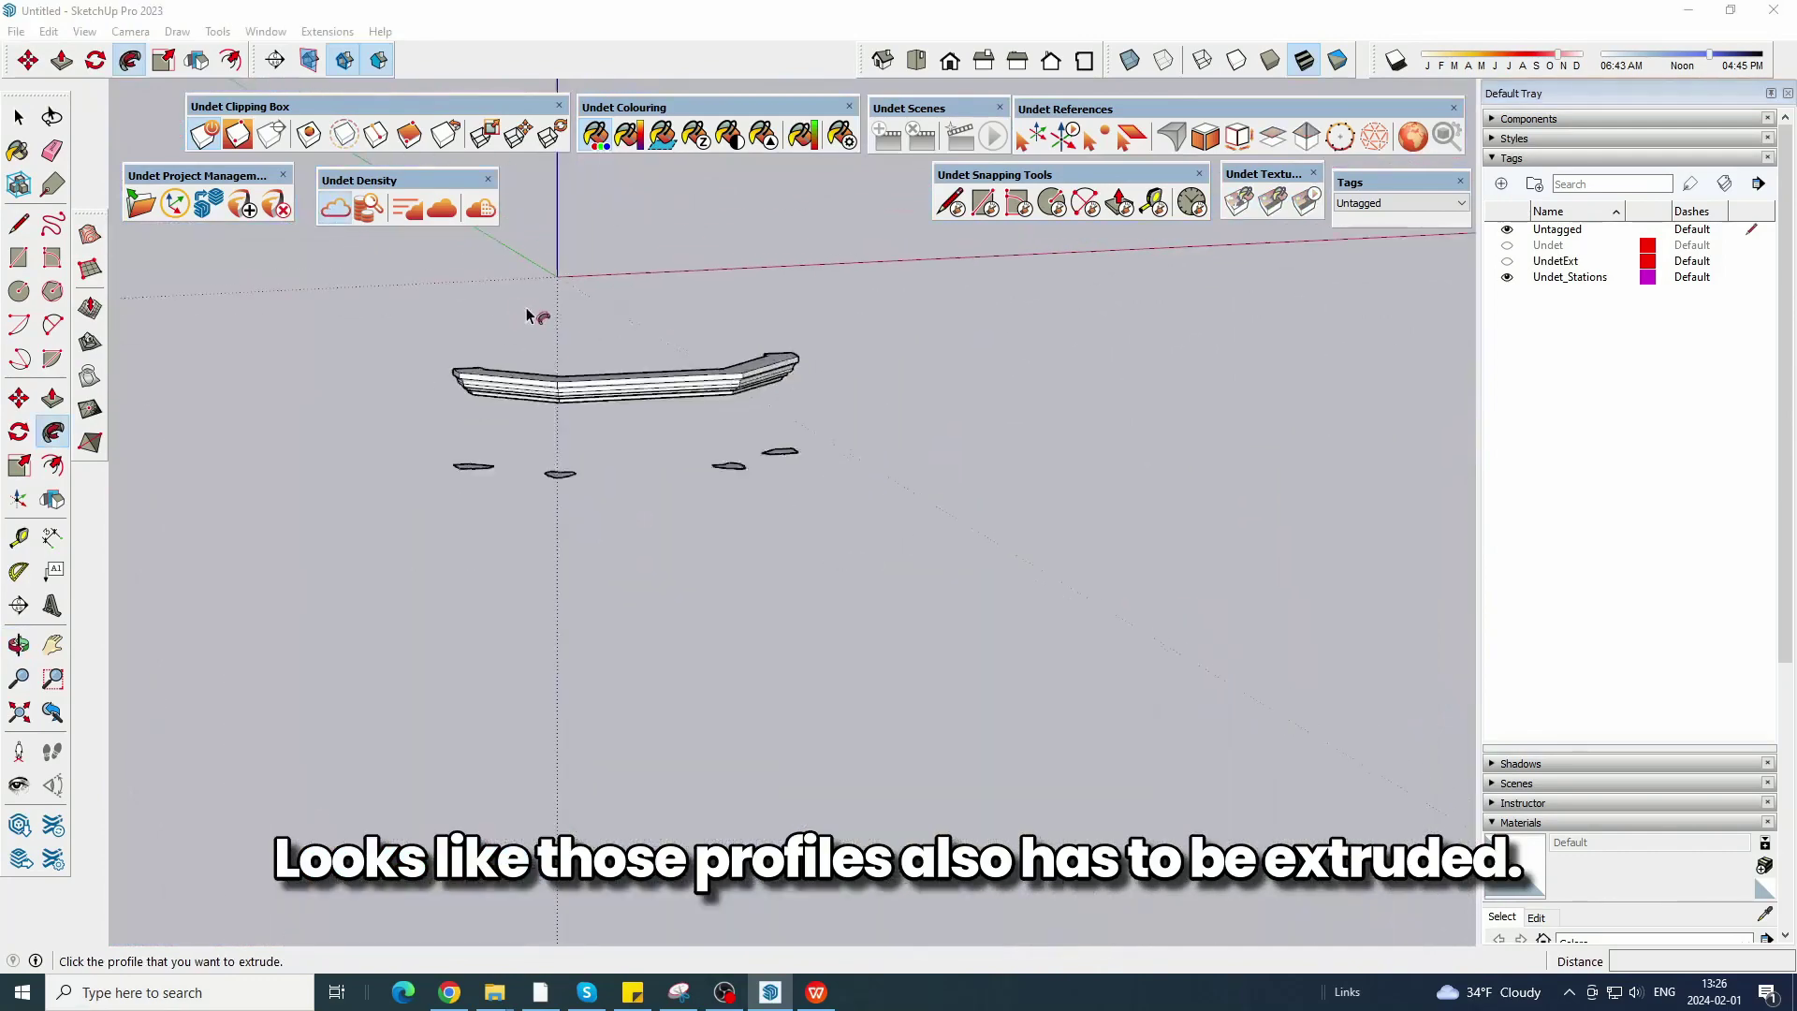
{"action": "scroll", "coordinate": [417, 323], "scroll_direction": "up", "scroll_amount": 5}
{"action": "left_click", "coordinate": [60, 62]}
{"action": "scroll", "coordinate": [600, 719], "scroll_direction": "up", "scroll_amount": 3}
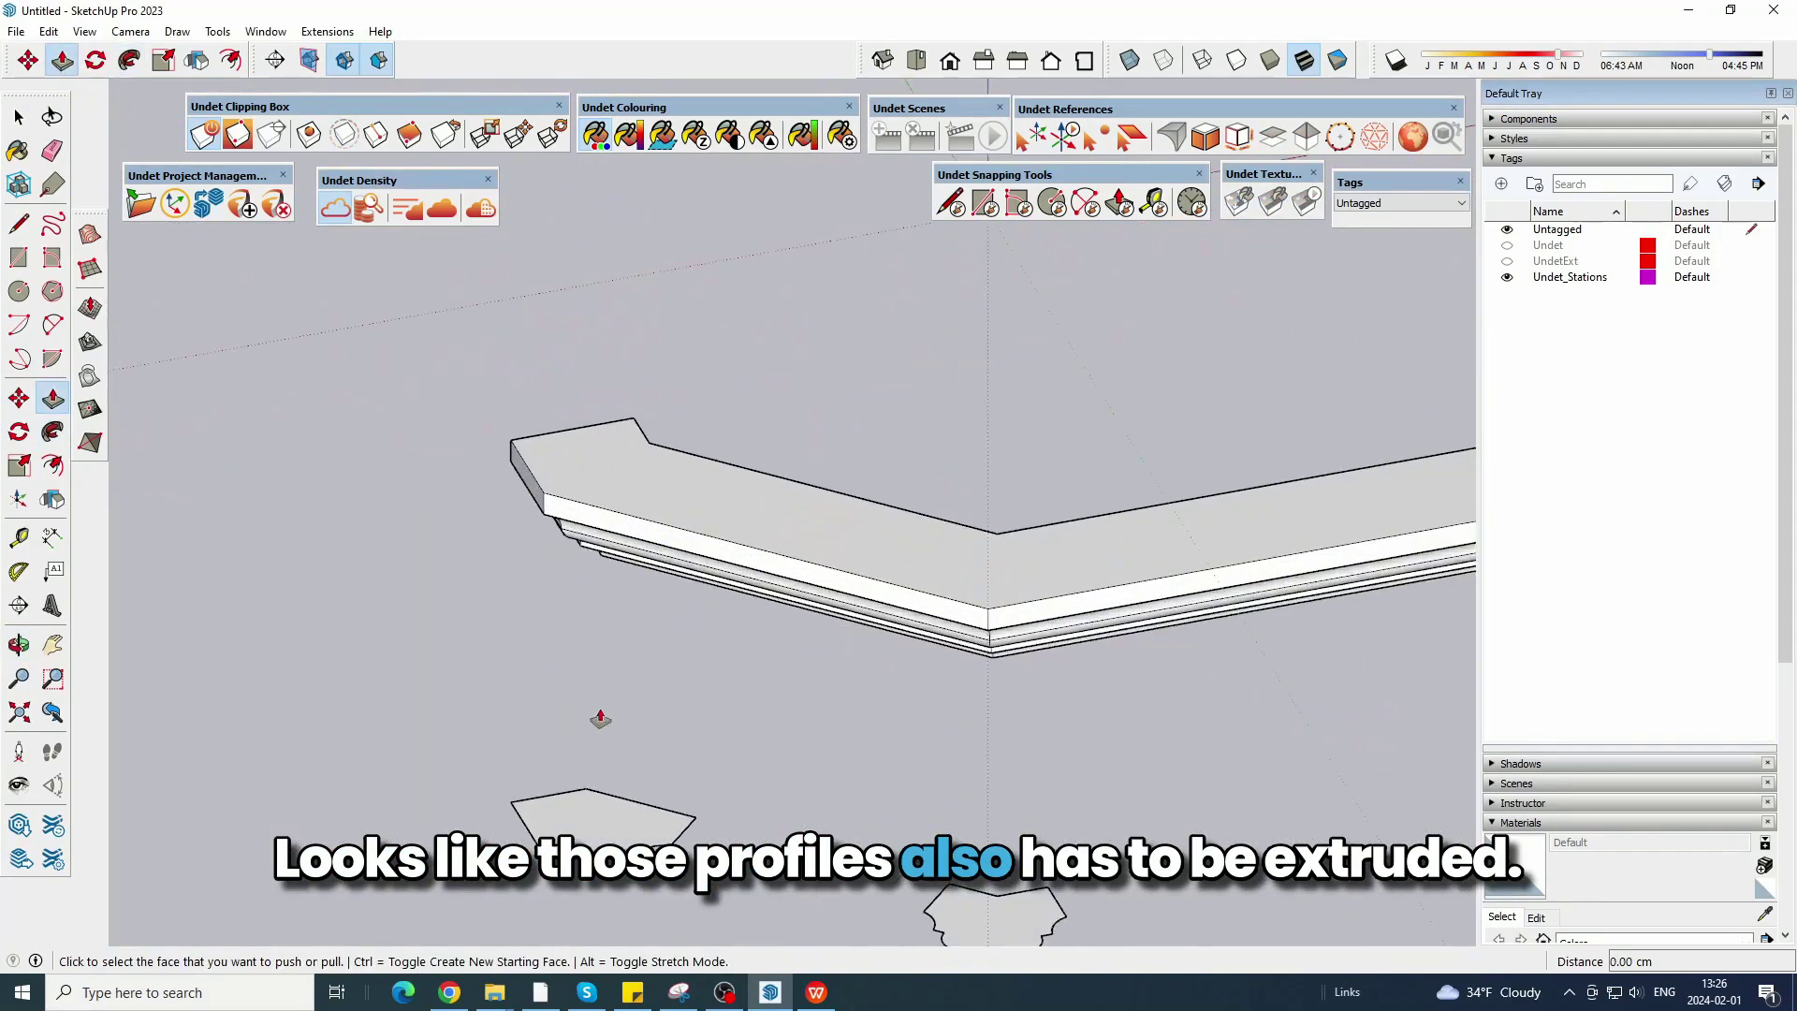
{"action": "scroll", "coordinate": [561, 629], "scroll_direction": "up", "scroll_amount": 2}
{"action": "scroll", "coordinate": [626, 709], "scroll_direction": "down", "scroll_amount": 1}
{"action": "middle_click_drag", "start_coordinate": [626, 709], "coordinate": [884, 379]}
{"action": "middle_click_drag", "start_coordinate": [627, 749], "coordinate": [641, 721]}
{"action": "left_click", "coordinate": [26, 117]}
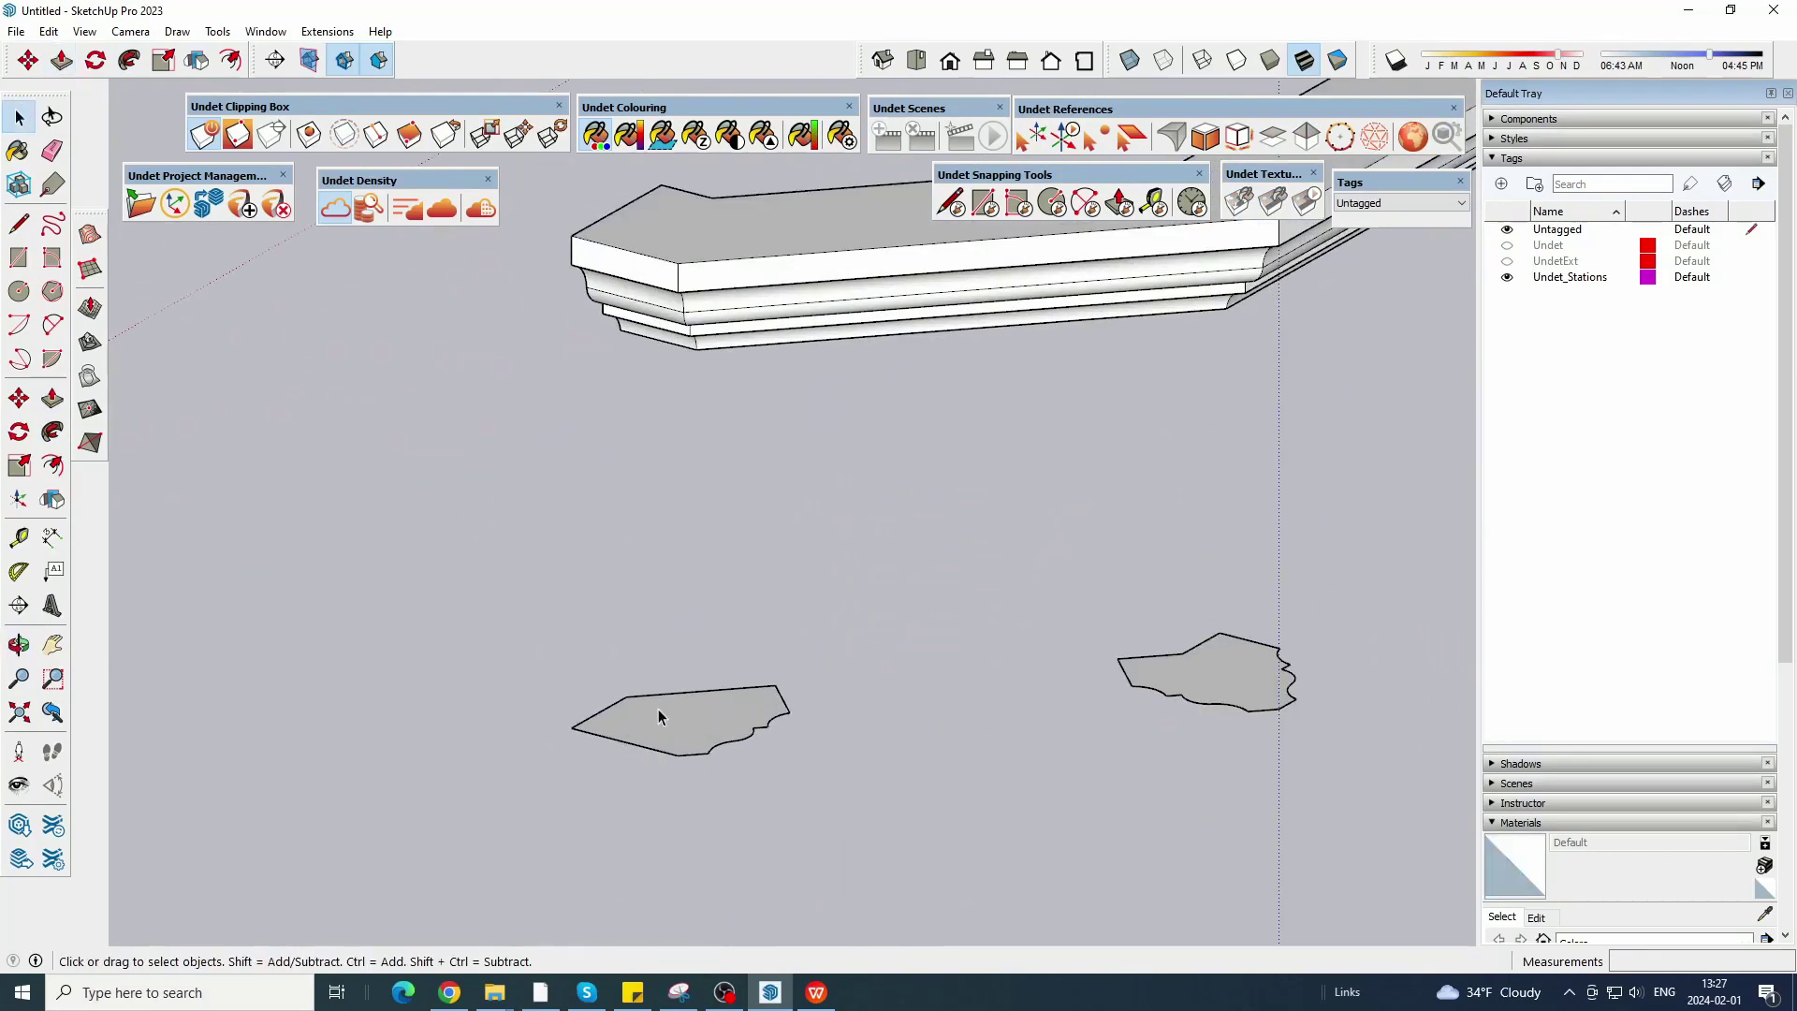
{"action": "right_click", "coordinate": [665, 716]}
{"action": "left_click", "coordinate": [735, 516]}
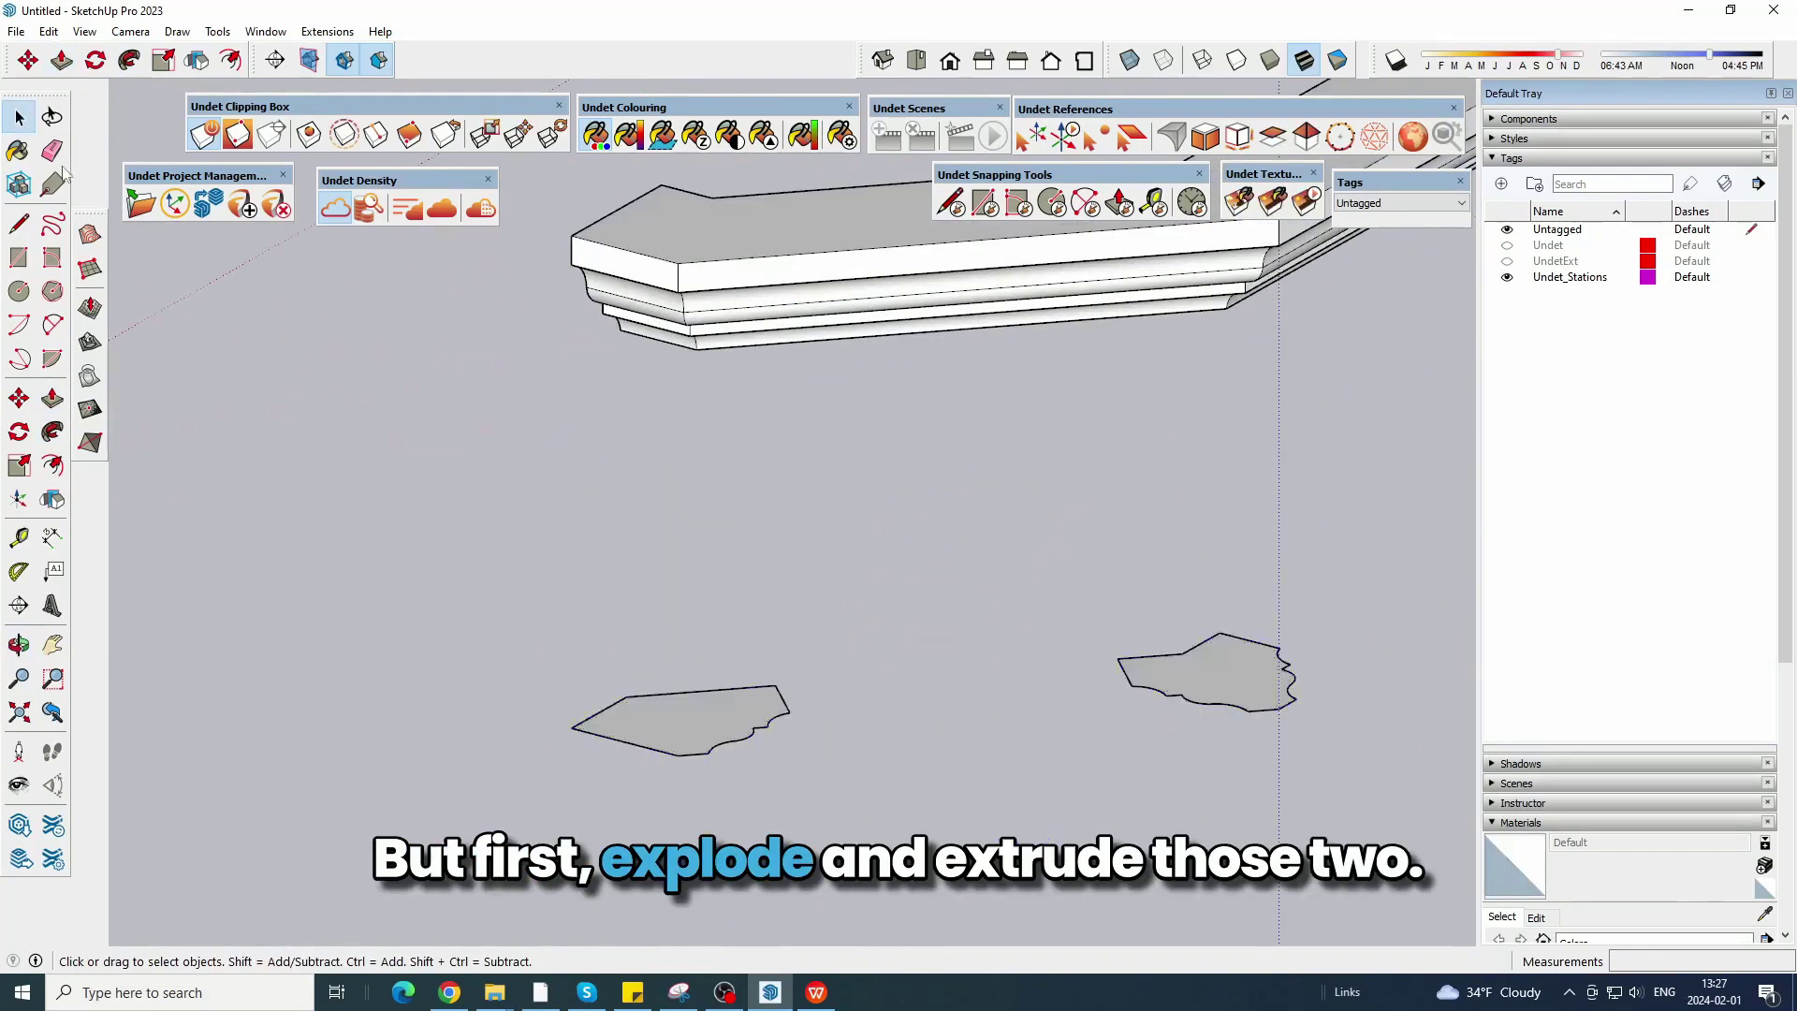
Extrude the first jamb profile and its neighbouring mullion profile about 70.1 cm up to the head's lower outer edge.
{"action": "left_click", "coordinate": [686, 714]}
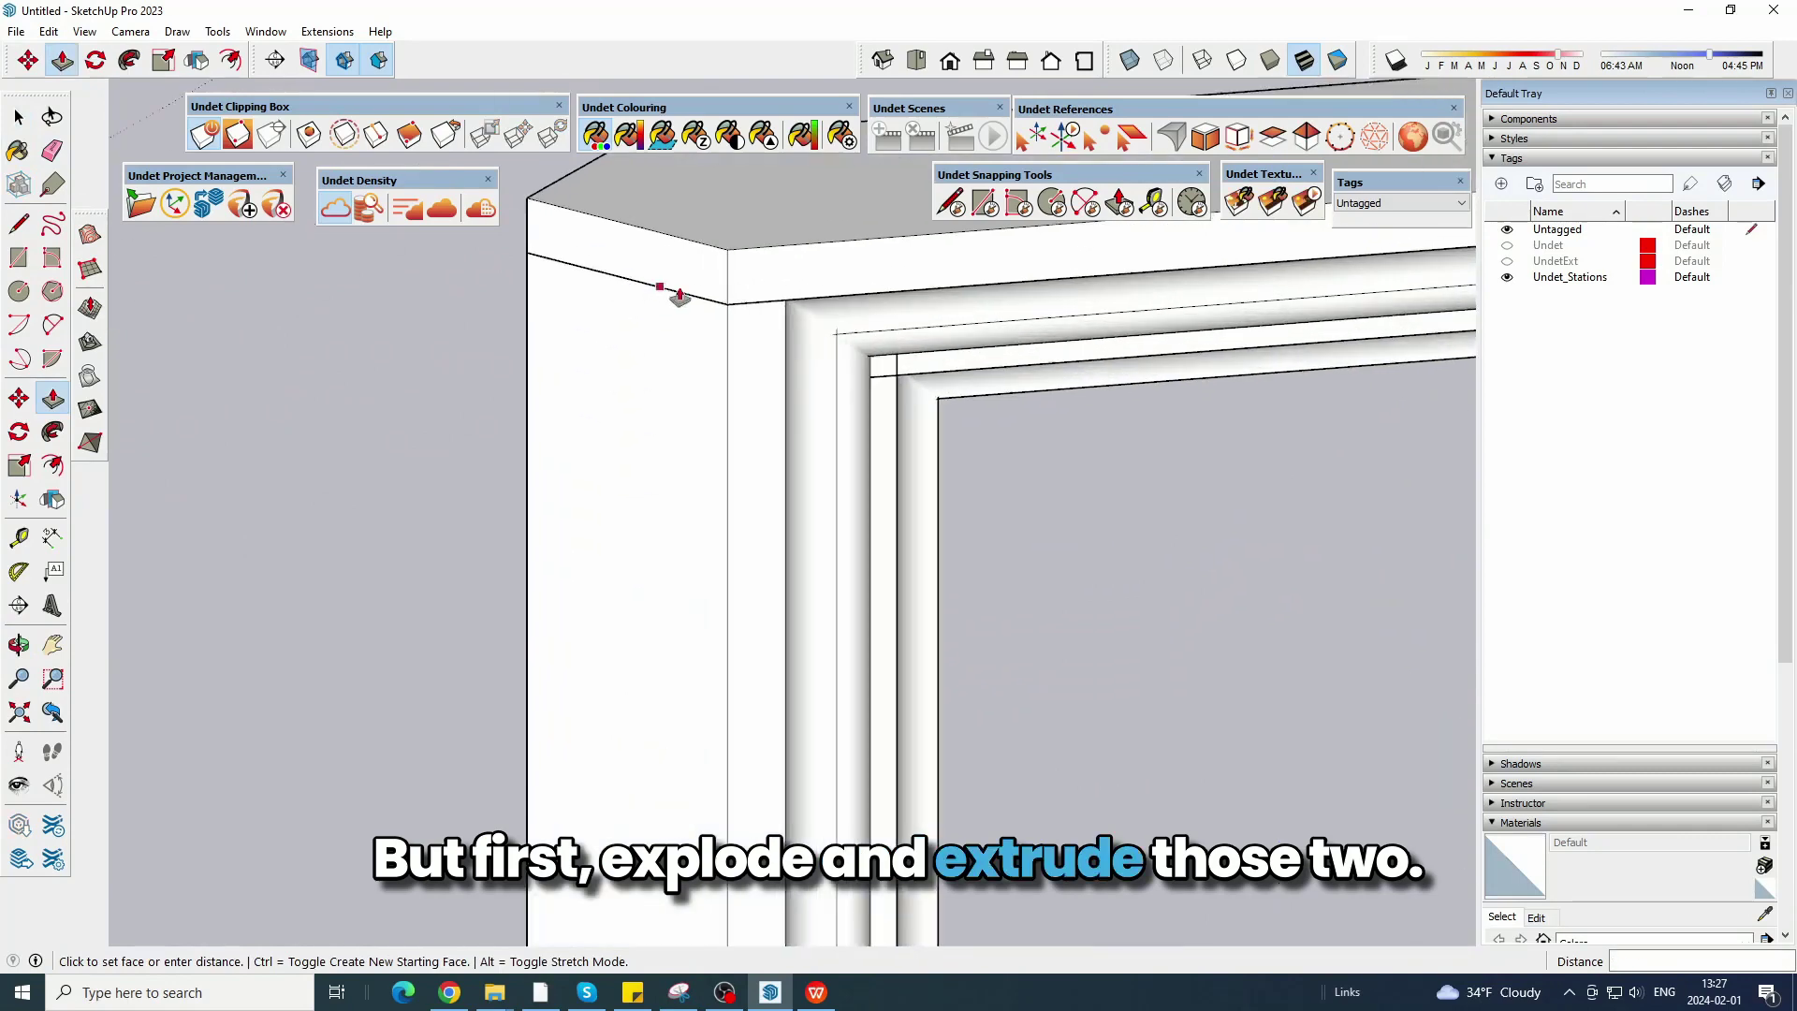
{"action": "left_click", "coordinate": [727, 306]}
{"action": "scroll", "coordinate": [513, 474], "scroll_direction": "down", "scroll_amount": 4}
{"action": "middle_click_drag", "start_coordinate": [1055, 533], "coordinate": [1061, 617]}
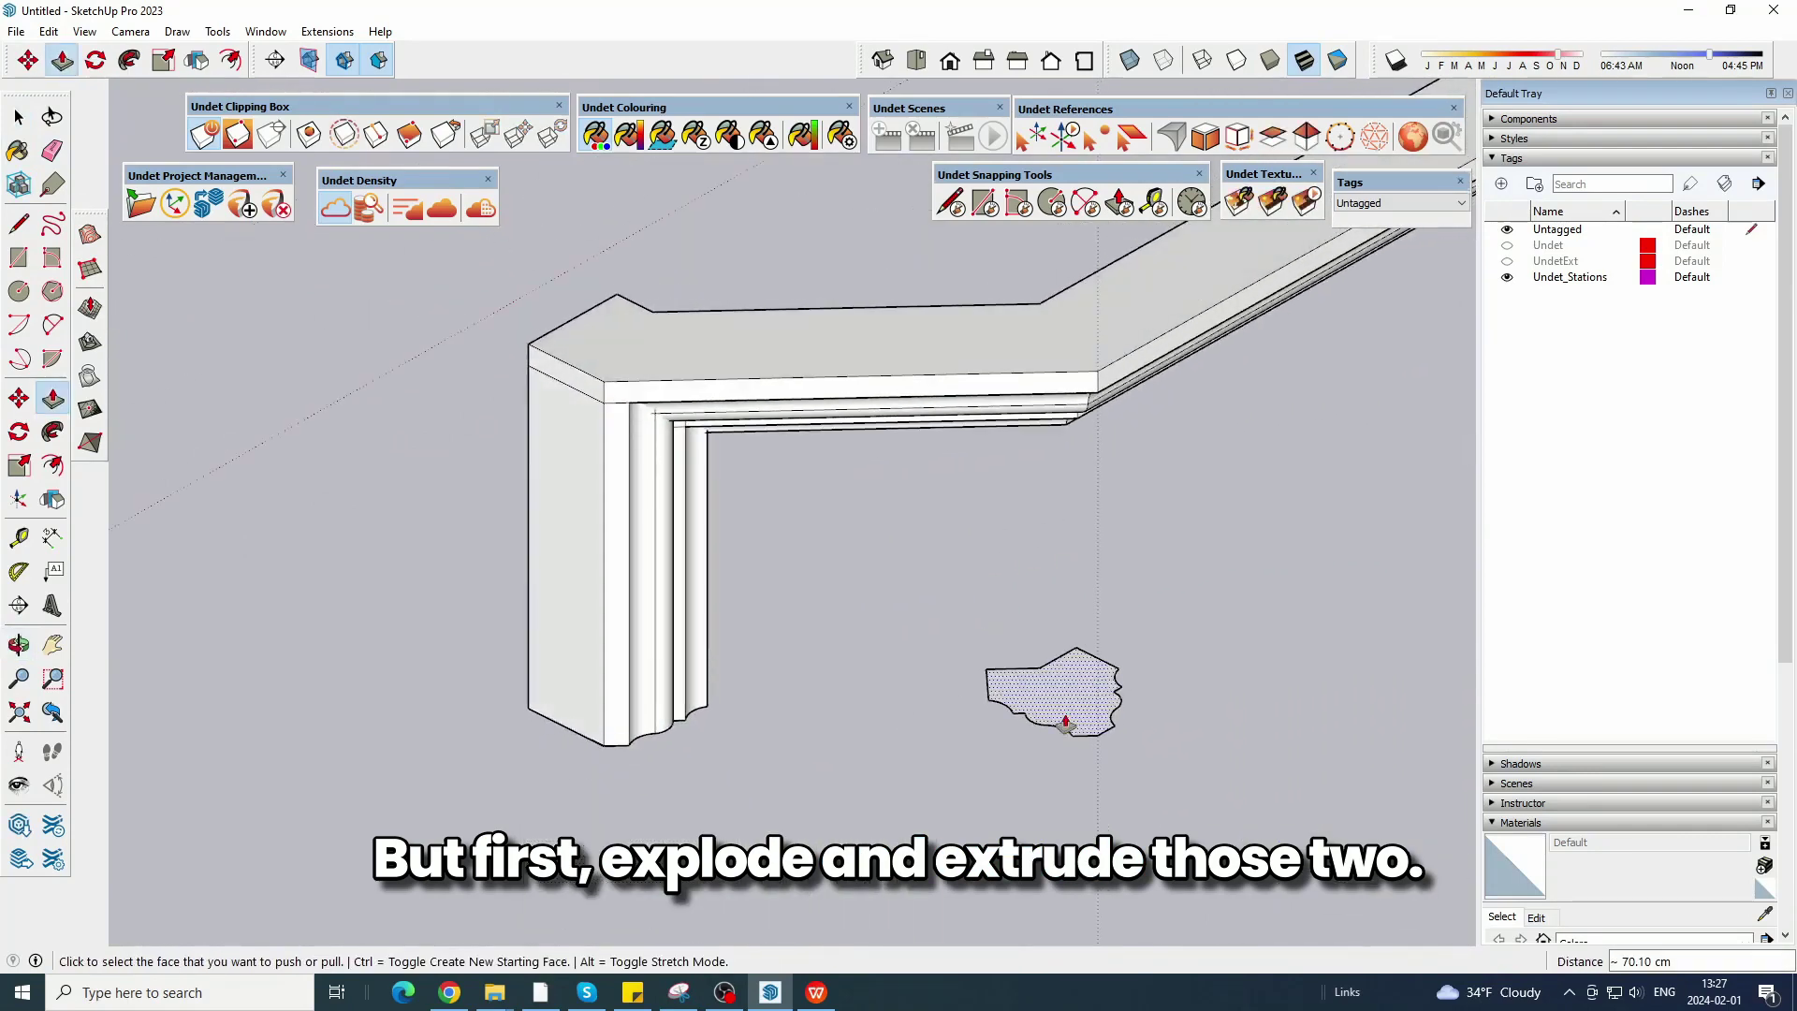
{"action": "left_click", "coordinate": [1063, 720]}
{"action": "left_click", "coordinate": [605, 412]}
Extrude the remaining mullion and jamb profiles about 70.1 cm up to the head's lower outer edge.
{"action": "middle_click_drag", "start_coordinate": [1085, 513], "coordinate": [477, 530], "text": "shift"}
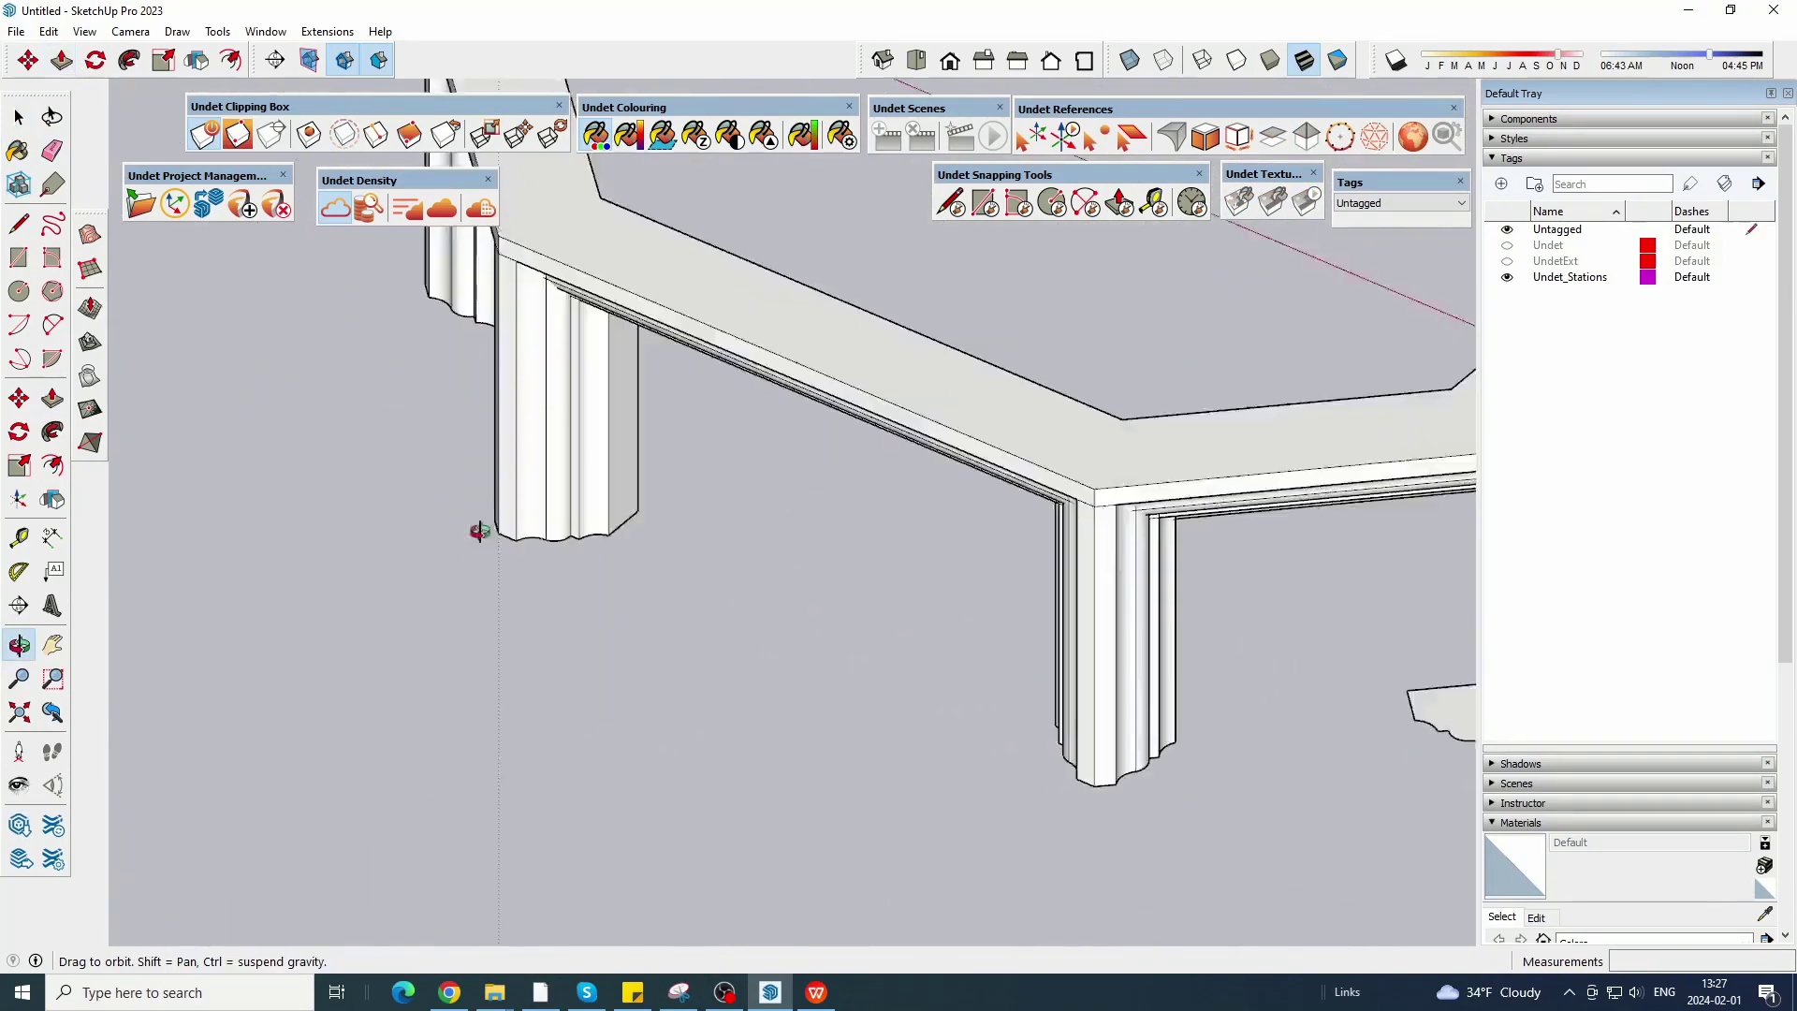
{"action": "middle_click_drag", "start_coordinate": [1418, 628], "coordinate": [674, 597], "text": "shift"}
{"action": "scroll", "coordinate": [675, 597], "scroll_direction": "up", "scroll_amount": 2}
{"action": "left_click", "coordinate": [802, 761]}
{"action": "scroll", "coordinate": [823, 303], "scroll_direction": "up", "scroll_amount": 2}
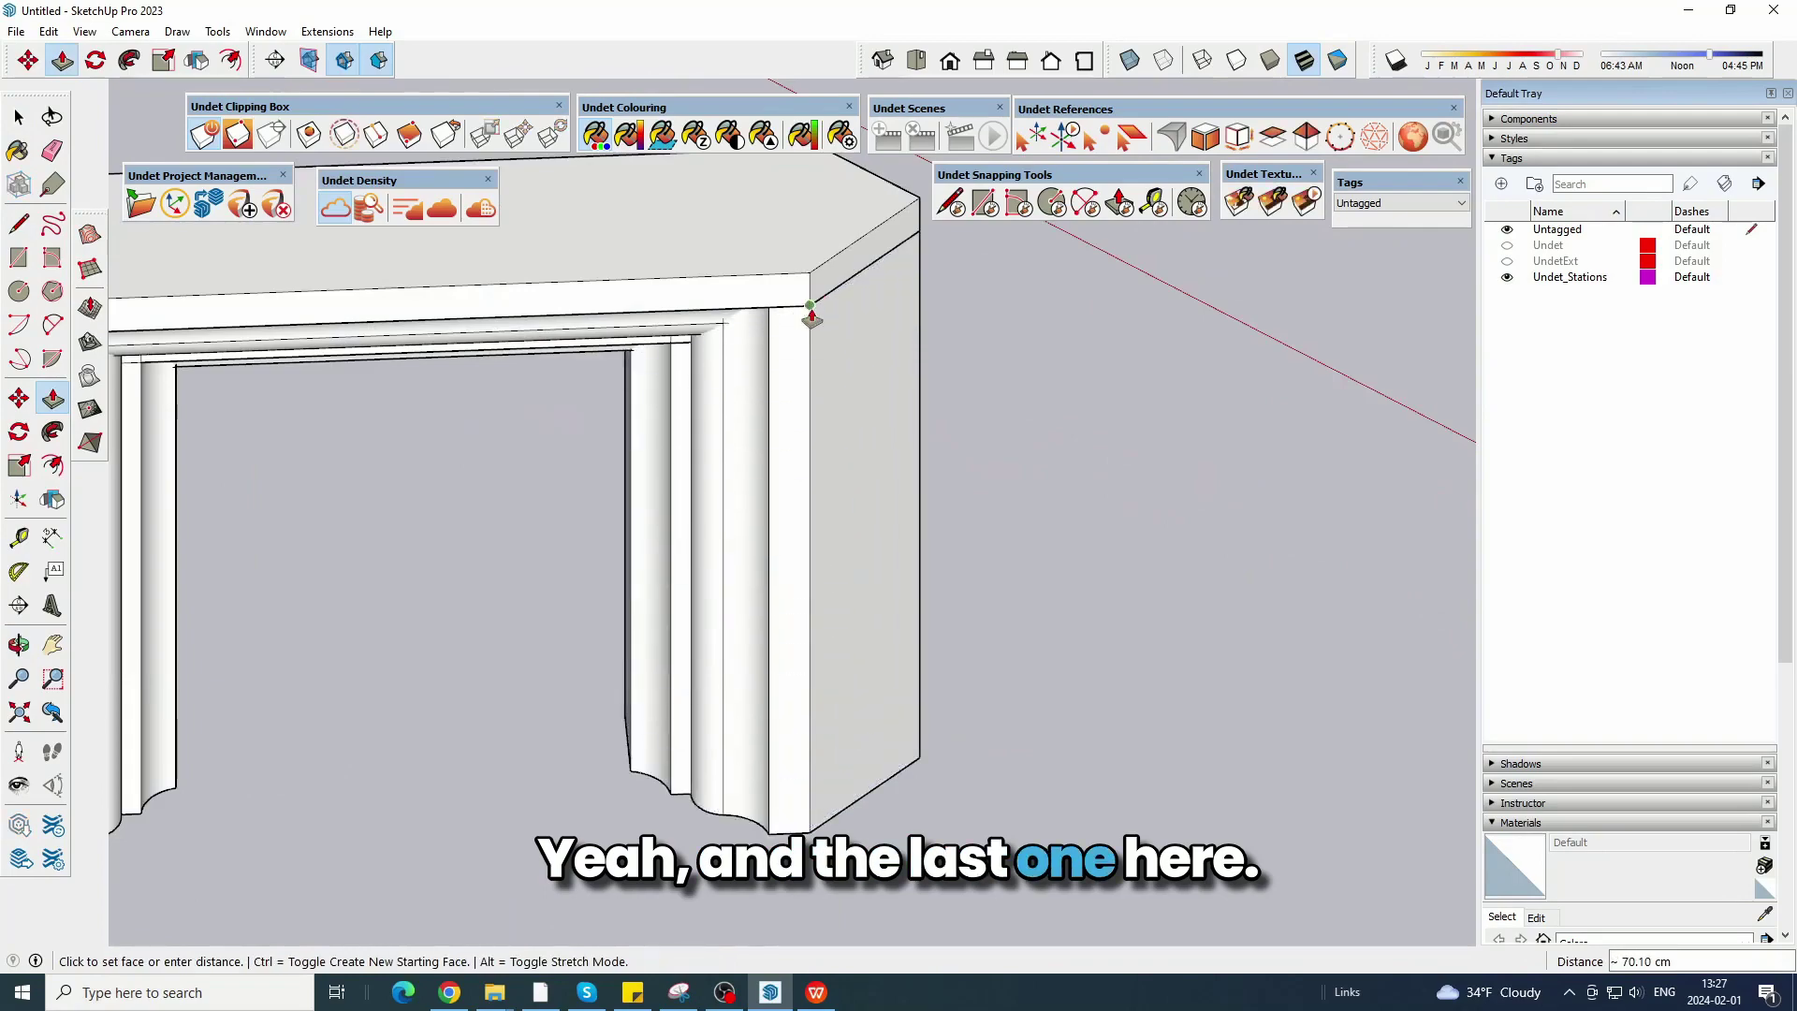
{"action": "left_click", "coordinate": [812, 318]}
{"action": "scroll", "coordinate": [1010, 425], "scroll_direction": "down", "scroll_amount": 3}
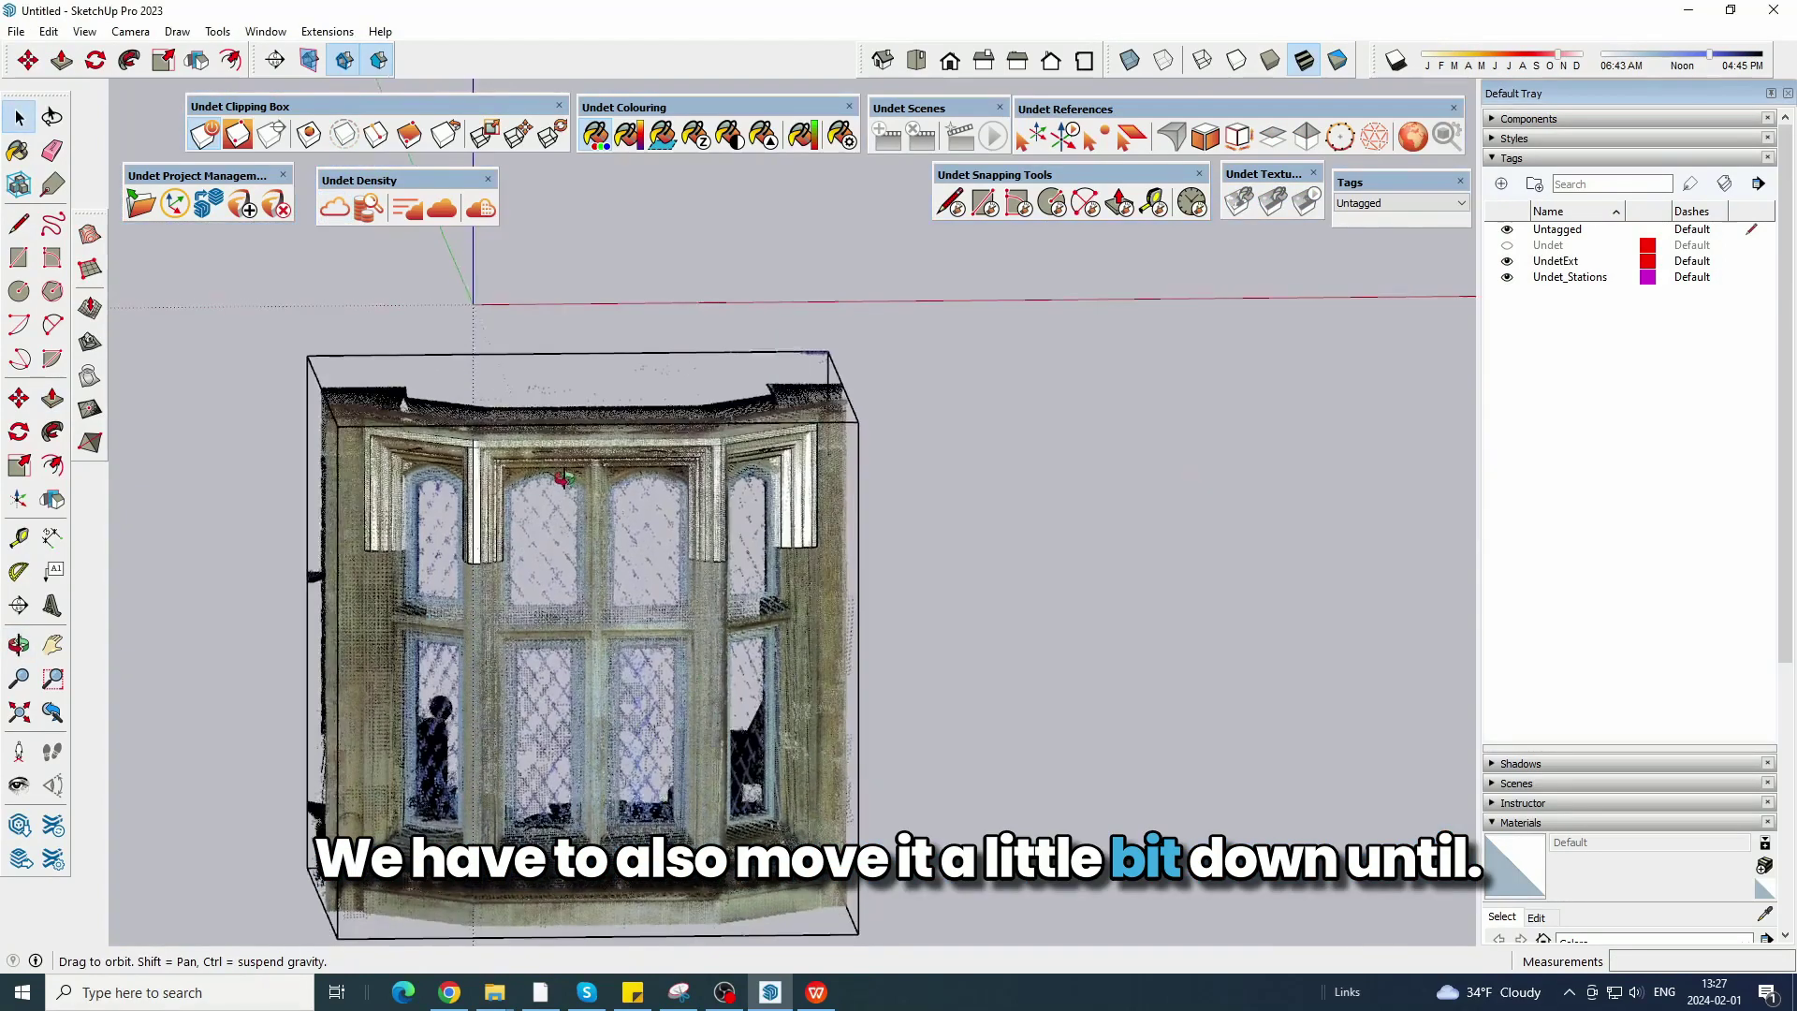
With the point cloud shown, push one mullion's bottom face 185.5 cm down to the base of the window.
{"action": "middle_click_drag", "start_coordinate": [553, 473], "coordinate": [572, 491]}
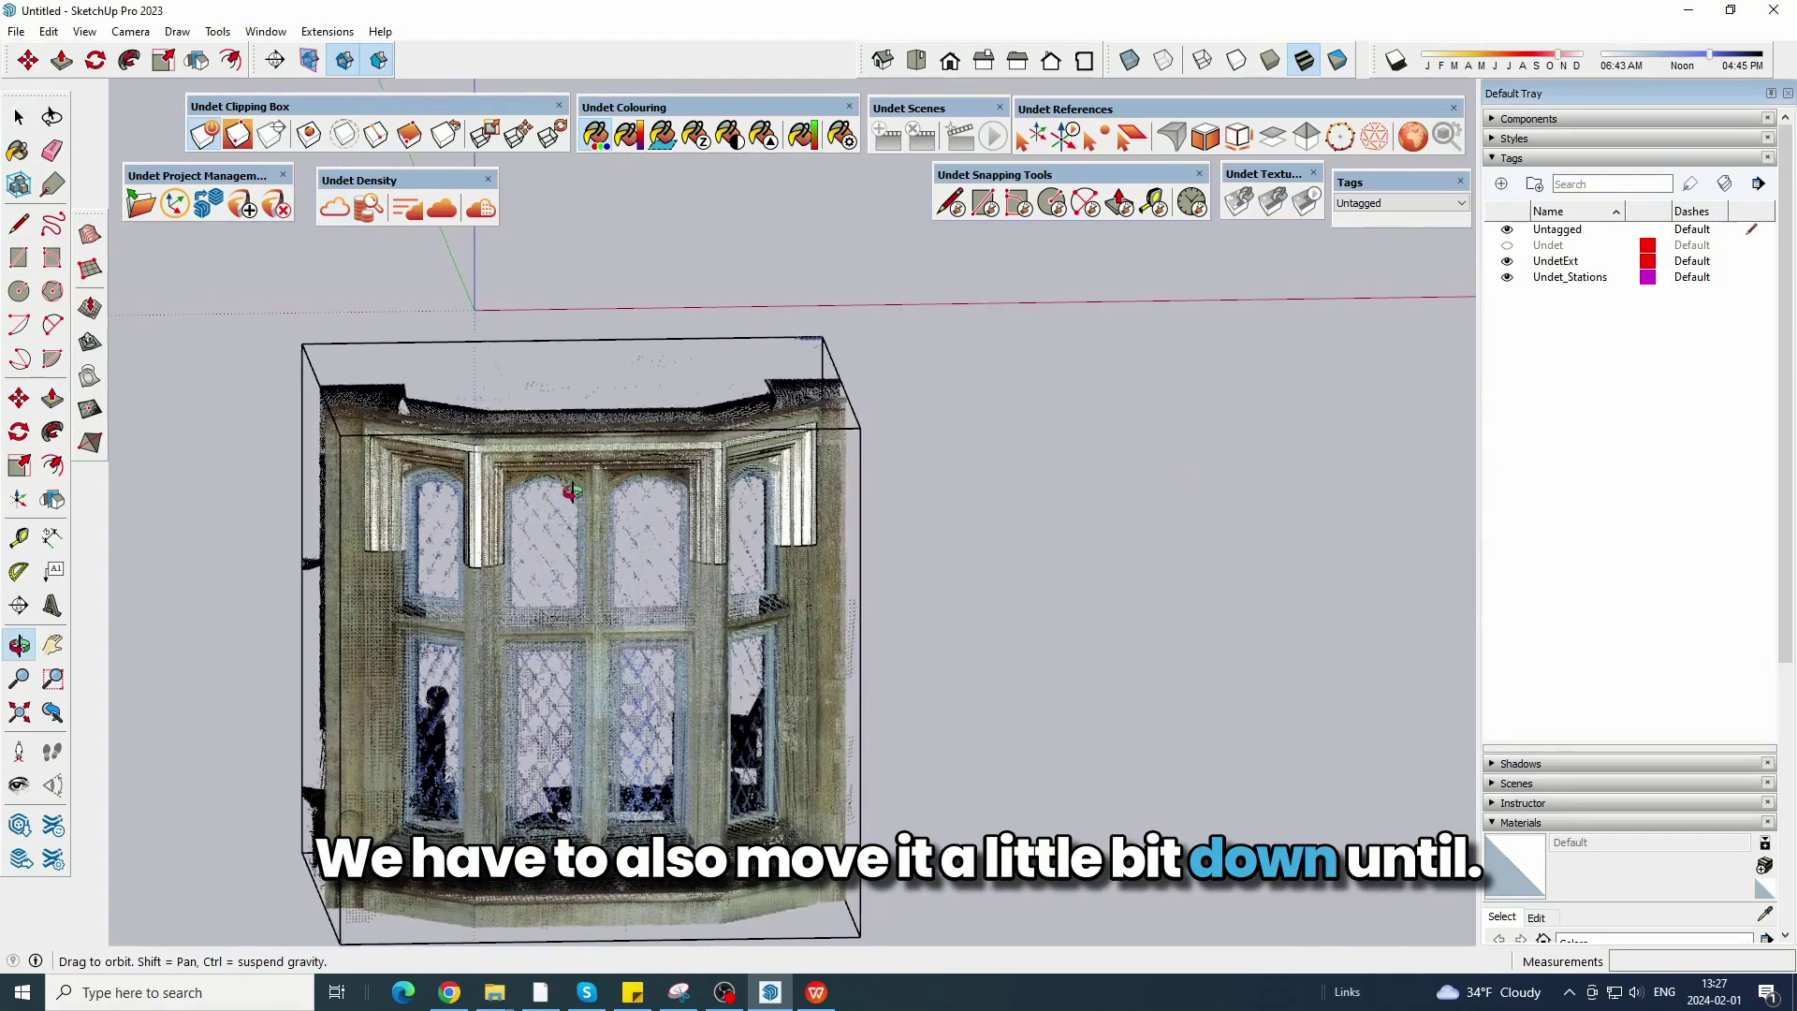
{"action": "left_click", "coordinate": [60, 65]}
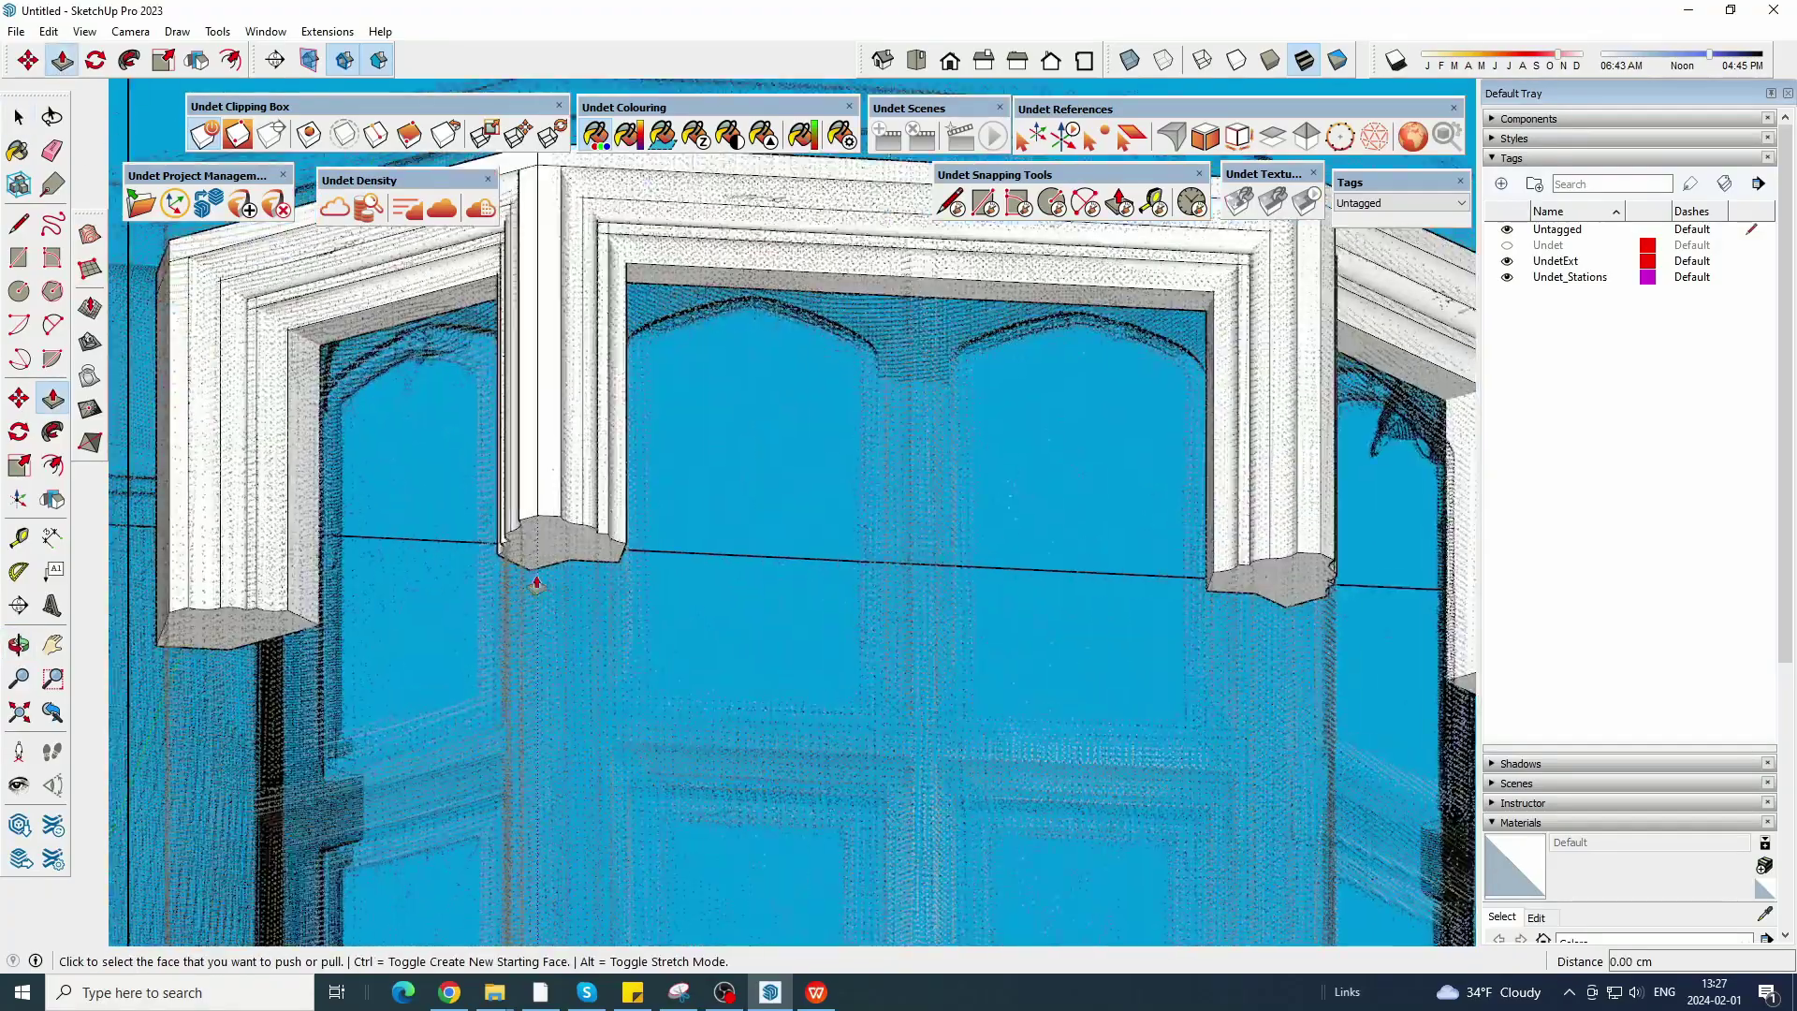
{"action": "left_click", "coordinate": [529, 556]}
{"action": "scroll", "coordinate": [649, 662], "scroll_direction": "up", "scroll_amount": 5}
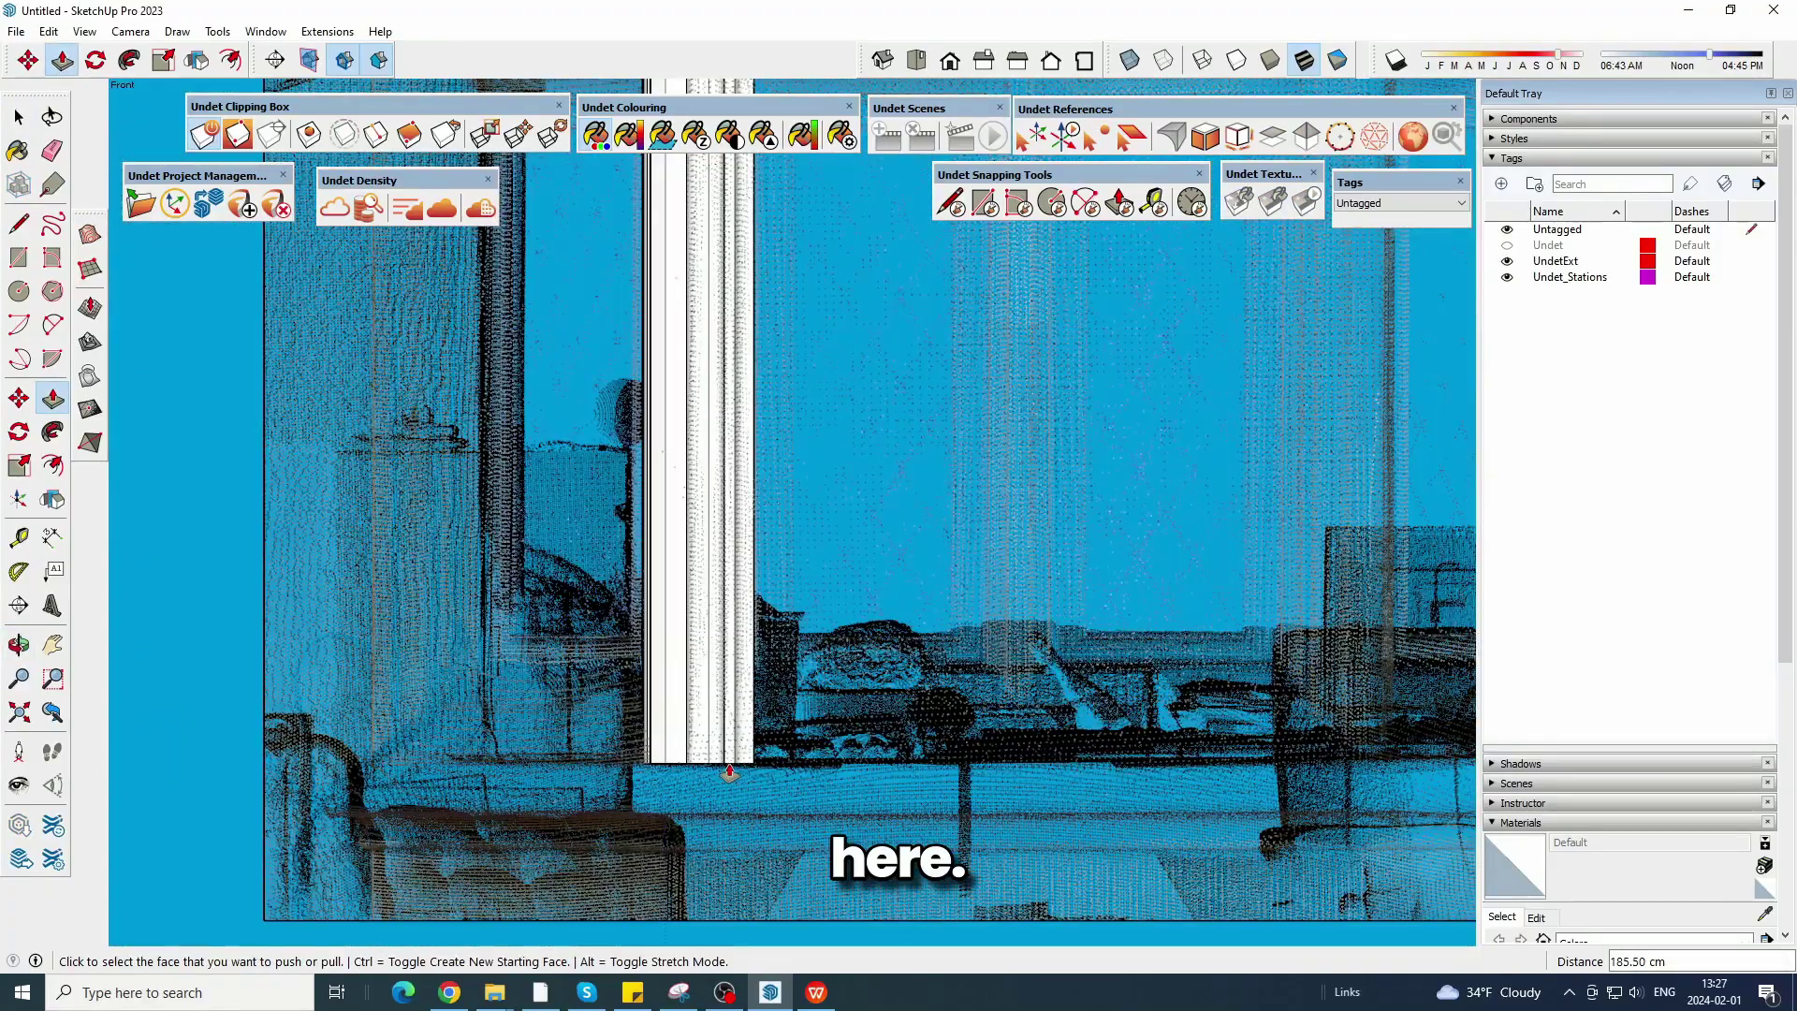
Hide the point cloud and extend the other mullion and both jambs down to the same level as the first mullion.
{"action": "scroll", "coordinate": [730, 772], "scroll_direction": "down", "scroll_amount": 5}
{"action": "middle_click_drag", "start_coordinate": [730, 772], "coordinate": [1351, 700]}
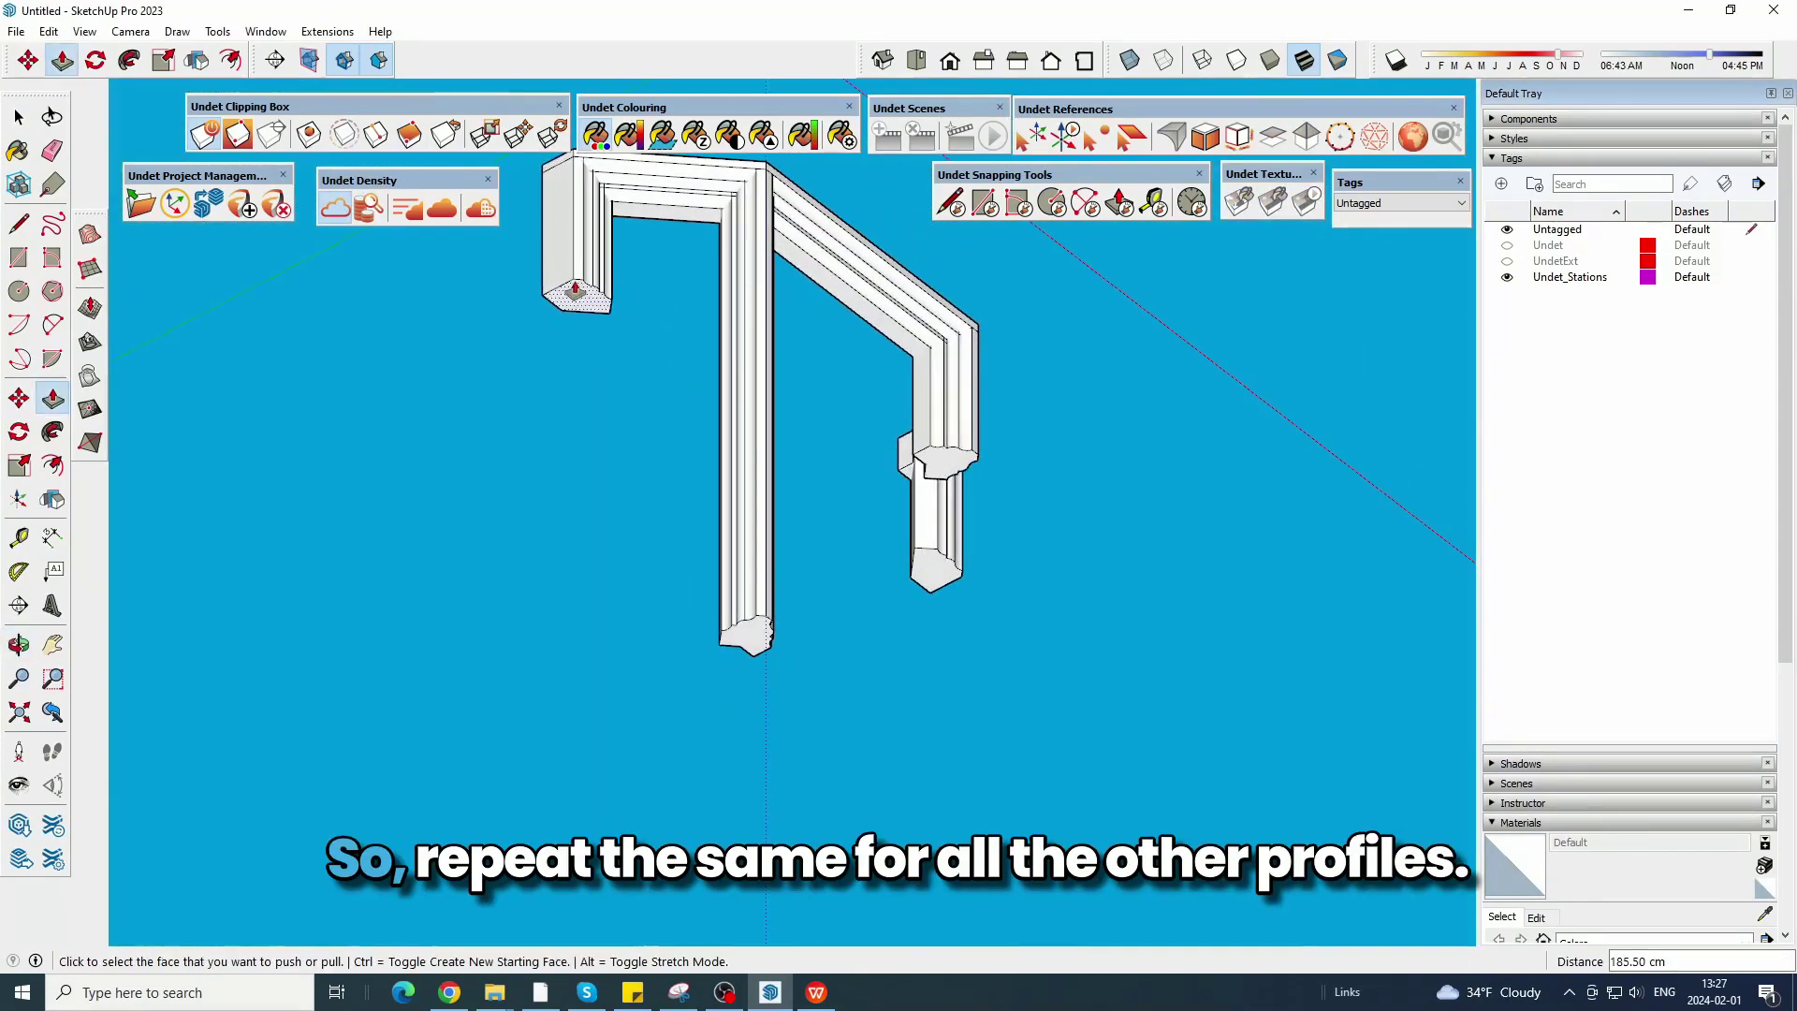
{"action": "left_click", "coordinate": [769, 623]}
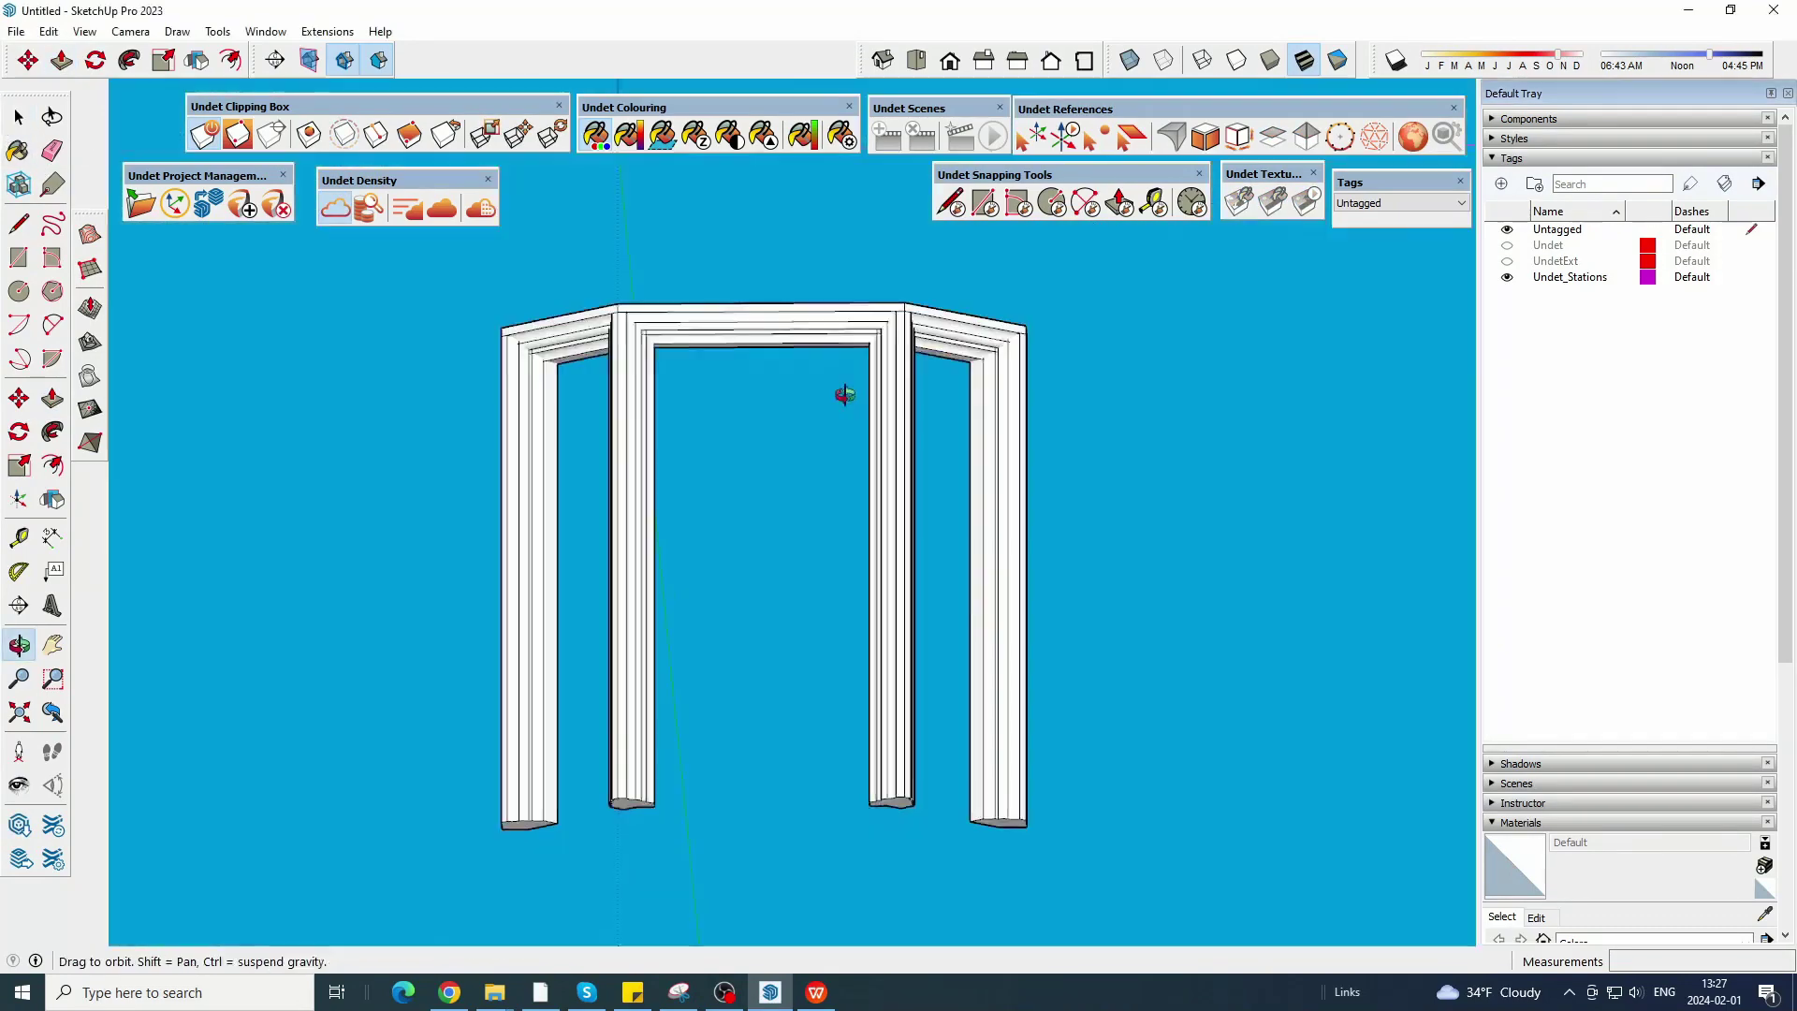
Select the whole bay frame and intersect its faces with the selection.
{"action": "middle_click_drag", "start_coordinate": [843, 393], "coordinate": [462, 379]}
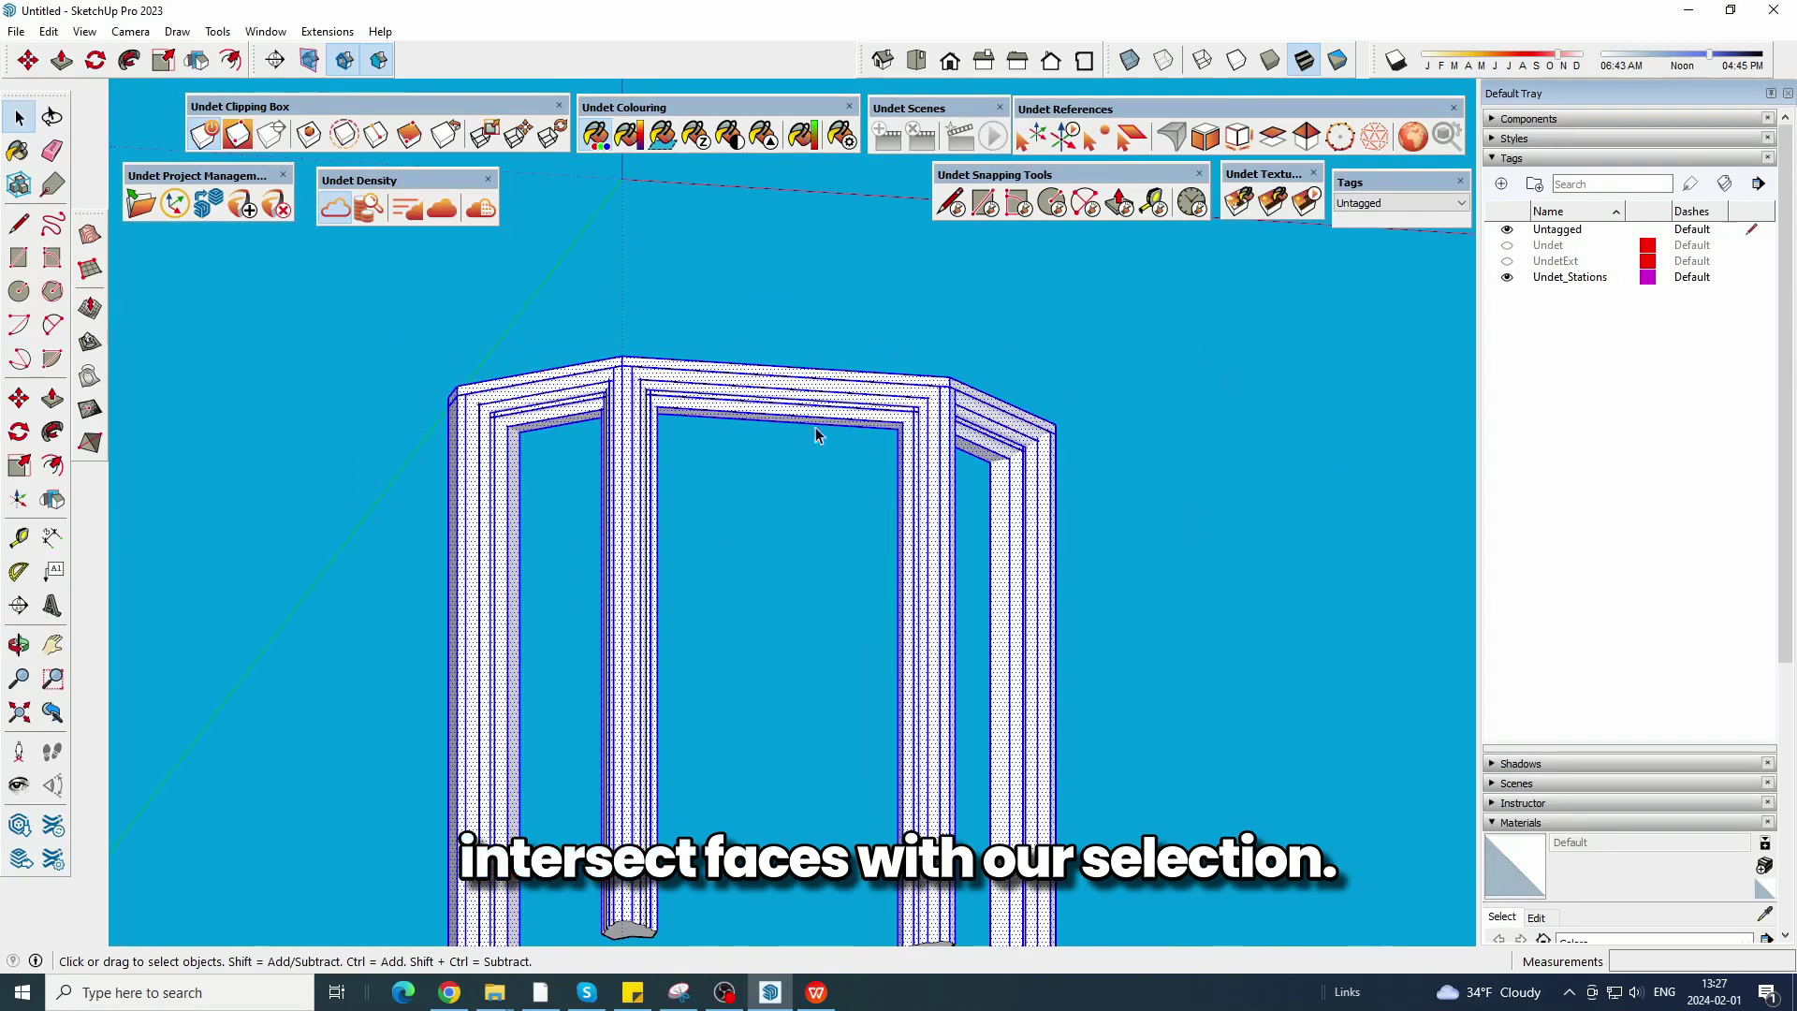
{"action": "left_click", "coordinate": [1209, 537]}
{"action": "key", "text": "ctrl+a"}
{"action": "right_click", "coordinate": [579, 386]}
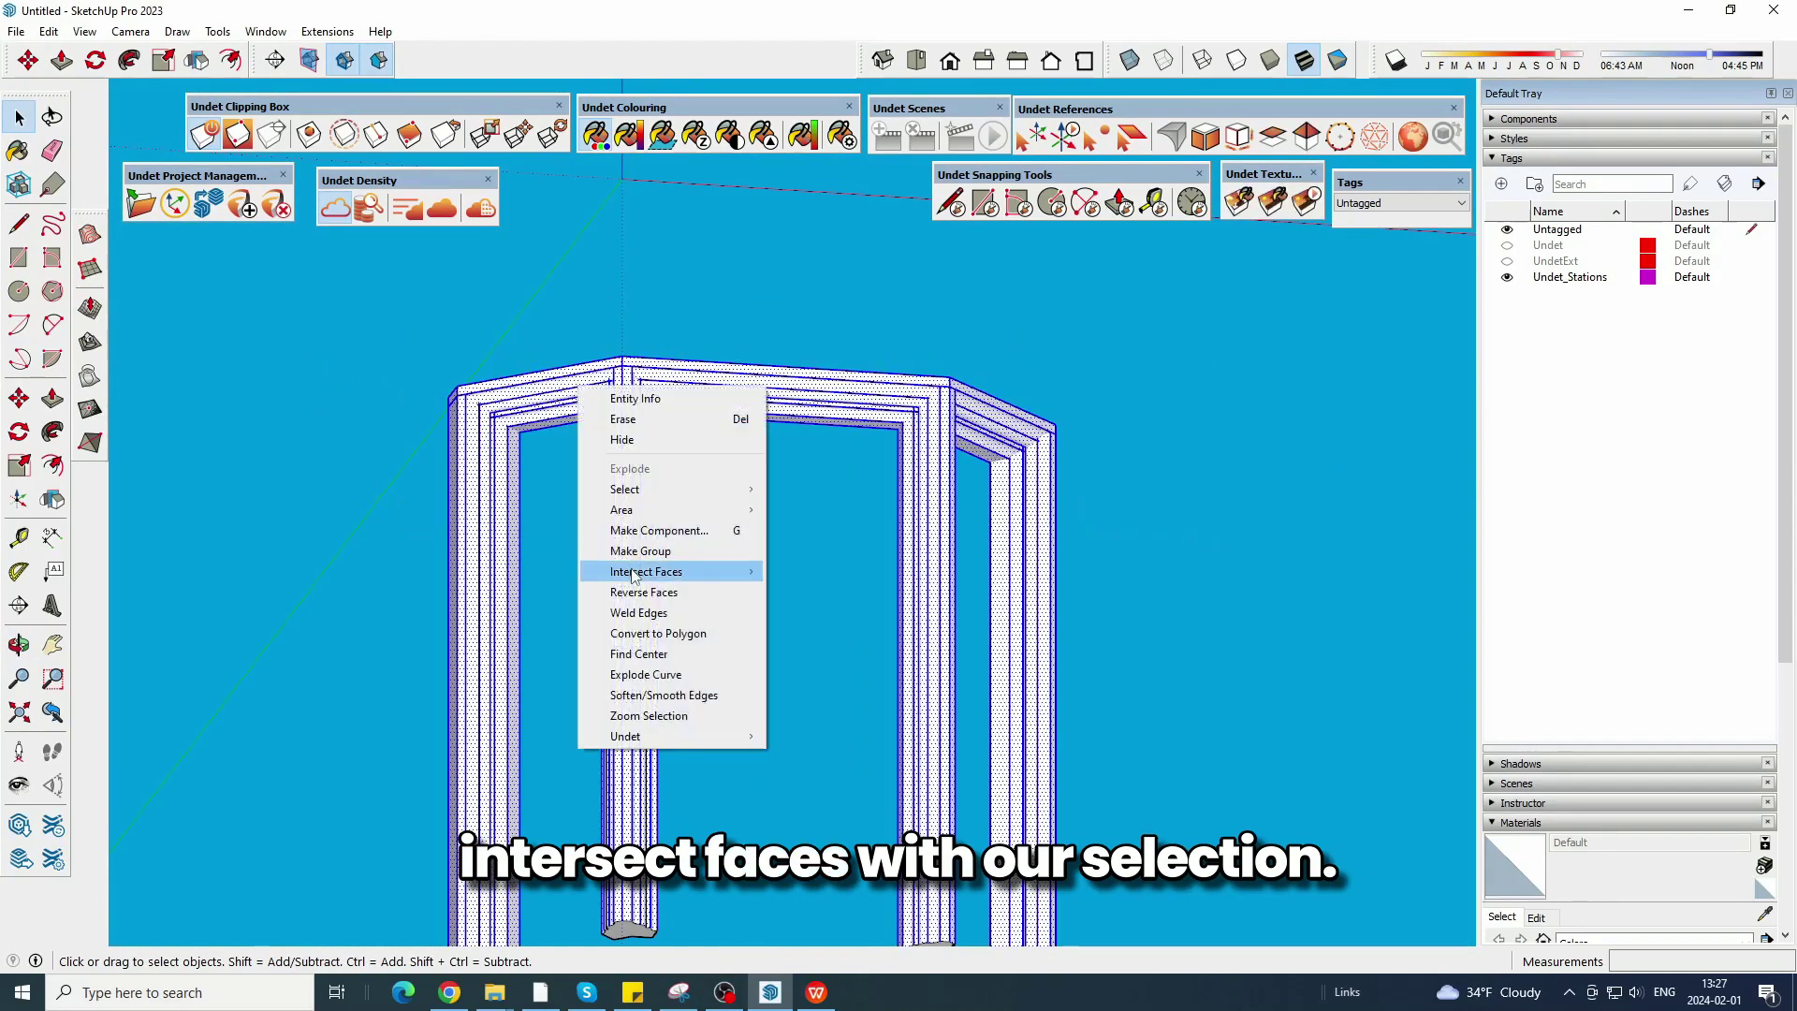
{"action": "left_click", "coordinate": [792, 592]}
{"action": "left_click", "coordinate": [687, 457]}
Erase the leftover intersection lines where the head meets the jambs on the outside of the frame.
{"action": "scroll", "coordinate": [449, 389], "scroll_direction": "up", "scroll_amount": 5}
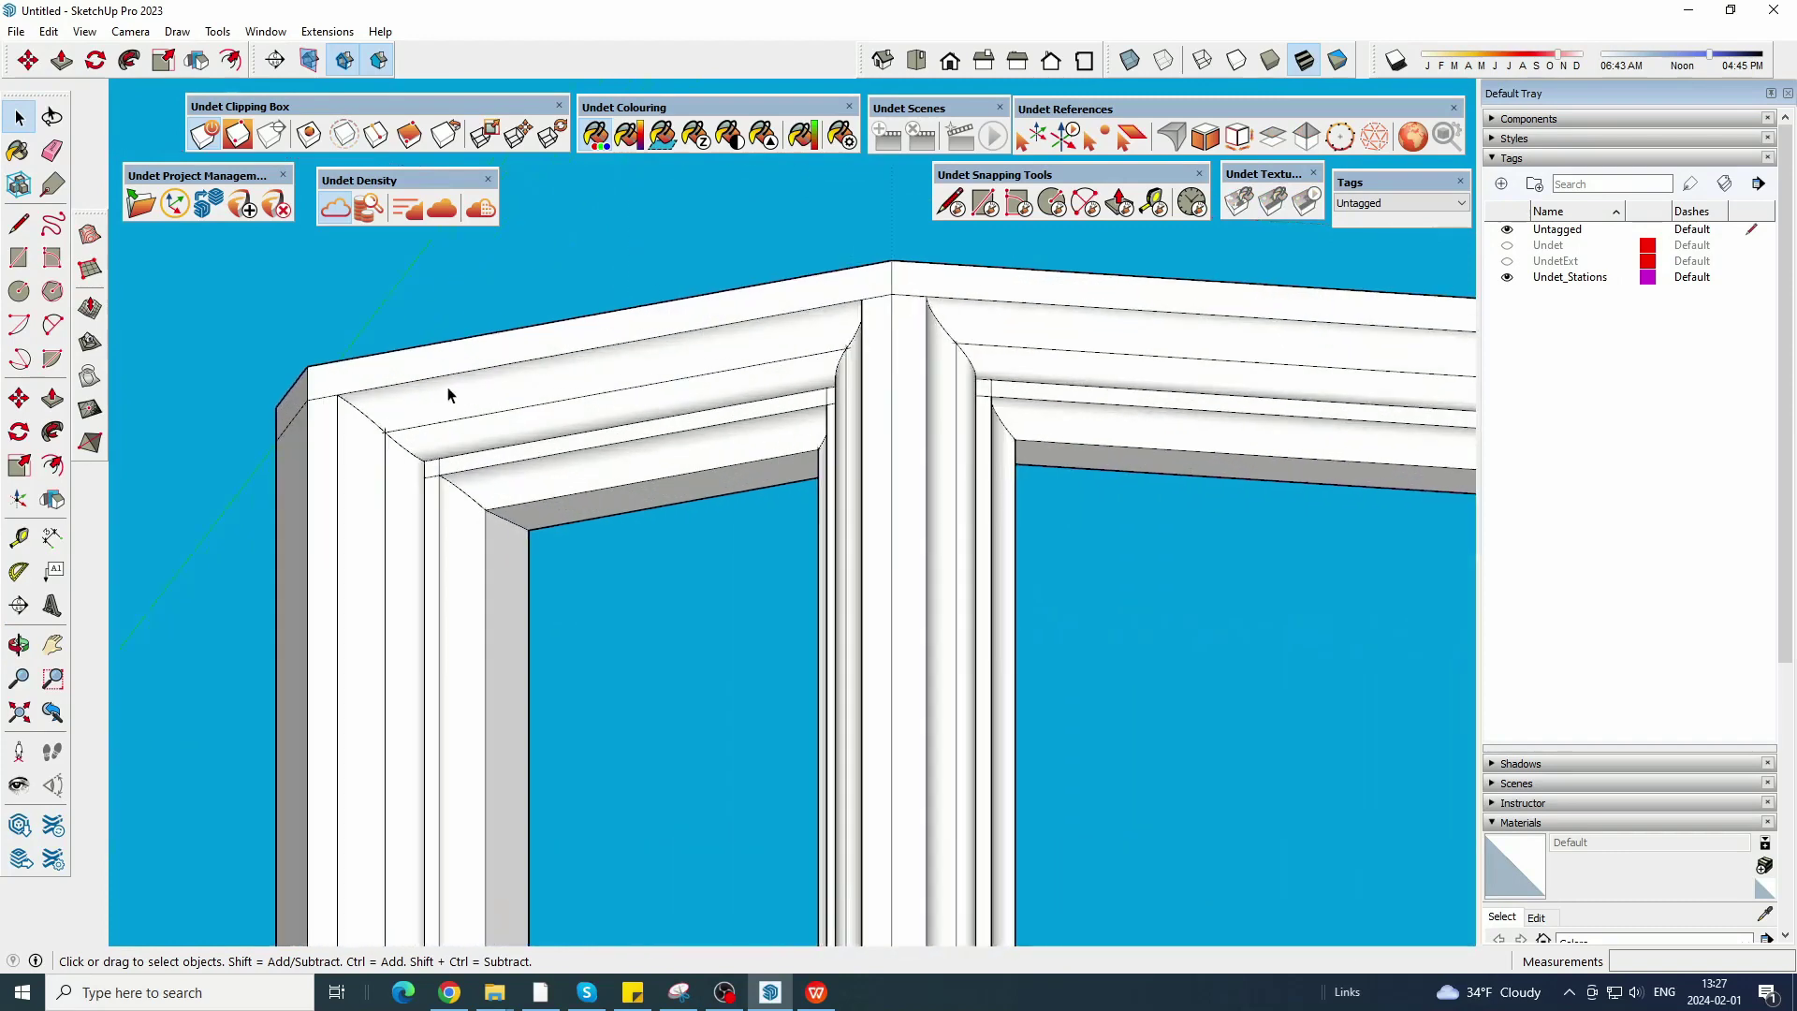
{"action": "key", "text": "e"}
{"action": "scroll", "coordinate": [522, 507], "scroll_direction": "up", "scroll_amount": 1}
{"action": "scroll", "coordinate": [486, 462], "scroll_direction": "down", "scroll_amount": 4}
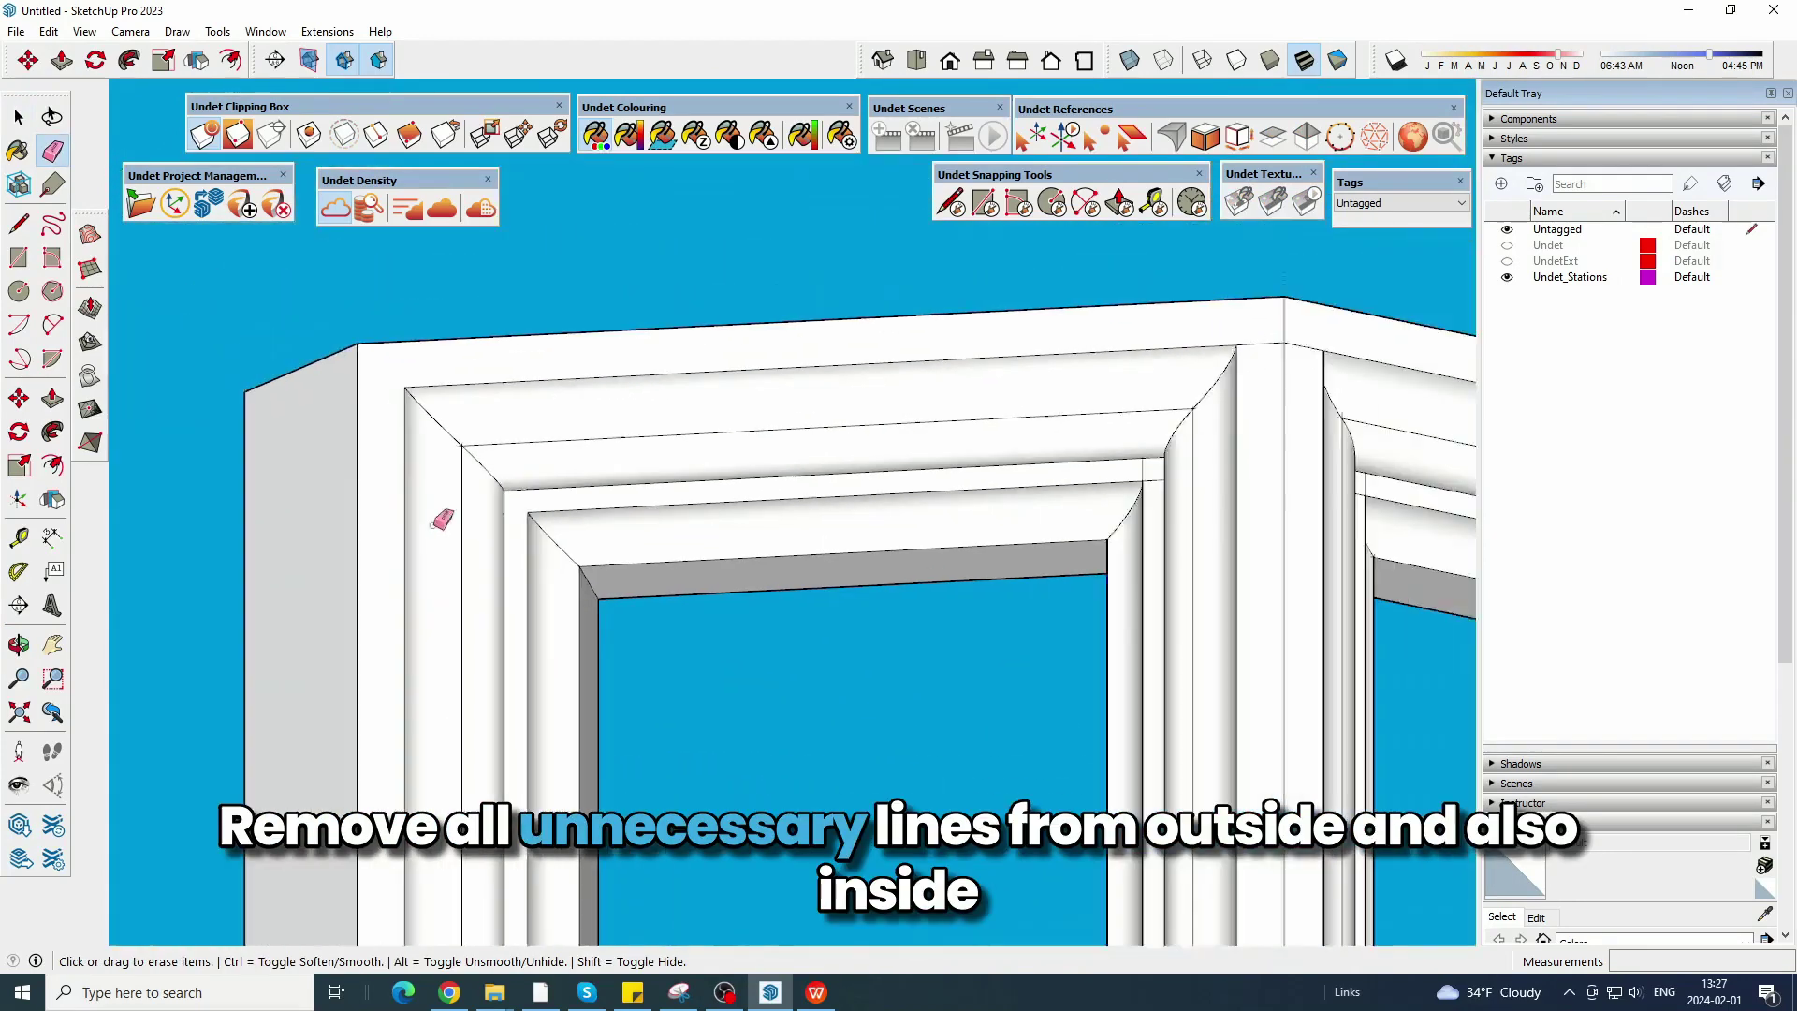
{"action": "mouse_move", "coordinate": [655, 561]}
{"action": "middle_mouse_down"}
{"action": "mouse_move", "coordinate": [801, 577]}
{"action": "mouse_move", "coordinate": [1123, 552]}
{"action": "middle_mouse_up"}
{"action": "scroll", "coordinate": [1123, 505], "scroll_direction": "up", "scroll_amount": 3}
{"action": "scroll", "coordinate": [923, 591], "scroll_direction": "up", "scroll_amount": 2}
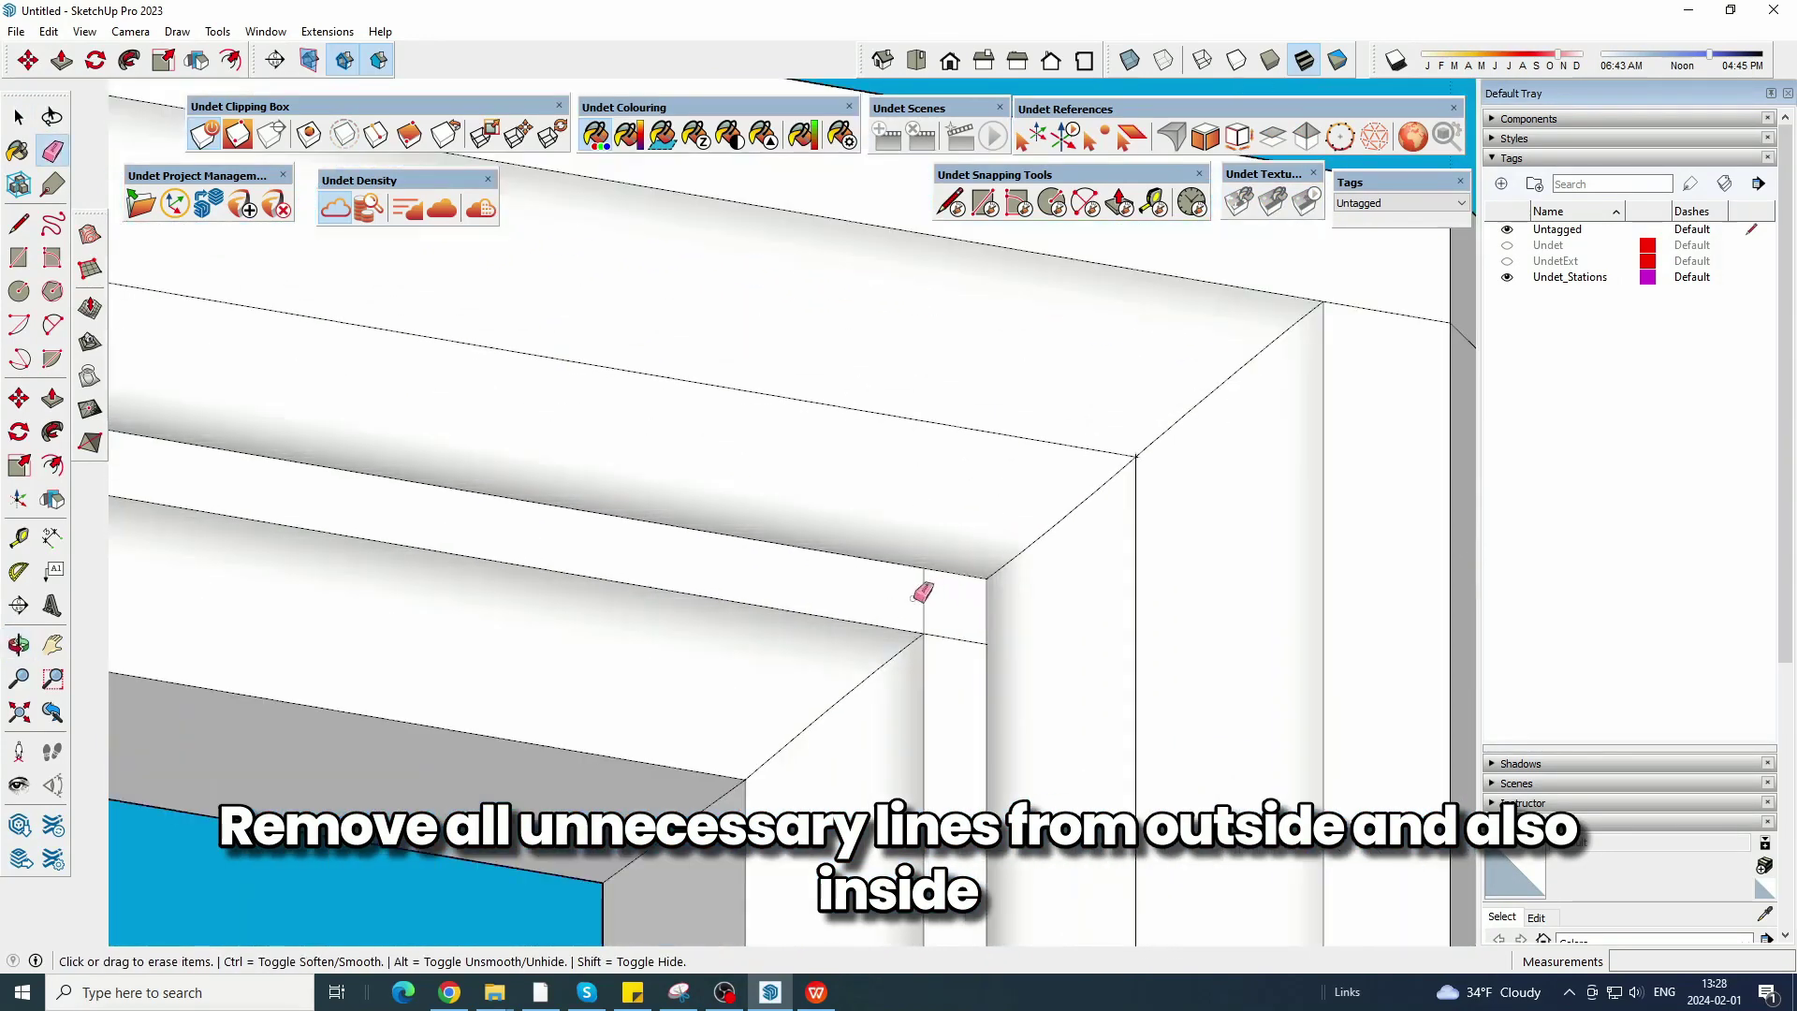
{"action": "scroll", "coordinate": [937, 674], "scroll_direction": "down", "scroll_amount": 2}
{"action": "middle_click_drag", "start_coordinate": [1014, 529], "coordinate": [682, 555], "text": "shift"}
{"action": "scroll", "coordinate": [903, 452], "scroll_direction": "up", "scroll_amount": 2}
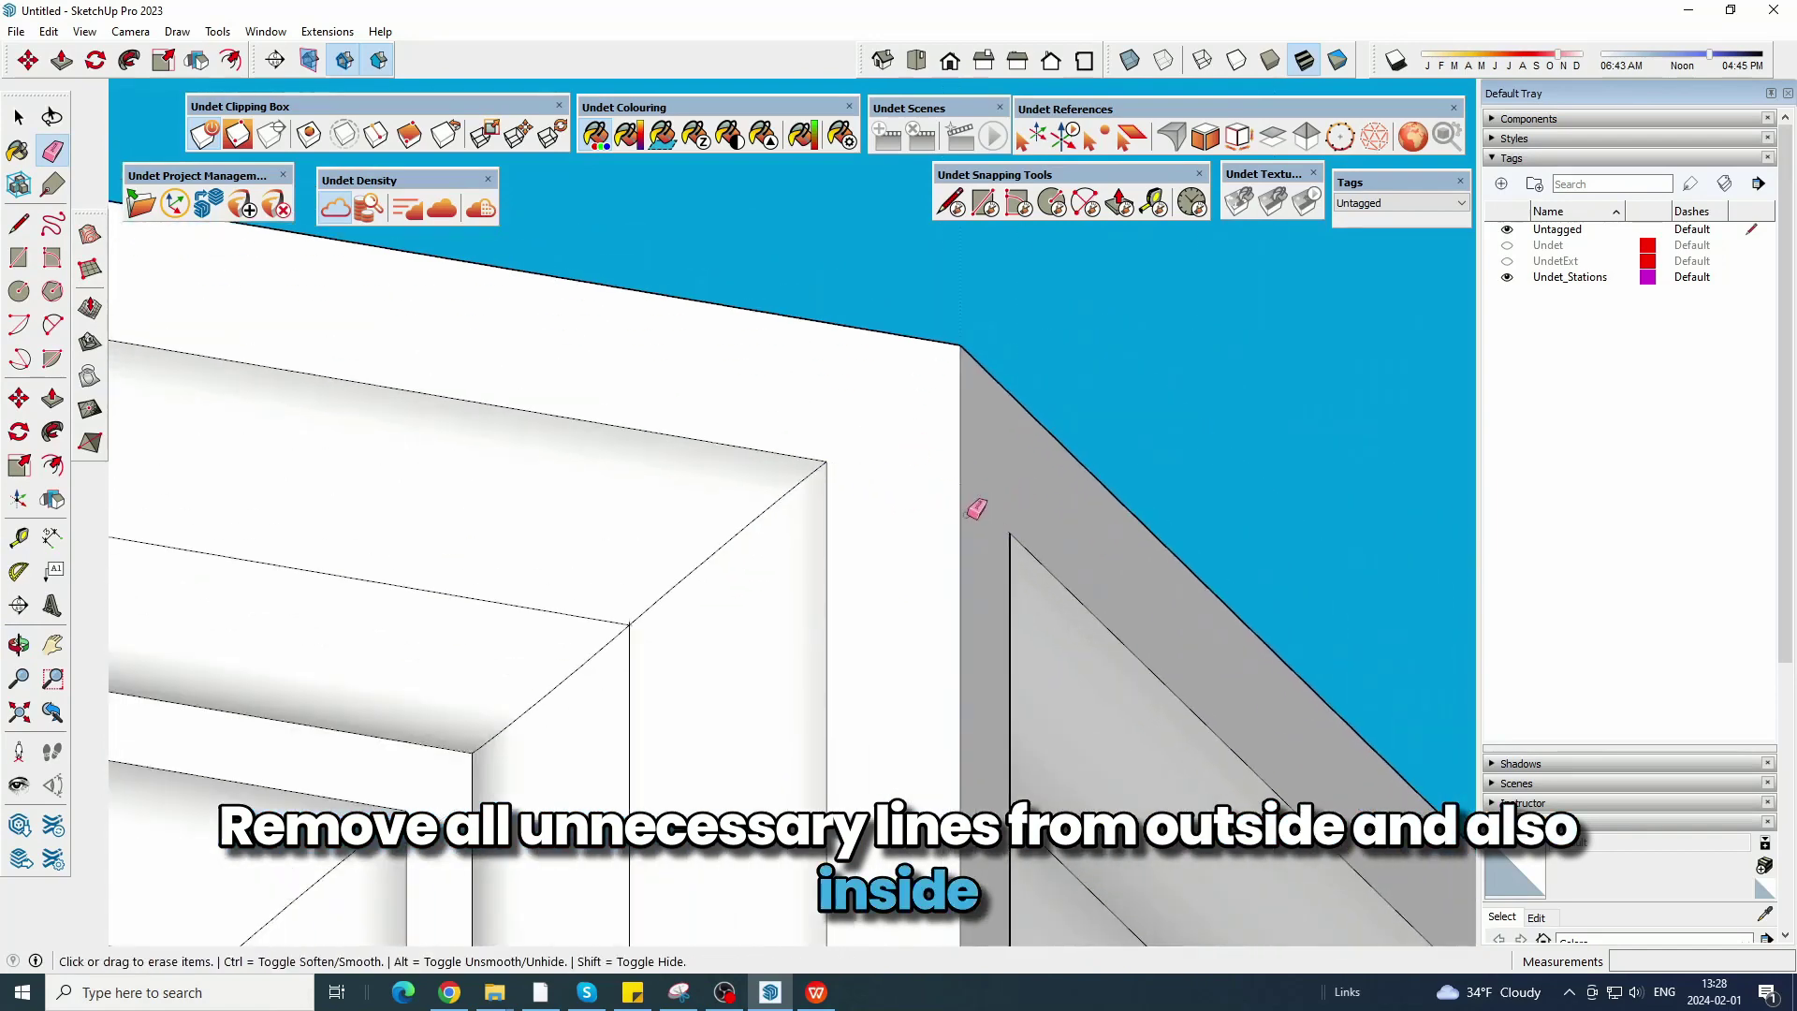
Erase the stray lines in the flat strip at the head corners of the neighbouring bay opening.
{"action": "scroll", "coordinate": [969, 514], "scroll_direction": "down", "scroll_amount": 2}
{"action": "mouse_move", "coordinate": [969, 514]}
{"action": "middle_mouse_down"}
{"action": "mouse_move", "coordinate": [802, 477]}
{"action": "mouse_move", "coordinate": [655, 482]}
{"action": "middle_mouse_up"}
{"action": "scroll", "coordinate": [998, 670], "scroll_direction": "up", "scroll_amount": 1}
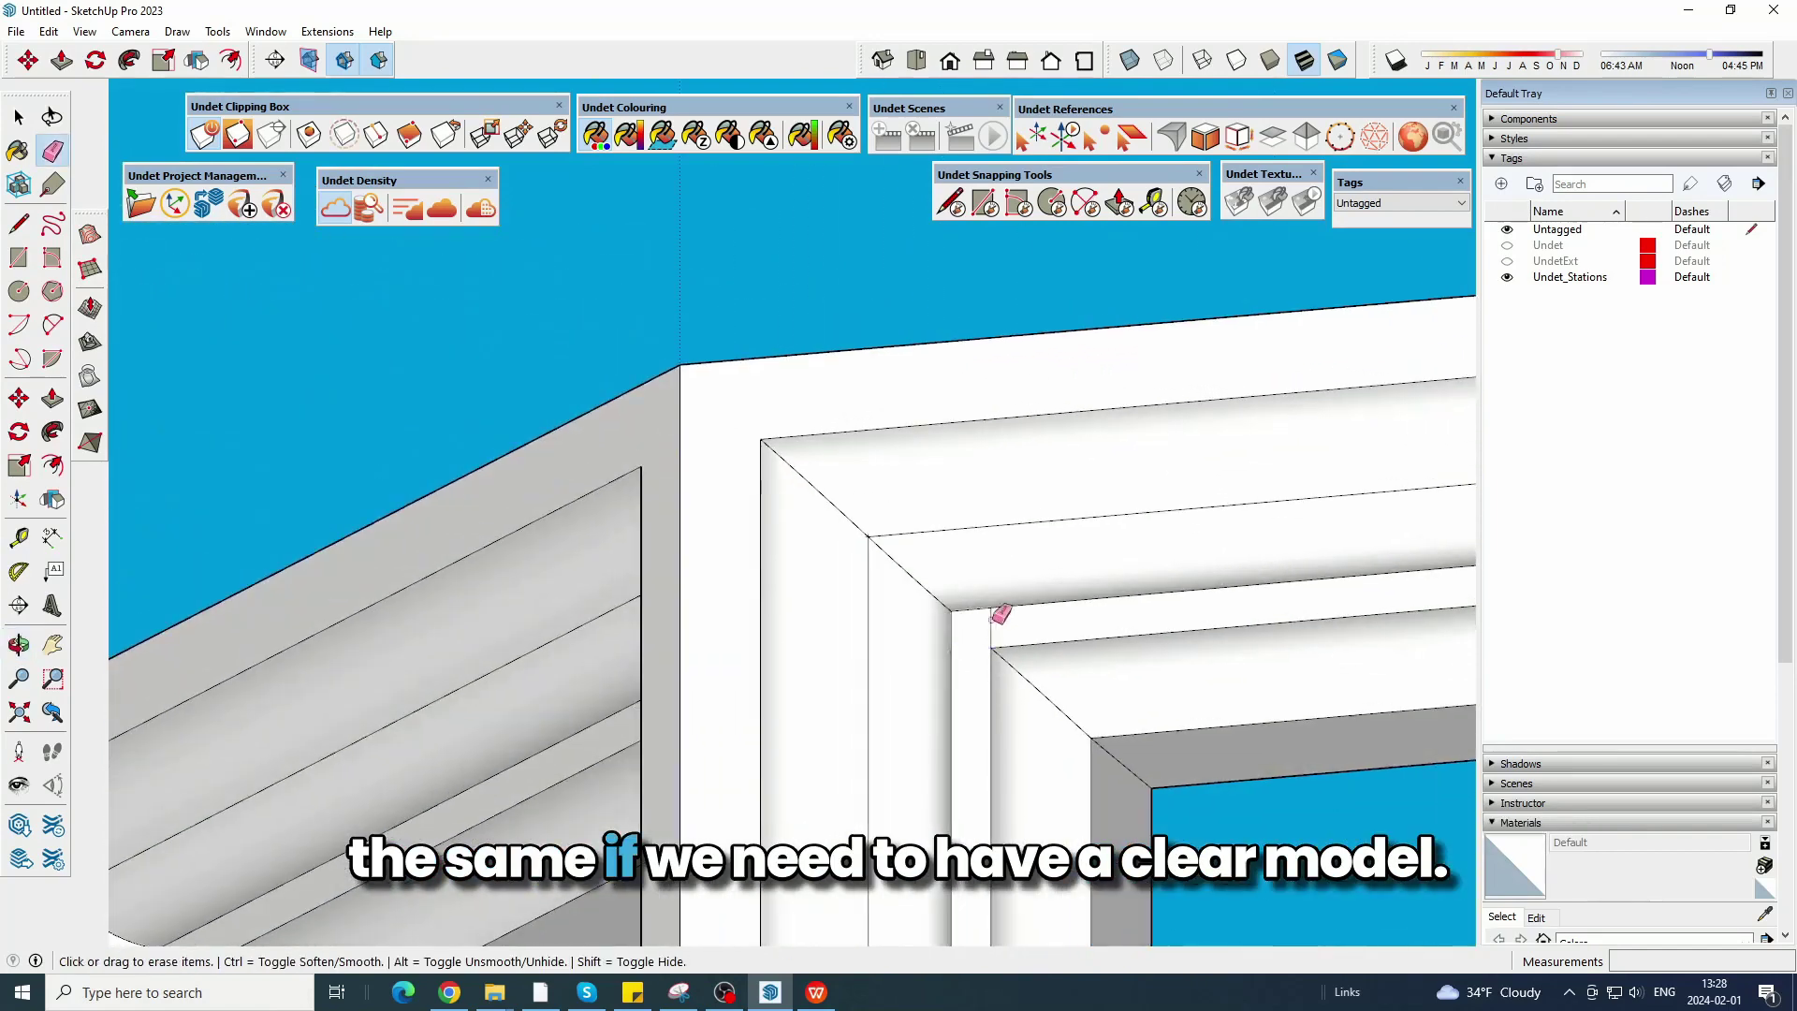
{"action": "middle_click_drag", "start_coordinate": [991, 619], "coordinate": [865, 585], "text": "shift"}
{"action": "scroll", "coordinate": [878, 595], "scroll_direction": "down", "scroll_amount": 3}
{"action": "scroll", "coordinate": [846, 587], "scroll_direction": "up", "scroll_amount": 3}
{"action": "scroll", "coordinate": [846, 587], "scroll_direction": "down", "scroll_amount": 2}
{"action": "middle_click_drag", "start_coordinate": [968, 543], "coordinate": [290, 493], "text": "shift"}
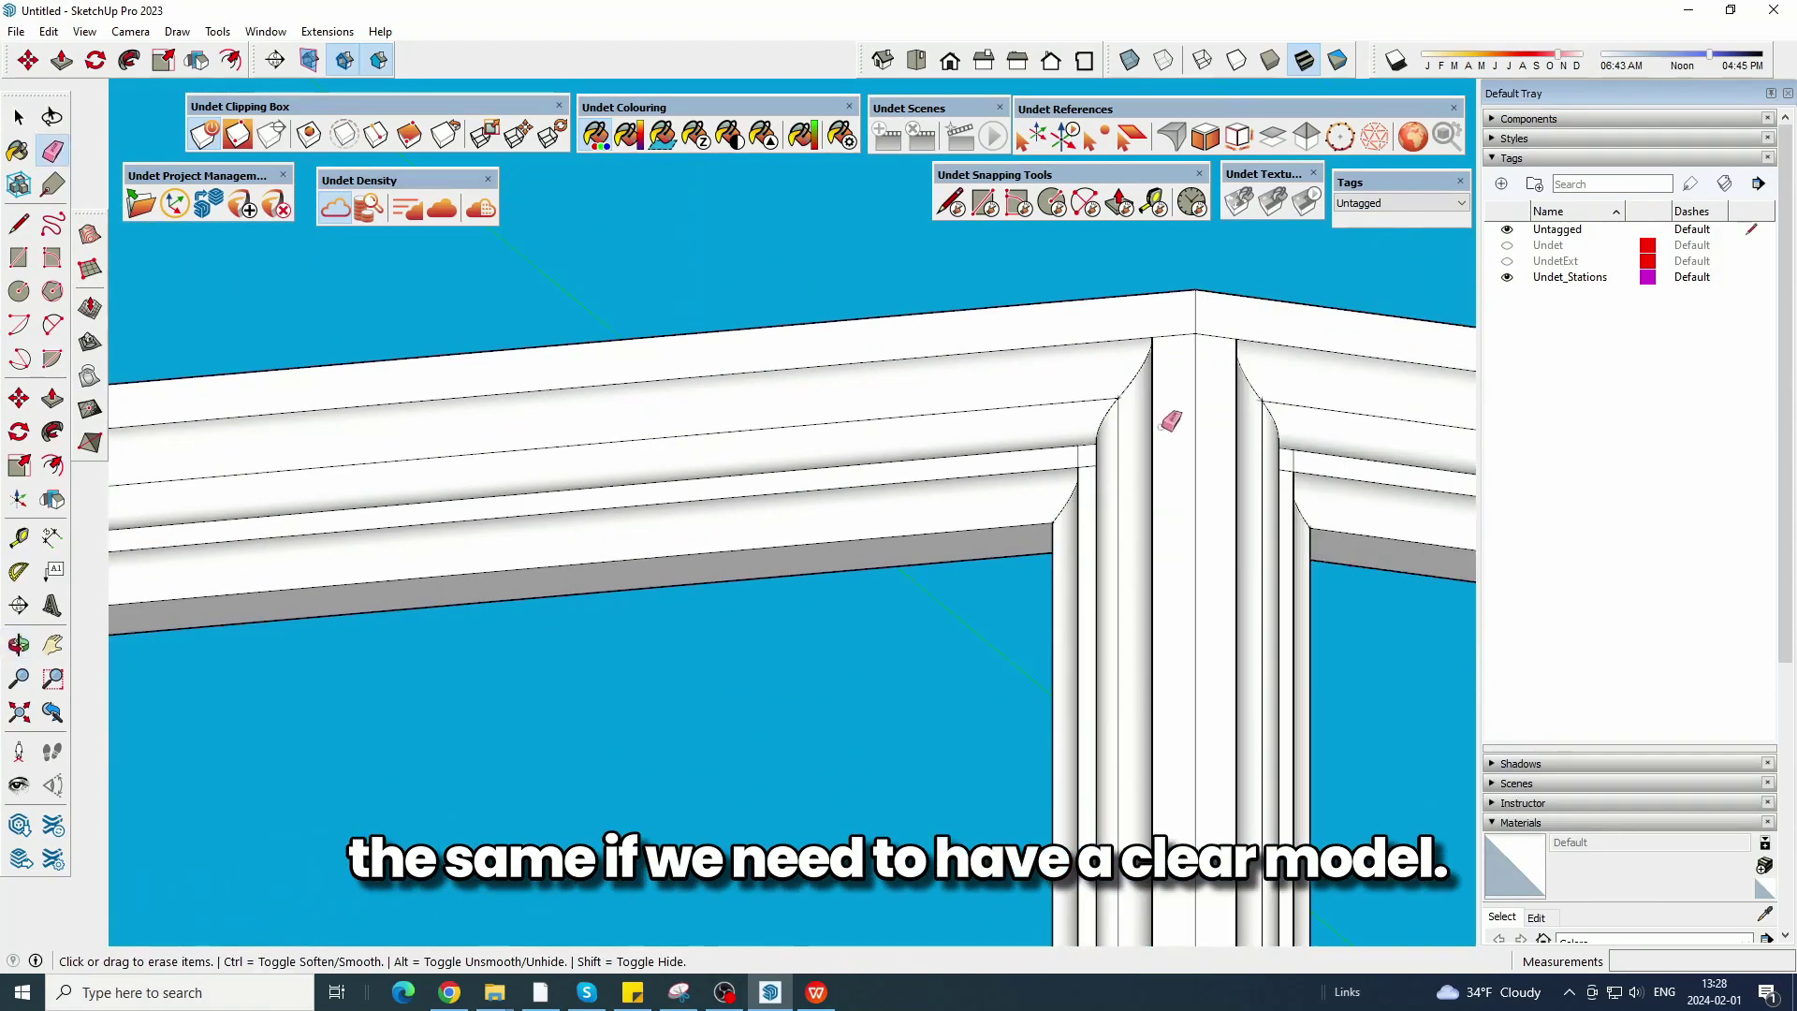
Erase the short stray edges crossing the narrow flat strip at the remaining mullion and jamb corners of the head.
{"action": "scroll", "coordinate": [1170, 393], "scroll_direction": "up", "scroll_amount": 2}
{"action": "scroll", "coordinate": [977, 609], "scroll_direction": "up", "scroll_amount": 2}
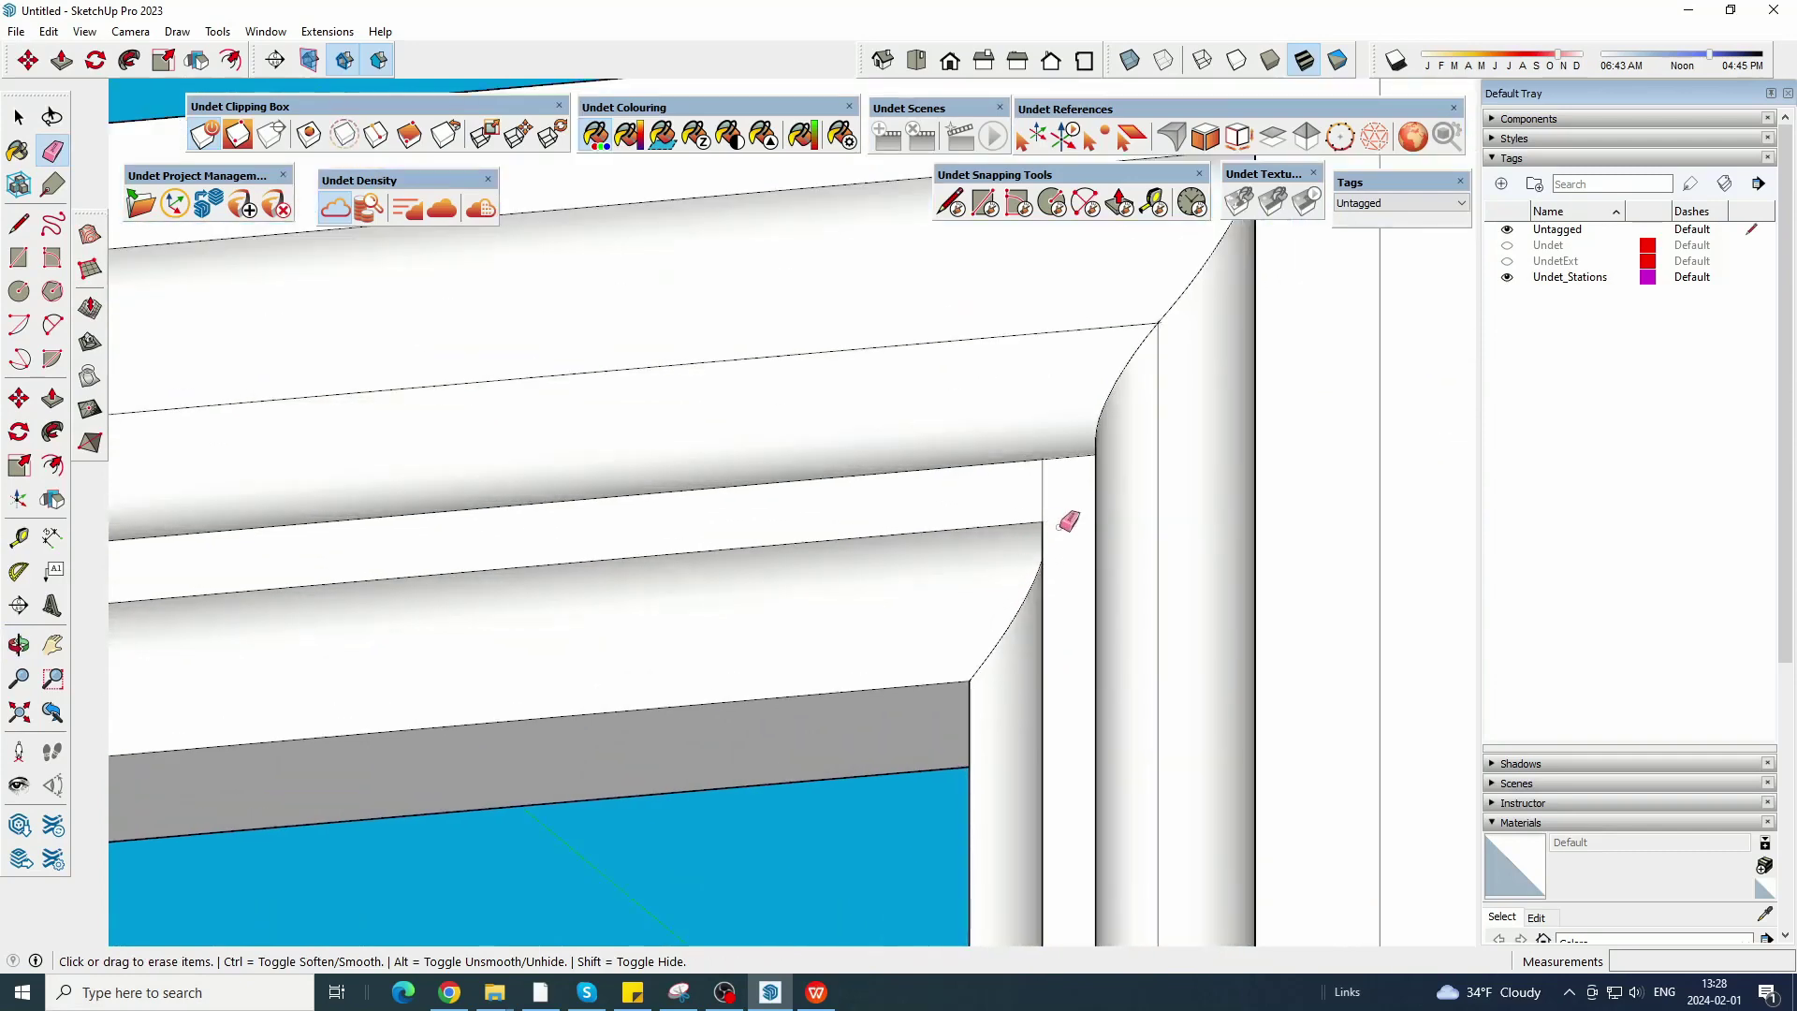
{"action": "left_click", "coordinate": [1039, 490]}
{"action": "scroll", "coordinate": [689, 549], "scroll_direction": "down", "scroll_amount": 4}
{"action": "mouse_move", "coordinate": [690, 550]}
{"action": "middle_mouse_down"}
{"action": "mouse_move", "coordinate": [593, 517]}
{"action": "mouse_move", "coordinate": [221, 621]}
{"action": "middle_mouse_up"}
{"action": "scroll", "coordinate": [889, 475], "scroll_direction": "up", "scroll_amount": 3}
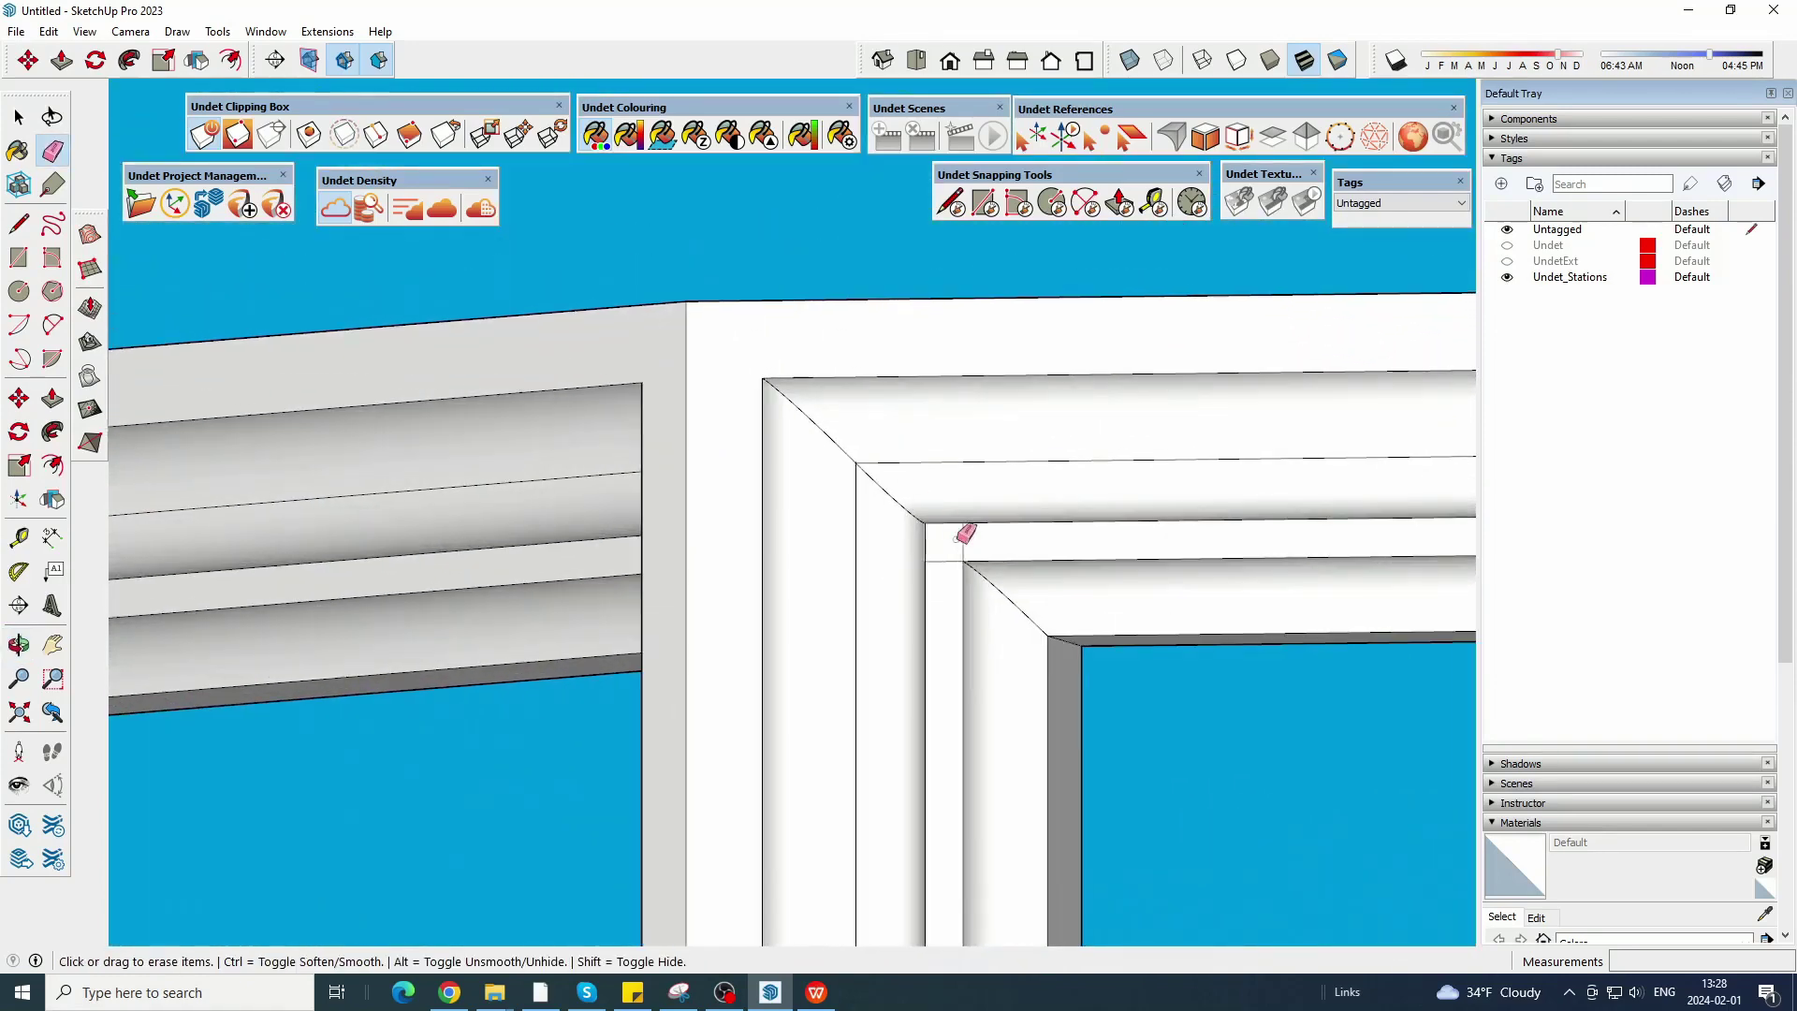
{"action": "mouse_move", "coordinate": [965, 533]}
{"action": "middle_mouse_down"}
{"action": "mouse_move", "coordinate": [742, 377]}
{"action": "mouse_move", "coordinate": [637, 481]}
{"action": "mouse_move", "coordinate": [478, 496]}
{"action": "middle_mouse_up"}
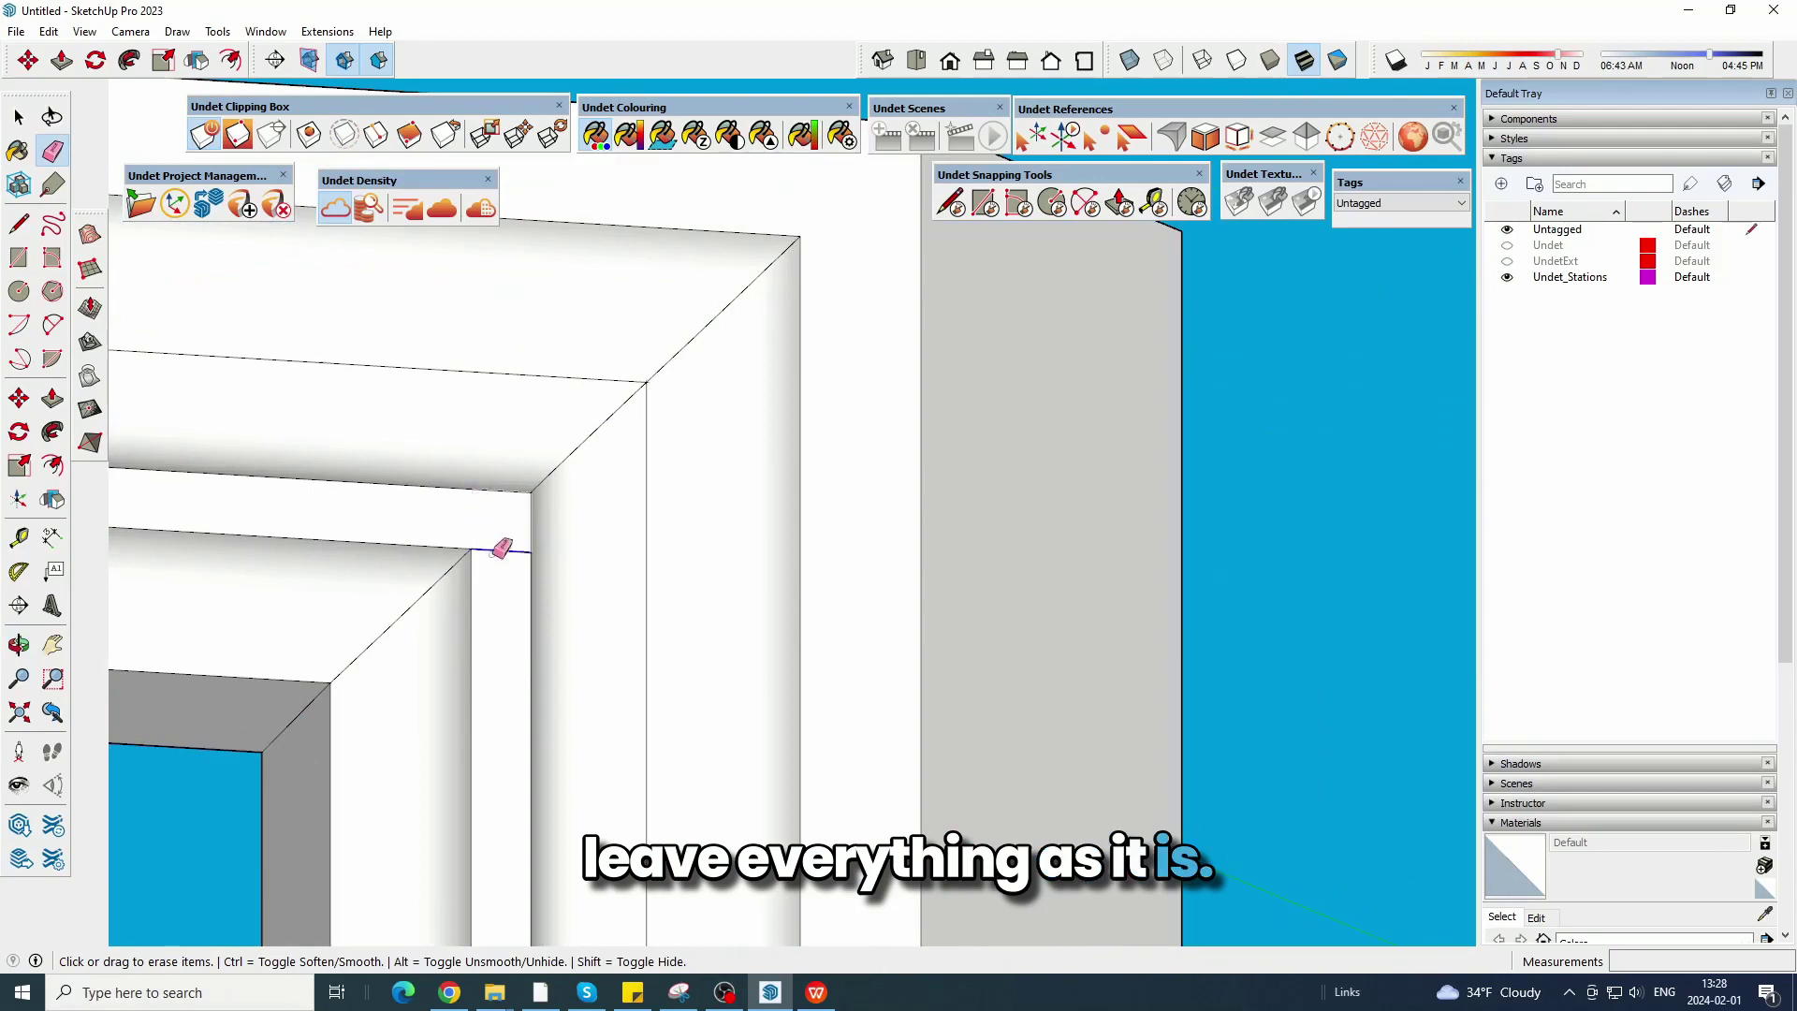
Turn on X-ray display and erase surplus geometry inside the corner where the jamb runs into the head.
{"action": "scroll", "coordinate": [502, 547], "scroll_direction": "down", "scroll_amount": 5}
{"action": "middle_click_drag", "start_coordinate": [798, 429], "coordinate": [847, 487]}
{"action": "left_click", "coordinate": [1129, 60]}
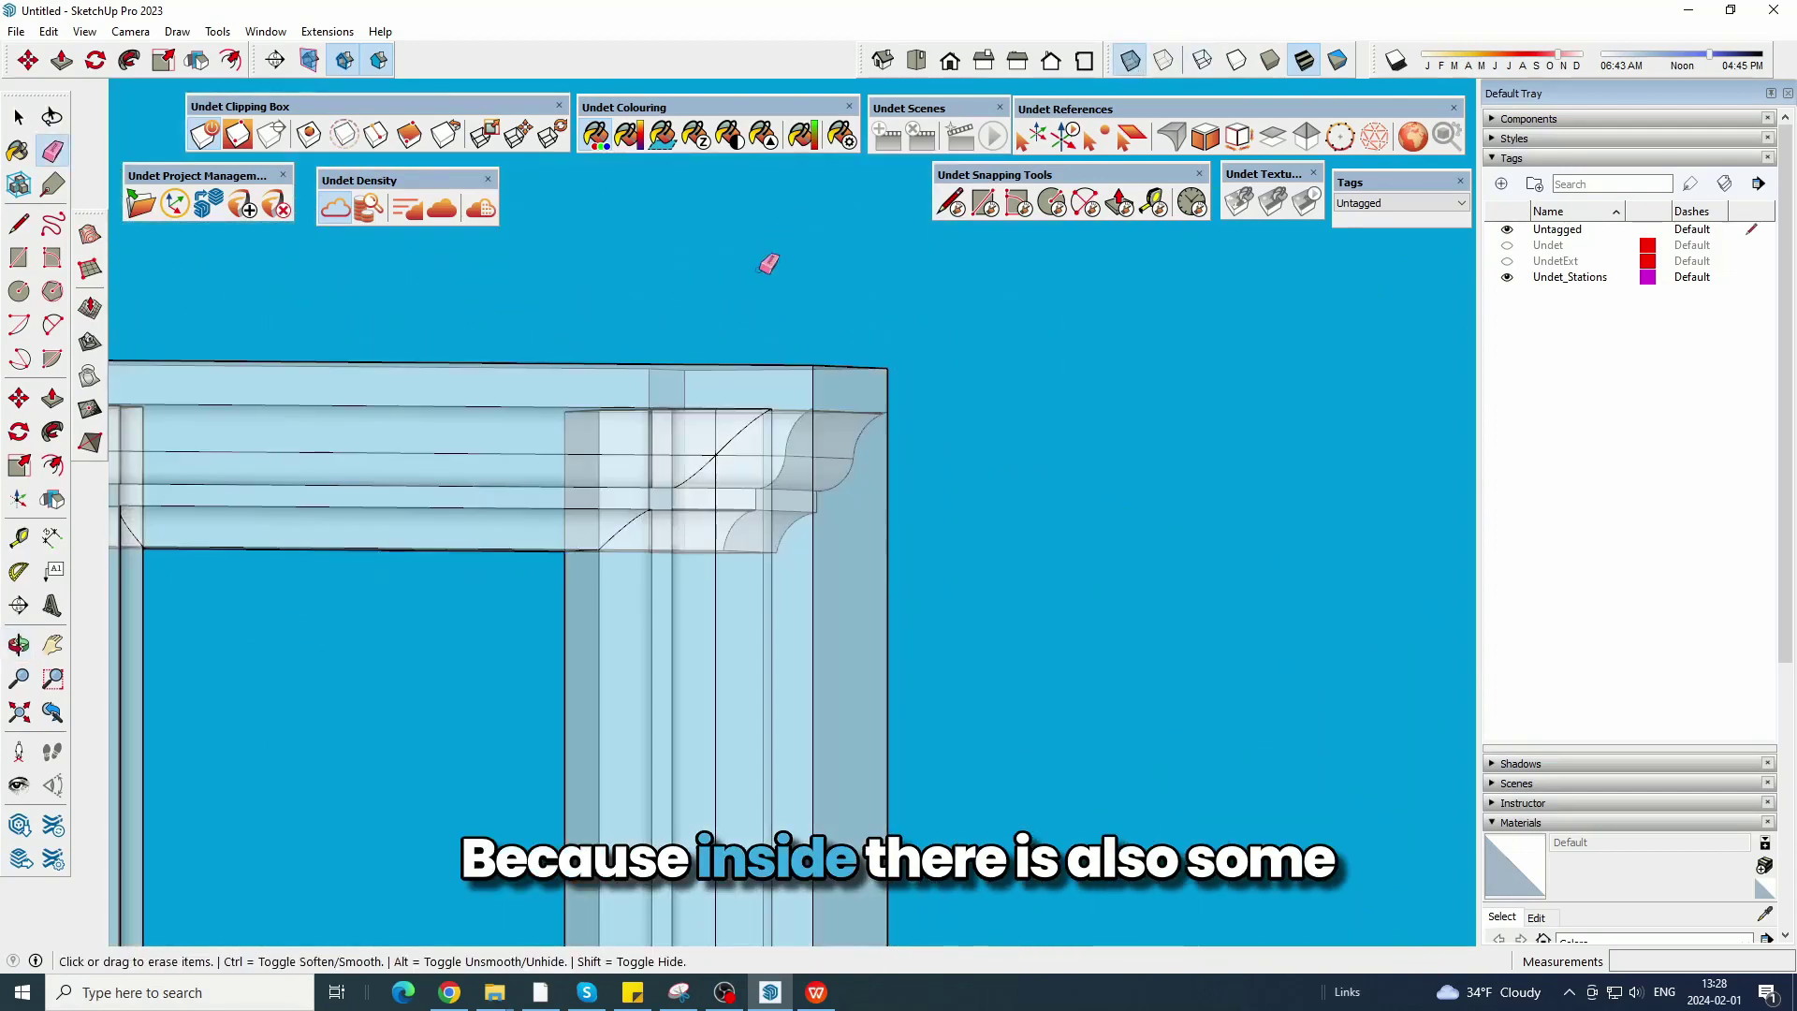
{"action": "middle_click_drag", "start_coordinate": [760, 270], "coordinate": [411, 676]}
{"action": "scroll", "coordinate": [644, 286], "scroll_direction": "up", "scroll_amount": 2}
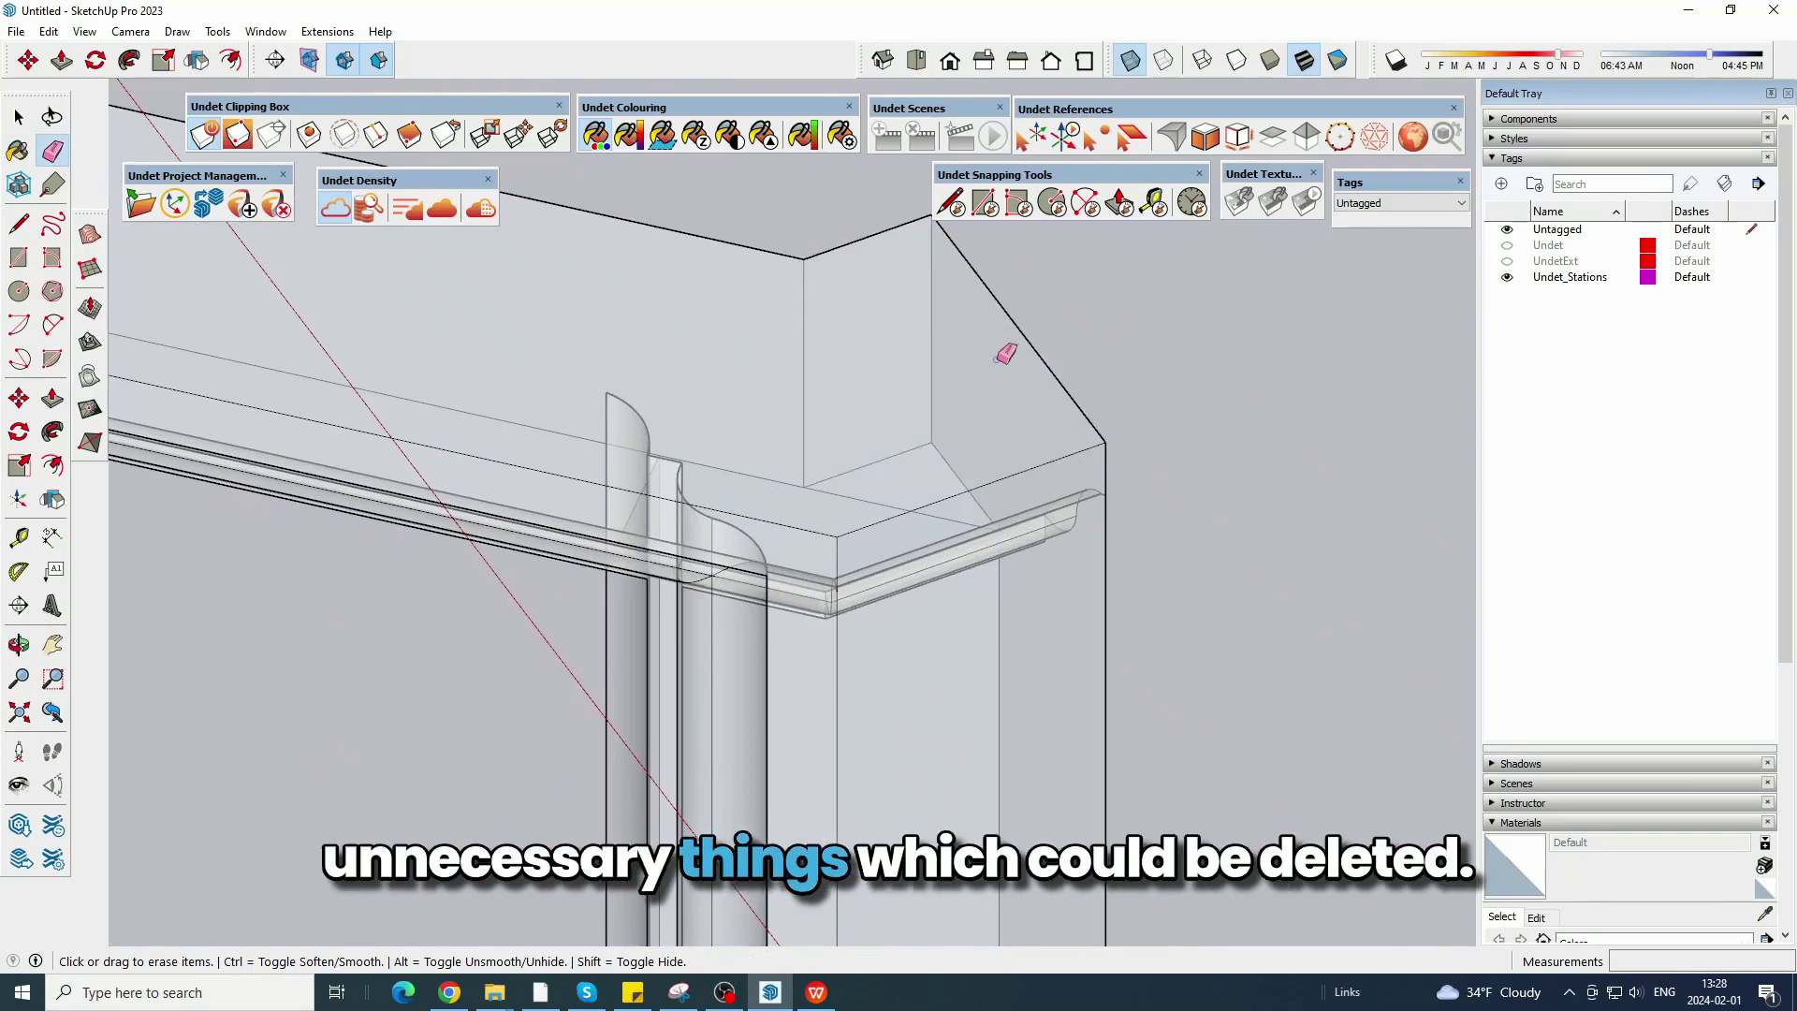
{"action": "mouse_move", "coordinate": [944, 451]}
{"action": "middle_mouse_down"}
{"action": "mouse_move", "coordinate": [412, 429]}
{"action": "mouse_move", "coordinate": [862, 249]}
{"action": "mouse_move", "coordinate": [814, 440]}
{"action": "middle_mouse_up"}
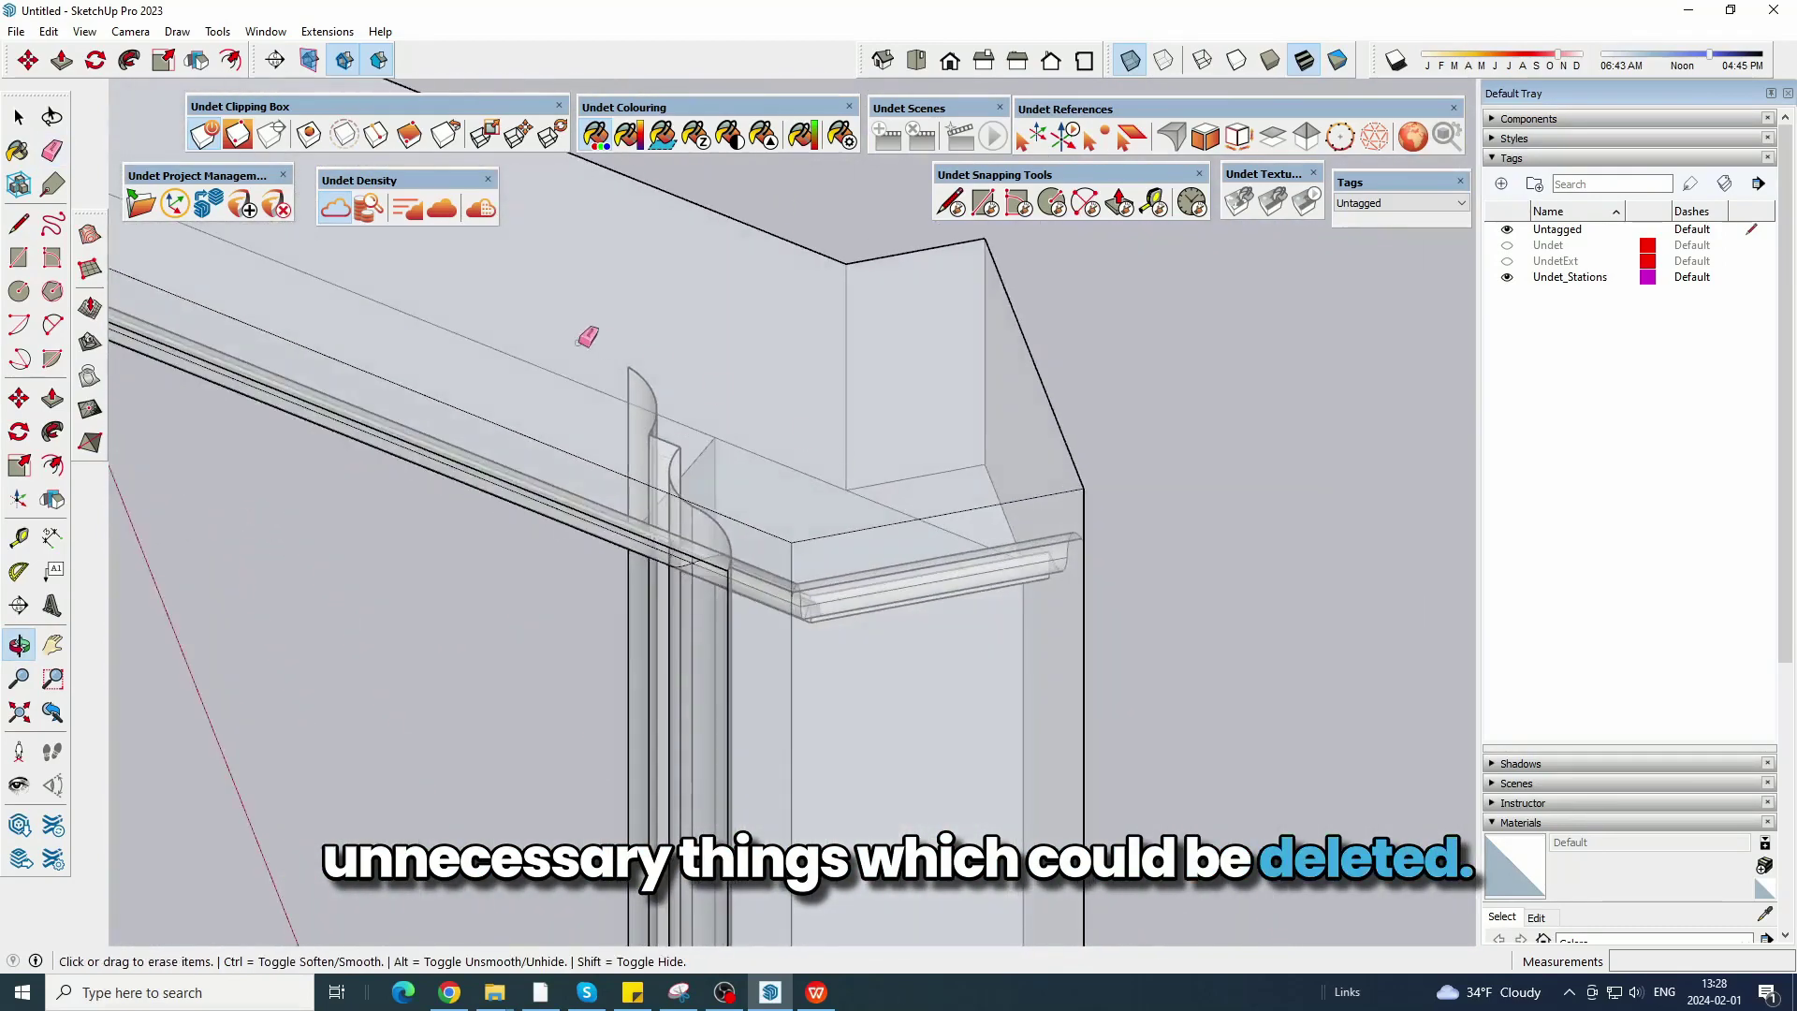
{"action": "scroll", "coordinate": [576, 344], "scroll_direction": "up", "scroll_amount": 2}
{"action": "left_click_drag", "start_coordinate": [655, 388], "coordinate": [669, 393]}
{"action": "mouse_move", "coordinate": [675, 390]}
{"action": "middle_mouse_down"}
{"action": "mouse_move", "coordinate": [565, 429]}
{"action": "mouse_move", "coordinate": [994, 253]}
{"action": "mouse_move", "coordinate": [790, 369]}
{"action": "mouse_move", "coordinate": [739, 510]}
{"action": "mouse_move", "coordinate": [776, 490]}
{"action": "middle_mouse_up"}
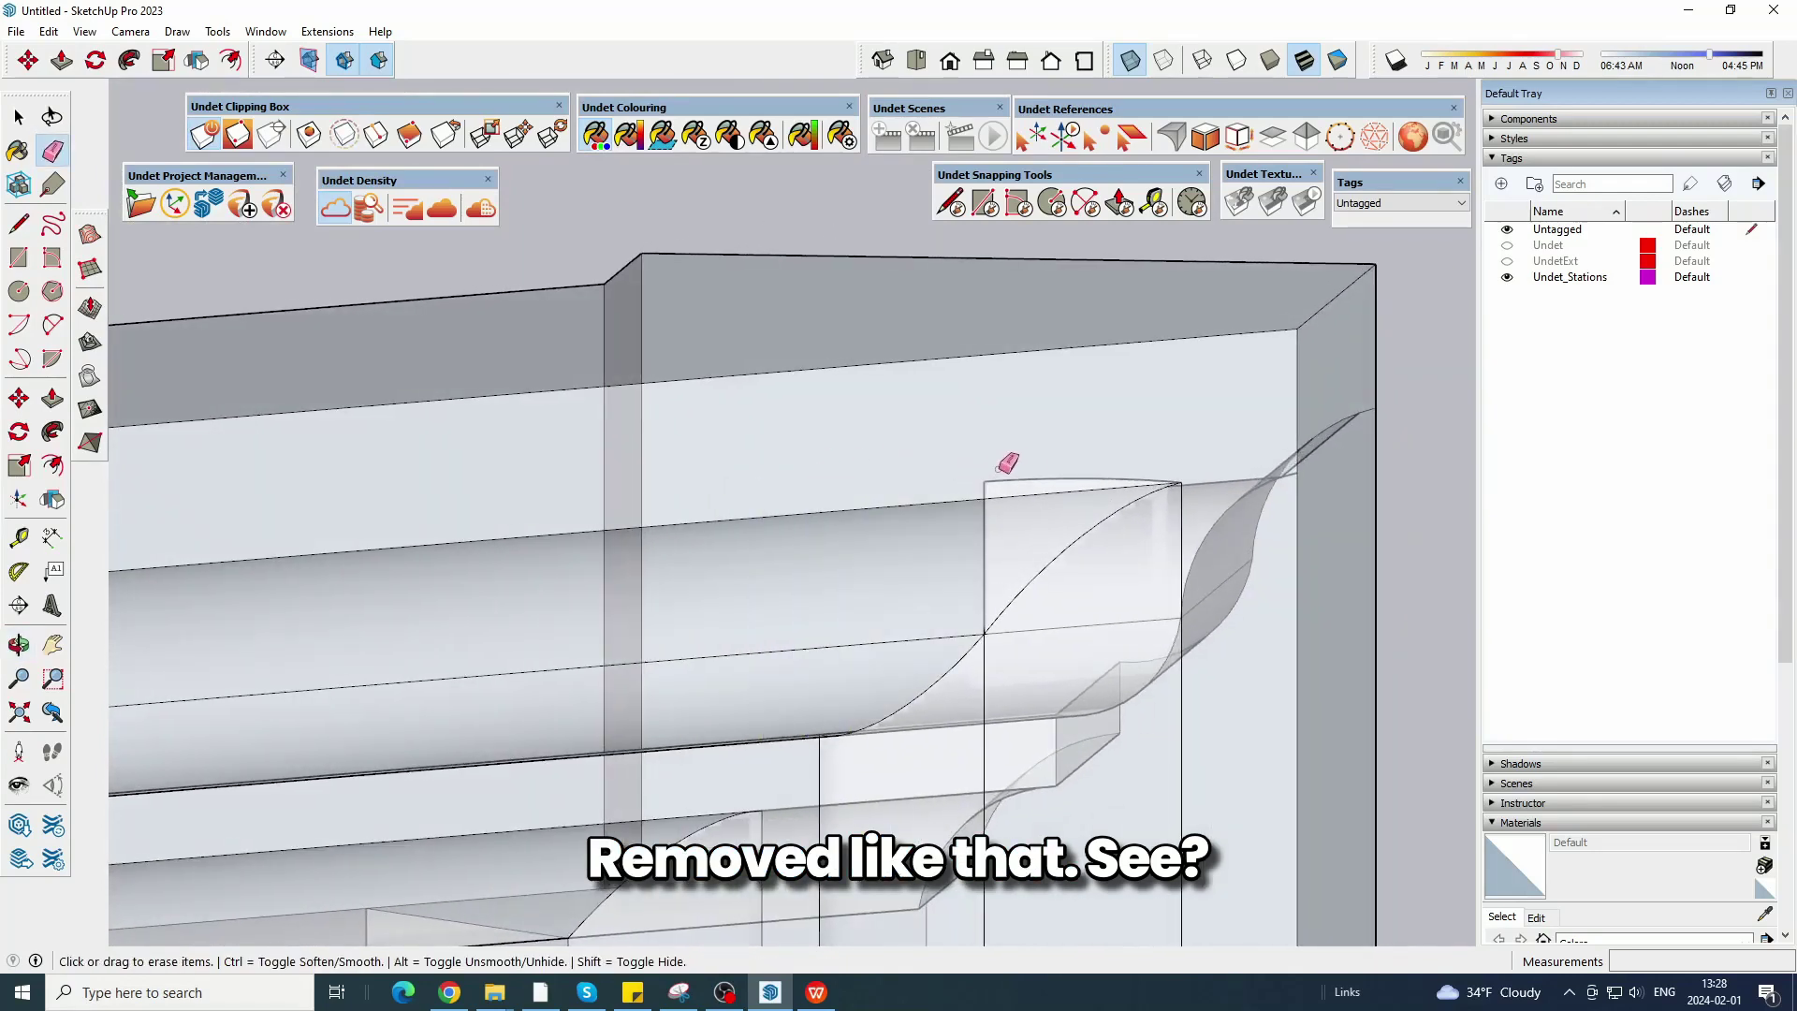
{"action": "mouse_move", "coordinate": [991, 478]}
{"action": "middle_mouse_down"}
{"action": "mouse_move", "coordinate": [1115, 328]}
{"action": "mouse_move", "coordinate": [1075, 381]}
{"action": "mouse_move", "coordinate": [749, 289]}
{"action": "mouse_move", "coordinate": [657, 376]}
{"action": "mouse_move", "coordinate": [1051, 581]}
{"action": "mouse_move", "coordinate": [1159, 389]}
{"action": "mouse_move", "coordinate": [1063, 574]}
{"action": "mouse_move", "coordinate": [1035, 441]}
{"action": "mouse_move", "coordinate": [1051, 530]}
{"action": "mouse_move", "coordinate": [768, 810]}
{"action": "mouse_move", "coordinate": [782, 449]}
{"action": "mouse_move", "coordinate": [1115, 405]}
{"action": "mouse_move", "coordinate": [1027, 426]}
{"action": "mouse_move", "coordinate": [1039, 493]}
{"action": "mouse_move", "coordinate": [1128, 269]}
{"action": "middle_mouse_up"}
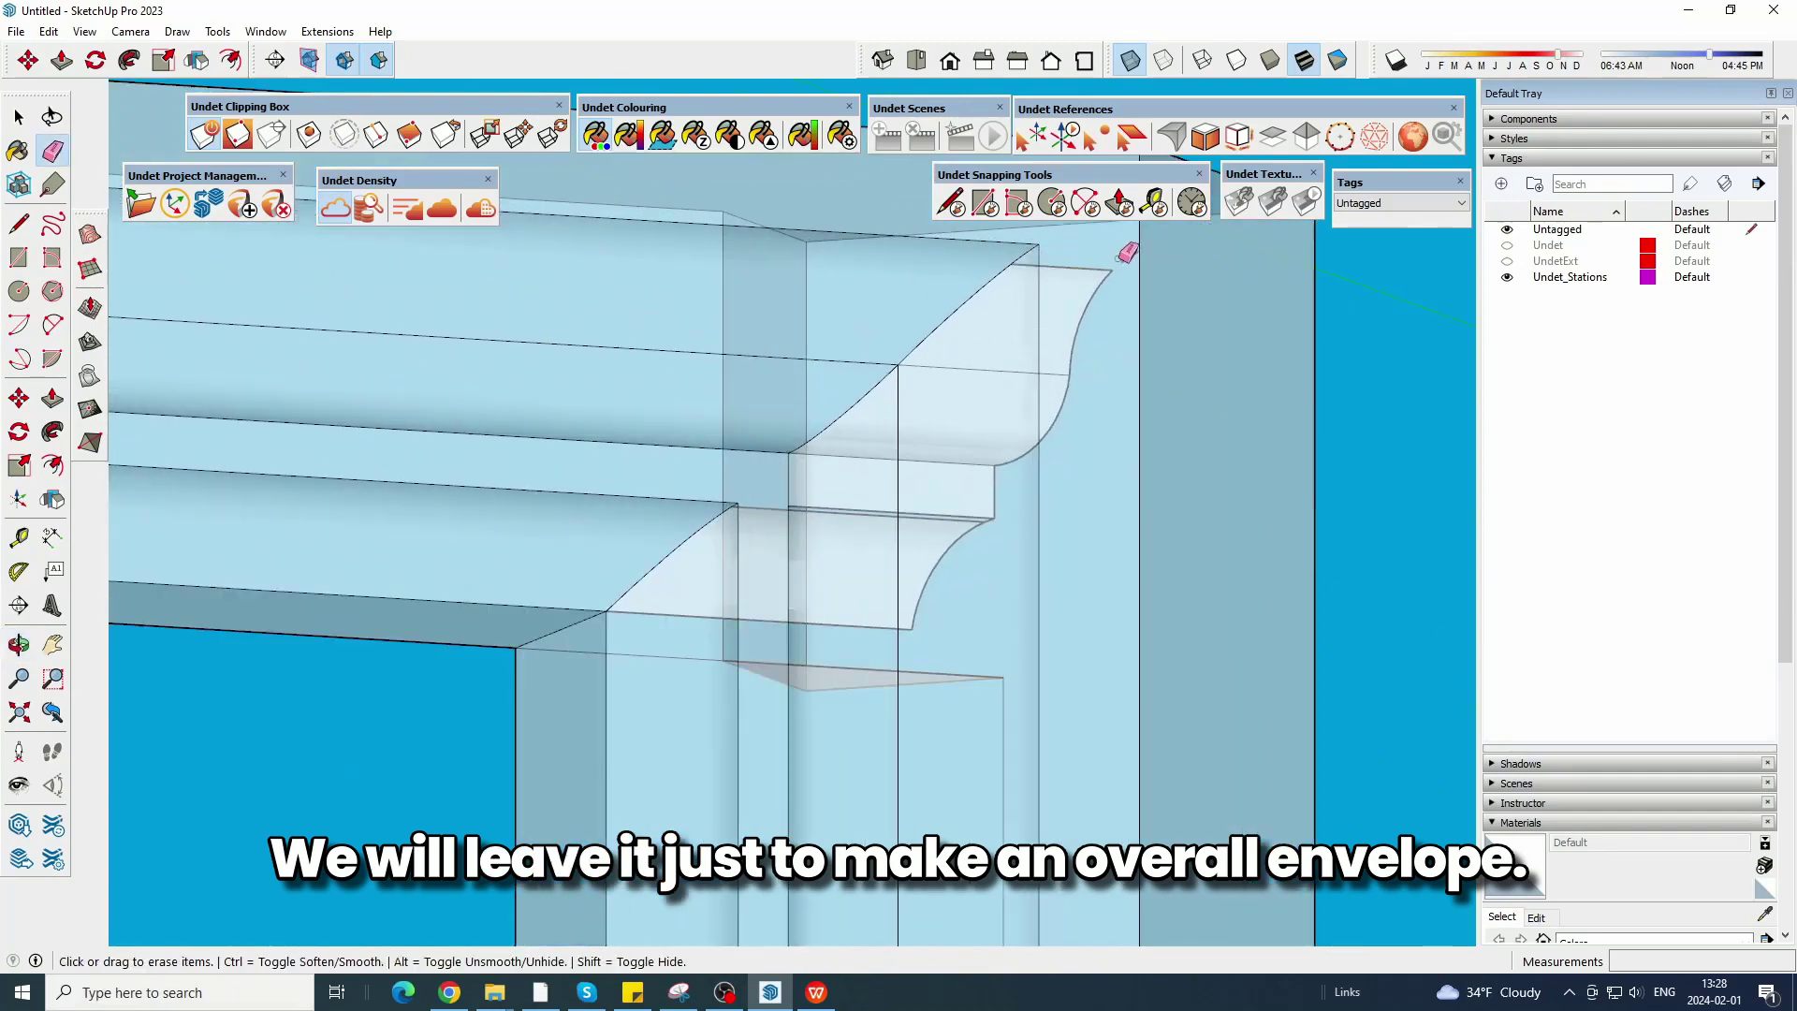
Turn off X-ray display and bring the whole cleaned frame into view.
{"action": "left_click", "coordinate": [1127, 59]}
{"action": "scroll", "coordinate": [1020, 372], "scroll_direction": "down", "scroll_amount": 5}
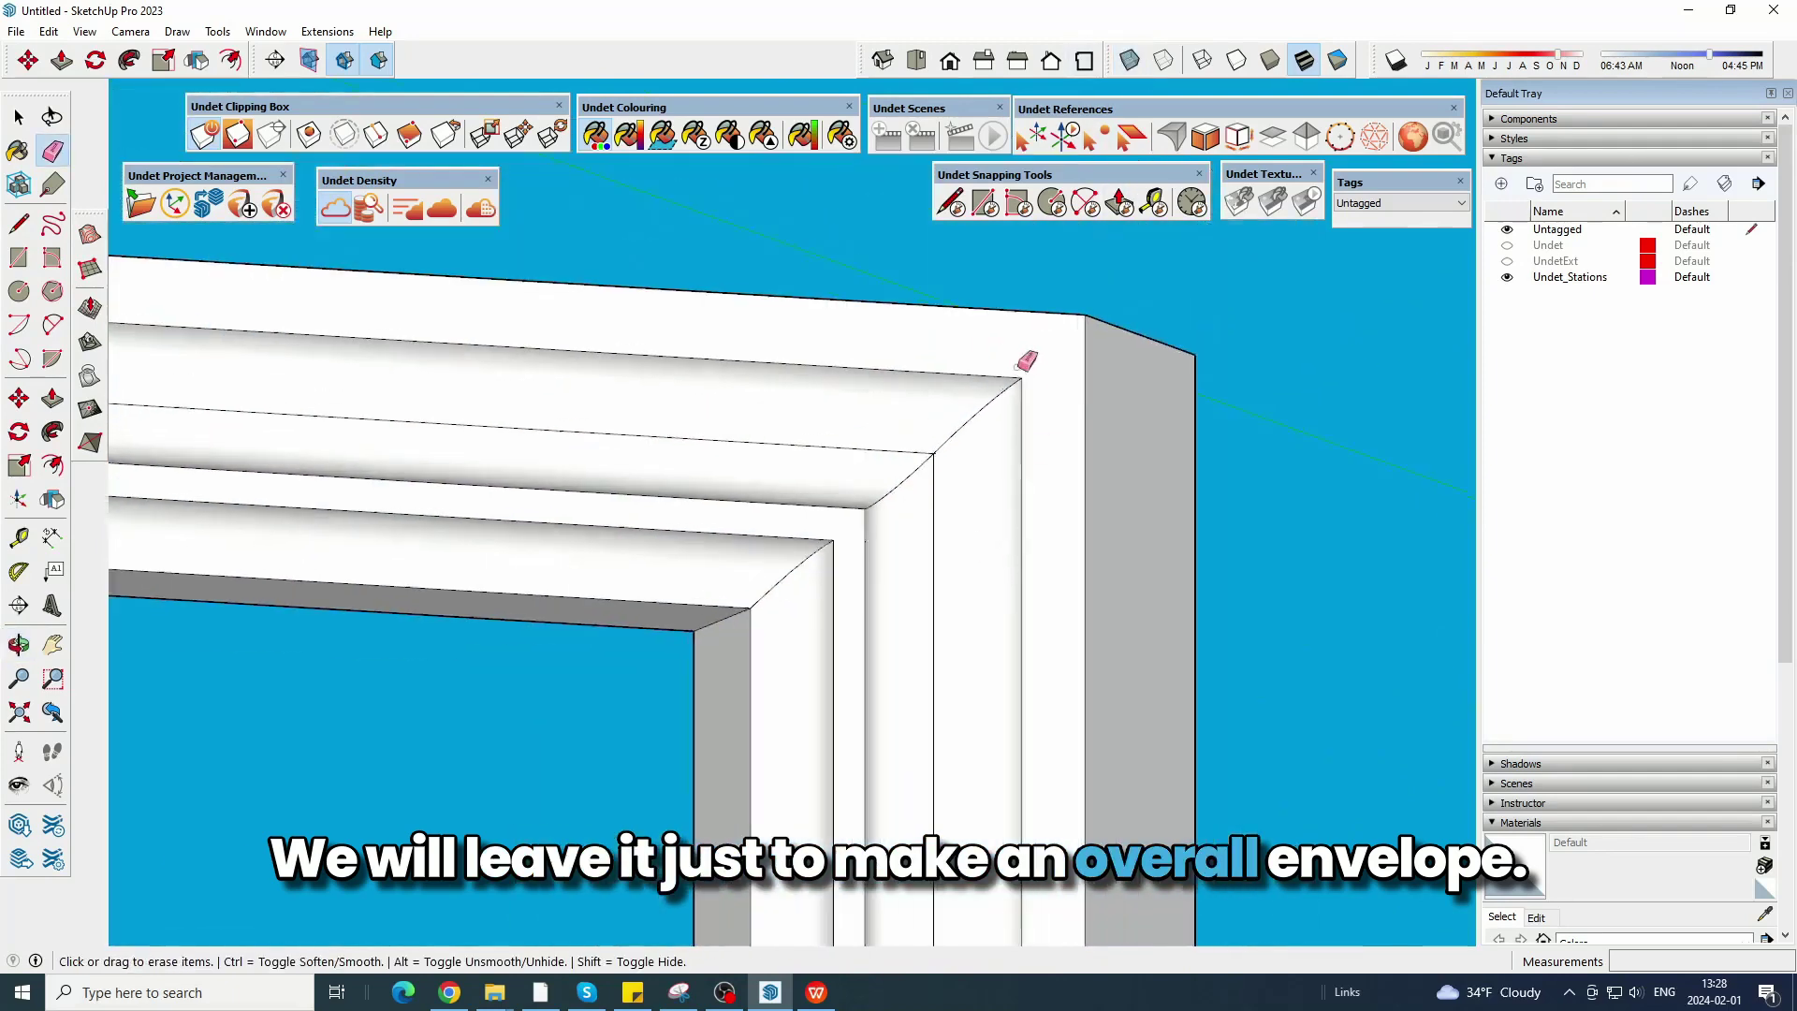
{"action": "middle_click_drag", "start_coordinate": [1141, 267], "coordinate": [773, 488]}
{"action": "scroll", "coordinate": [782, 481], "scroll_direction": "down", "scroll_amount": 5}
{"action": "mouse_move", "coordinate": [802, 273]}
{"action": "middle_mouse_down"}
{"action": "mouse_move", "coordinate": [934, 405]}
{"action": "mouse_move", "coordinate": [783, 280]}
{"action": "middle_mouse_up"}
{"action": "left_click", "coordinate": [983, 60]}
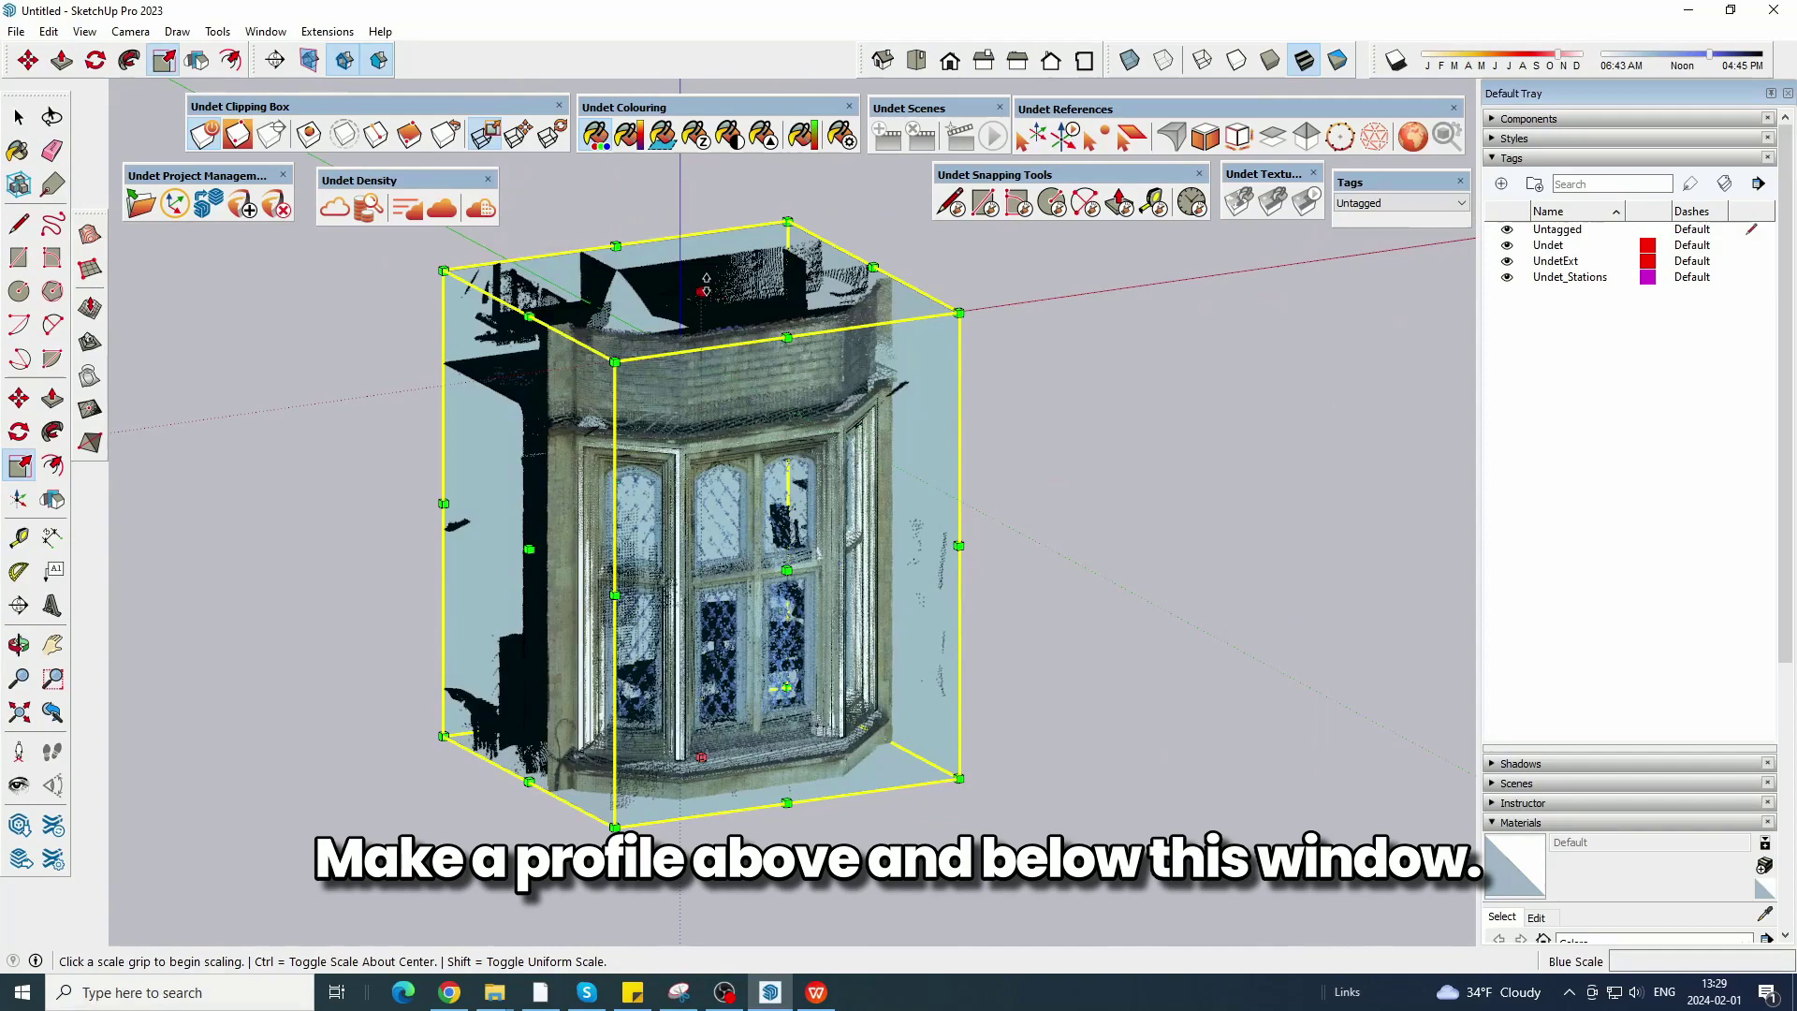
Stretch the clipping box above and below the window so it takes in the doorway underneath.
{"action": "left_click_drag", "start_coordinate": [706, 285], "coordinate": [706, 222]}
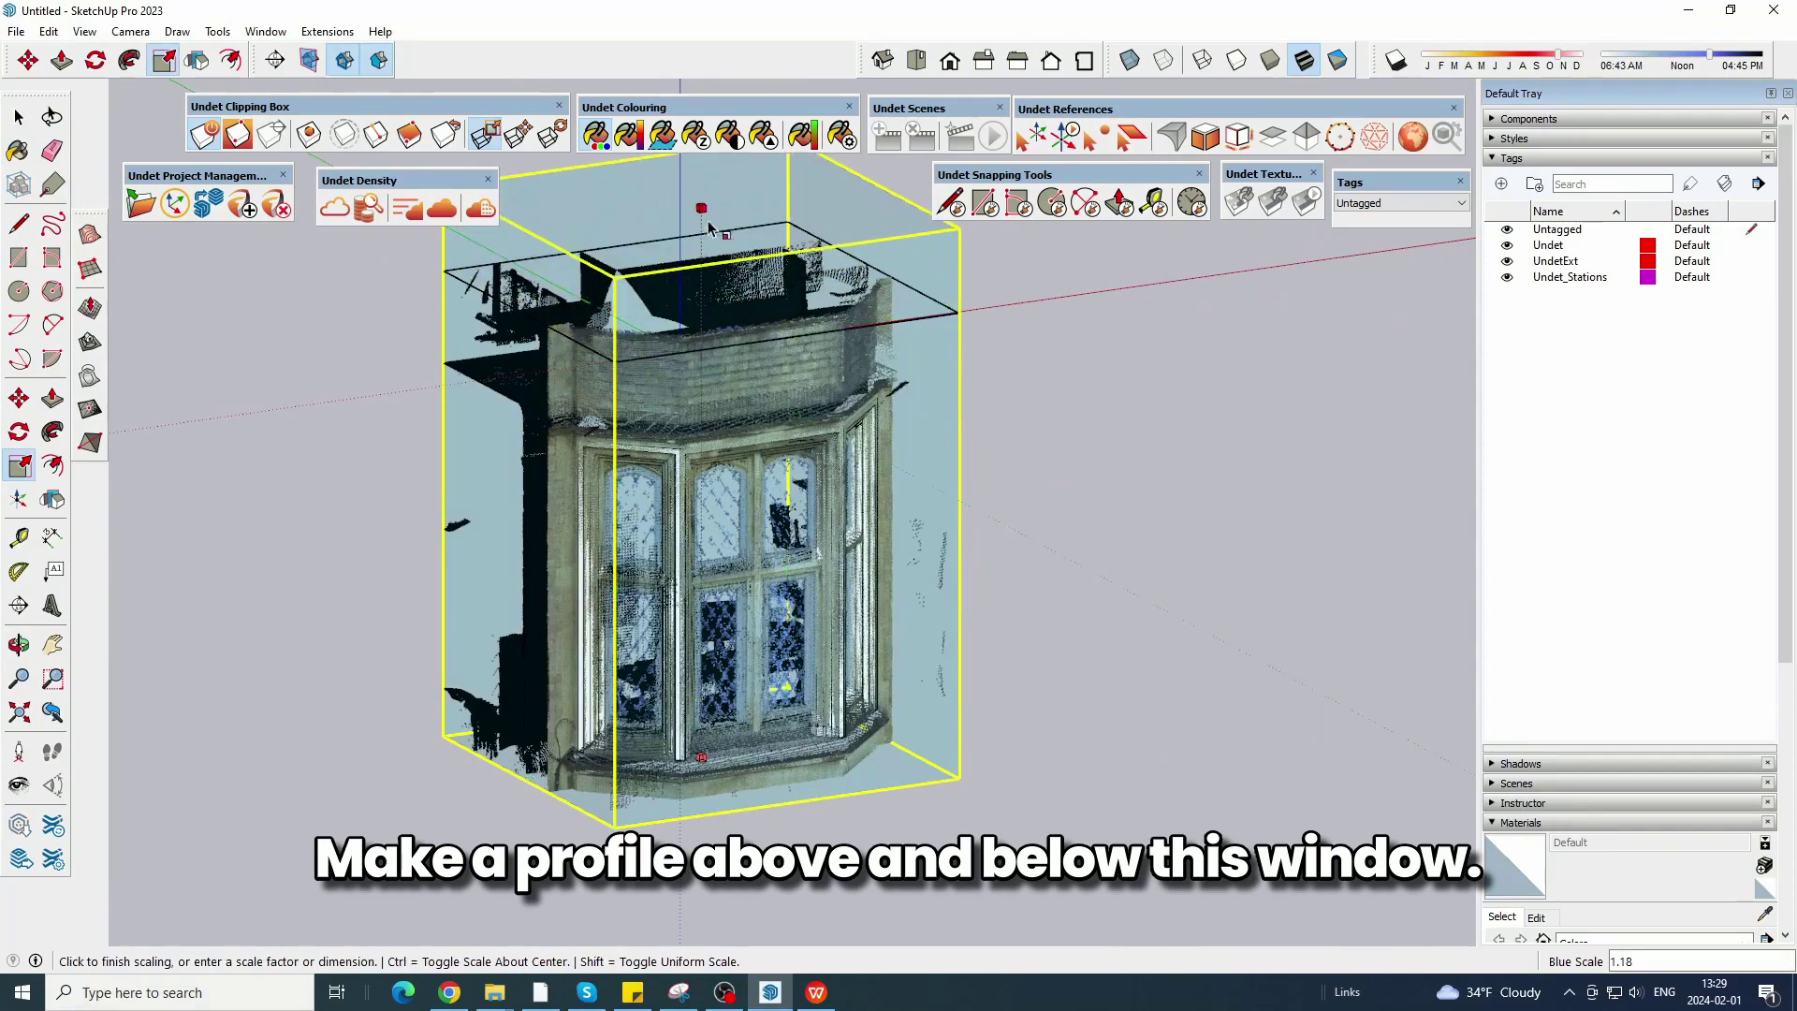
{"action": "middle_click_drag", "start_coordinate": [812, 683], "coordinate": [936, 301]}
{"action": "middle_click_drag", "start_coordinate": [764, 485], "coordinate": [697, 204]}
{"action": "left_click", "coordinate": [699, 515]}
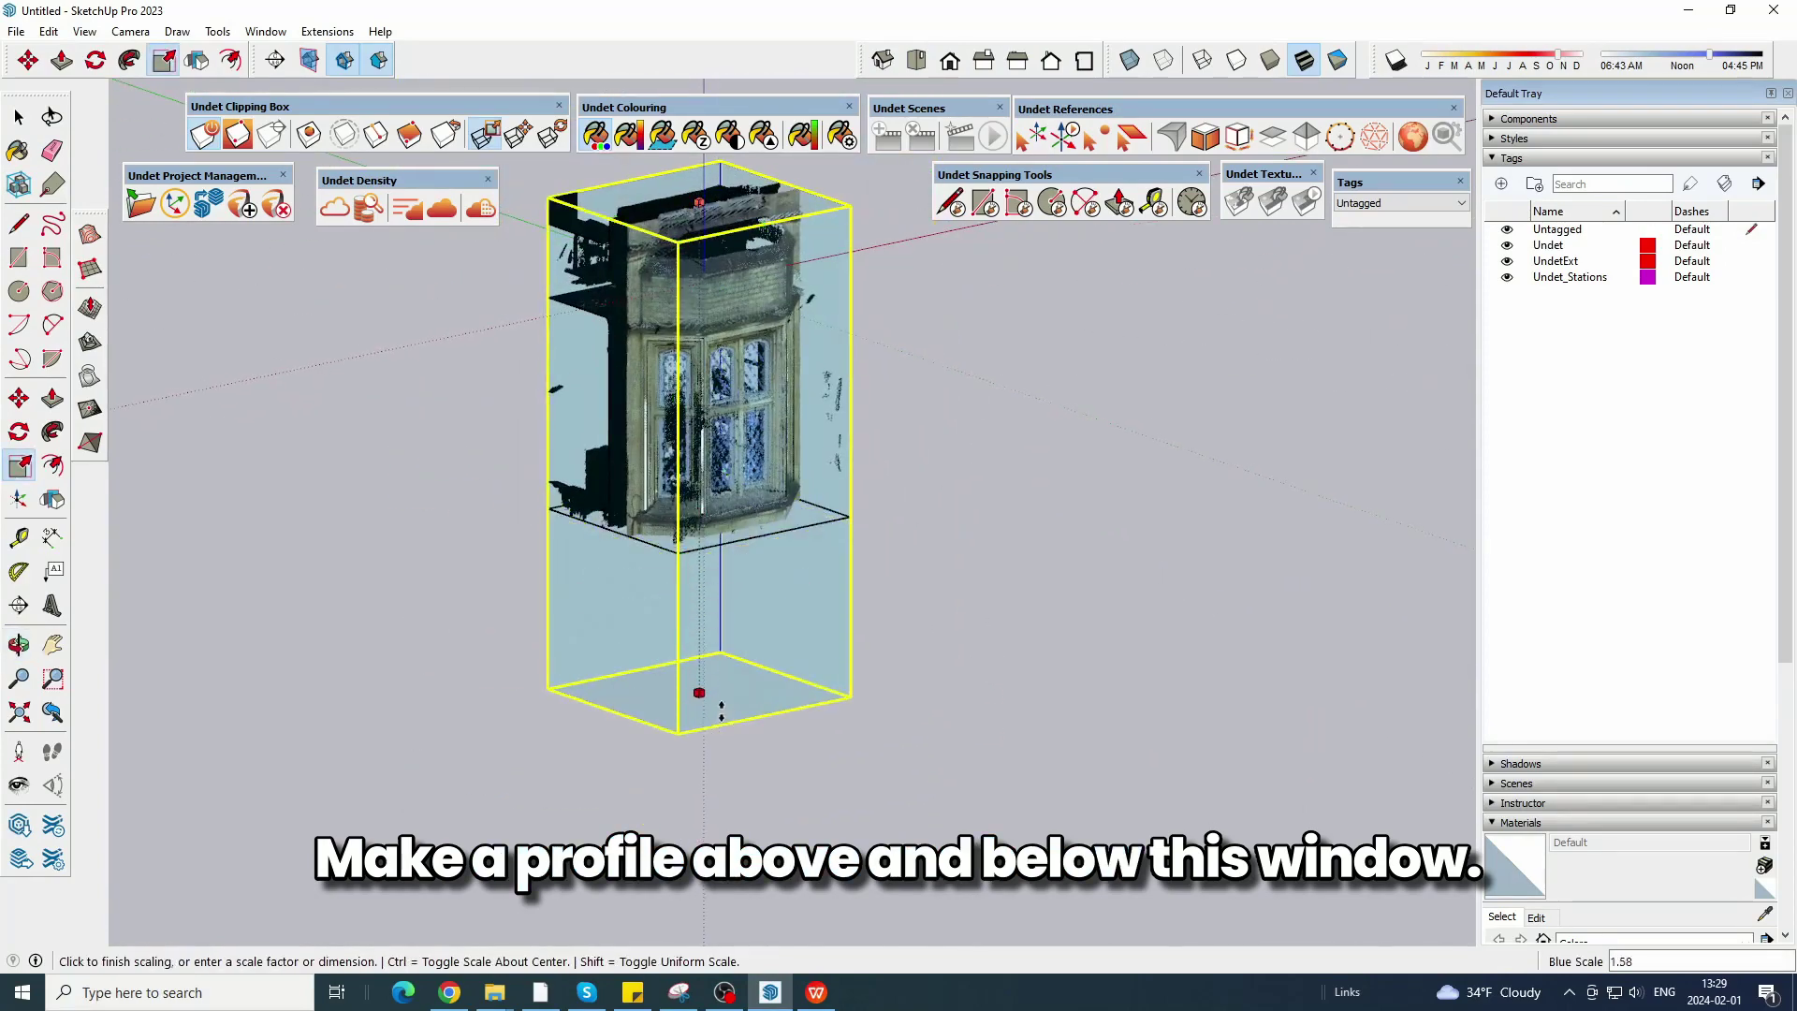
{"action": "left_click", "coordinate": [729, 575]}
{"action": "scroll", "coordinate": [751, 606], "scroll_direction": "up", "scroll_amount": 3}
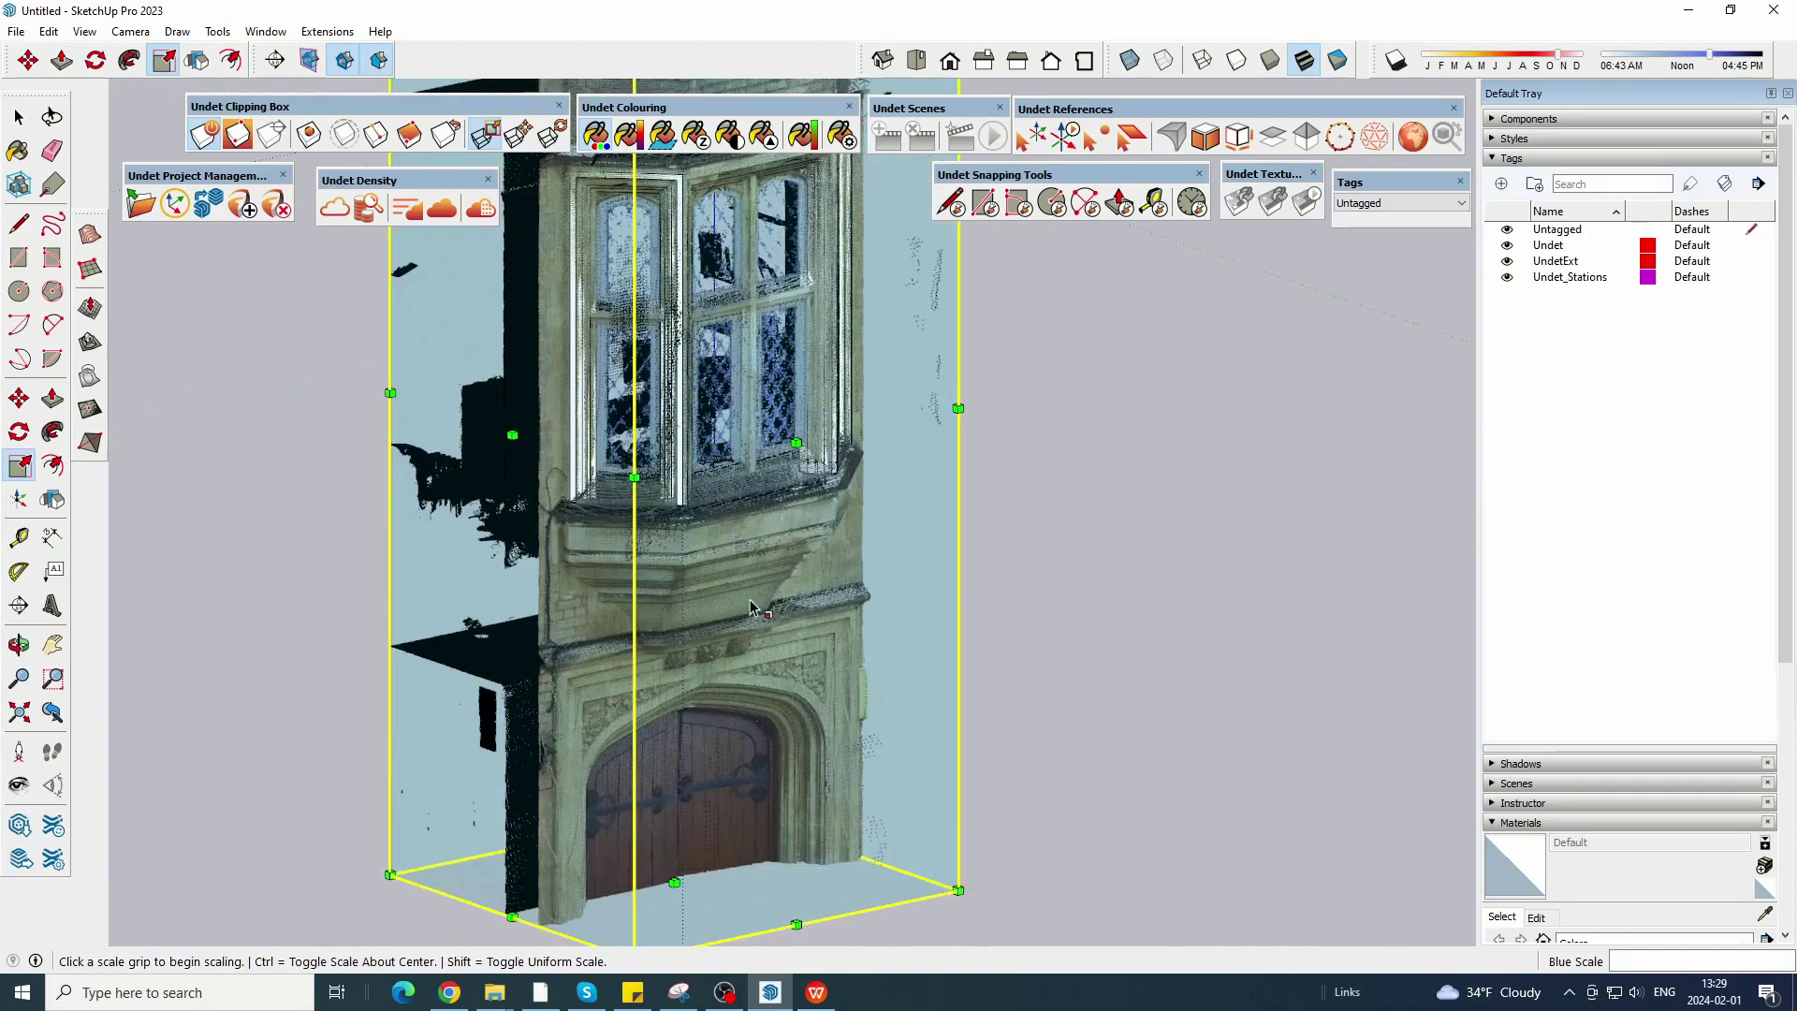
Raise the clipping box's base above the doorway and lower its top to isolate the sill and hanging part.
{"action": "left_click", "coordinate": [672, 877]}
{"action": "left_click", "coordinate": [652, 733]}
{"action": "scroll", "coordinate": [593, 321], "scroll_direction": "down", "scroll_amount": 4}
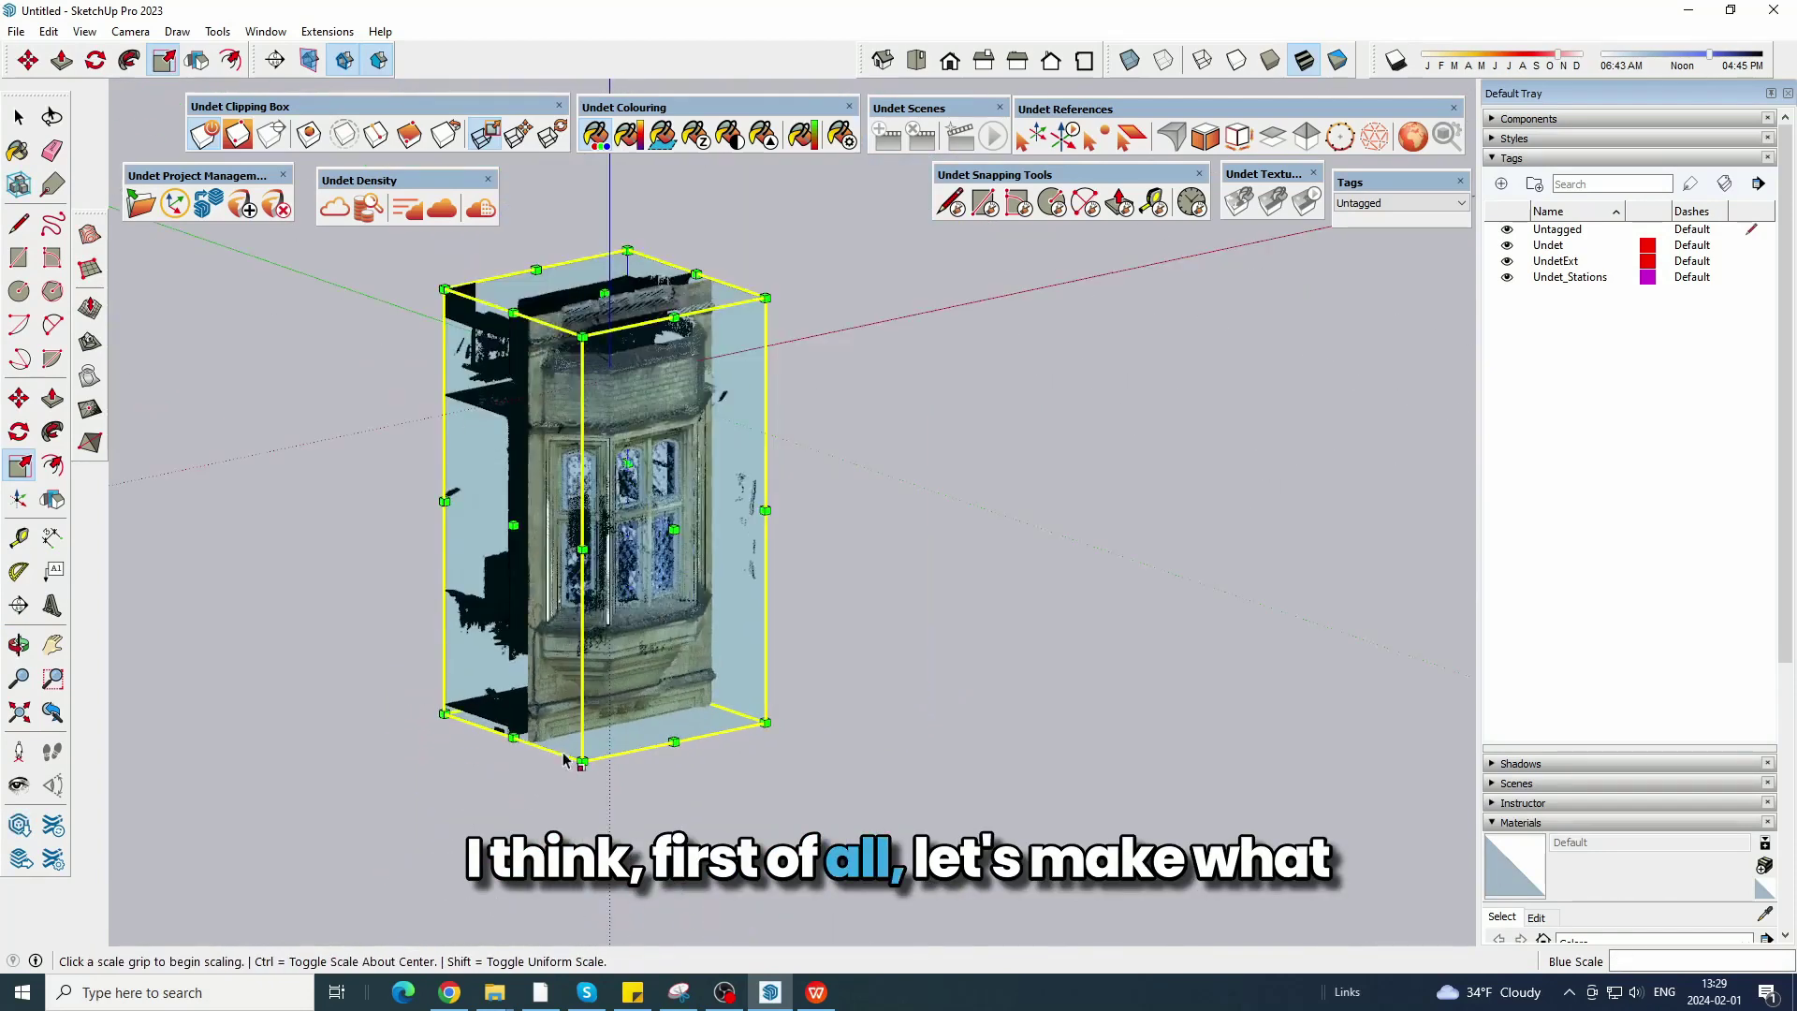
{"action": "left_click", "coordinate": [601, 305]}
{"action": "scroll", "coordinate": [597, 567], "scroll_direction": "up", "scroll_amount": 2}
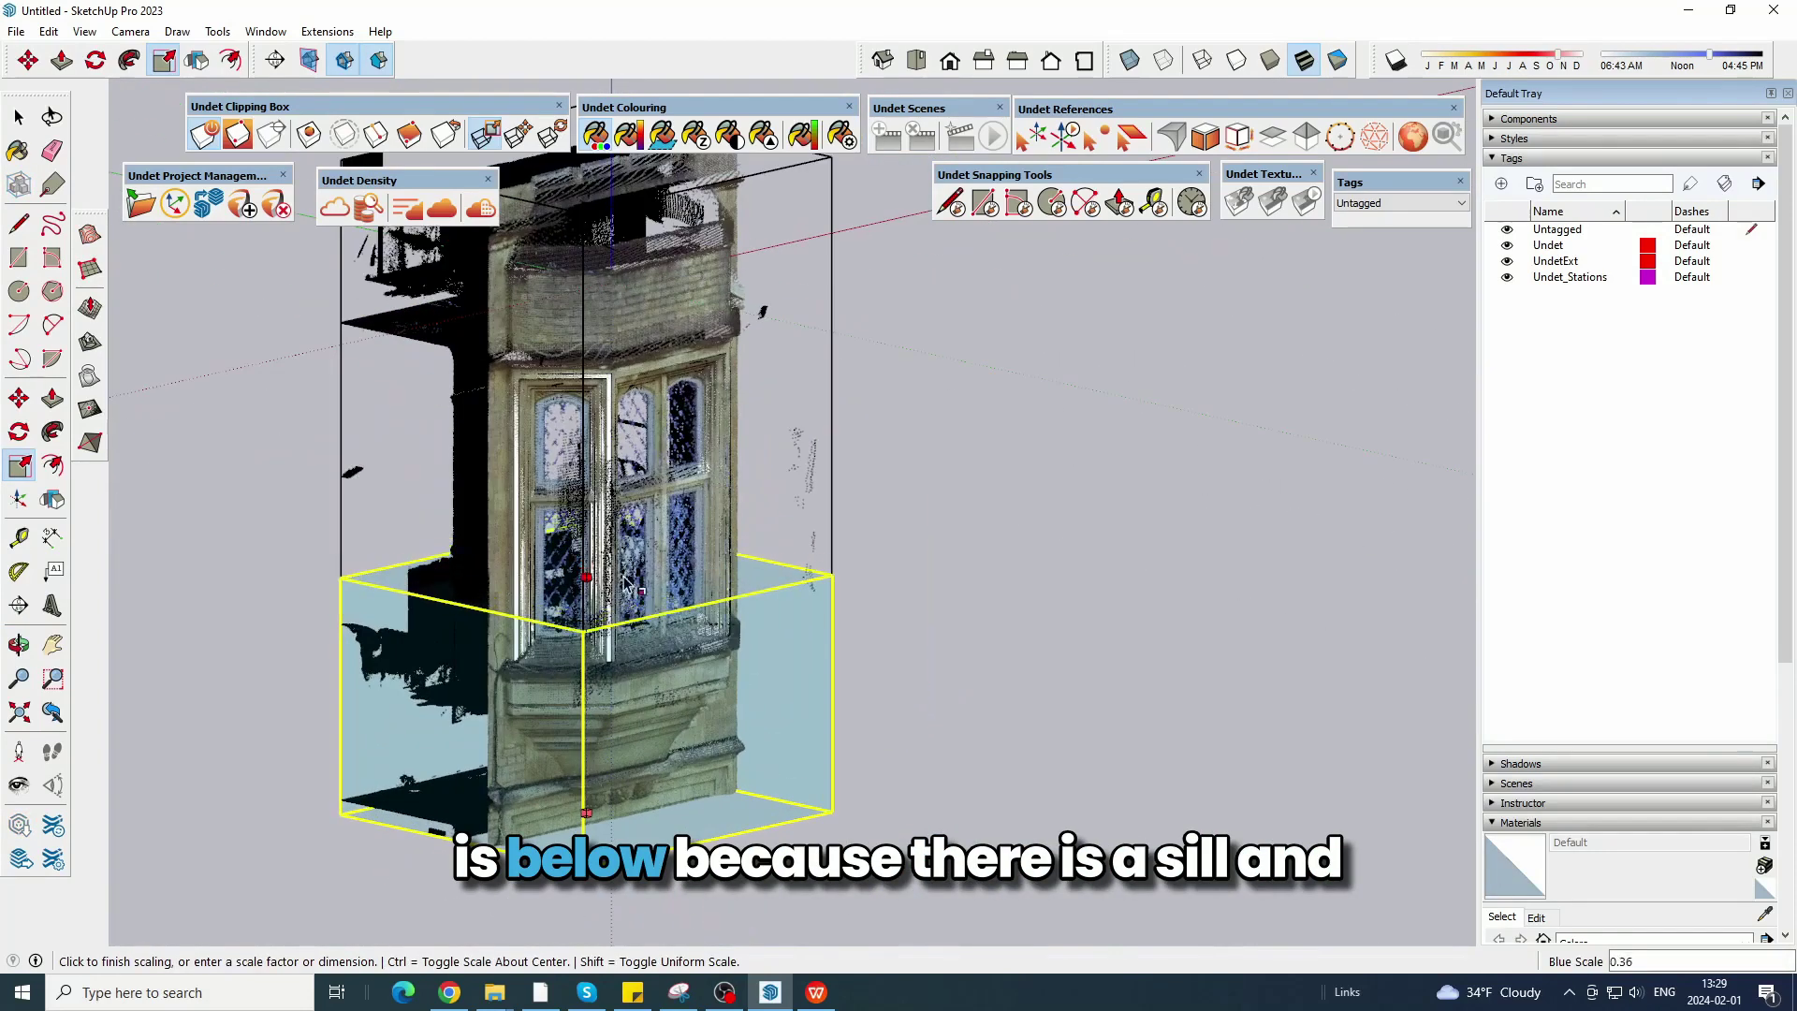
{"action": "left_click", "coordinate": [625, 582]}
{"action": "key", "text": "space"}
{"action": "scroll", "coordinate": [577, 749], "scroll_direction": "up", "scroll_amount": 2}
{"action": "scroll", "coordinate": [578, 749], "scroll_direction": "up", "scroll_amount": 3}
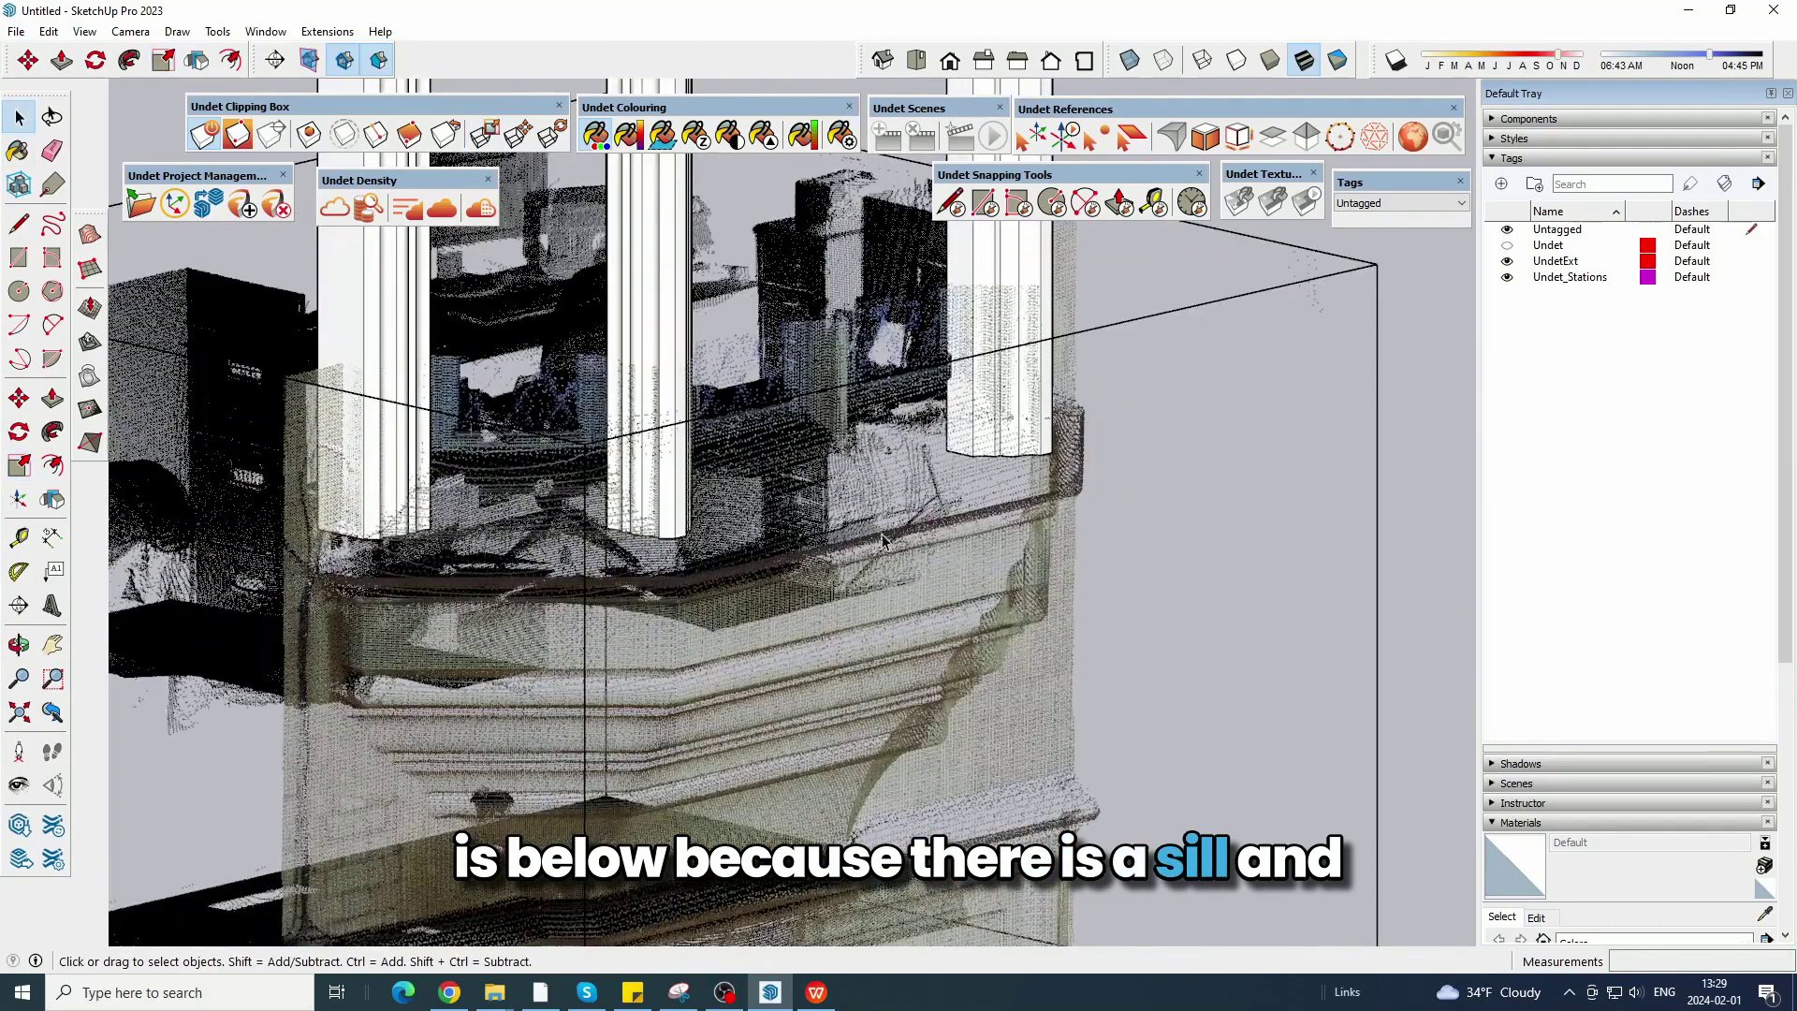
{"action": "middle_click_drag", "start_coordinate": [881, 540], "coordinate": [845, 457]}
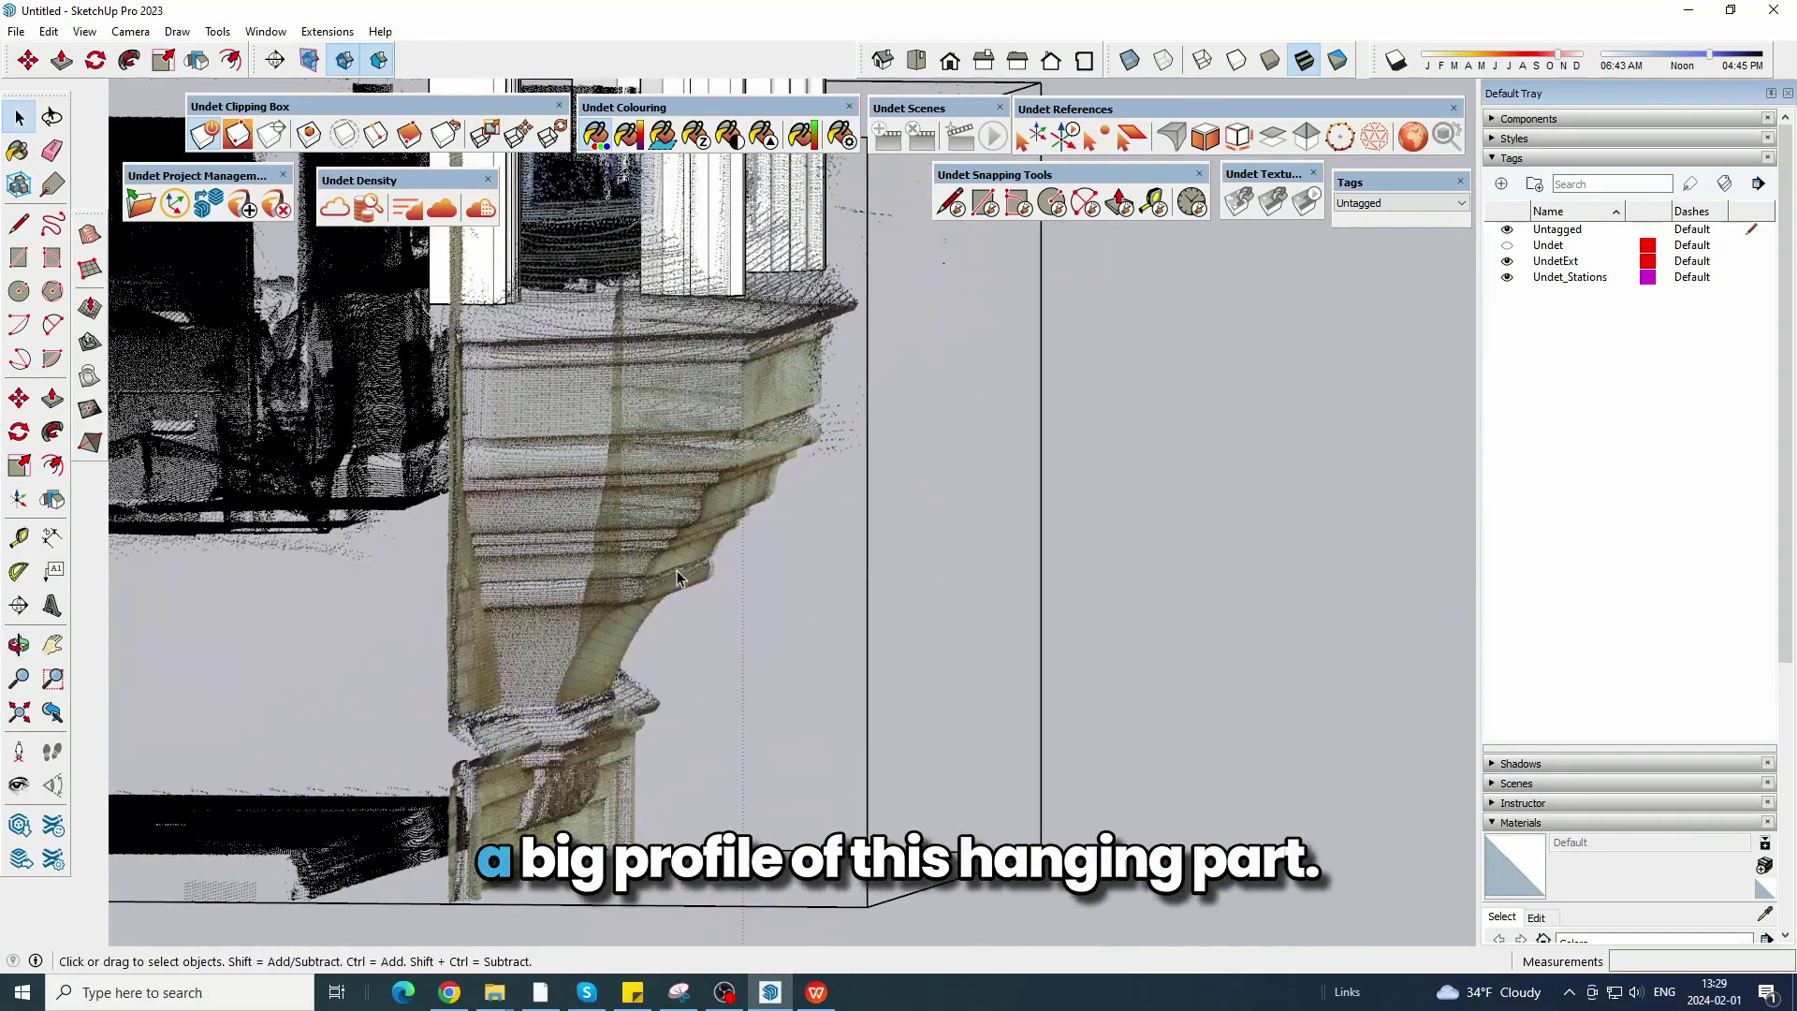
{"action": "middle_click_drag", "start_coordinate": [948, 410], "coordinate": [795, 496]}
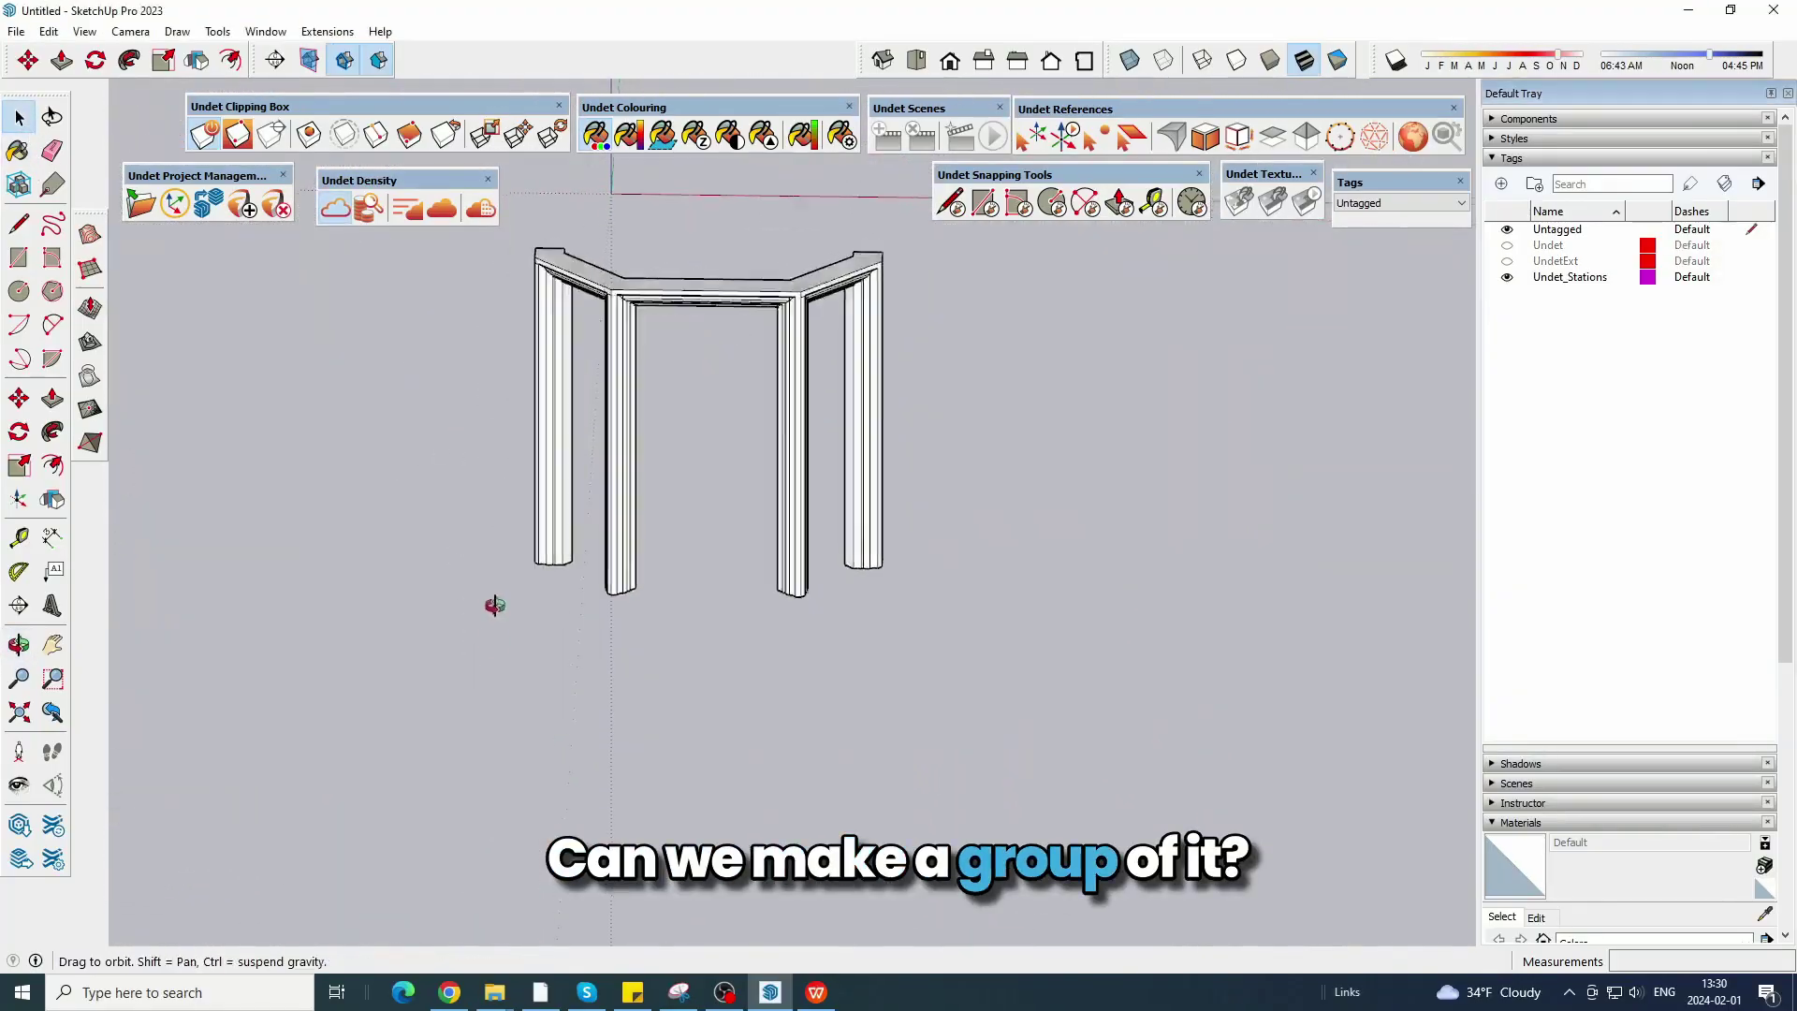
Make the whole bay frame a group and show the point cloud again.
{"action": "middle_click_drag", "start_coordinate": [494, 601], "coordinate": [580, 644]}
{"action": "key", "text": "ctrl+a"}
{"action": "left_click", "coordinate": [287, 232]}
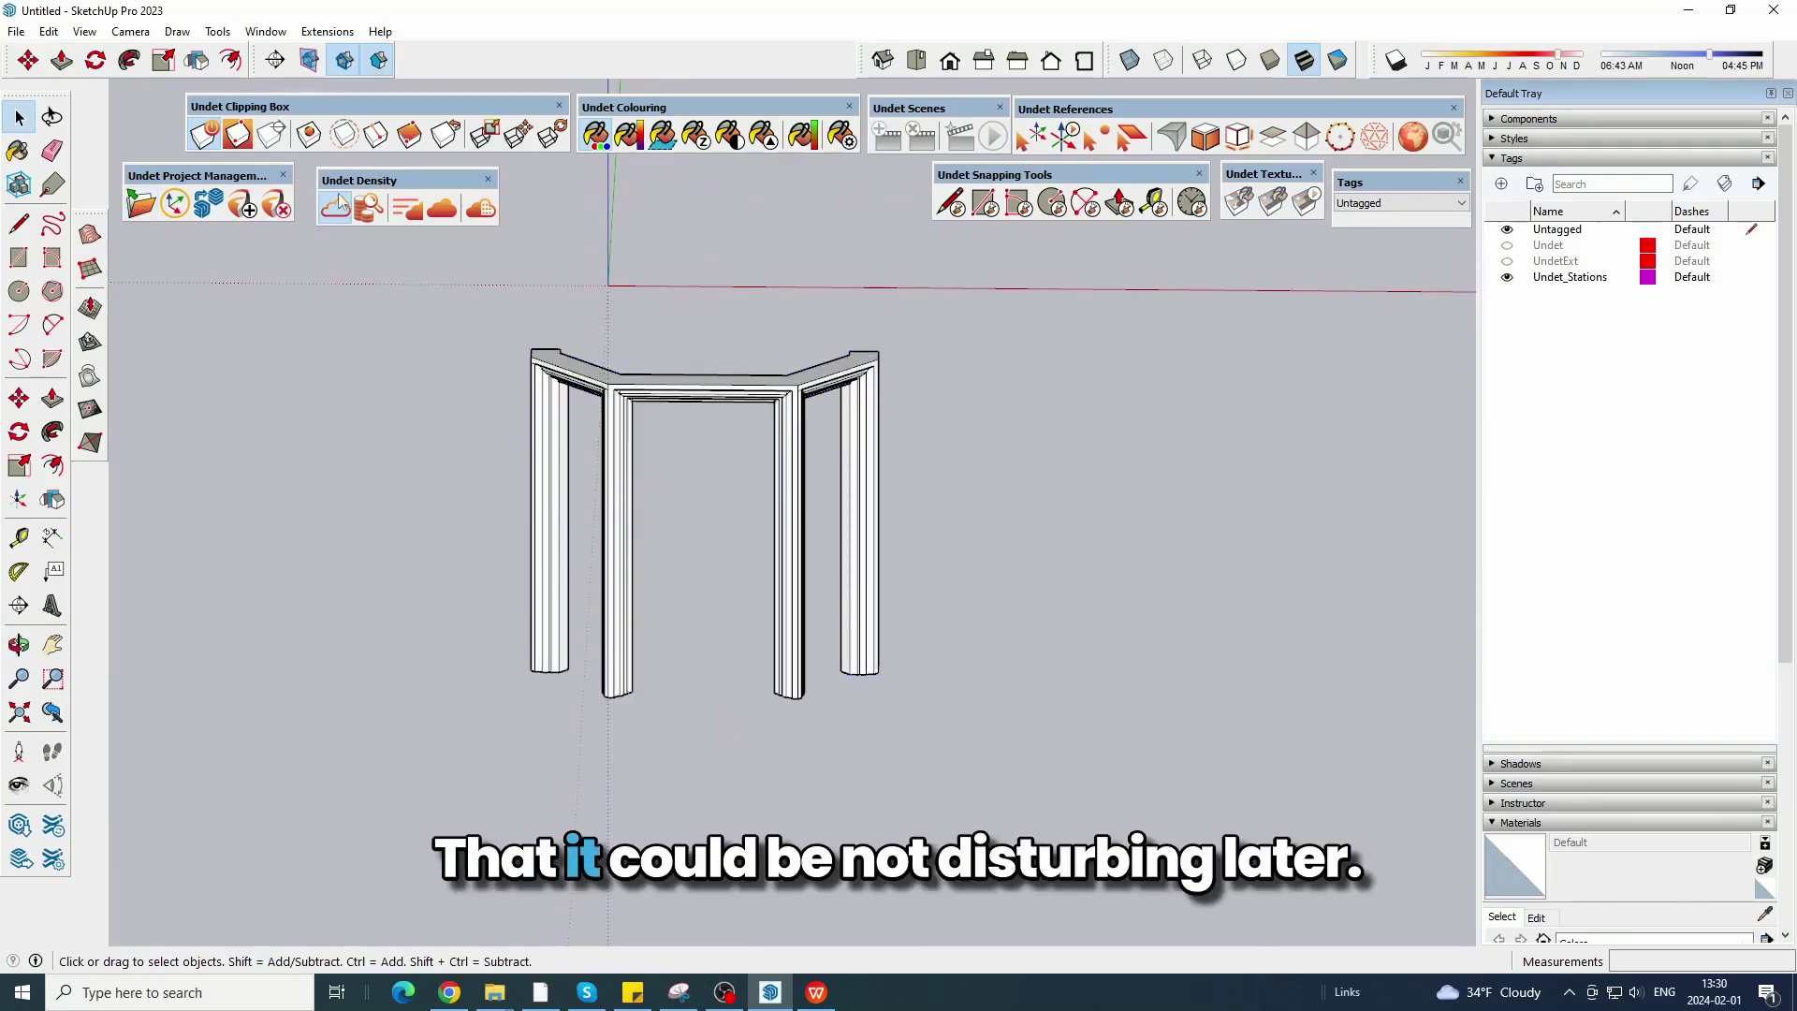
{"action": "left_click", "coordinate": [337, 213]}
{"action": "scroll", "coordinate": [594, 730], "scroll_direction": "up", "scroll_amount": 7}
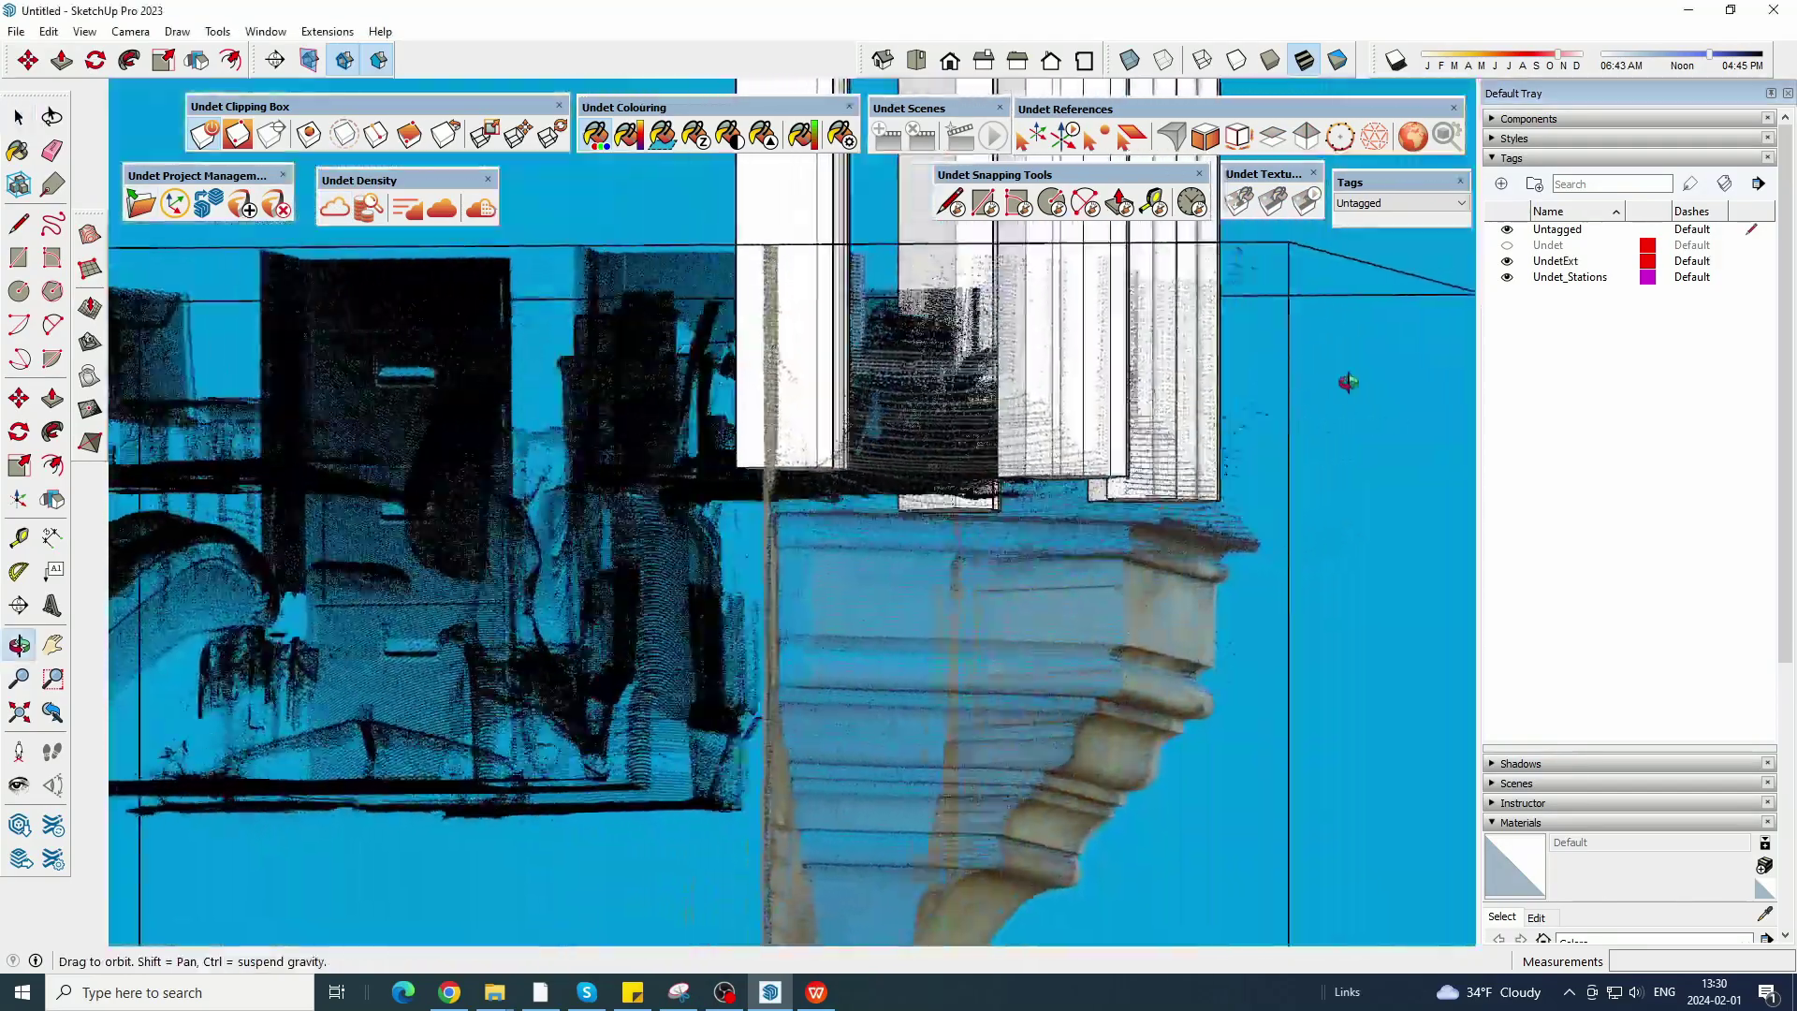
Draw a connected line path through the outer bottom corners of the jambs and mullions around the bay.
{"action": "left_click", "coordinate": [422, 594]}
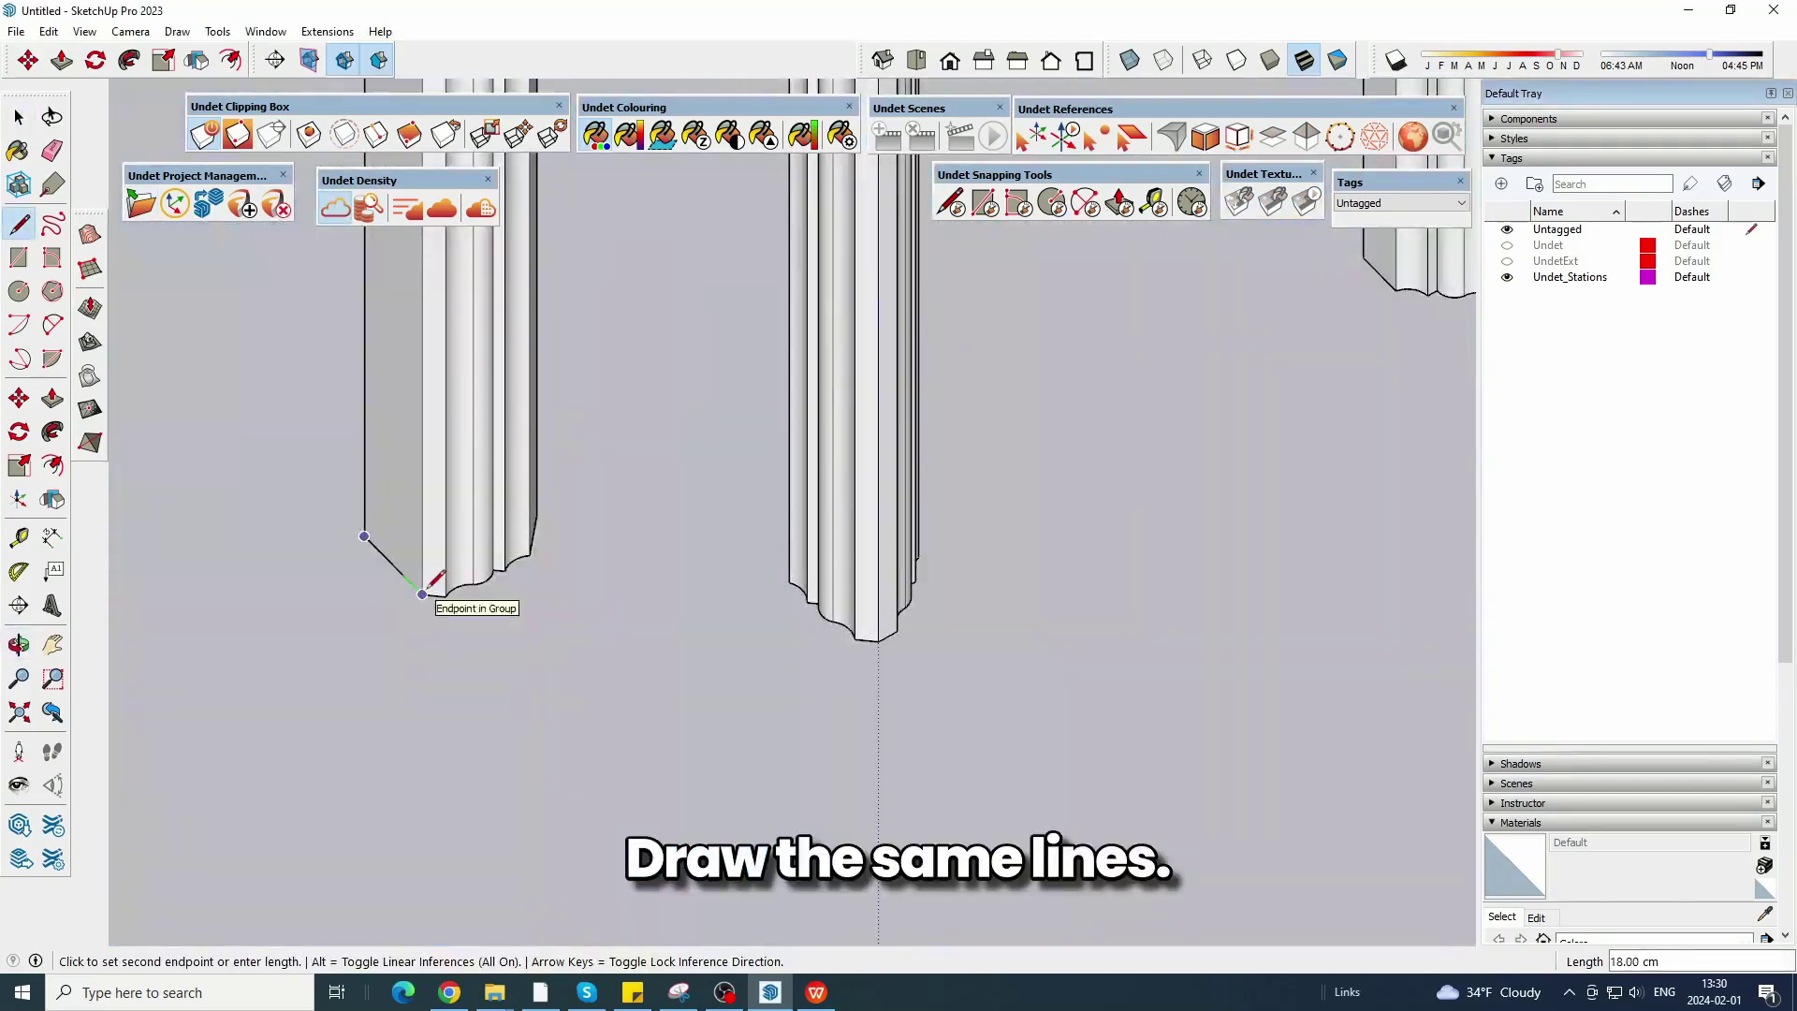
{"action": "scroll", "coordinate": [877, 641], "scroll_direction": "down", "scroll_amount": 3}
{"action": "middle_click_drag", "start_coordinate": [1235, 654], "coordinate": [936, 617]}
{"action": "scroll", "coordinate": [921, 632], "scroll_direction": "up", "scroll_amount": 3}
{"action": "left_click", "coordinate": [920, 632]}
{"action": "scroll", "coordinate": [1002, 559], "scroll_direction": "down", "scroll_amount": 3}
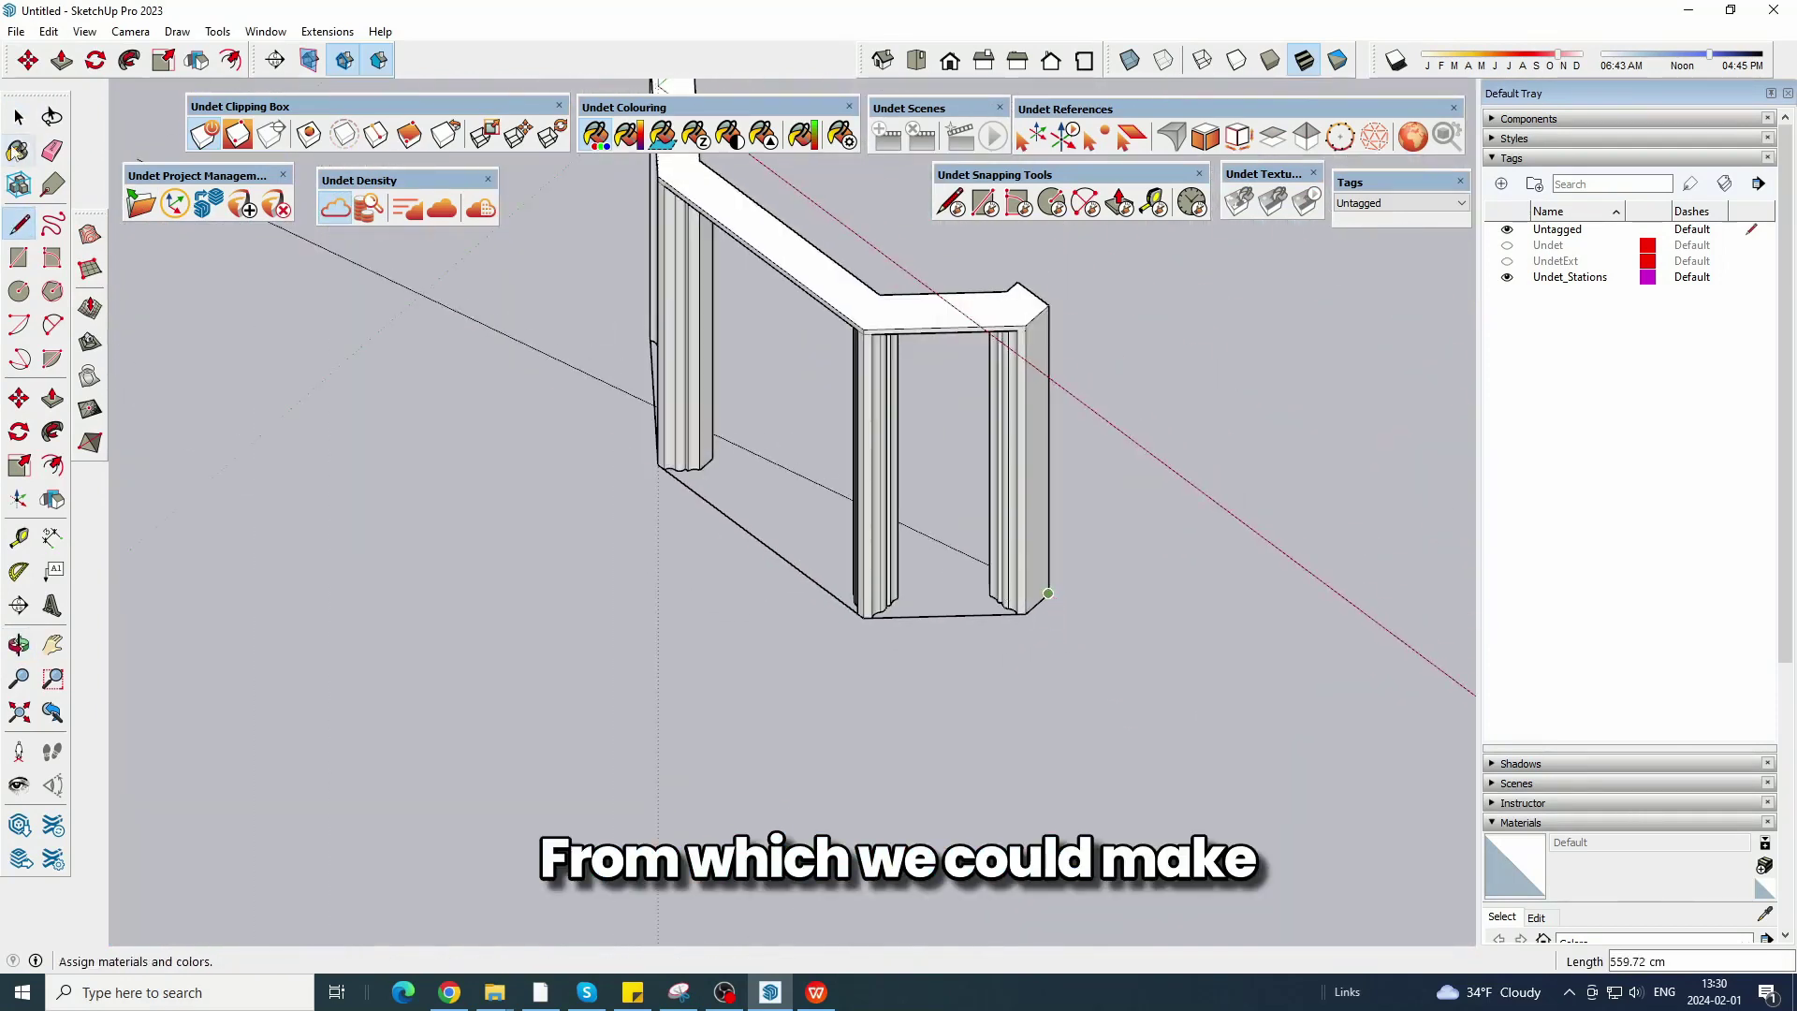
{"action": "key", "text": "space"}
Narrow the clipping box from both sides to a thin vertical slice through the hanging part below the window.
{"action": "scroll", "coordinate": [432, 562], "scroll_direction": "up", "scroll_amount": 5}
{"action": "middle_click_drag", "start_coordinate": [438, 679], "coordinate": [882, 589]}
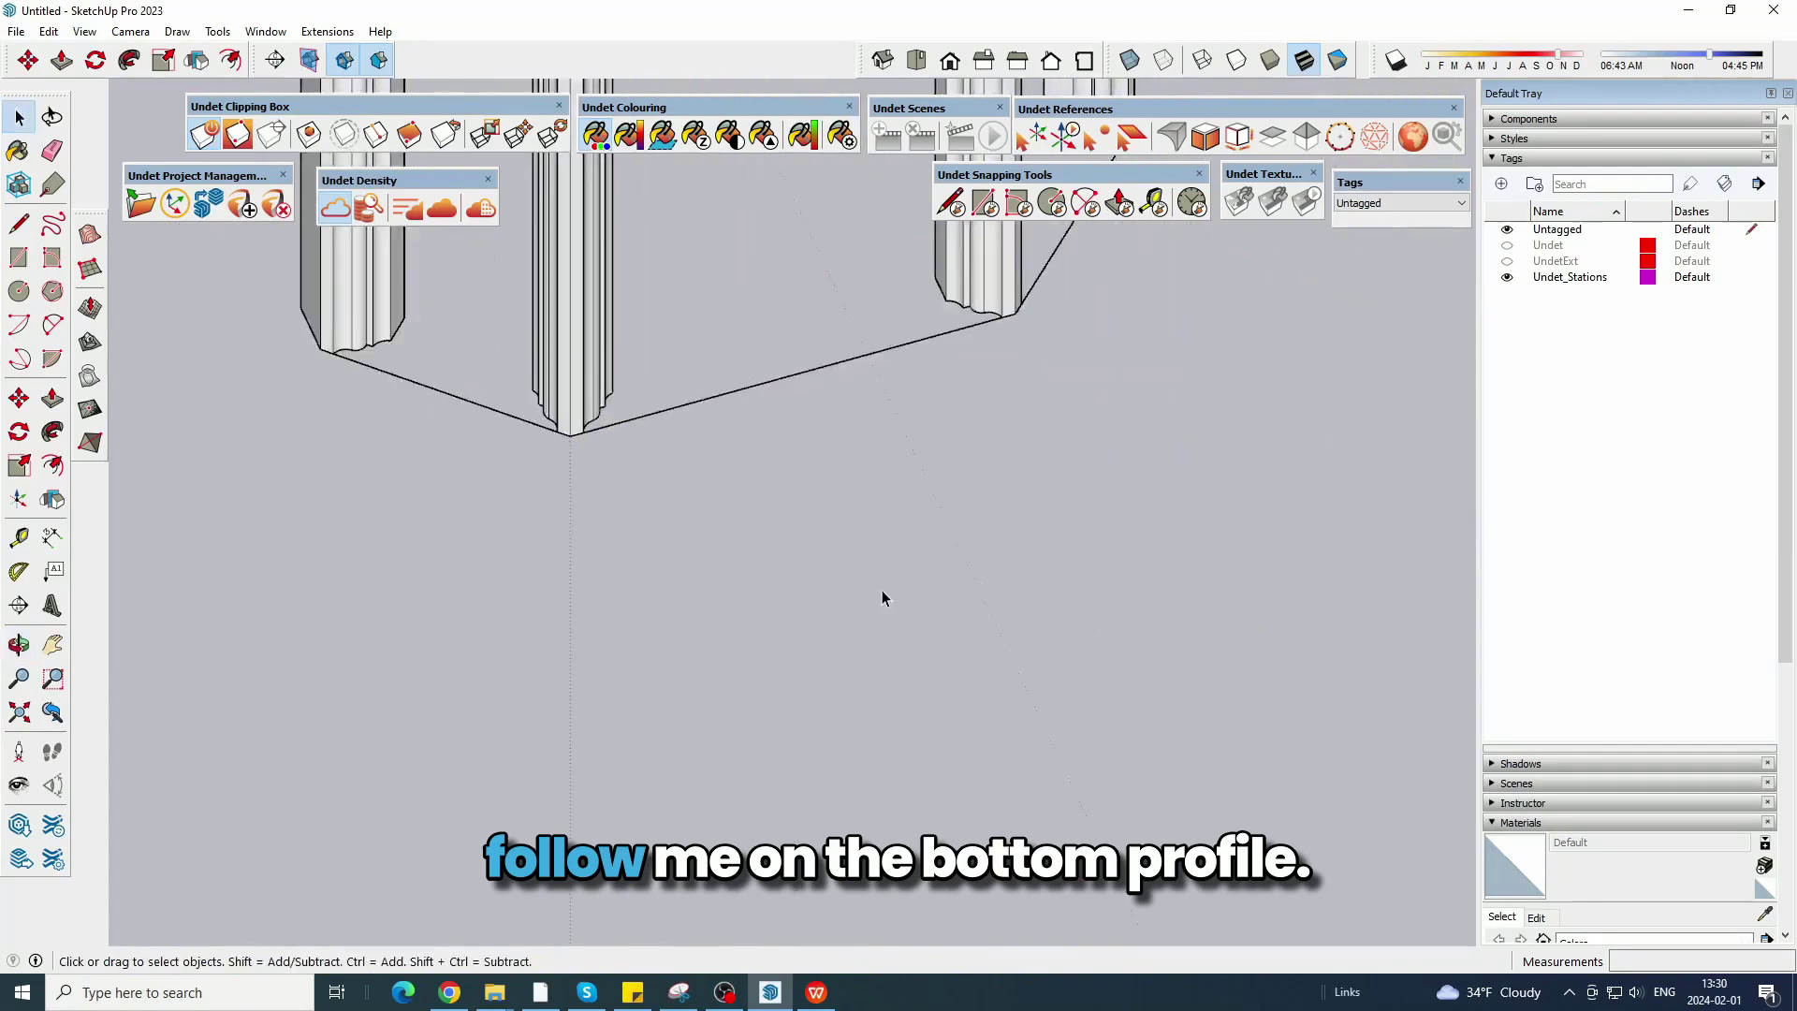
{"action": "scroll", "coordinate": [777, 644], "scroll_direction": "down", "scroll_amount": 3}
{"action": "middle_click_drag", "start_coordinate": [777, 643], "coordinate": [945, 524]}
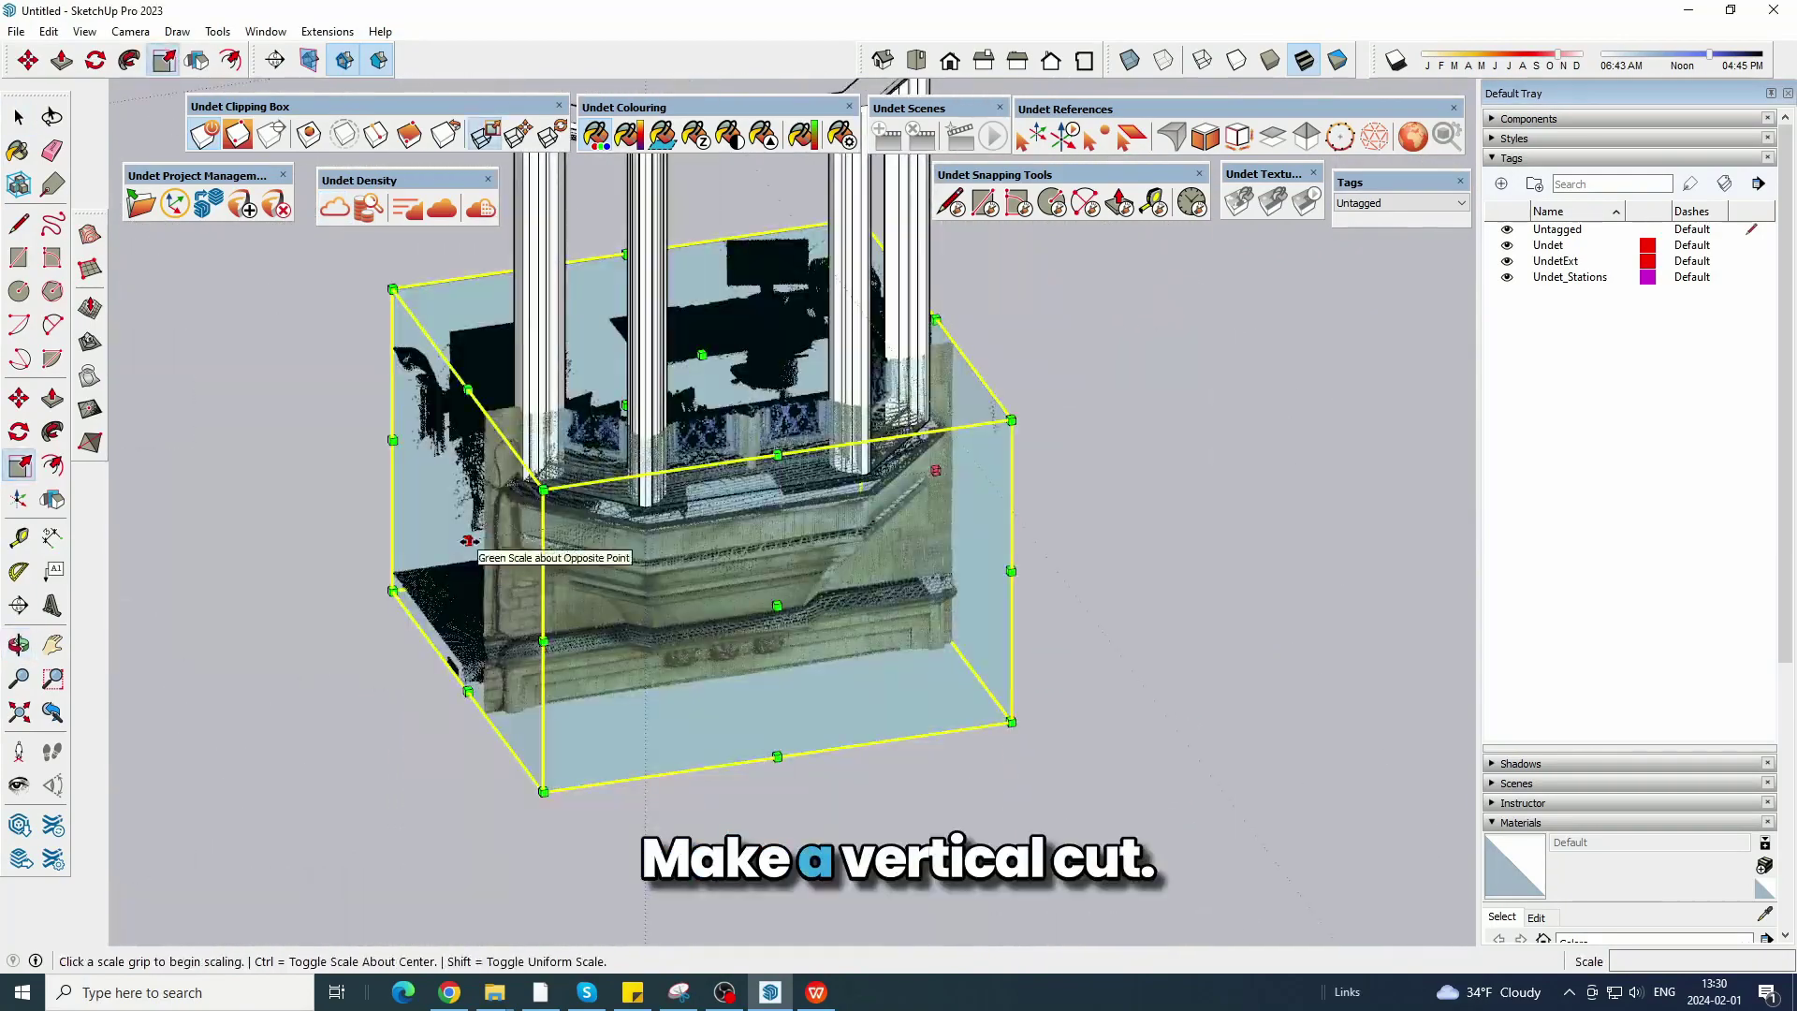
{"action": "left_click_drag", "start_coordinate": [468, 541], "coordinate": [880, 479]}
{"action": "scroll", "coordinate": [800, 524], "scroll_direction": "up", "scroll_amount": 3}
{"action": "scroll", "coordinate": [799, 520], "scroll_direction": "up", "scroll_amount": 2}
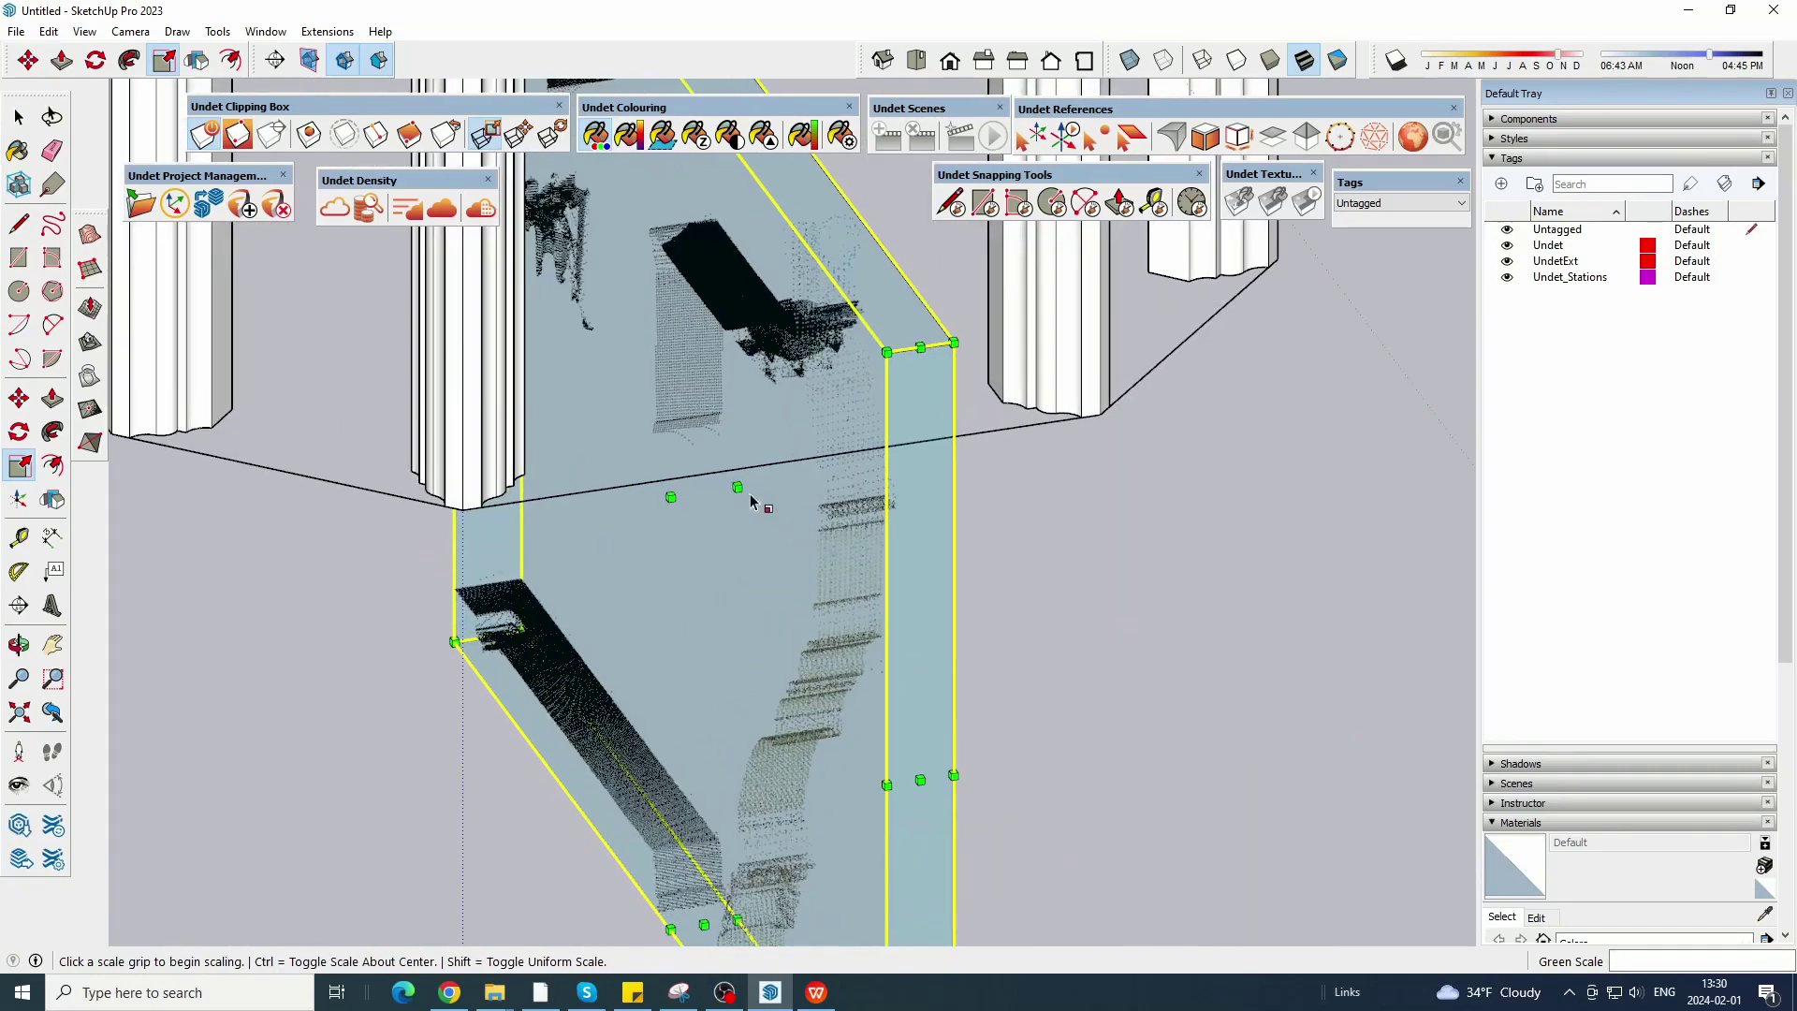
{"action": "left_click_drag", "start_coordinate": [739, 484], "coordinate": [694, 494]}
{"action": "scroll", "coordinate": [694, 494], "scroll_direction": "down", "scroll_amount": 2}
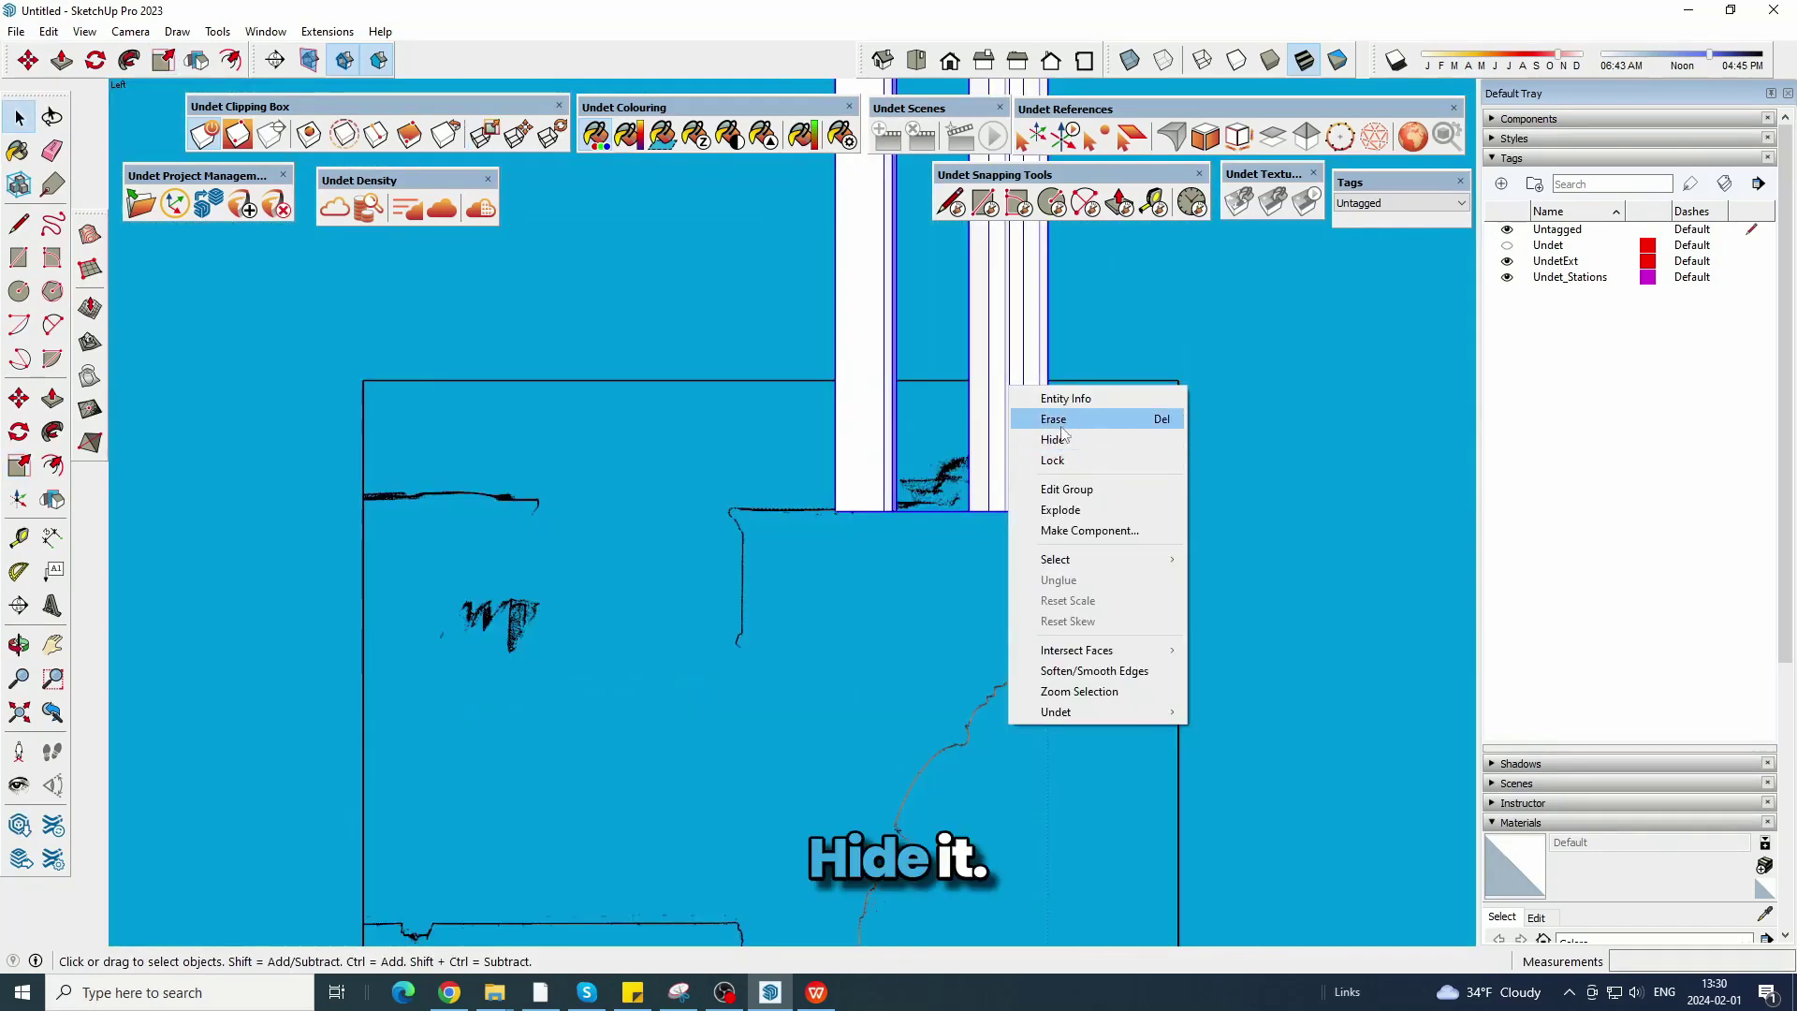
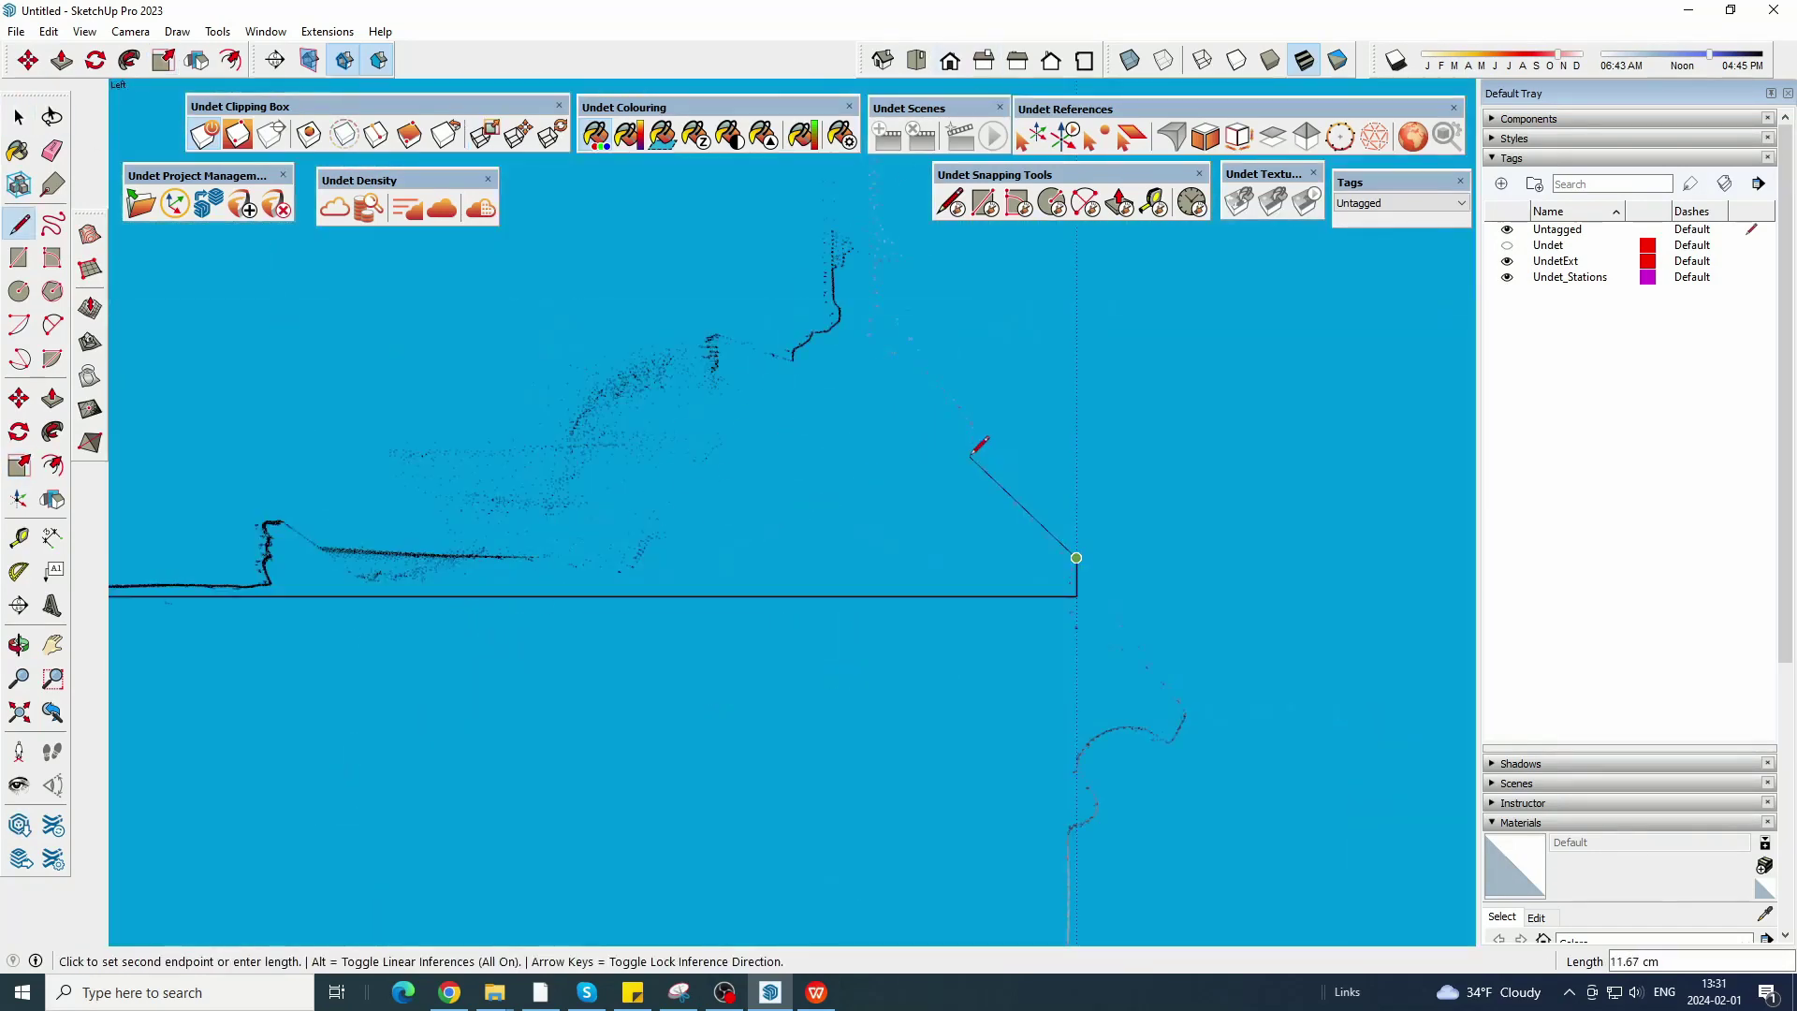
Finish tracing the sill's stepped upper outline, run its top line back to the wall and draw a long vertical line down from there.
{"action": "left_click", "coordinate": [905, 358]}
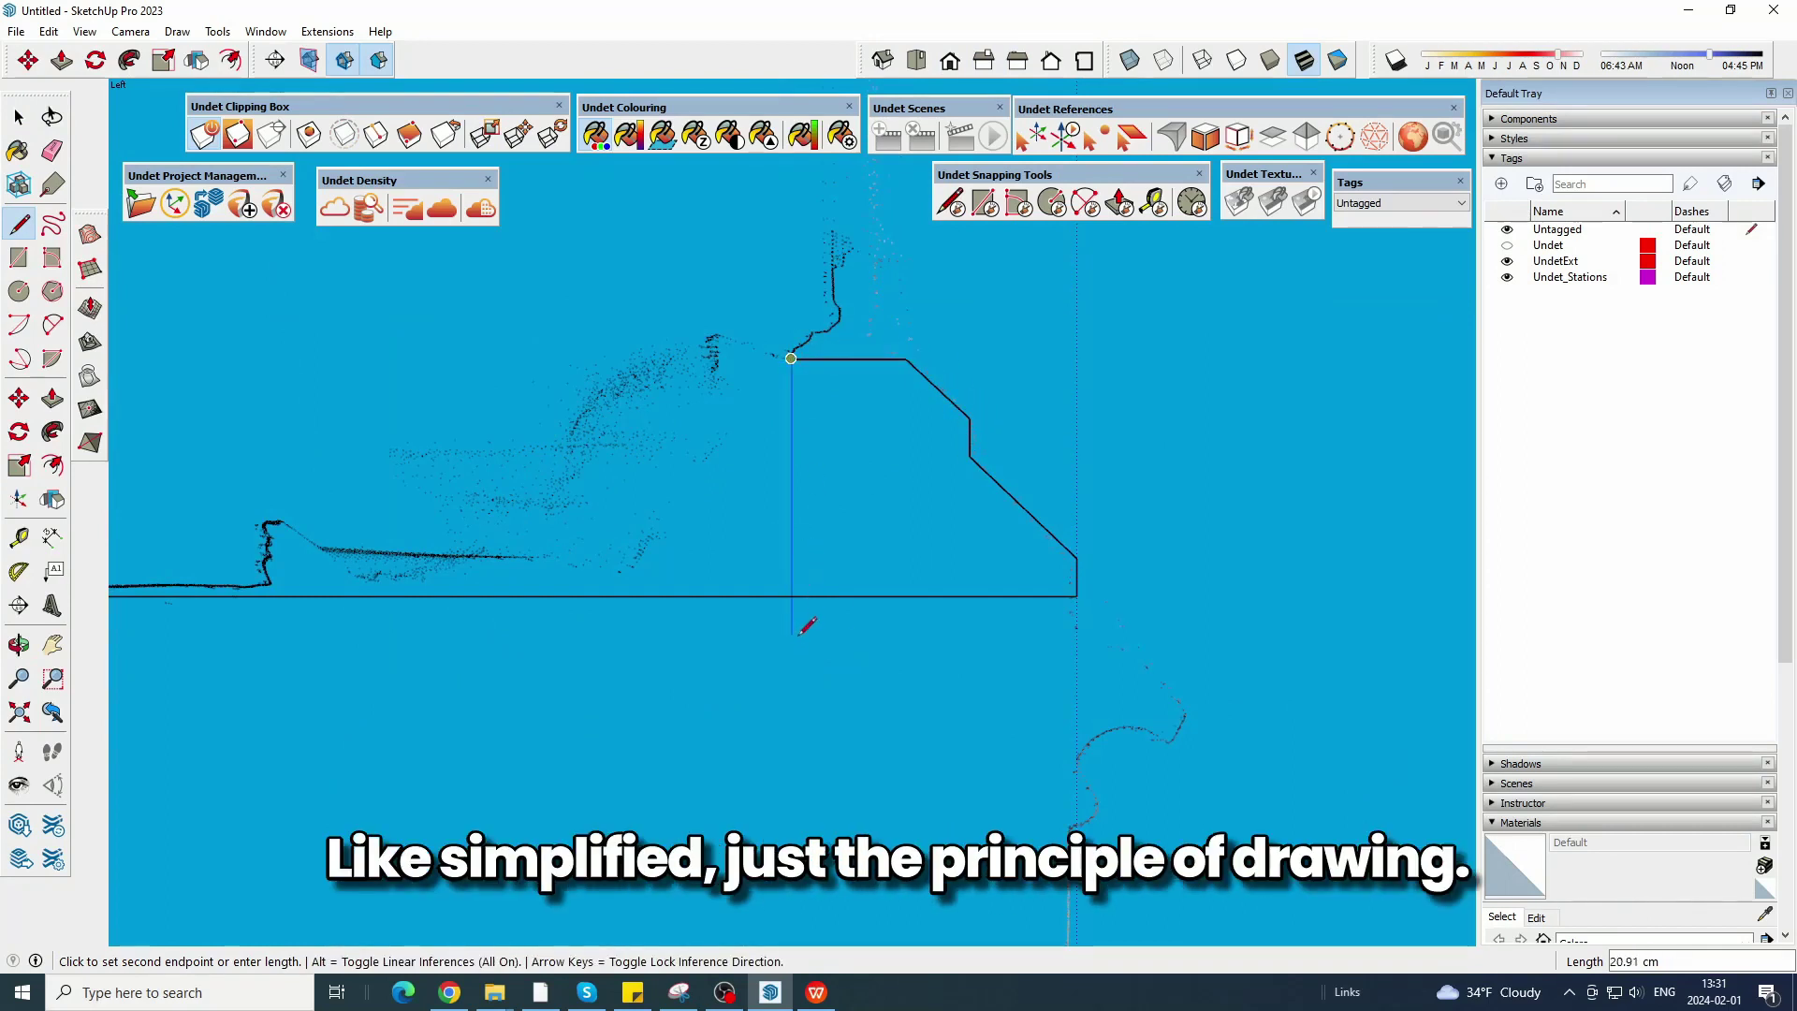
{"action": "scroll", "coordinate": [802, 655], "scroll_direction": "down", "scroll_amount": 5}
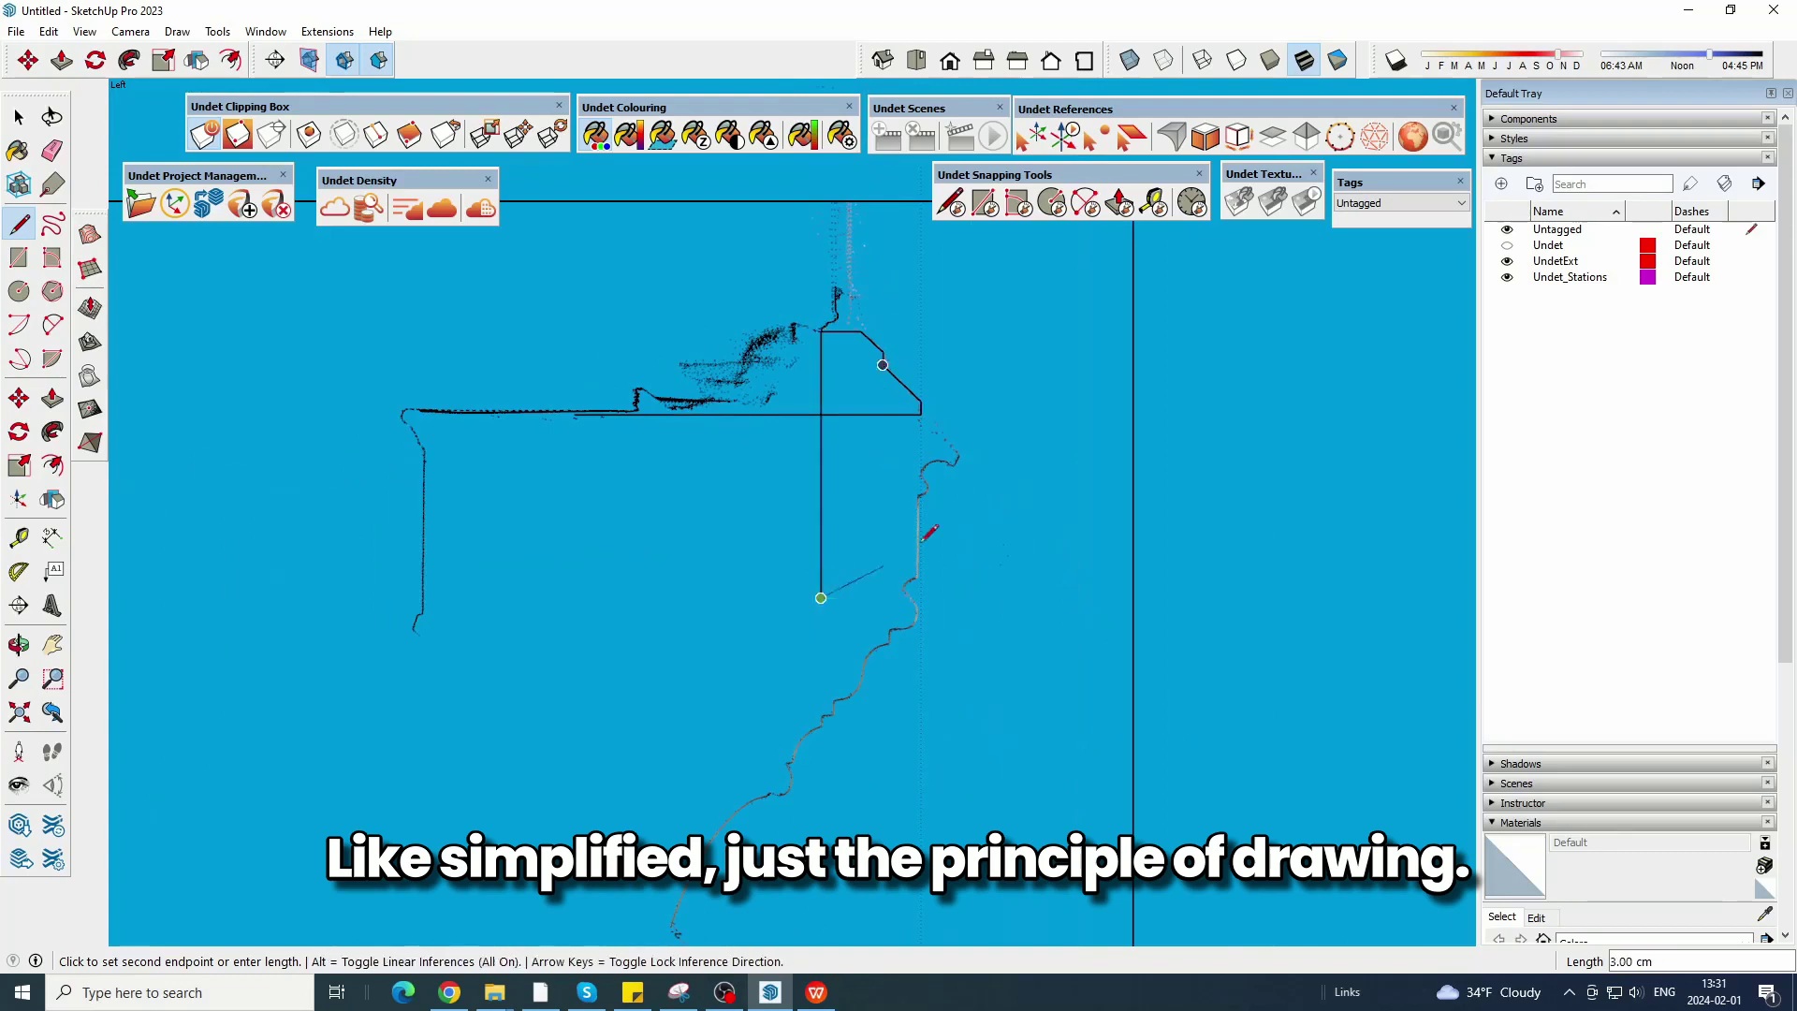
{"action": "scroll", "coordinate": [928, 533], "scroll_direction": "up", "scroll_amount": 4}
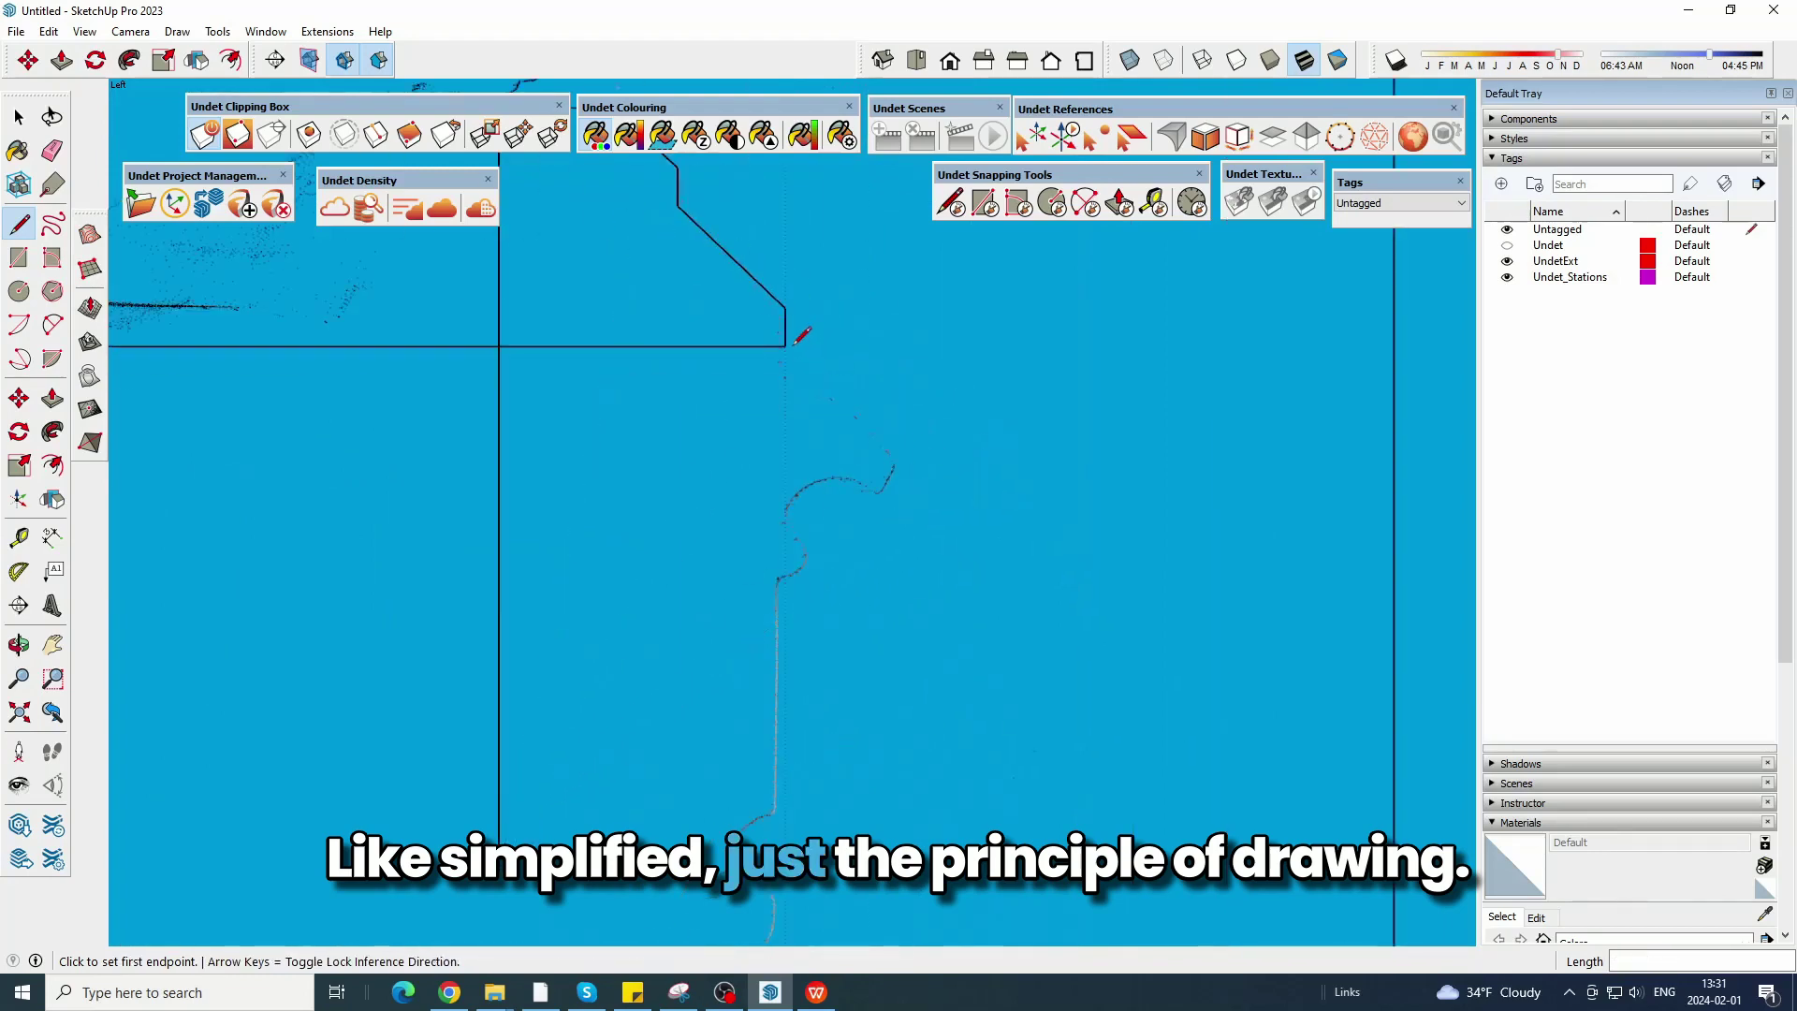
Trace the drip edge under the sill with straight lines, a large concave arc and a convex arc about 4.2 cm across with a 1.86 cm bulge.
{"action": "middle_click_drag", "start_coordinate": [825, 412], "coordinate": [889, 328]}
{"action": "left_click", "coordinate": [1017, 61]}
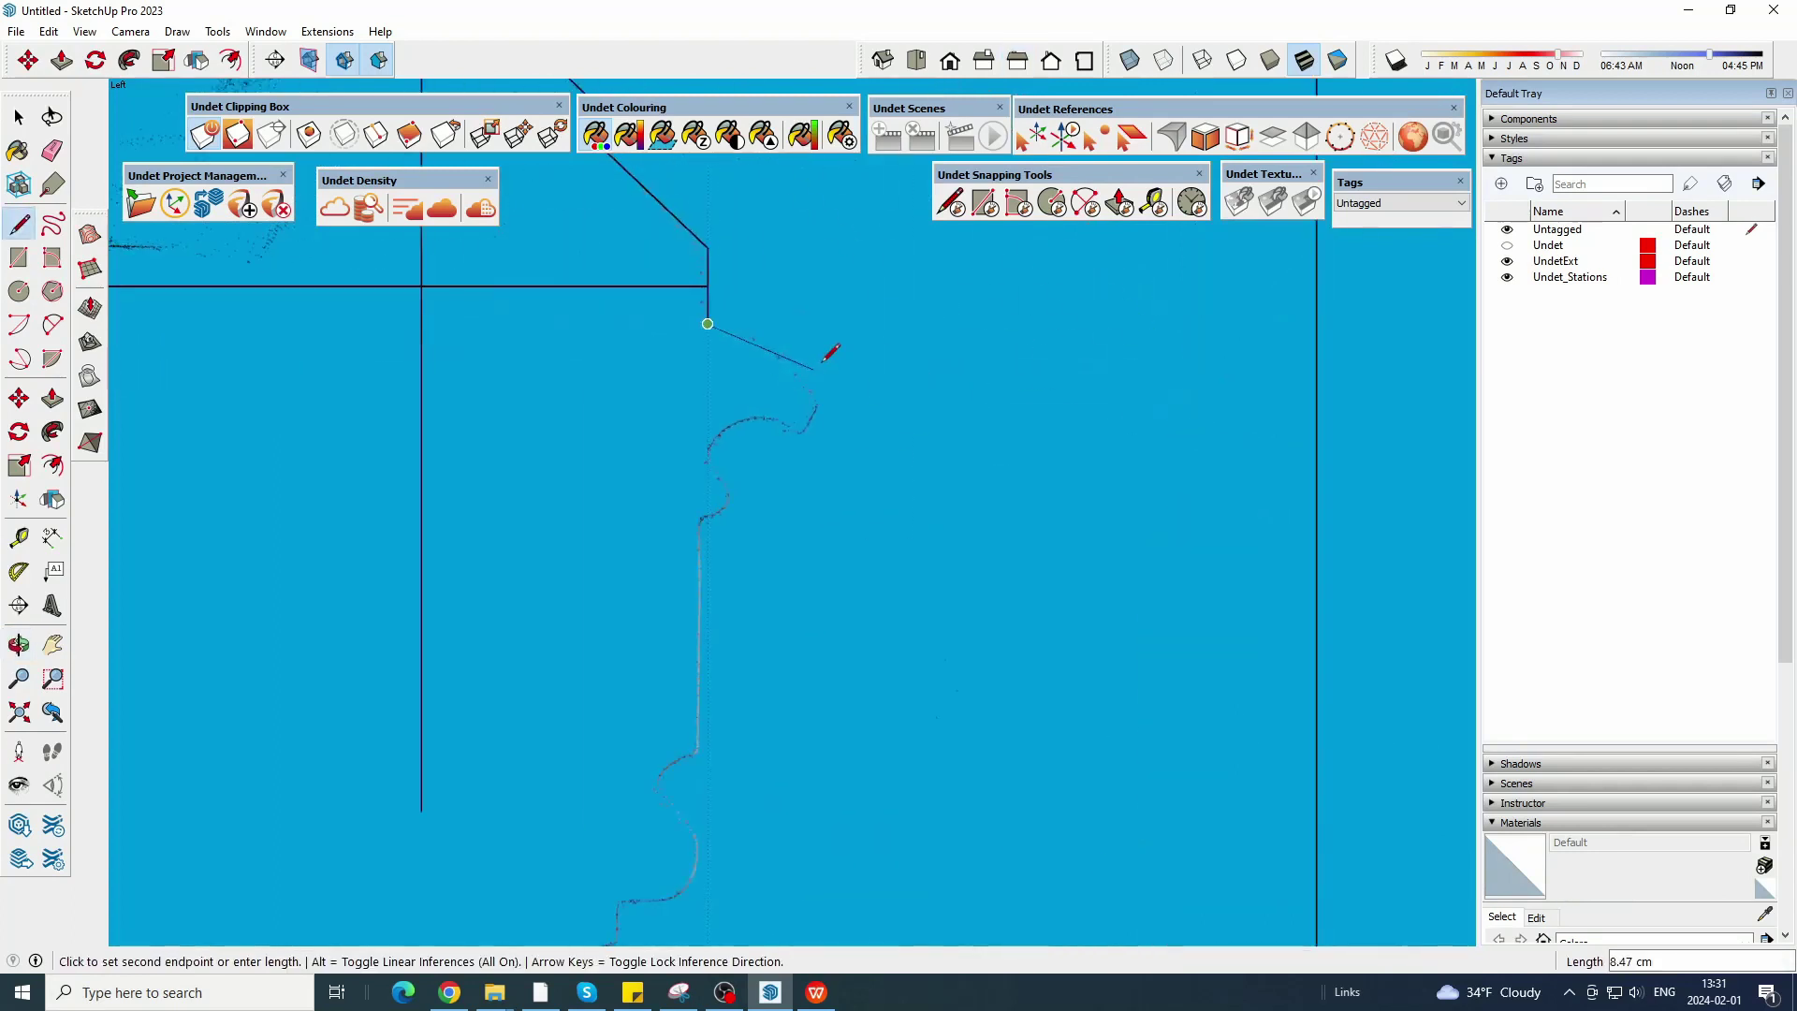
{"action": "left_click", "coordinate": [52, 325]}
{"action": "left_click", "coordinate": [775, 472]}
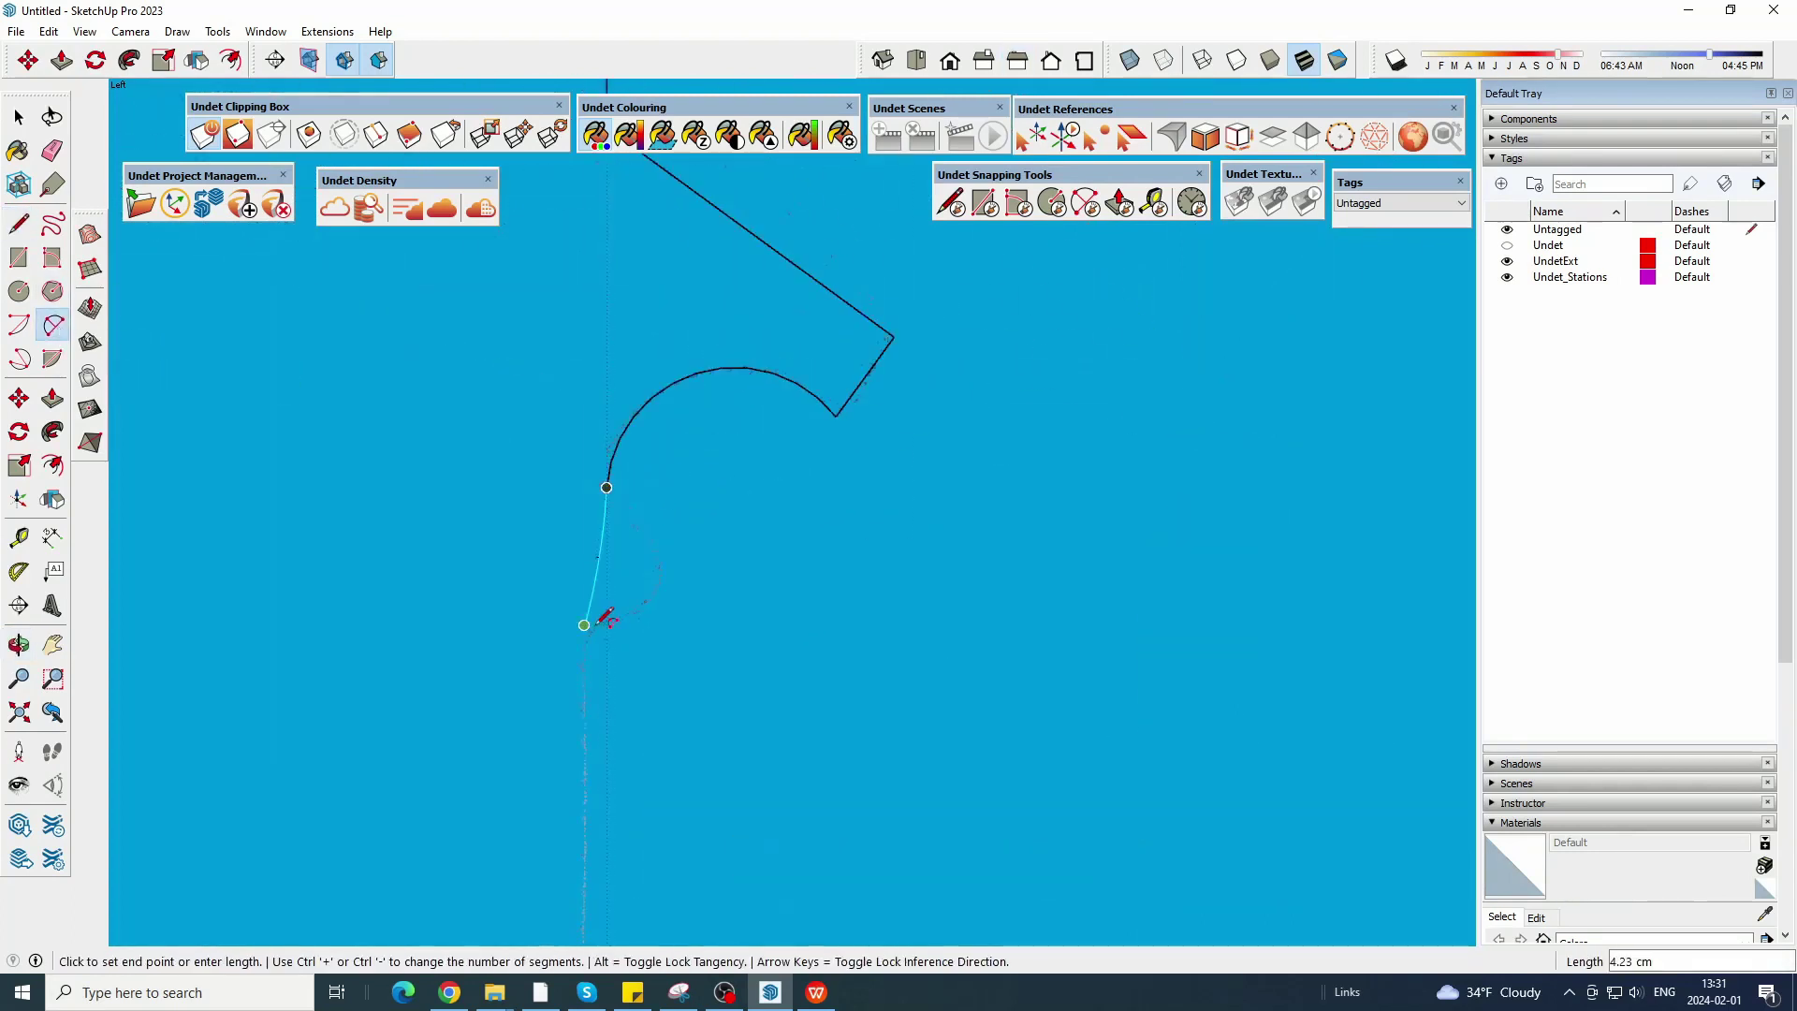
{"action": "left_click", "coordinate": [588, 625]}
{"action": "left_click", "coordinate": [659, 562]}
{"action": "scroll", "coordinate": [734, 407], "scroll_direction": "down", "scroll_amount": 3}
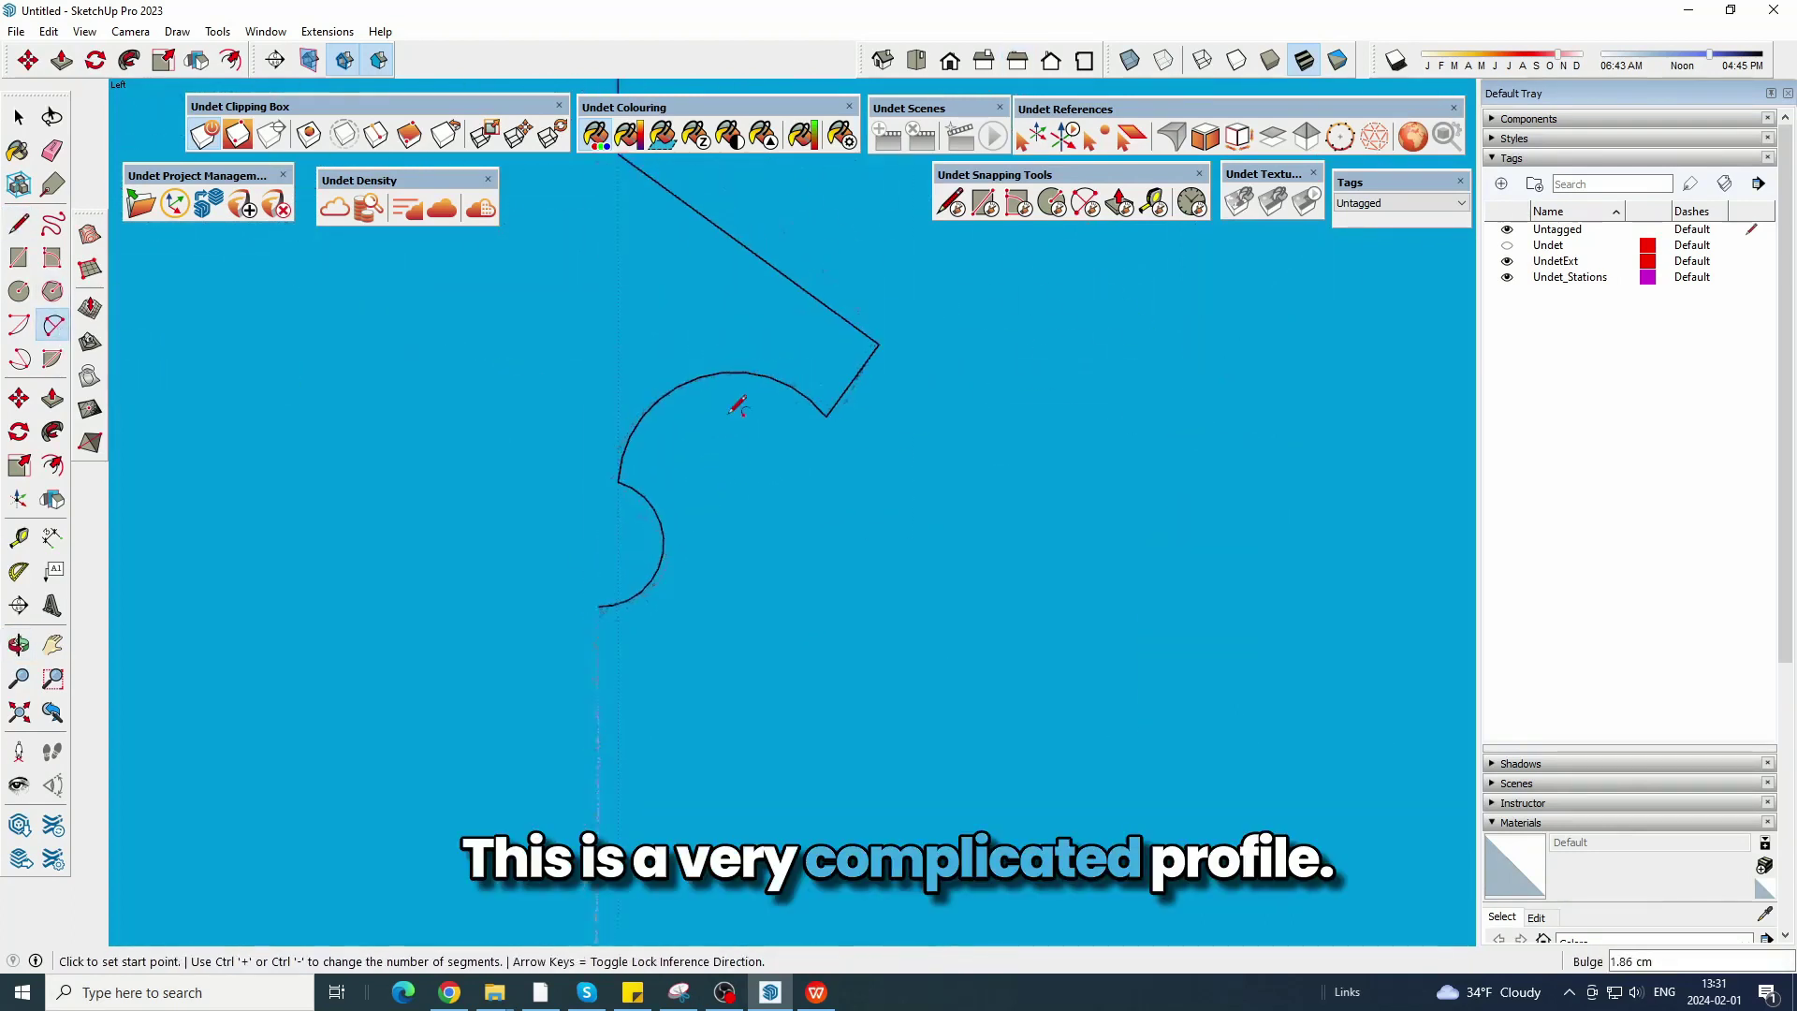
Draw a straight vertical line along the flat face from the end of the small convex arc down to the next moulding.
{"action": "left_click", "coordinate": [21, 230]}
{"action": "left_click", "coordinate": [649, 531]}
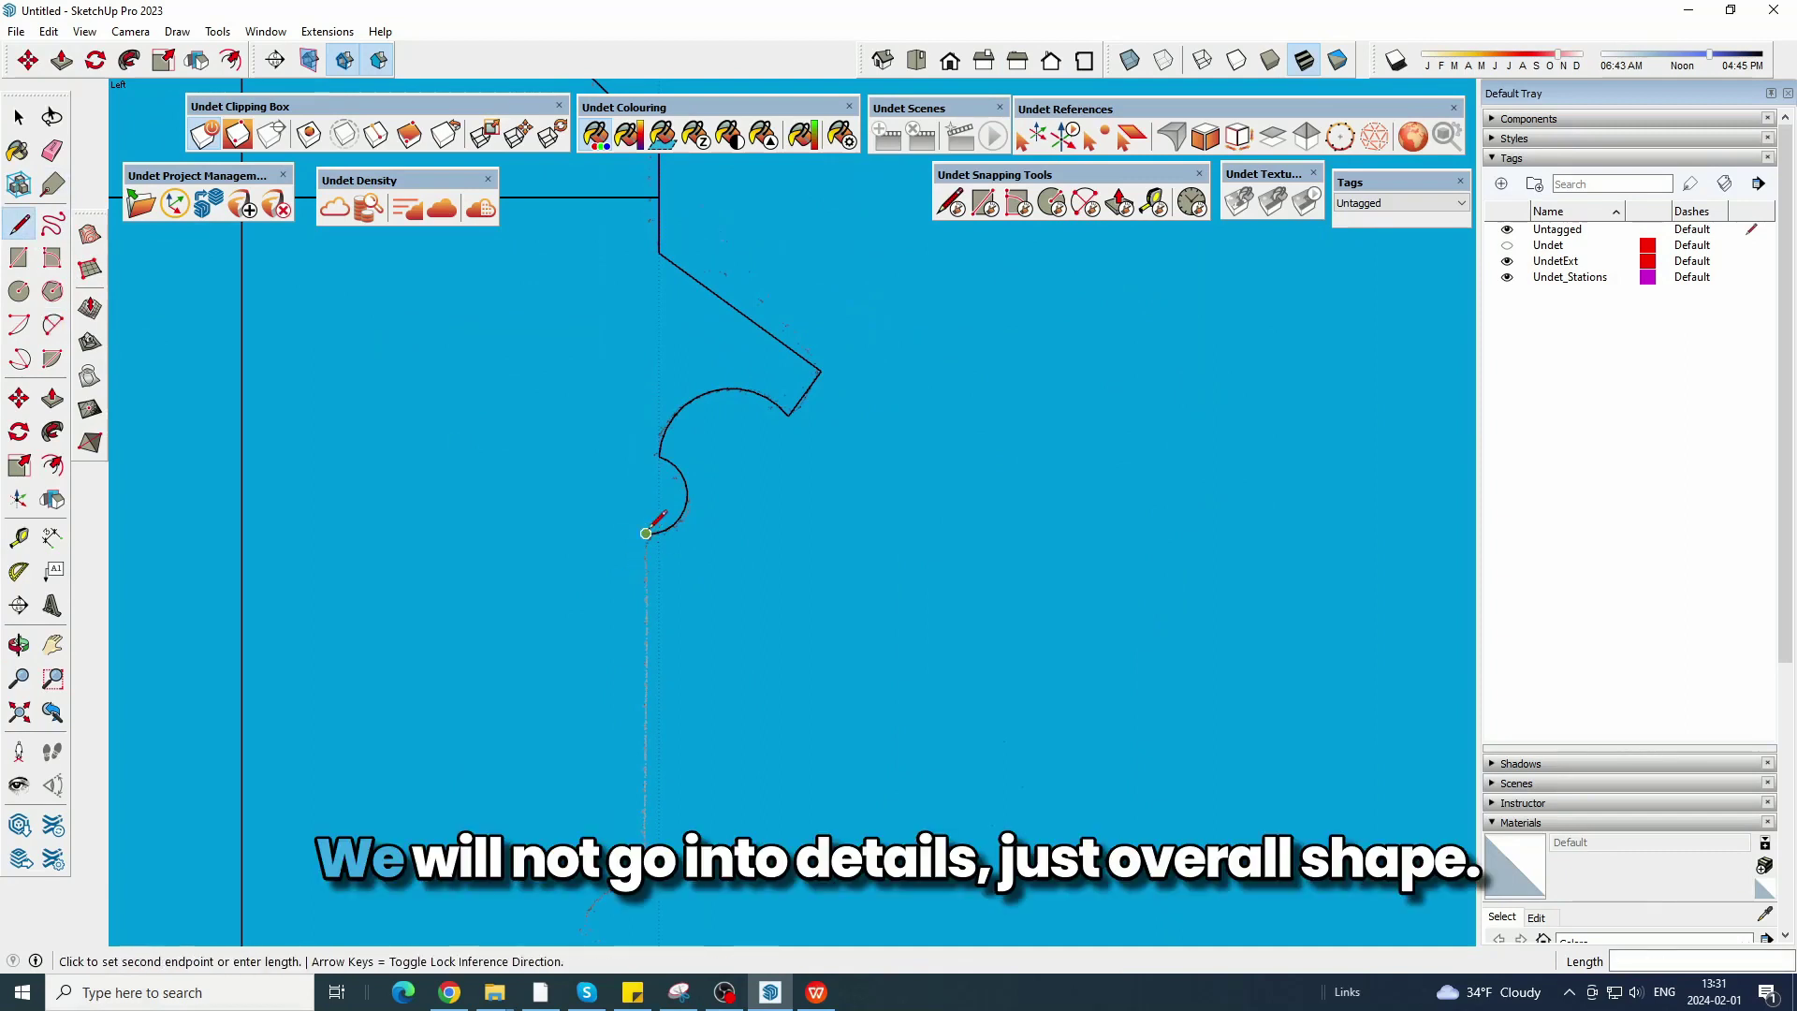
{"action": "scroll", "coordinate": [637, 655], "scroll_direction": "up", "scroll_amount": 3}
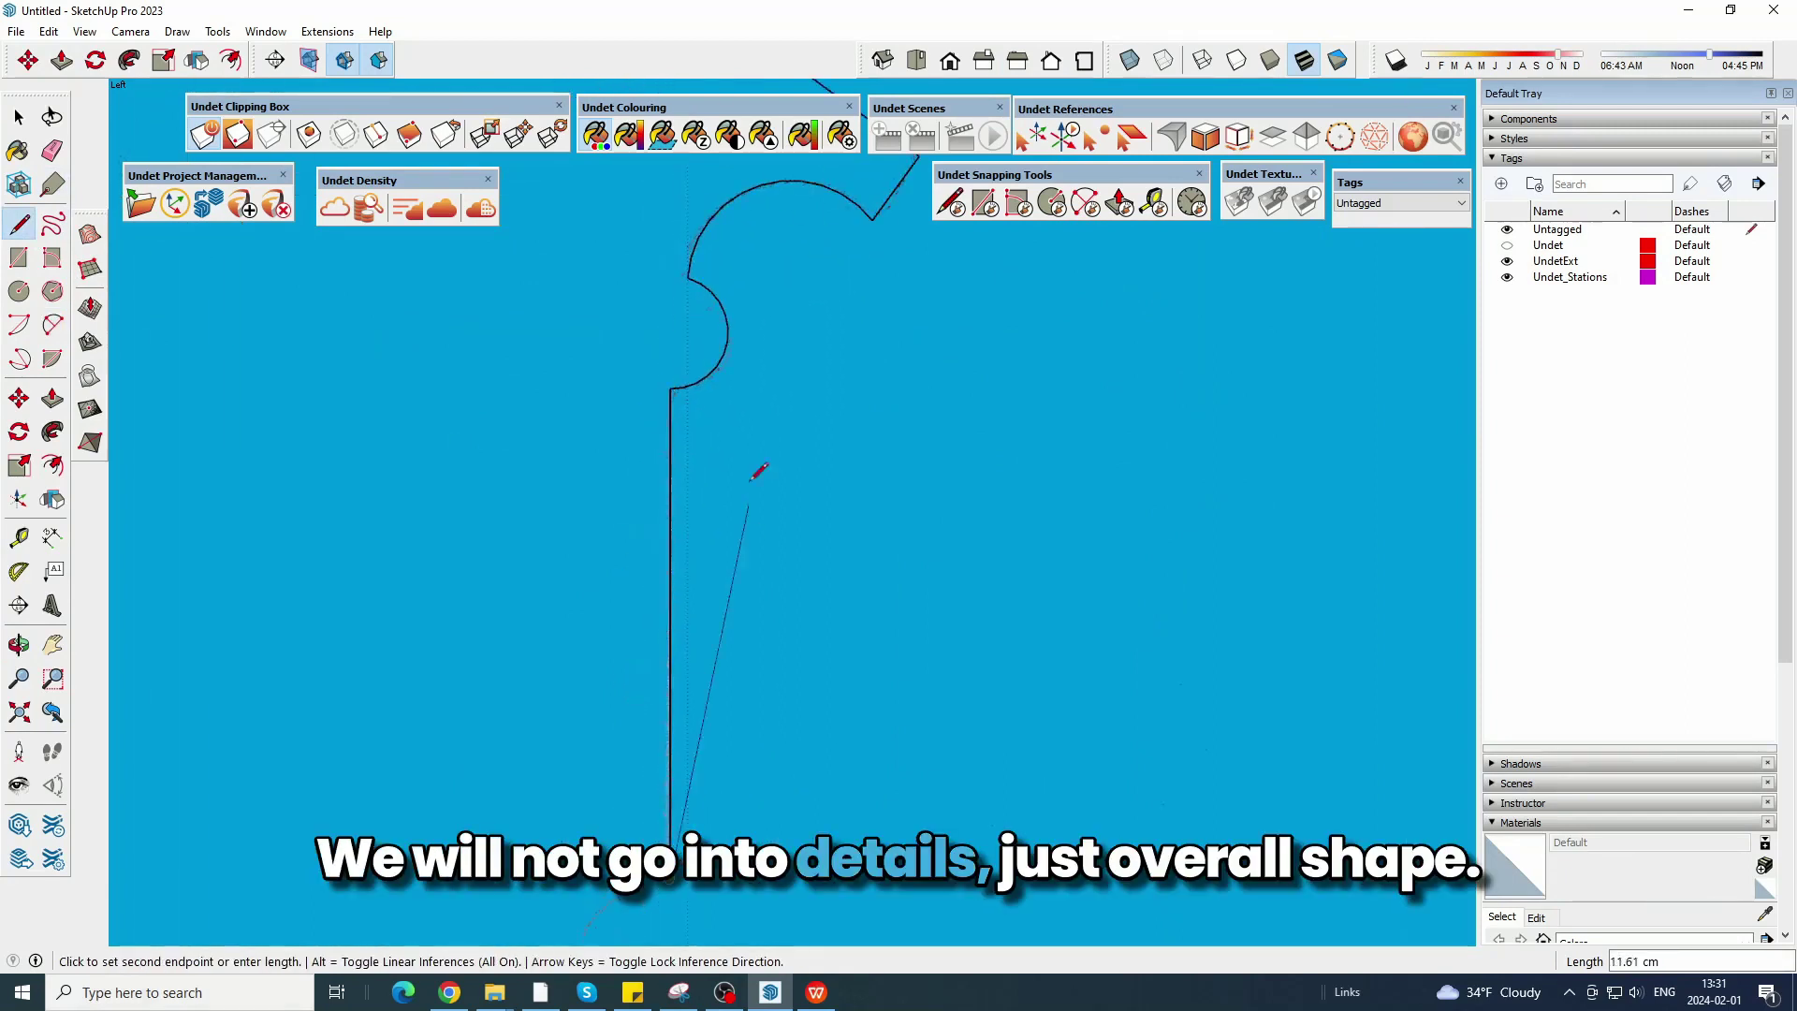
{"action": "scroll", "coordinate": [733, 382], "scroll_direction": "down", "scroll_amount": 5}
{"action": "scroll", "coordinate": [685, 647], "scroll_direction": "up", "scroll_amount": 3}
Trace the recess below the flat face with a concave arc, a short vertical line and a short horizontal ledge.
{"action": "left_click", "coordinate": [53, 324]}
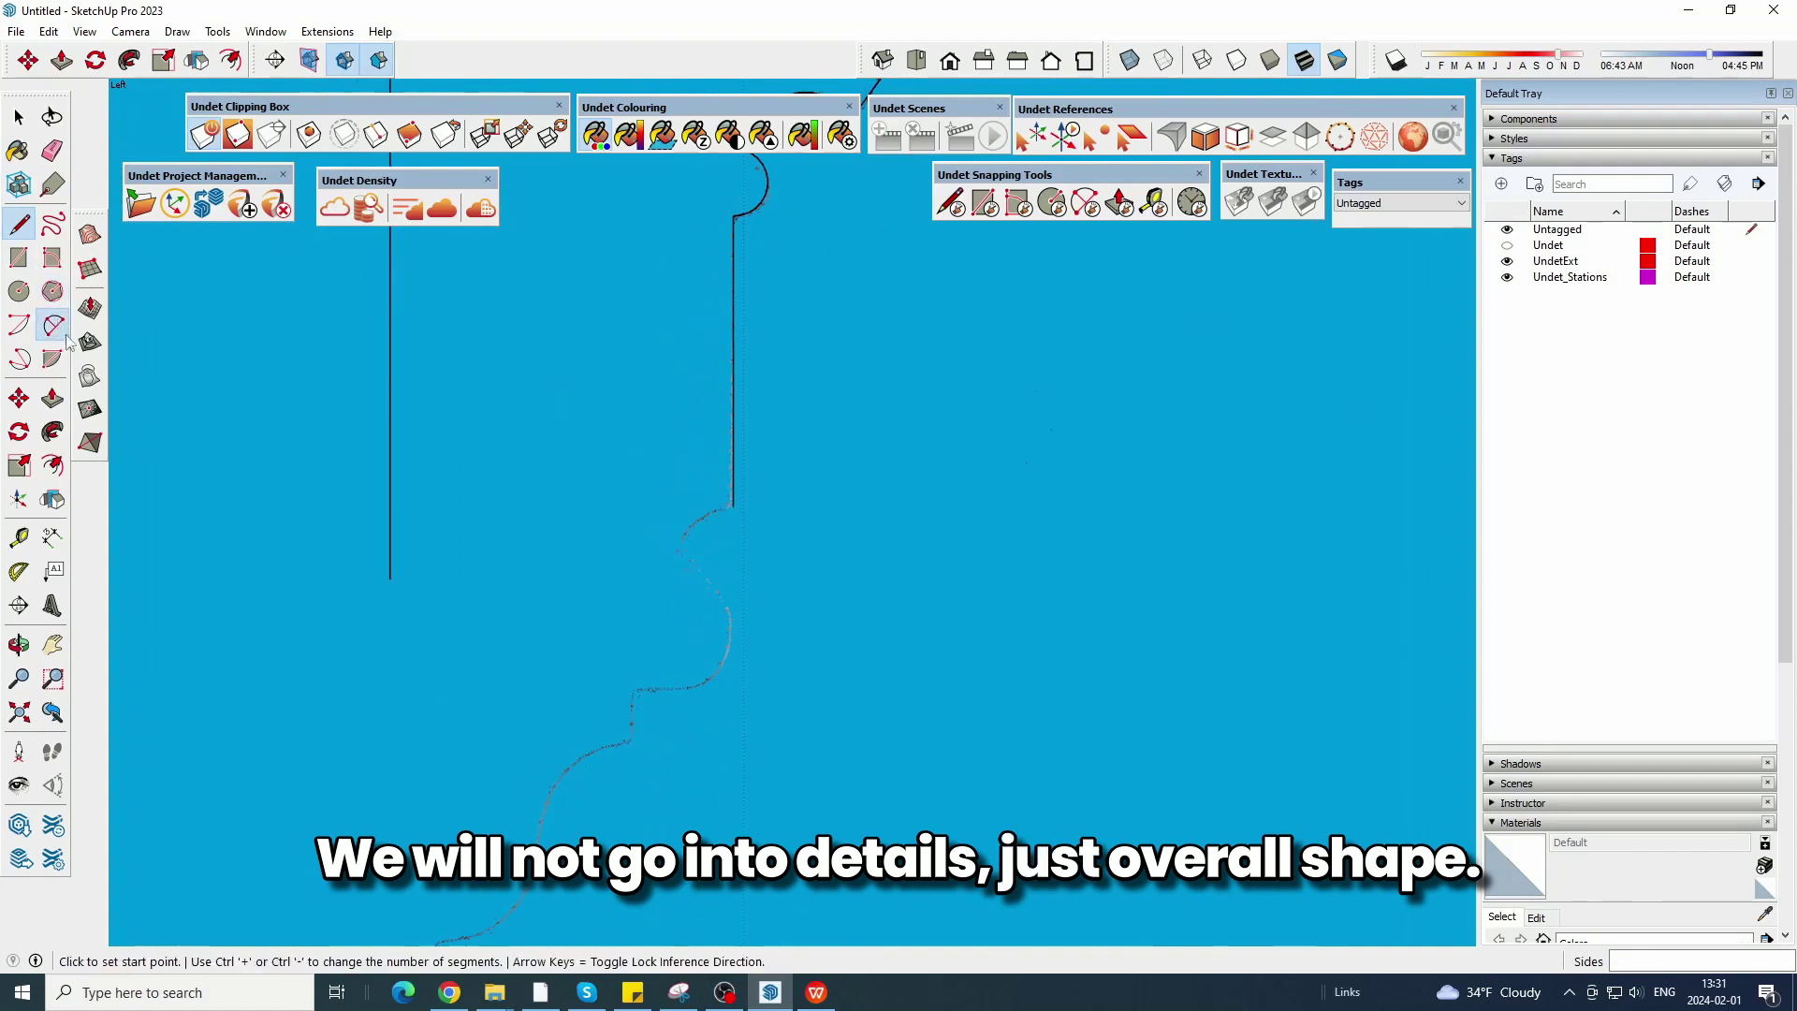
{"action": "scroll", "coordinate": [683, 617], "scroll_direction": "up", "scroll_amount": 3}
{"action": "left_click", "coordinate": [733, 505]}
{"action": "scroll", "coordinate": [687, 515], "scroll_direction": "up", "scroll_amount": 2}
{"action": "left_click", "coordinate": [687, 566]}
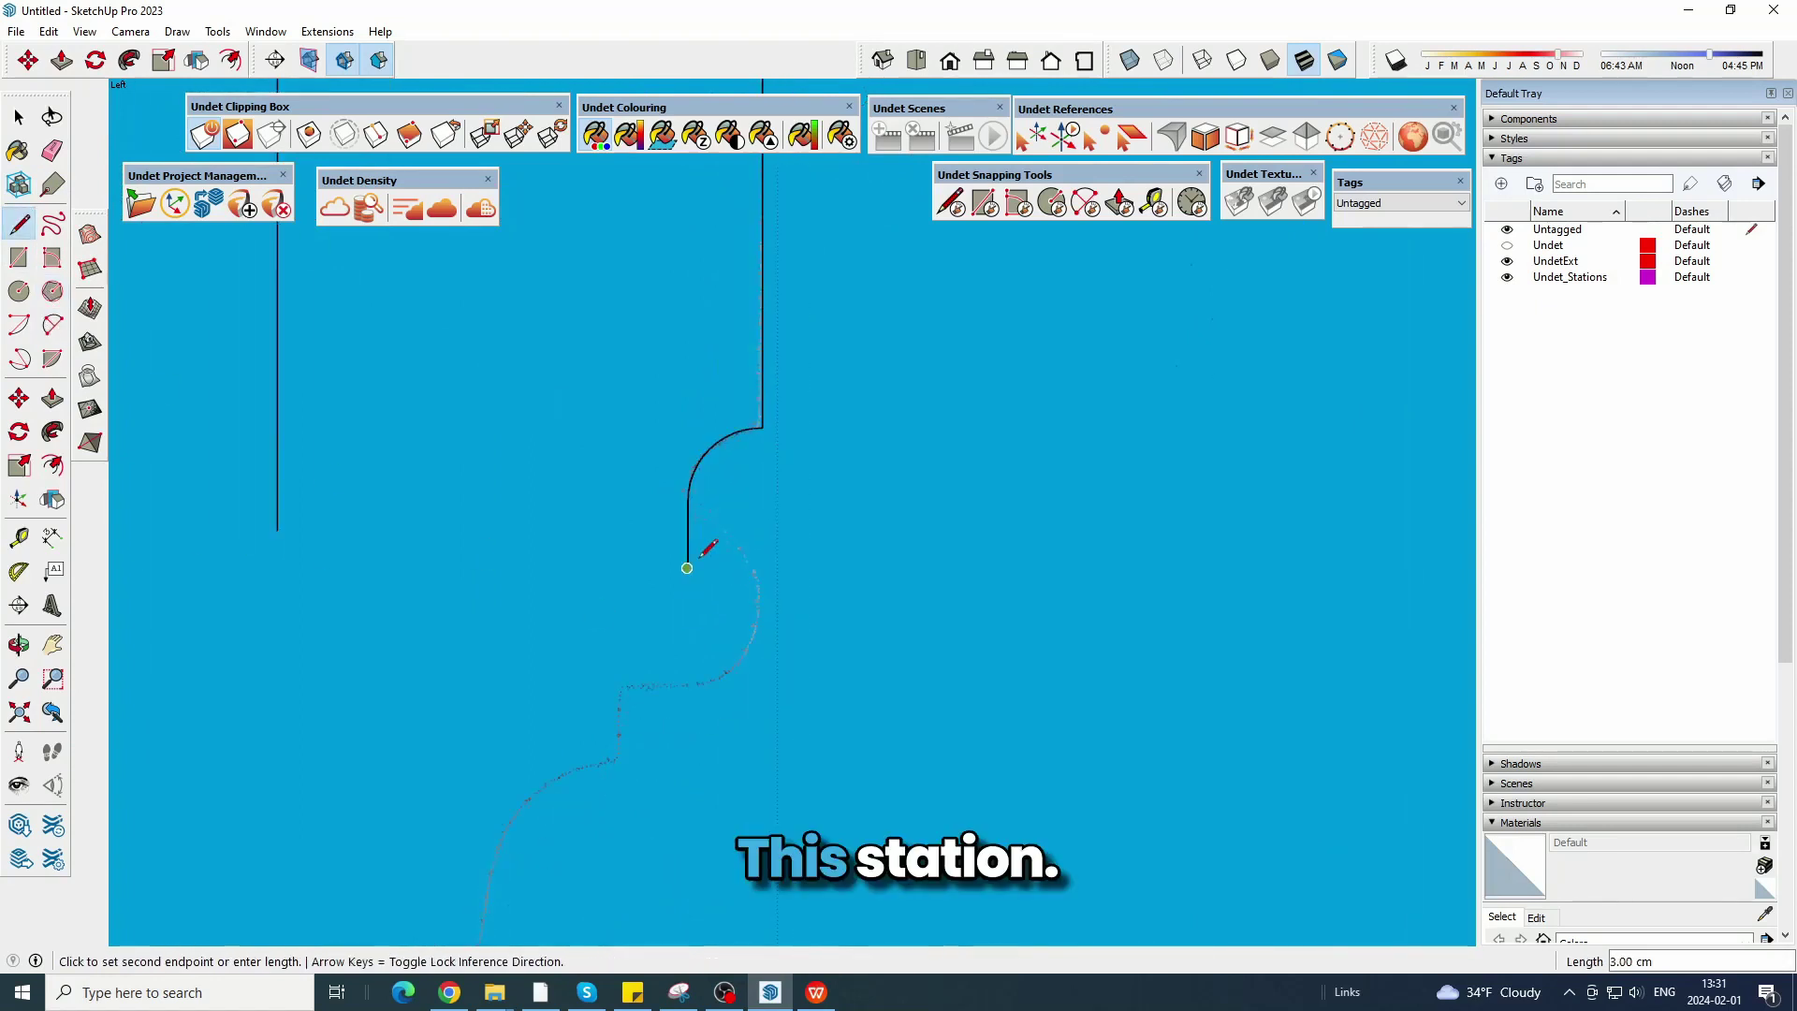
{"action": "left_click", "coordinate": [727, 564]}
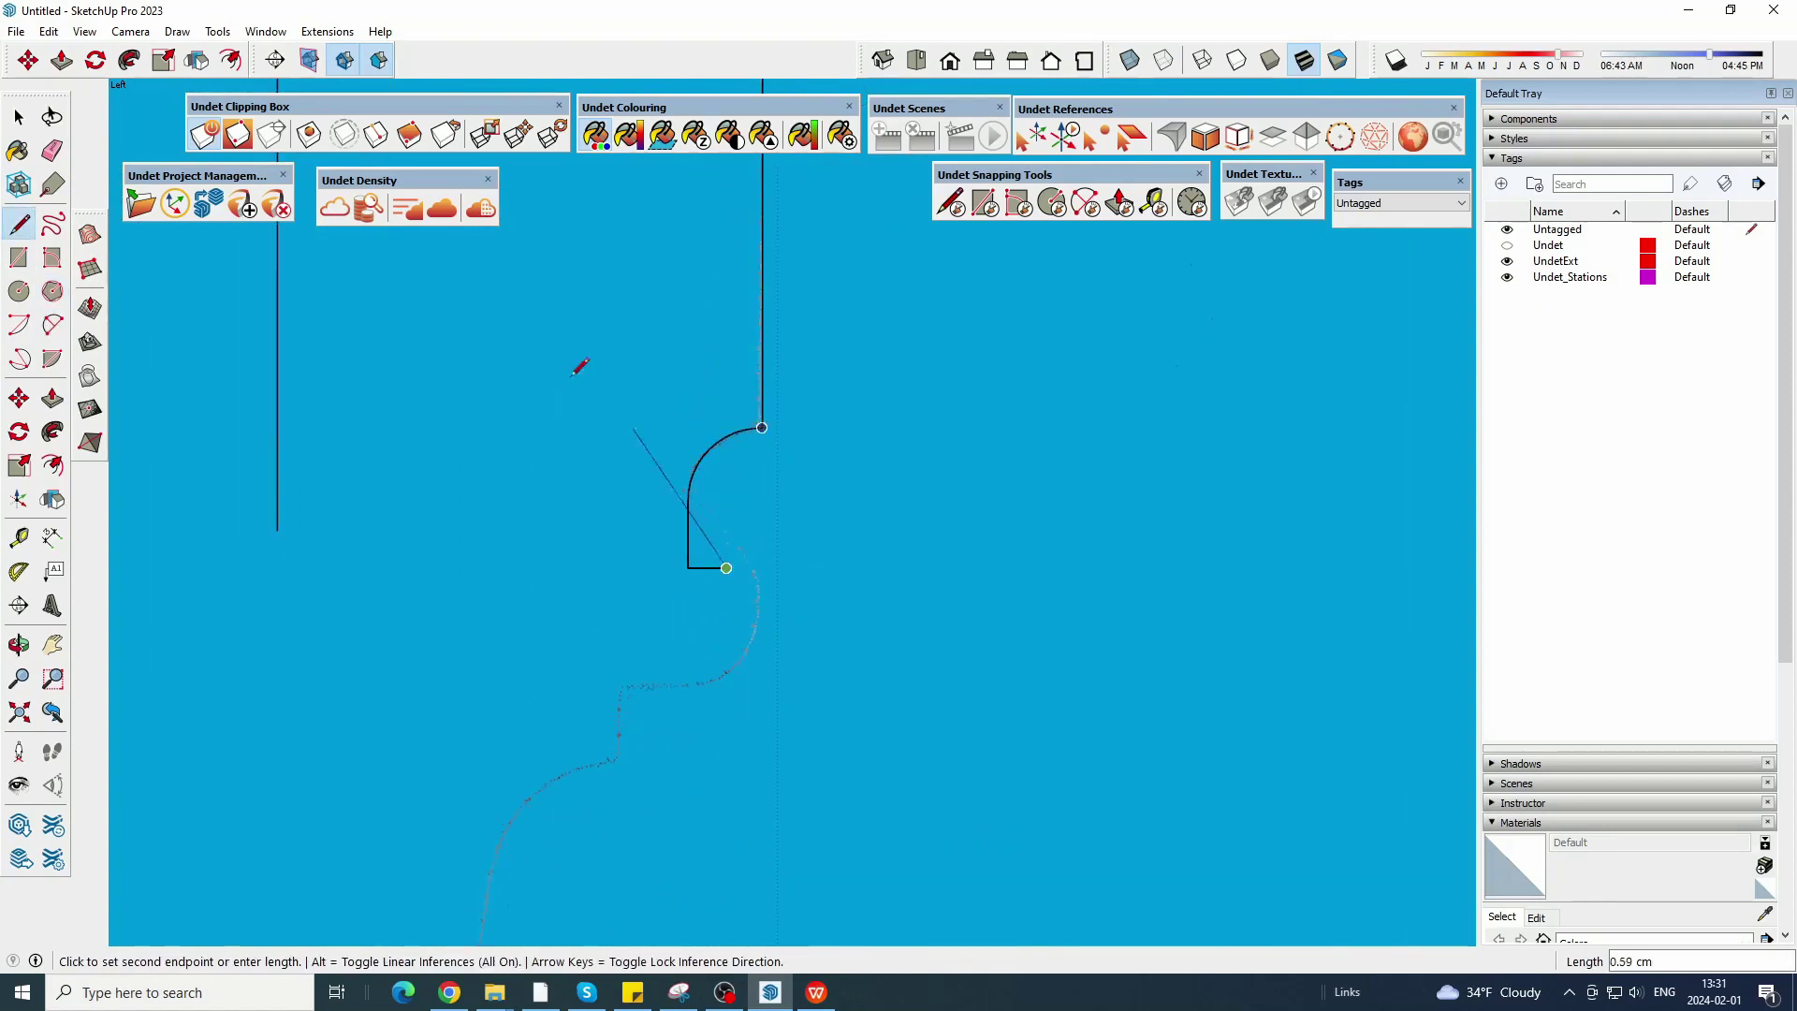
Draw two connected arcs around the rounded nose of the moulding, starting from the end of the short ledge.
{"action": "left_click", "coordinate": [52, 324]}
{"action": "left_click", "coordinate": [727, 567]}
{"action": "scroll", "coordinate": [707, 619], "scroll_direction": "up", "scroll_amount": 2}
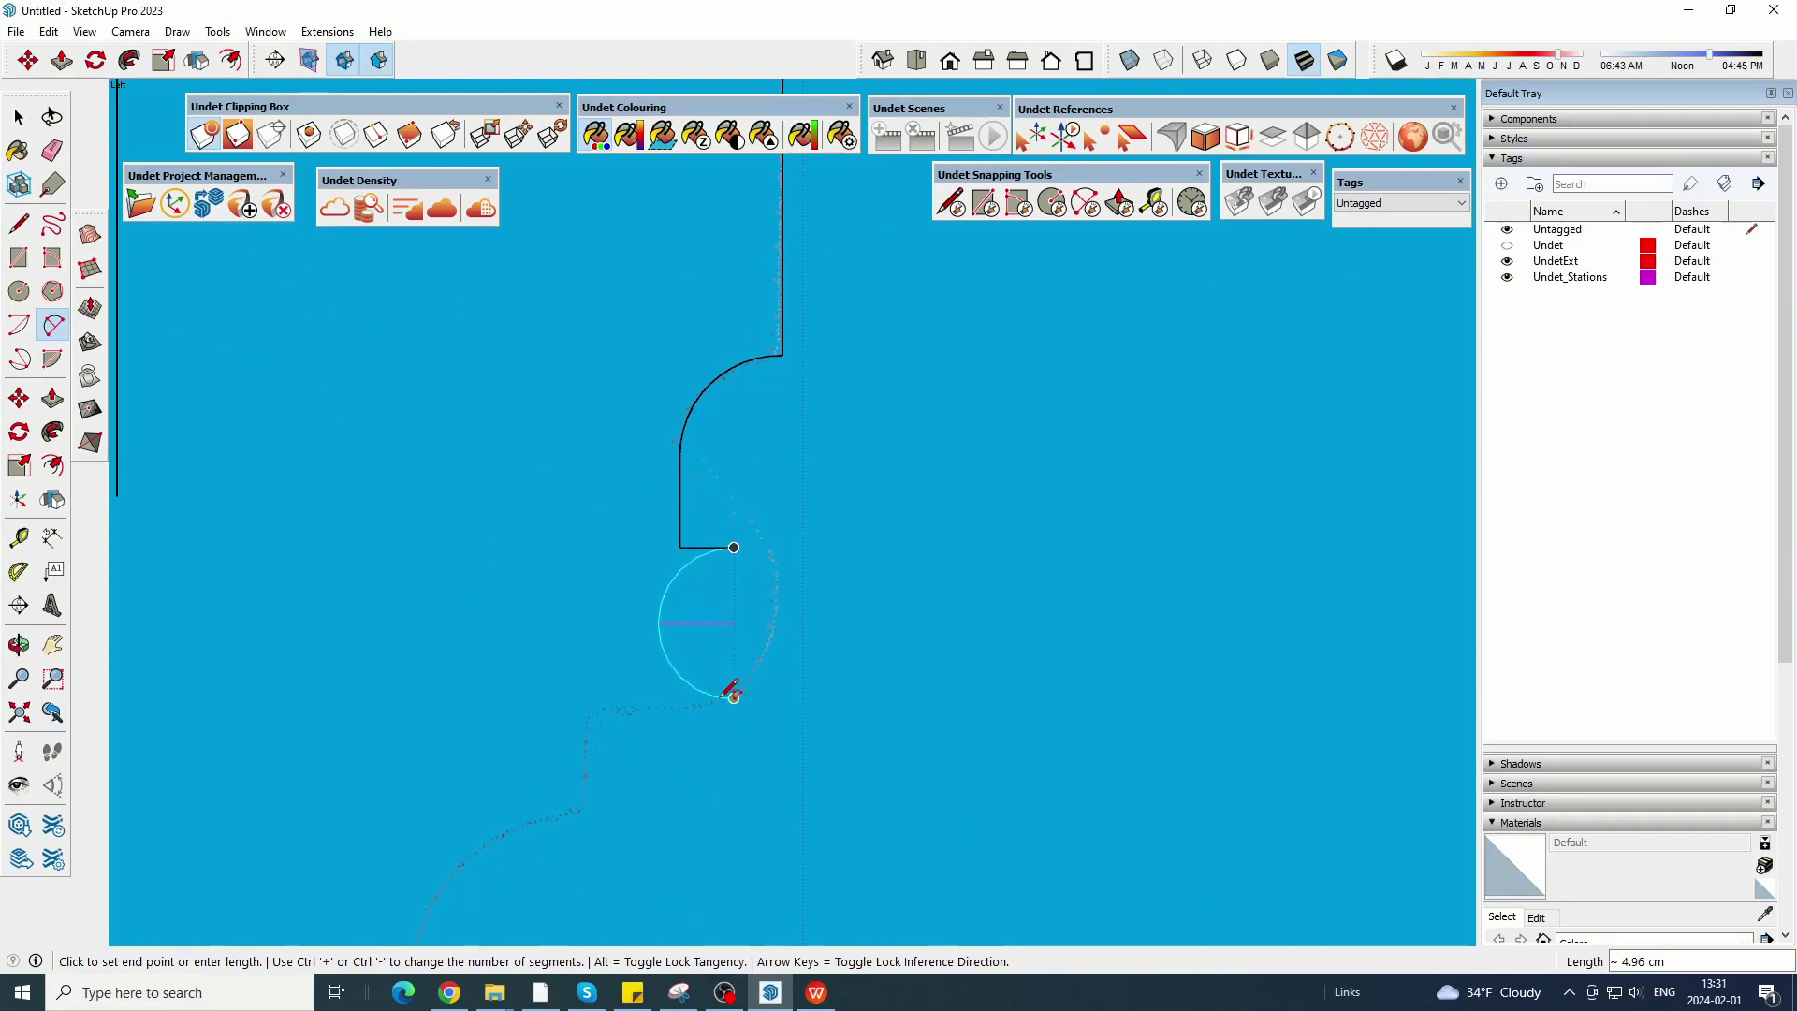
{"action": "left_click", "coordinate": [734, 696]}
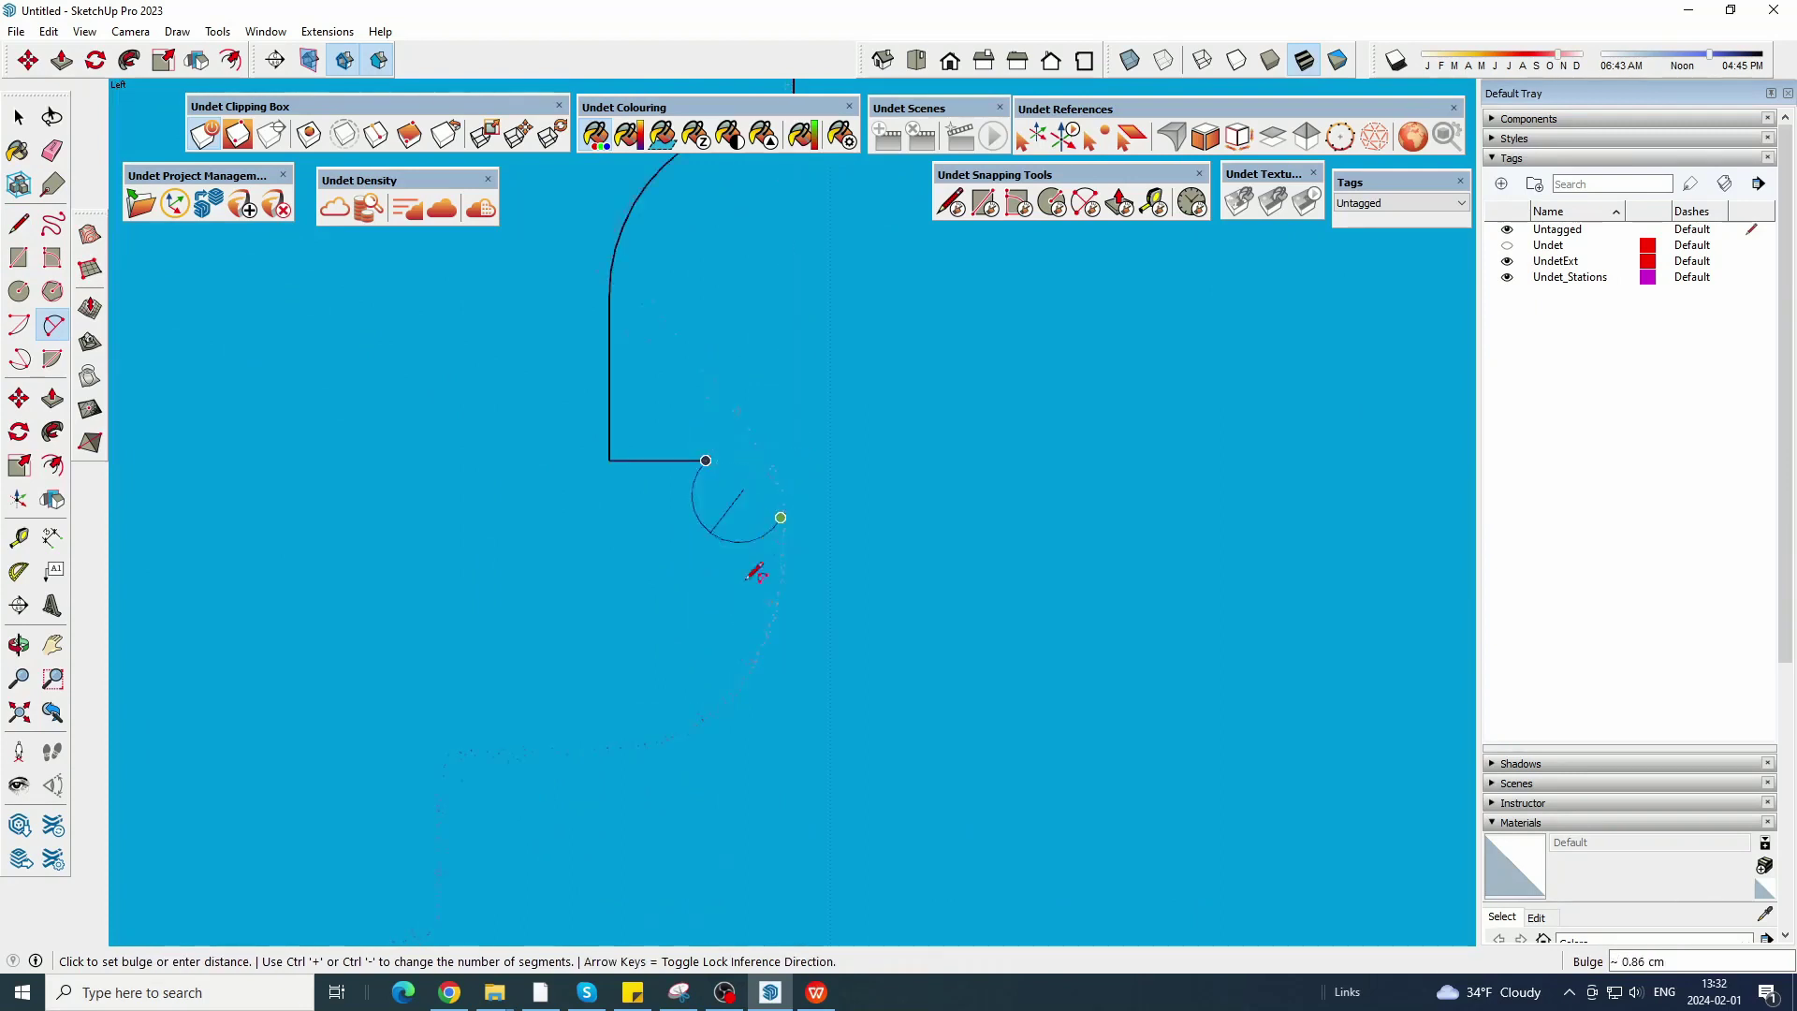
{"action": "left_click", "coordinate": [756, 571]}
Draw a horizontal line inward from the rounded nose and a vertical line down to the start of the S-curve.
{"action": "scroll", "coordinate": [720, 653], "scroll_direction": "down", "scroll_amount": 1}
{"action": "key", "text": "l"}
{"action": "left_click", "coordinate": [719, 654]}
{"action": "left_click", "coordinate": [618, 767]}
{"action": "scroll", "coordinate": [661, 649], "scroll_direction": "down", "scroll_amount": 2}
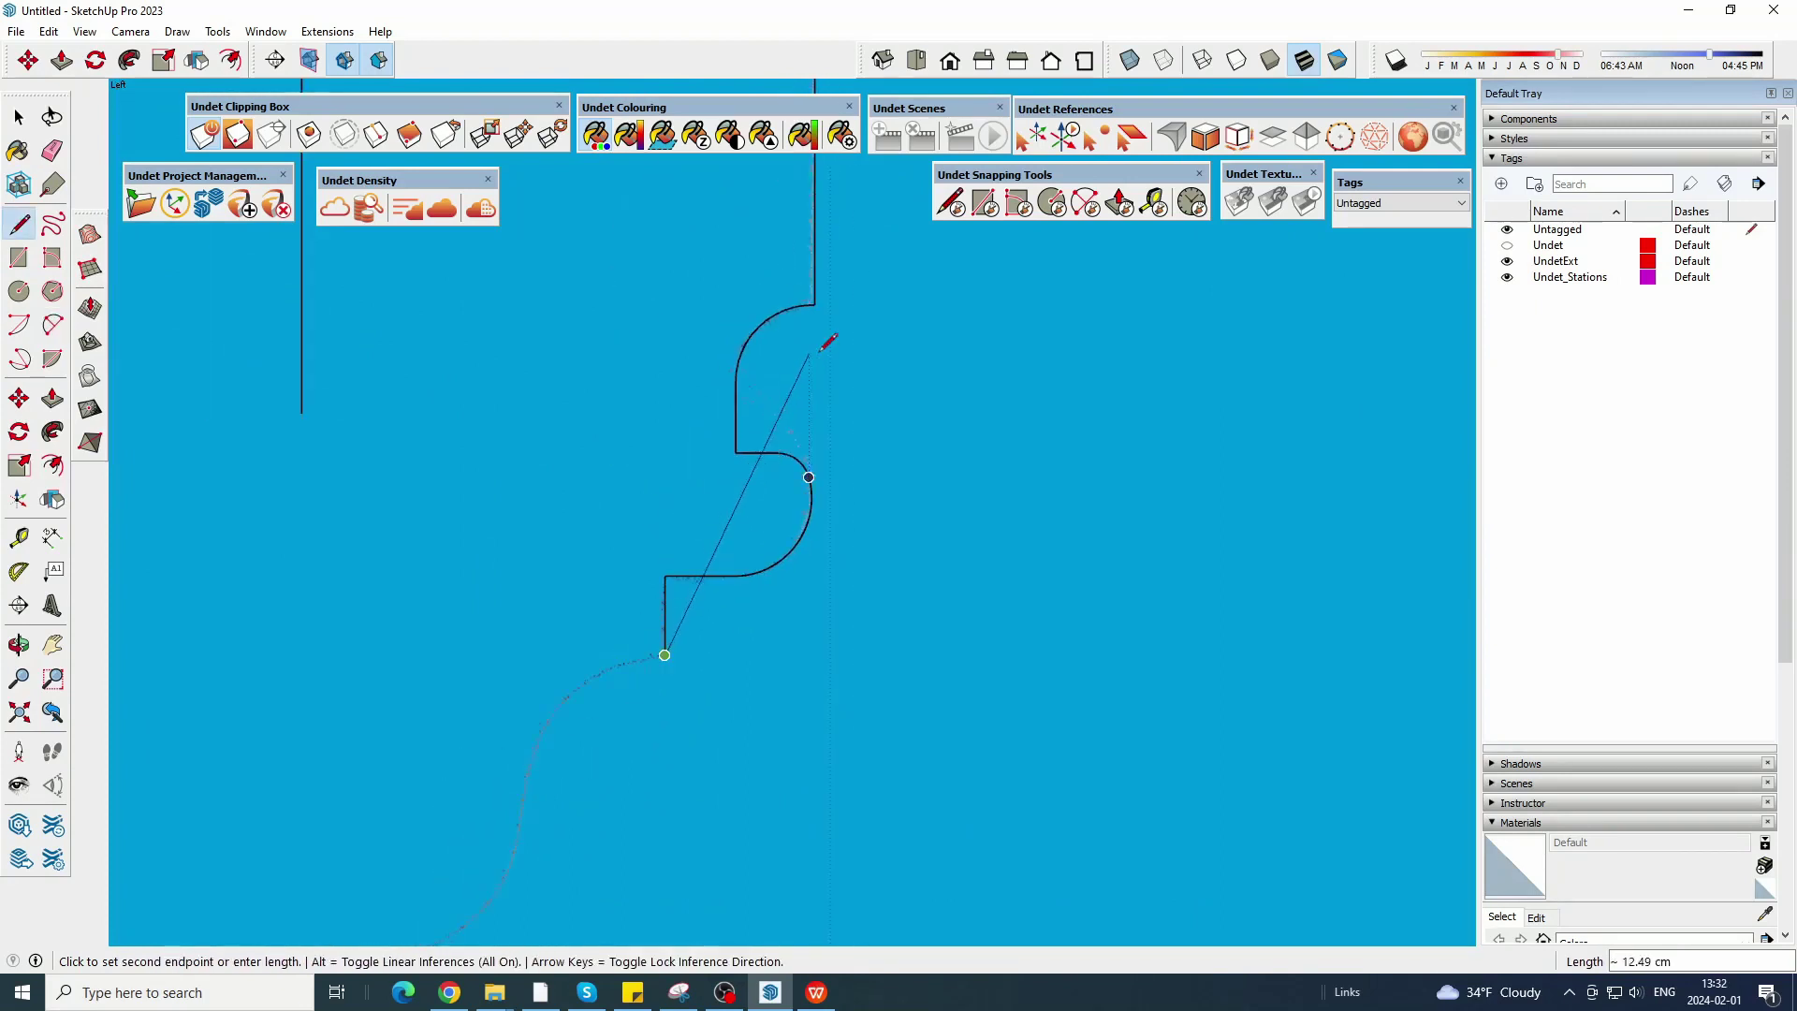
Continue the profile with two opposing arcs for the S-curve, a right-angled step and a concave arc ending in a short ledge.
{"action": "scroll", "coordinate": [521, 562], "scroll_direction": "up", "scroll_amount": 1}
{"action": "left_click", "coordinate": [54, 324]}
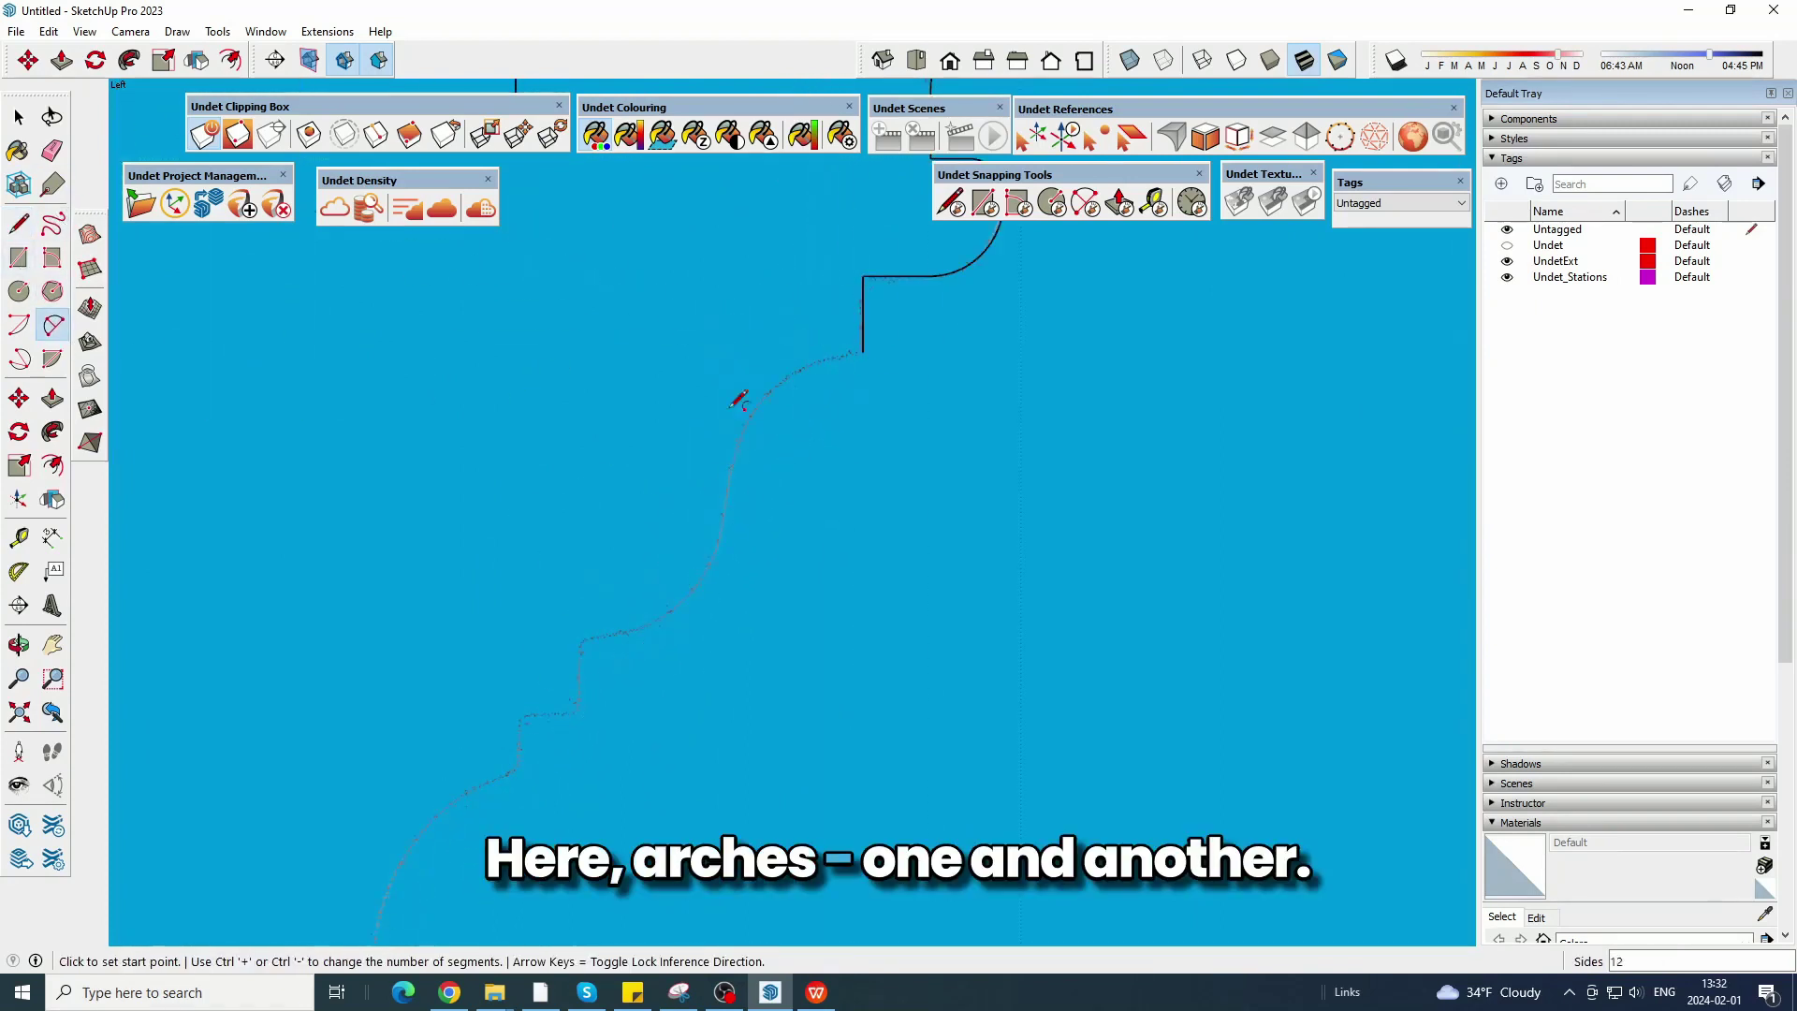
{"action": "left_click", "coordinate": [690, 529]}
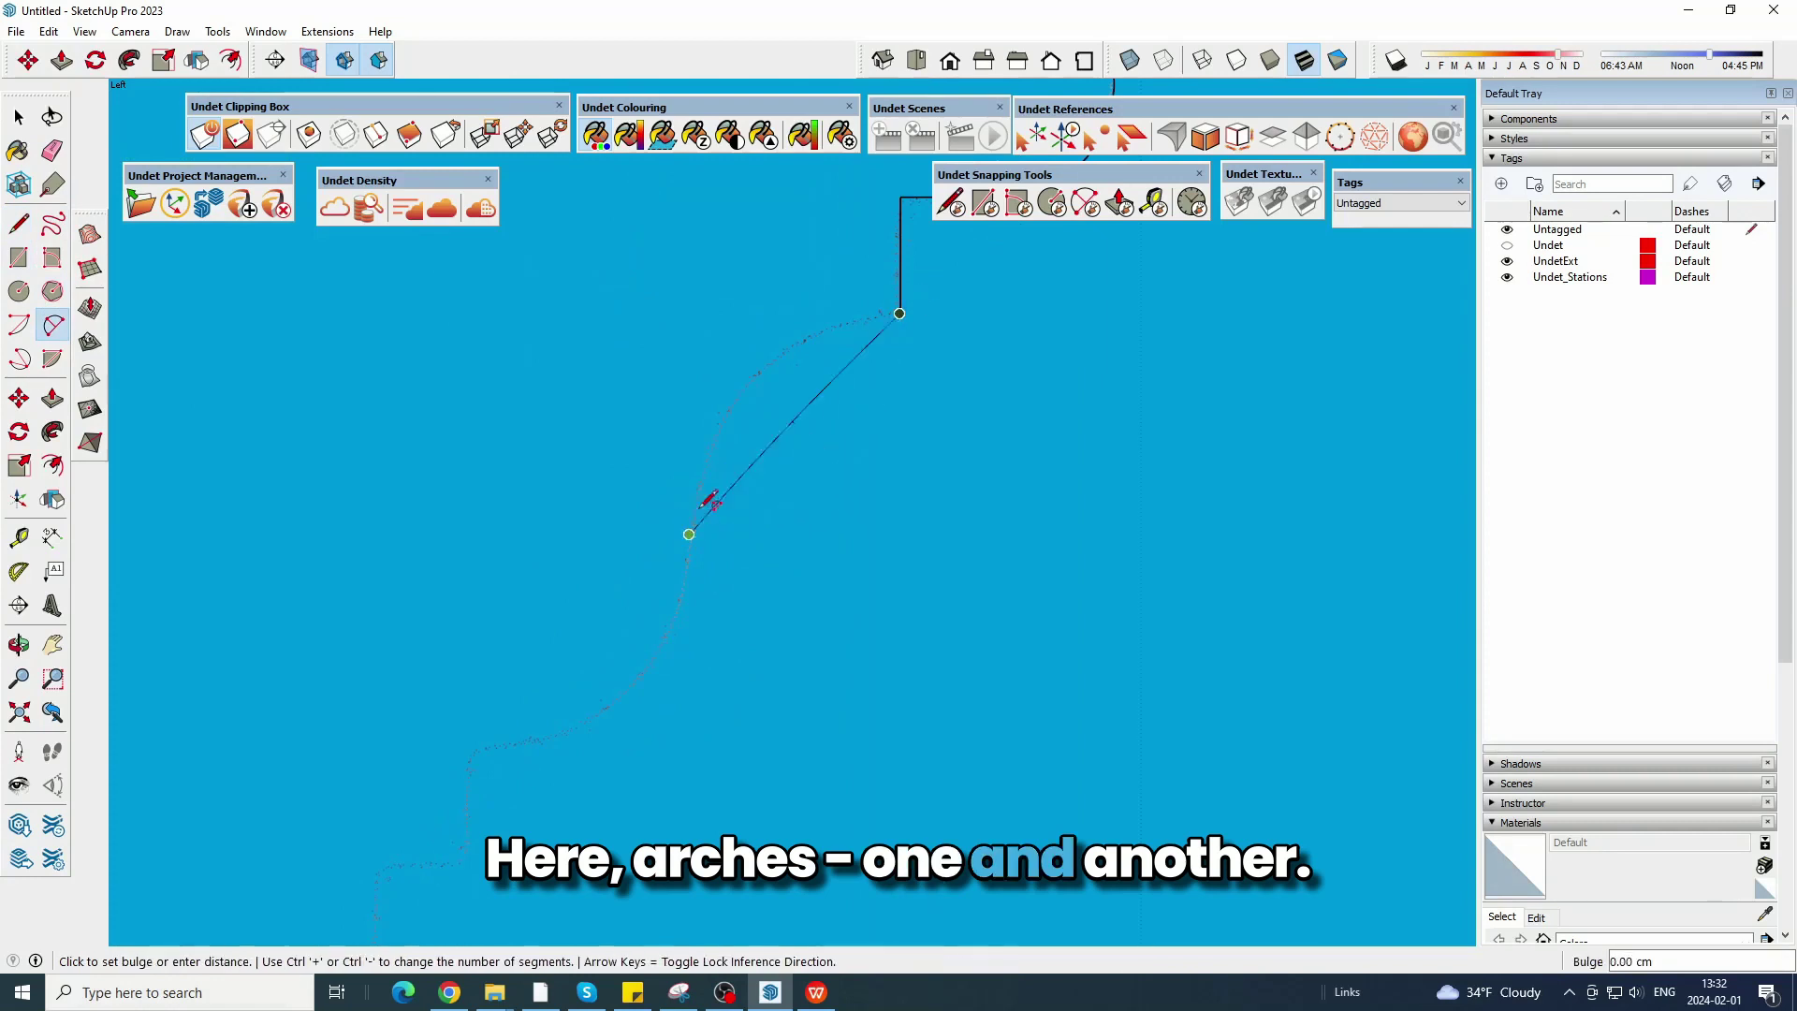
{"action": "left_click", "coordinate": [765, 367]}
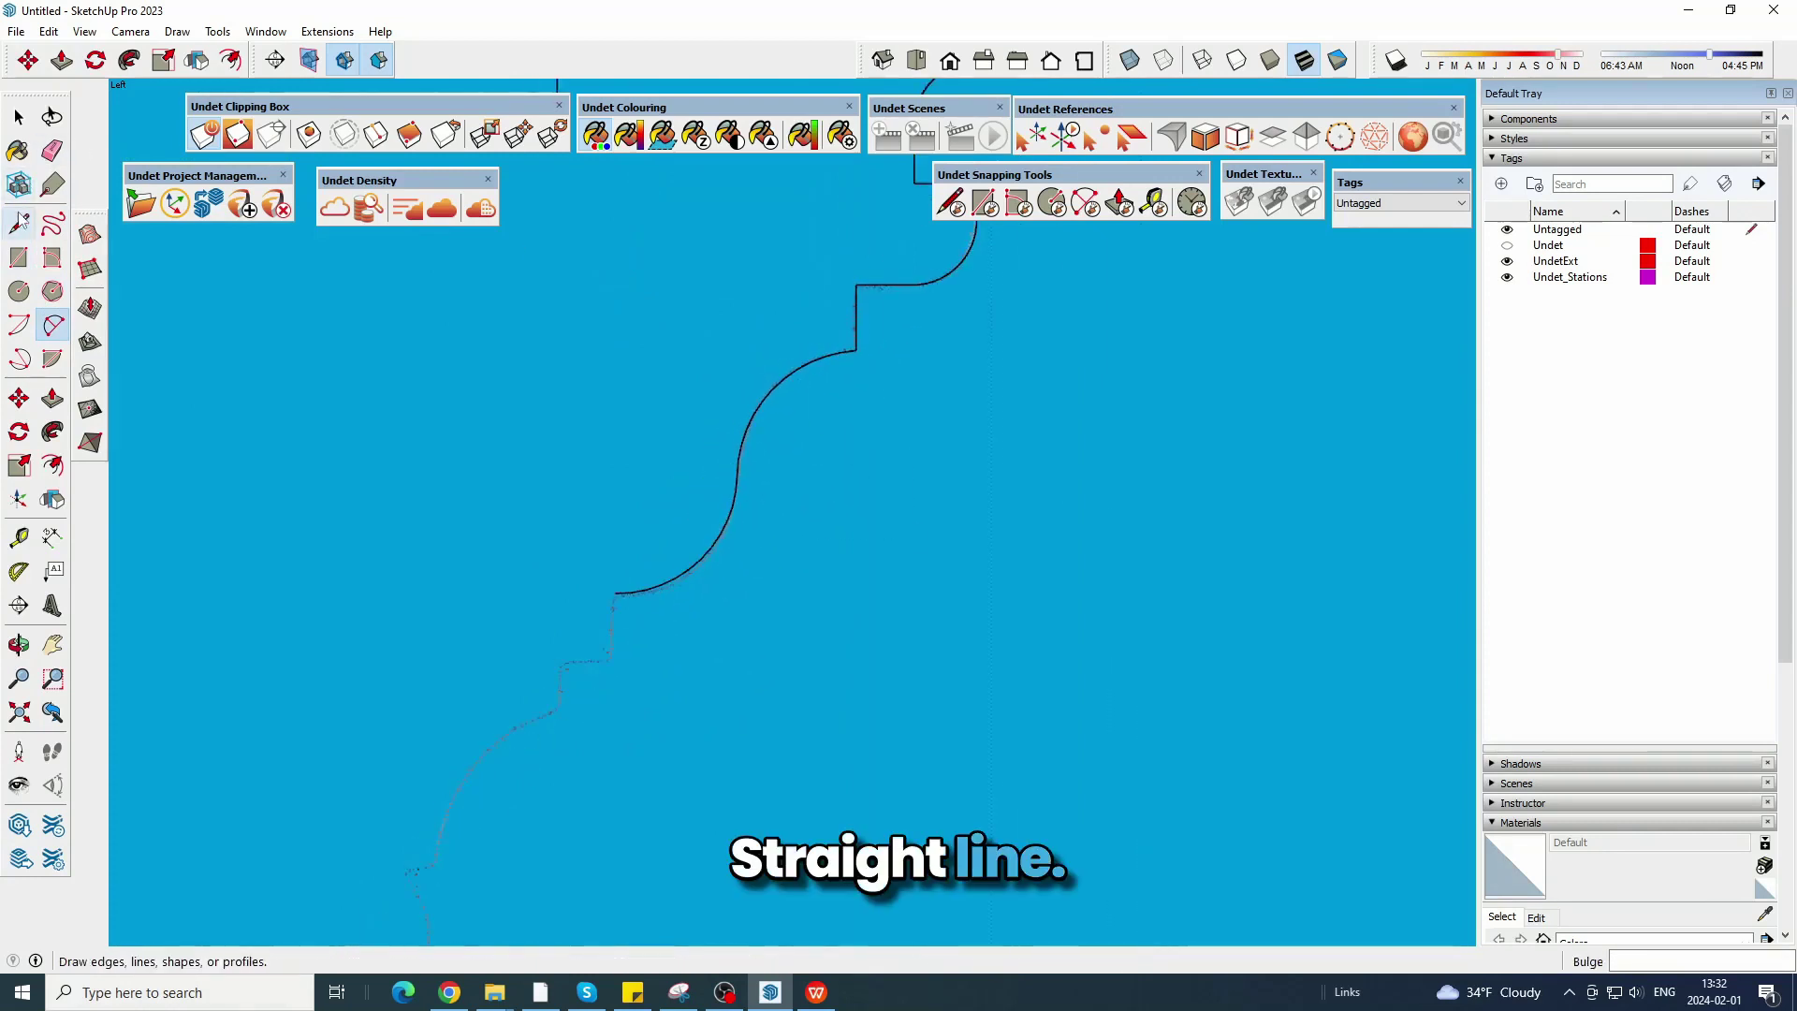
{"action": "left_click", "coordinate": [18, 218]}
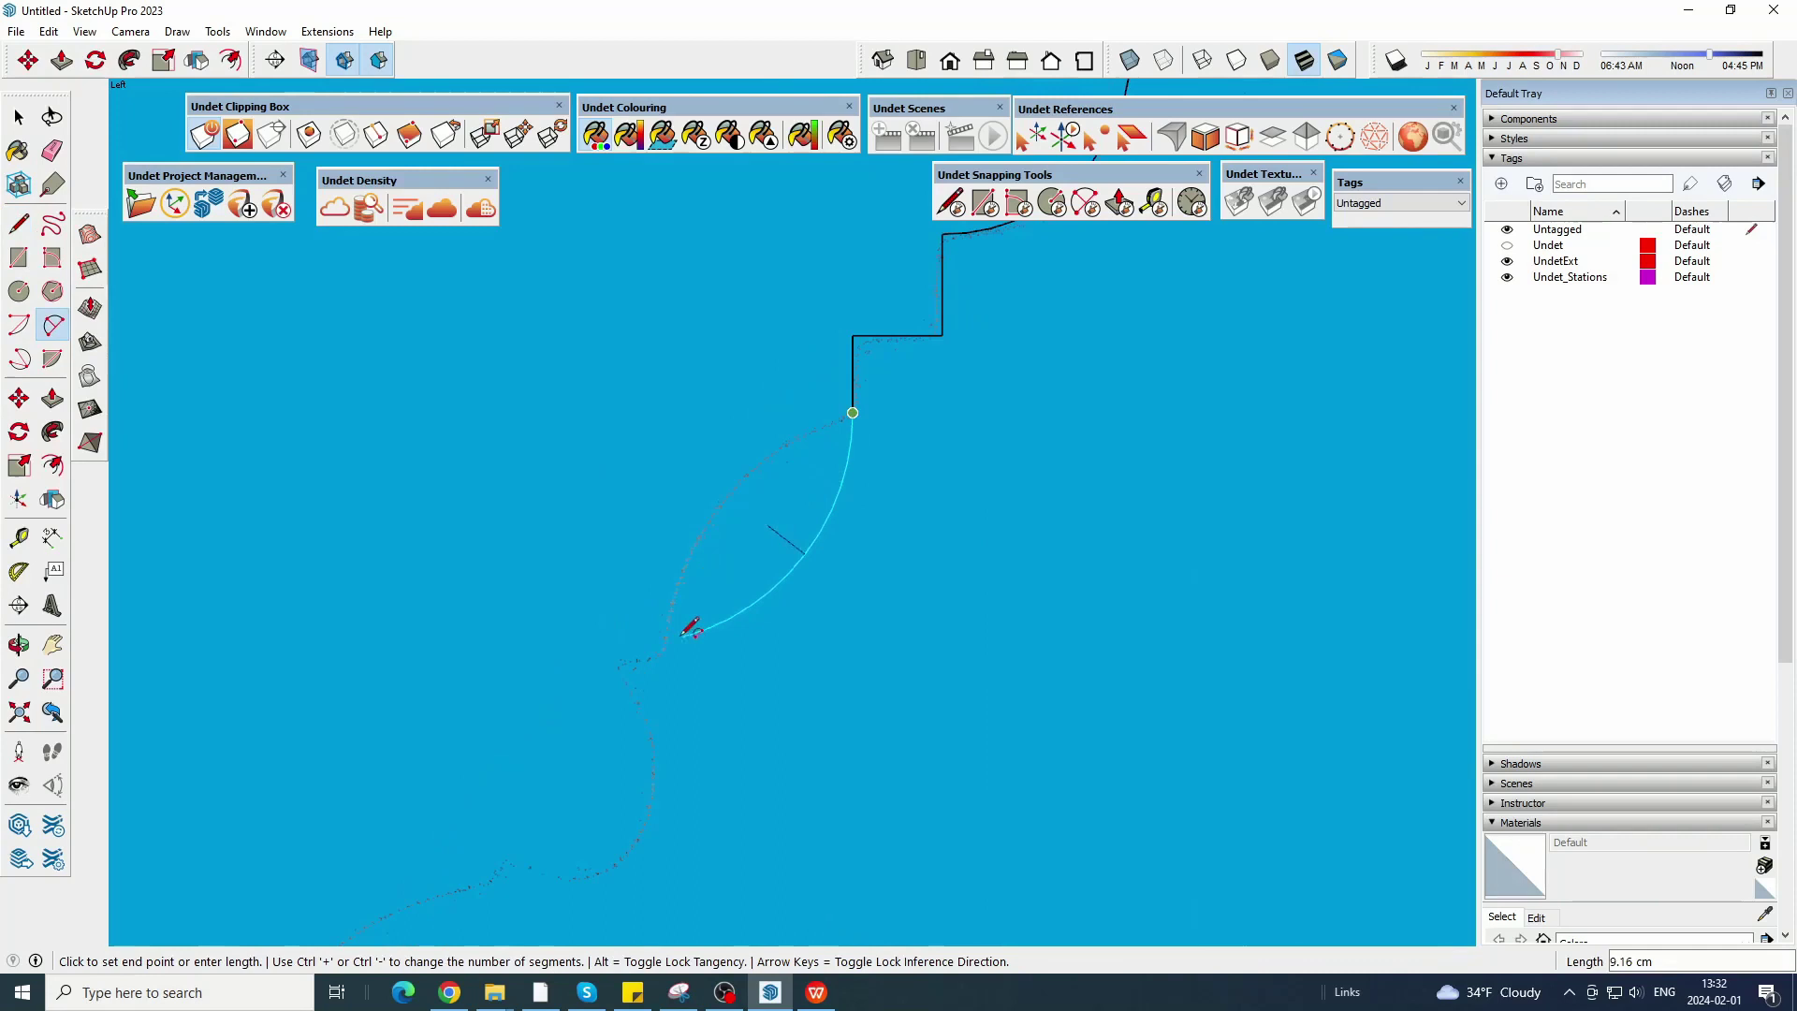
{"action": "left_click", "coordinate": [676, 610]}
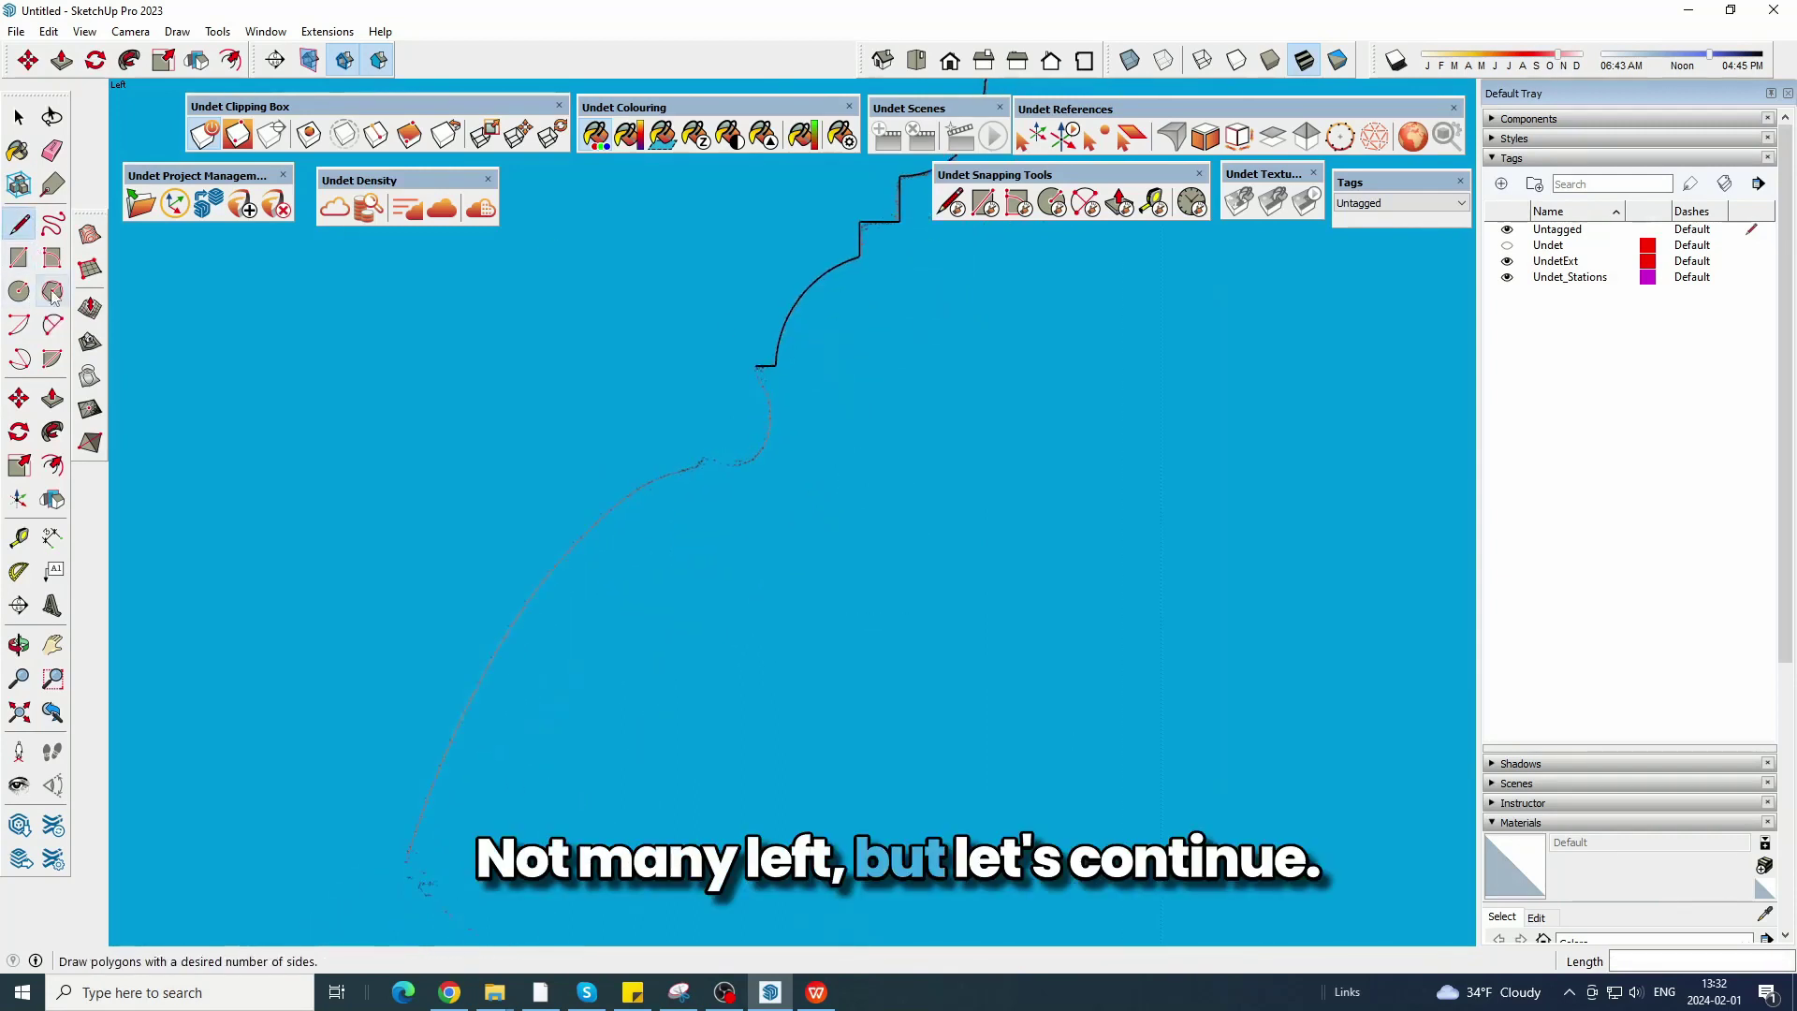
{"action": "left_click", "coordinate": [53, 324]}
{"action": "left_click", "coordinate": [769, 360]}
{"action": "scroll", "coordinate": [791, 426], "scroll_direction": "up", "scroll_amount": 2}
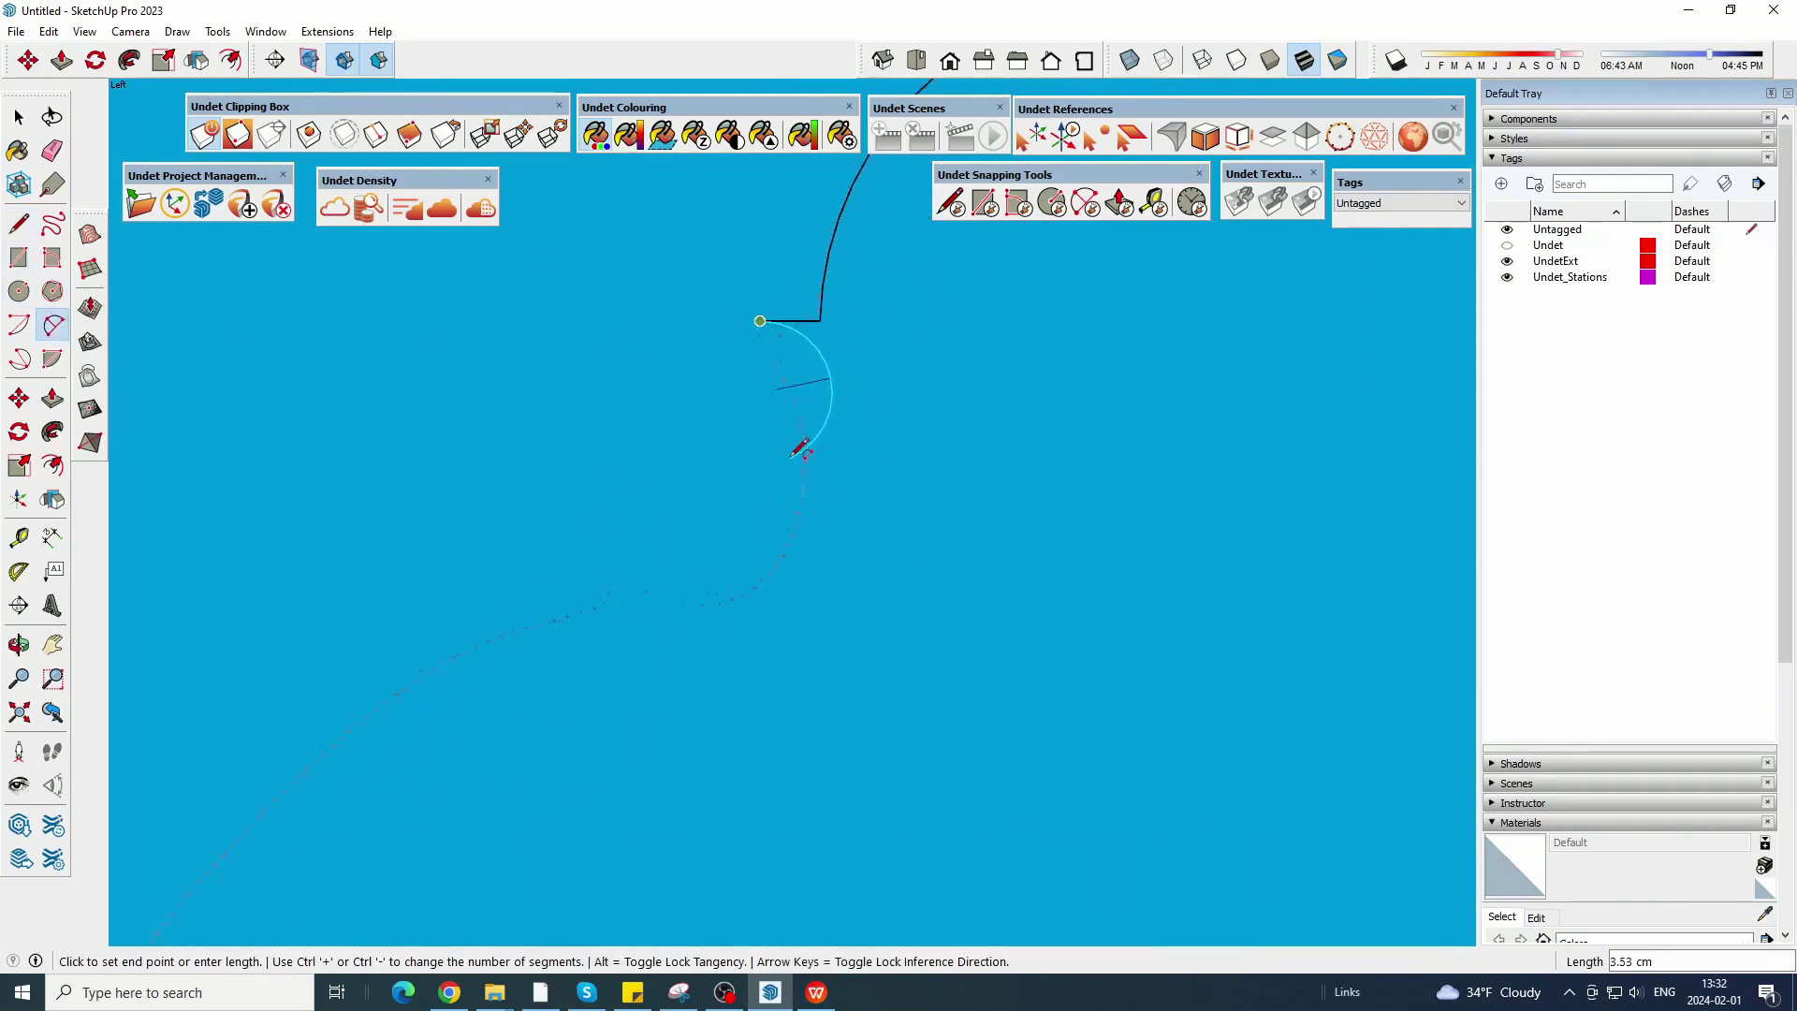
Draw a short vertical line down from the ledge and two connected arcs around the next rounded bulge of the profile.
{"action": "left_click", "coordinate": [18, 227]}
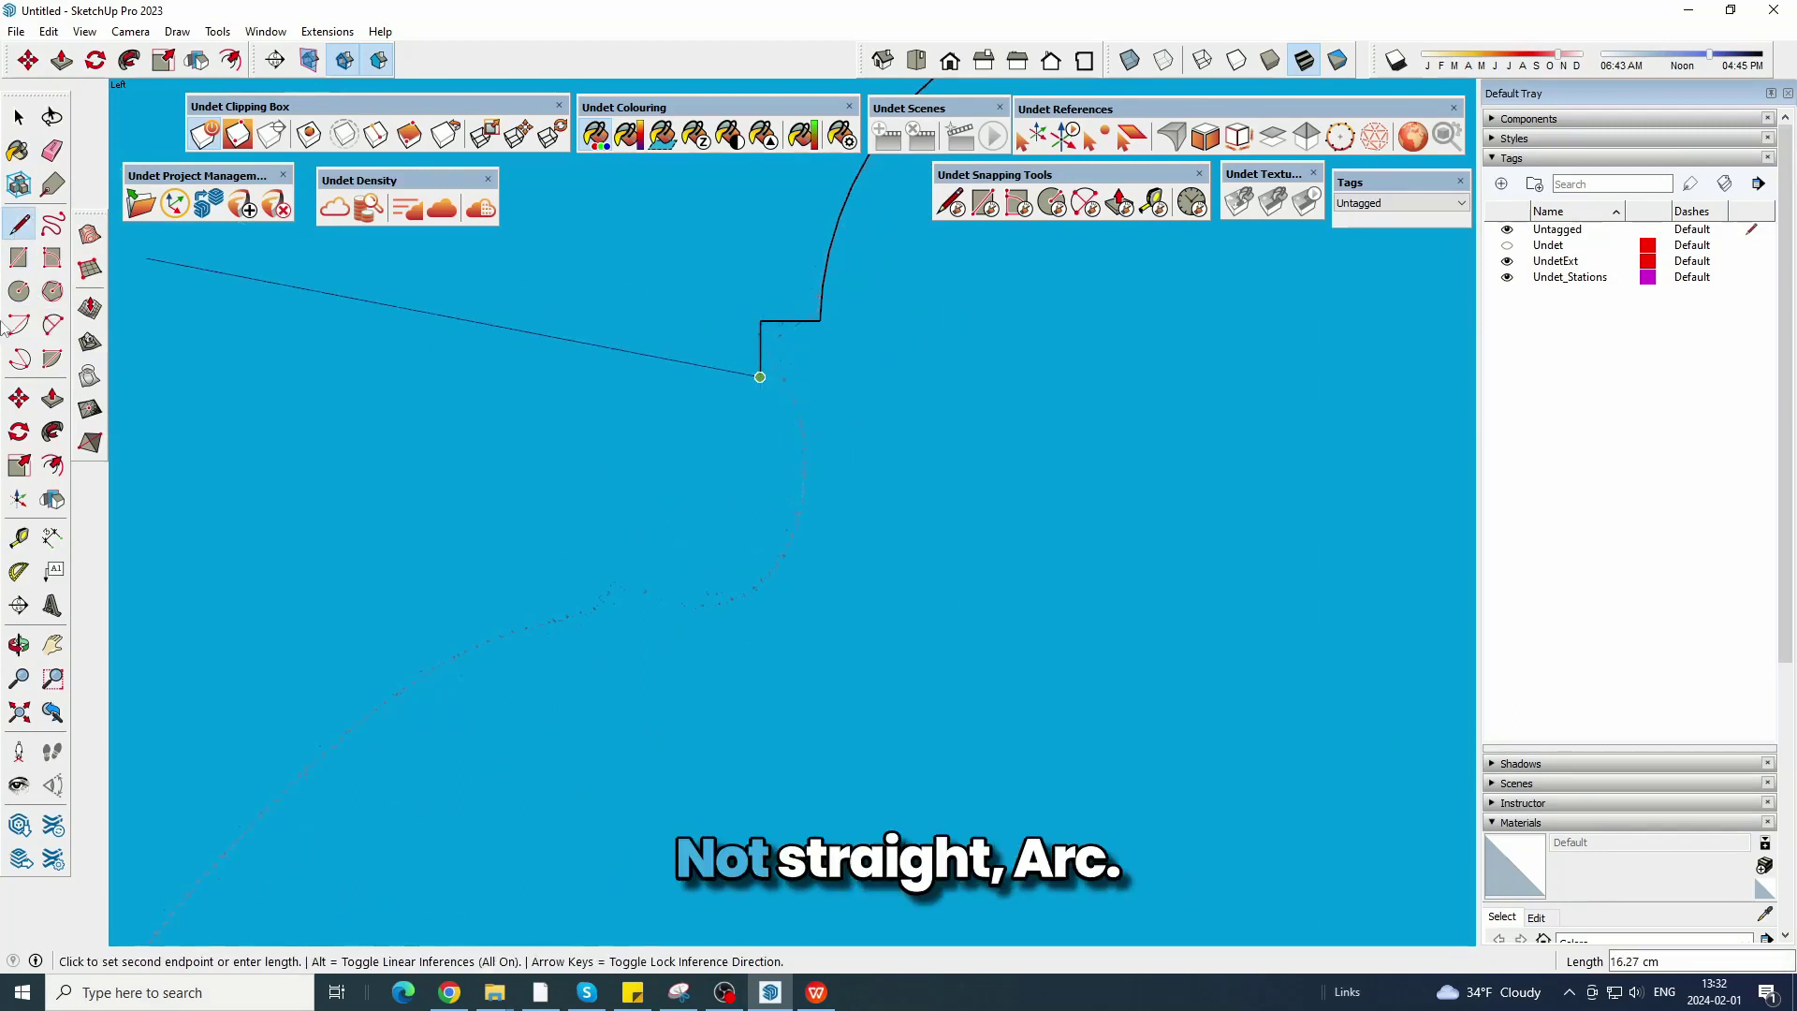
{"action": "left_click", "coordinate": [52, 324]}
{"action": "left_click", "coordinate": [760, 377]}
{"action": "left_click", "coordinate": [809, 438]}
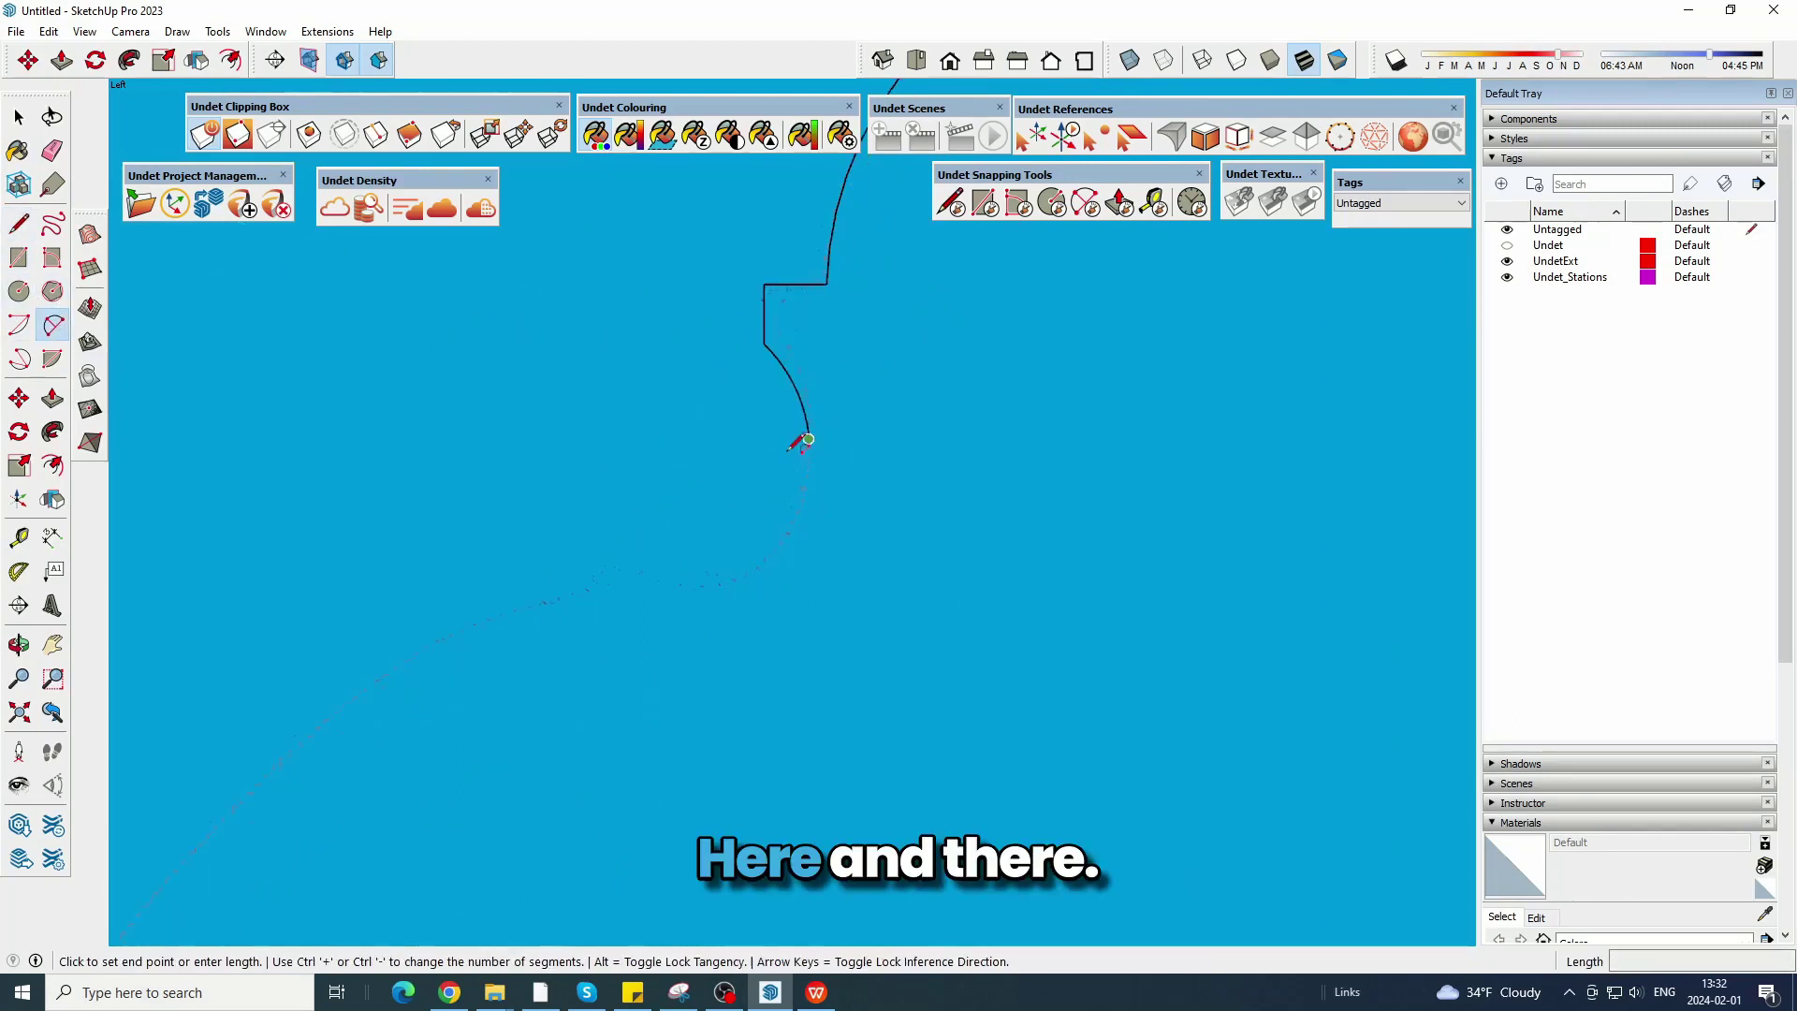
{"action": "left_click", "coordinate": [705, 589]}
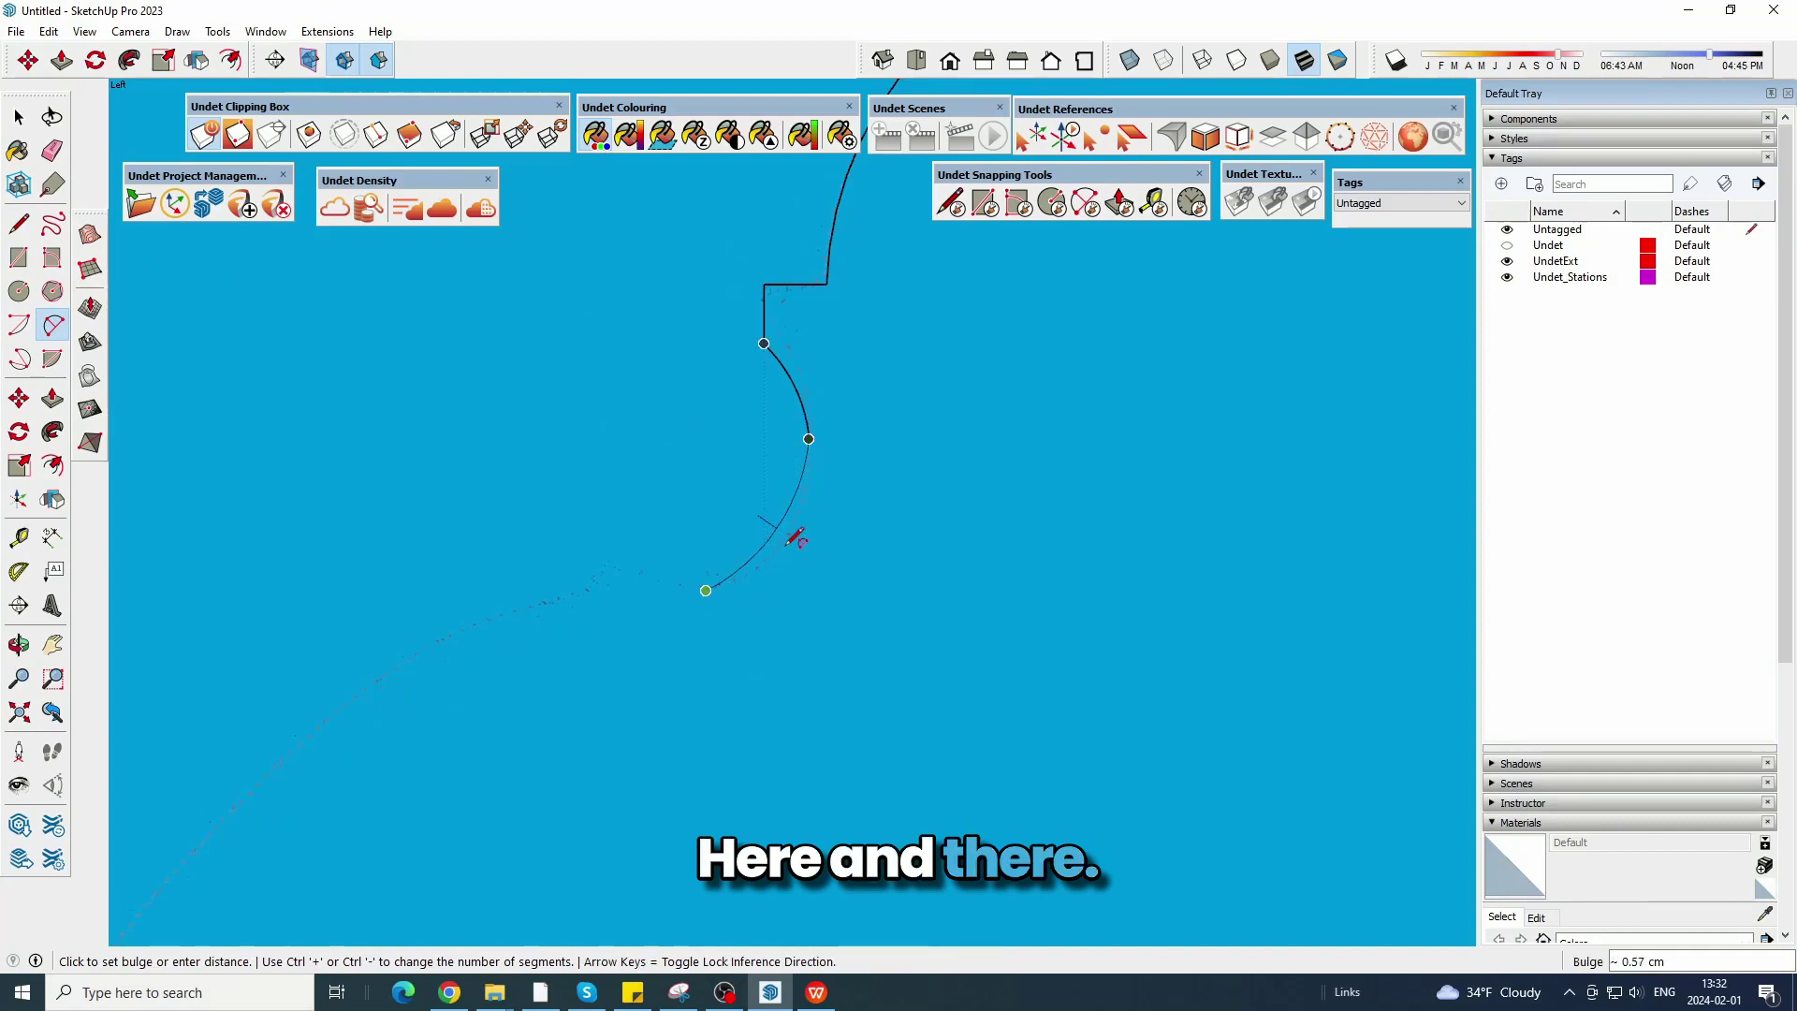
{"action": "scroll", "coordinate": [795, 537], "scroll_direction": "up", "scroll_amount": 2}
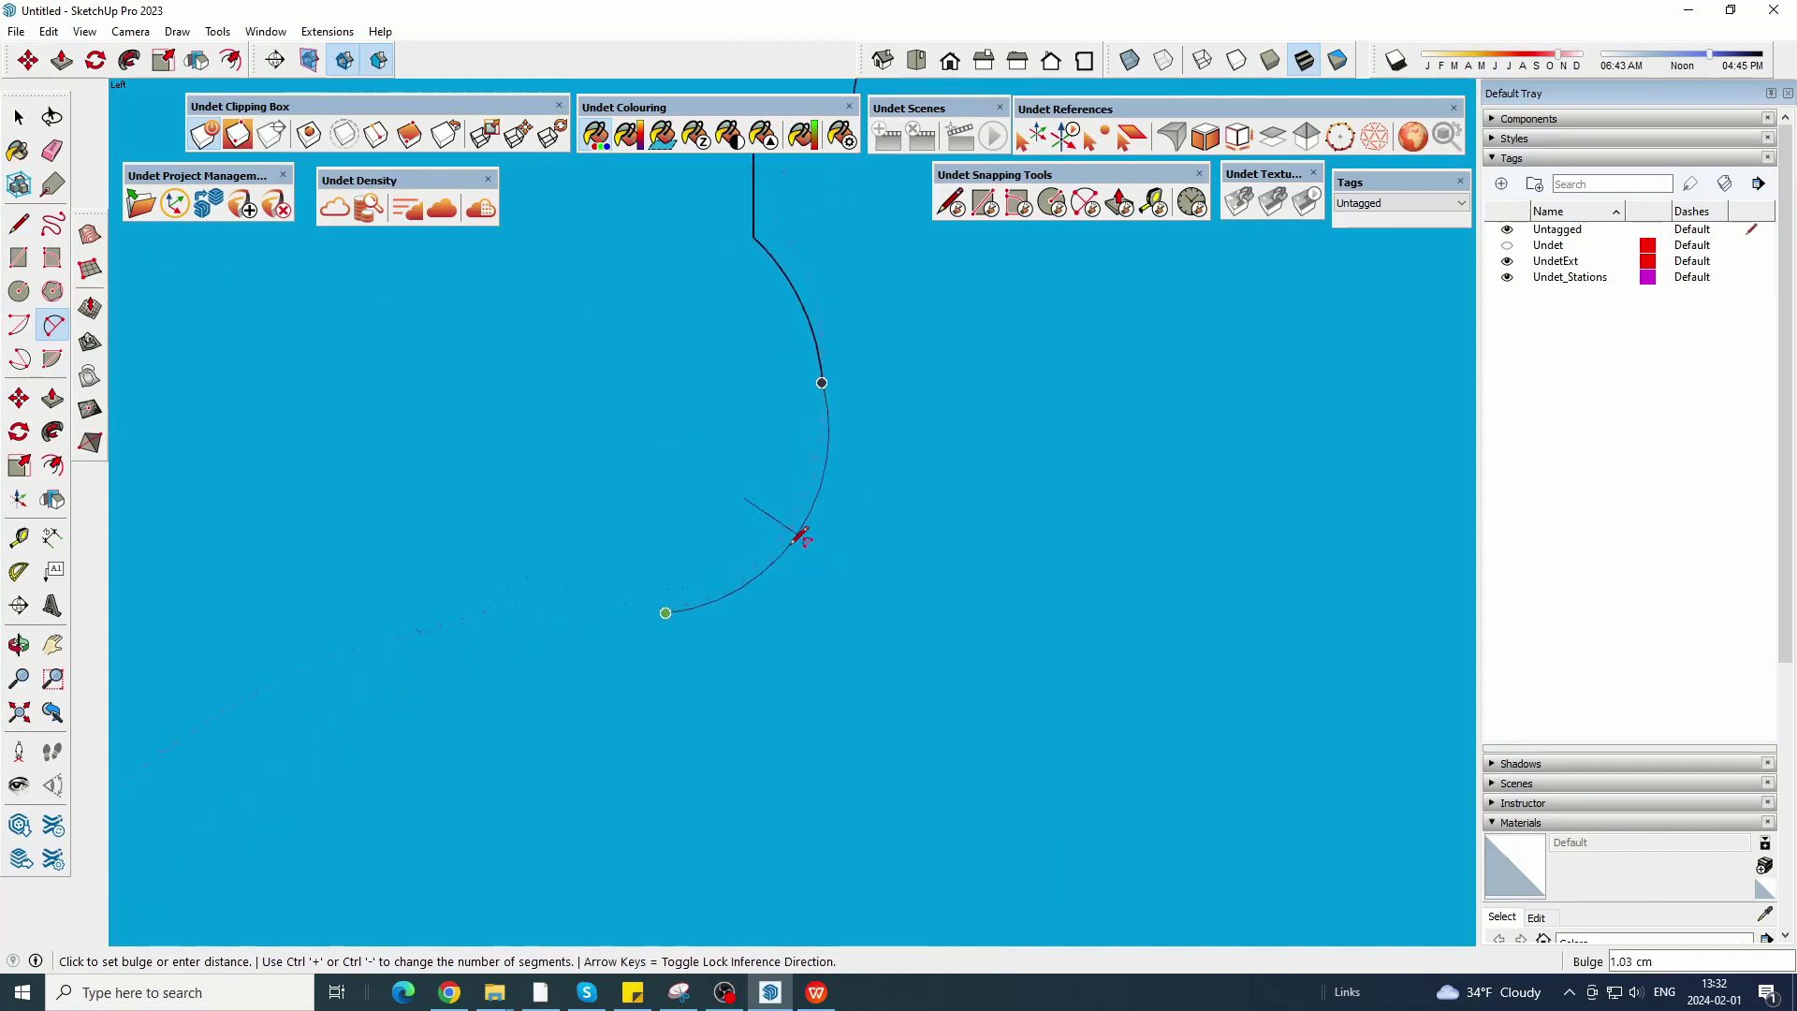
Trace the small notch with straight segments and continue down the long curve to the sloping edges of the lower drip.
{"action": "left_click", "coordinate": [18, 225]}
{"action": "left_click", "coordinate": [666, 613]}
{"action": "left_click", "coordinate": [515, 565]}
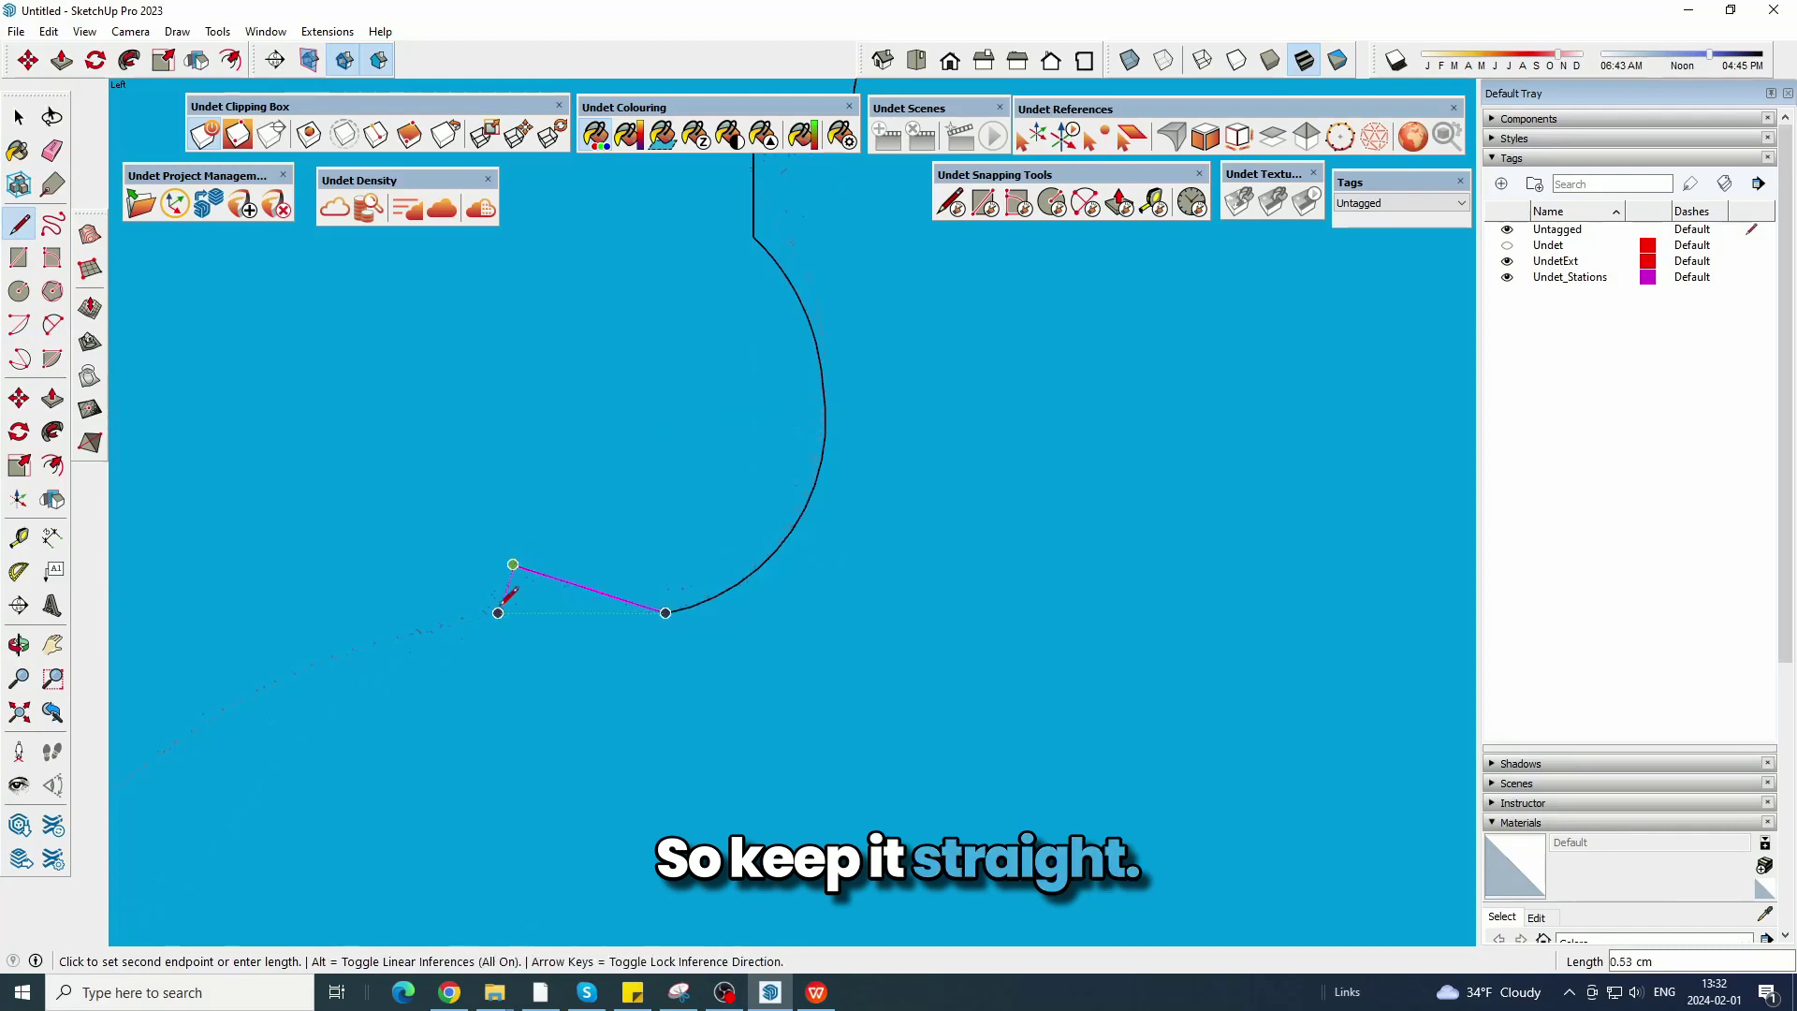
{"action": "left_click", "coordinate": [497, 609]}
{"action": "scroll", "coordinate": [497, 609], "scroll_direction": "up", "scroll_amount": 1}
{"action": "scroll", "coordinate": [954, 420], "scroll_direction": "down", "scroll_amount": 6}
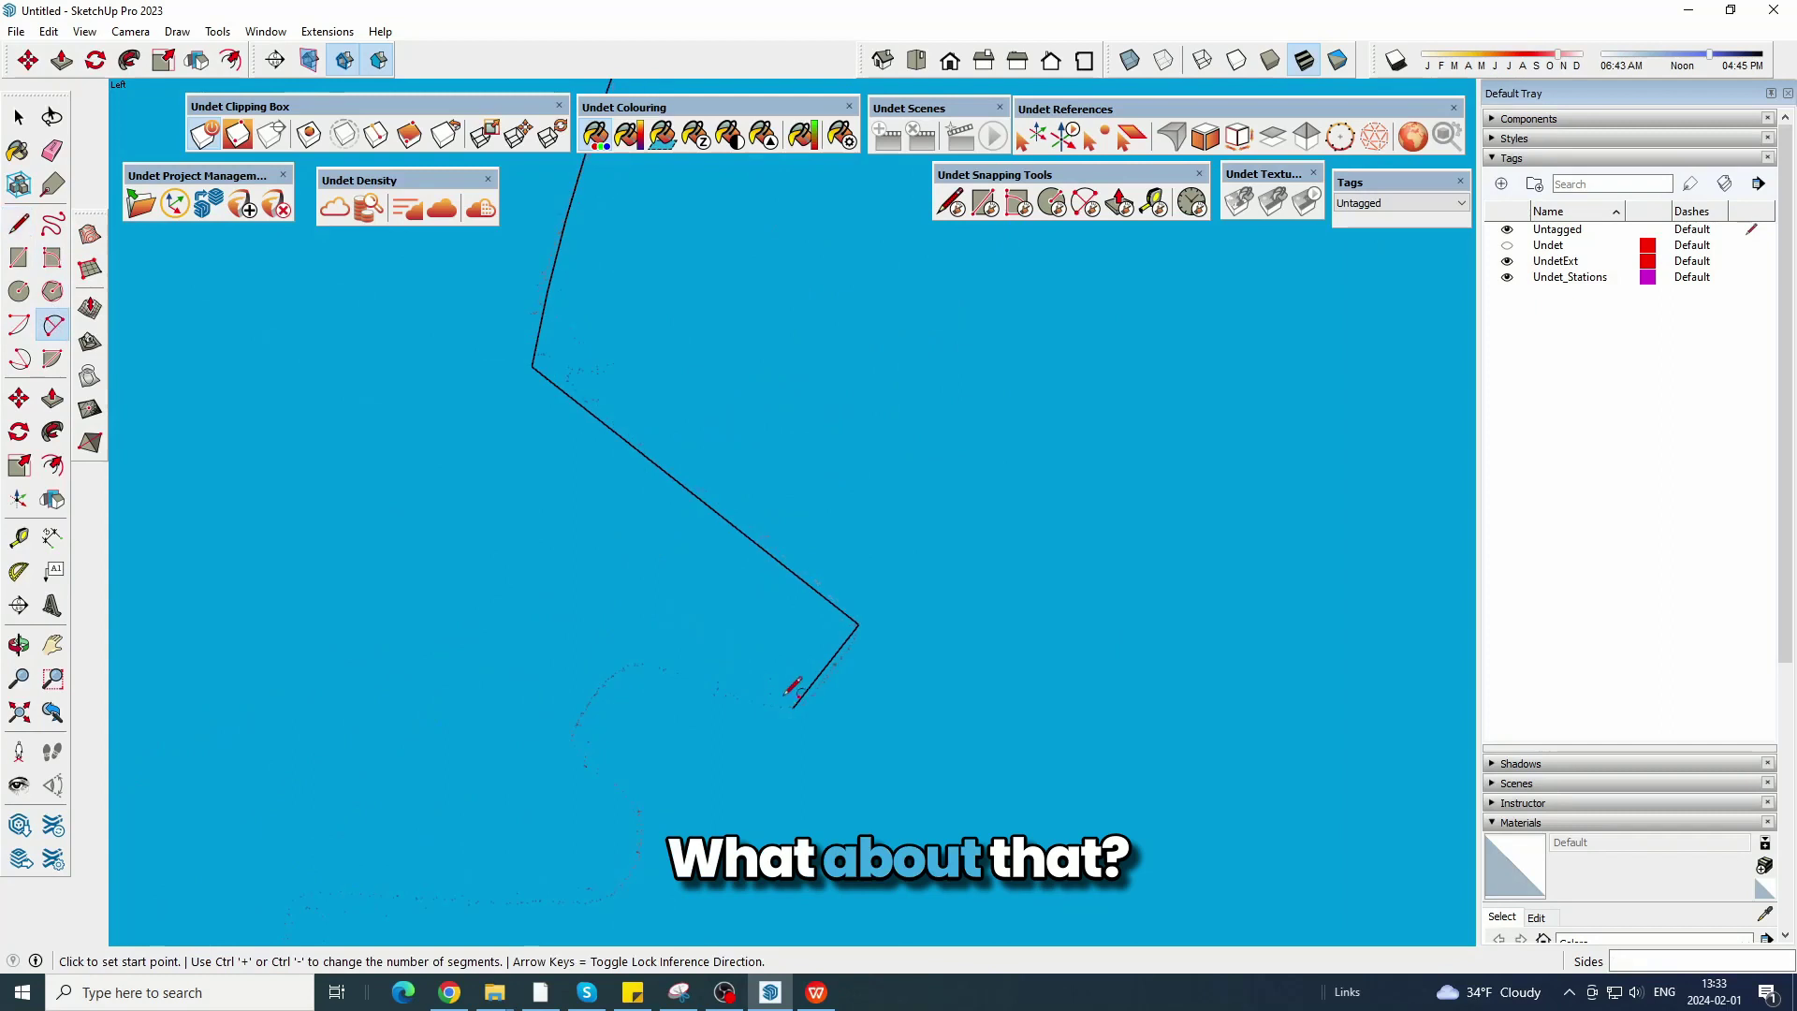
Trace the underside of the lower drip with two connected arcs, a short diagonal line and a convex arc.
{"action": "left_click", "coordinate": [792, 706]}
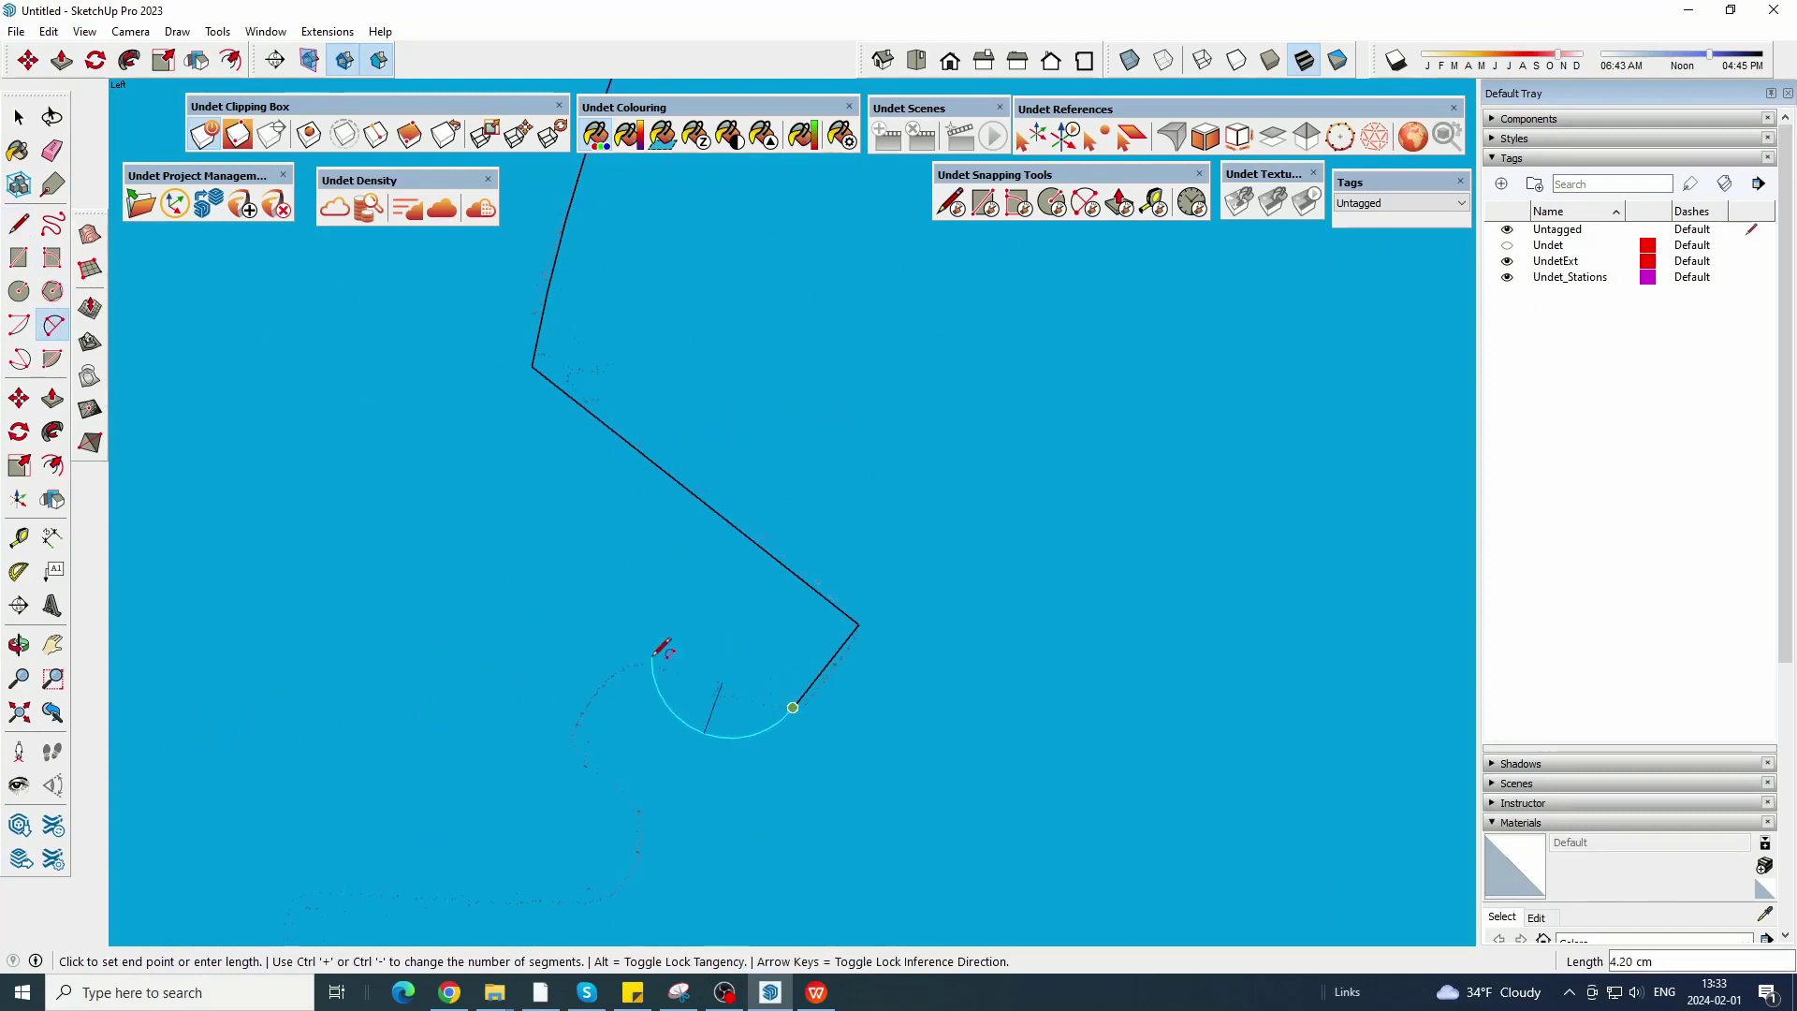
{"action": "left_click", "coordinate": [650, 661]}
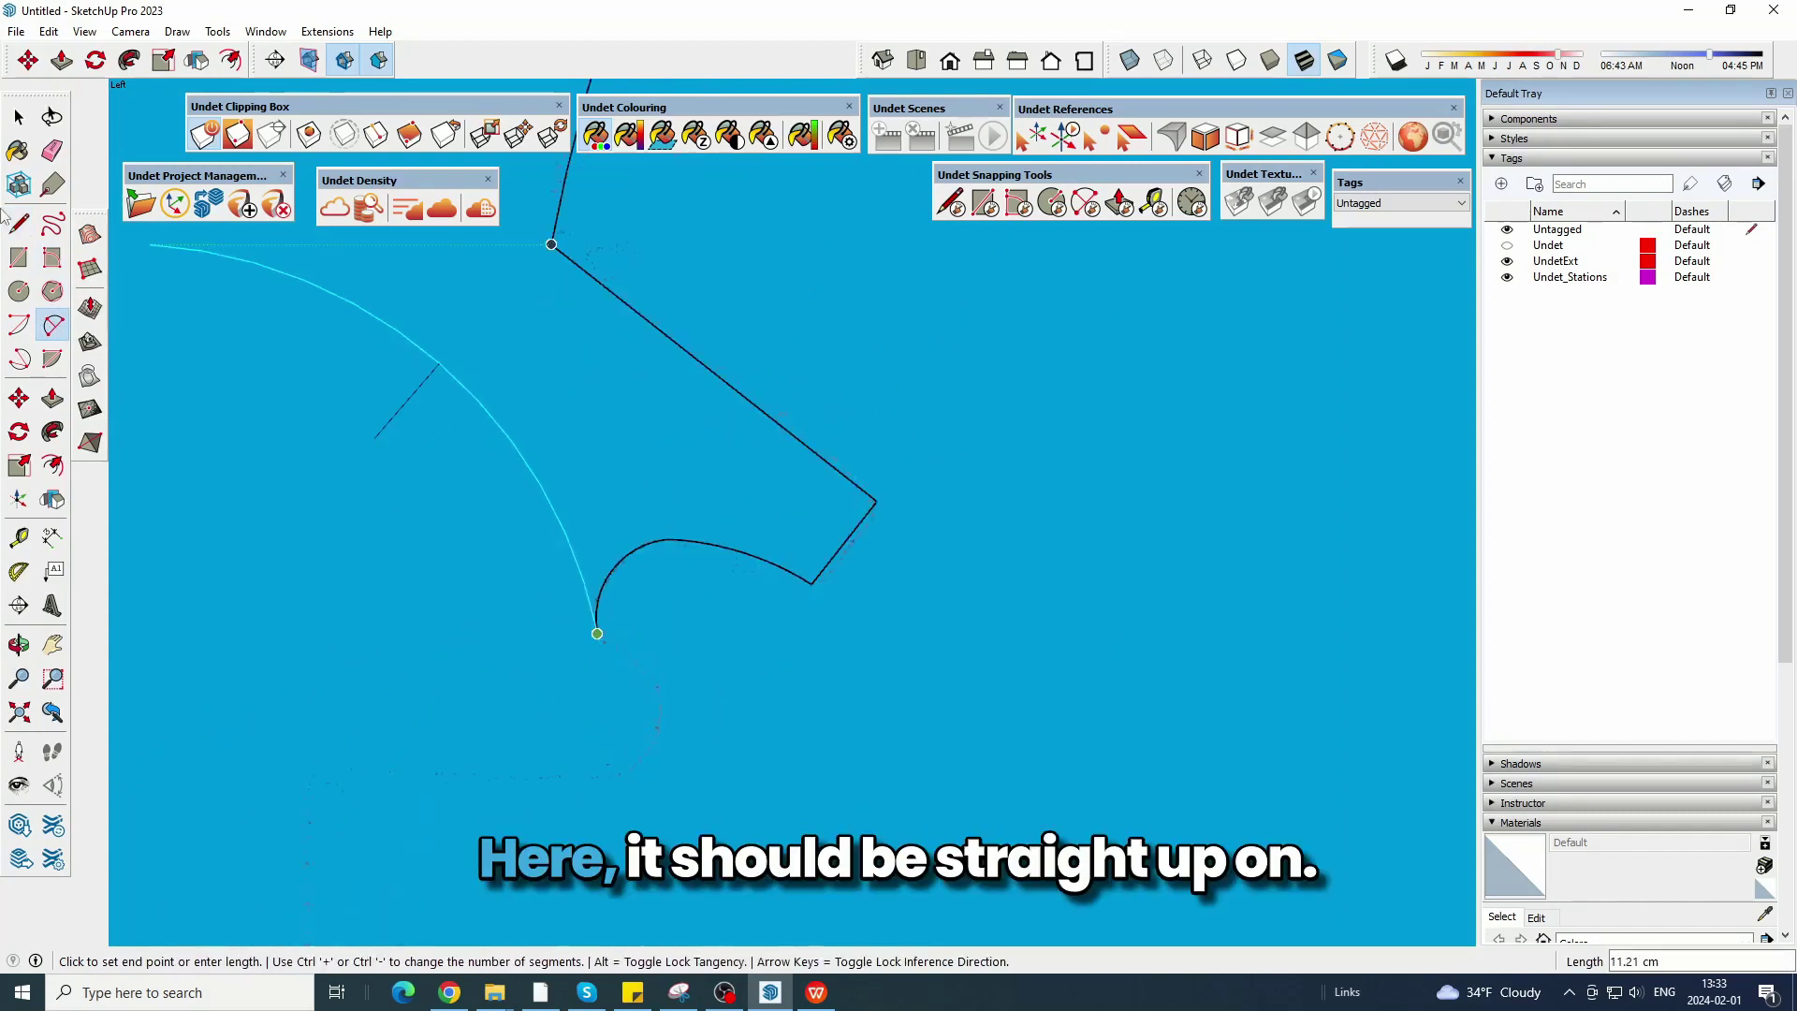
{"action": "left_click", "coordinate": [19, 224]}
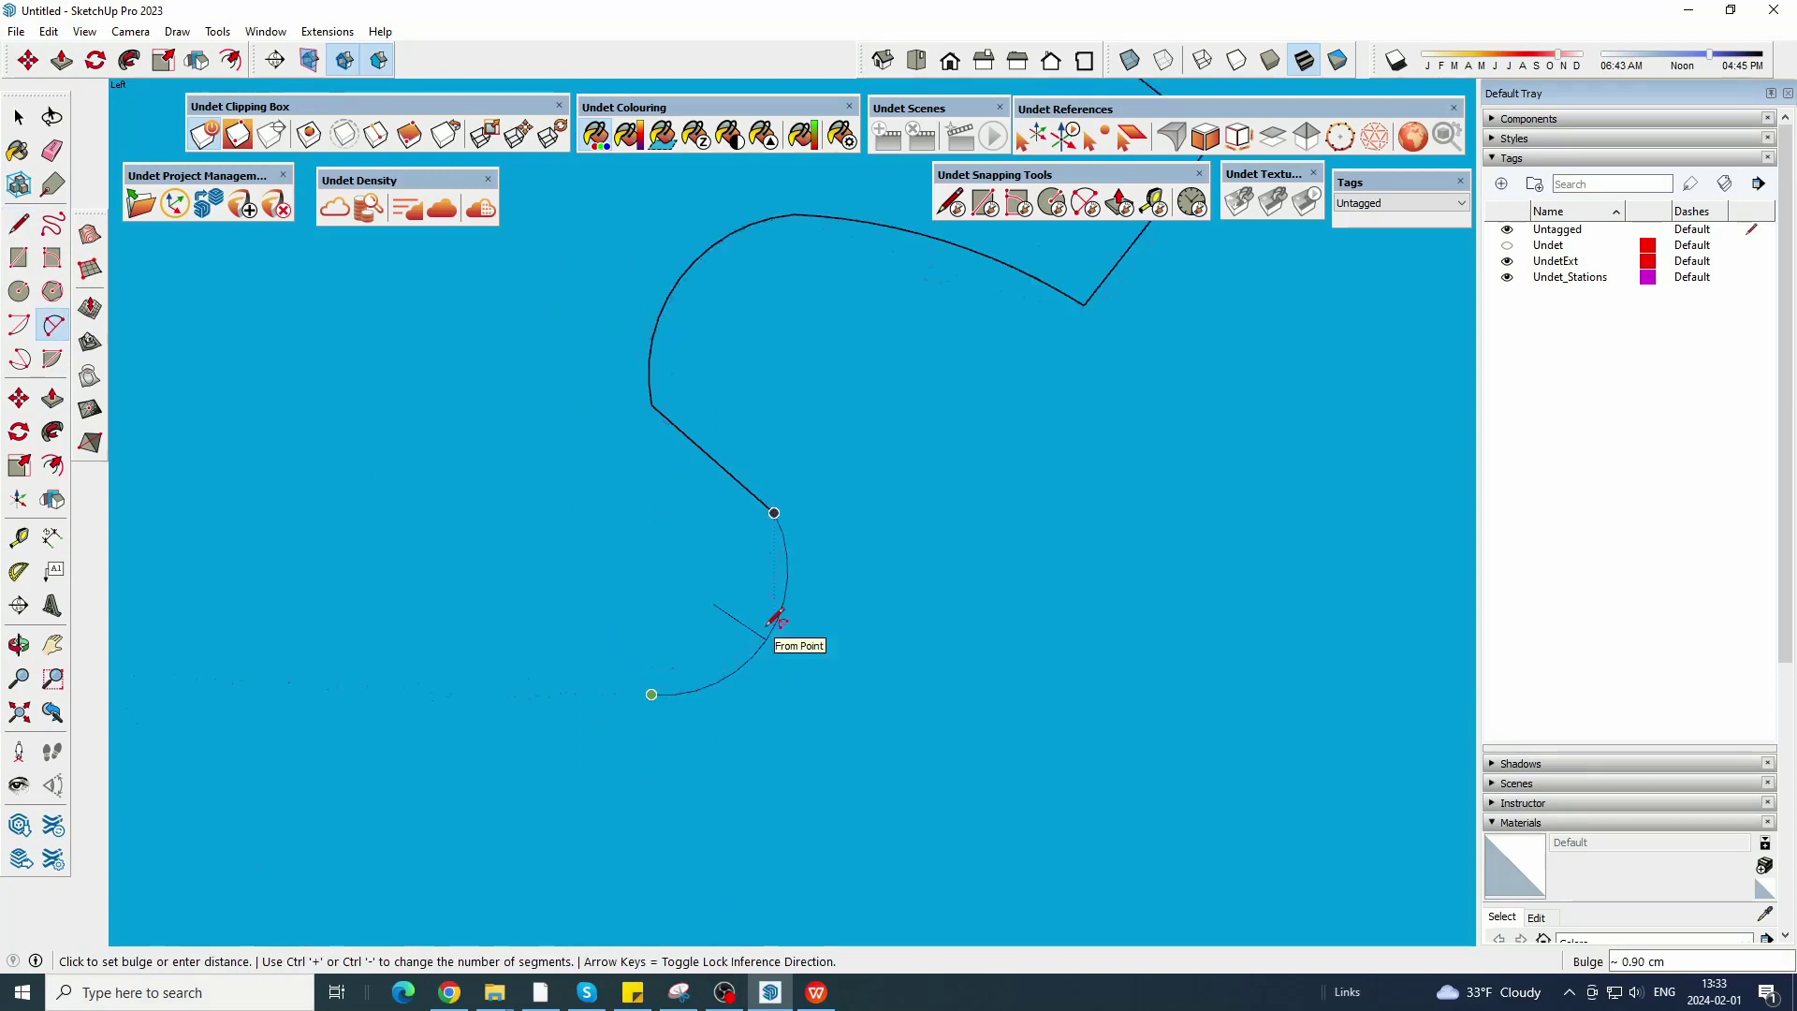
{"action": "left_click", "coordinate": [773, 614]}
{"action": "scroll", "coordinate": [773, 614], "scroll_direction": "down", "scroll_amount": 3}
Draw a horizontal line inward from the convex arc's end and a vertical line down to the next curve.
{"action": "left_click", "coordinate": [20, 224]}
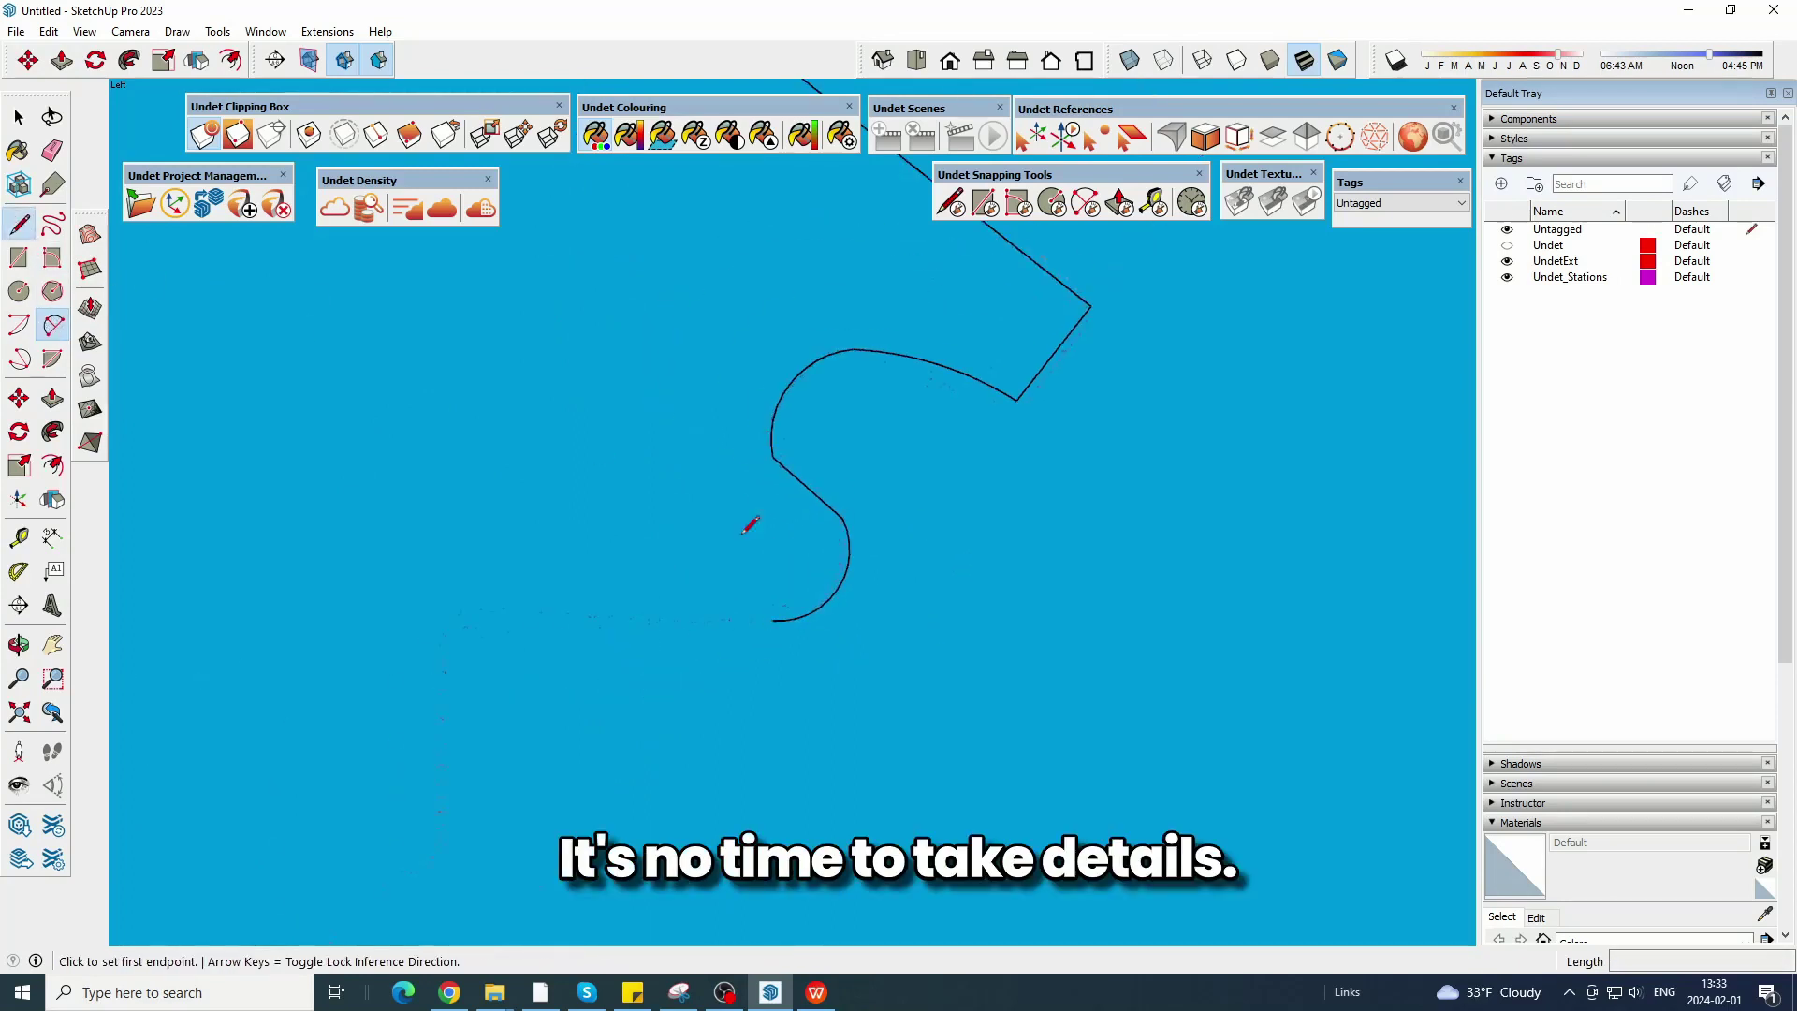
{"action": "left_click", "coordinate": [772, 619]}
{"action": "left_click", "coordinate": [445, 609]}
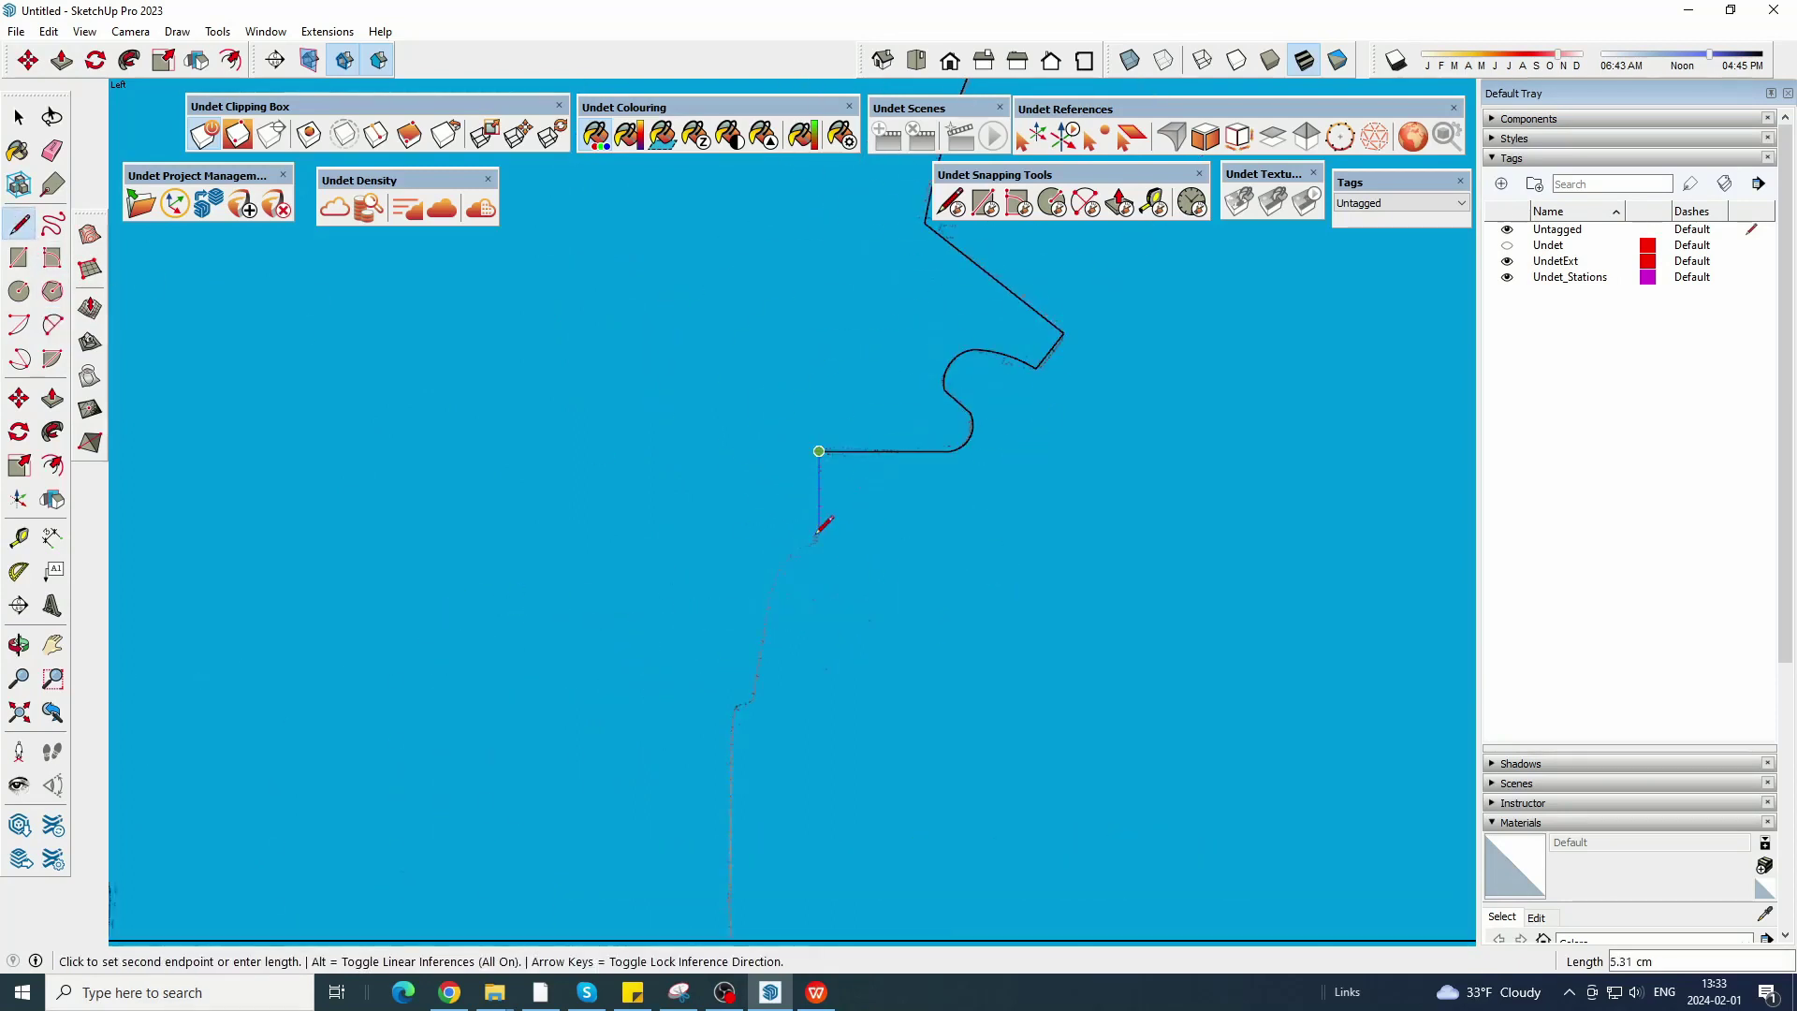
{"action": "left_click", "coordinate": [819, 546]}
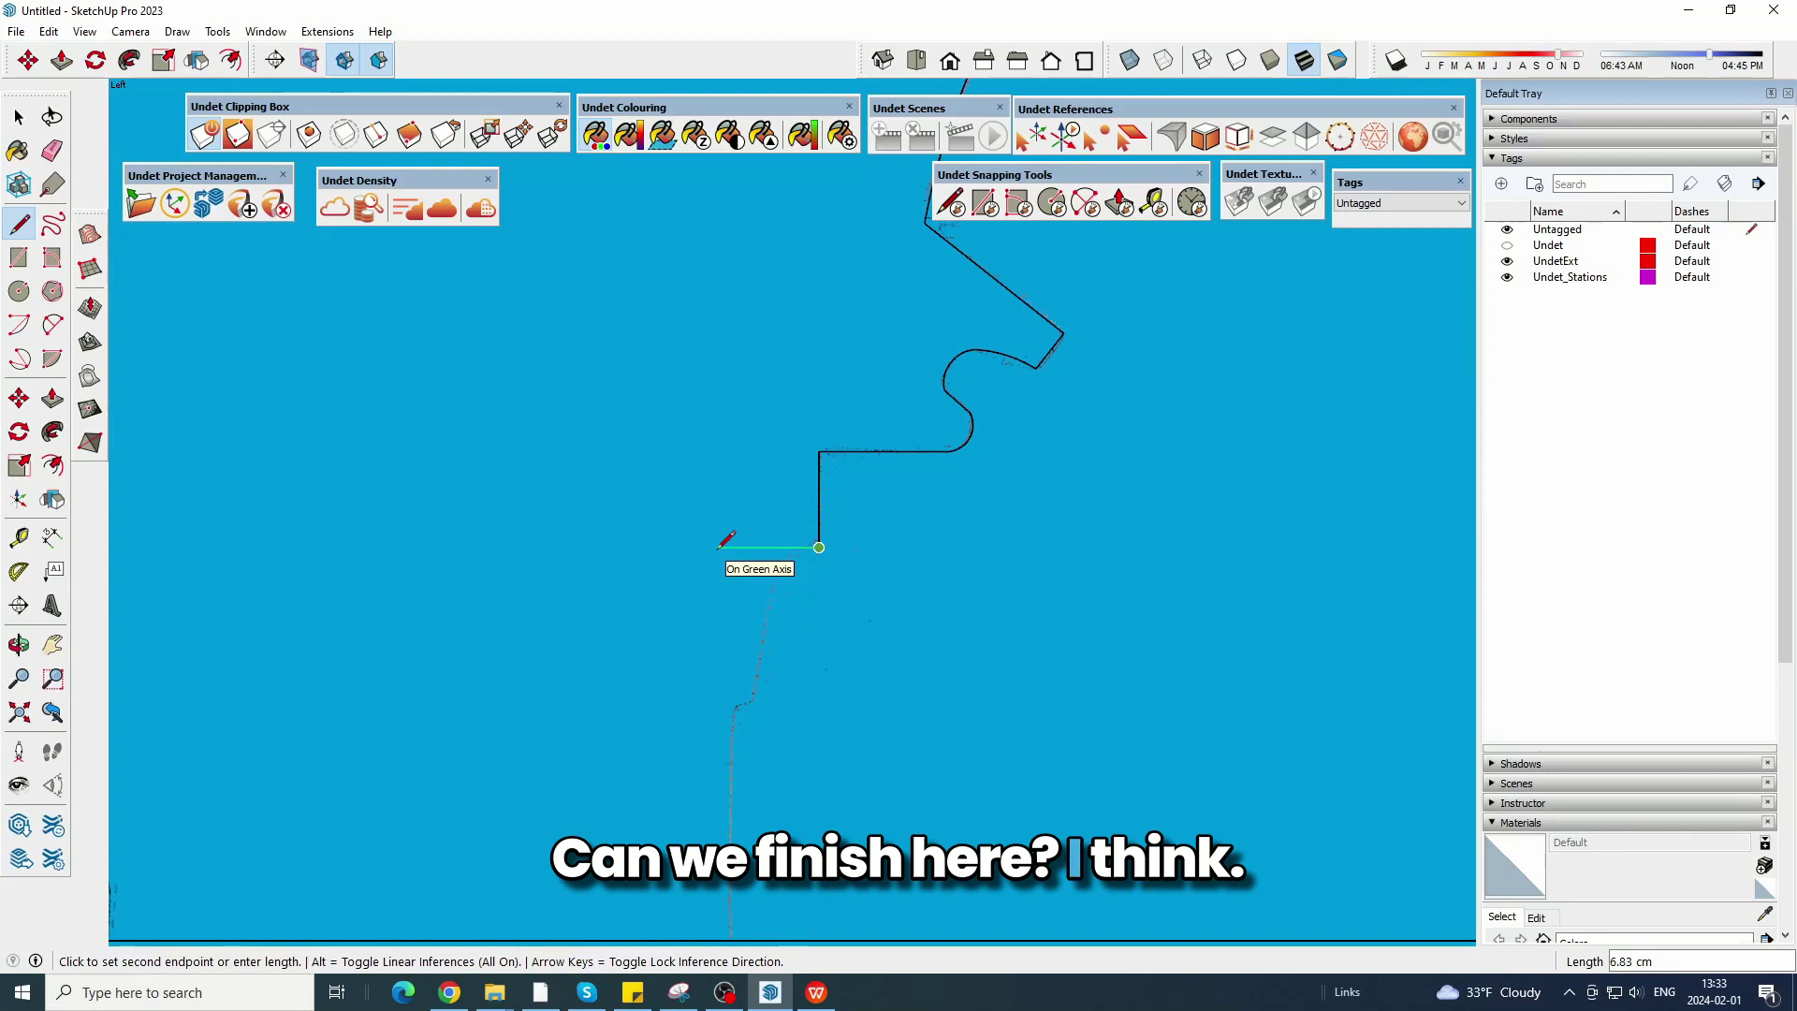
Trace the lowest part of the hanging profile with a concave arc and a steep sloping line down to the small step.
{"action": "left_click", "coordinate": [54, 323]}
{"action": "scroll", "coordinate": [821, 594], "scroll_direction": "up", "scroll_amount": 2}
{"action": "left_click", "coordinate": [739, 622]}
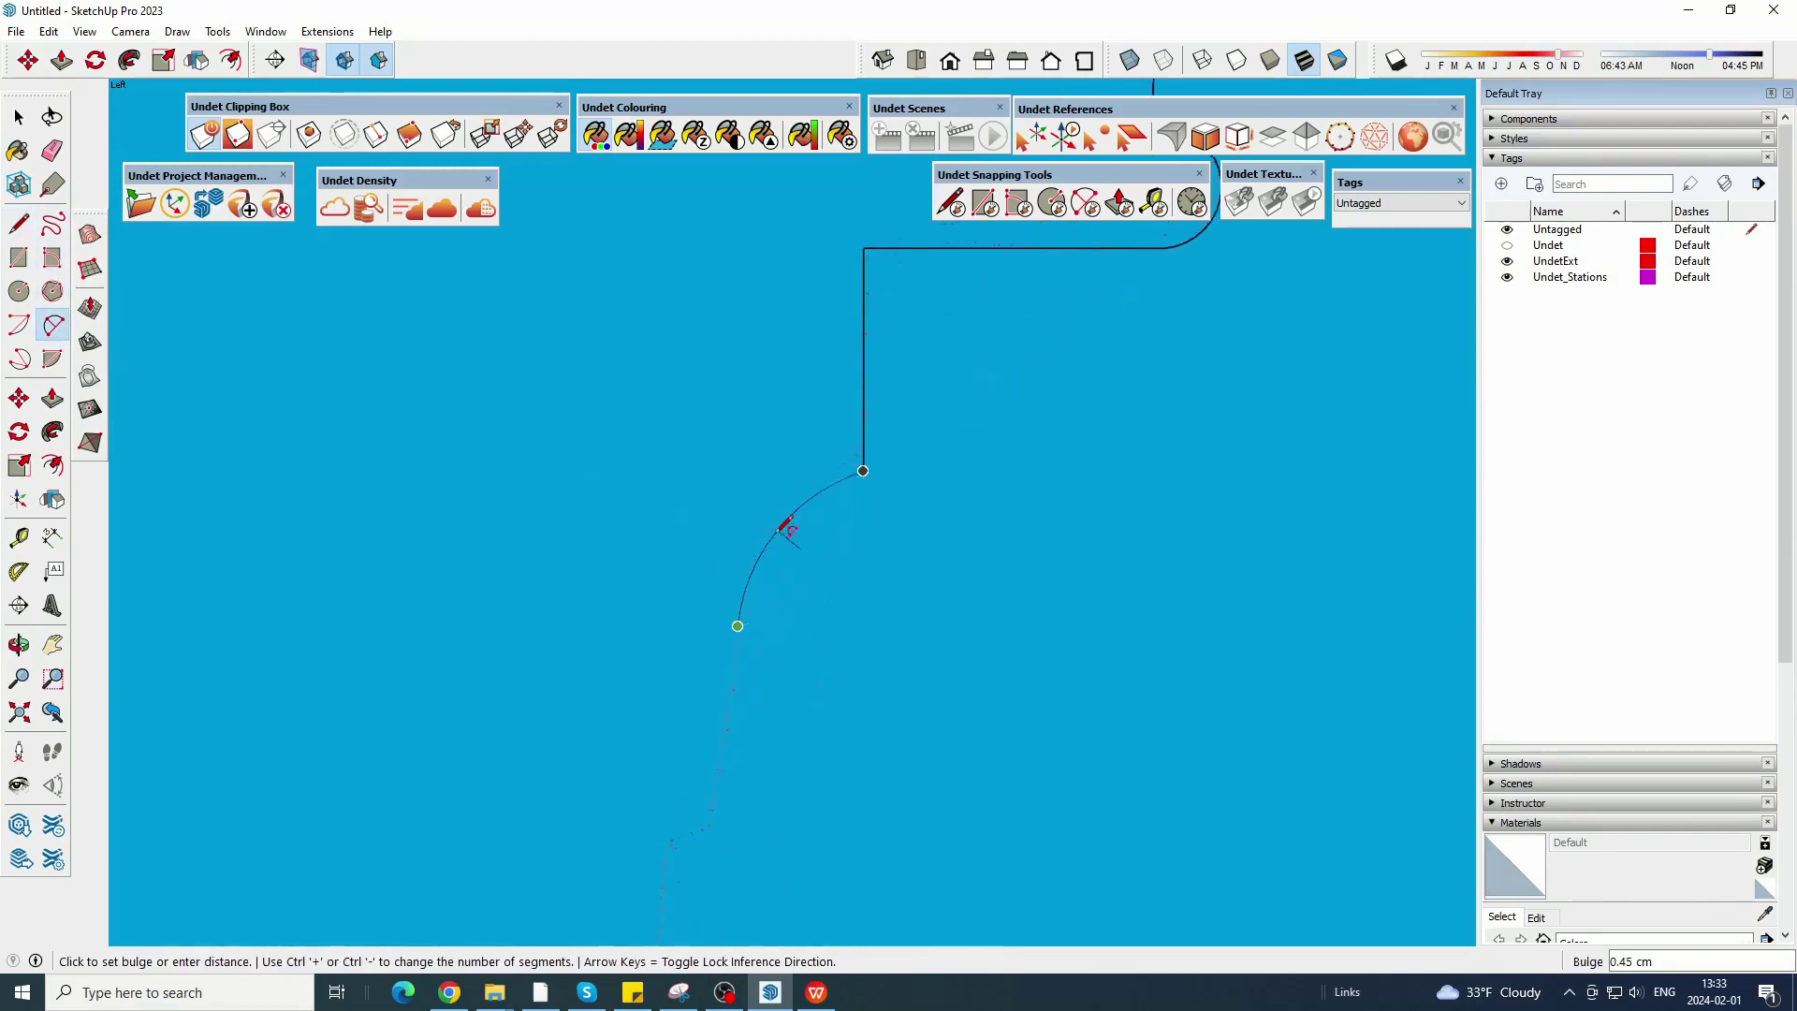
{"action": "left_click", "coordinate": [780, 525]}
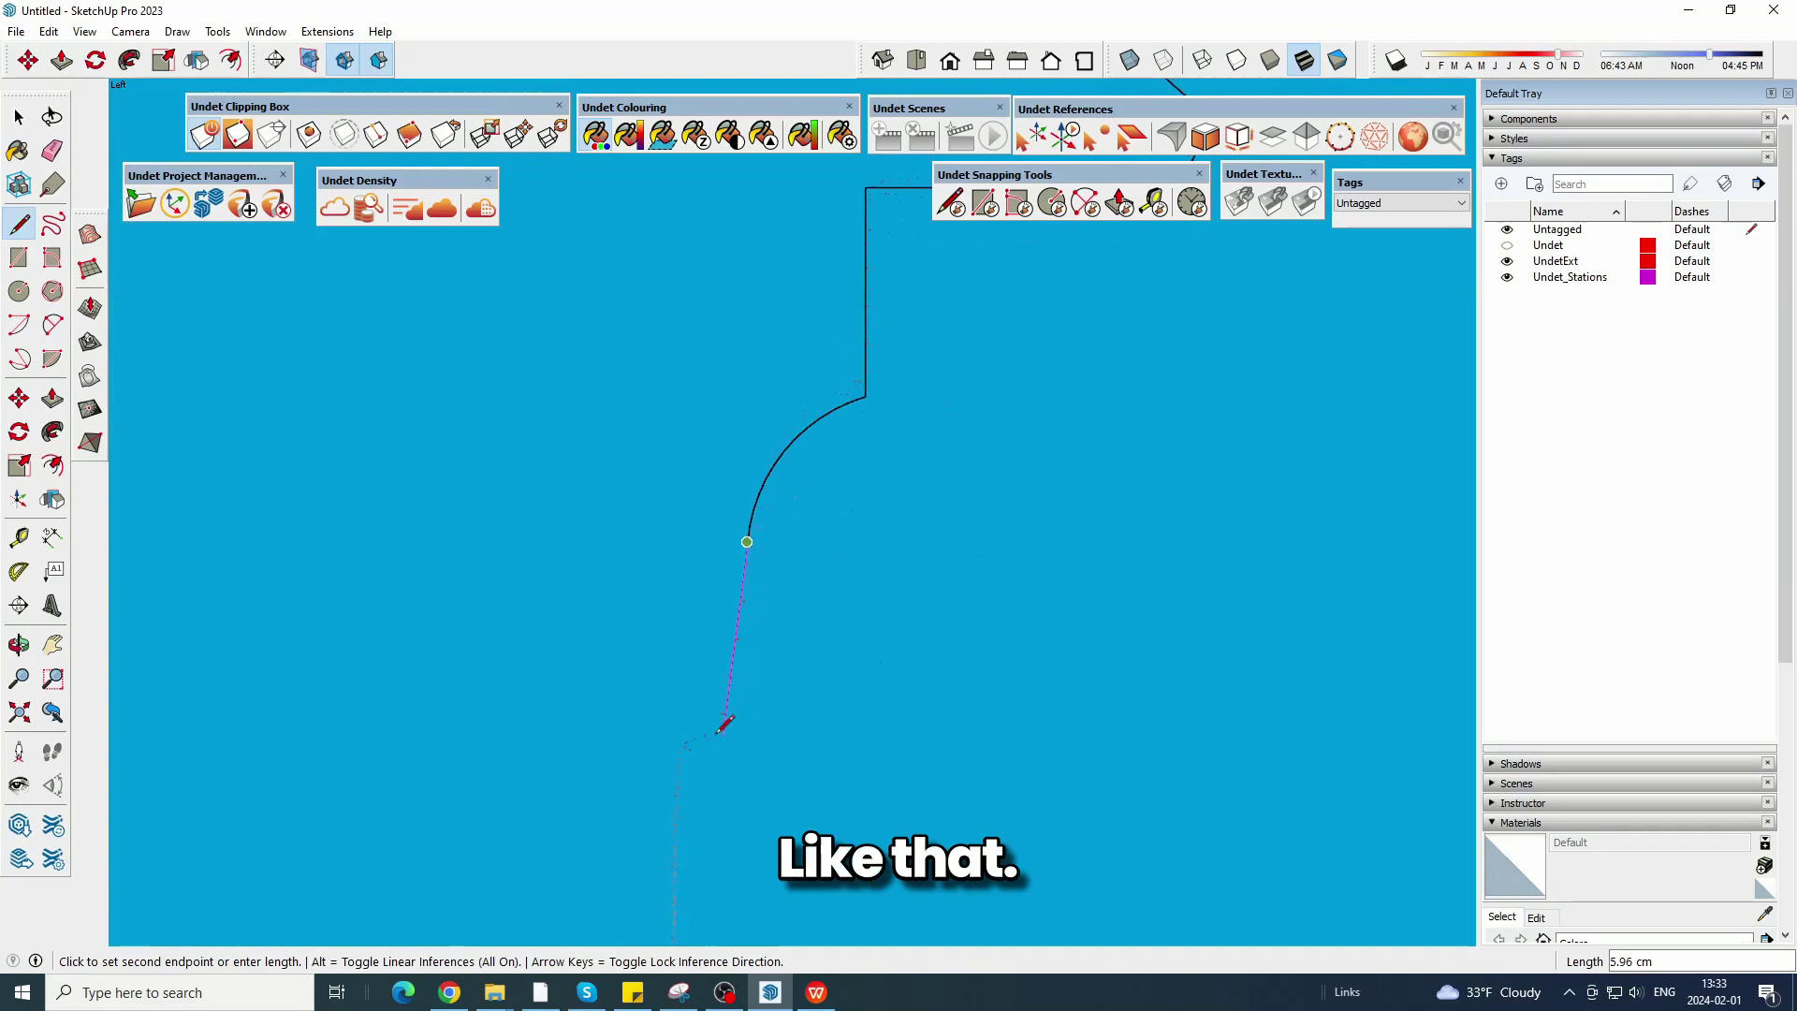
{"action": "left_click", "coordinate": [722, 736]}
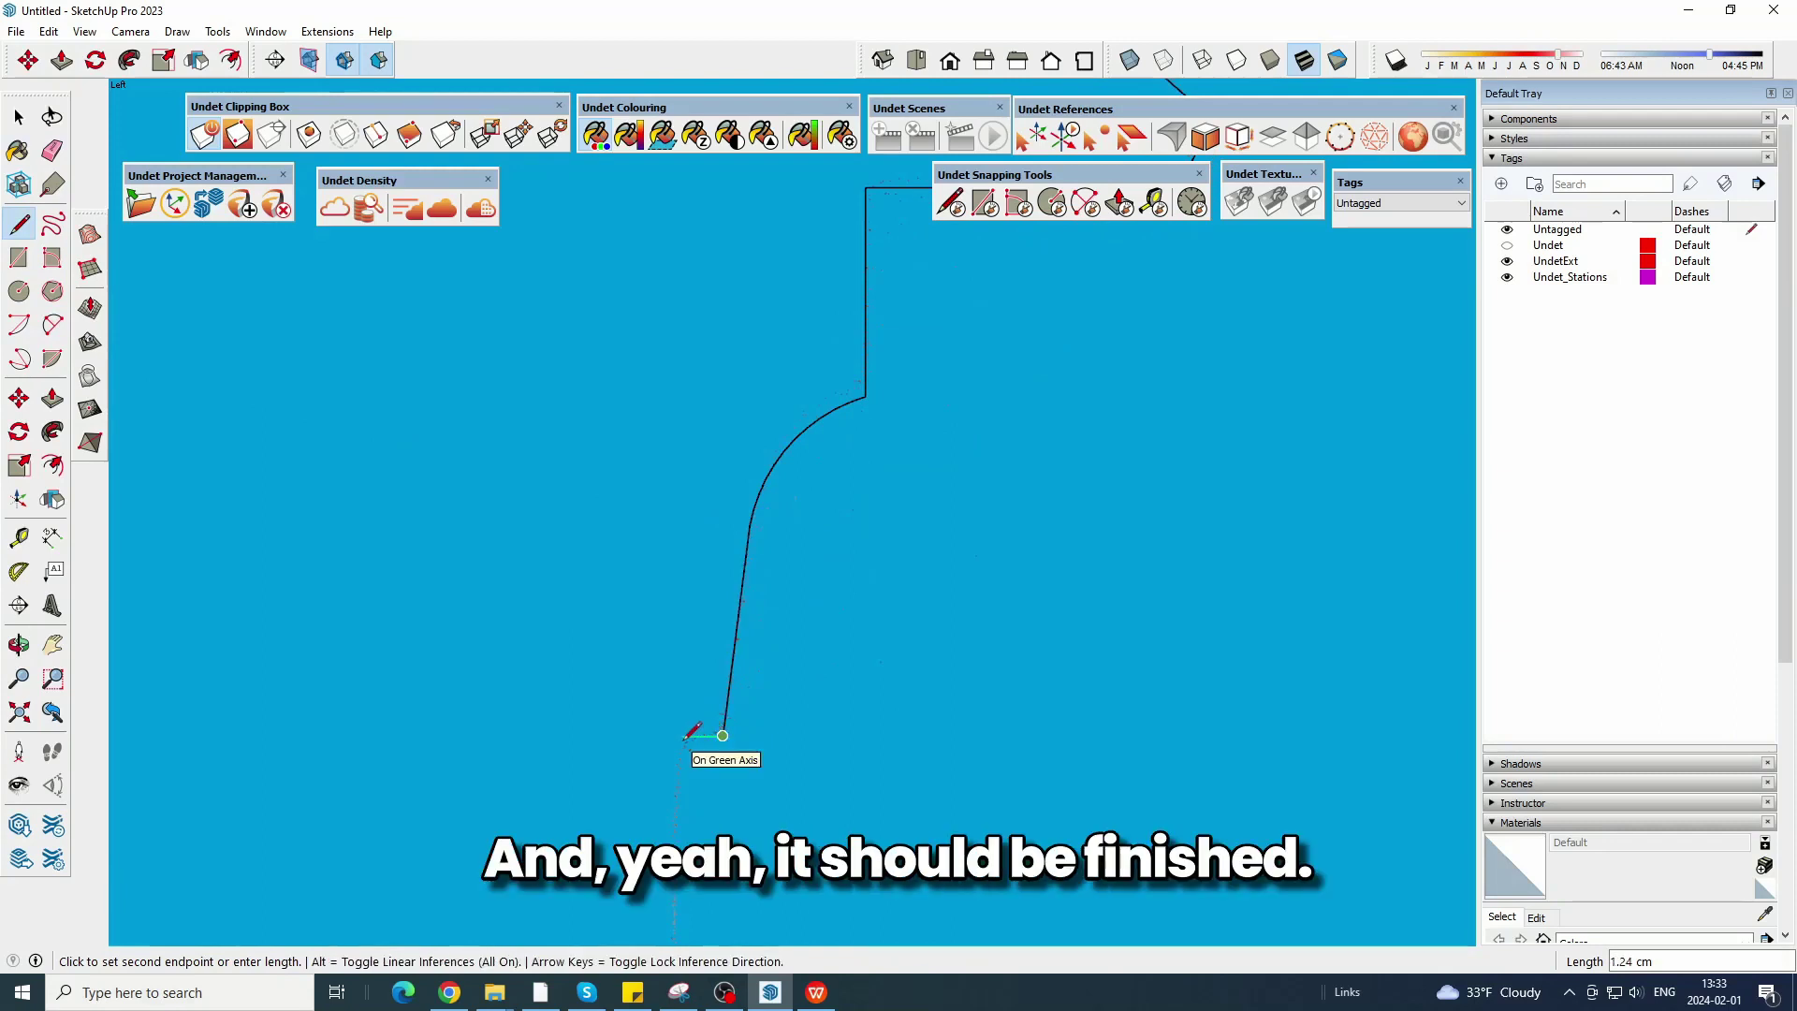
Draw a short horizontal line inward from the bottom of the steep sloping line and a vertical back line up past the sill.
{"action": "left_click", "coordinate": [555, 735]}
{"action": "scroll", "coordinate": [688, 809], "scroll_direction": "down", "scroll_amount": 1}
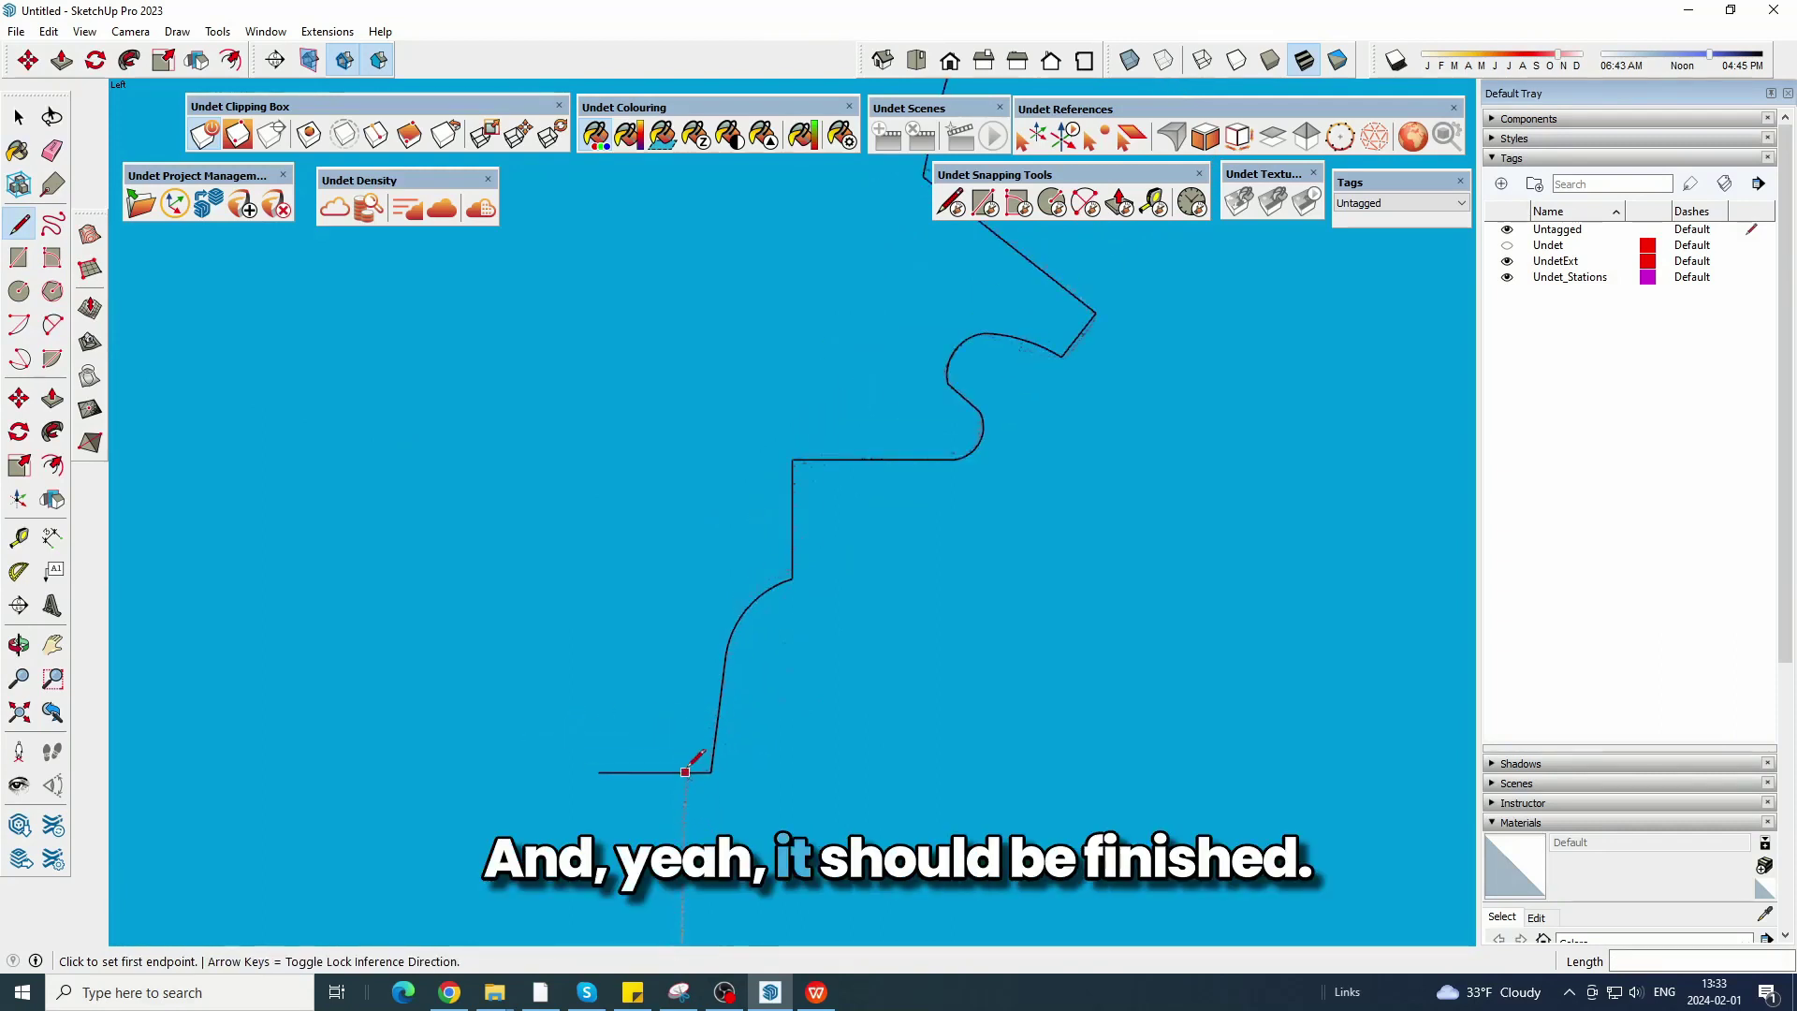
{"action": "scroll", "coordinate": [681, 777], "scroll_direction": "down", "scroll_amount": 4}
{"action": "scroll", "coordinate": [670, 791], "scroll_direction": "up", "scroll_amount": 1}
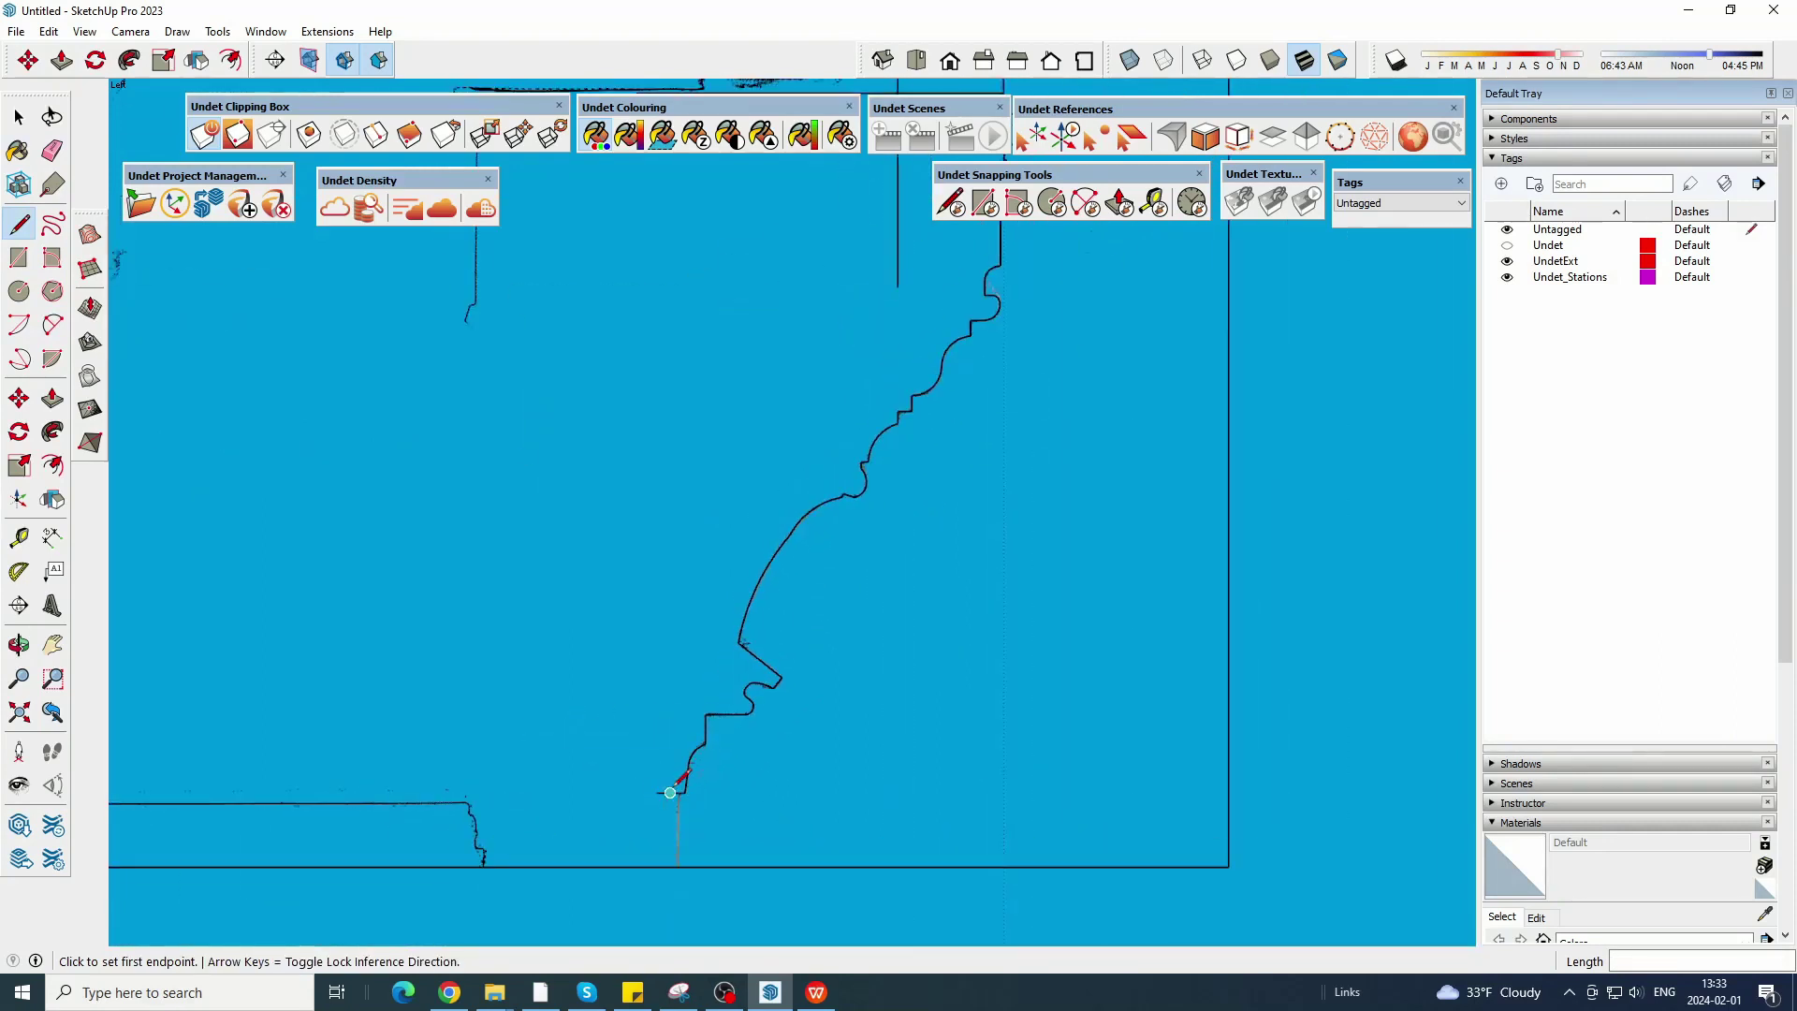
{"action": "scroll", "coordinate": [670, 792], "scroll_direction": "up", "scroll_amount": 5}
{"action": "key", "text": "Escape"}
{"action": "left_click", "coordinate": [688, 782]}
{"action": "scroll", "coordinate": [692, 931], "scroll_direction": "down", "scroll_amount": 4}
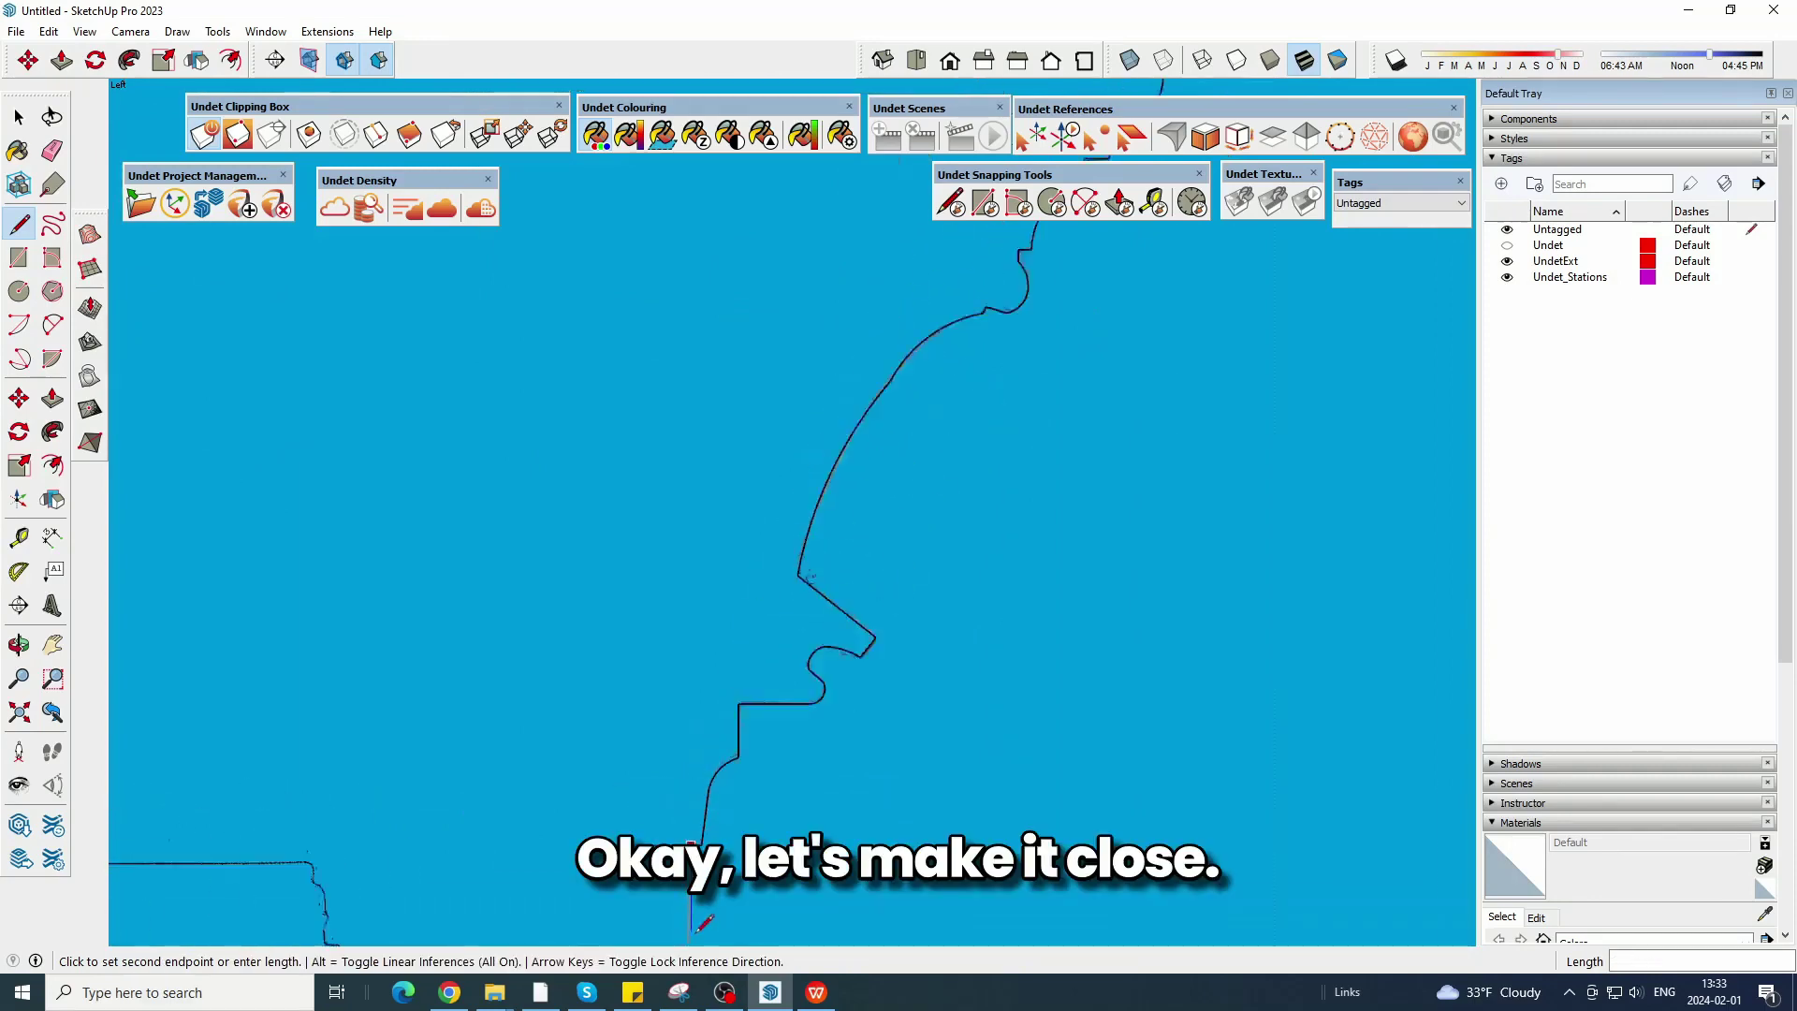
{"action": "scroll", "coordinate": [689, 889], "scroll_direction": "down", "scroll_amount": 2}
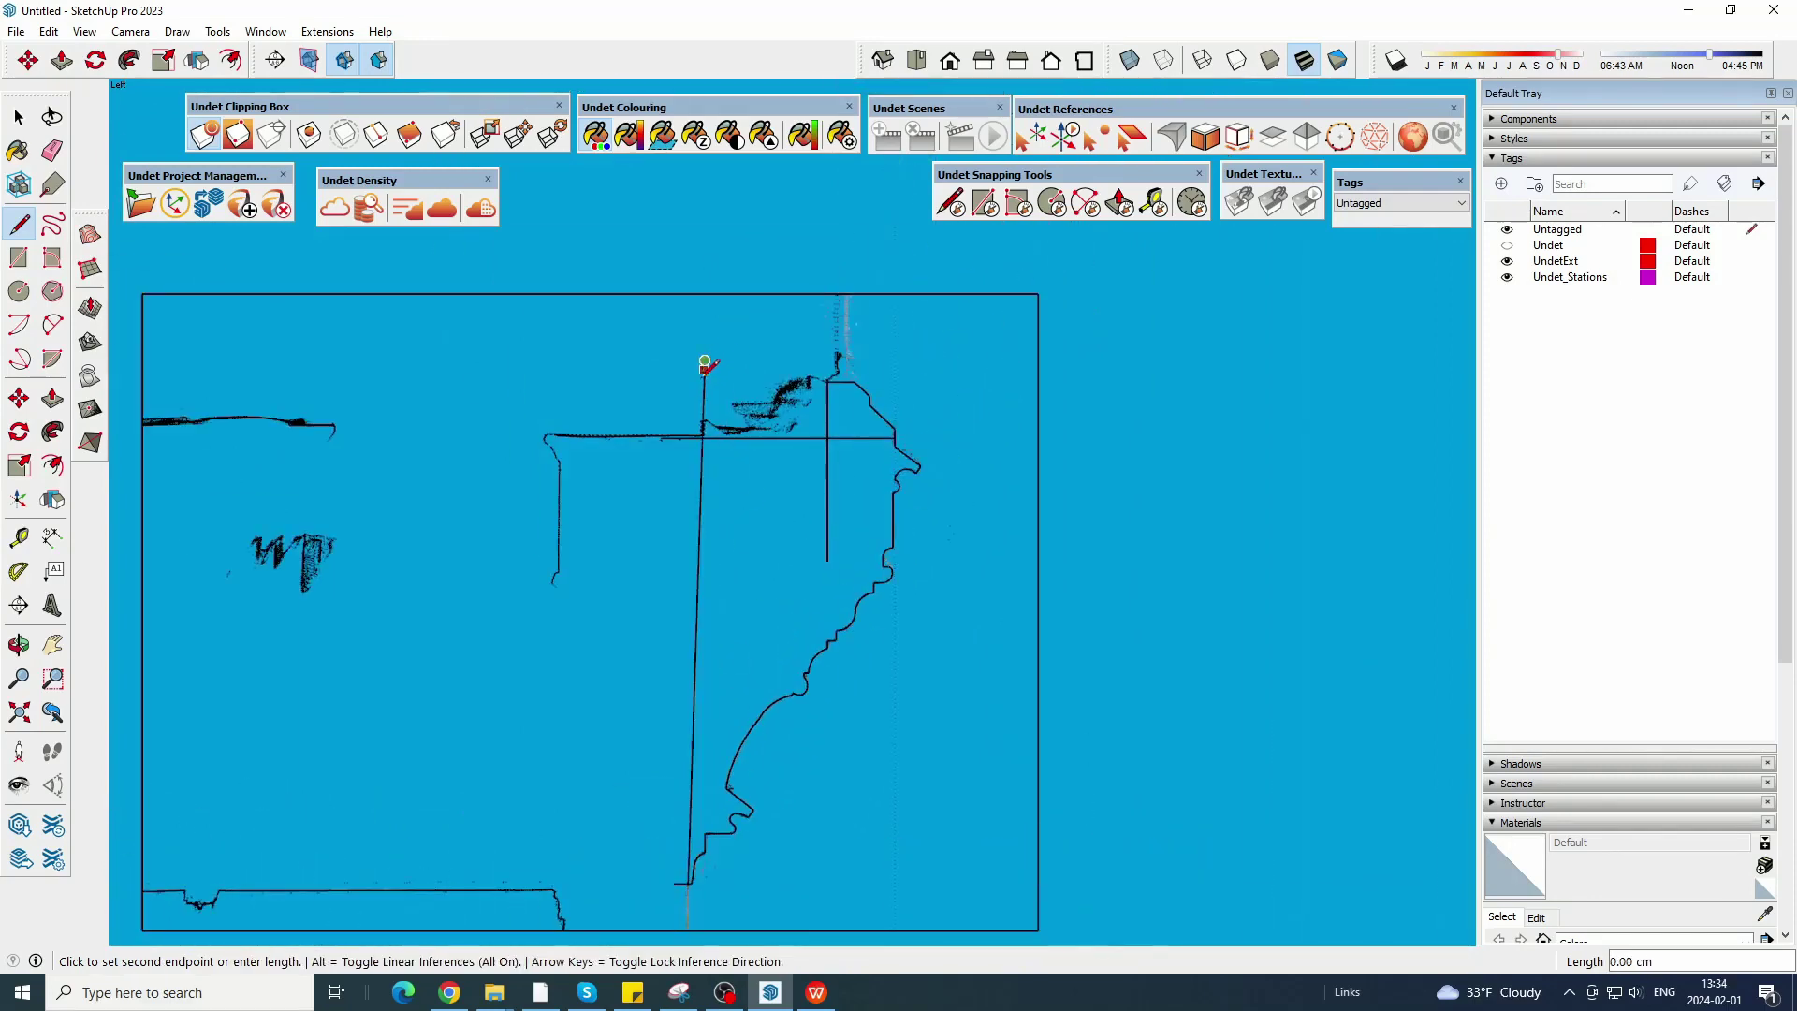
{"action": "scroll", "coordinate": [704, 662], "scroll_direction": "down", "scroll_amount": 4}
Close the profile with a line from the vertical back line to the frame line at the sill, and hide the point cloud.
{"action": "middle_click_drag", "start_coordinate": [775, 706], "coordinate": [585, 793]}
{"action": "scroll", "coordinate": [731, 685], "scroll_direction": "up", "scroll_amount": 6}
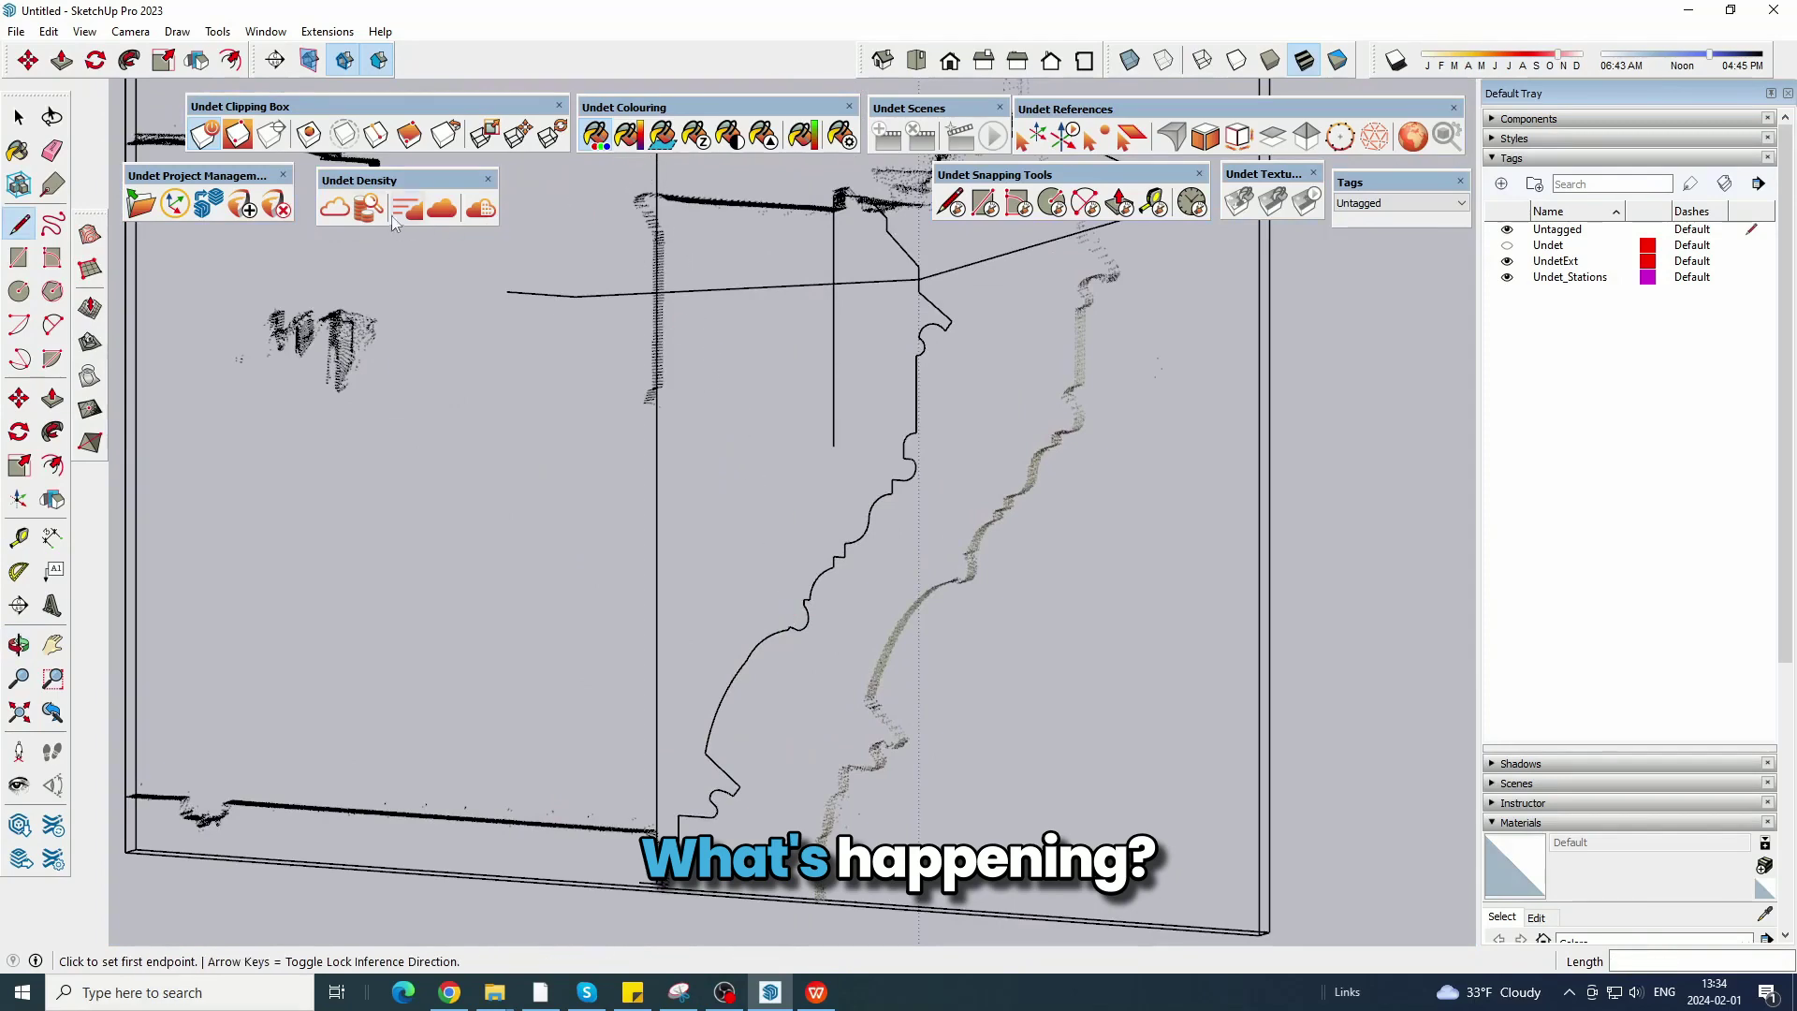
{"action": "middle_click_drag", "start_coordinate": [562, 402], "coordinate": [683, 402]}
{"action": "left_click", "coordinate": [976, 64]}
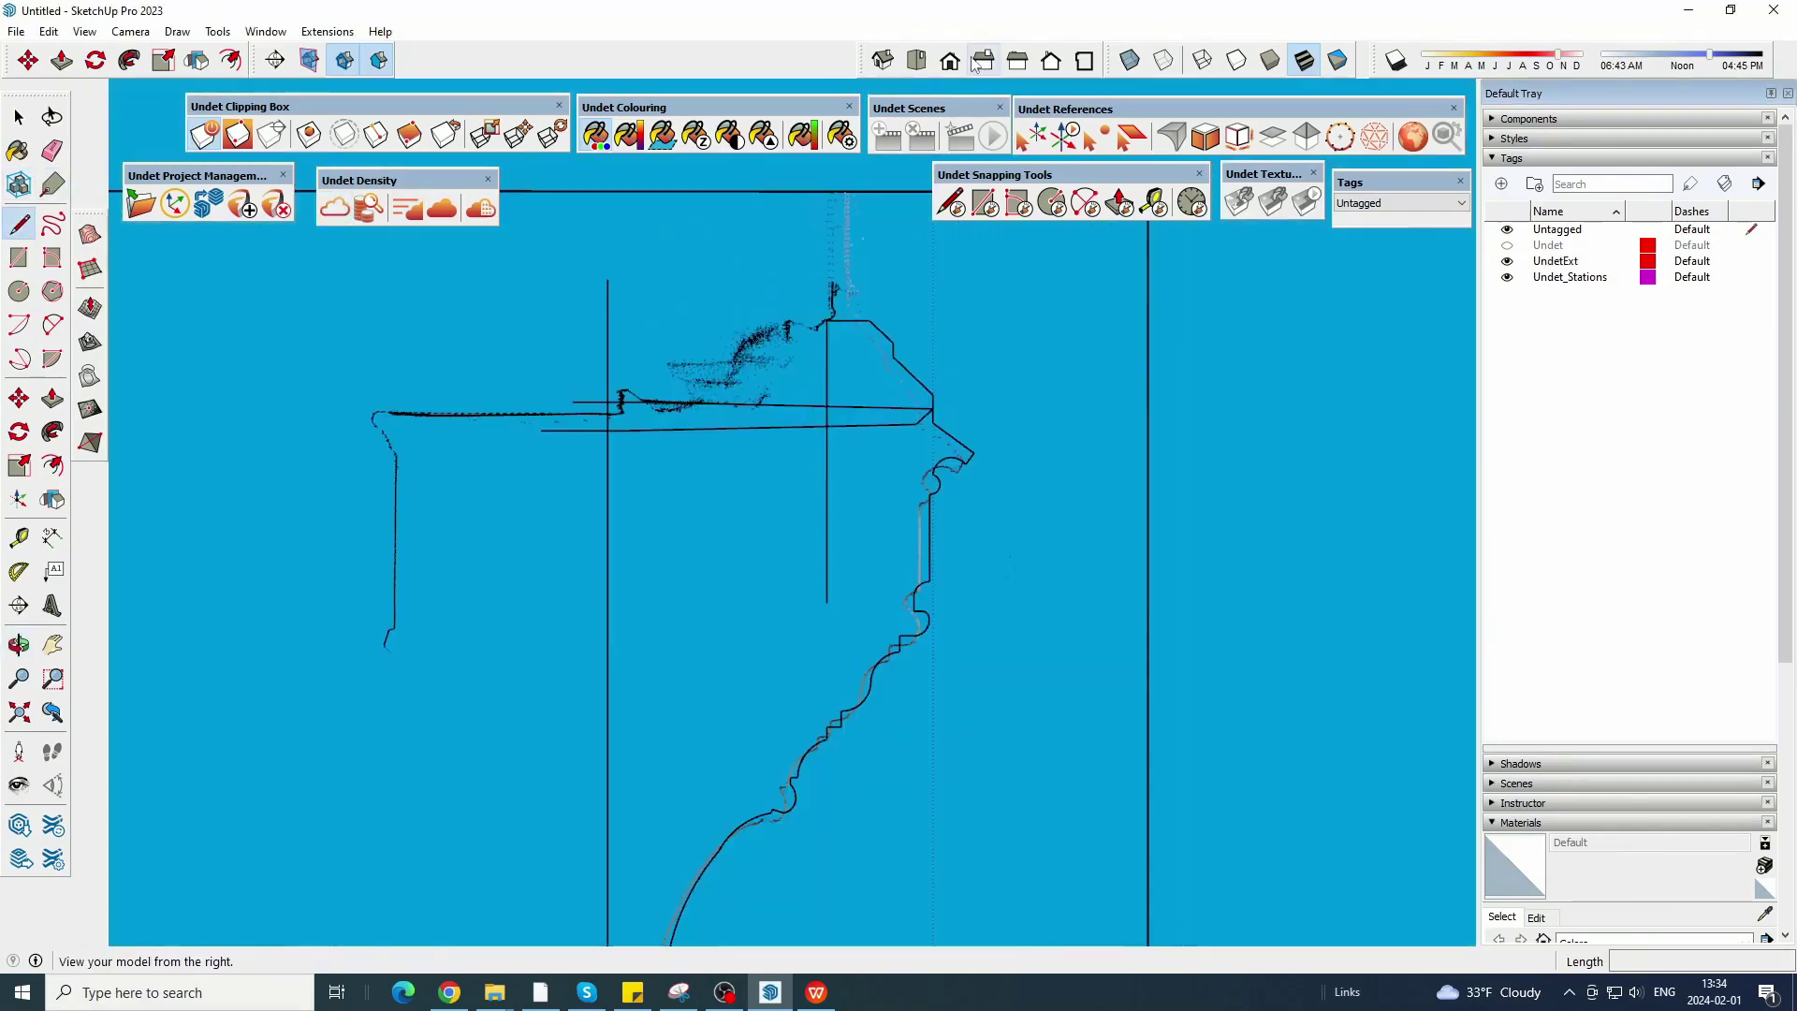
{"action": "scroll", "coordinate": [618, 398], "scroll_direction": "up", "scroll_amount": 3}
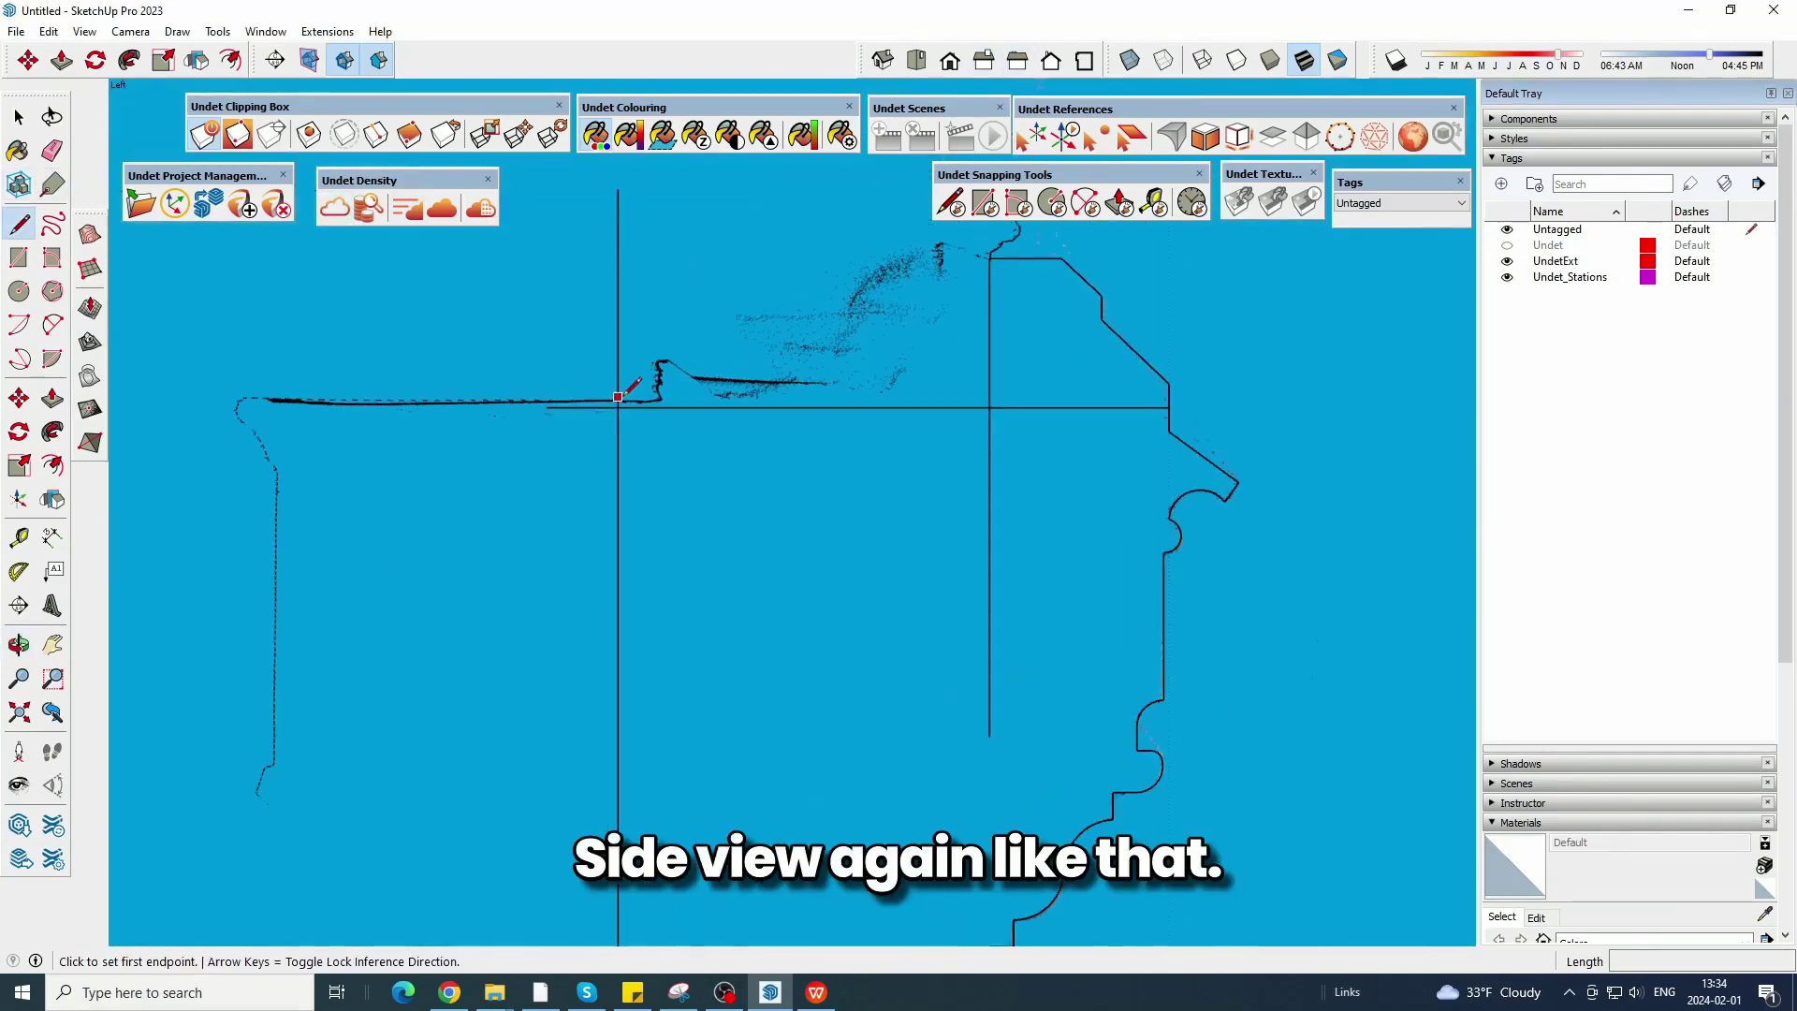
{"action": "scroll", "coordinate": [618, 397], "scroll_direction": "up", "scroll_amount": 2}
{"action": "left_click", "coordinate": [614, 401]}
{"action": "middle_click_drag", "start_coordinate": [1247, 382], "coordinate": [840, 295]}
{"action": "left_click", "coordinate": [339, 206]}
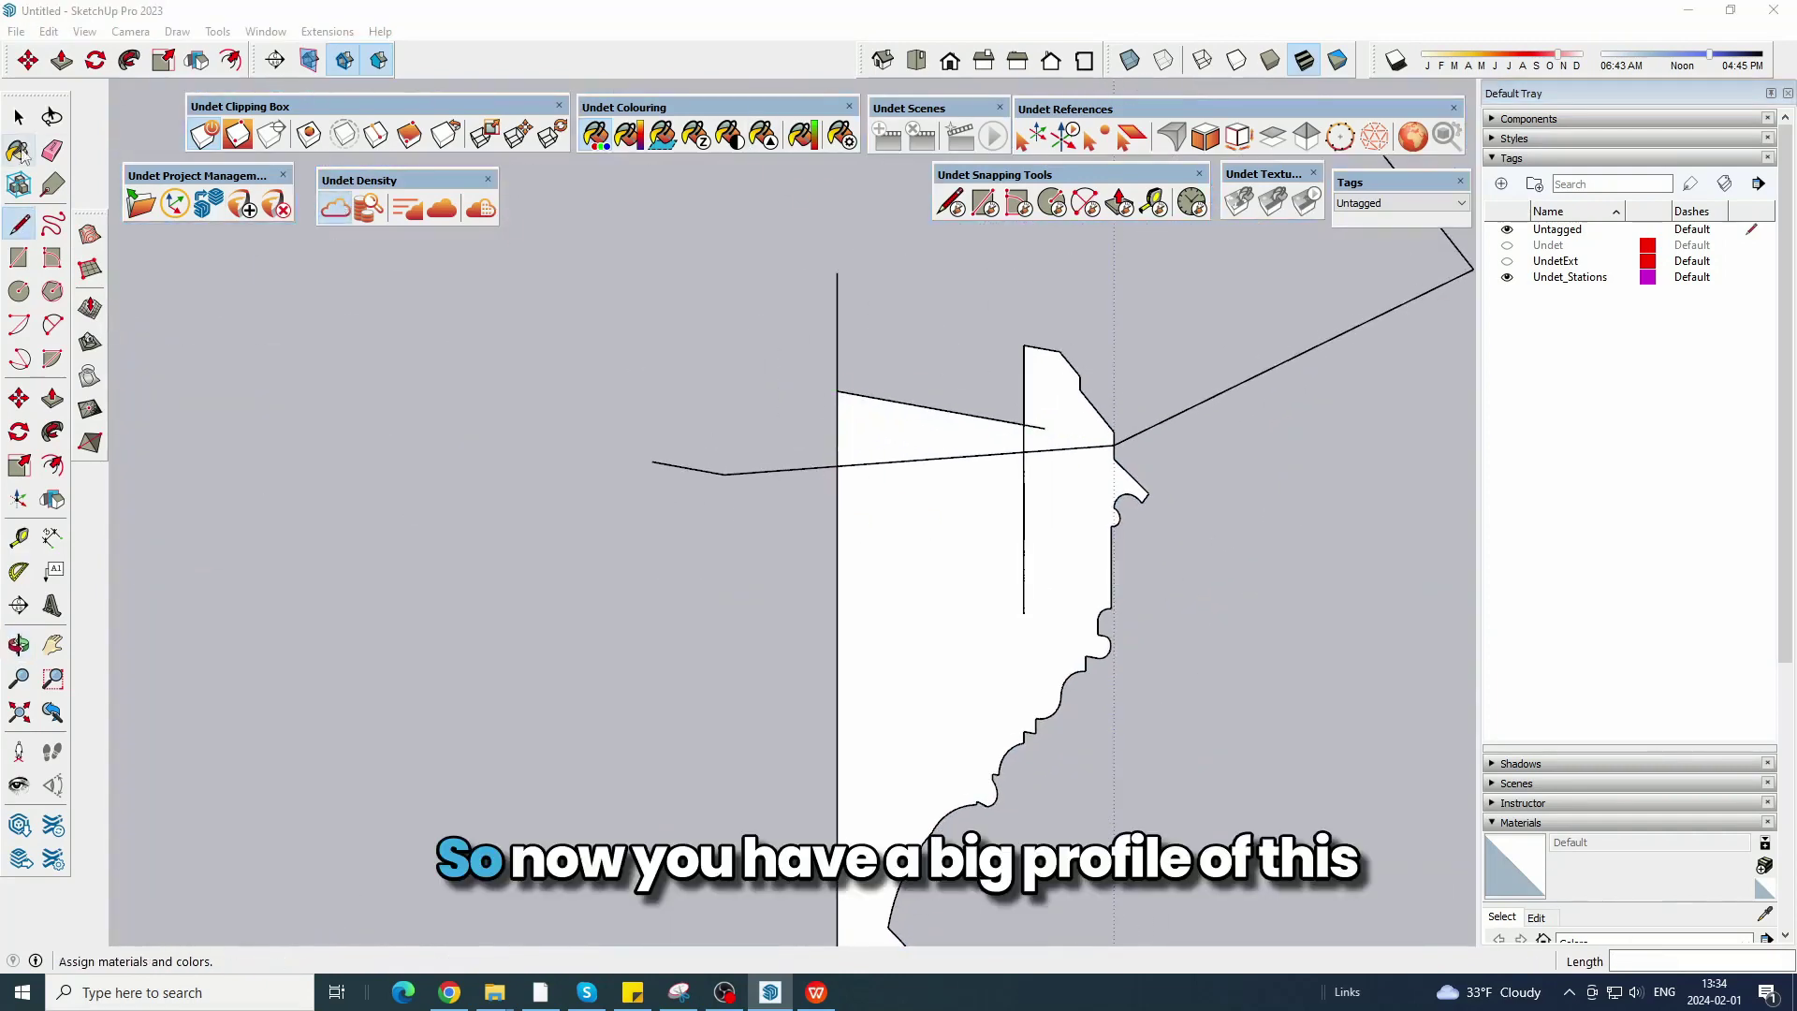
Erase the overshooting line ends and the leftover line inside the closed profile.
{"action": "left_click", "coordinate": [52, 150]}
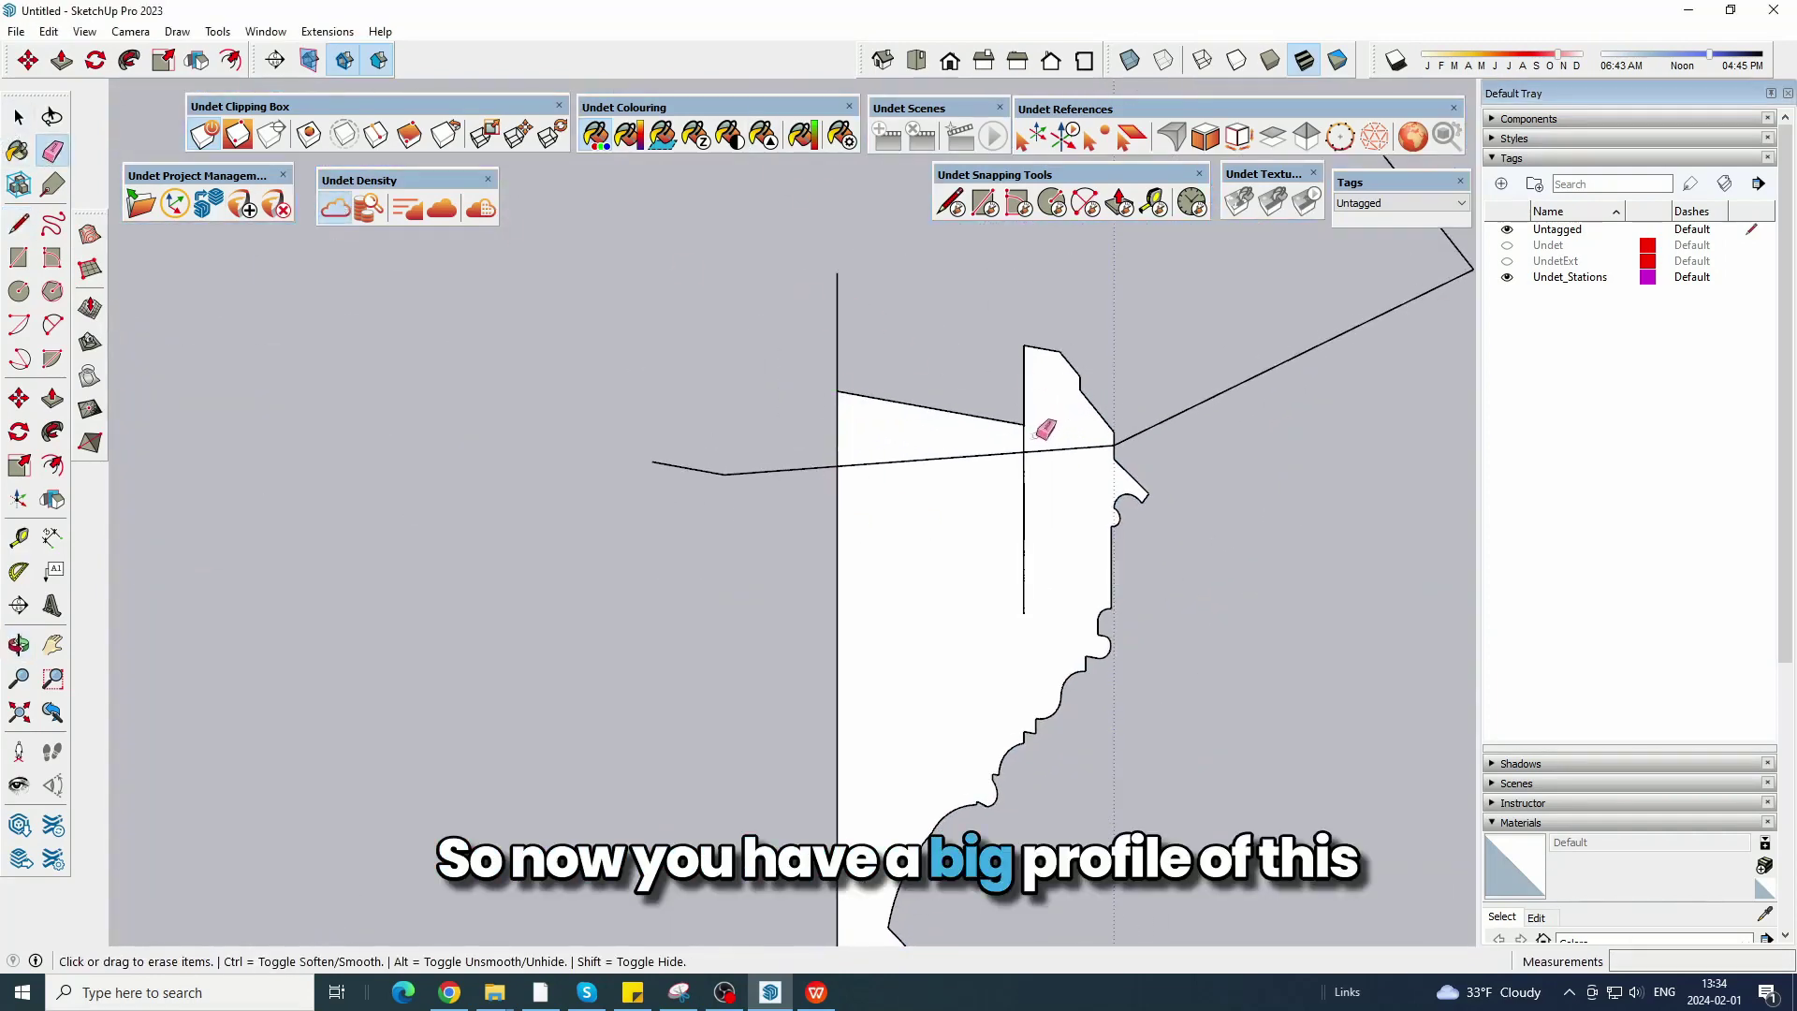
{"action": "scroll", "coordinate": [815, 281], "scroll_direction": "down", "scroll_amount": 3}
{"action": "middle_click_drag", "start_coordinate": [815, 280], "coordinate": [780, 350], "text": "shift"}
{"action": "scroll", "coordinate": [748, 807], "scroll_direction": "up", "scroll_amount": 6}
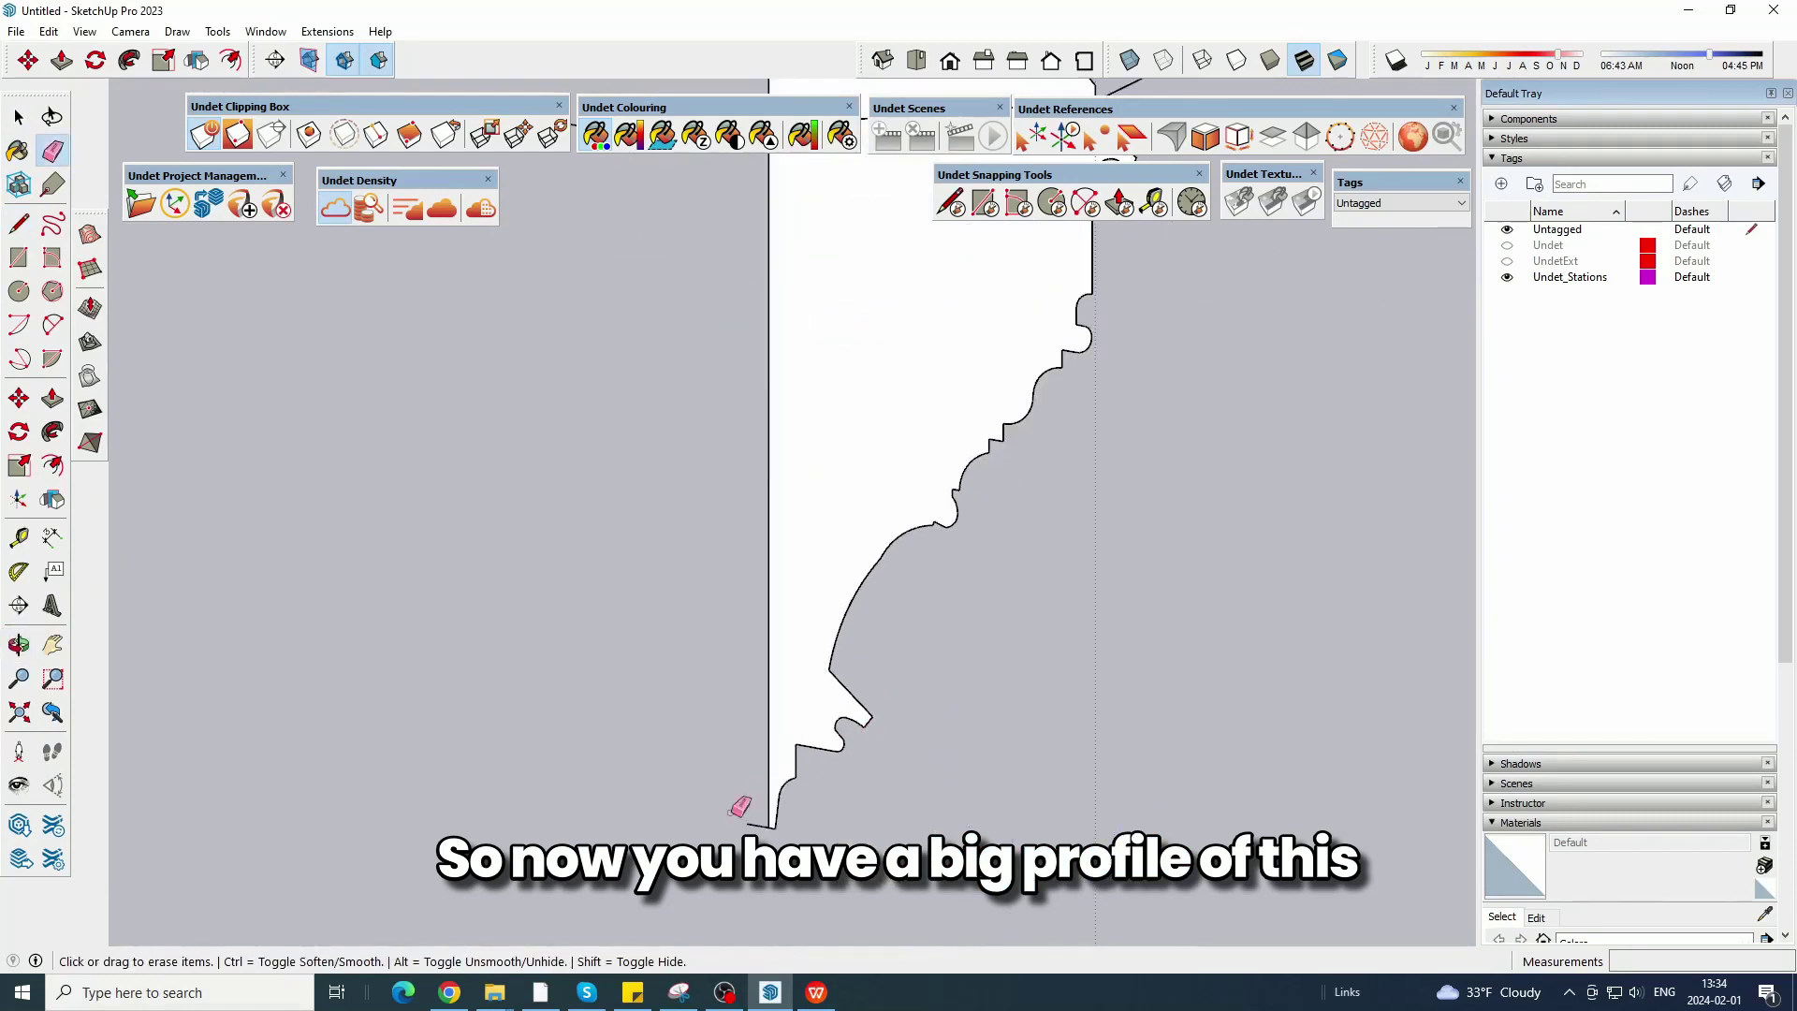
{"action": "scroll", "coordinate": [779, 820], "scroll_direction": "down", "scroll_amount": 3}
{"action": "scroll", "coordinate": [795, 786], "scroll_direction": "down", "scroll_amount": 2}
Scale the thin clipping box in both directions along the green axis so it covers the whole bay.
{"action": "mouse_move", "coordinate": [950, 601]}
{"action": "middle_mouse_down"}
{"action": "mouse_move", "coordinate": [914, 512]}
{"action": "mouse_move", "coordinate": [802, 553]}
{"action": "mouse_move", "coordinate": [1034, 599]}
{"action": "middle_mouse_up"}
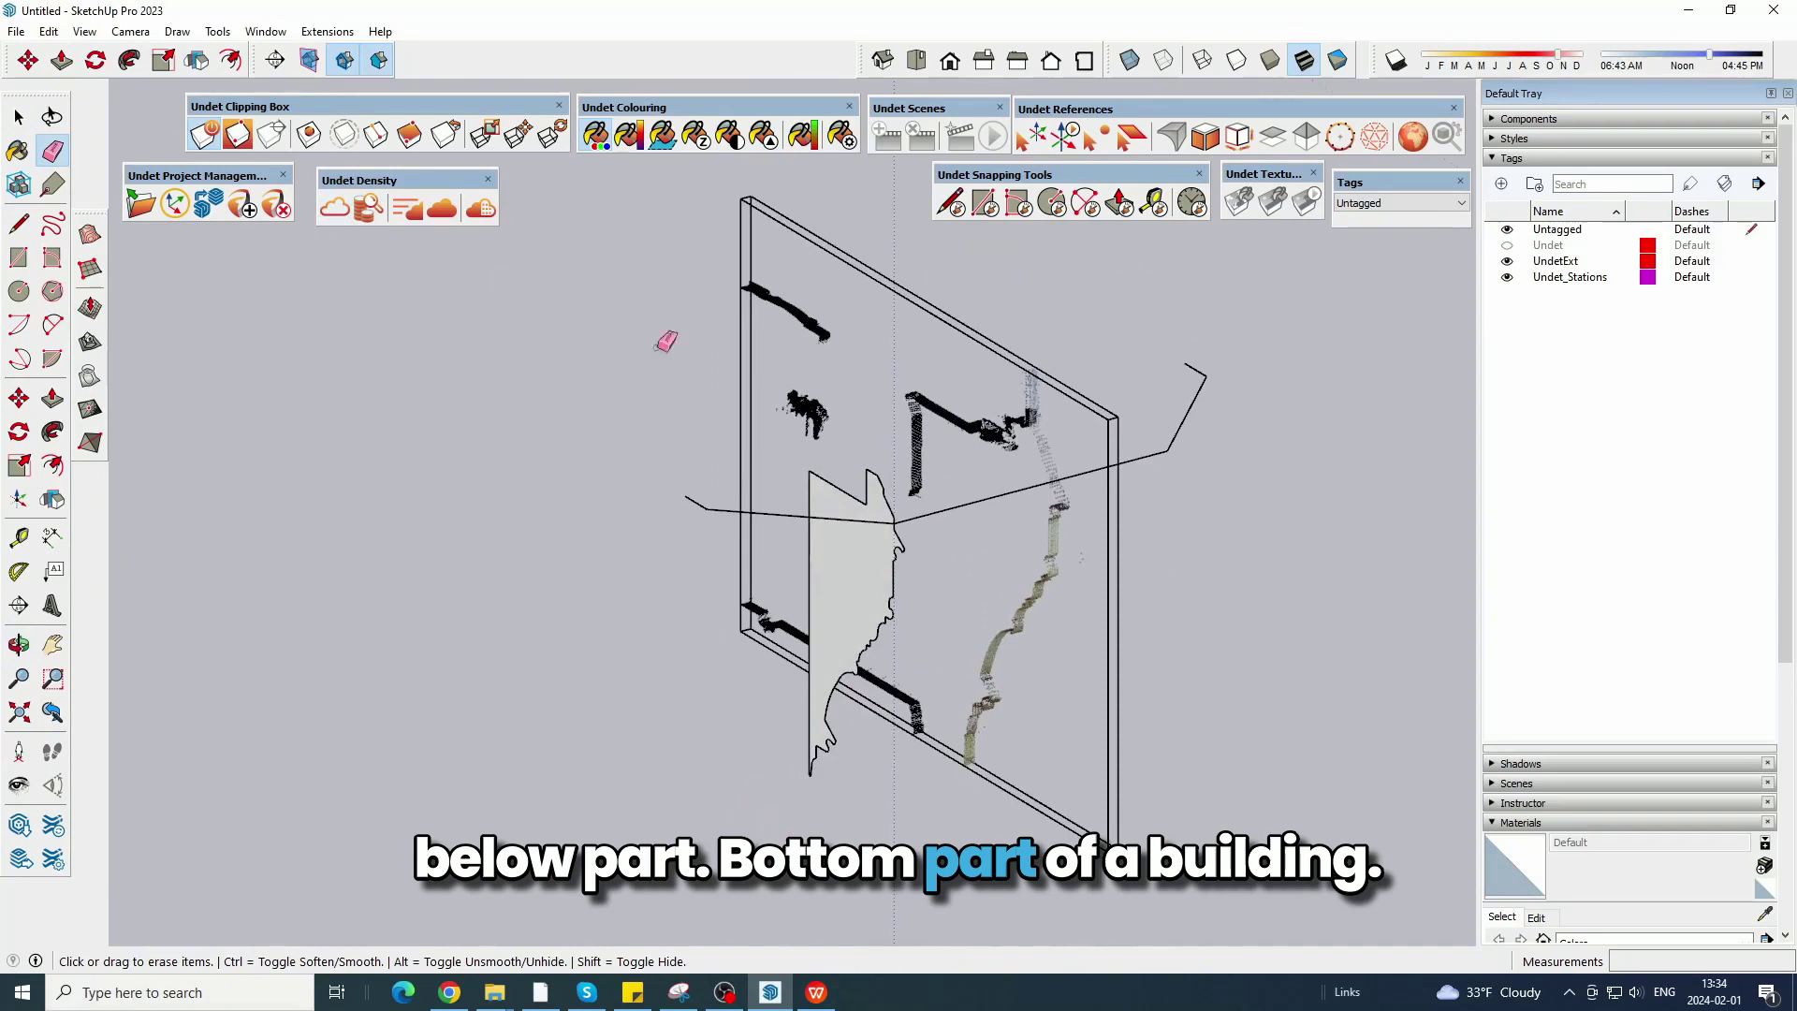
{"action": "left_click", "coordinate": [489, 136]}
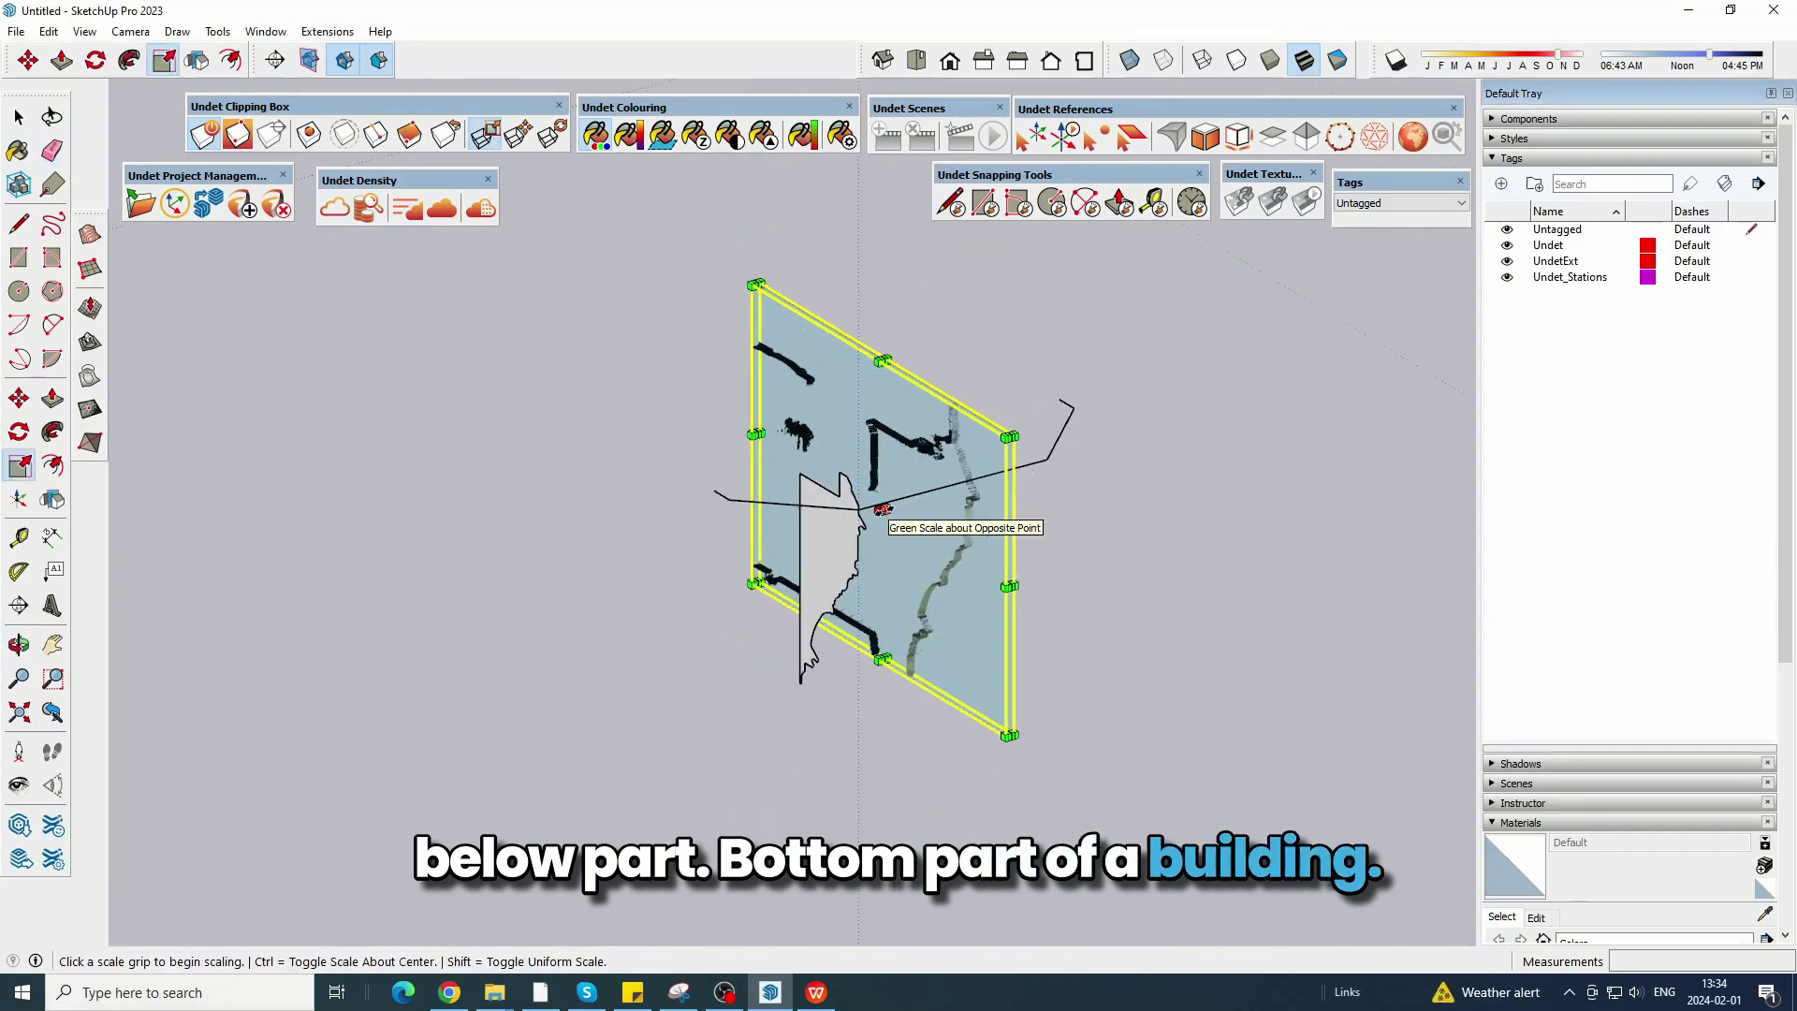
{"action": "left_click", "coordinate": [883, 510]}
{"action": "left_click", "coordinate": [686, 600]}
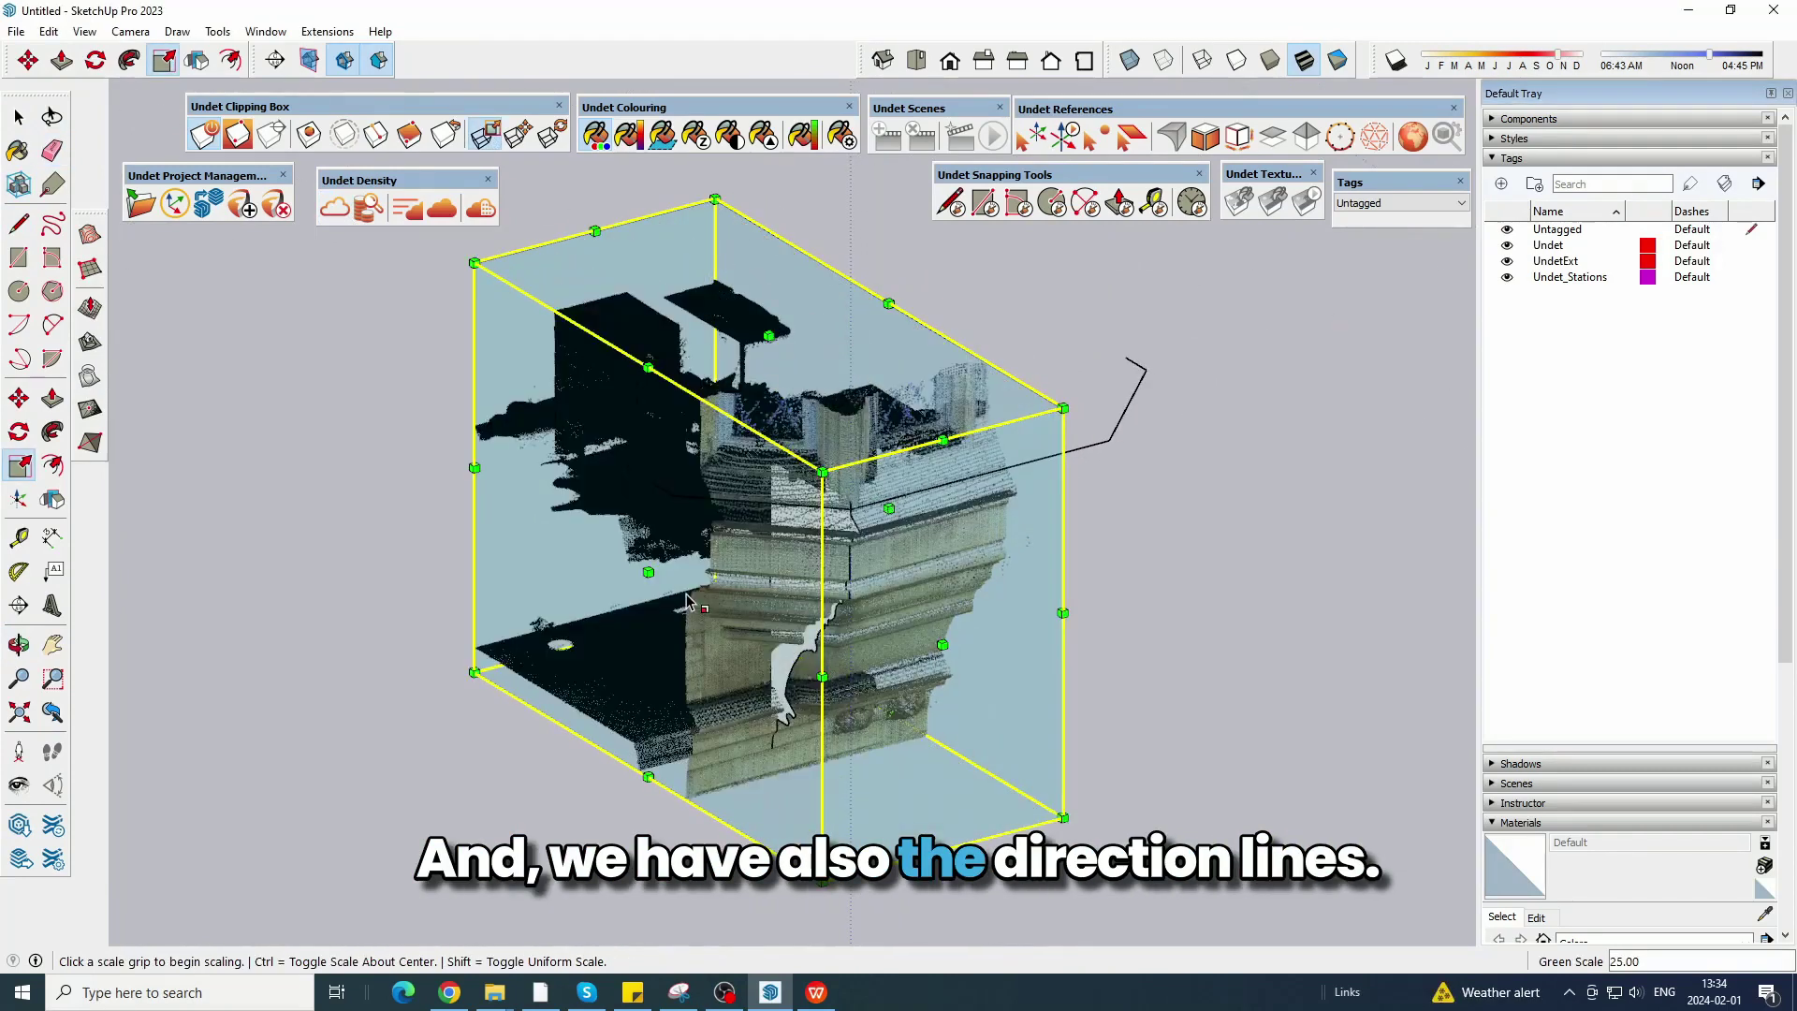
{"action": "middle_click_drag", "start_coordinate": [1215, 618], "coordinate": [1076, 642]}
{"action": "left_click", "coordinate": [655, 565]}
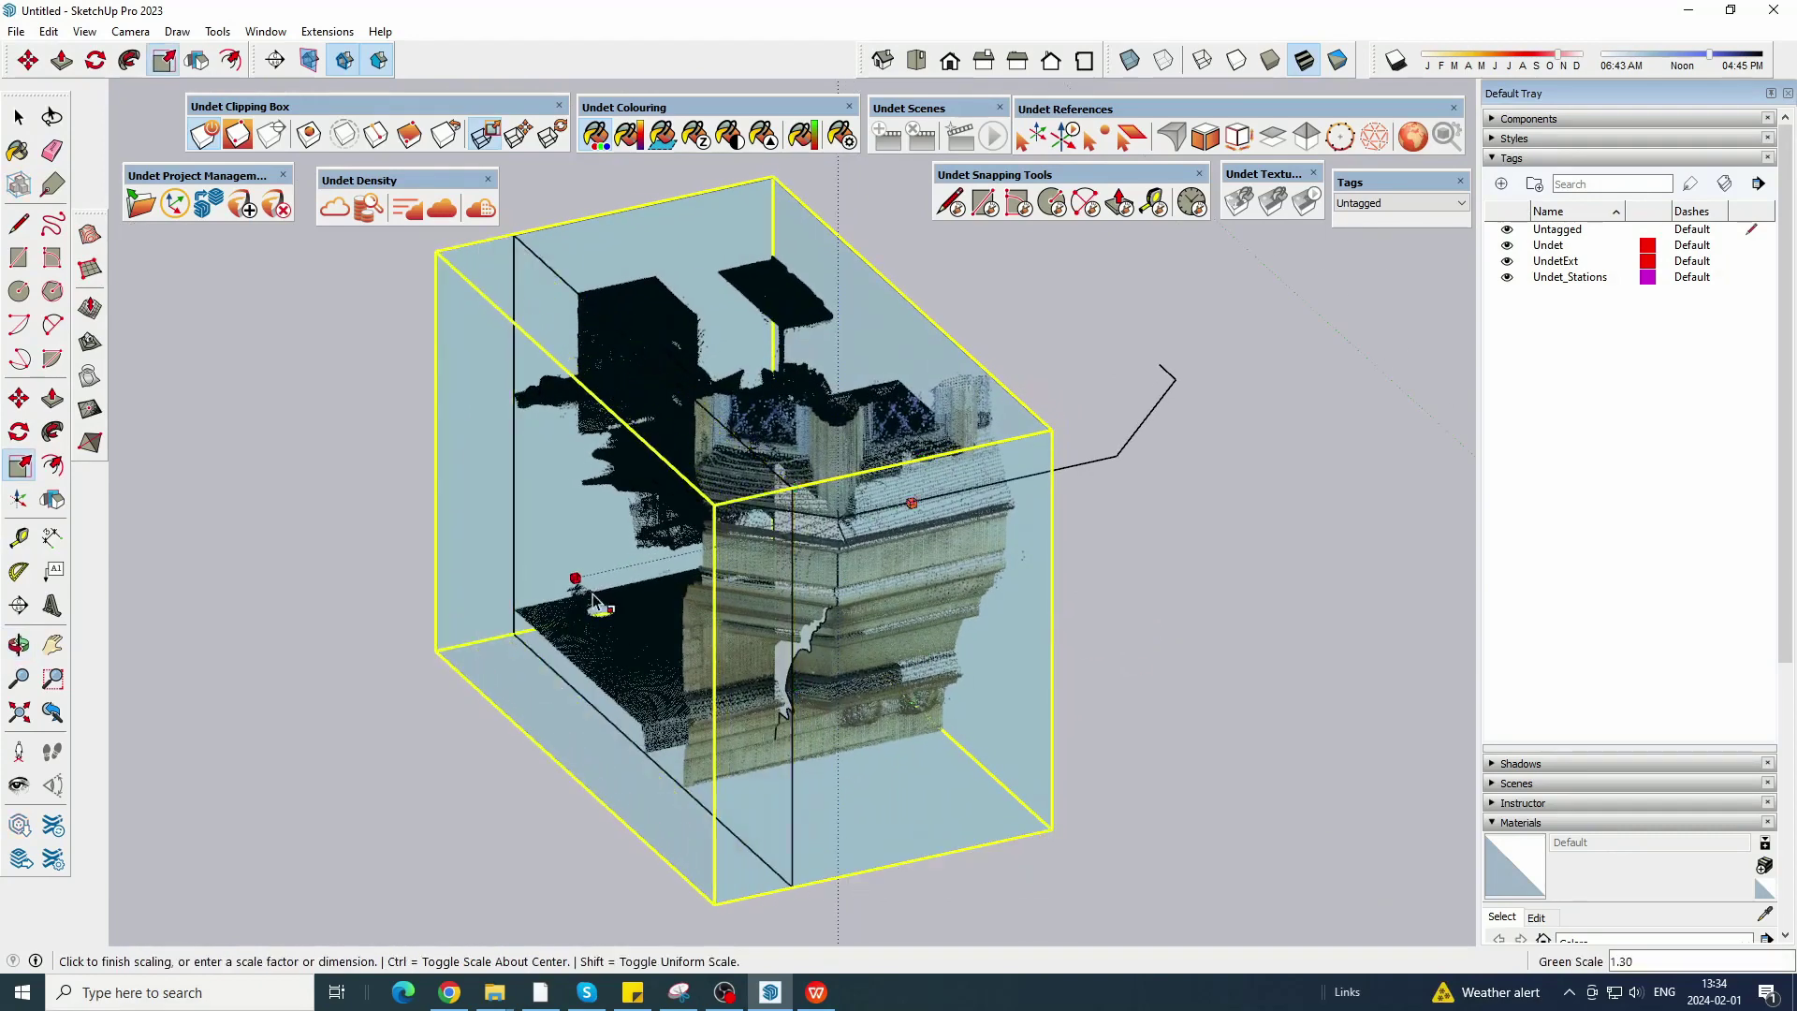
{"action": "left_click", "coordinate": [593, 600]}
{"action": "middle_click_drag", "start_coordinate": [599, 599], "coordinate": [805, 547]}
{"action": "left_click", "coordinate": [827, 522]}
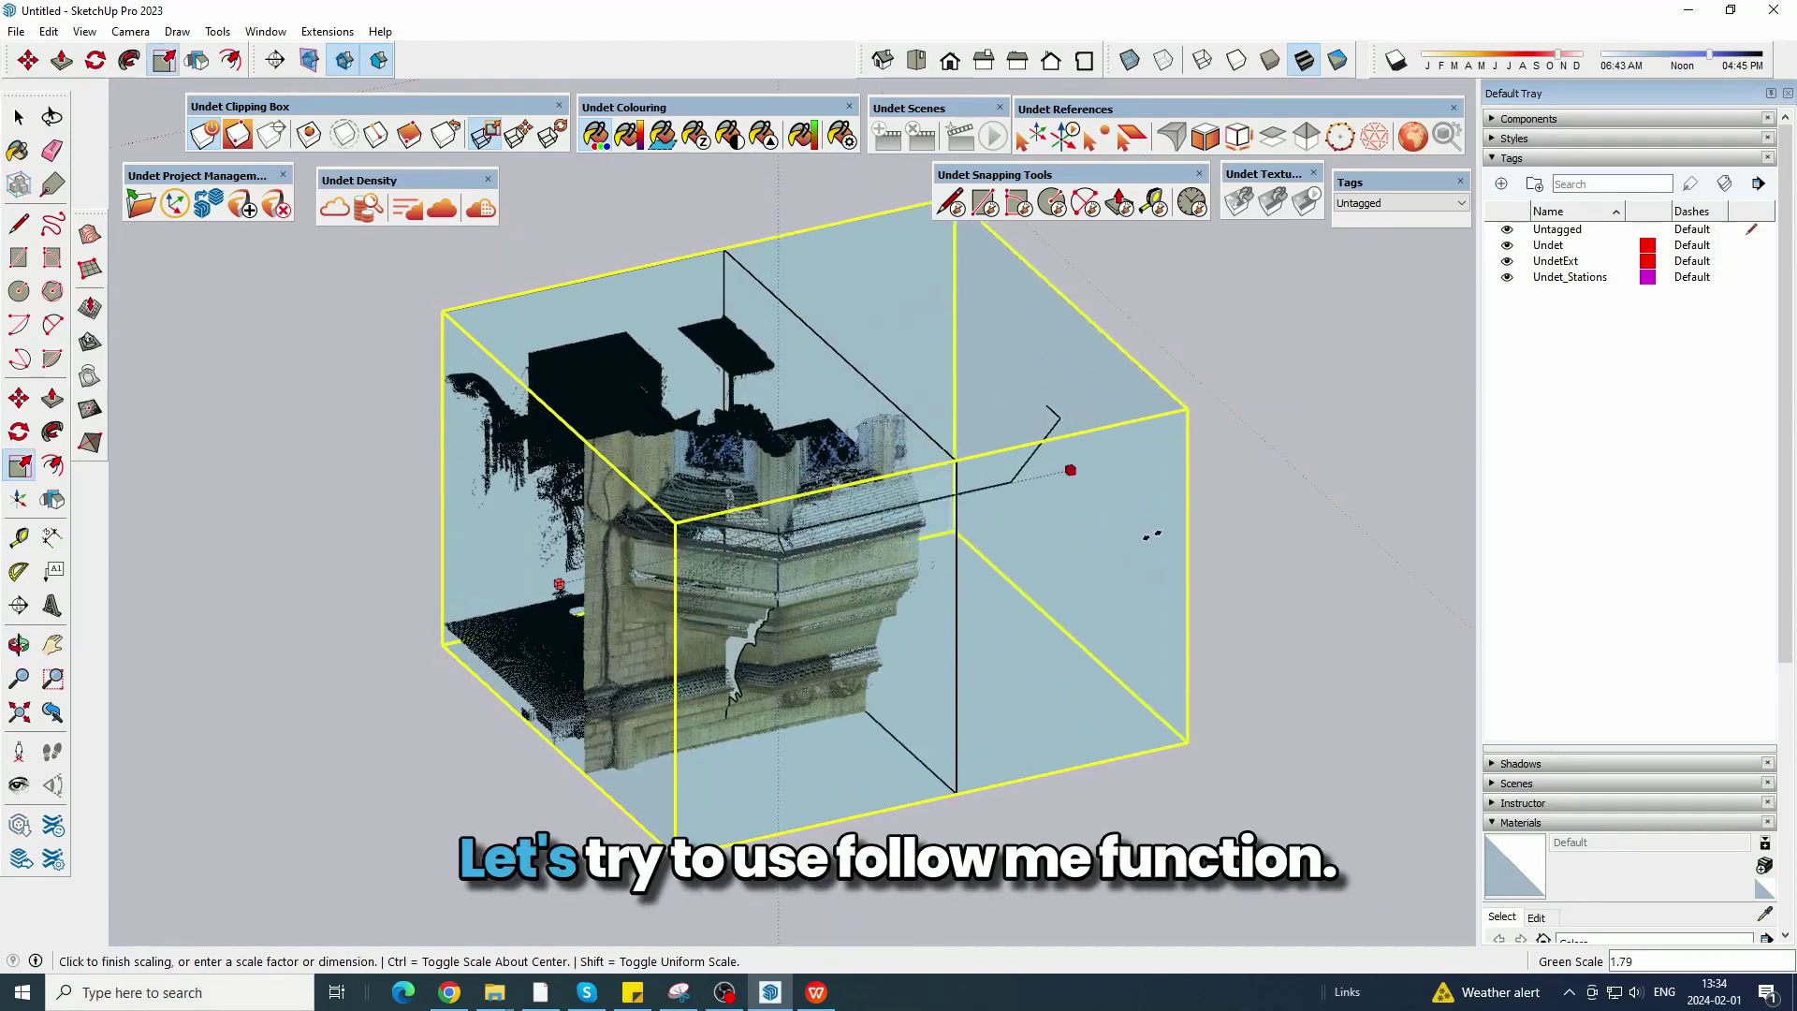
{"action": "left_click", "coordinate": [1217, 542]}
{"action": "left_click", "coordinate": [19, 117]}
{"action": "left_click", "coordinate": [381, 277]}
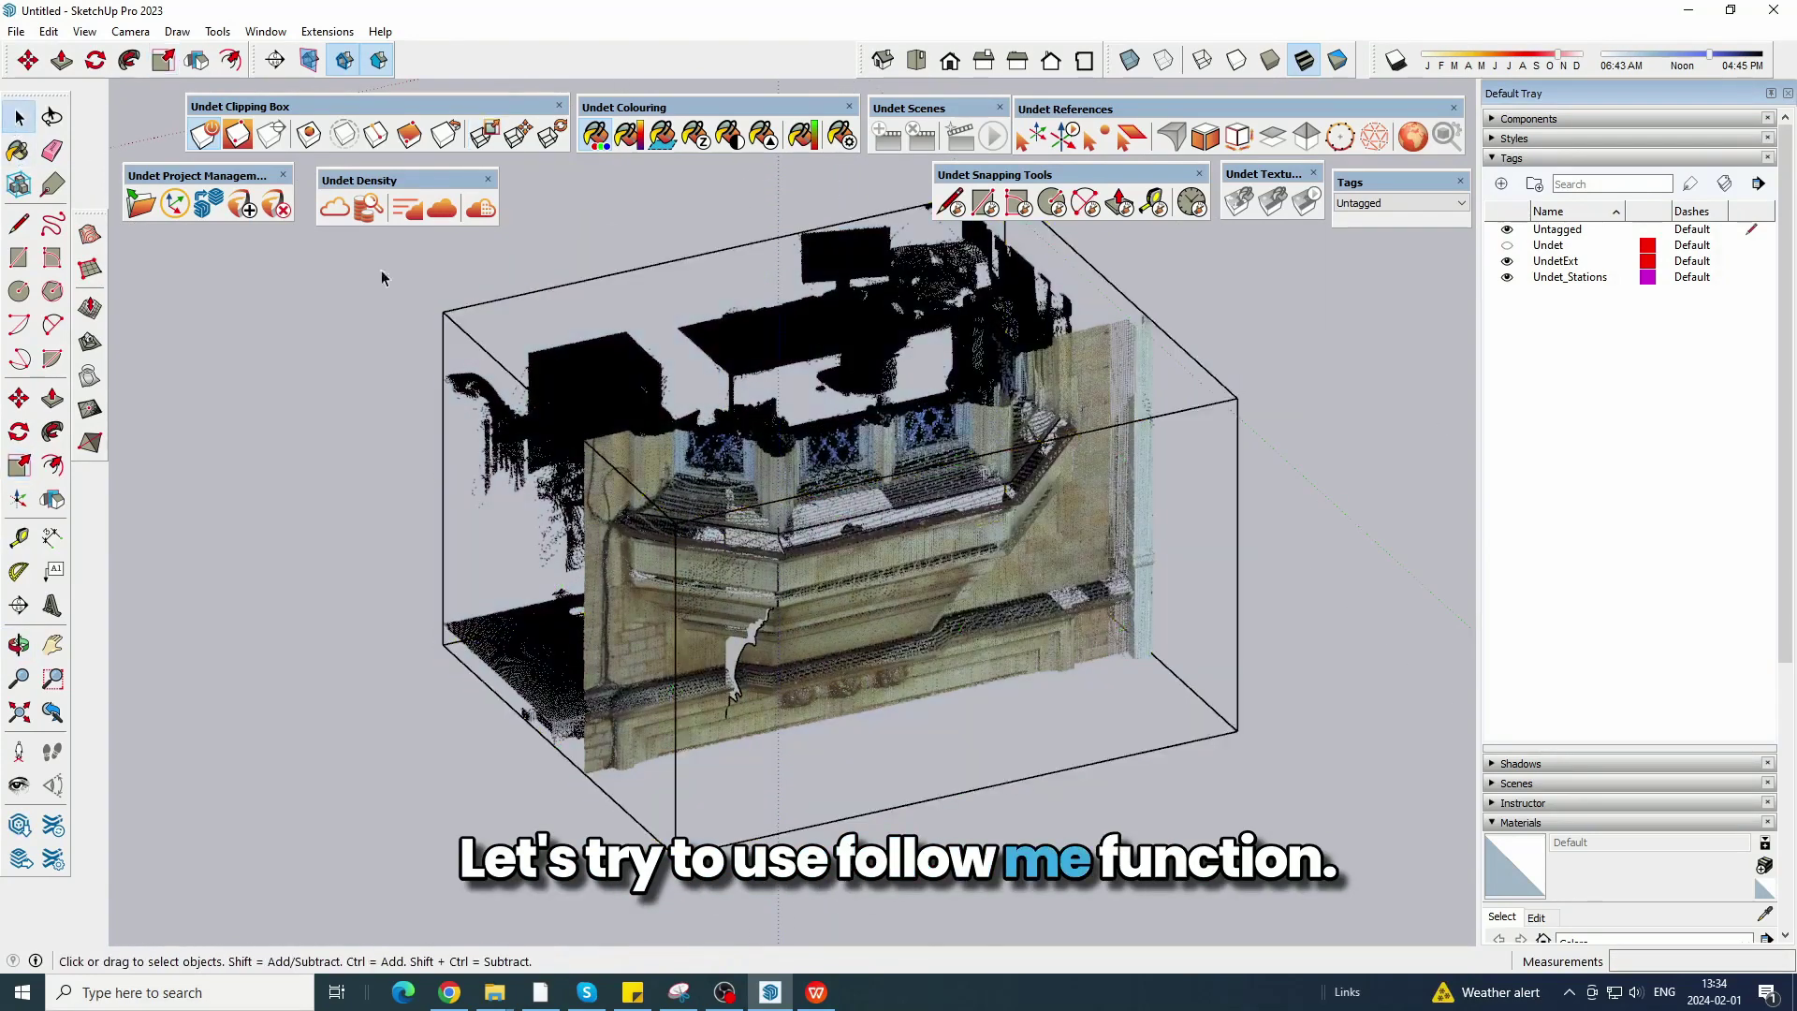
Unhide all hidden objects to view the window posts above the profile.
{"action": "scroll", "coordinate": [898, 520], "scroll_direction": "up", "scroll_amount": 2}
{"action": "middle_click_drag", "start_coordinate": [899, 519], "coordinate": [824, 510]}
{"action": "left_click", "coordinate": [47, 31]}
{"action": "mouse_move", "coordinate": [141, 324]}
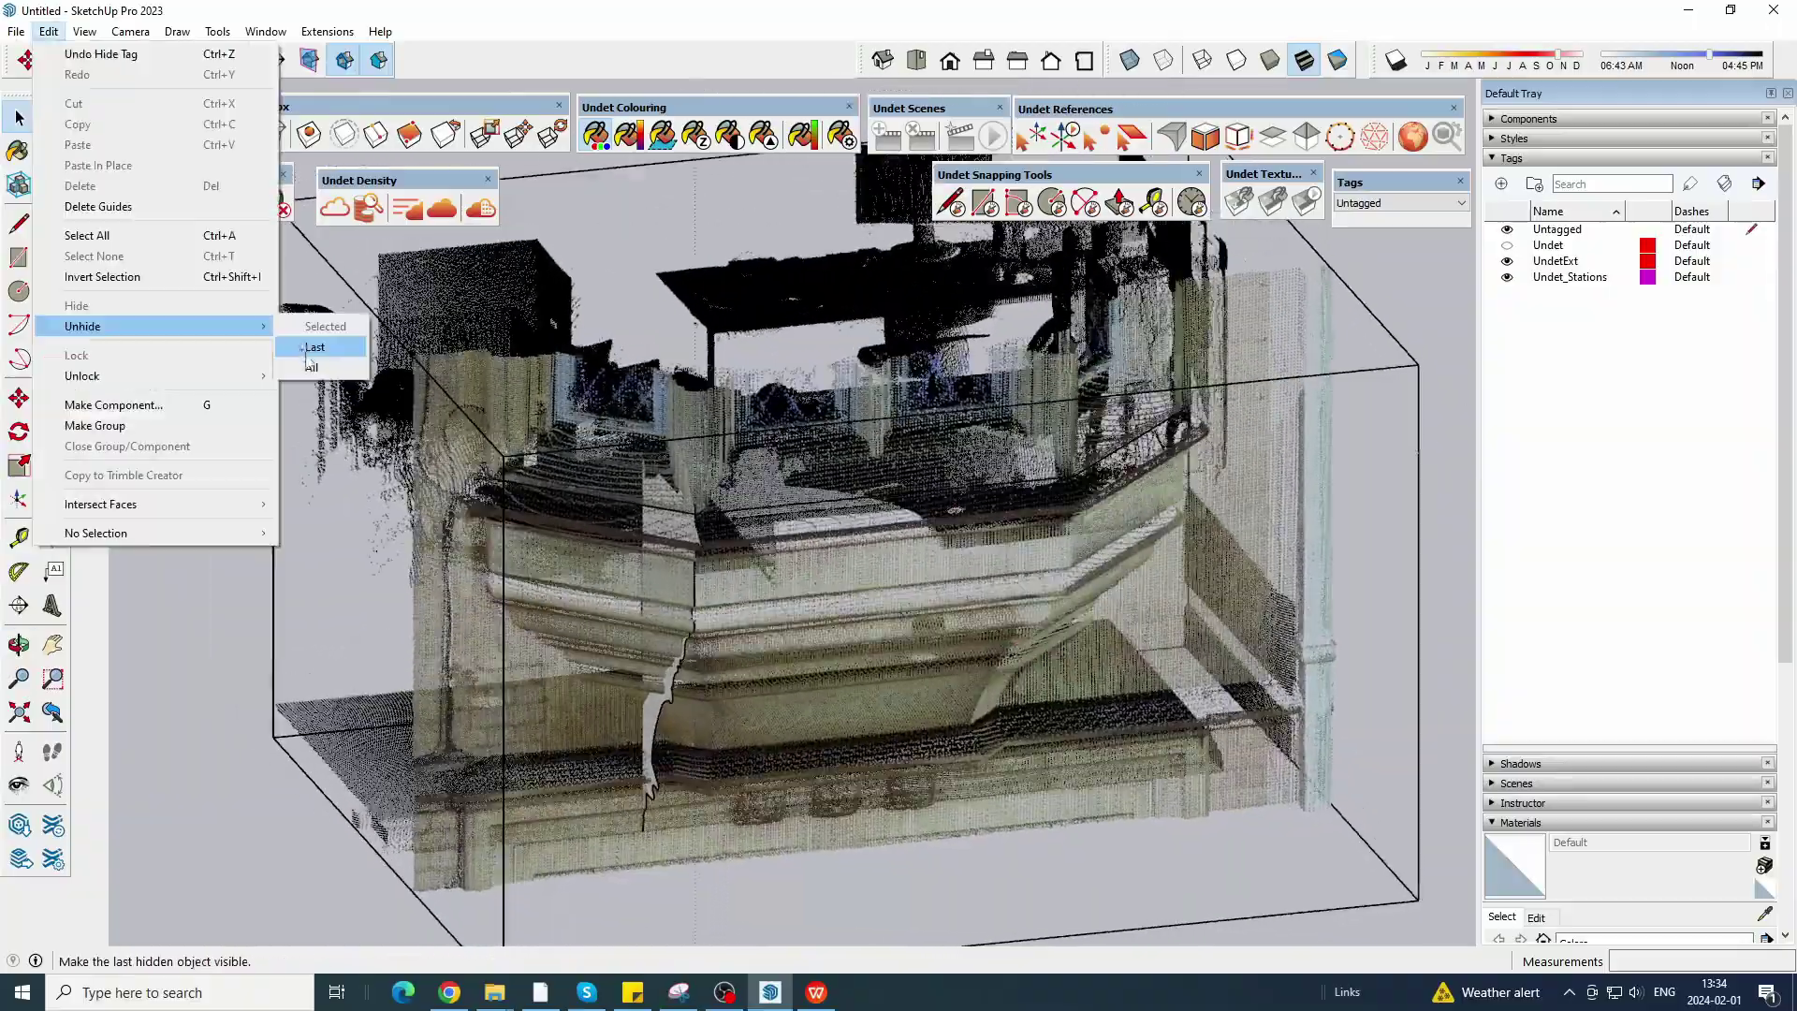
{"action": "left_click", "coordinate": [308, 367]}
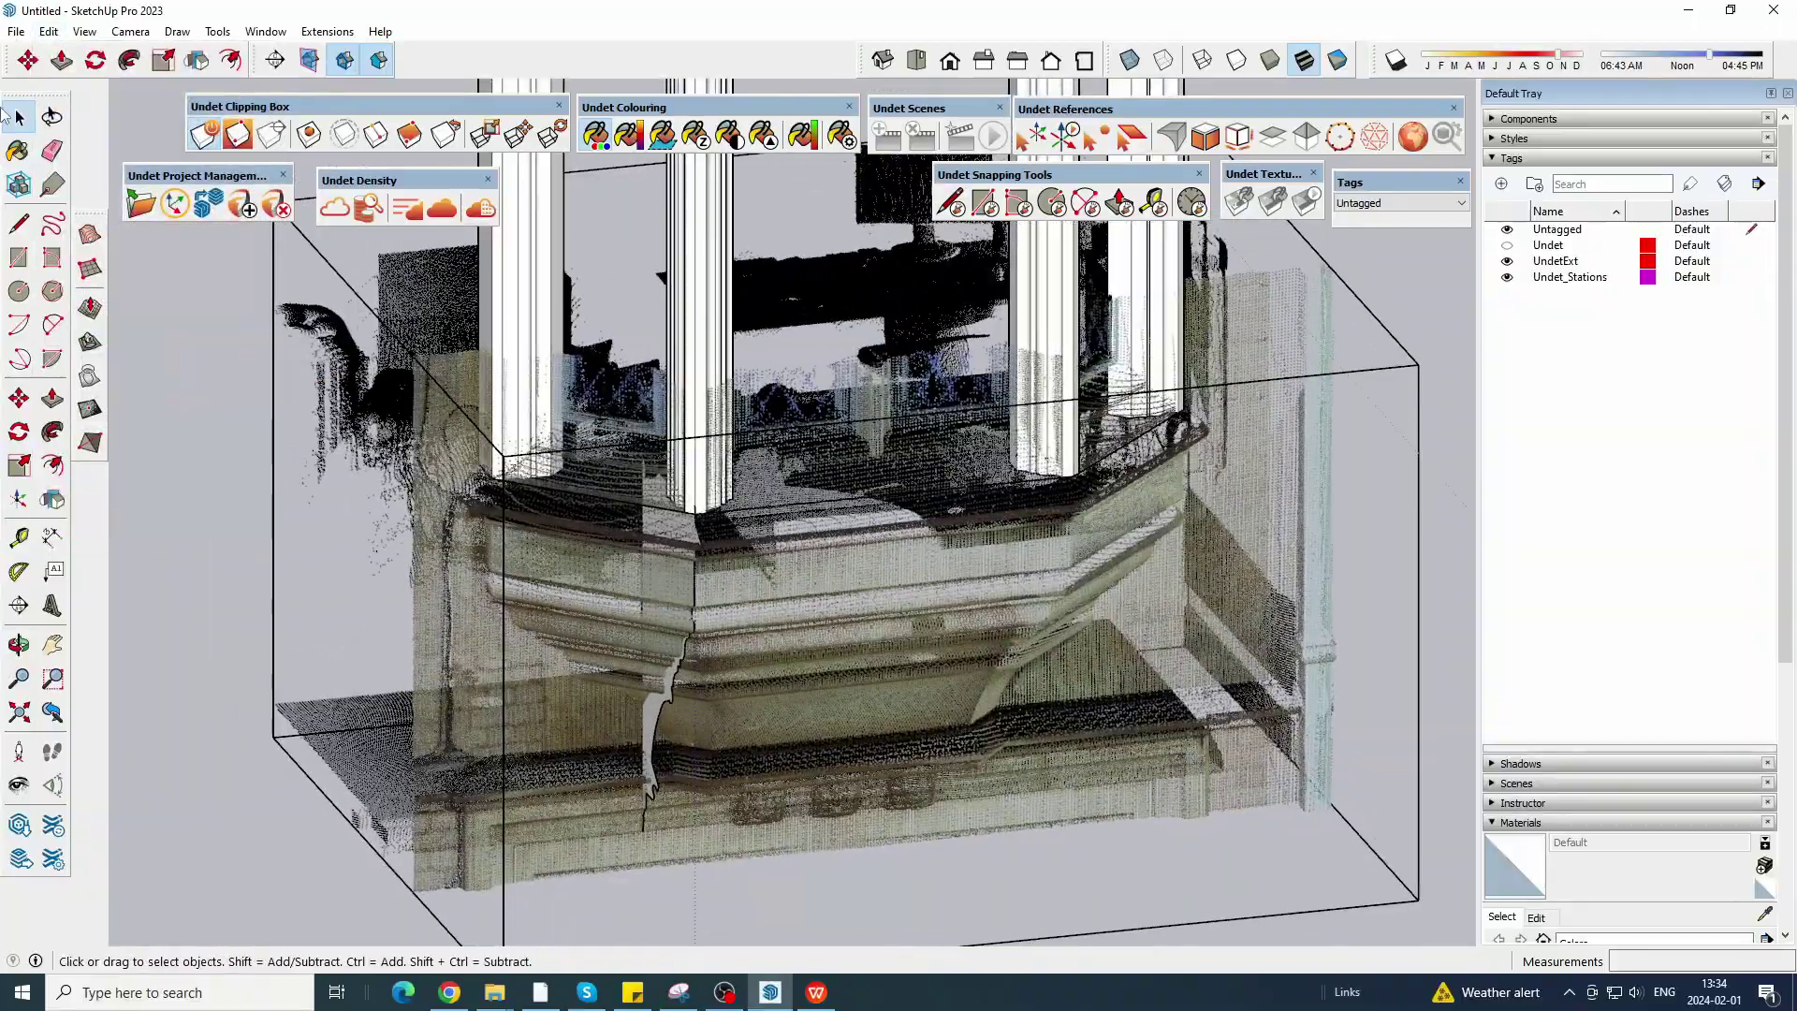
{"action": "scroll", "coordinate": [753, 542], "scroll_direction": "up", "scroll_amount": 2}
{"action": "middle_click_drag", "start_coordinate": [750, 581], "coordinate": [624, 502]}
{"action": "scroll", "coordinate": [915, 535], "scroll_direction": "down", "scroll_amount": 5}
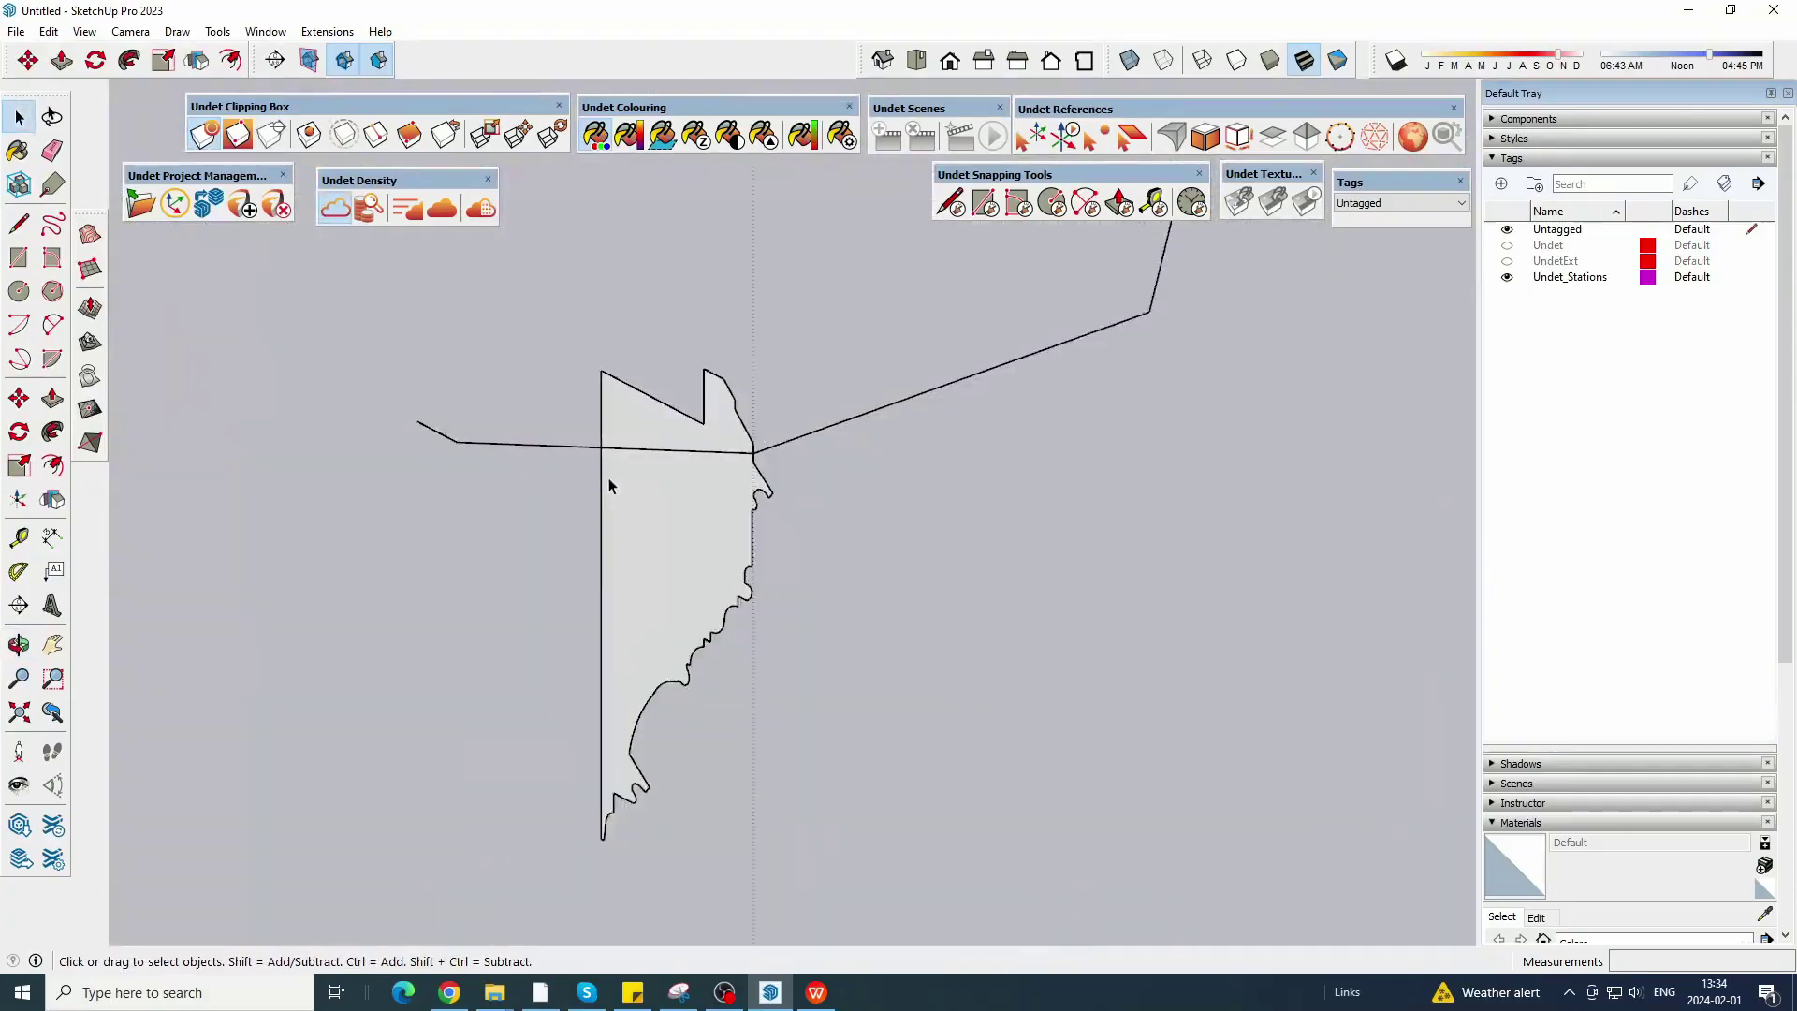
Copy the closed profile with its outline to a free spot beyond the near end of the path lines.
{"action": "left_click", "coordinate": [670, 496]}
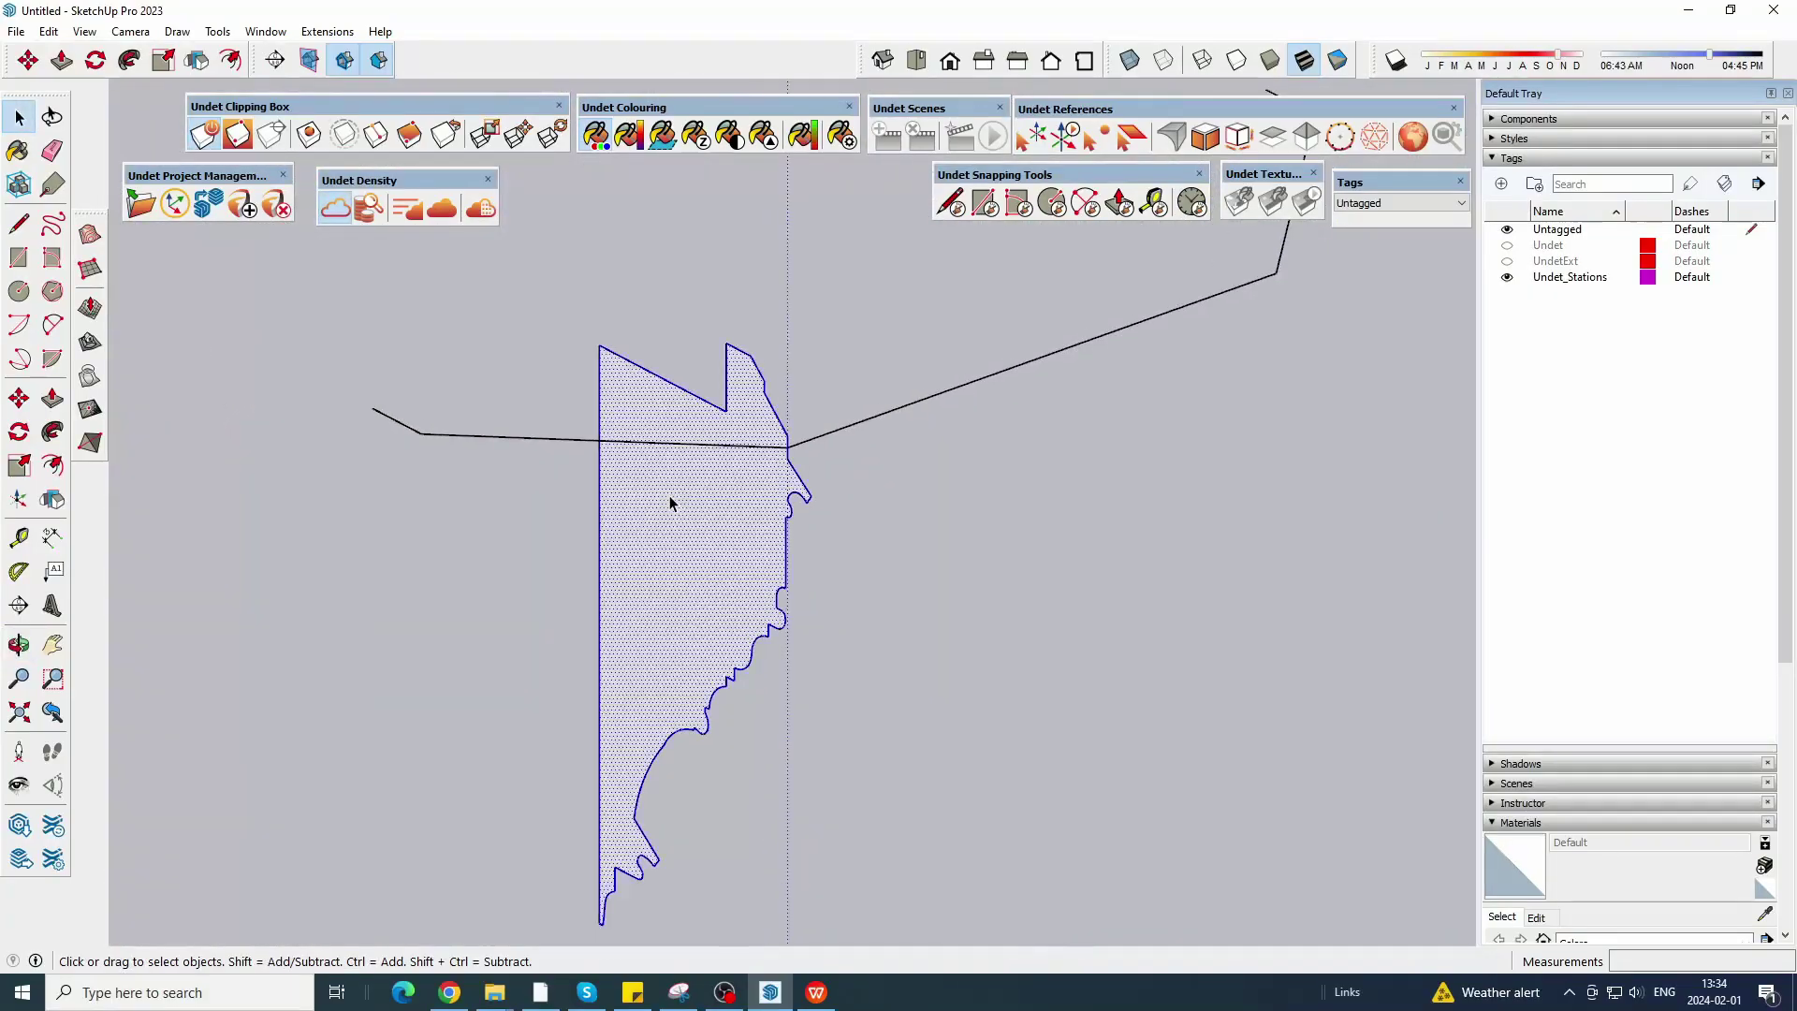
{"action": "key", "text": "m"}
{"action": "left_click", "coordinate": [764, 412]}
{"action": "key", "text": "ctrl"}
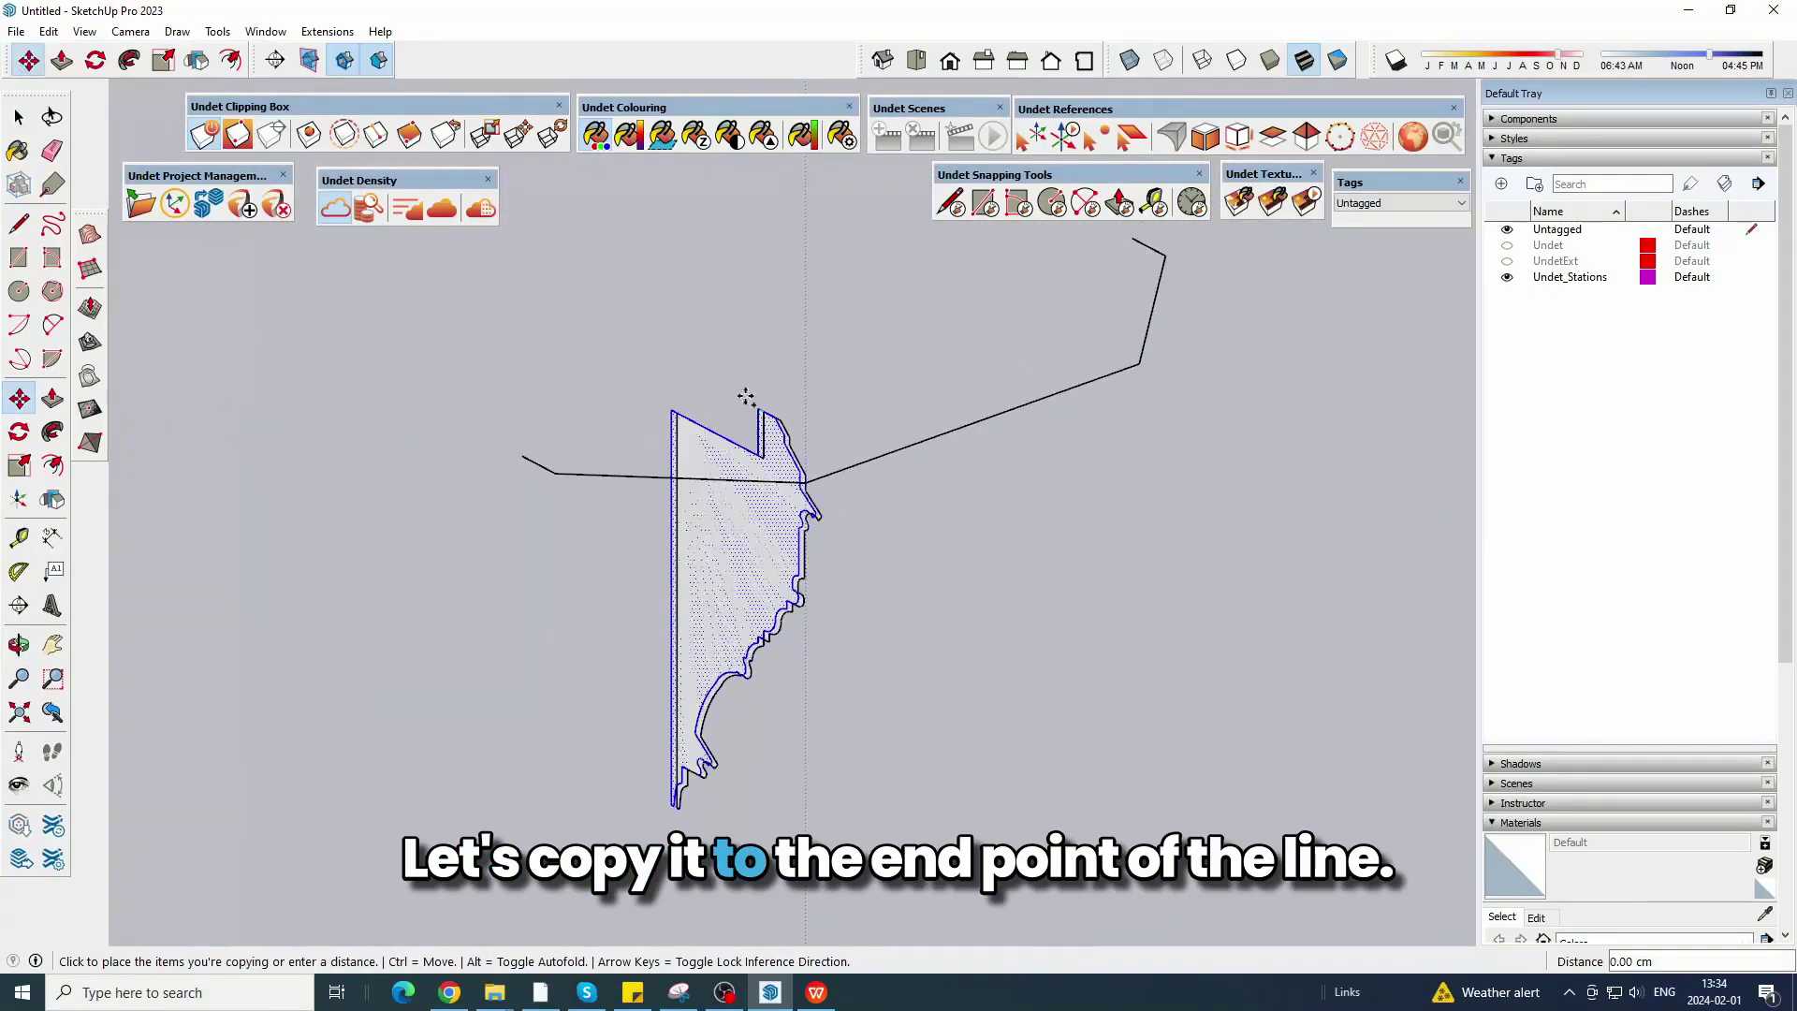
{"action": "left_click", "coordinate": [19, 117]}
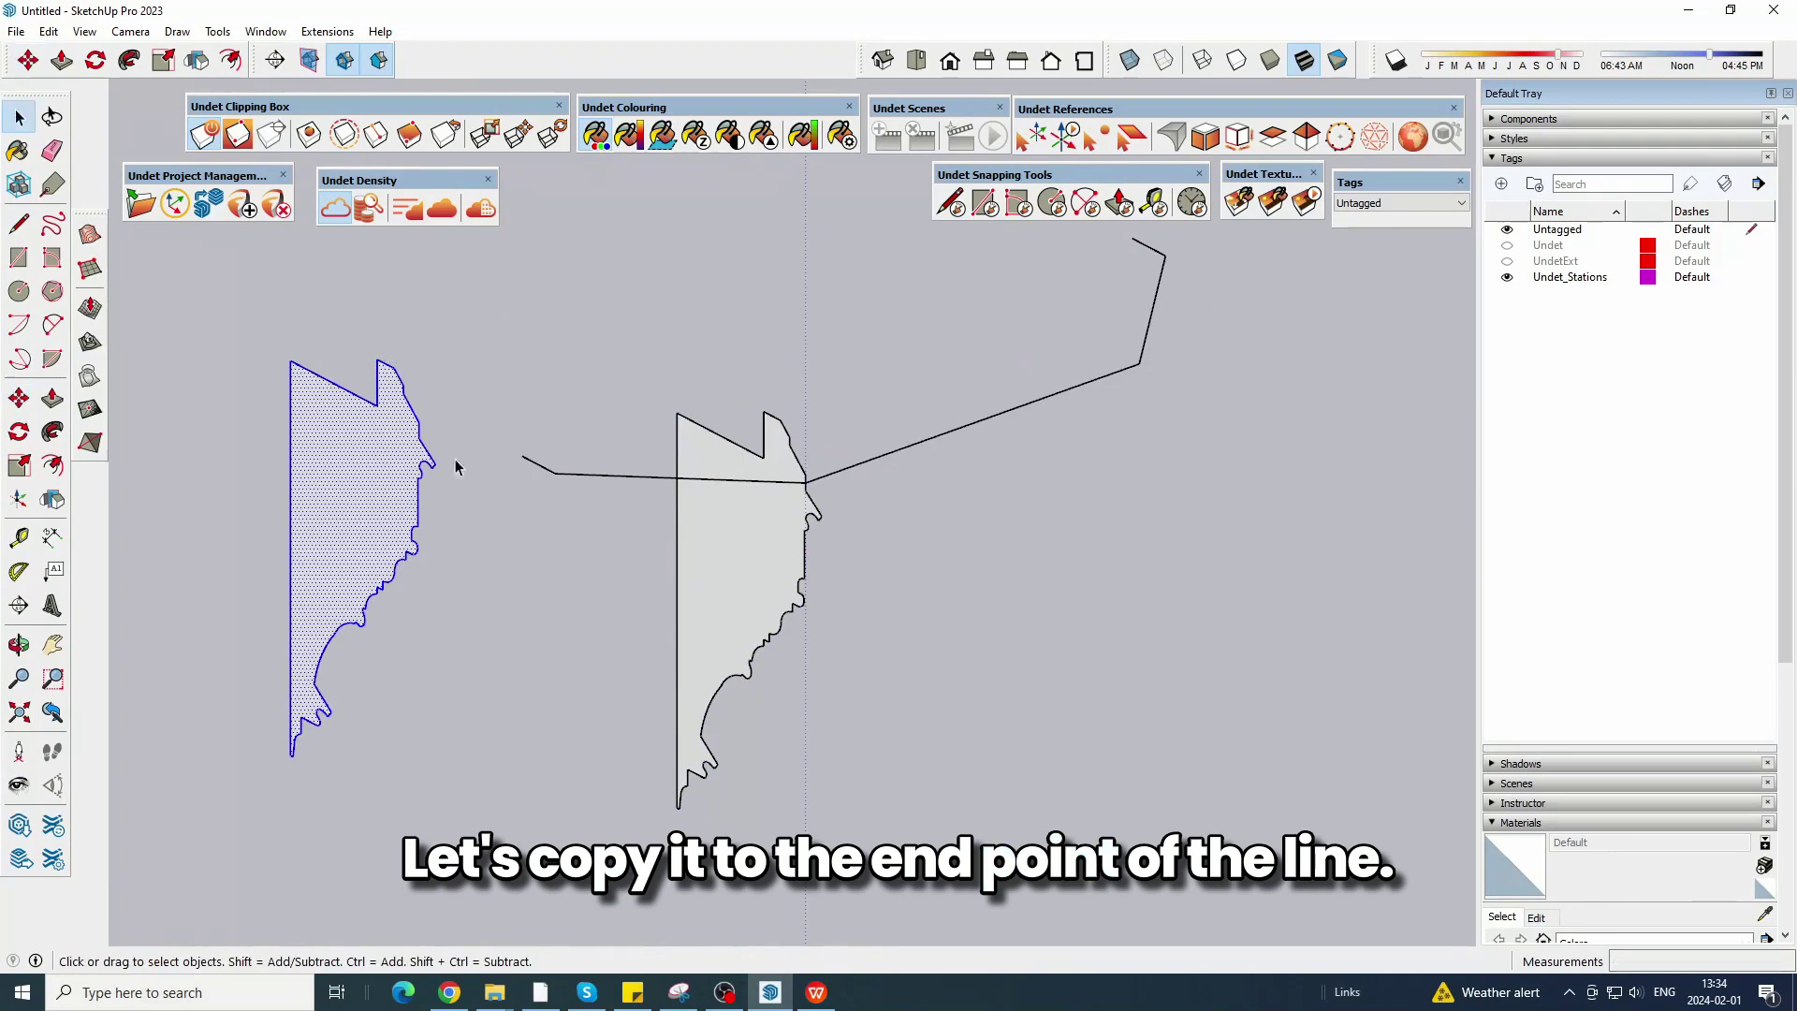
Try deleting the original profile and rotating the copied one by 90 degrees about its upper corner.
{"action": "double_click", "coordinate": [720, 539]}
{"action": "key", "text": "Delete"}
{"action": "scroll", "coordinate": [404, 460], "scroll_direction": "up", "scroll_amount": 2}
{"action": "double_click", "coordinate": [332, 433]}
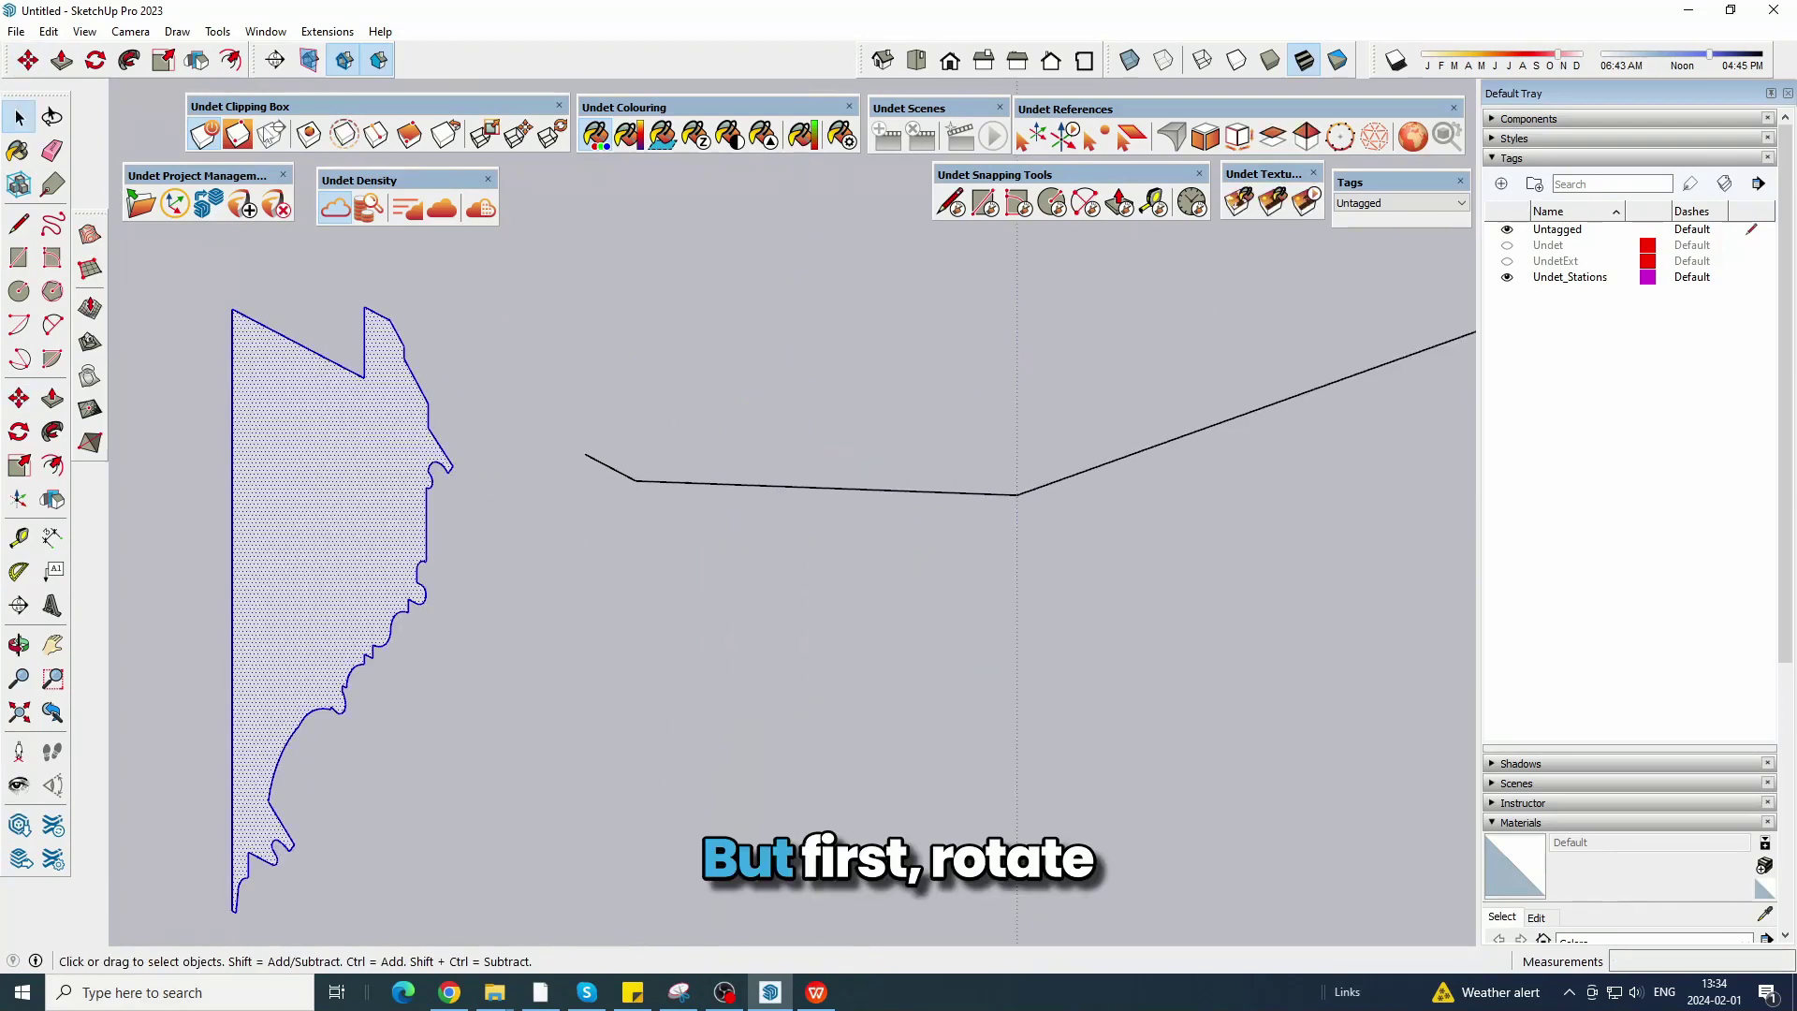
{"action": "left_click", "coordinate": [92, 66]}
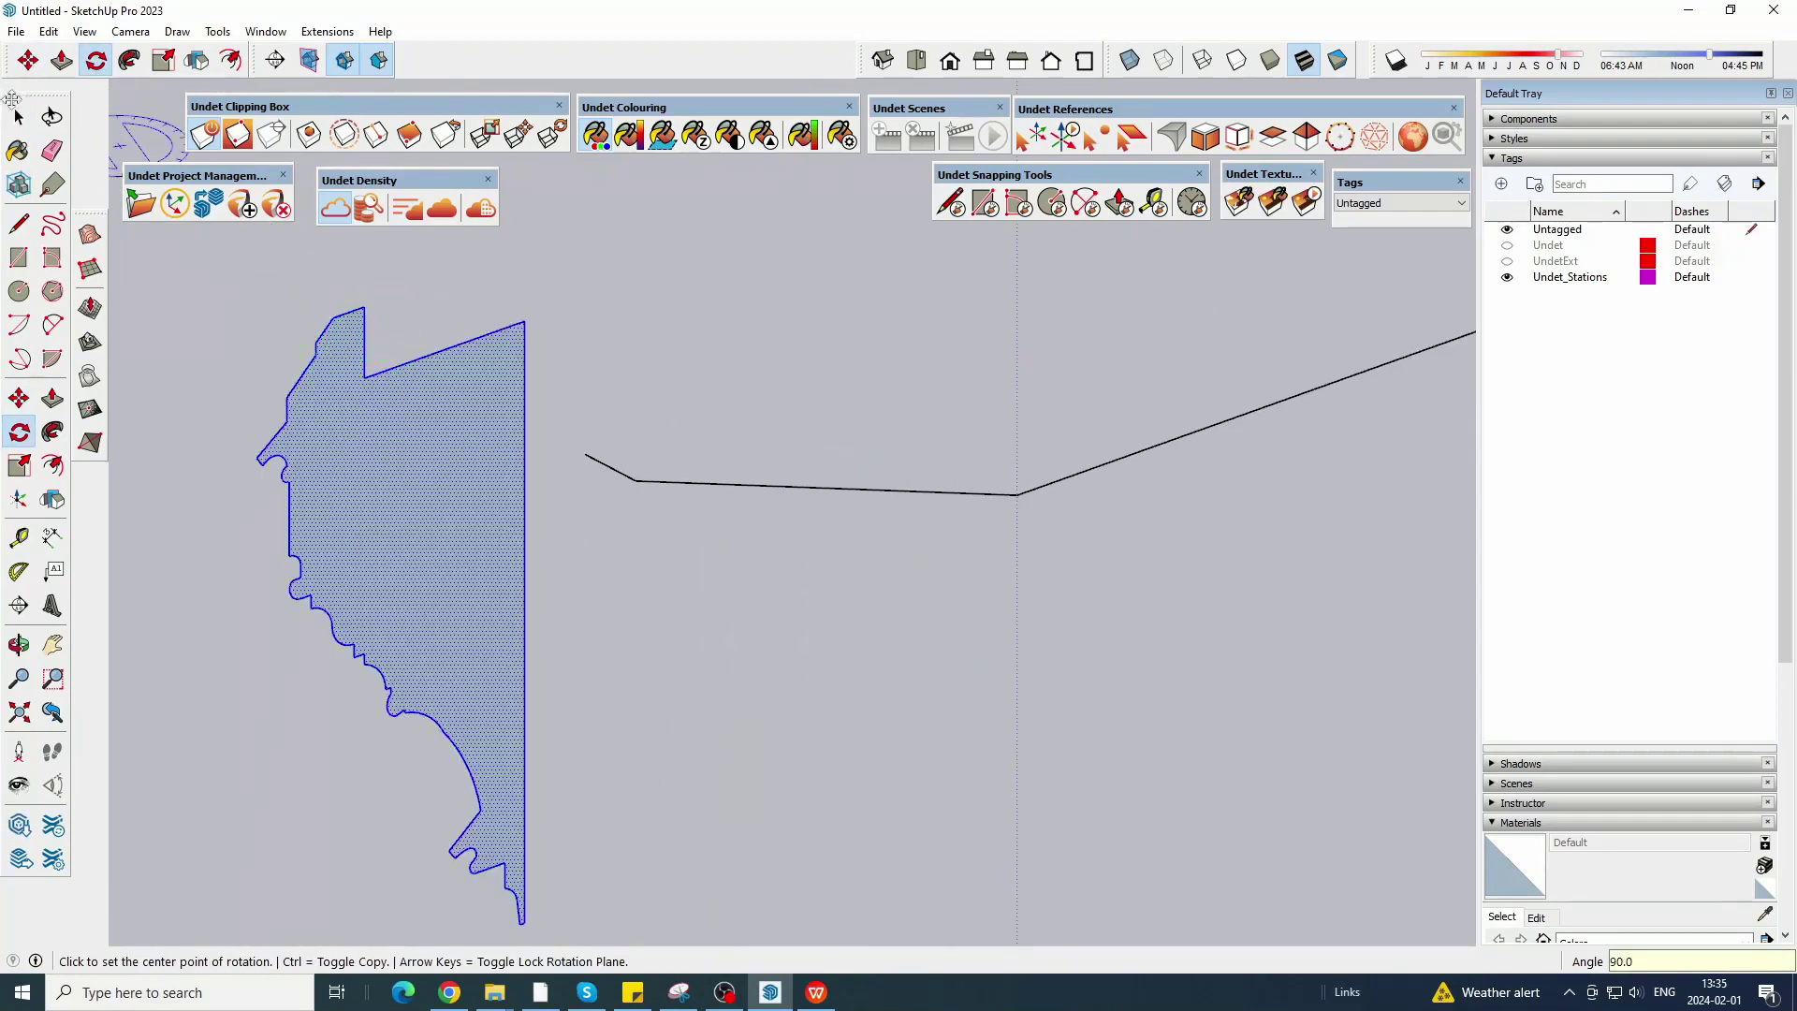
{"action": "left_click", "coordinate": [19, 117]}
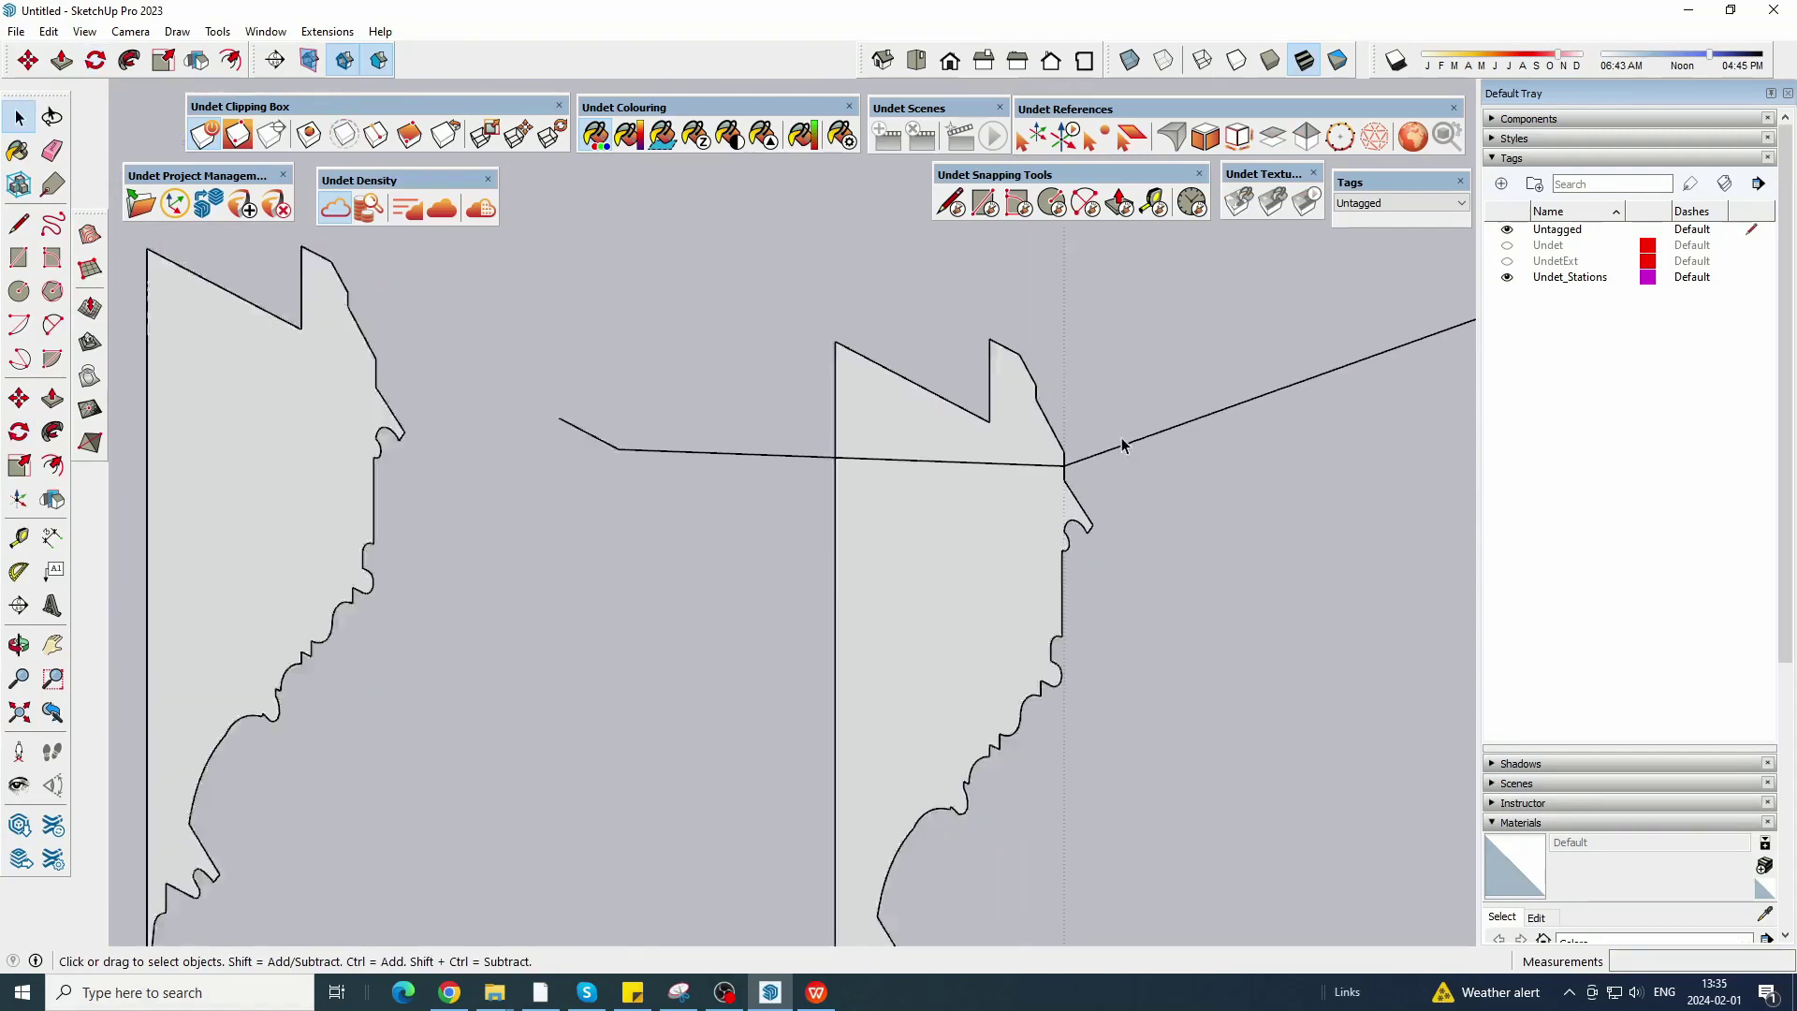
Select the path lines around the bay and copy them 3 cm up to the lower corner of the profile's upper slope.
{"action": "scroll", "coordinate": [1121, 443], "scroll_direction": "down", "scroll_amount": 1}
{"action": "middle_click_drag", "start_coordinate": [923, 501], "coordinate": [964, 472]}
{"action": "left_click_drag", "start_coordinate": [758, 468], "coordinate": [657, 395]}
{"action": "scroll", "coordinate": [629, 423], "scroll_direction": "down", "scroll_amount": 2}
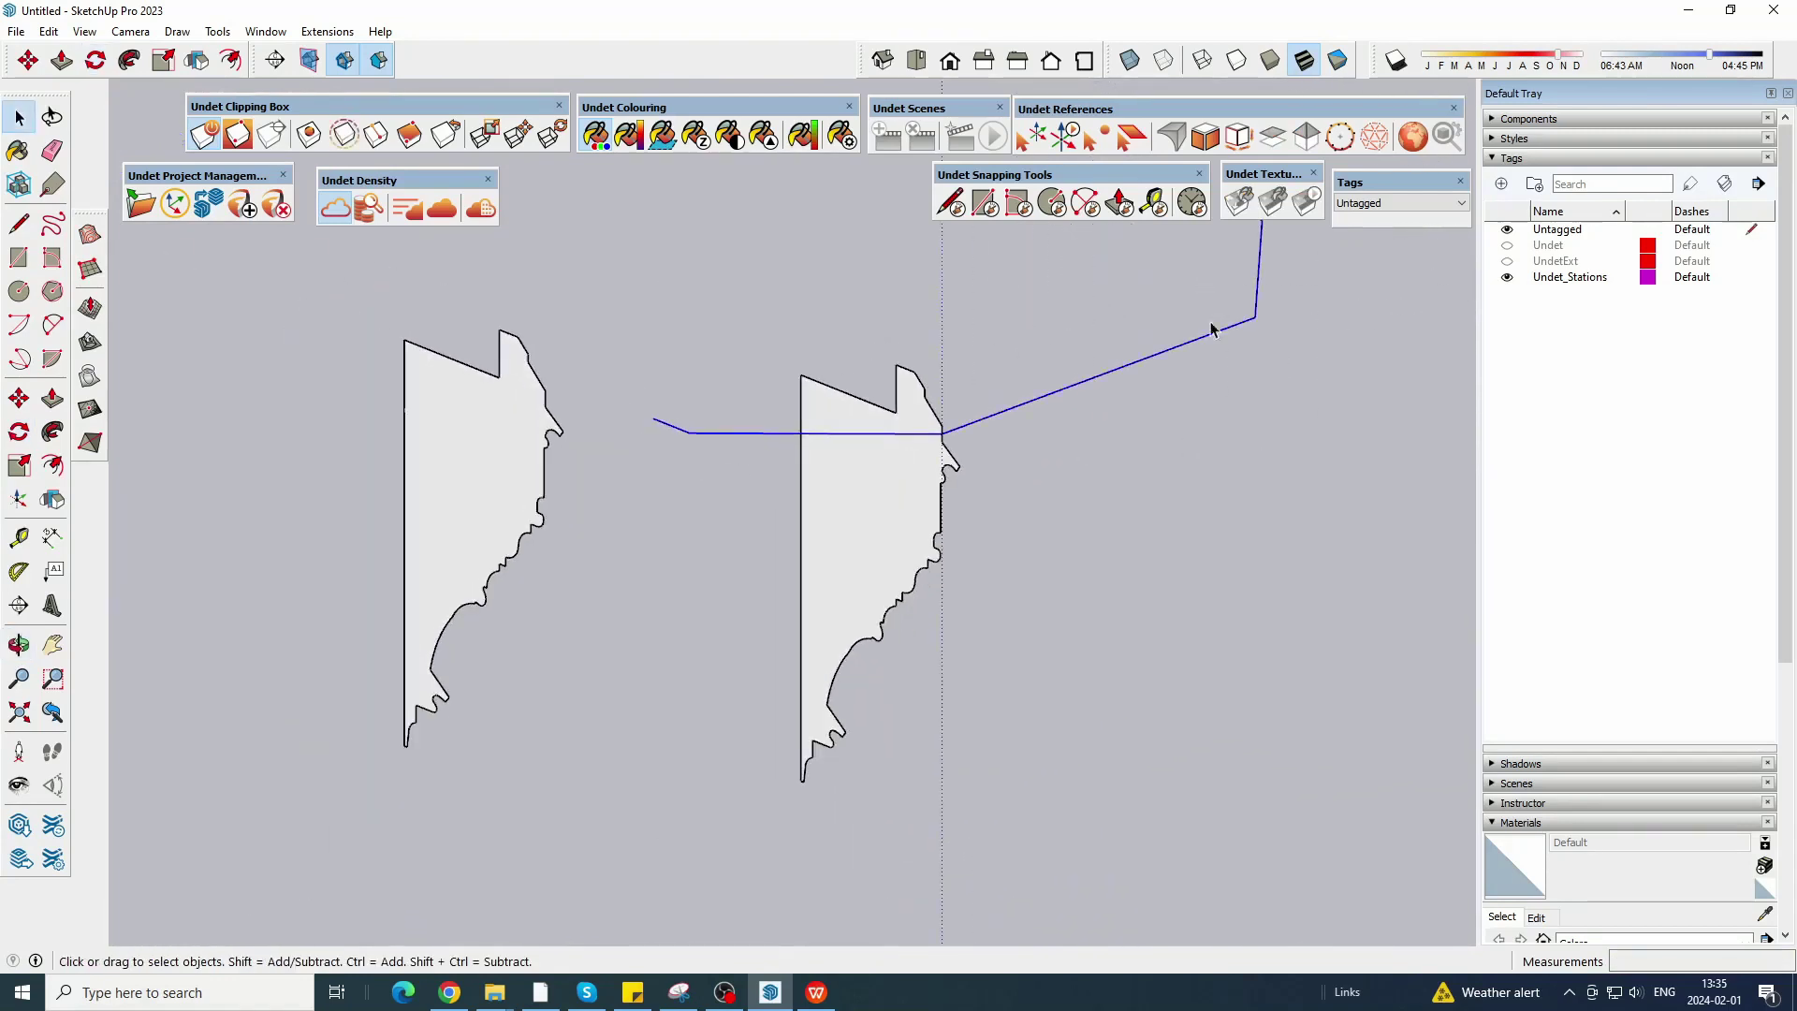
{"action": "middle_click_drag", "start_coordinate": [1251, 421], "coordinate": [1191, 646], "text": "shift"}
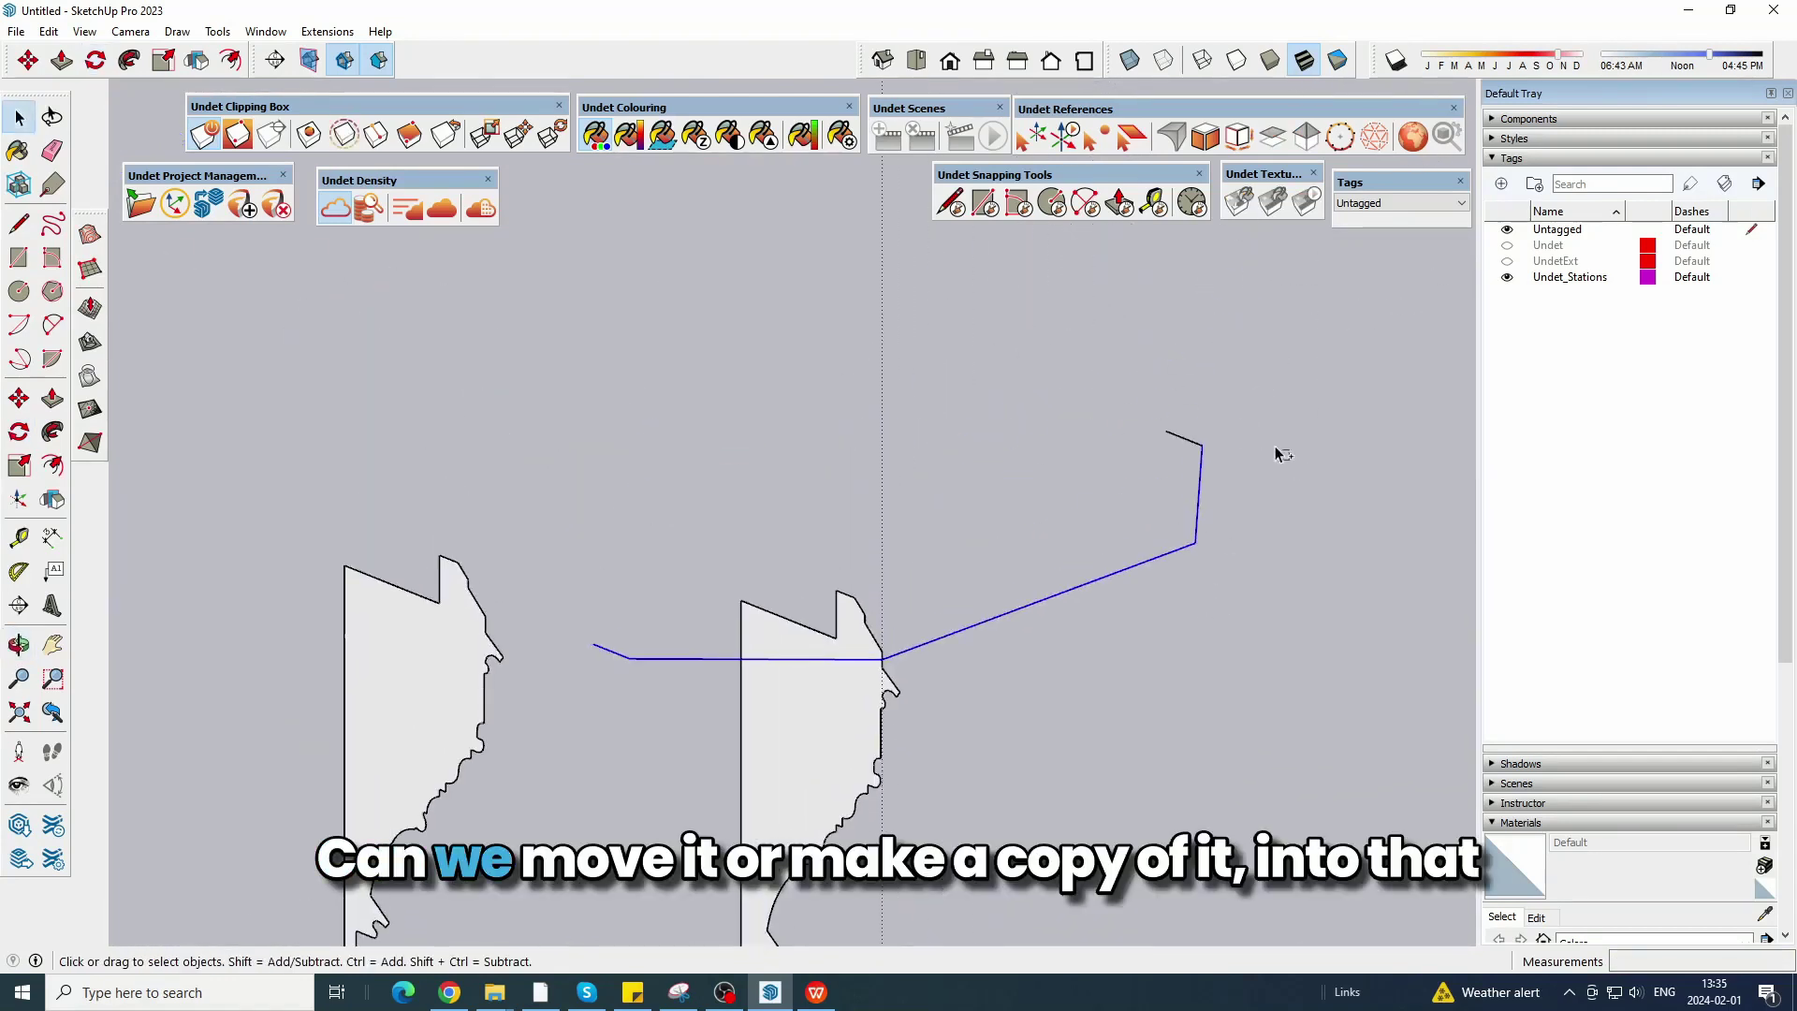
{"action": "left_click", "coordinate": [28, 62]}
{"action": "scroll", "coordinate": [924, 693], "scroll_direction": "up", "scroll_amount": 5}
{"action": "left_click", "coordinate": [916, 690]}
{"action": "key", "text": "ctrl"}
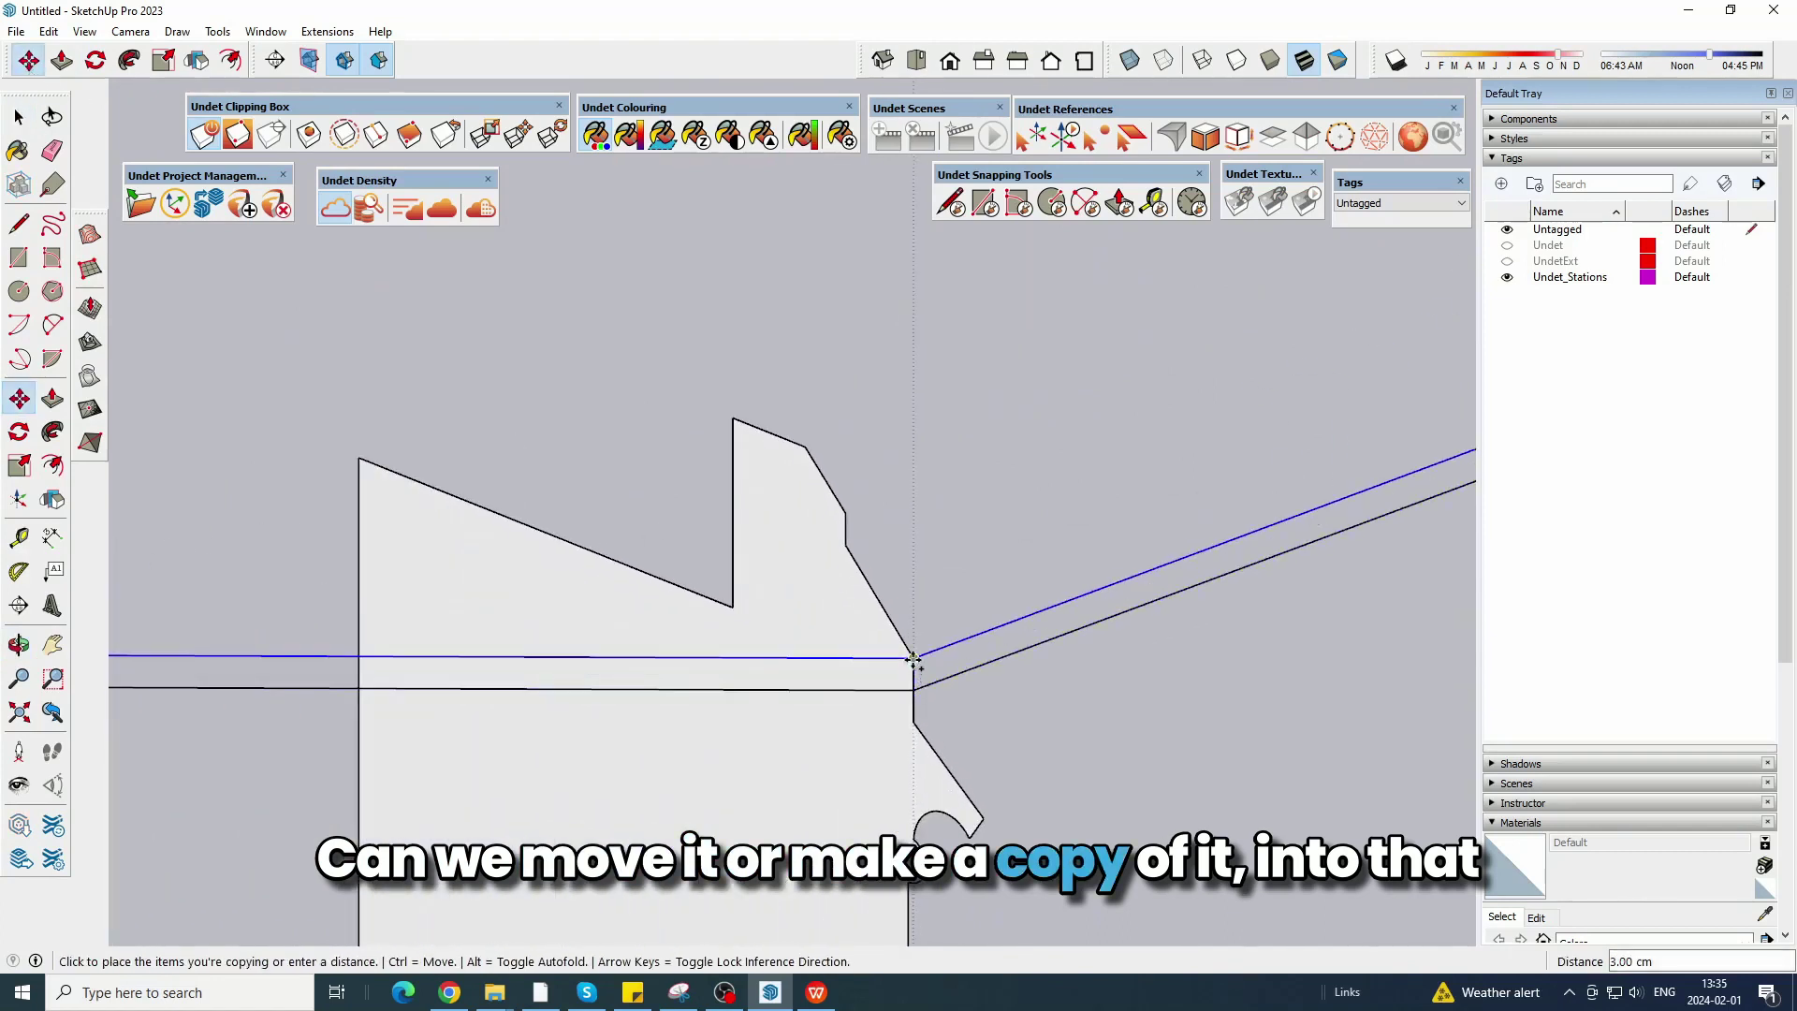
{"action": "left_click", "coordinate": [913, 657]}
{"action": "scroll", "coordinate": [1047, 547], "scroll_direction": "down", "scroll_amount": 4}
Erase the original lower set of path lines around the bay, keeping the raised copy.
{"action": "left_click", "coordinate": [52, 150]}
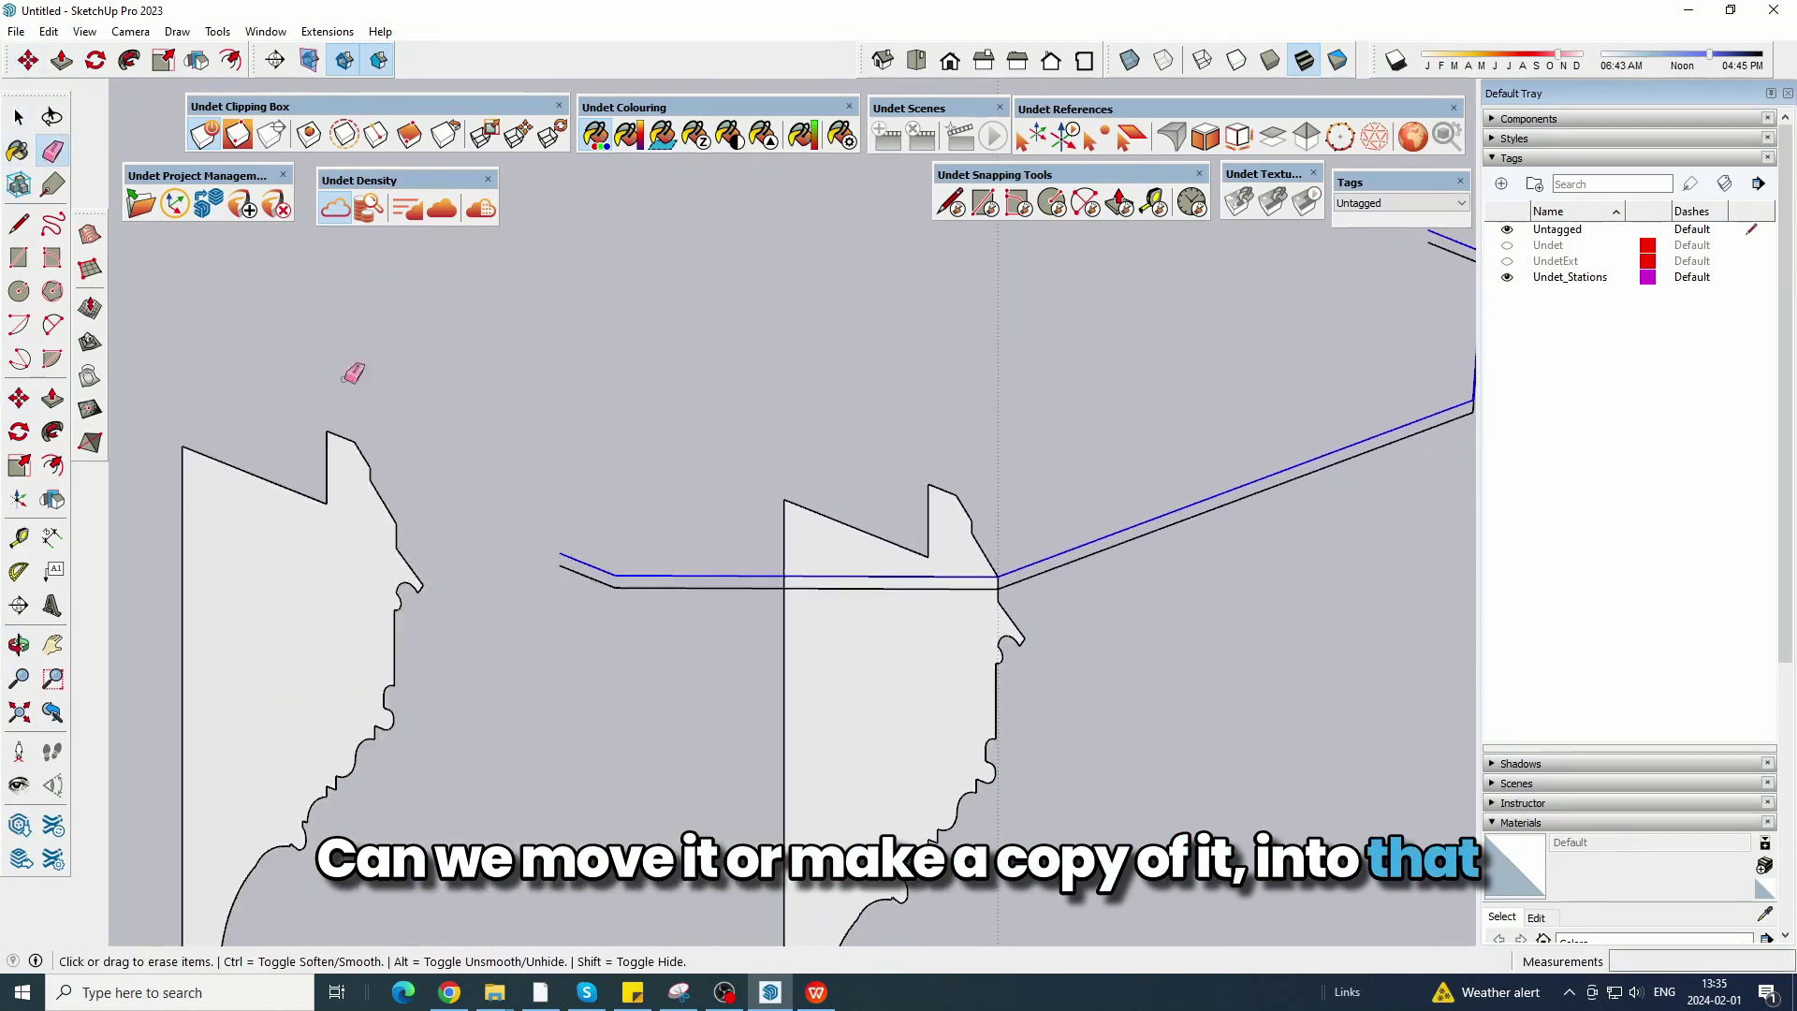
{"action": "scroll", "coordinate": [572, 606], "scroll_direction": "up", "scroll_amount": 3}
{"action": "left_click_drag", "start_coordinate": [634, 597], "coordinate": [679, 571]}
{"action": "scroll", "coordinate": [580, 590], "scroll_direction": "down", "scroll_amount": 4}
{"action": "scroll", "coordinate": [1364, 440], "scroll_direction": "up", "scroll_amount": 3}
{"action": "scroll", "coordinate": [1347, 428], "scroll_direction": "up", "scroll_amount": 1}
{"action": "left_click", "coordinate": [1325, 432]}
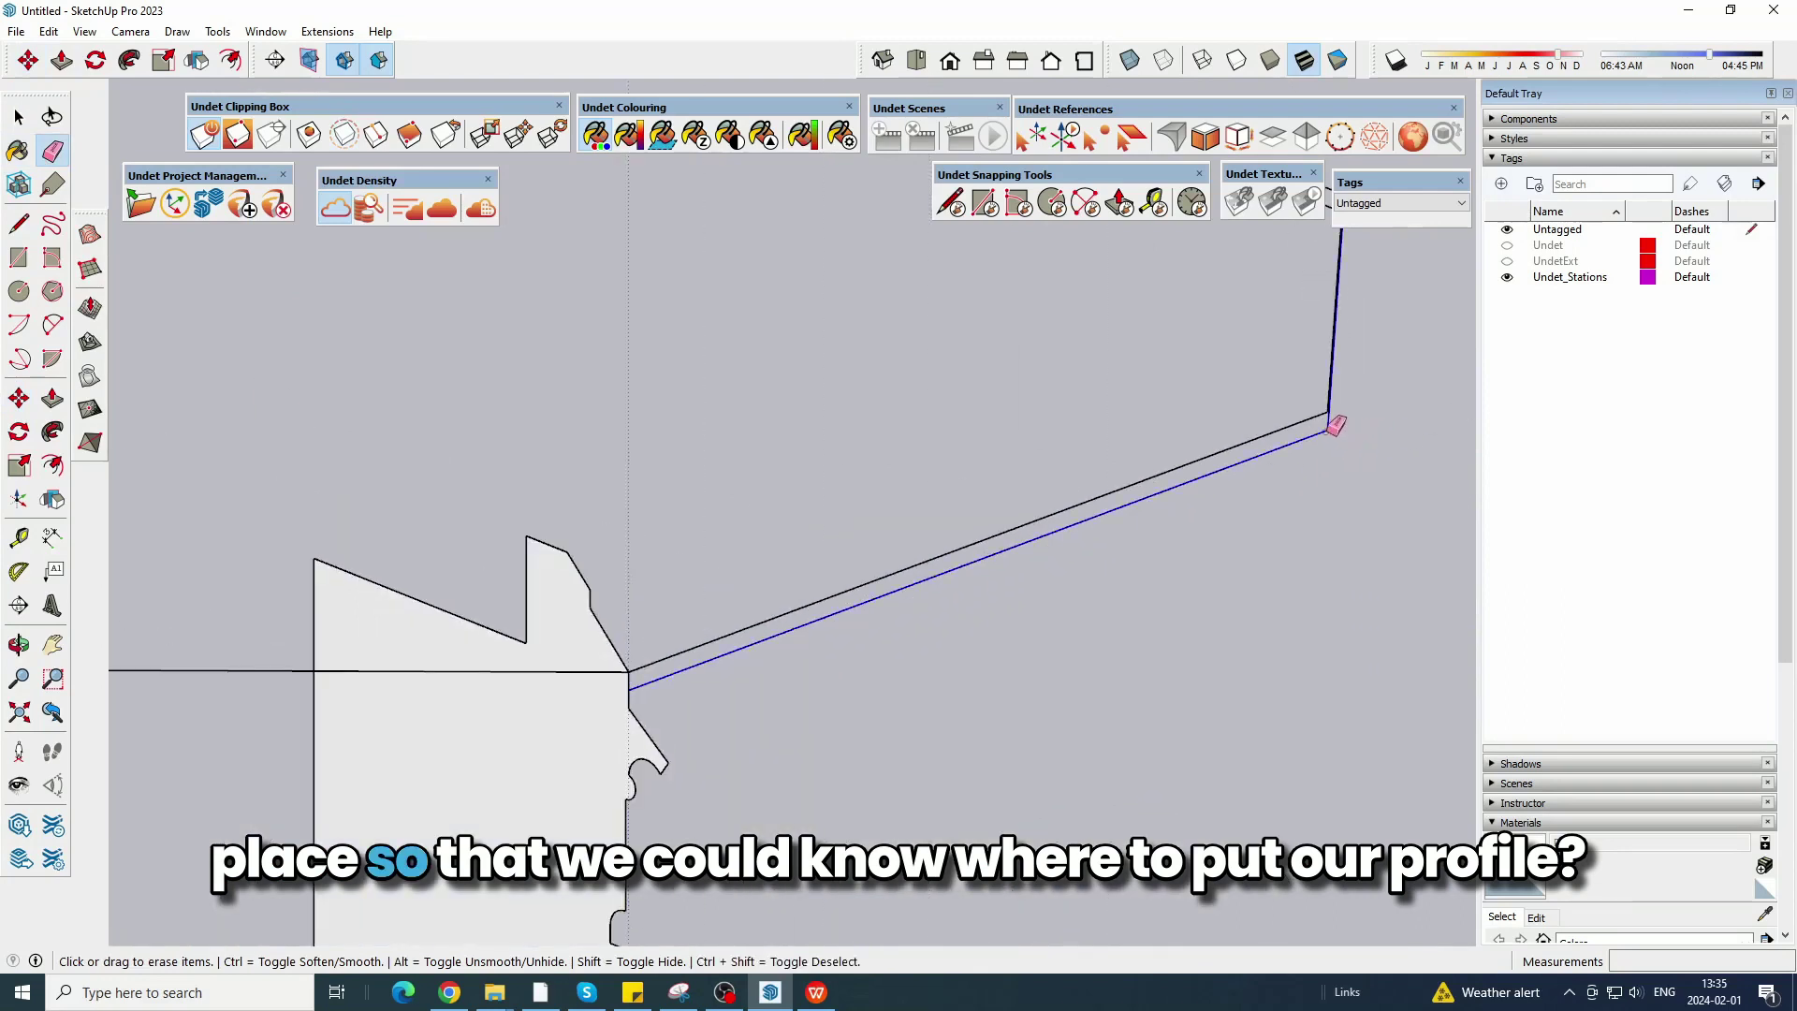
{"action": "scroll", "coordinate": [1312, 539], "scroll_direction": "down", "scroll_amount": 4}
{"action": "middle_click_drag", "start_coordinate": [1359, 589], "coordinate": [1207, 609]}
{"action": "scroll", "coordinate": [1443, 454], "scroll_direction": "up", "scroll_amount": 4}
{"action": "left_click", "coordinate": [1449, 488]}
{"action": "scroll", "coordinate": [1355, 458], "scroll_direction": "down", "scroll_amount": 5}
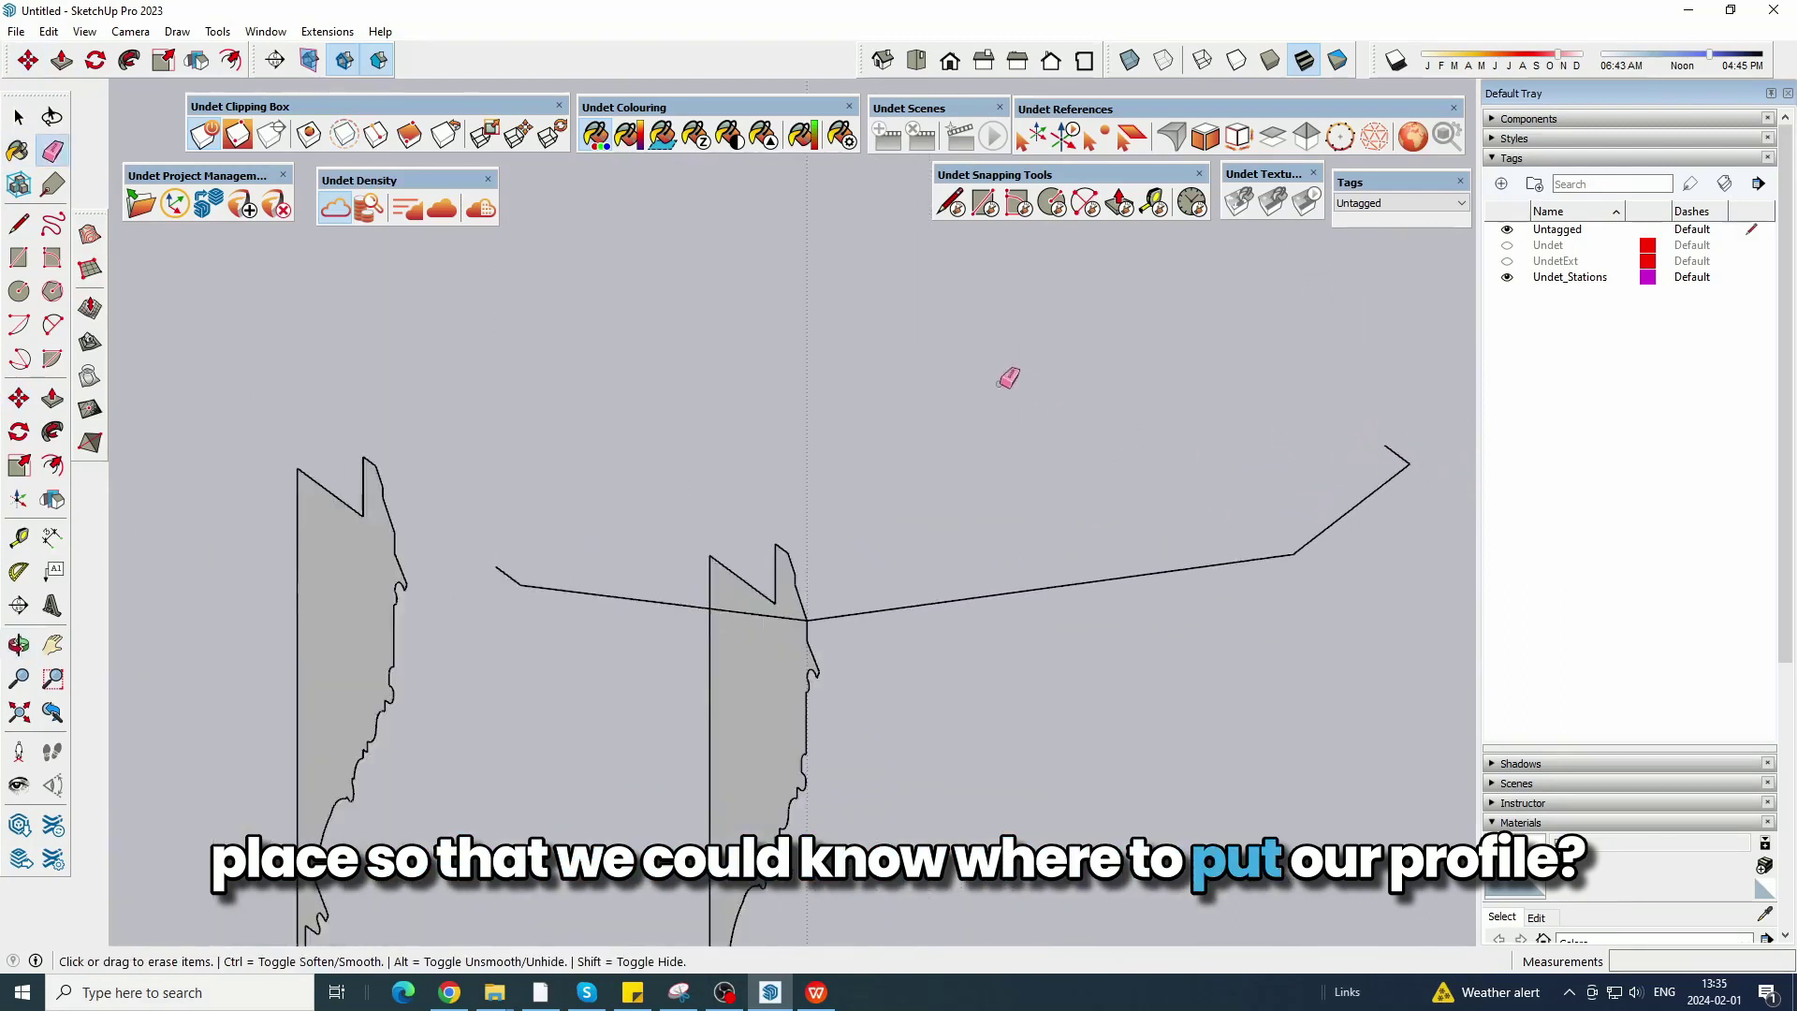
Rotate the copied profile 90 degrees about the vertical axis at its upper corner.
{"action": "middle_click_drag", "start_coordinate": [964, 449], "coordinate": [890, 477]}
{"action": "left_click", "coordinate": [19, 116]}
{"action": "scroll", "coordinate": [380, 468], "scroll_direction": "up", "scroll_amount": 2}
{"action": "scroll", "coordinate": [423, 516], "scroll_direction": "up", "scroll_amount": 1}
{"action": "left_click", "coordinate": [599, 542]}
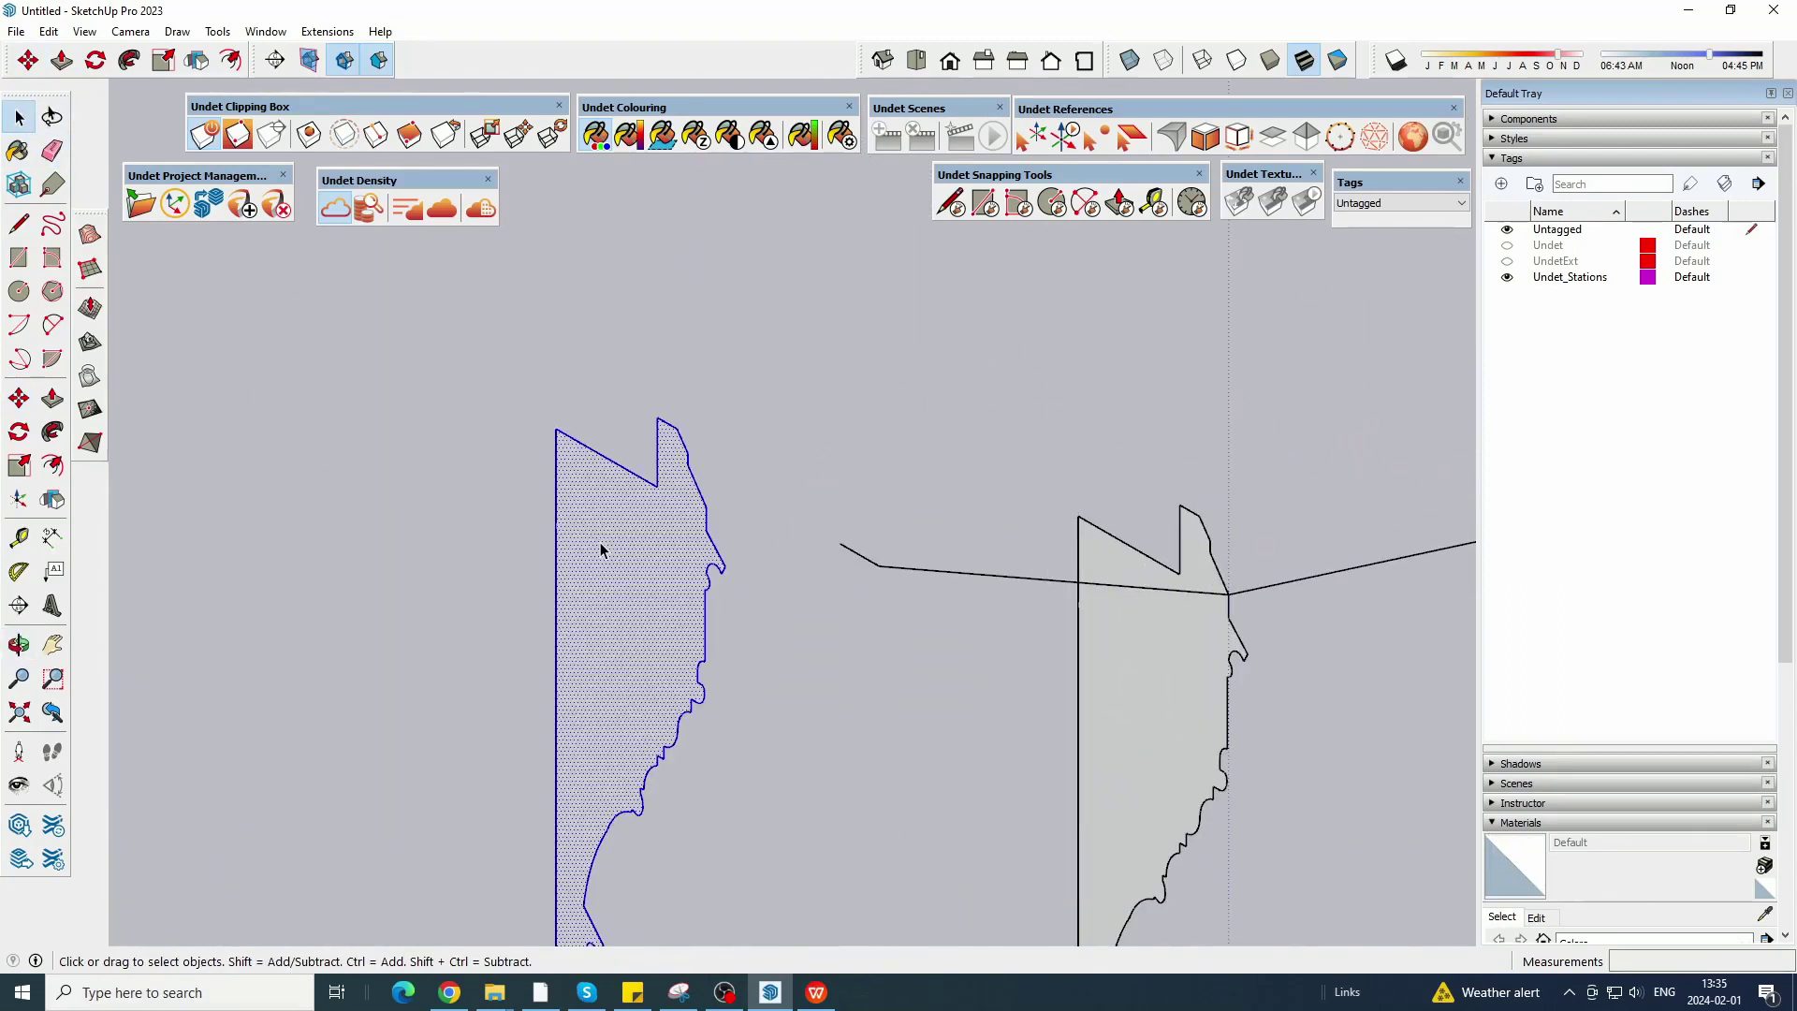
{"action": "key", "text": "q"}
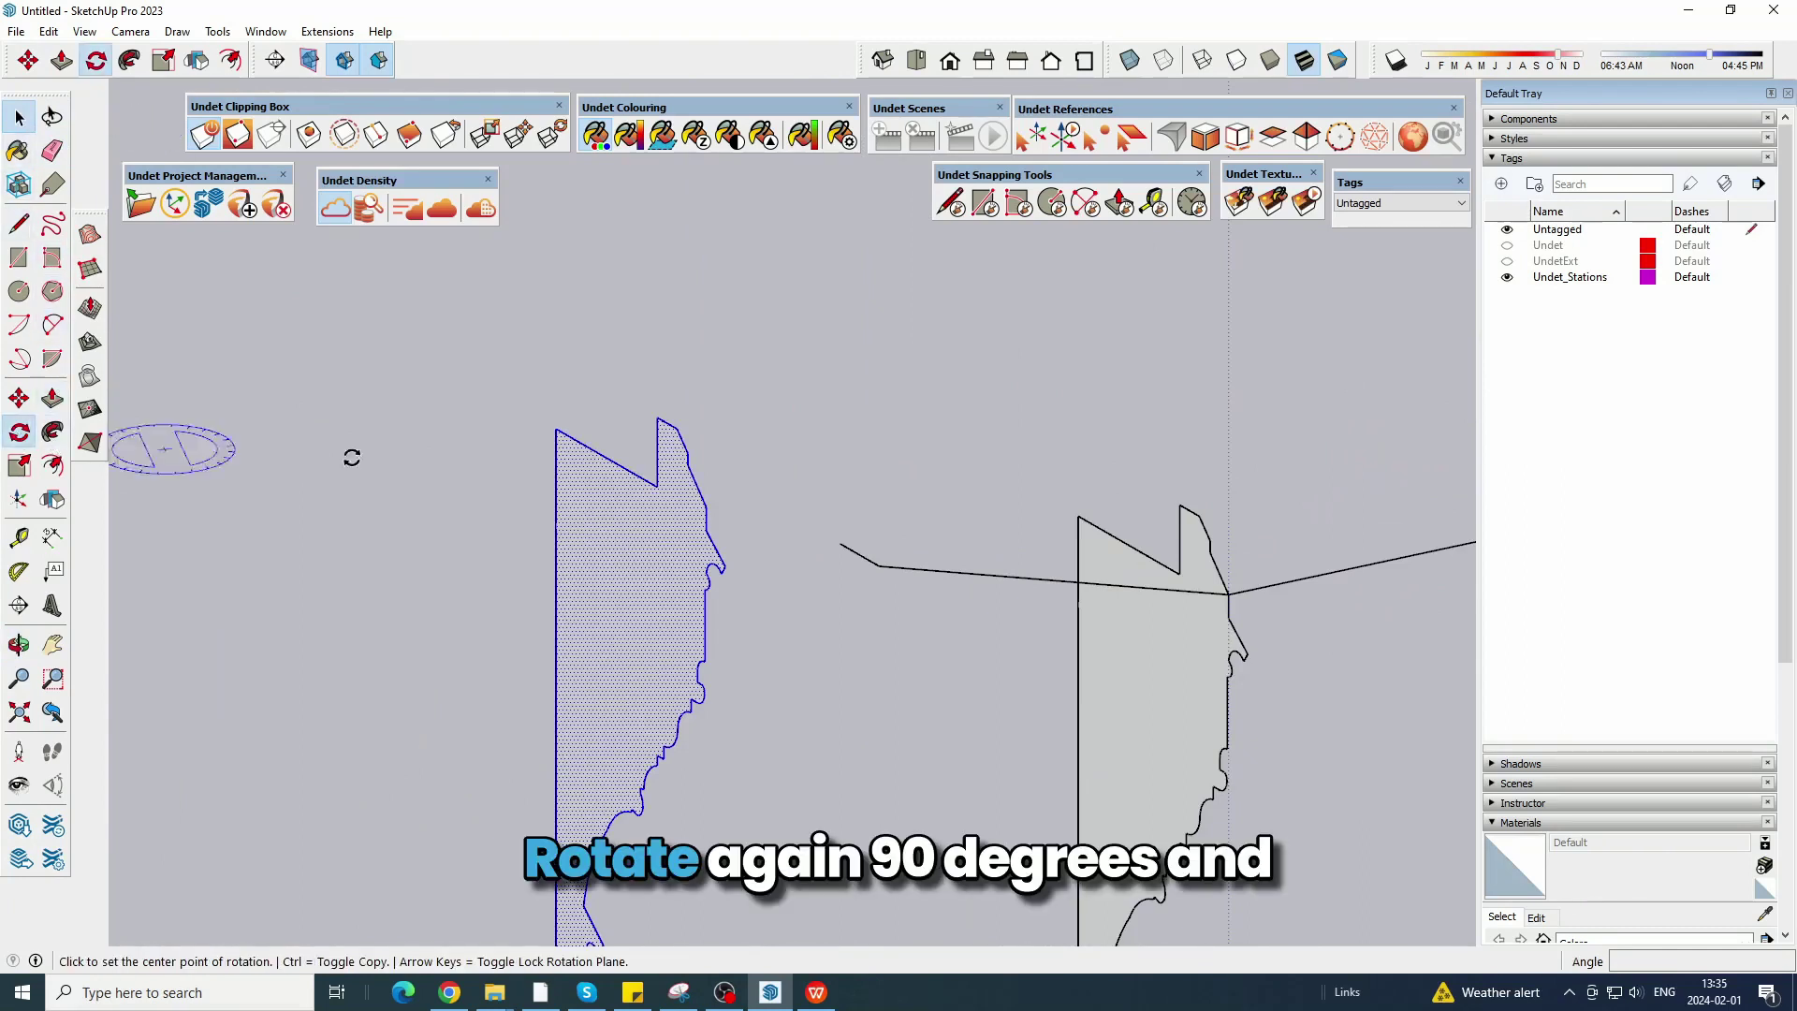
{"action": "left_click", "coordinate": [675, 428]}
{"action": "key", "text": "Return"}
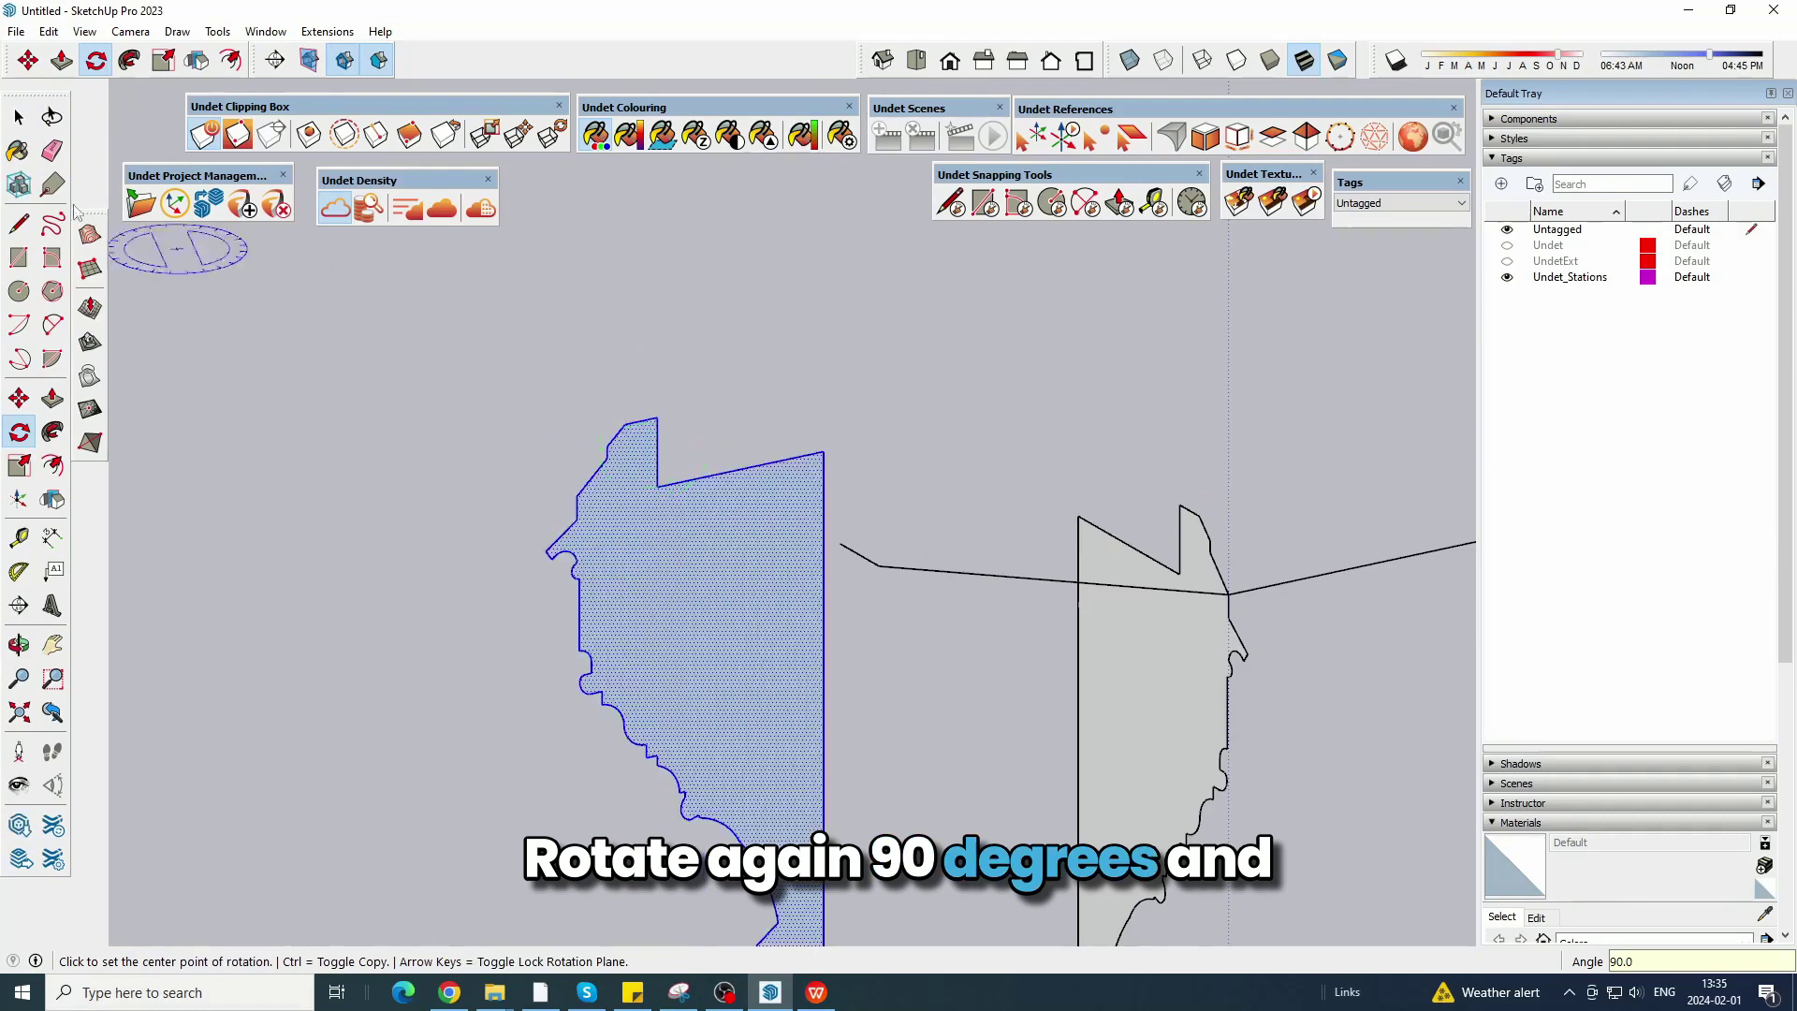
{"action": "left_click", "coordinate": [11, 119]}
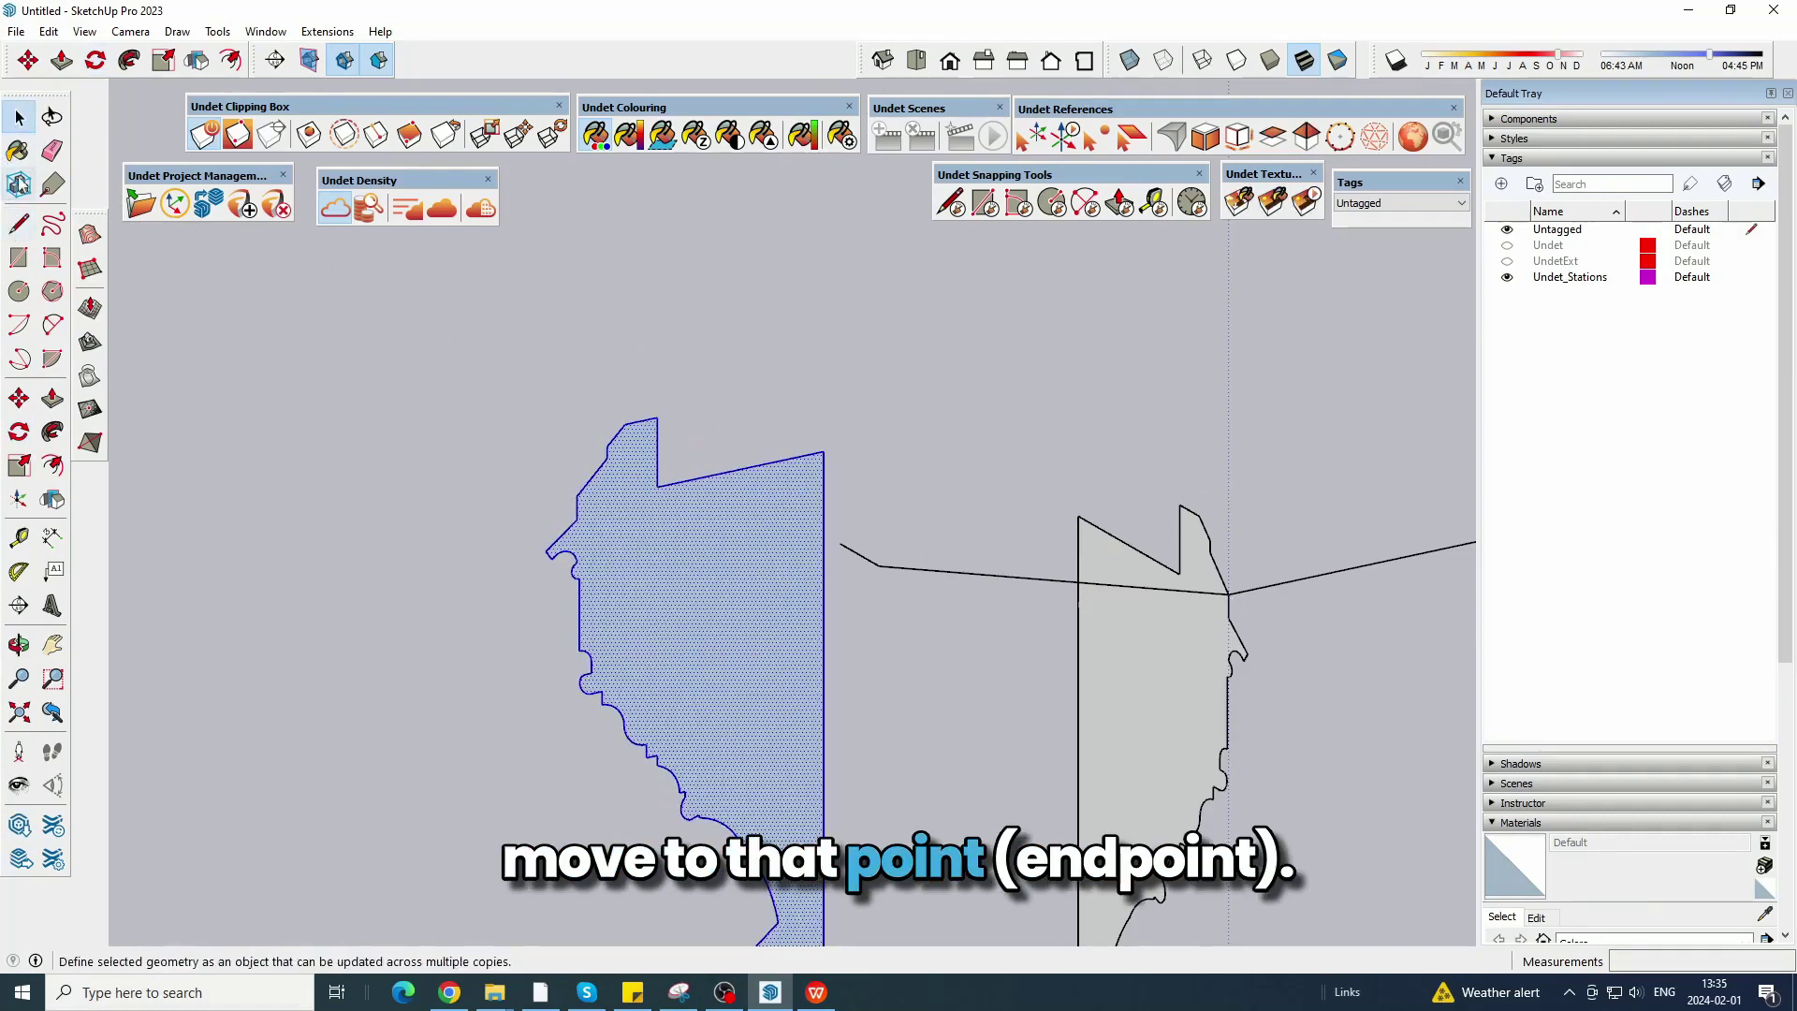
Move the rotated profile by its outer corner at the base of the upper slope onto the free endpoint of the bay path.
{"action": "left_click", "coordinate": [27, 62]}
{"action": "scroll", "coordinate": [505, 484], "scroll_direction": "up", "scroll_amount": 2}
{"action": "left_click", "coordinate": [611, 505]}
{"action": "scroll", "coordinate": [1029, 543], "scroll_direction": "up", "scroll_amount": 3}
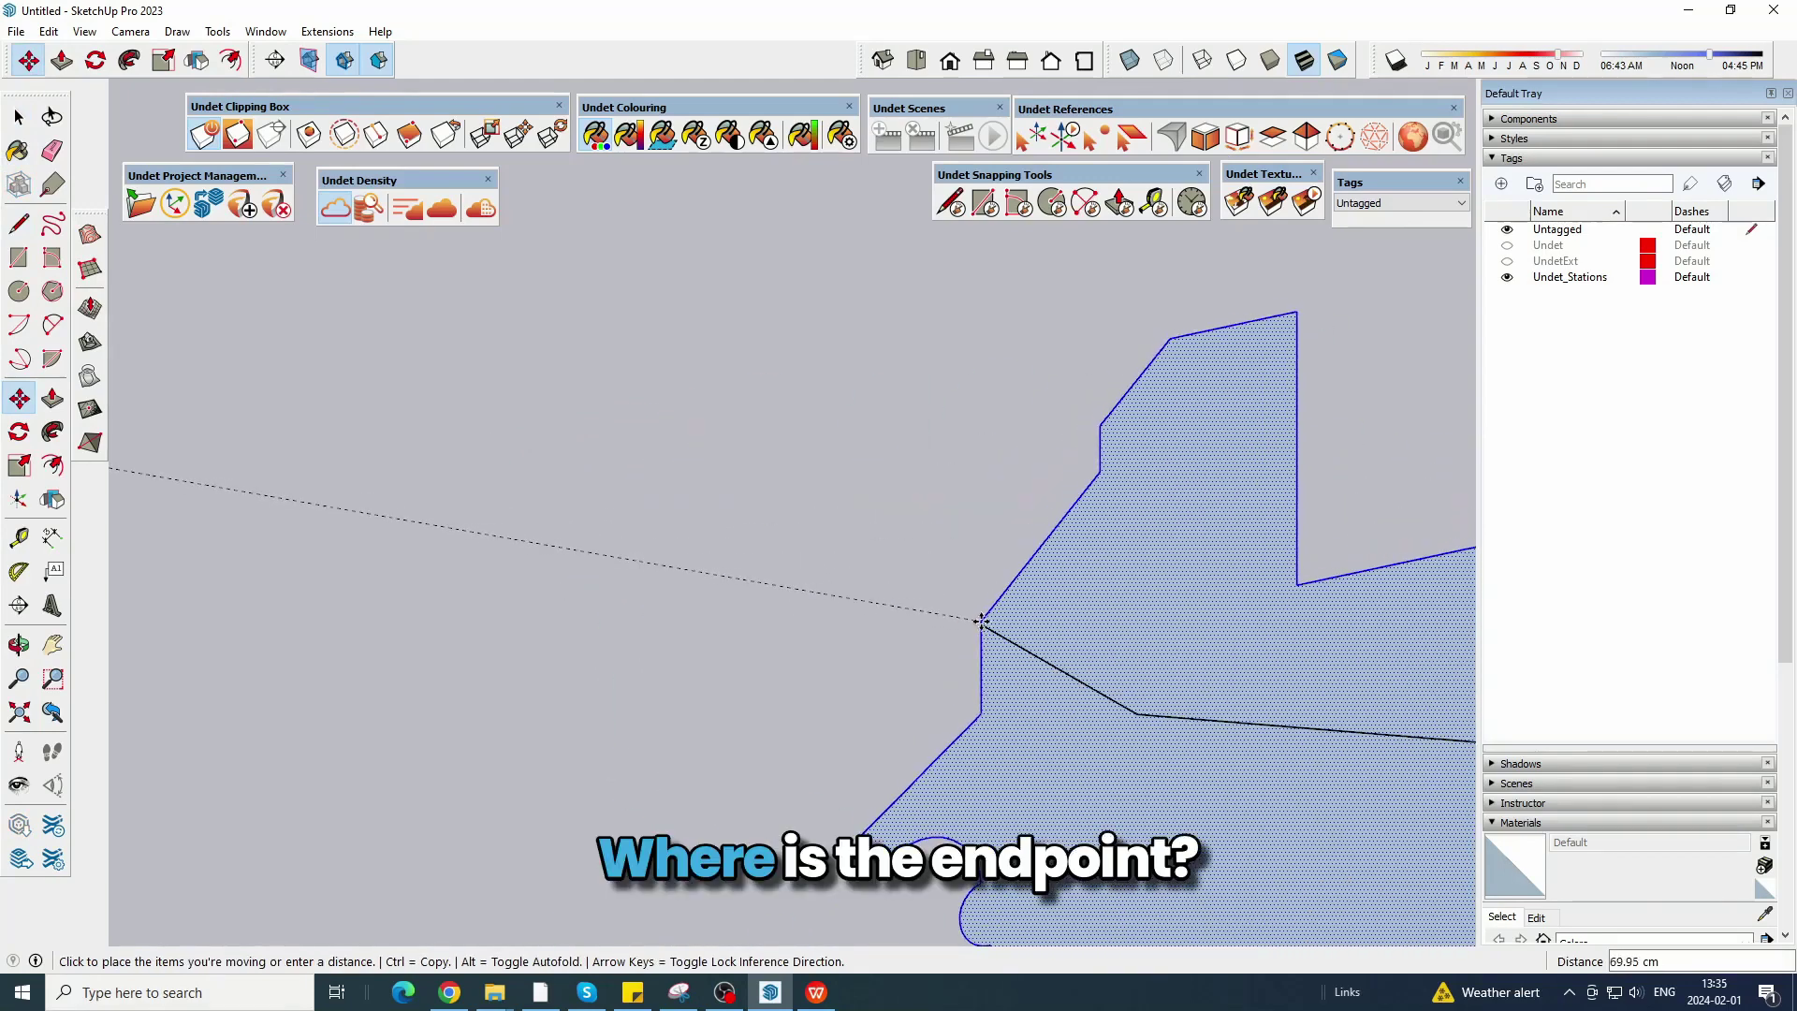
{"action": "left_click", "coordinate": [990, 617]}
{"action": "scroll", "coordinate": [480, 423], "scroll_direction": "down", "scroll_amount": 2}
{"action": "scroll", "coordinate": [480, 423], "scroll_direction": "down", "scroll_amount": 3}
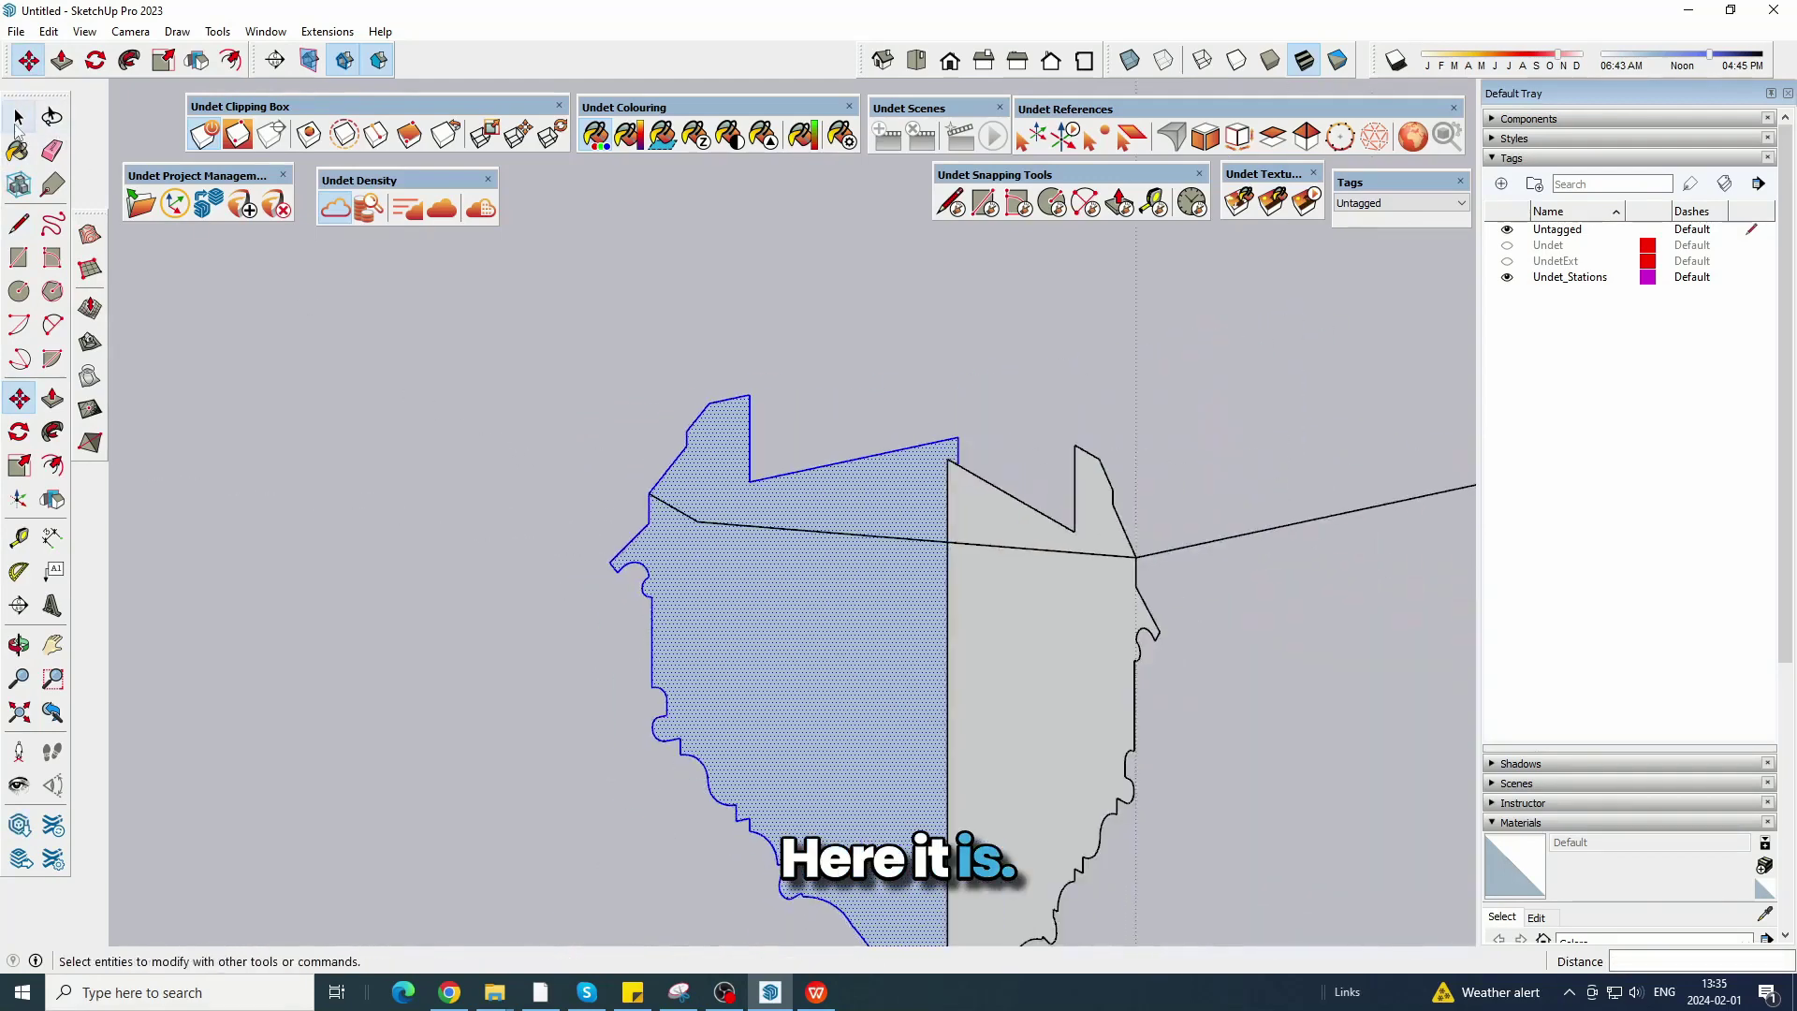
Delete the unrotated original profile, keeping the one placed at the path's end.
{"action": "key", "text": "space"}
{"action": "middle_click_drag", "start_coordinate": [666, 498], "coordinate": [923, 552]}
{"action": "key", "text": "Delete"}
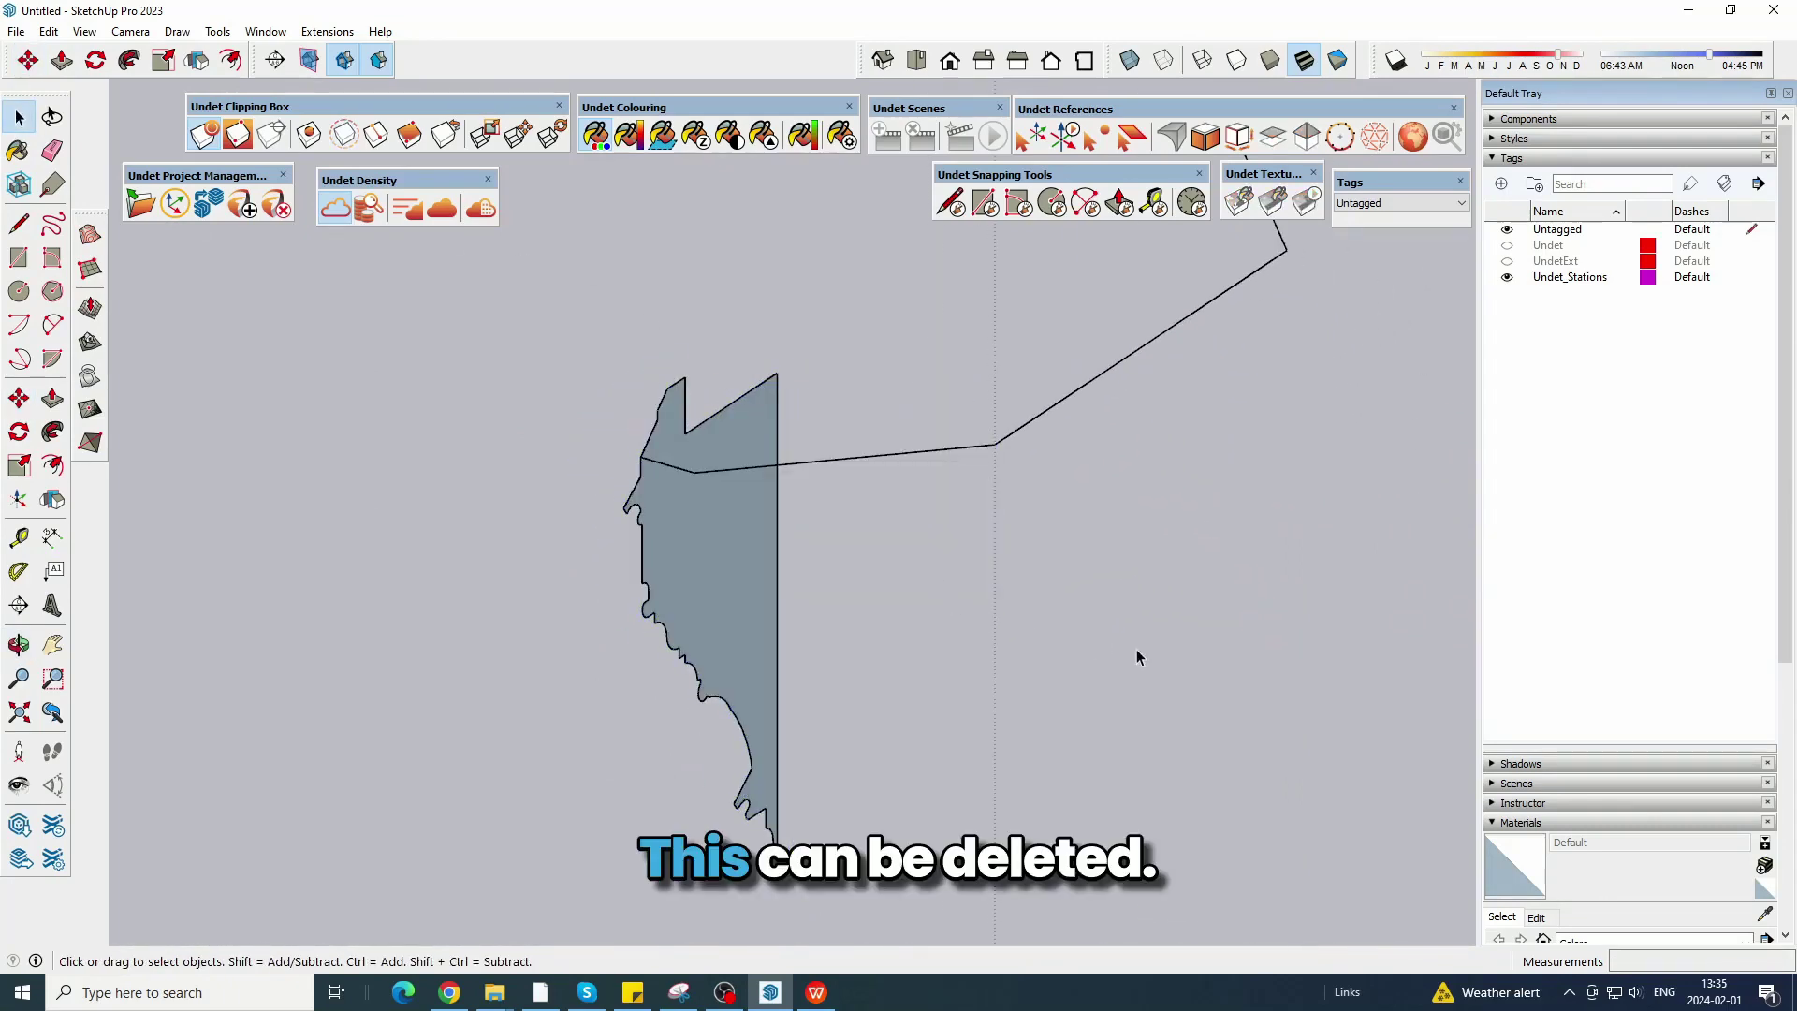
Sweep the sill and hanging profile along the path around the bay with Follow Me.
{"action": "scroll", "coordinate": [1207, 618], "scroll_direction": "down", "scroll_amount": 2}
{"action": "middle_click_drag", "start_coordinate": [1215, 616], "coordinate": [1099, 682]}
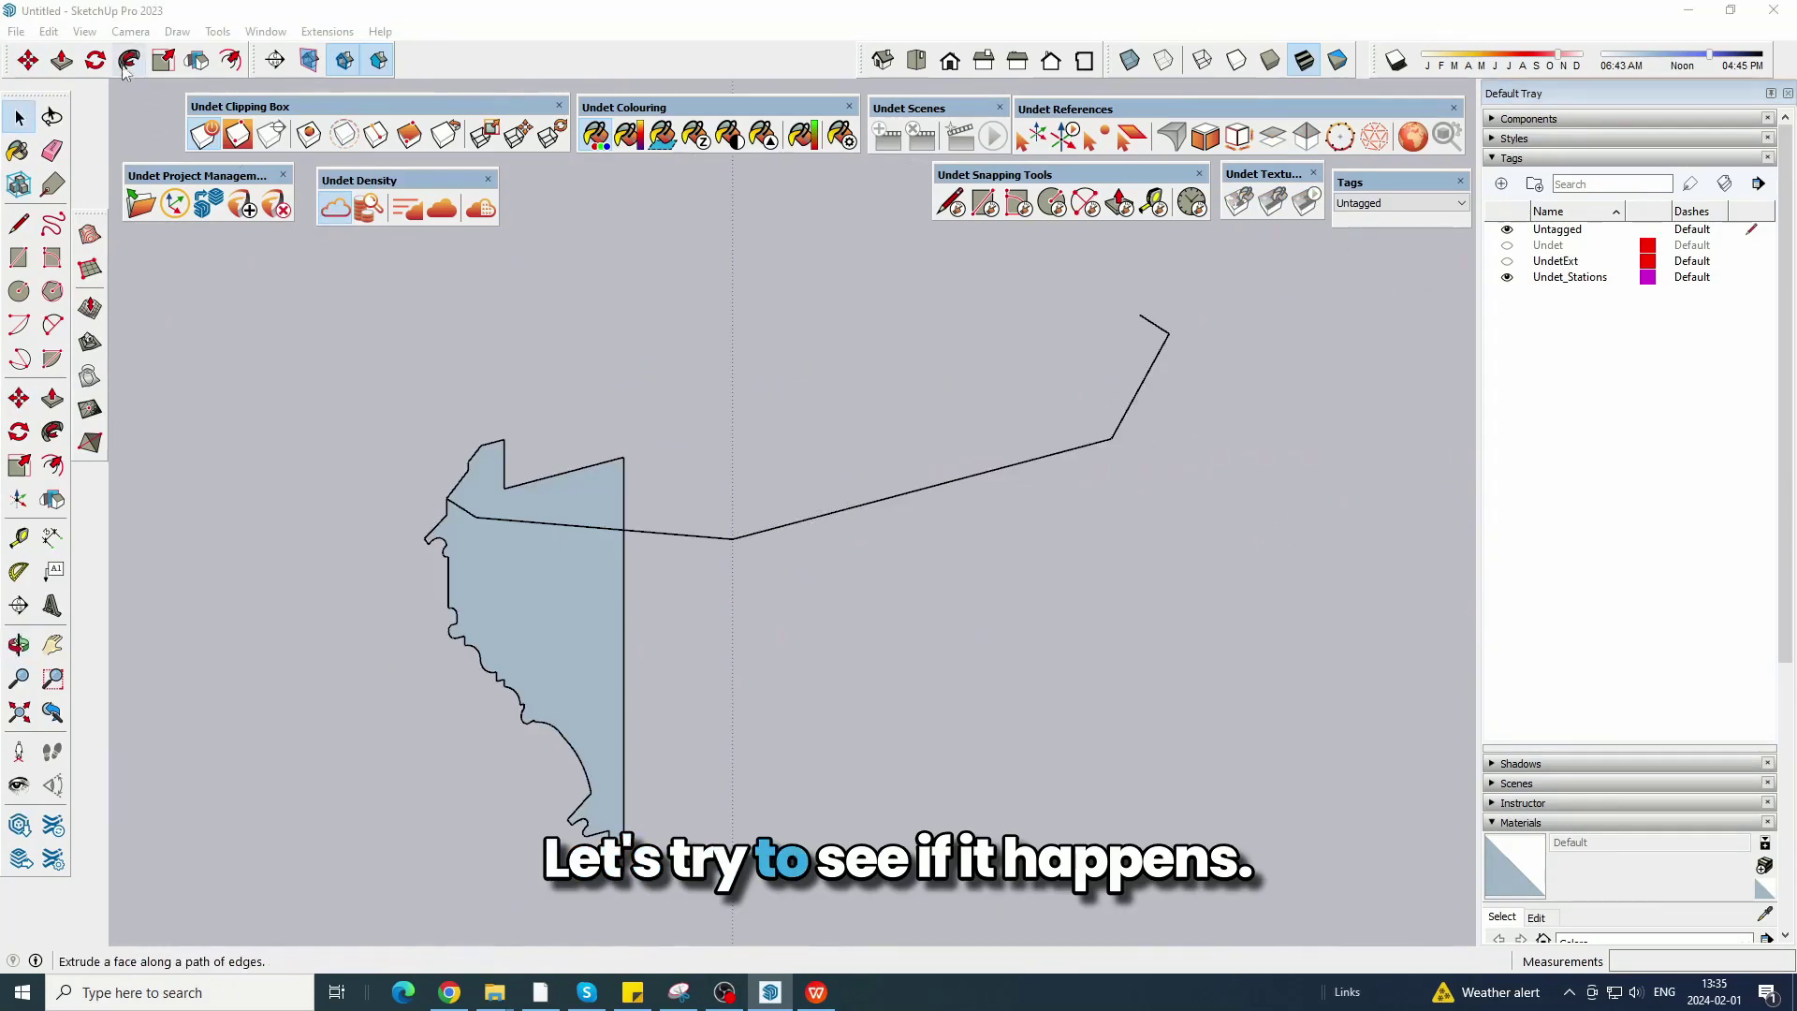
{"action": "left_click", "coordinate": [126, 65]}
{"action": "left_click", "coordinate": [497, 489]}
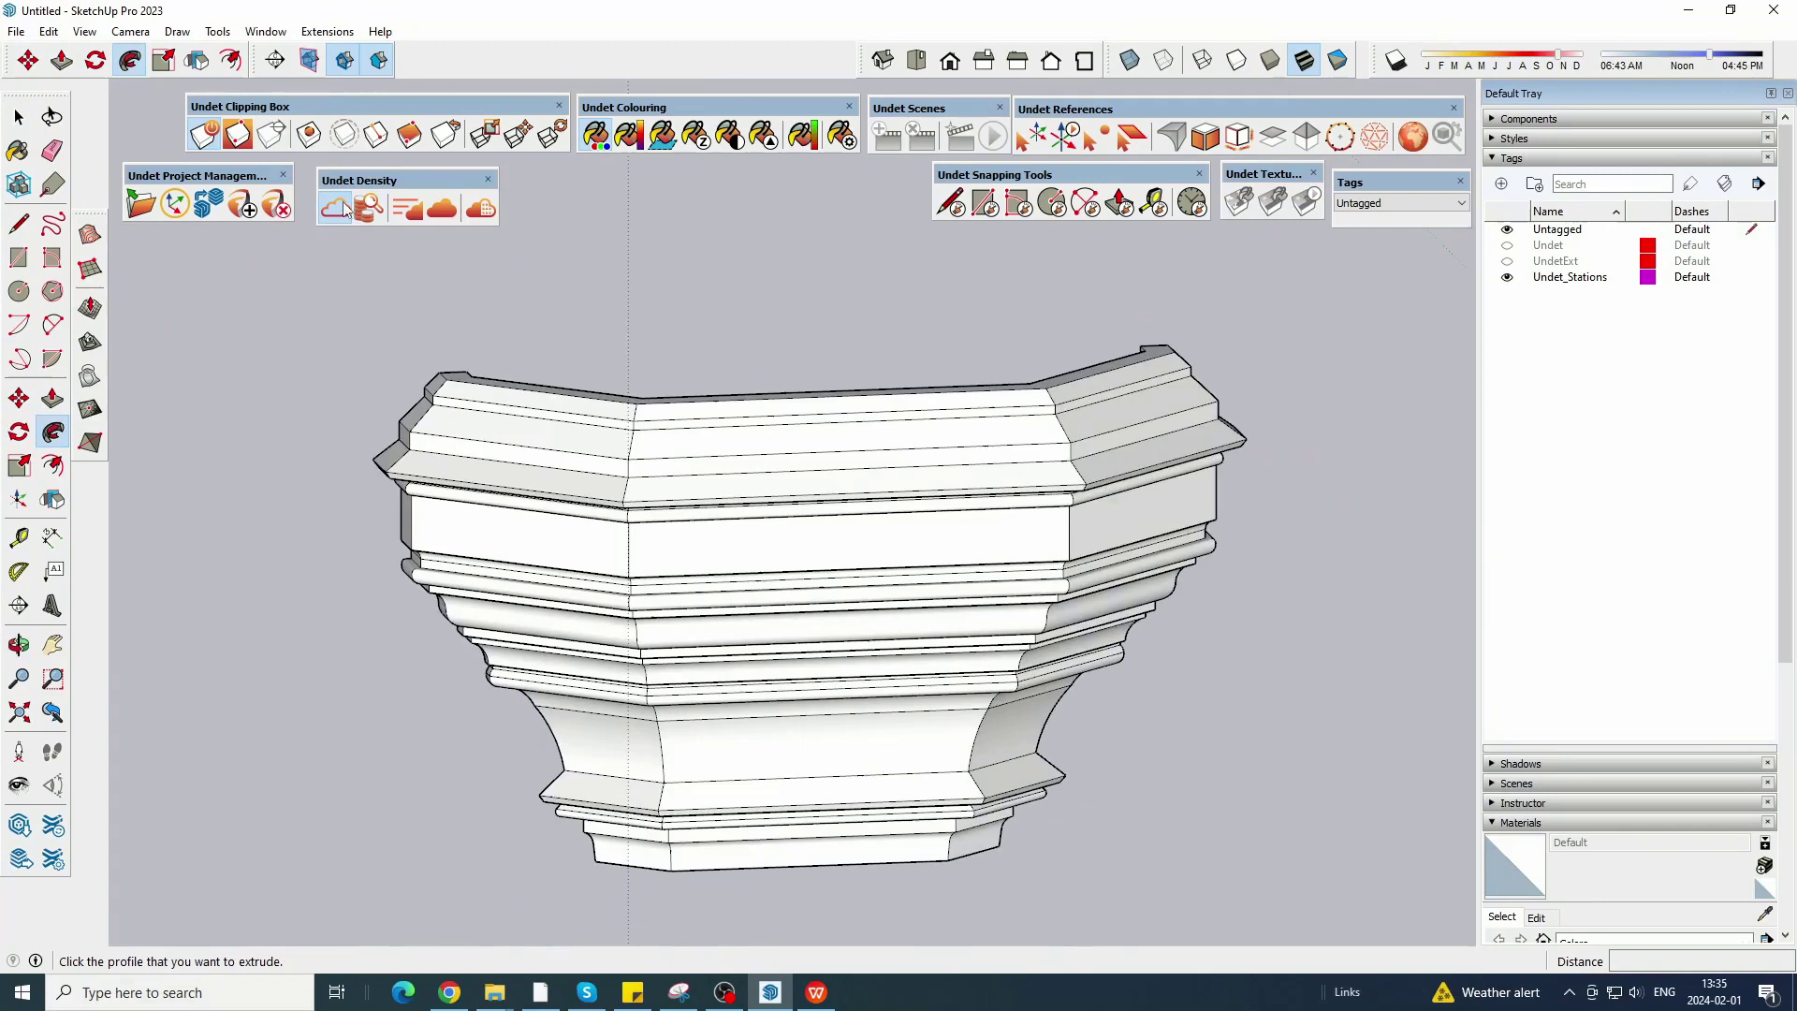
Show the point cloud again and unhide the last hidden object, the bay's window frame.
{"action": "left_click", "coordinate": [334, 207]}
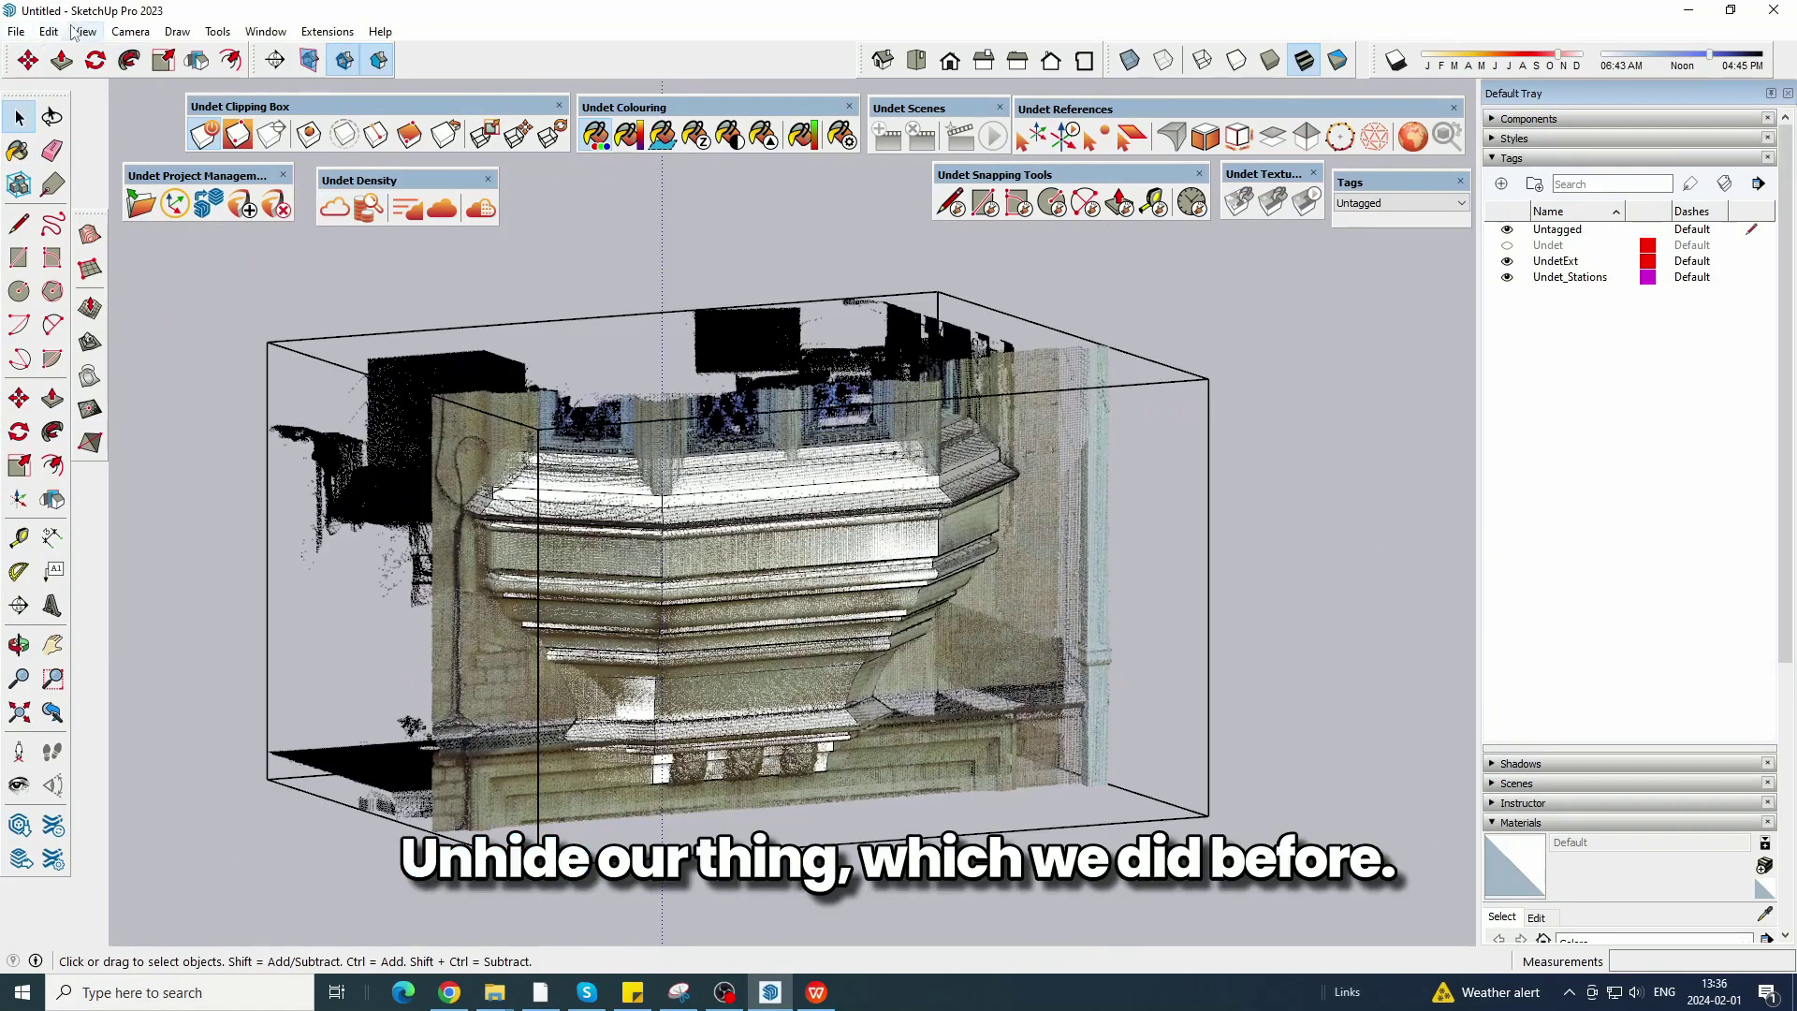
{"action": "left_click", "coordinate": [49, 30]}
{"action": "mouse_move", "coordinate": [244, 326]}
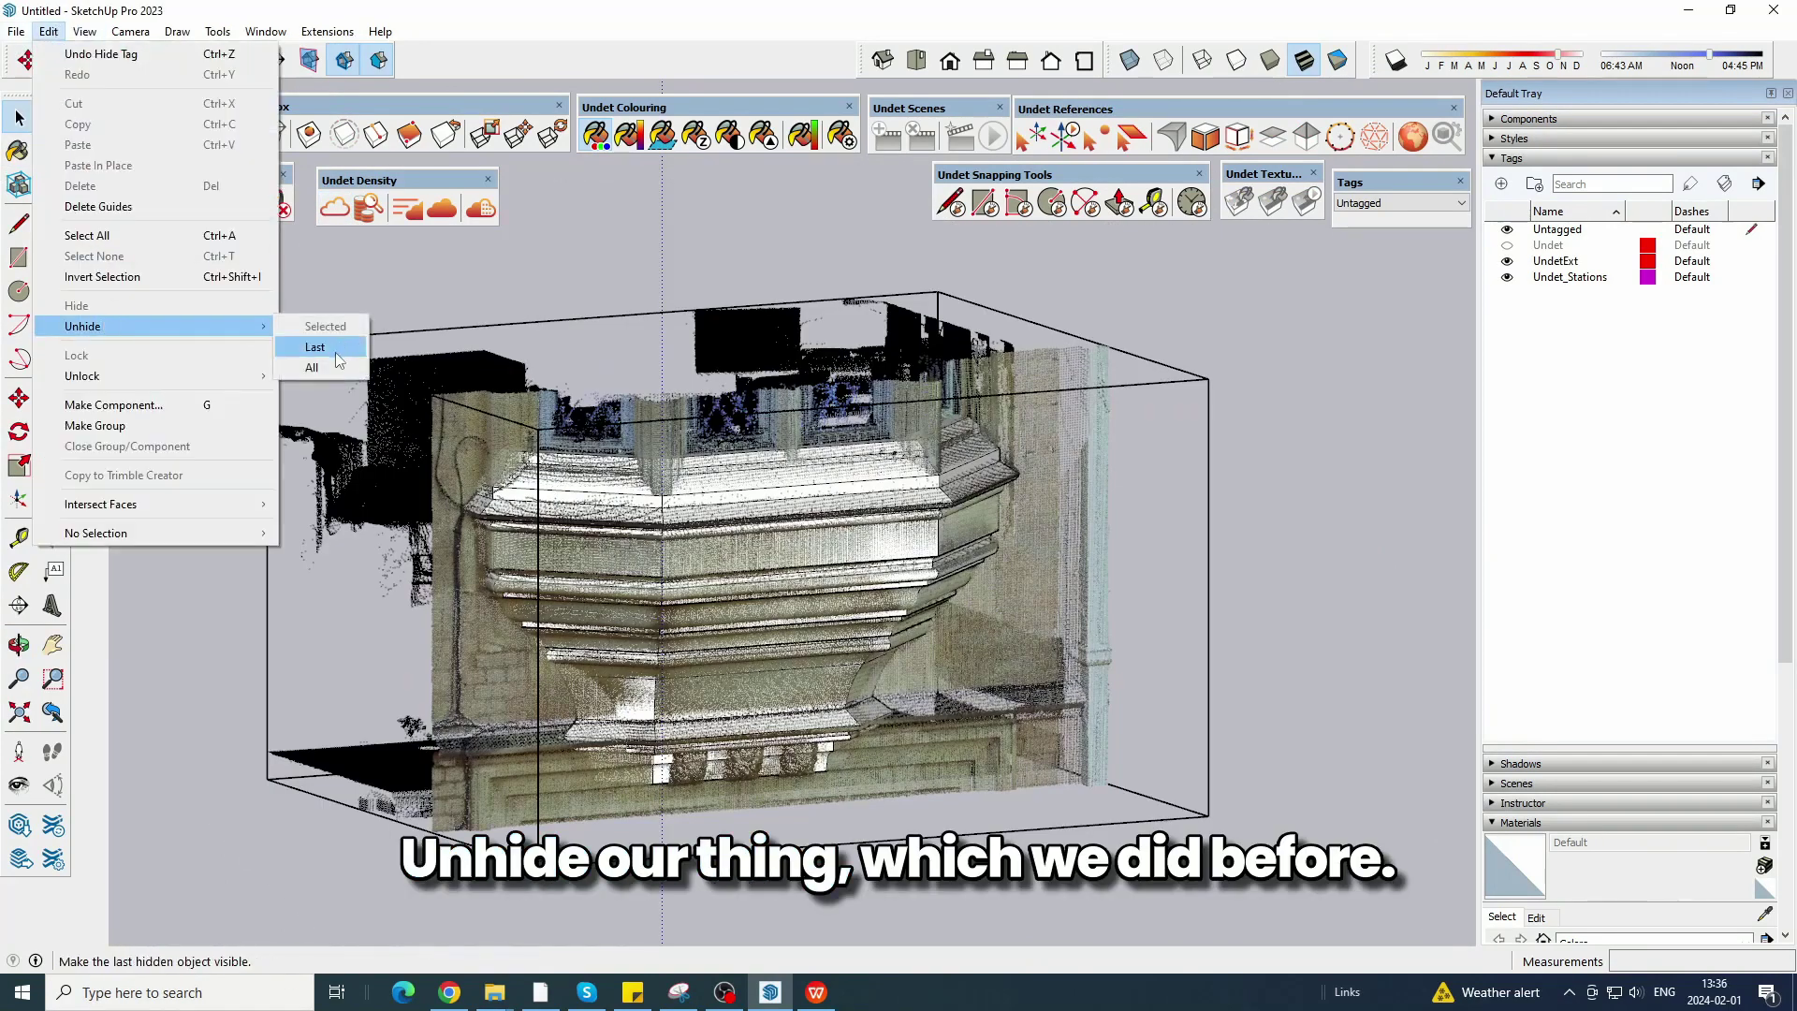
{"action": "left_click", "coordinate": [338, 360]}
{"action": "scroll", "coordinate": [1164, 526], "scroll_direction": "up", "scroll_amount": 5}
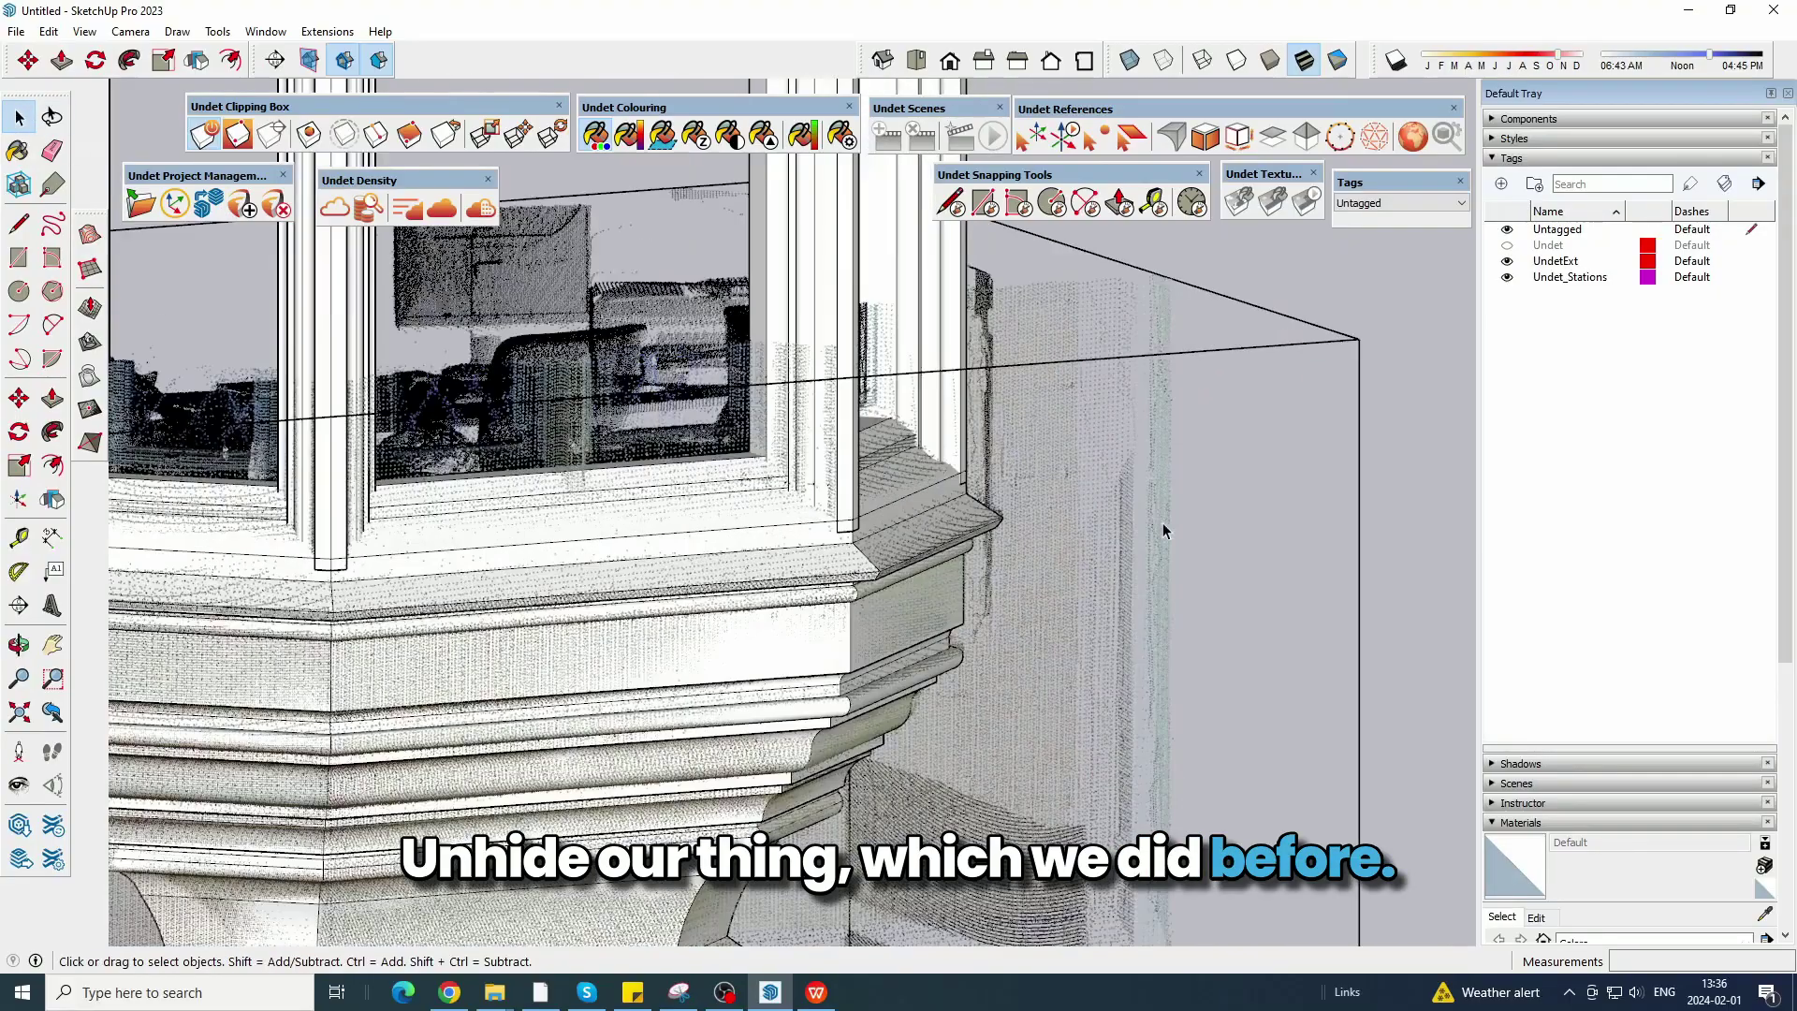
{"action": "middle_click_drag", "start_coordinate": [758, 621], "coordinate": [841, 737]}
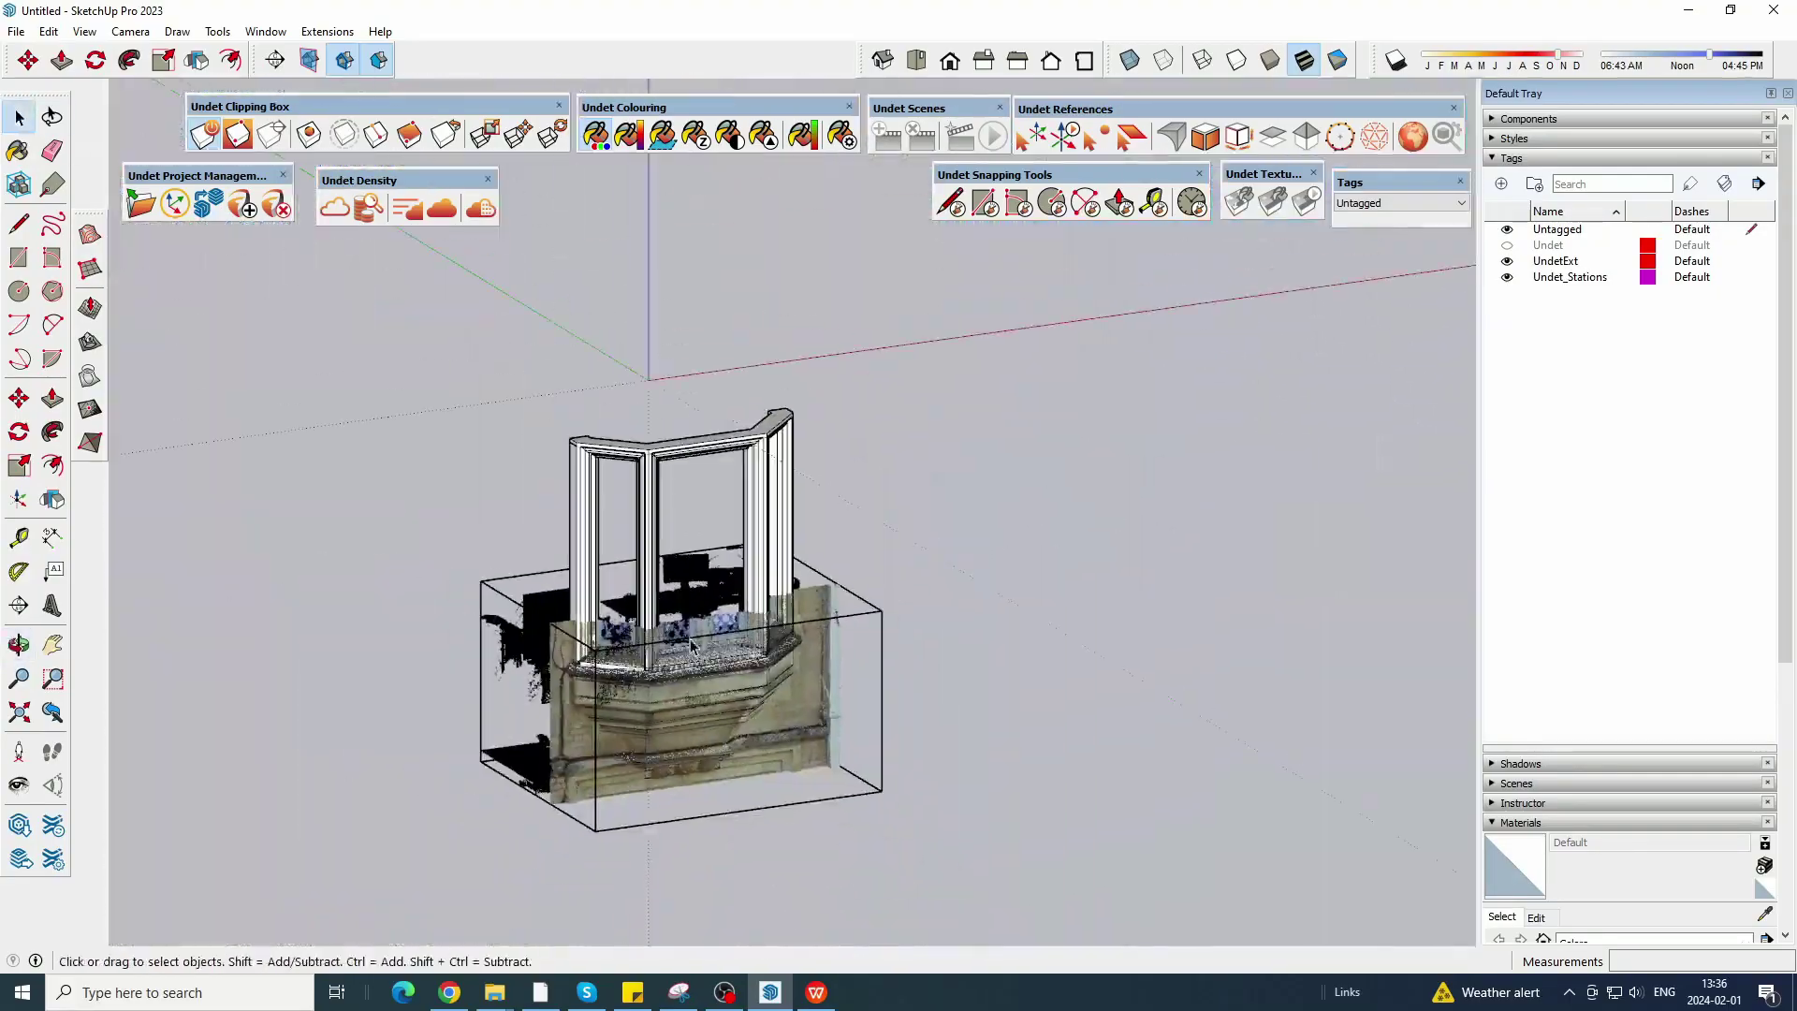
Extend the clipping box upward with a blue scale of 2.17 to cover the whole window frame.
{"action": "left_click", "coordinate": [477, 137]}
{"action": "scroll", "coordinate": [651, 659], "scroll_direction": "up", "scroll_amount": 2}
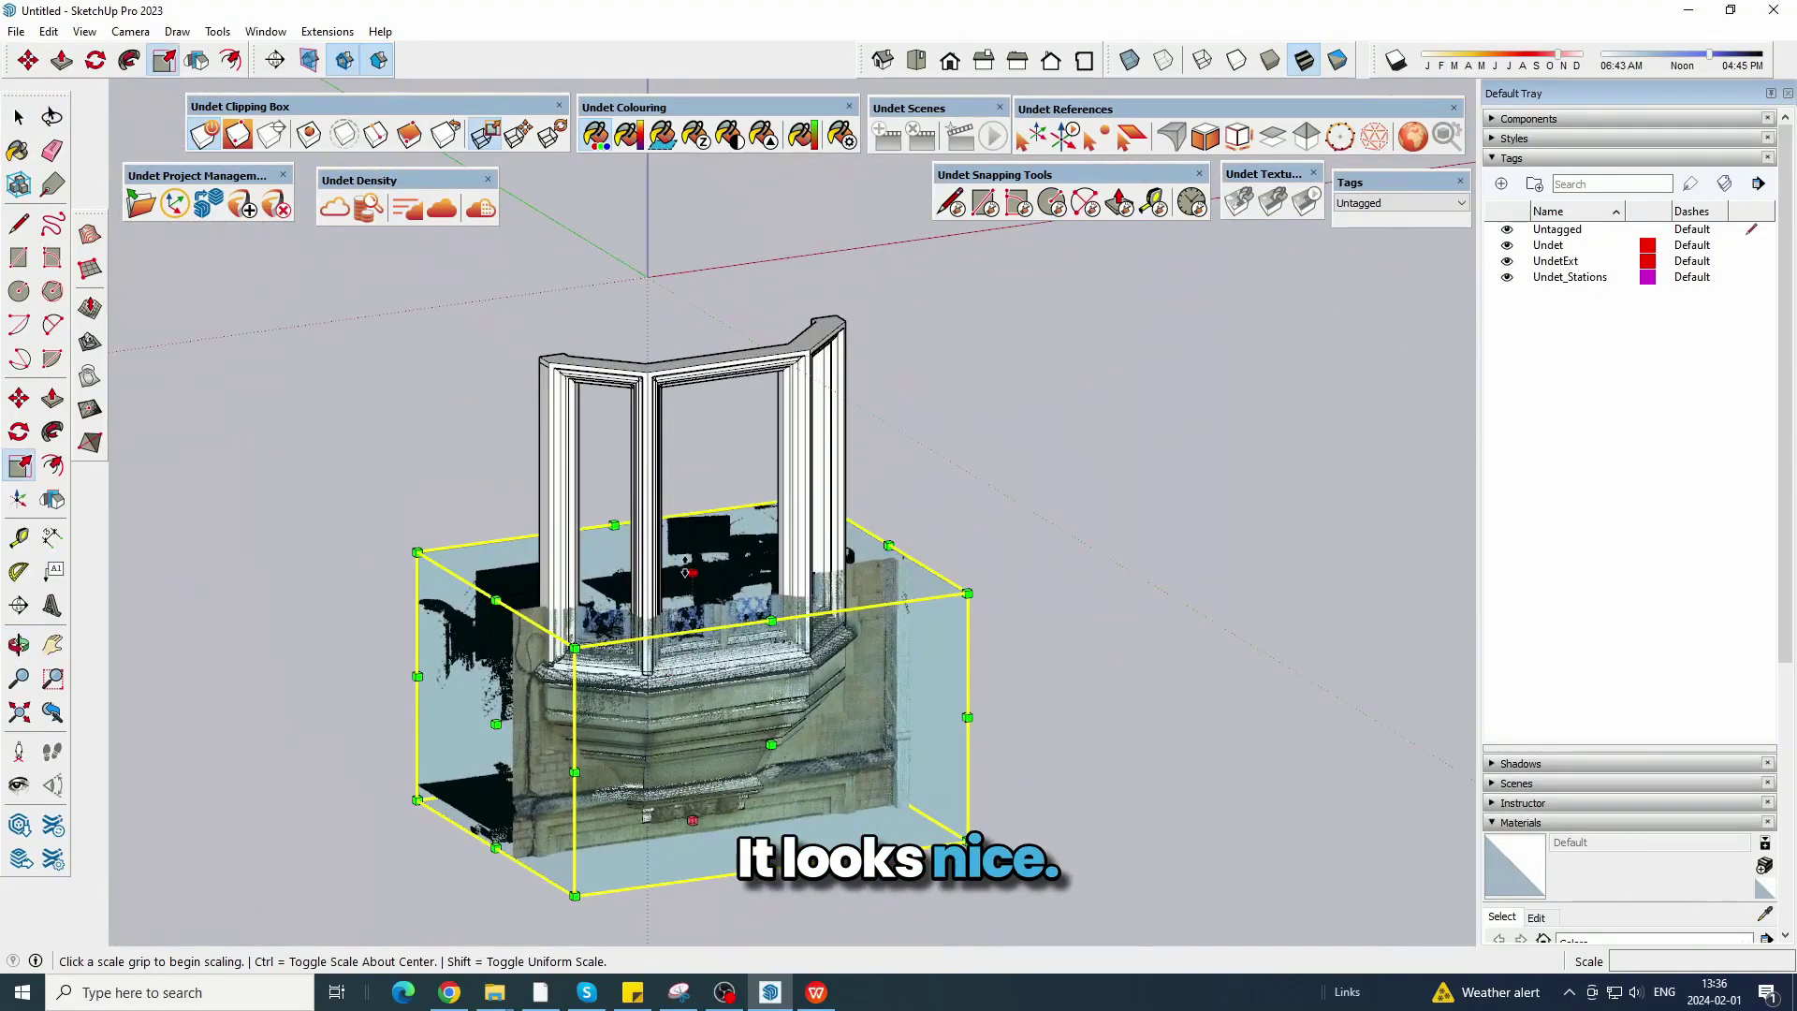
{"action": "left_click", "coordinate": [693, 573]}
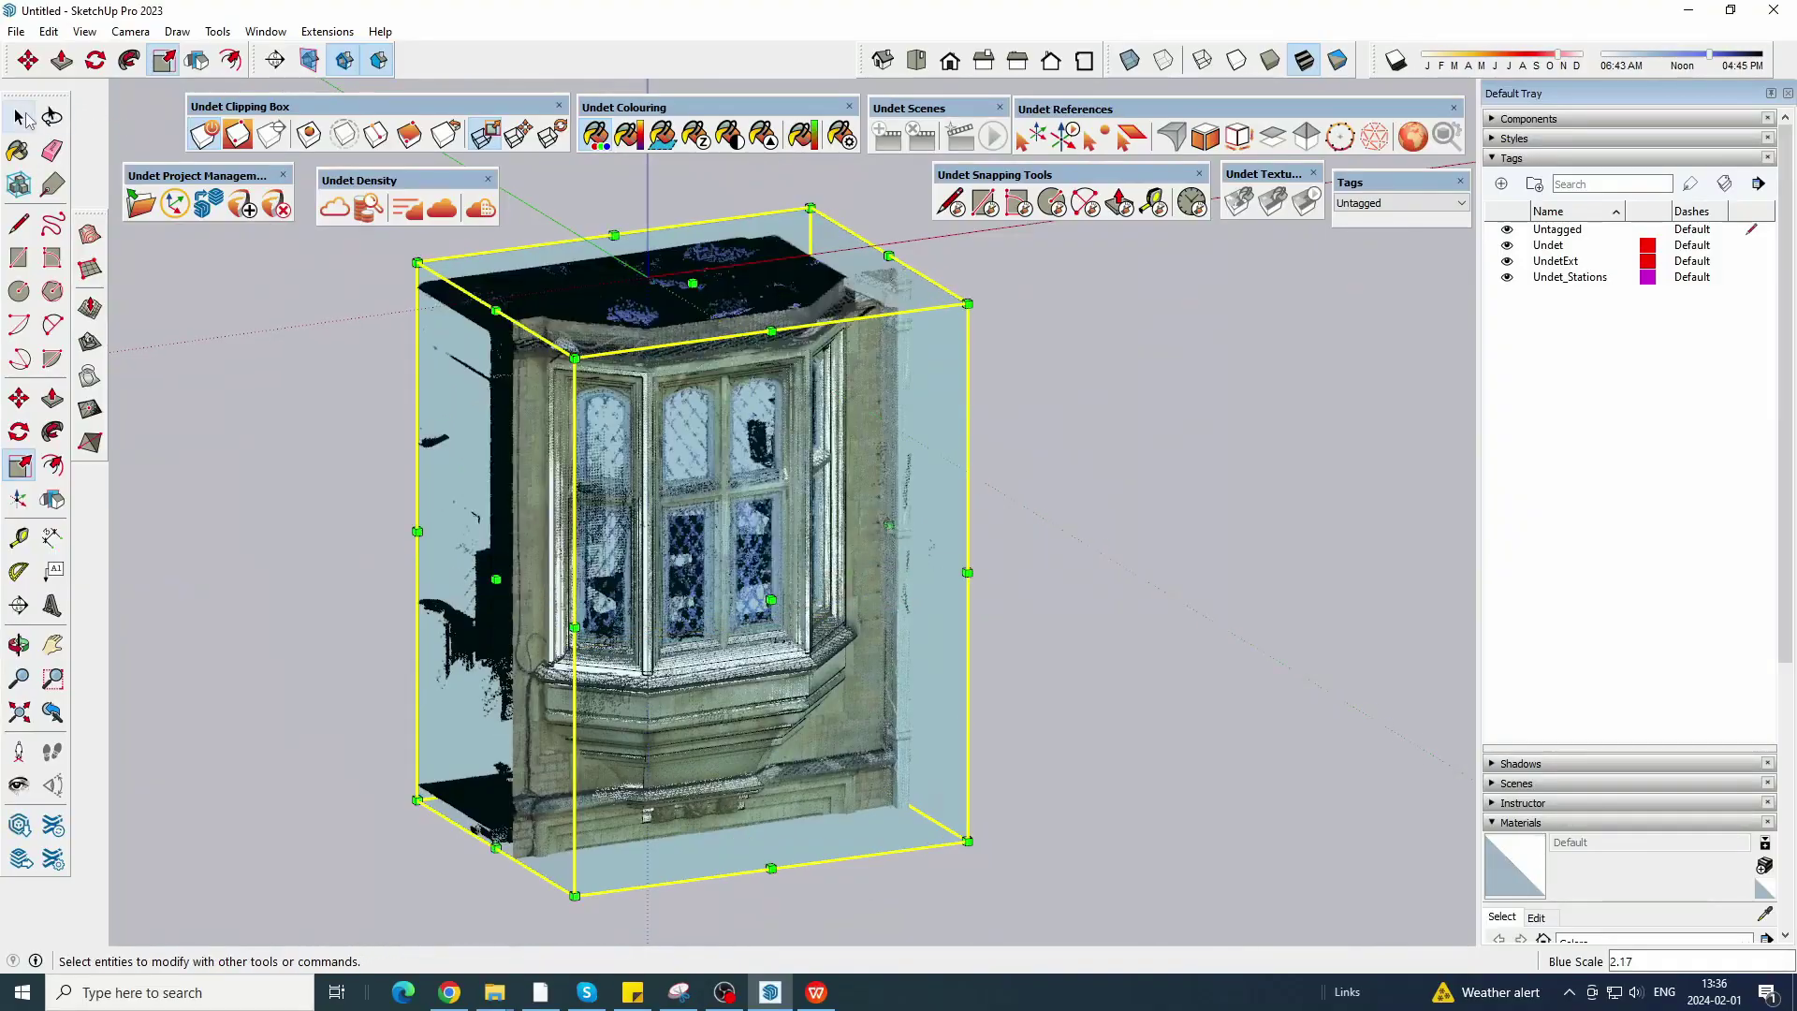
{"action": "scroll", "coordinate": [802, 723], "scroll_direction": "up", "scroll_amount": 6}
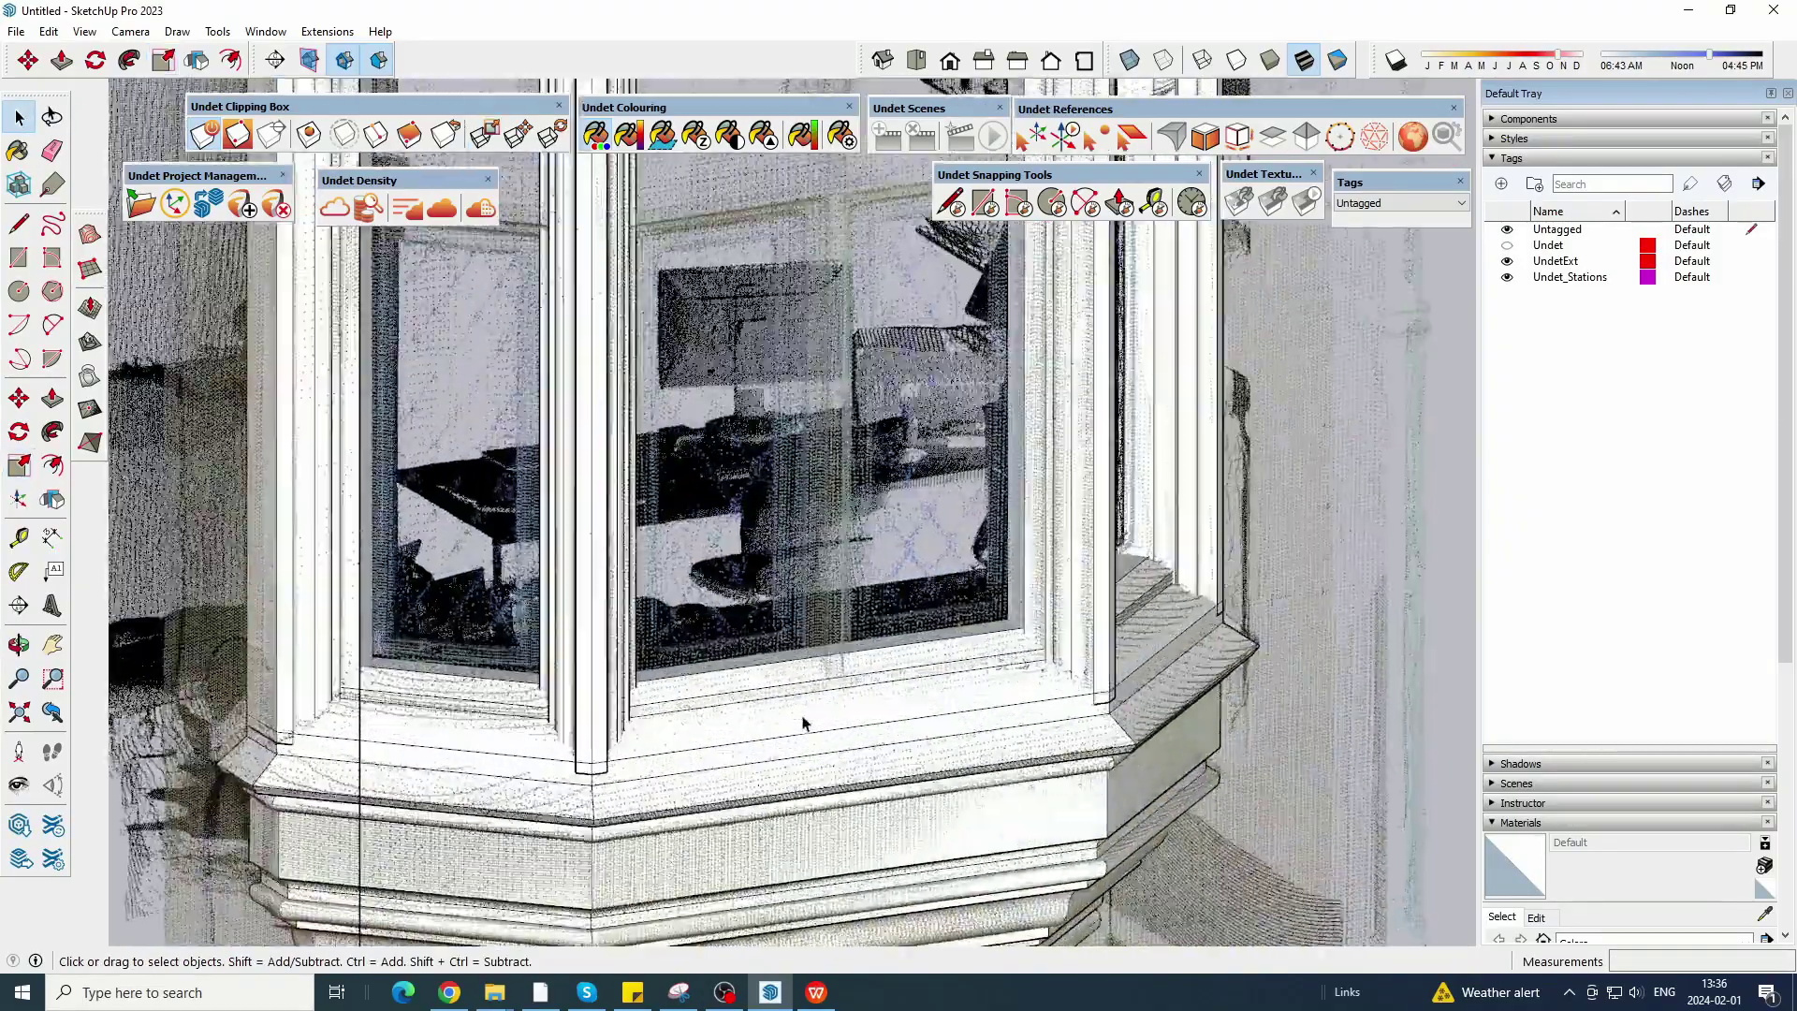
{"action": "middle_click_drag", "start_coordinate": [803, 723], "coordinate": [683, 711]}
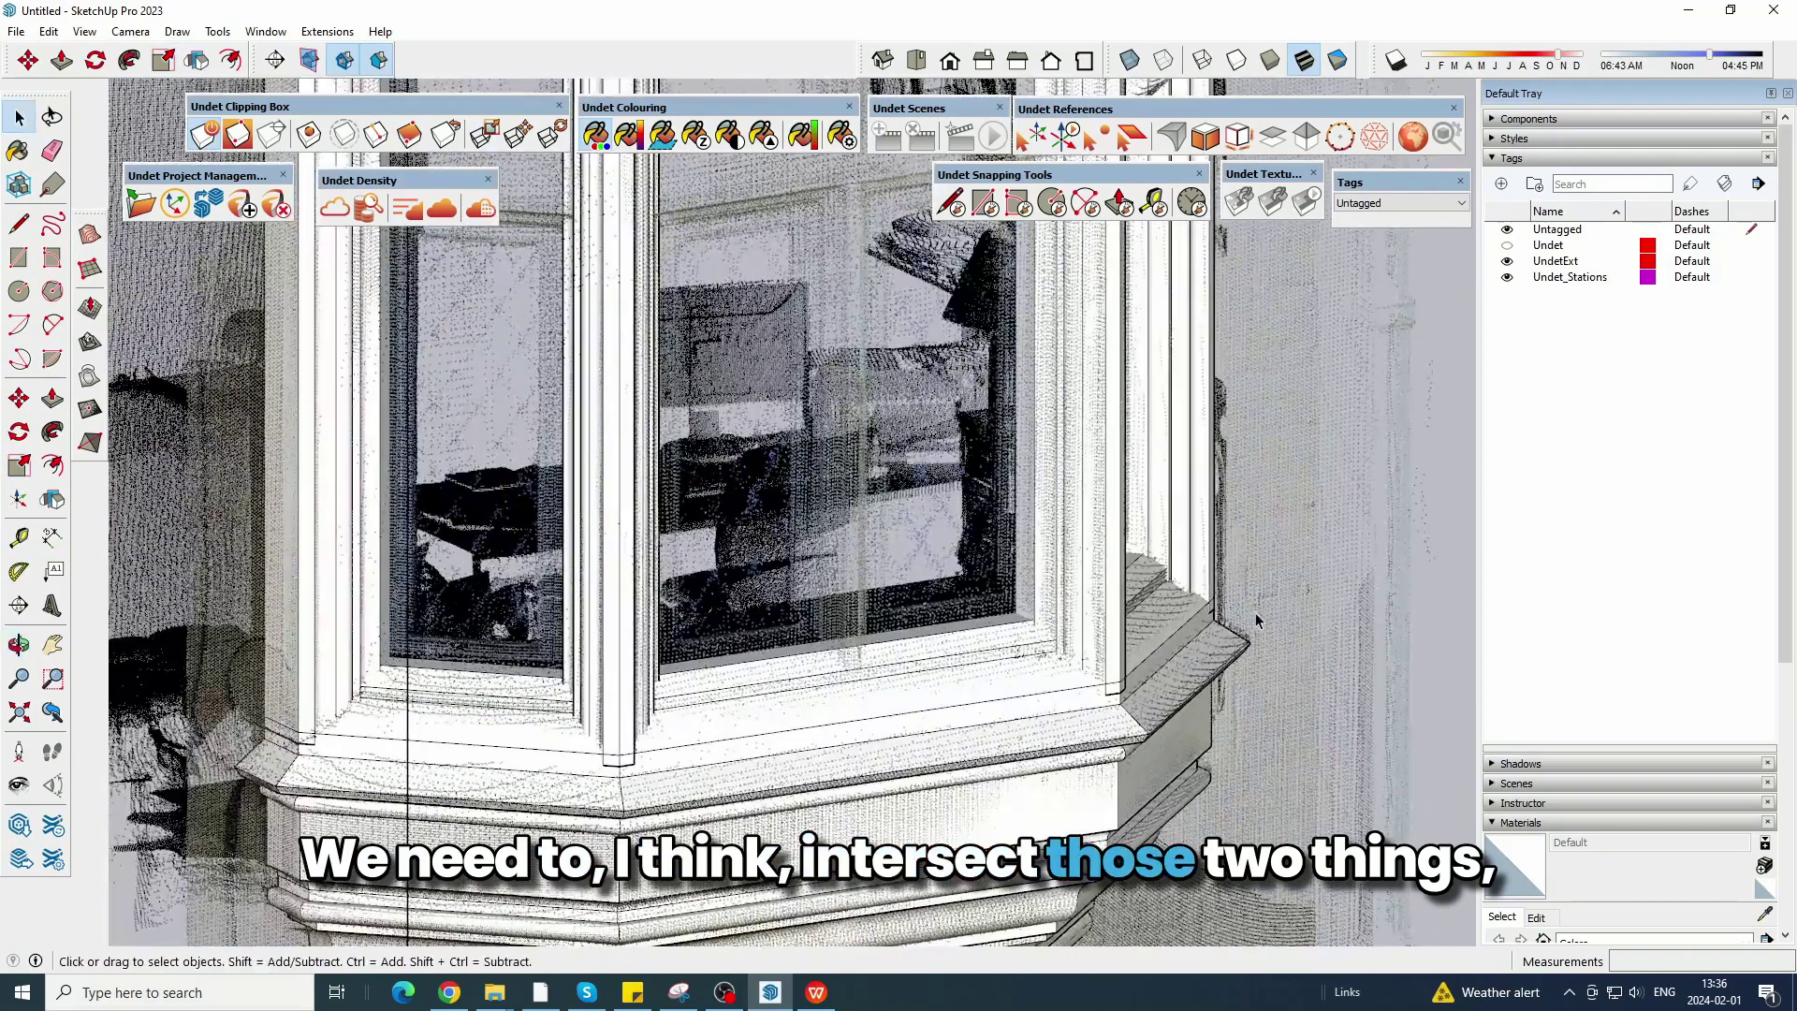
Hide the point cloud and explode the window frame group above the swept sill.
{"action": "middle_click_drag", "start_coordinate": [1255, 620], "coordinate": [659, 505]}
{"action": "left_click", "coordinate": [334, 207]}
{"action": "scroll", "coordinate": [1011, 461], "scroll_direction": "down", "scroll_amount": 4}
{"action": "middle_click_drag", "start_coordinate": [810, 537], "coordinate": [994, 373]}
{"action": "right_click", "coordinate": [1002, 384]}
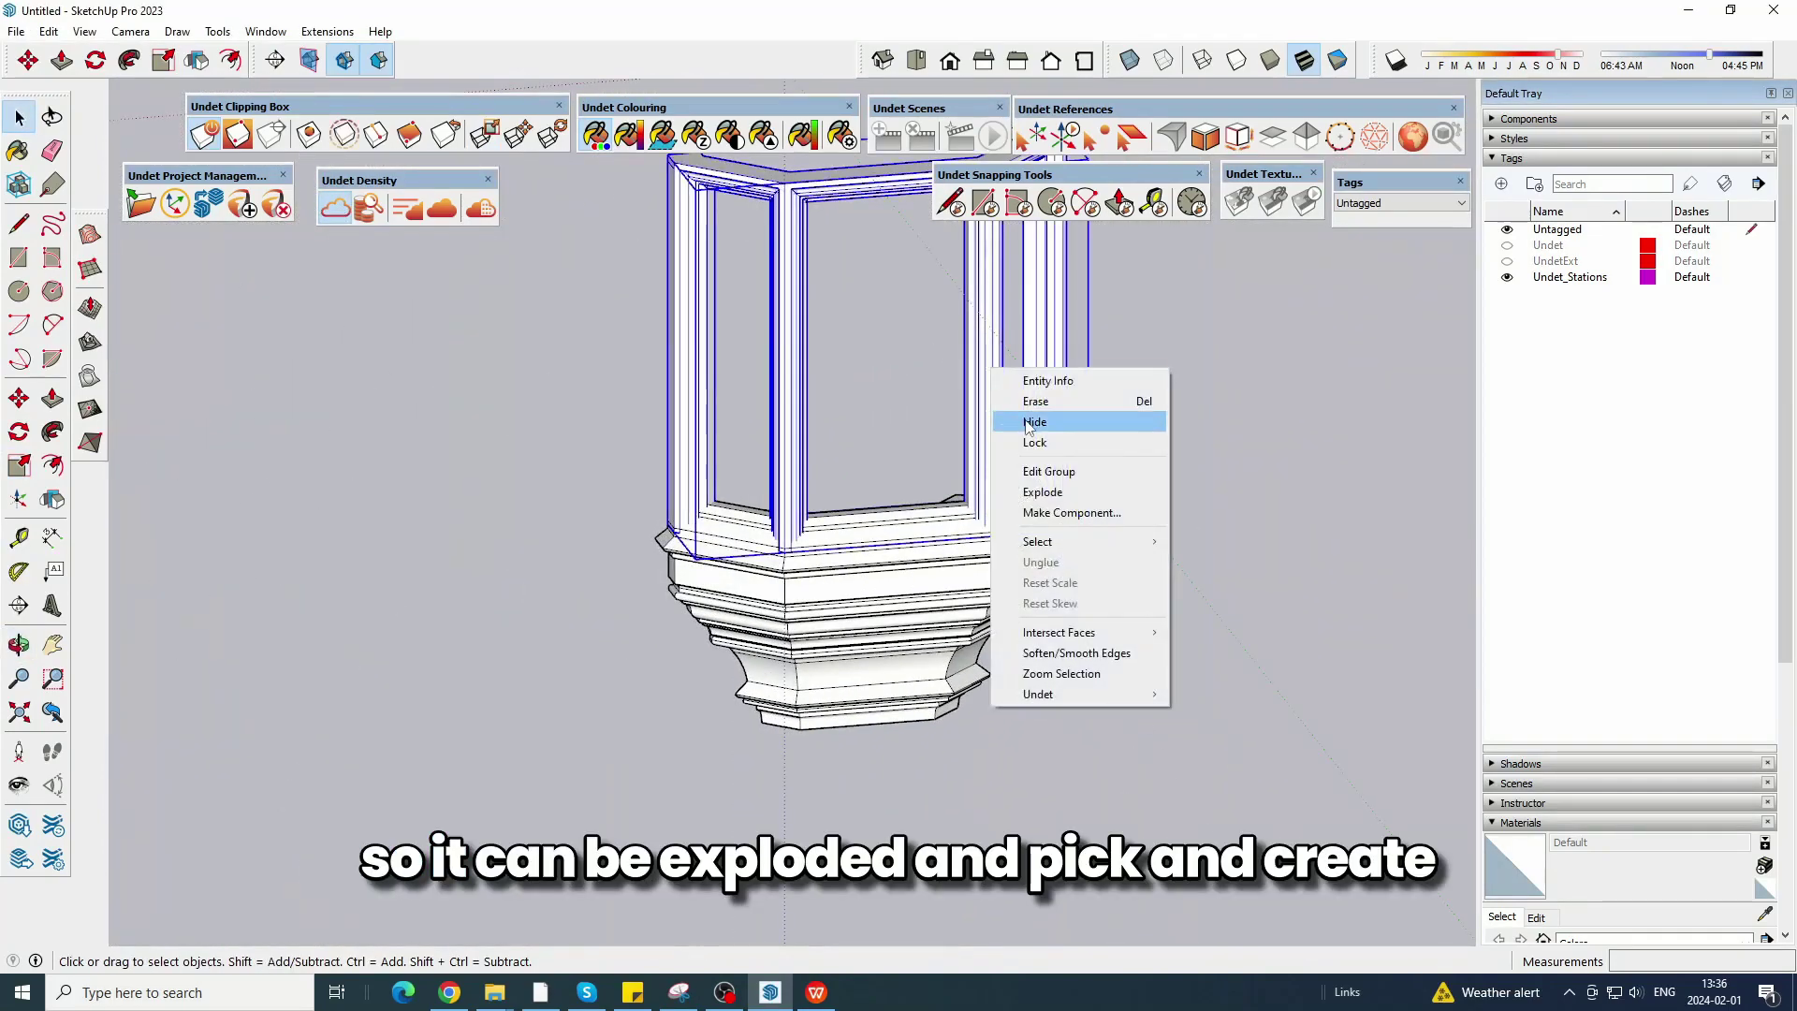
{"action": "left_click", "coordinate": [1042, 491]}
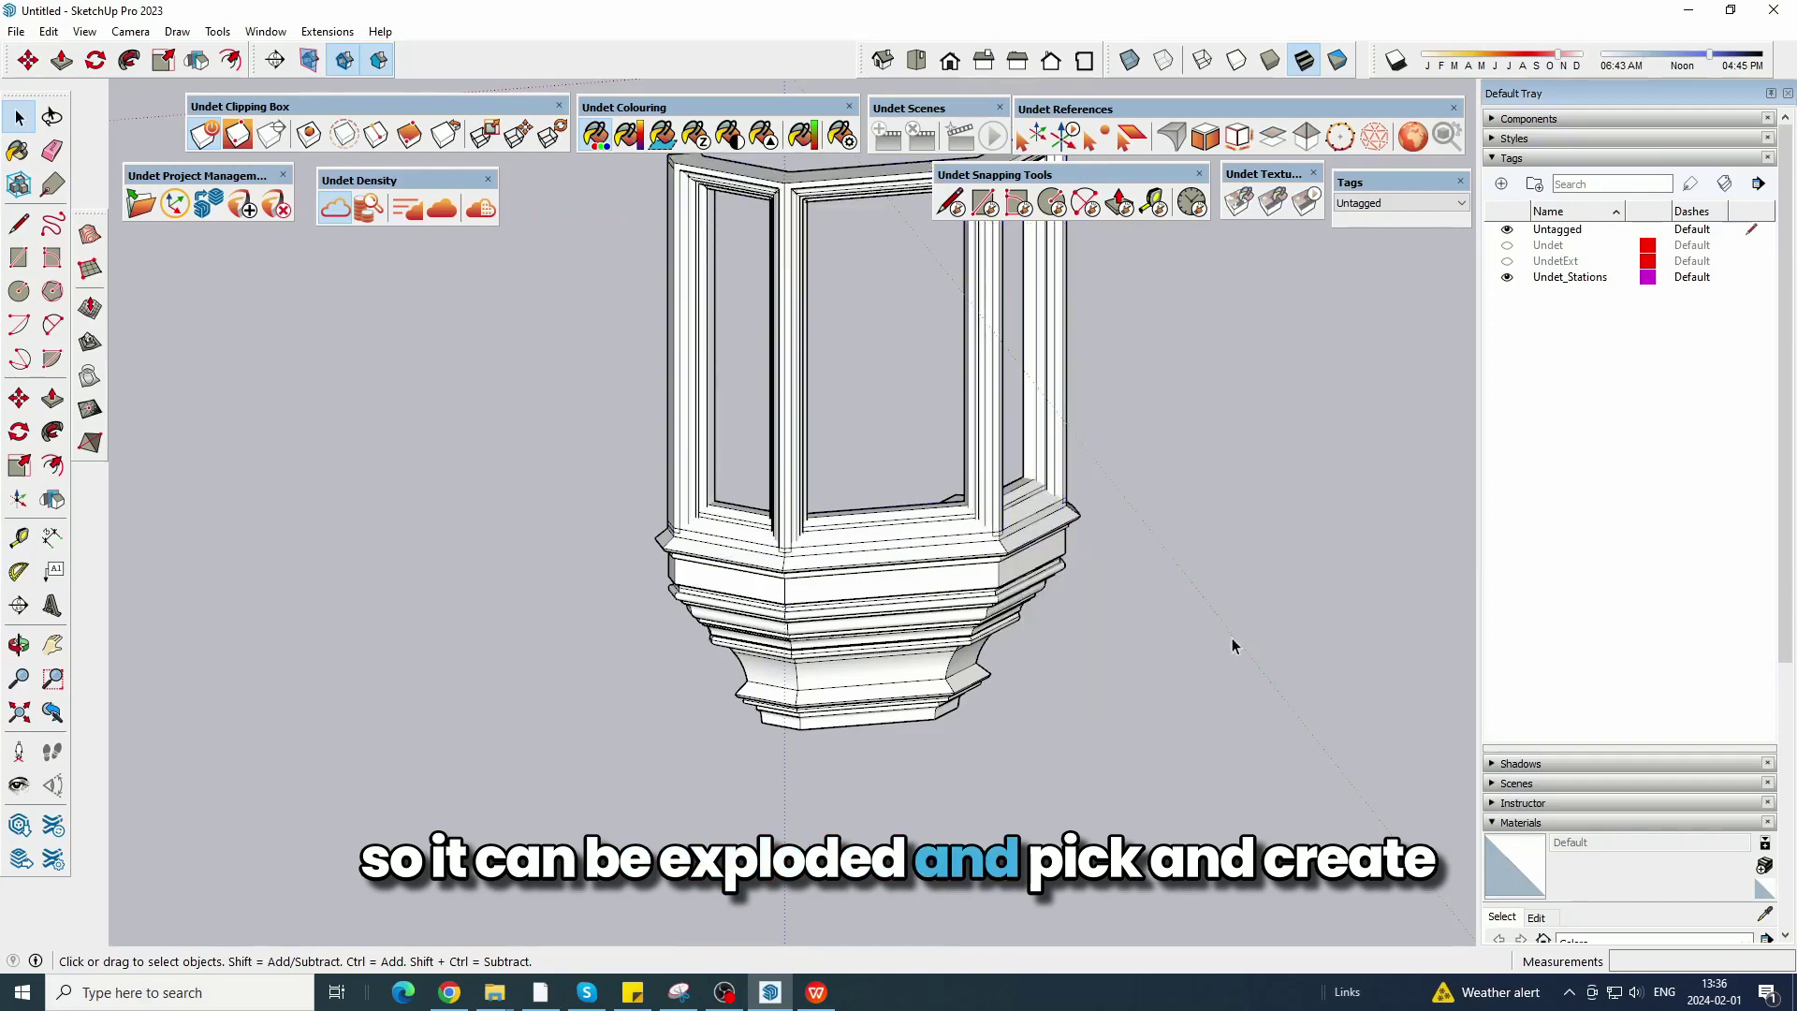
Select the window frame together with the upper sill faces and intersect the faces with the selection.
{"action": "middle_click_drag", "start_coordinate": [1232, 645], "coordinate": [1067, 534]}
{"action": "left_click_drag", "start_coordinate": [555, 482], "coordinate": [555, 477]}
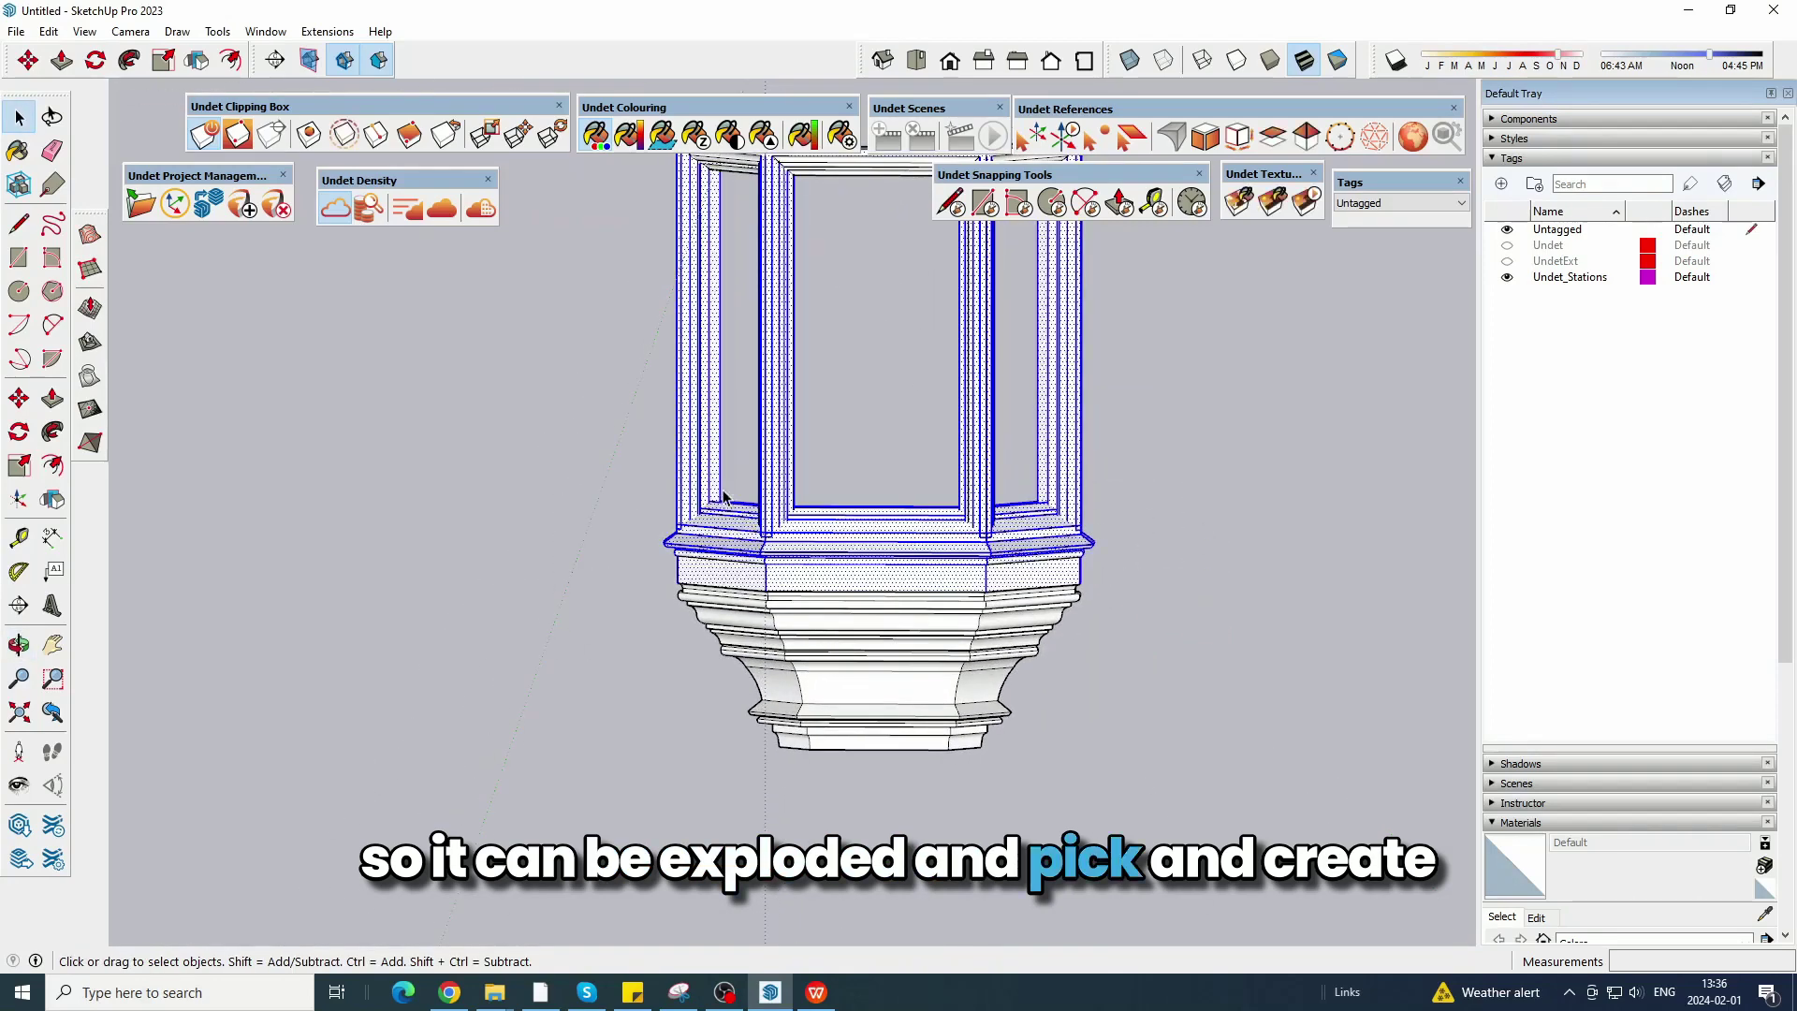
{"action": "right_click", "coordinate": [777, 510]}
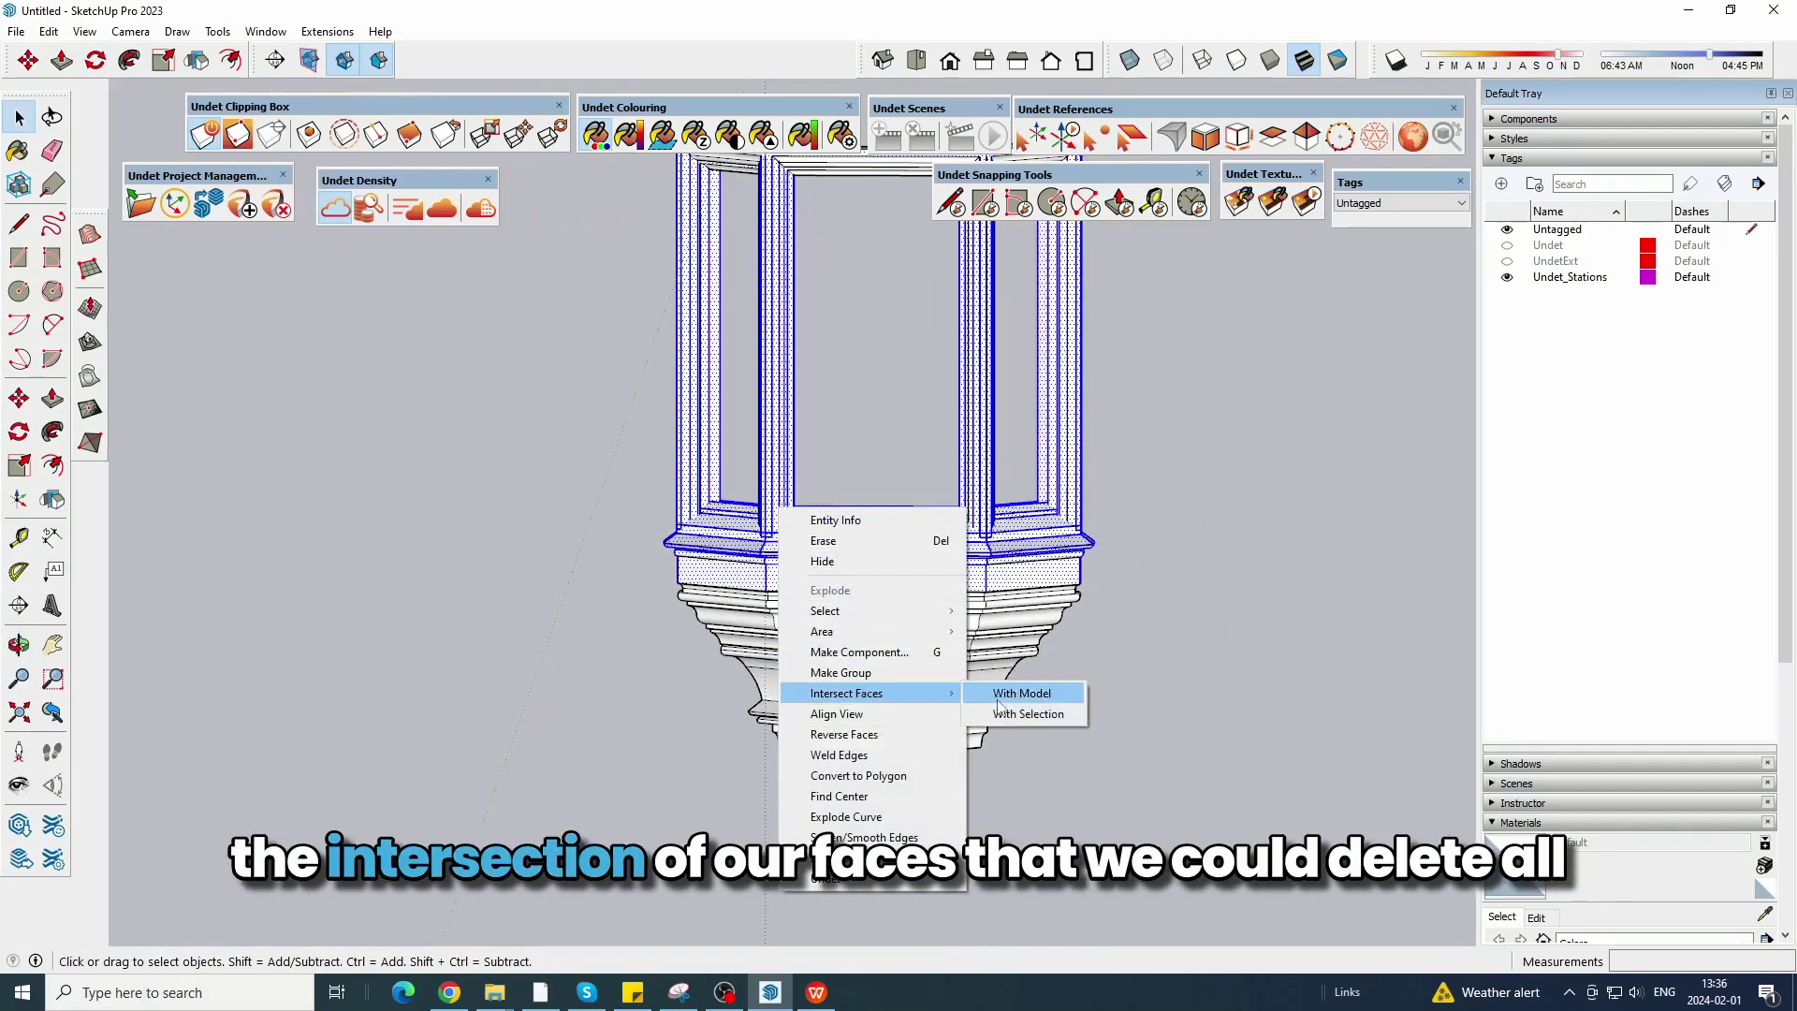
{"action": "left_click", "coordinate": [1028, 713]}
Erase the surplus lines on the outside where the window frame's posts cross the sloping sill.
{"action": "scroll", "coordinate": [898, 718], "scroll_direction": "up", "scroll_amount": 6}
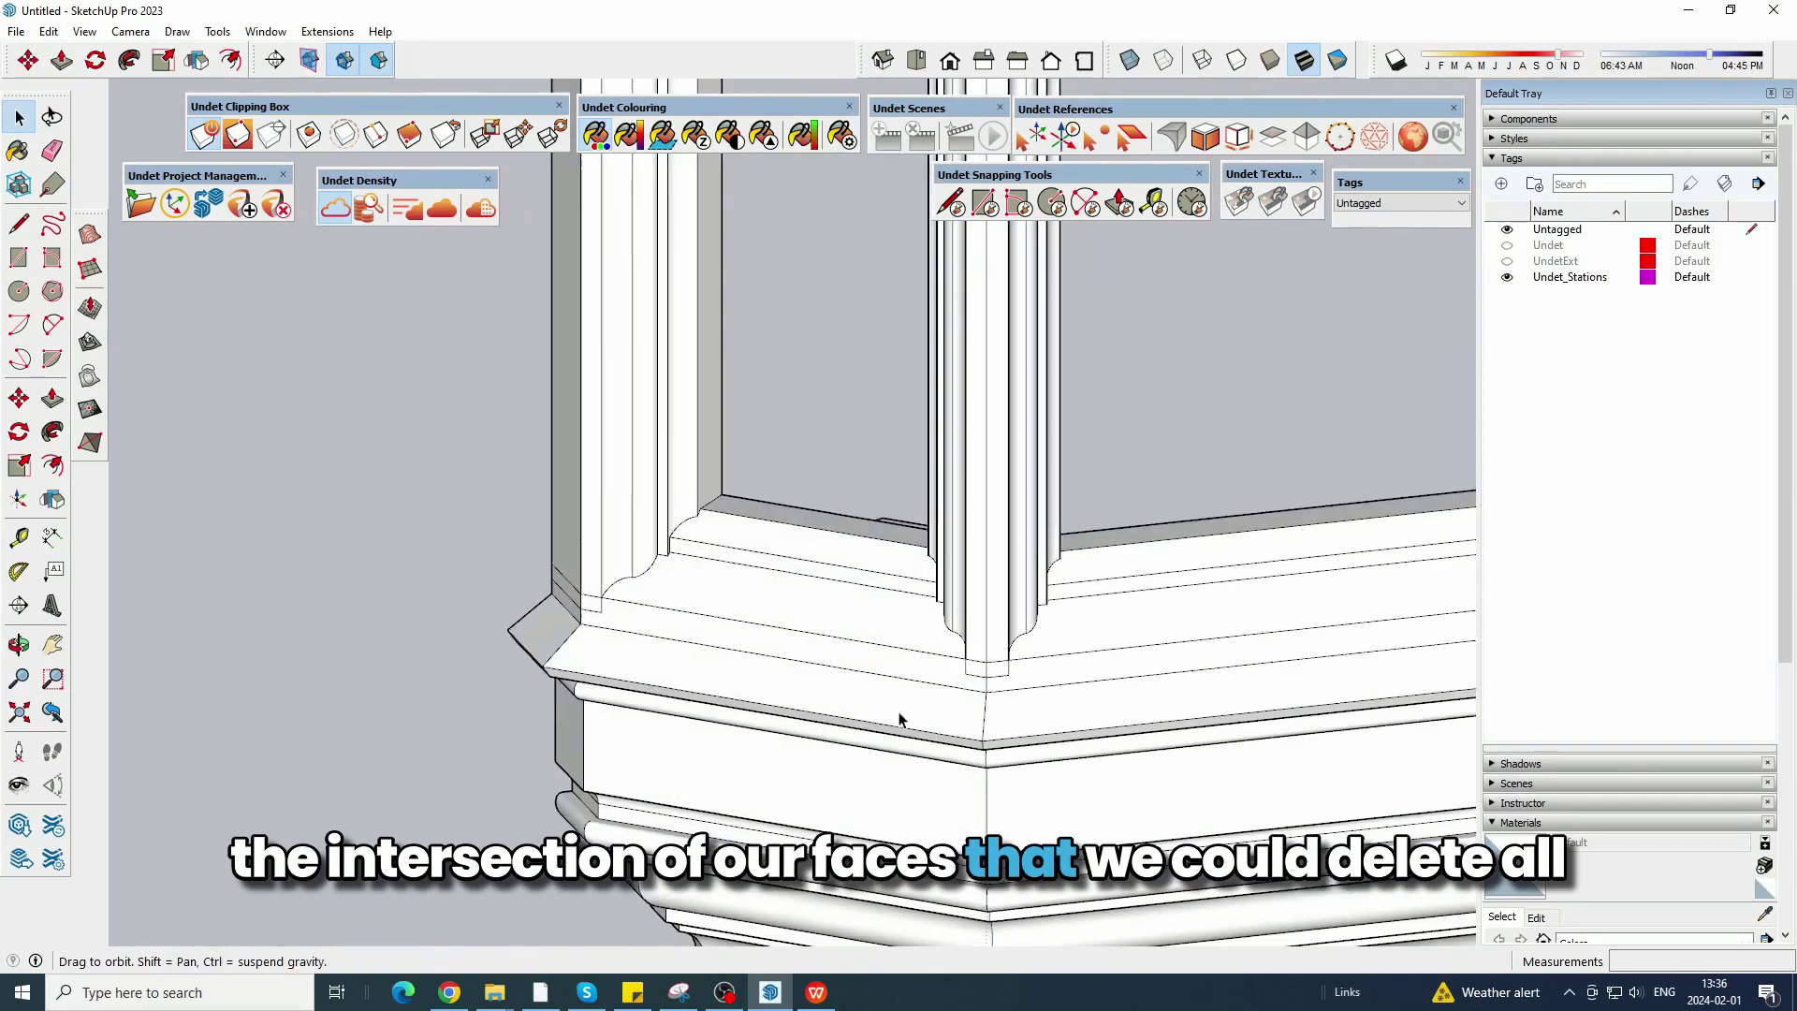
{"action": "middle_click_drag", "start_coordinate": [898, 719], "coordinate": [909, 716]}
{"action": "left_click", "coordinate": [52, 150]}
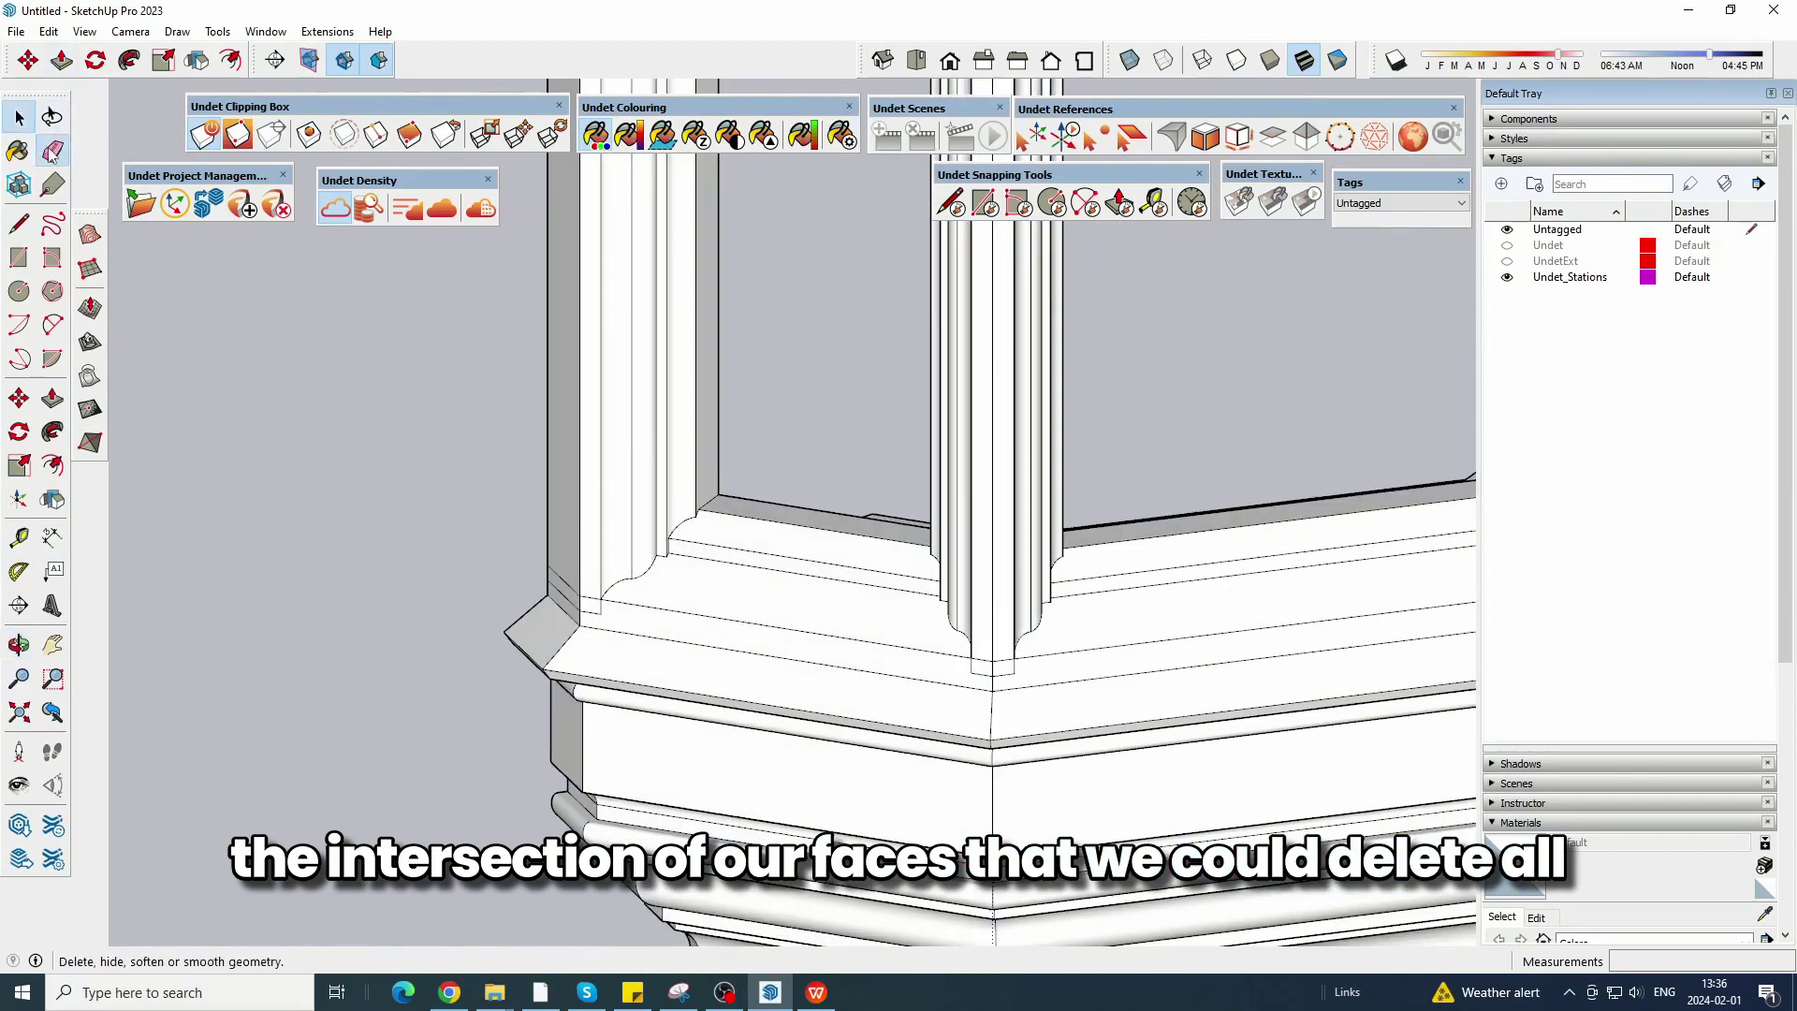
{"action": "scroll", "coordinate": [846, 674], "scroll_direction": "up", "scroll_amount": 5}
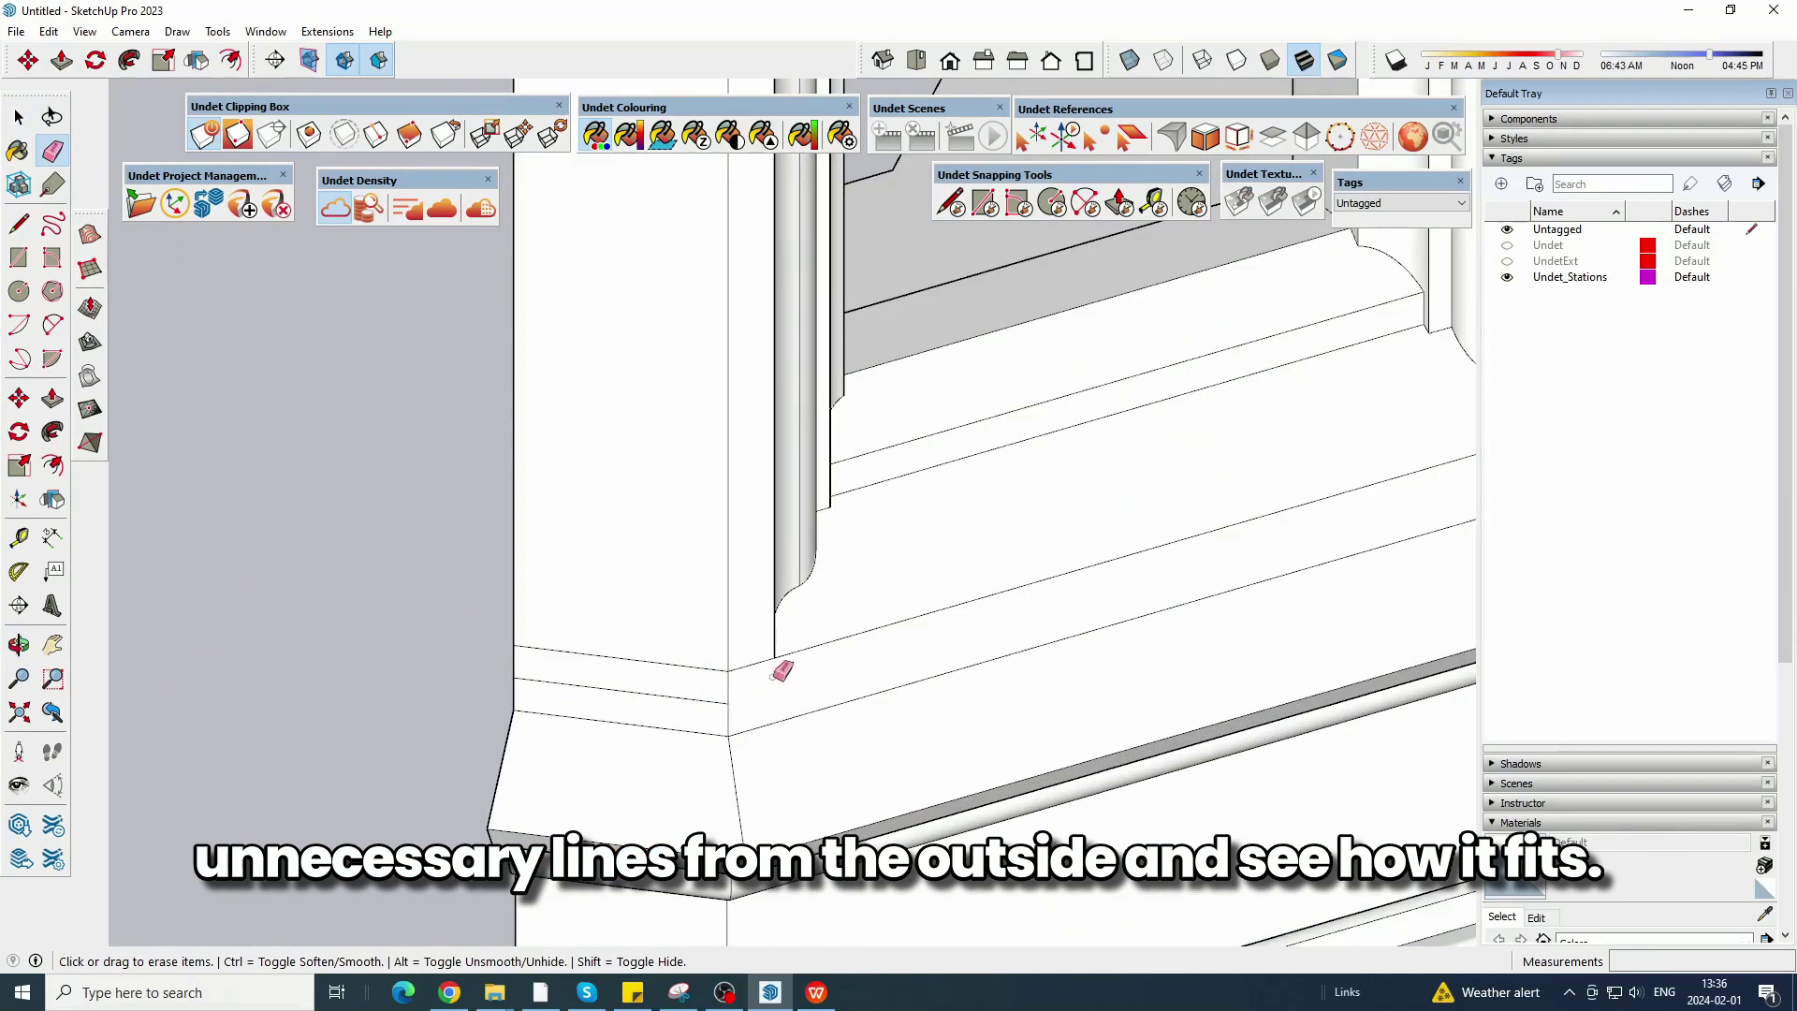
{"action": "mouse_move", "coordinate": [678, 691]}
{"action": "middle_mouse_down"}
{"action": "mouse_move", "coordinate": [590, 573]}
{"action": "mouse_move", "coordinate": [830, 586]}
{"action": "mouse_move", "coordinate": [646, 513]}
{"action": "middle_mouse_up"}
{"action": "middle_click_drag", "start_coordinate": [1103, 696], "coordinate": [844, 631], "text": "shift"}
{"action": "scroll", "coordinate": [889, 638], "scroll_direction": "up", "scroll_amount": 2}
{"action": "left_click", "coordinate": [894, 666]}
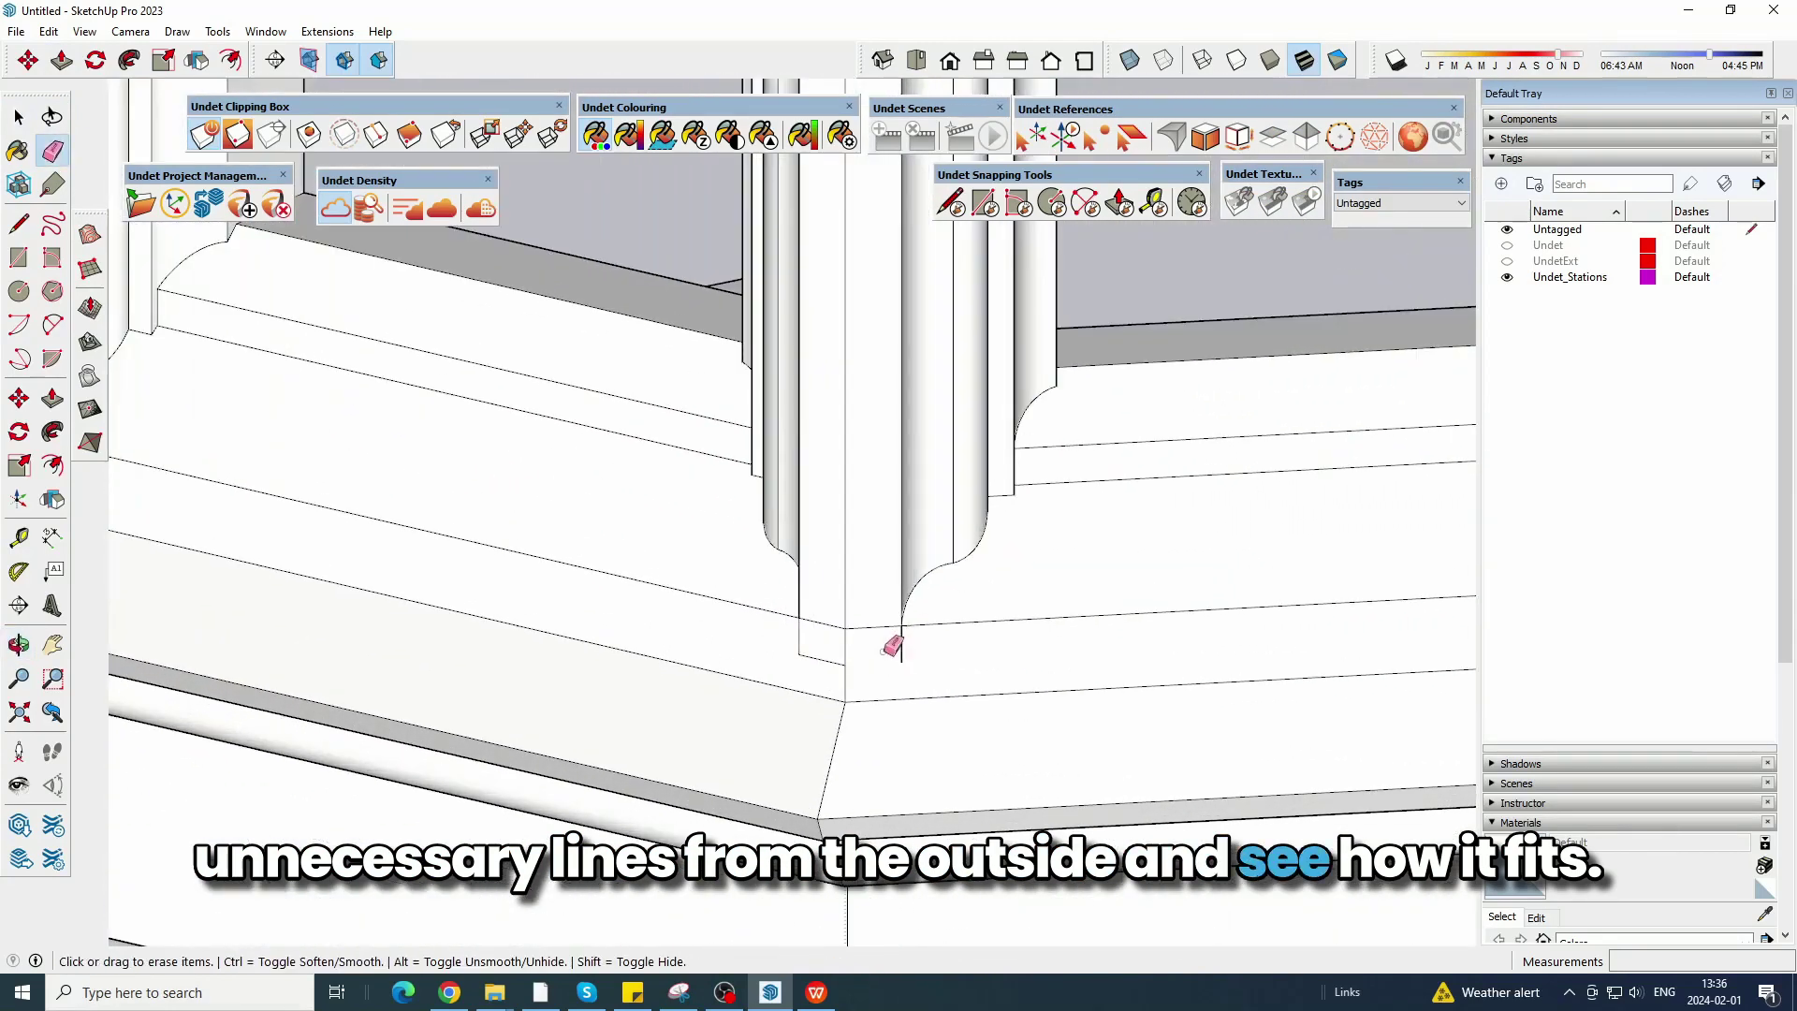
{"action": "left_click_drag", "start_coordinate": [794, 642], "coordinate": [786, 642]}
{"action": "scroll", "coordinate": [653, 650], "scroll_direction": "down", "scroll_amount": 1}
{"action": "middle_click_drag", "start_coordinate": [653, 649], "coordinate": [1153, 645]}
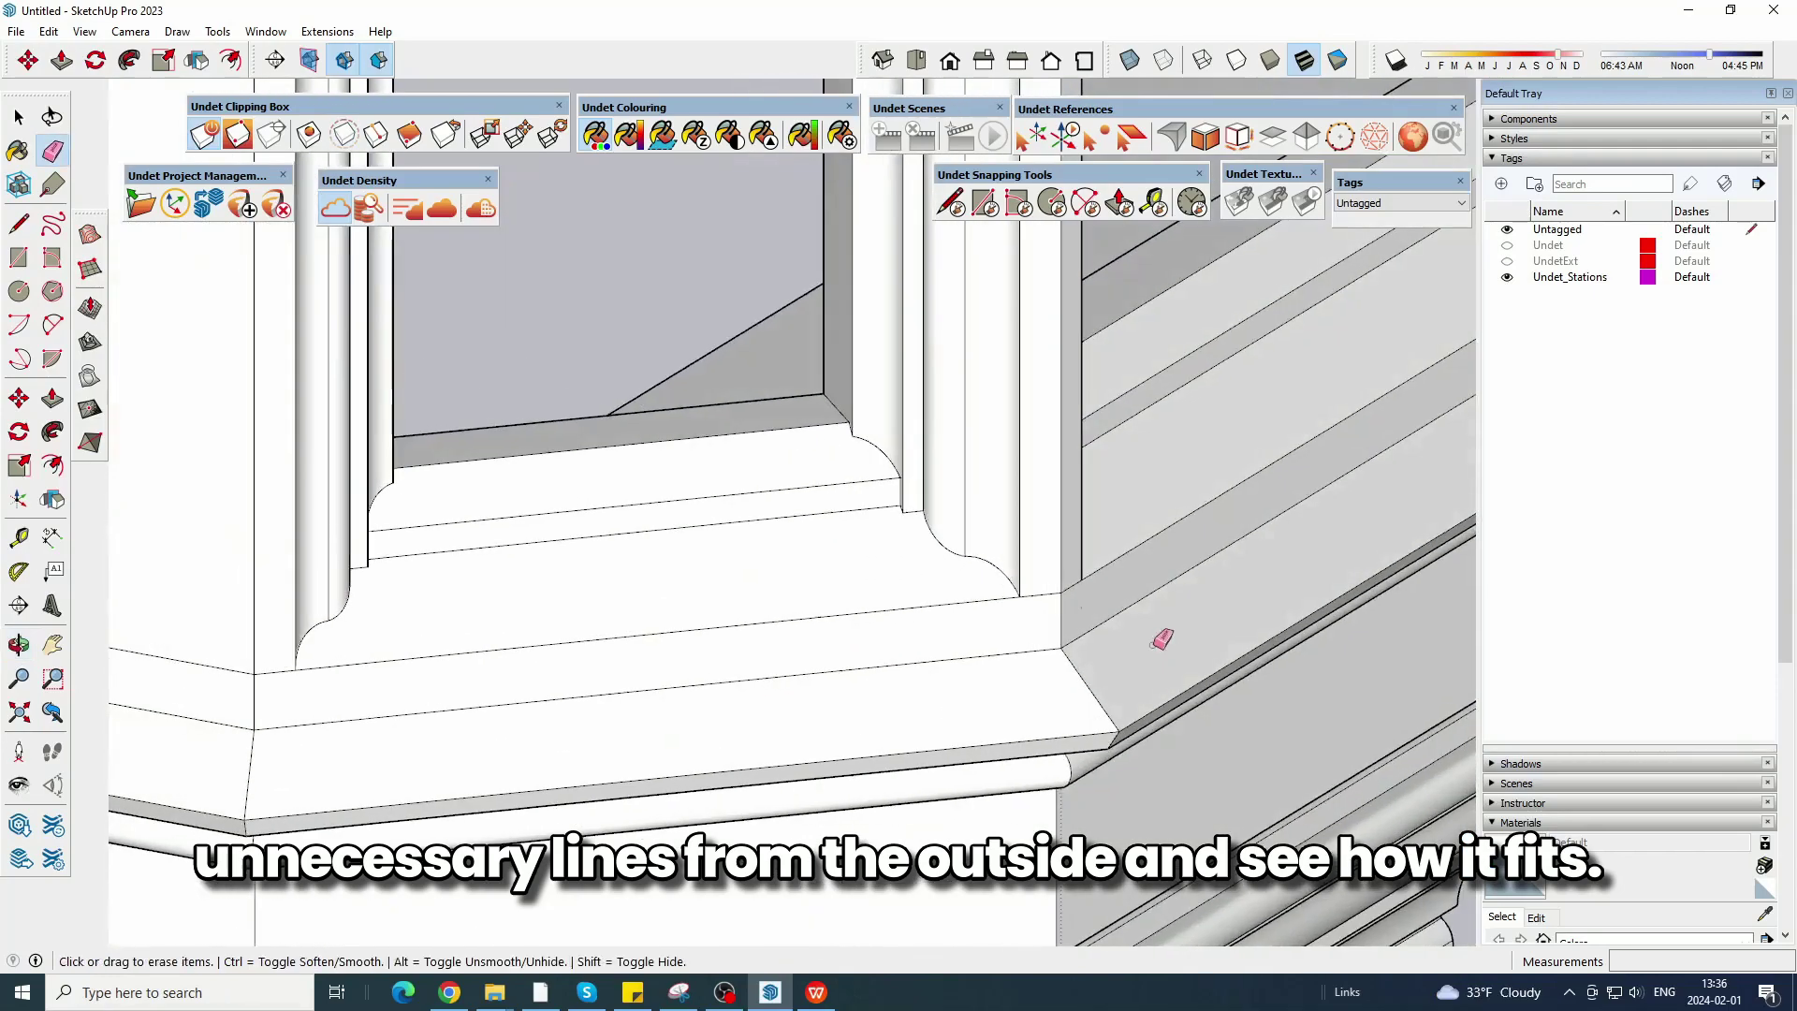
{"action": "scroll", "coordinate": [438, 651], "scroll_direction": "down", "scroll_amount": 4}
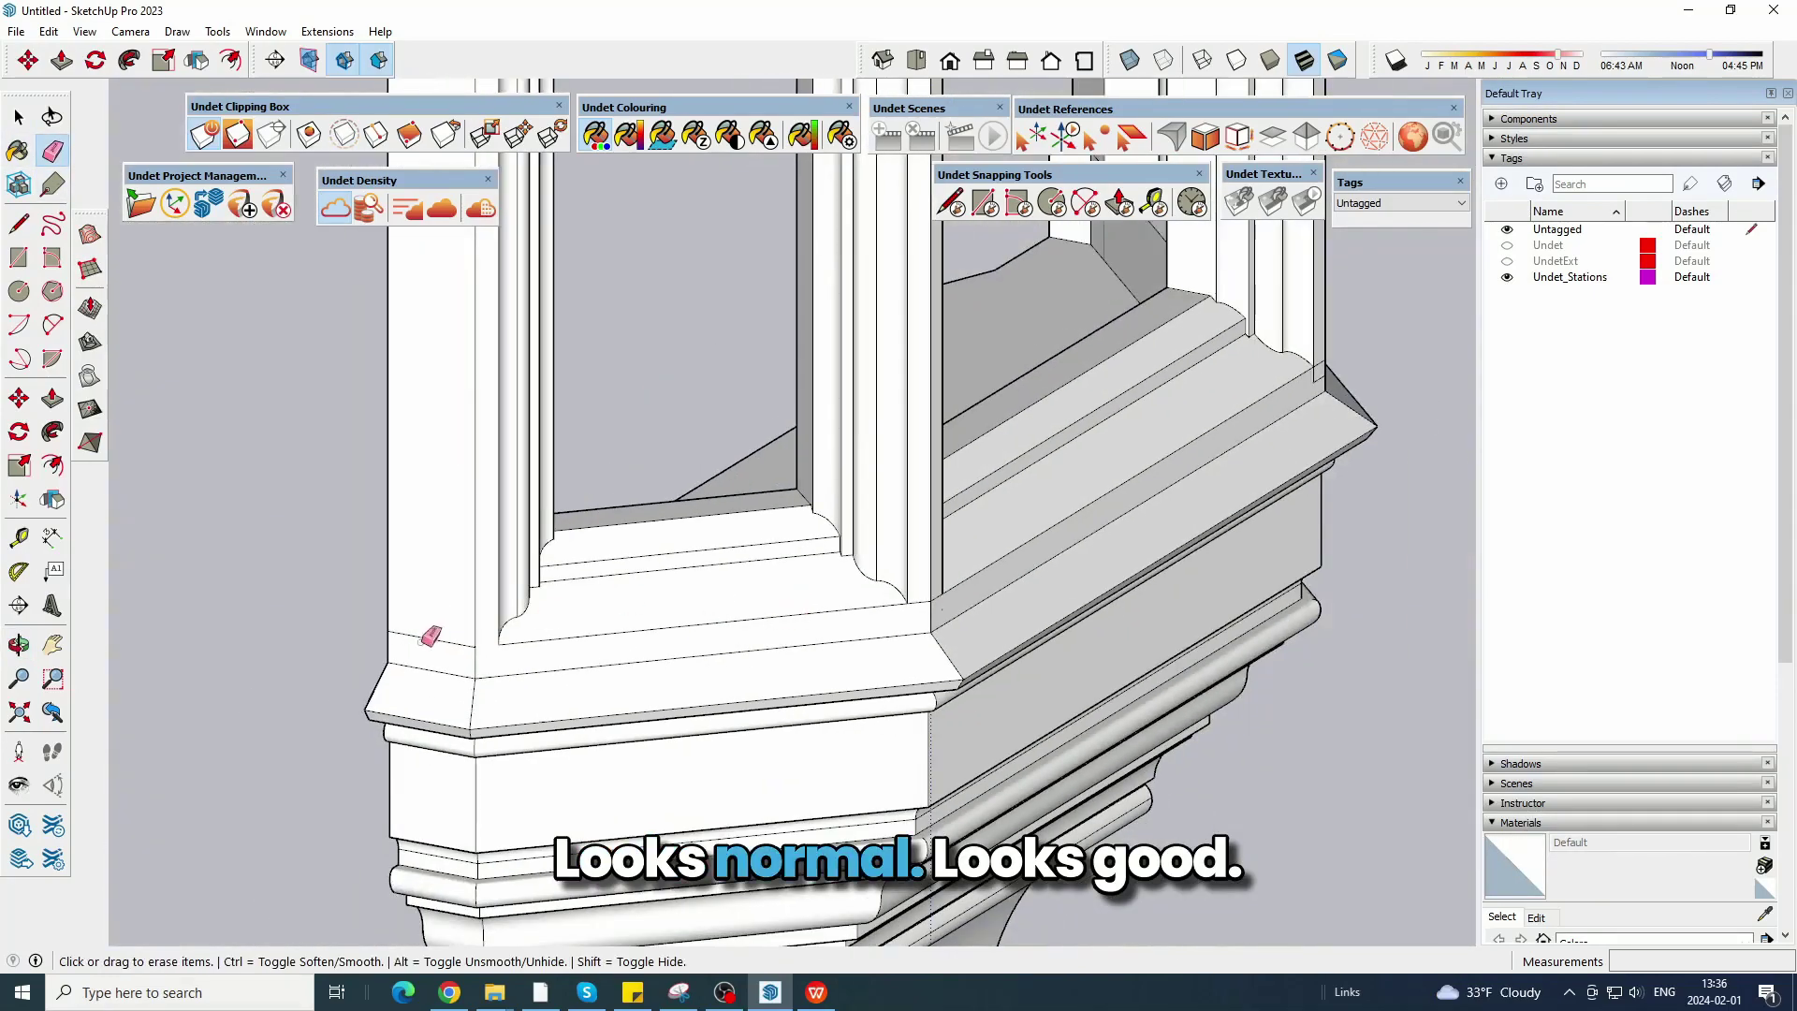
{"action": "scroll", "coordinate": [656, 625], "scroll_direction": "up", "scroll_amount": 4}
{"action": "mouse_move", "coordinate": [812, 642]}
{"action": "middle_mouse_down"}
{"action": "mouse_move", "coordinate": [658, 625]}
{"action": "mouse_move", "coordinate": [697, 629]}
{"action": "middle_mouse_up"}
{"action": "scroll", "coordinate": [825, 578], "scroll_direction": "down", "scroll_amount": 6}
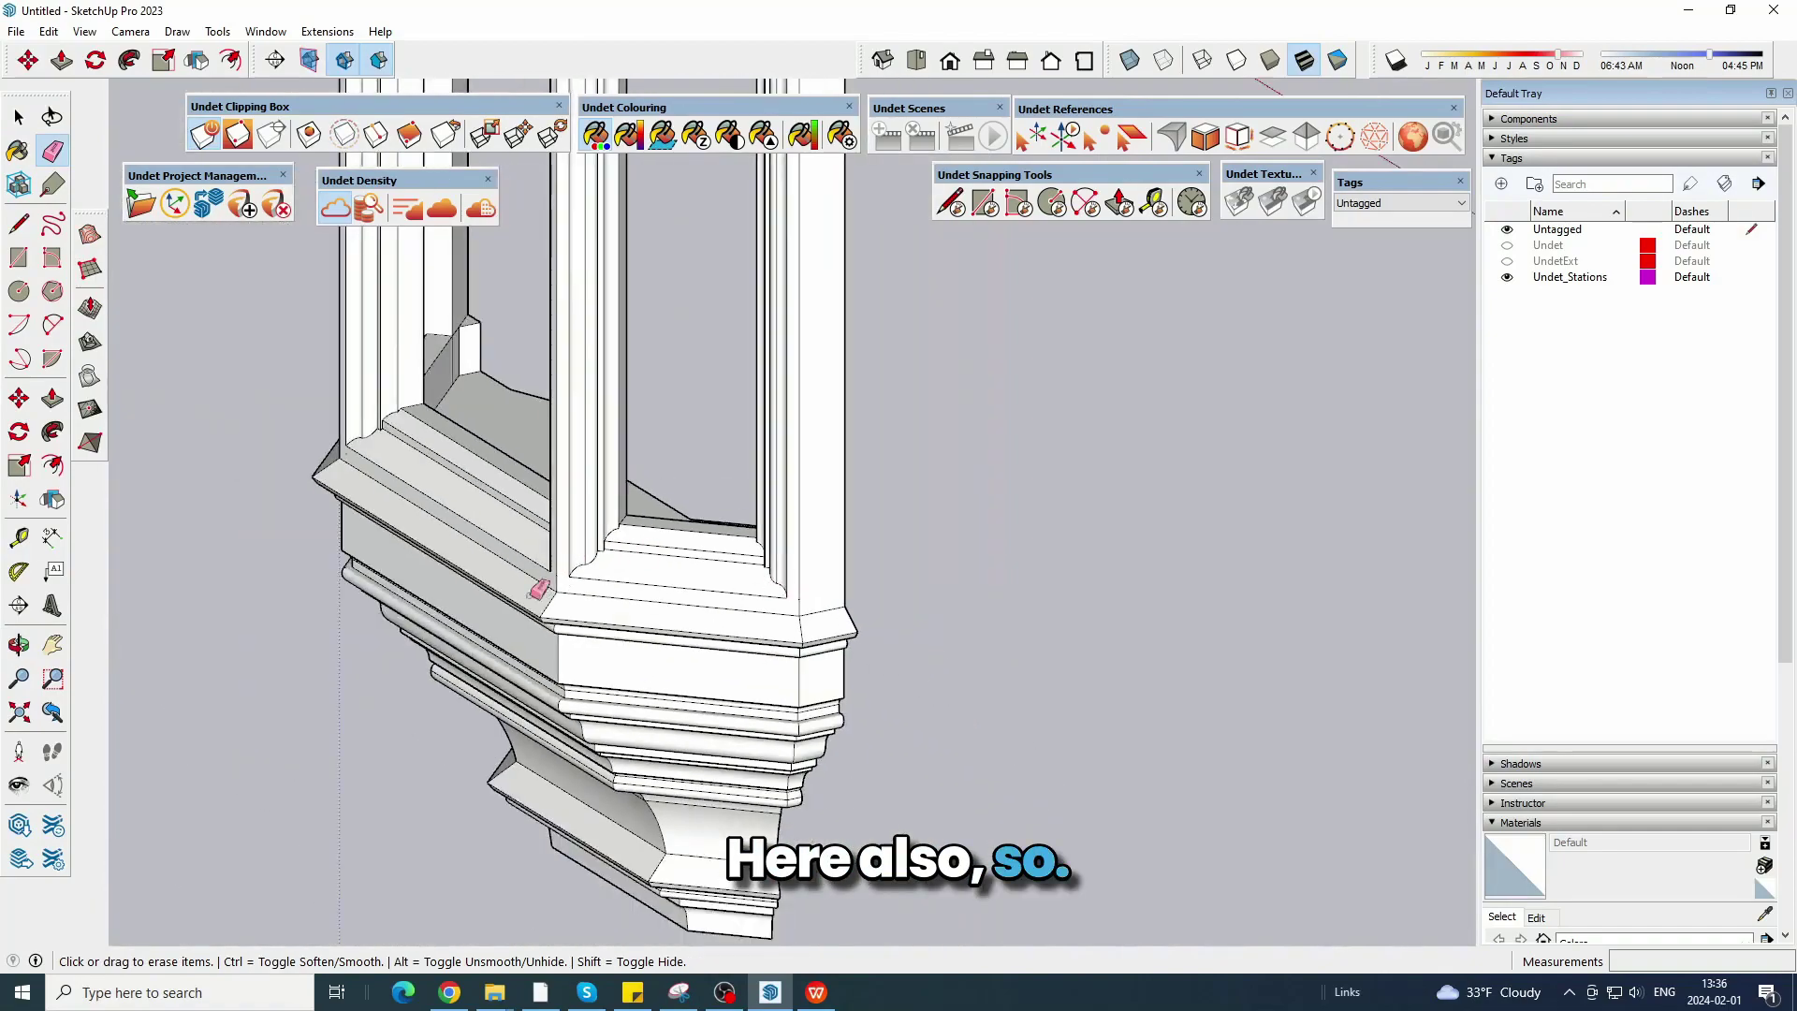
Show the point cloud again and extend the clipping box upward to include the balcony above the window.
{"action": "middle_click_drag", "start_coordinate": [533, 593], "coordinate": [1002, 558]}
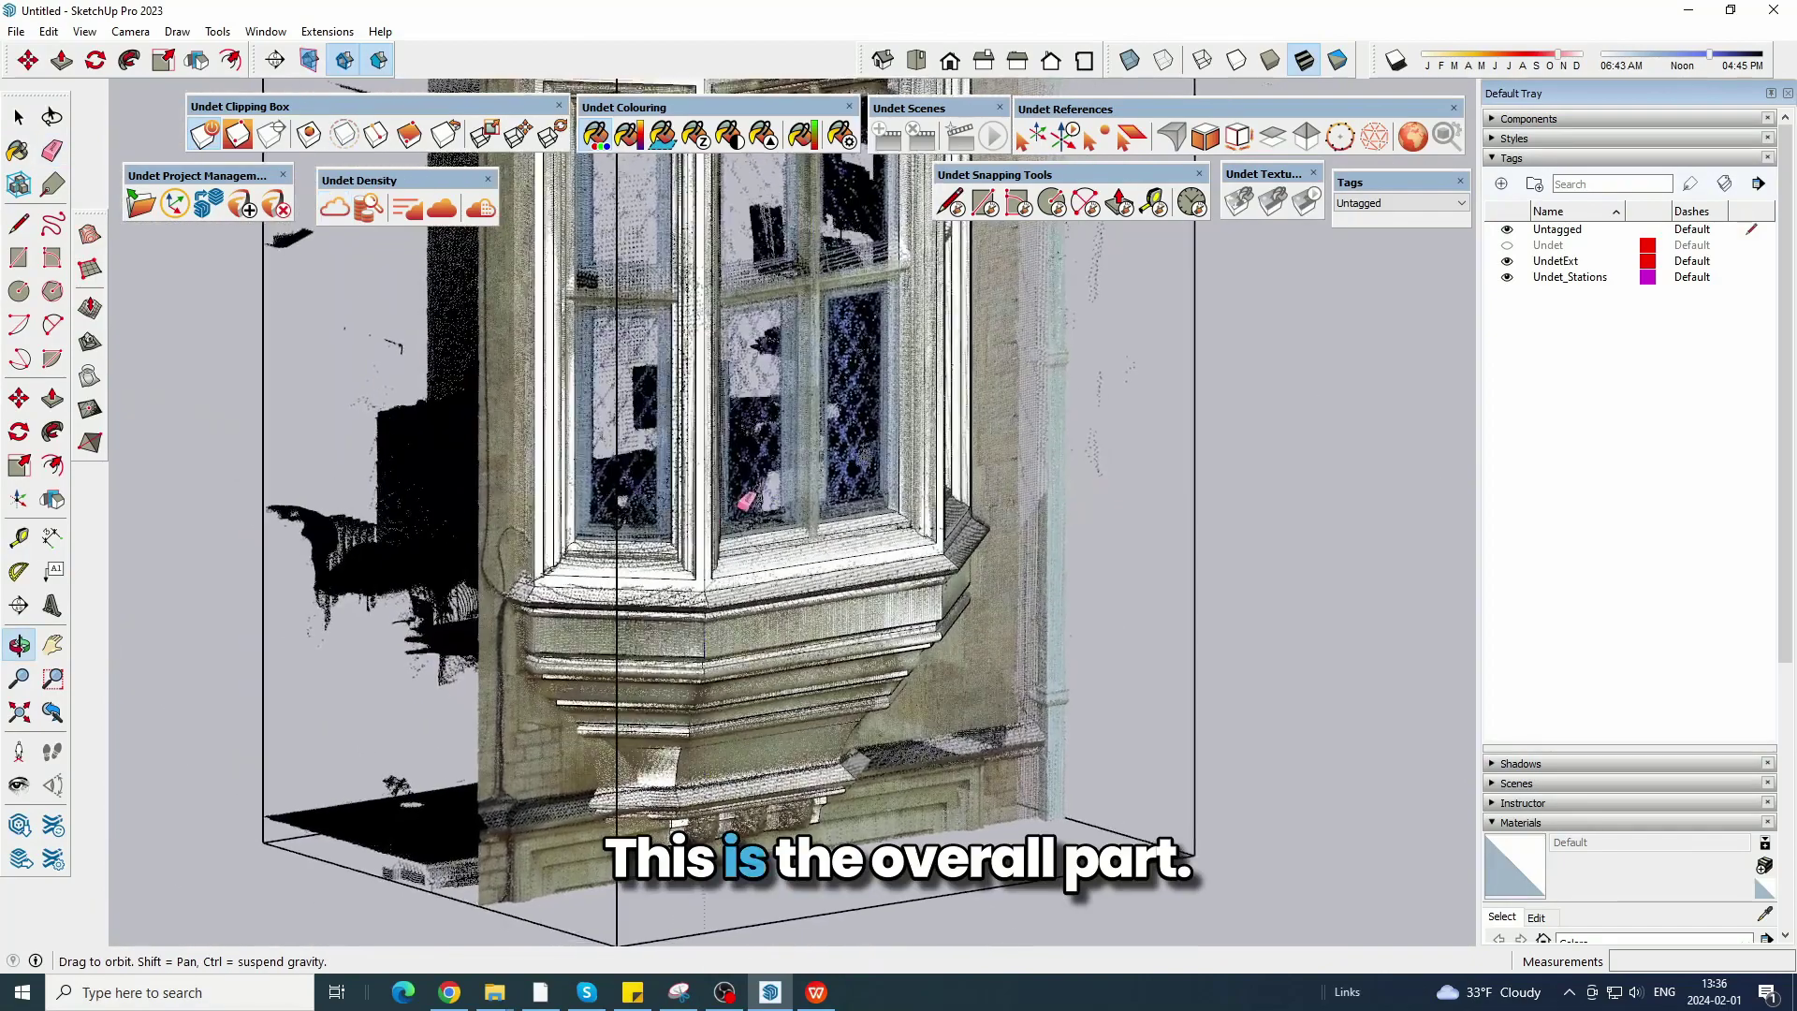
{"action": "middle_click_drag", "start_coordinate": [745, 501], "coordinate": [755, 754]}
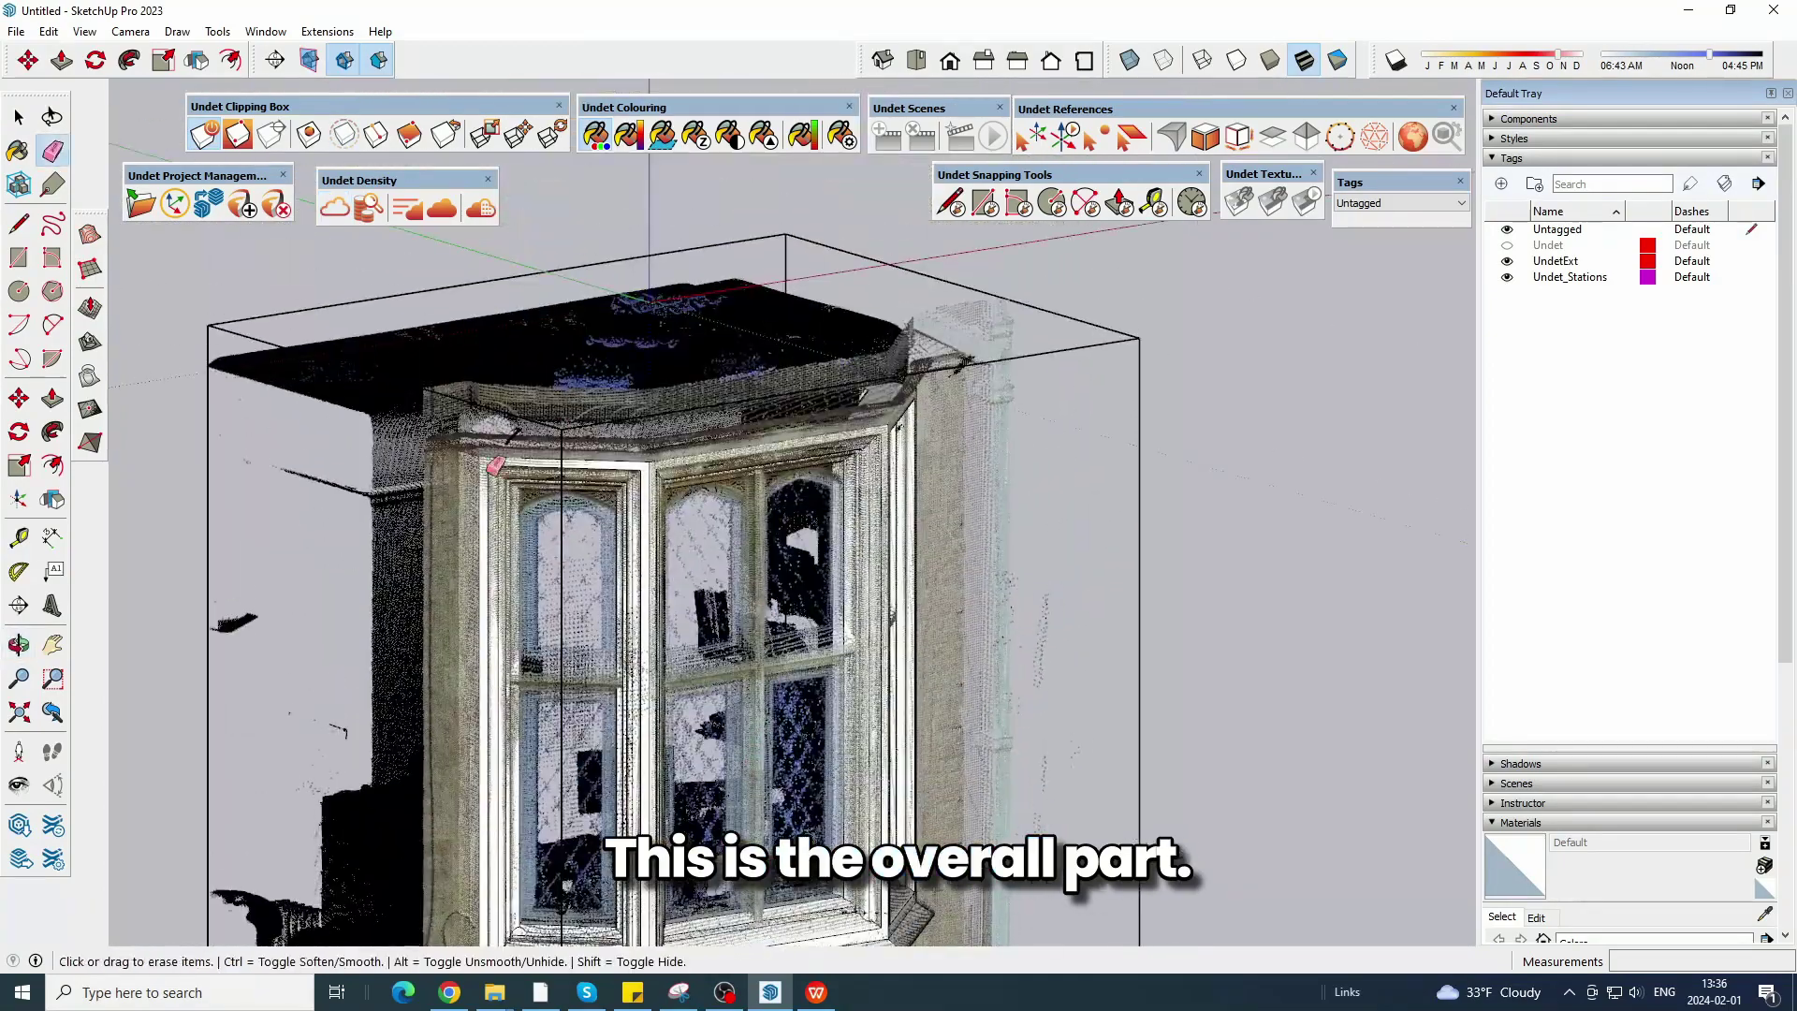
{"action": "left_click", "coordinate": [18, 116]}
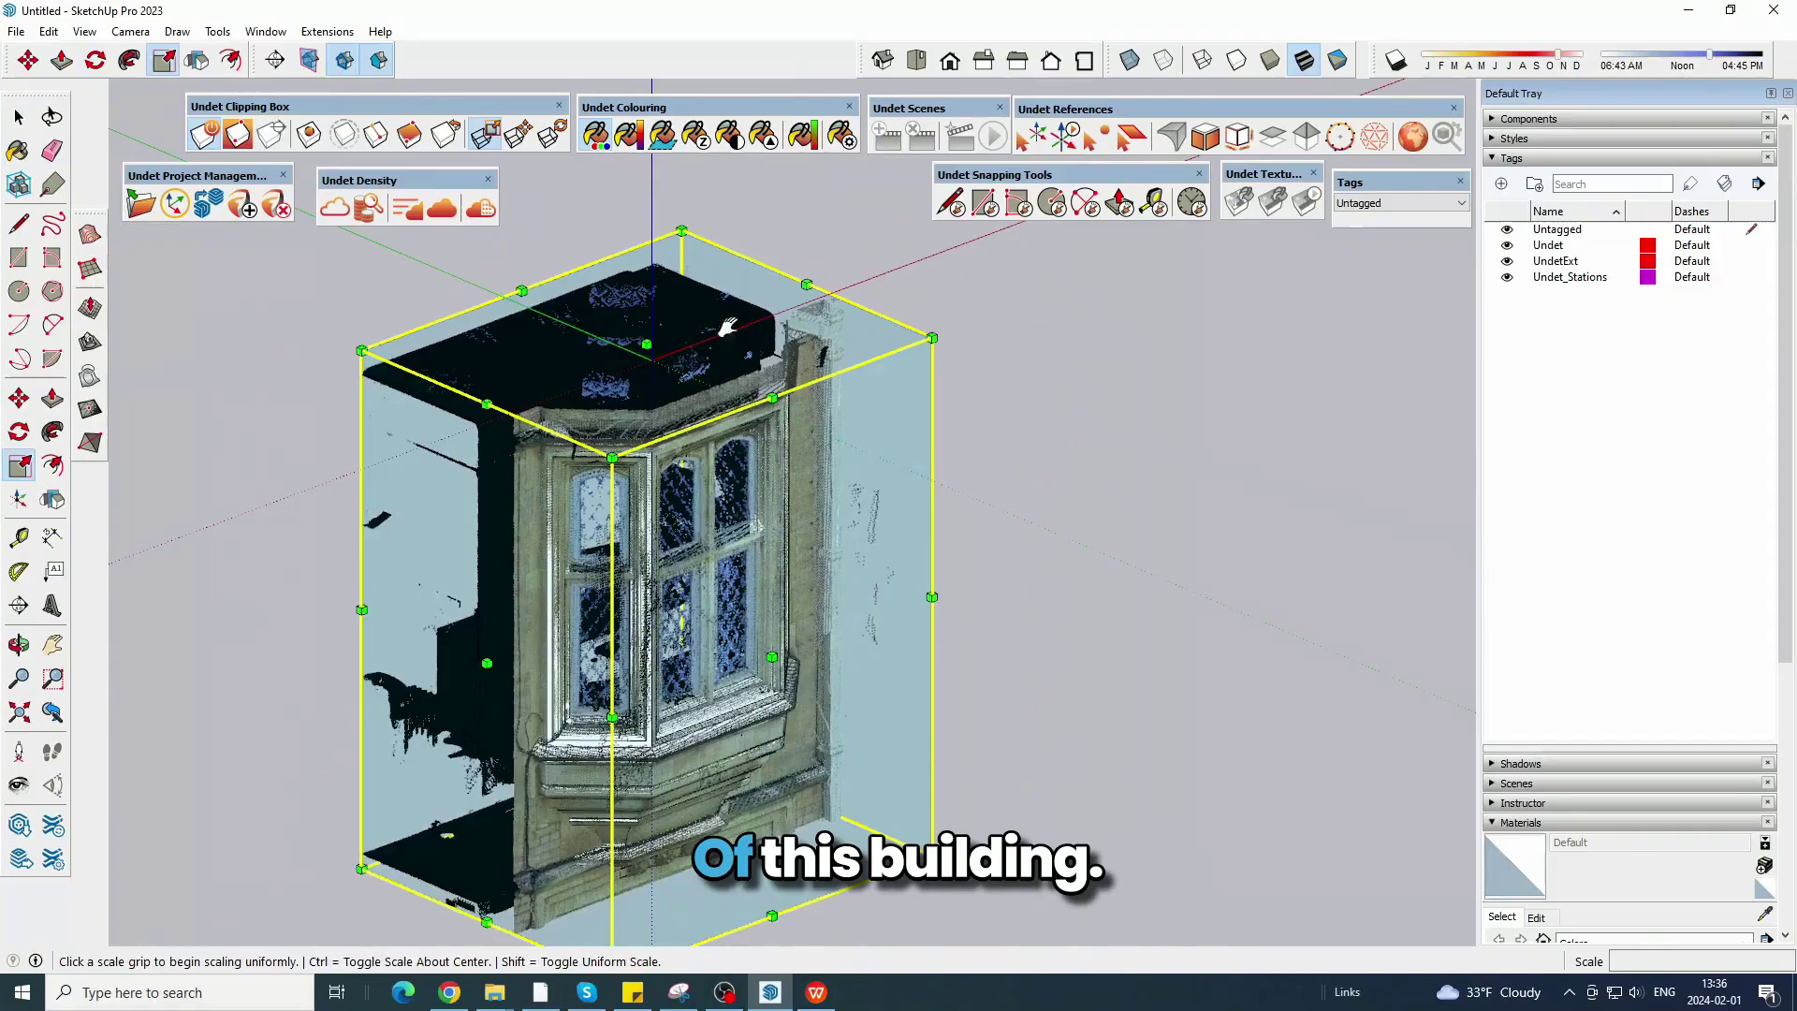
{"action": "scroll", "coordinate": [727, 326], "scroll_direction": "up", "scroll_amount": 2}
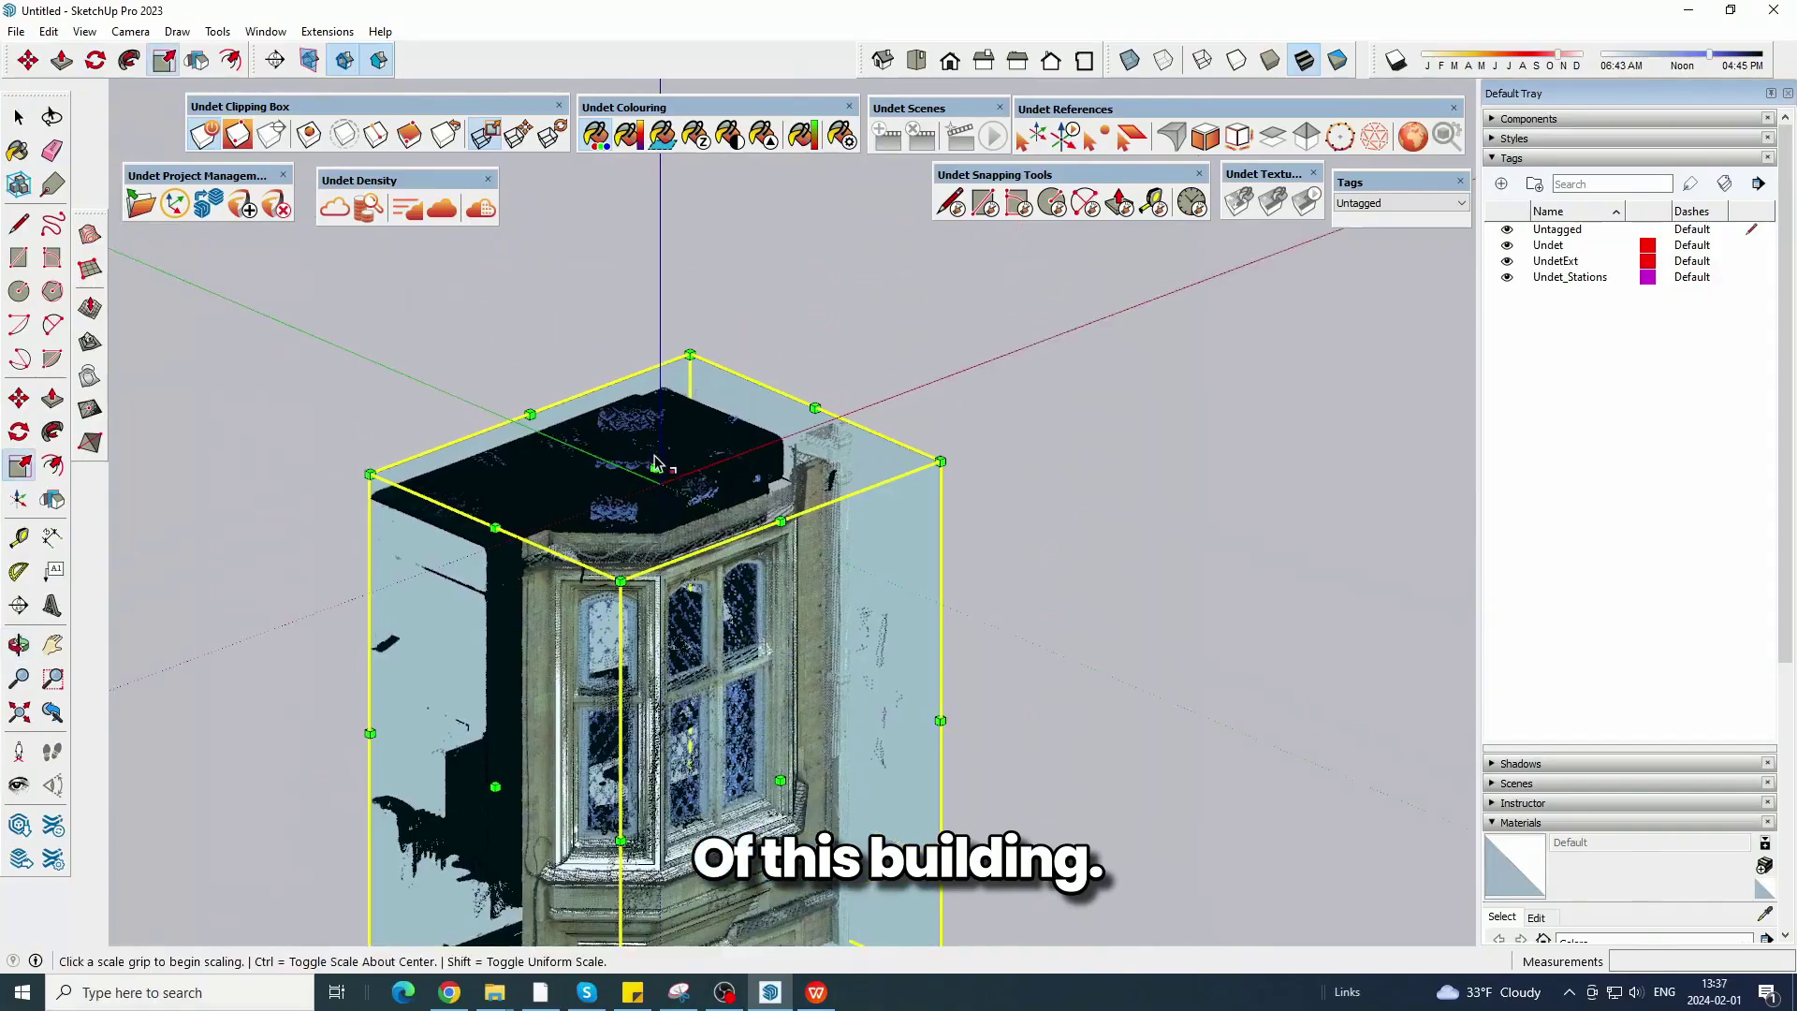
{"action": "left_click", "coordinate": [602, 400]}
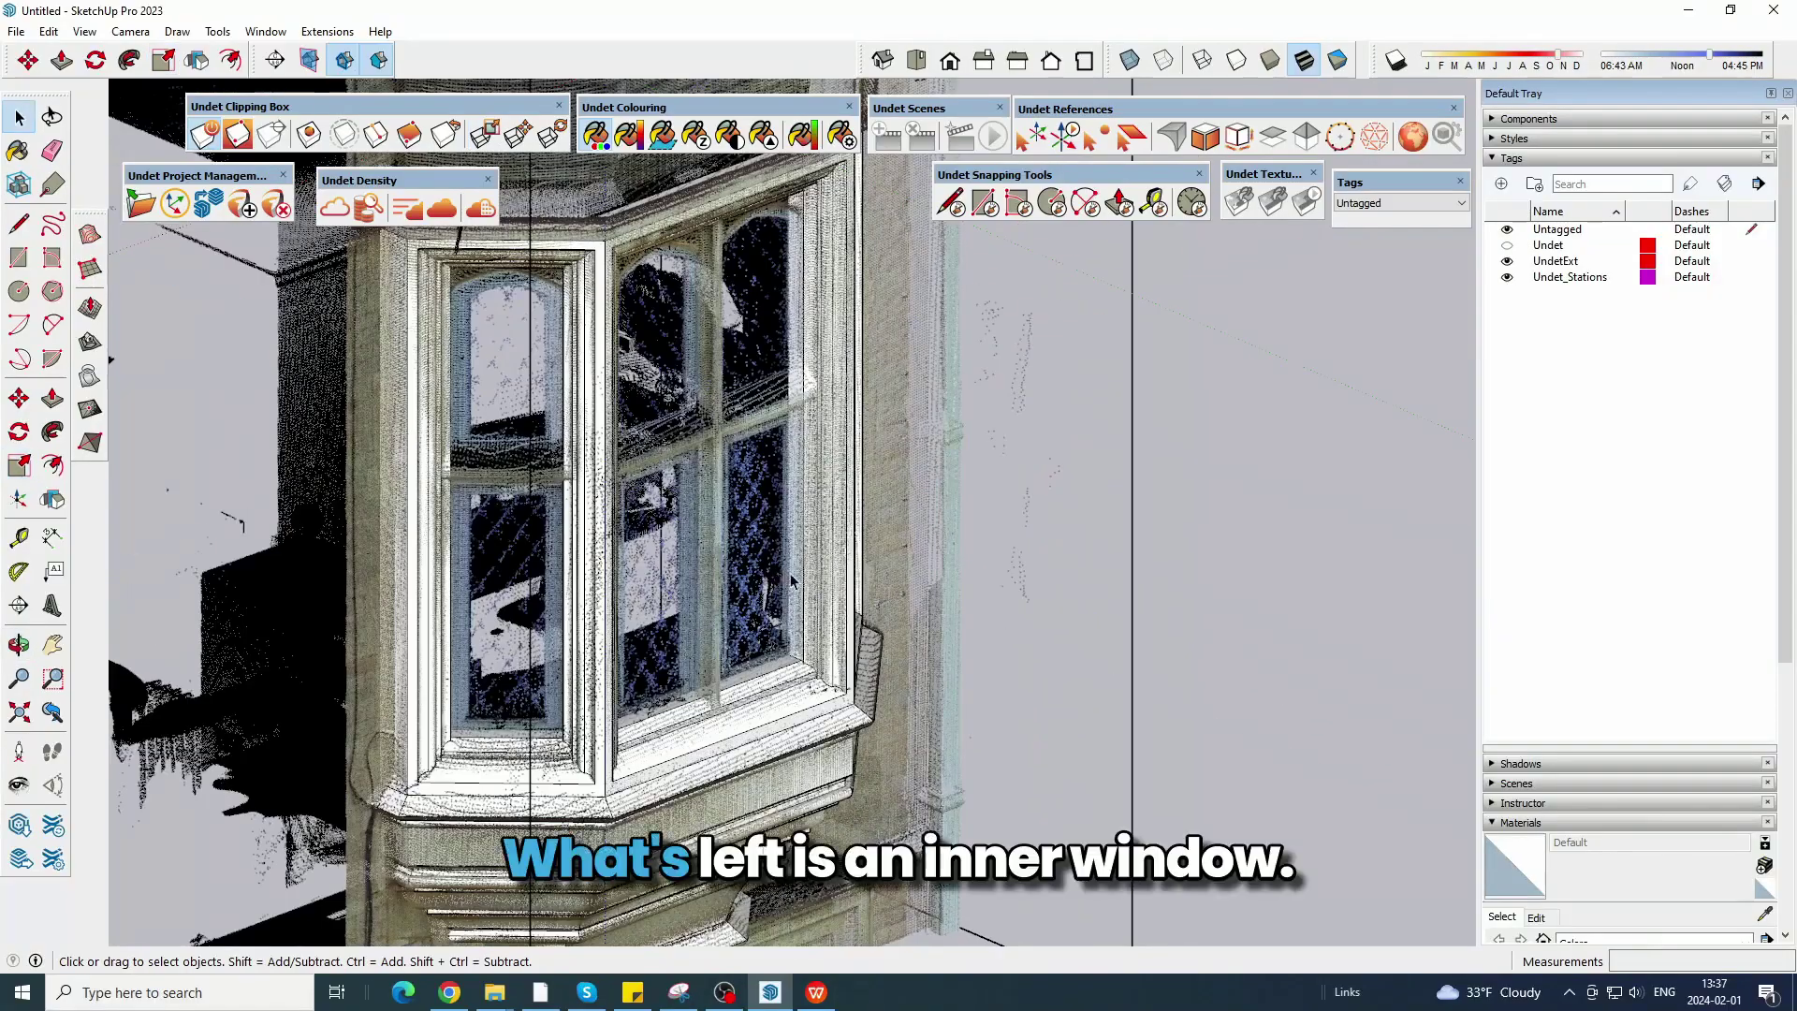
Examine the inner windows, middle mullions and top balcony in the point cloud as the parts left to model.
{"action": "middle_click_drag", "start_coordinate": [790, 580], "coordinate": [701, 339]}
{"action": "middle_click_drag", "start_coordinate": [943, 387], "coordinate": [429, 468]}
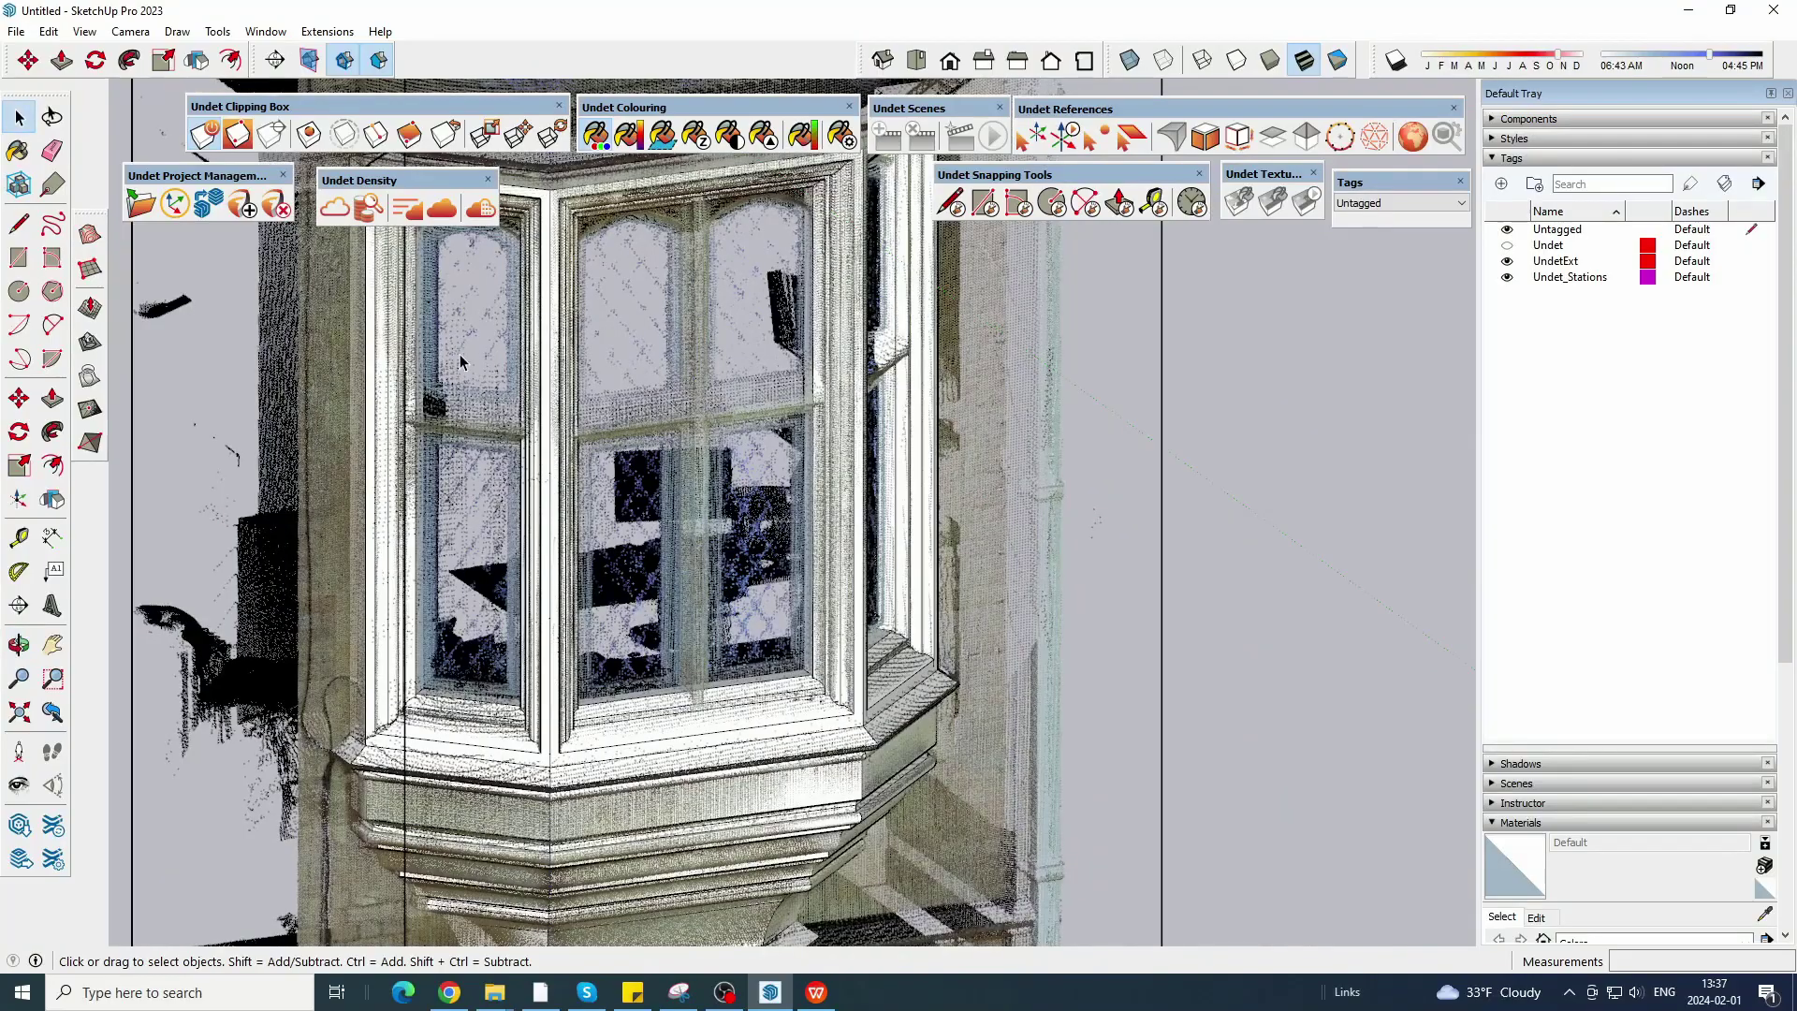
{"action": "middle_click_drag", "start_coordinate": [460, 362], "coordinate": [893, 409]}
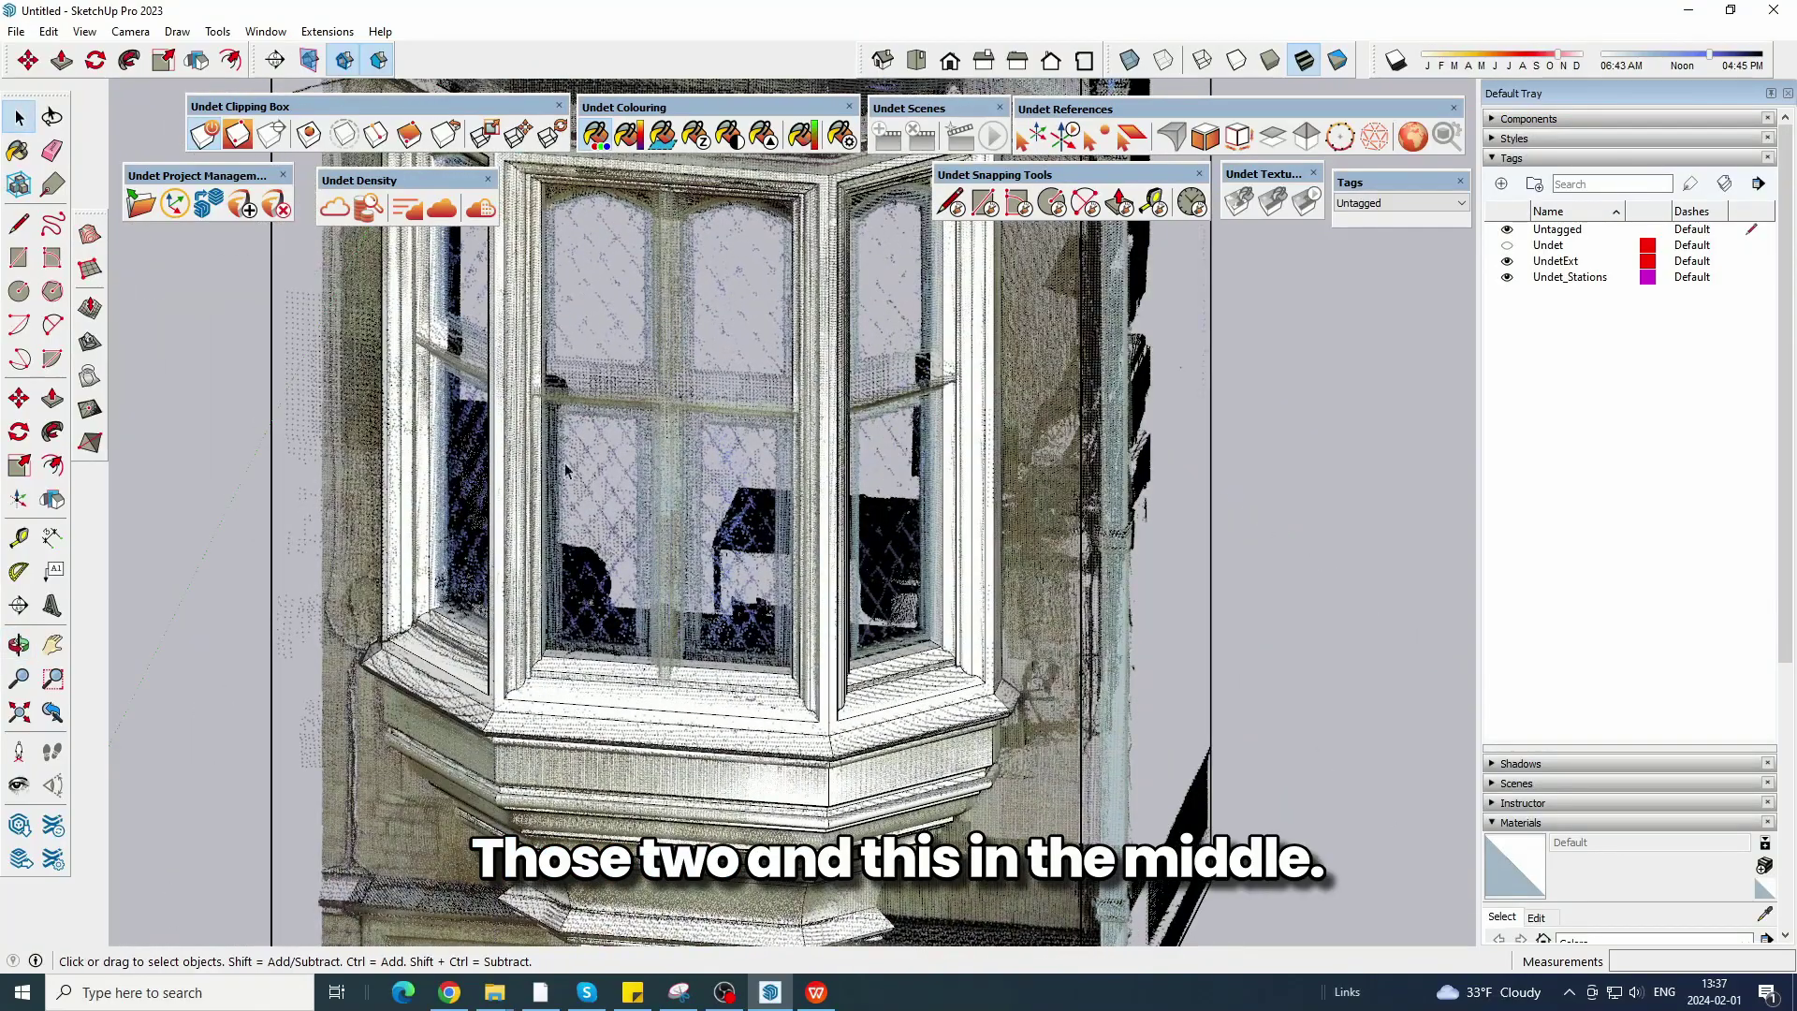
{"action": "middle_click_drag", "start_coordinate": [653, 300], "coordinate": [1207, 325]}
{"action": "scroll", "coordinate": [1207, 325], "scroll_direction": "down", "scroll_amount": 8}
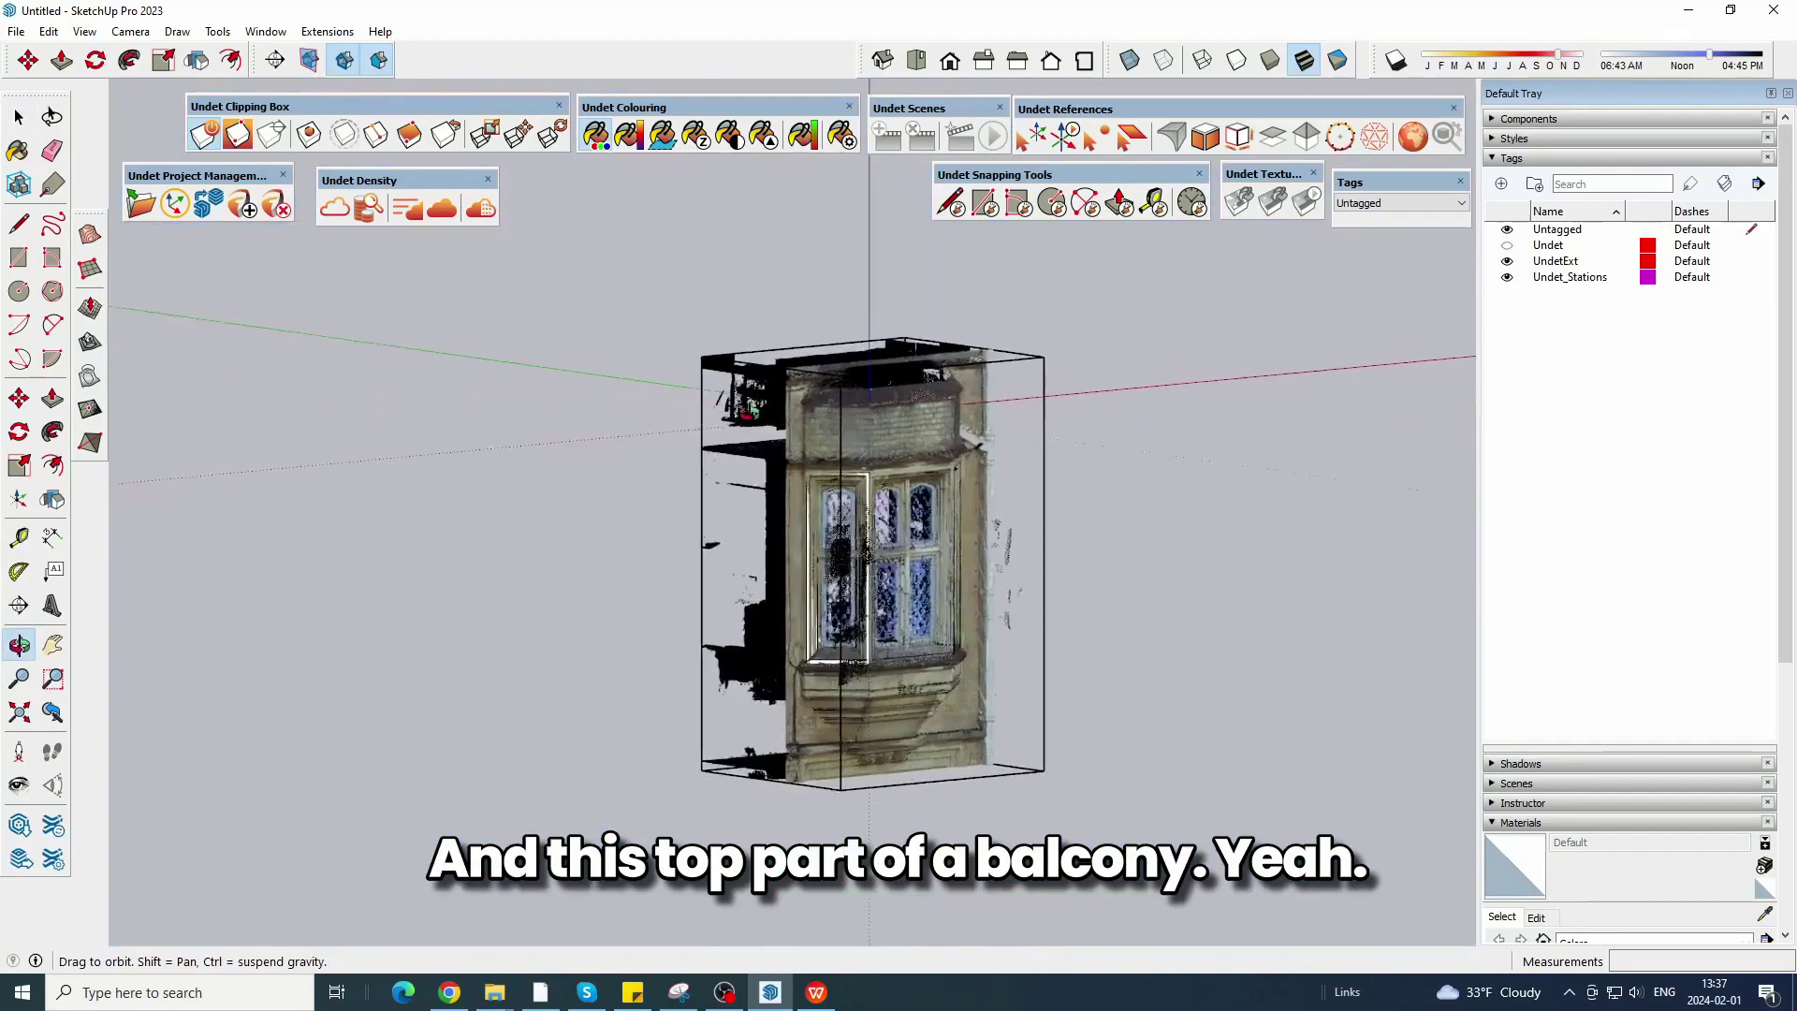
{"action": "middle_click_drag", "start_coordinate": [749, 411], "coordinate": [807, 531]}
{"action": "scroll", "coordinate": [807, 530], "scroll_direction": "up", "scroll_amount": 6}
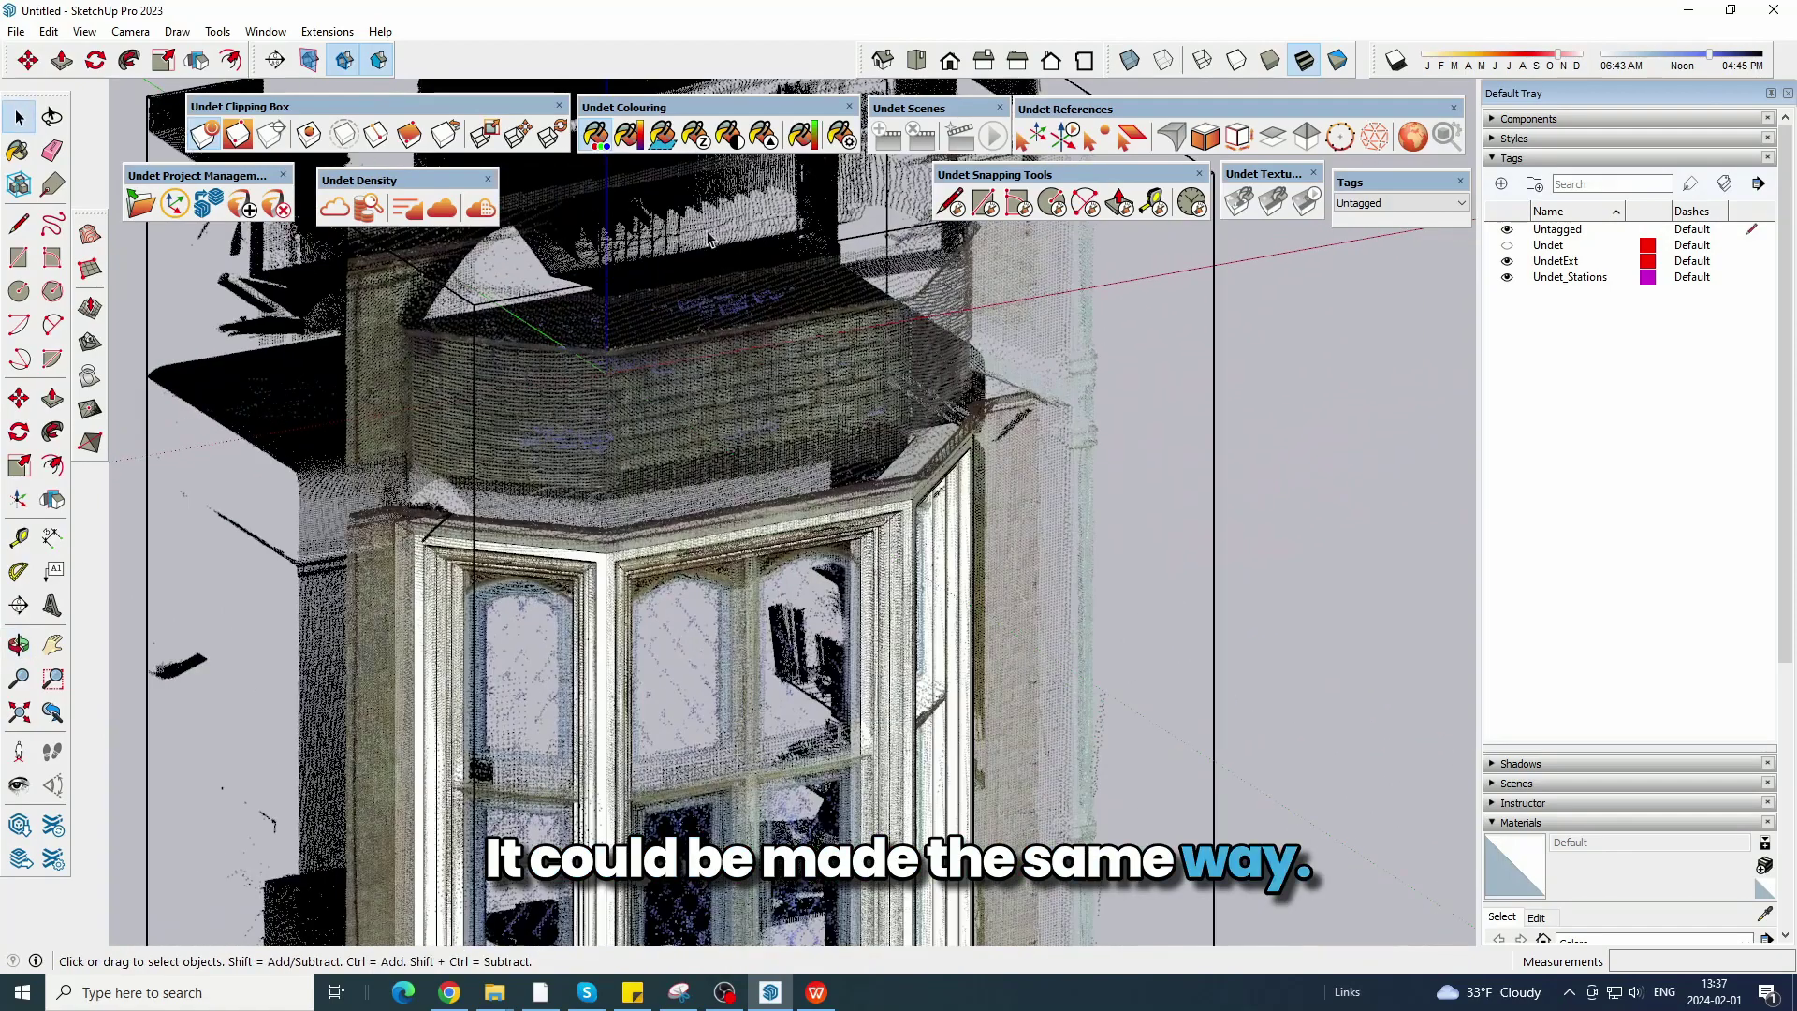
{"action": "scroll", "coordinate": [699, 261], "scroll_direction": "down", "scroll_amount": 3}
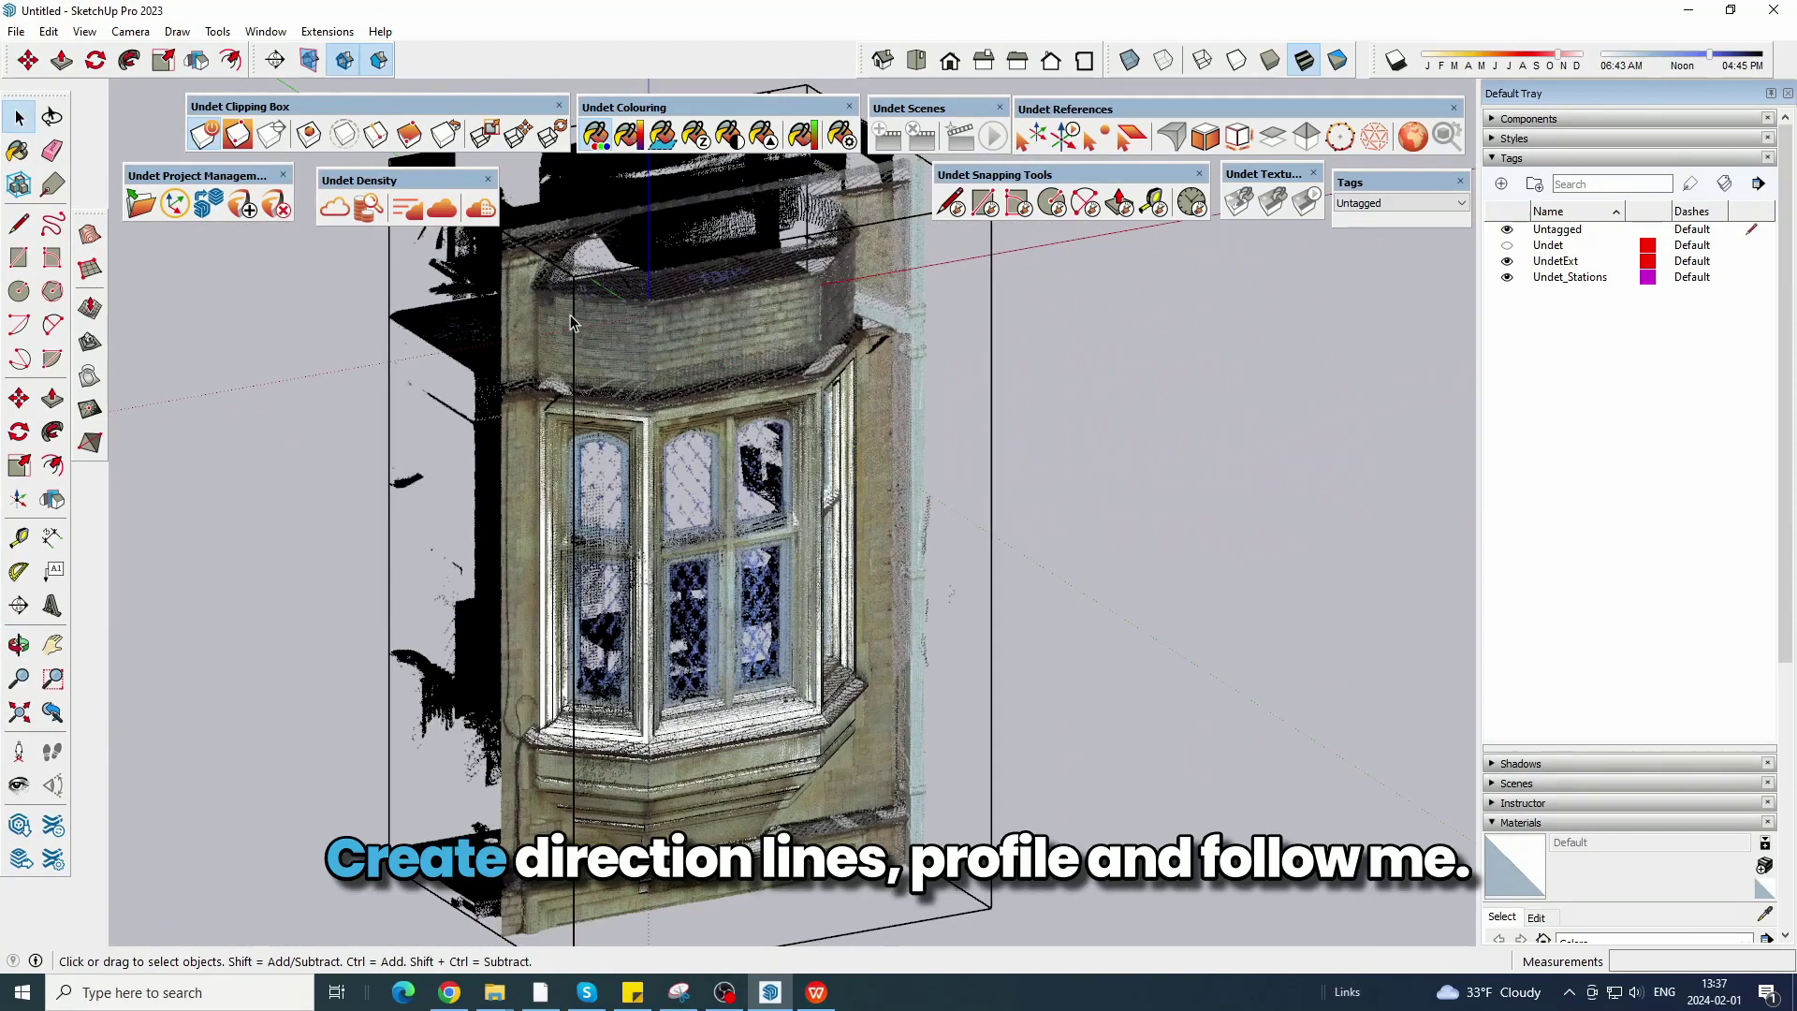
{"action": "scroll", "coordinate": [545, 404], "scroll_direction": "up", "scroll_amount": 3}
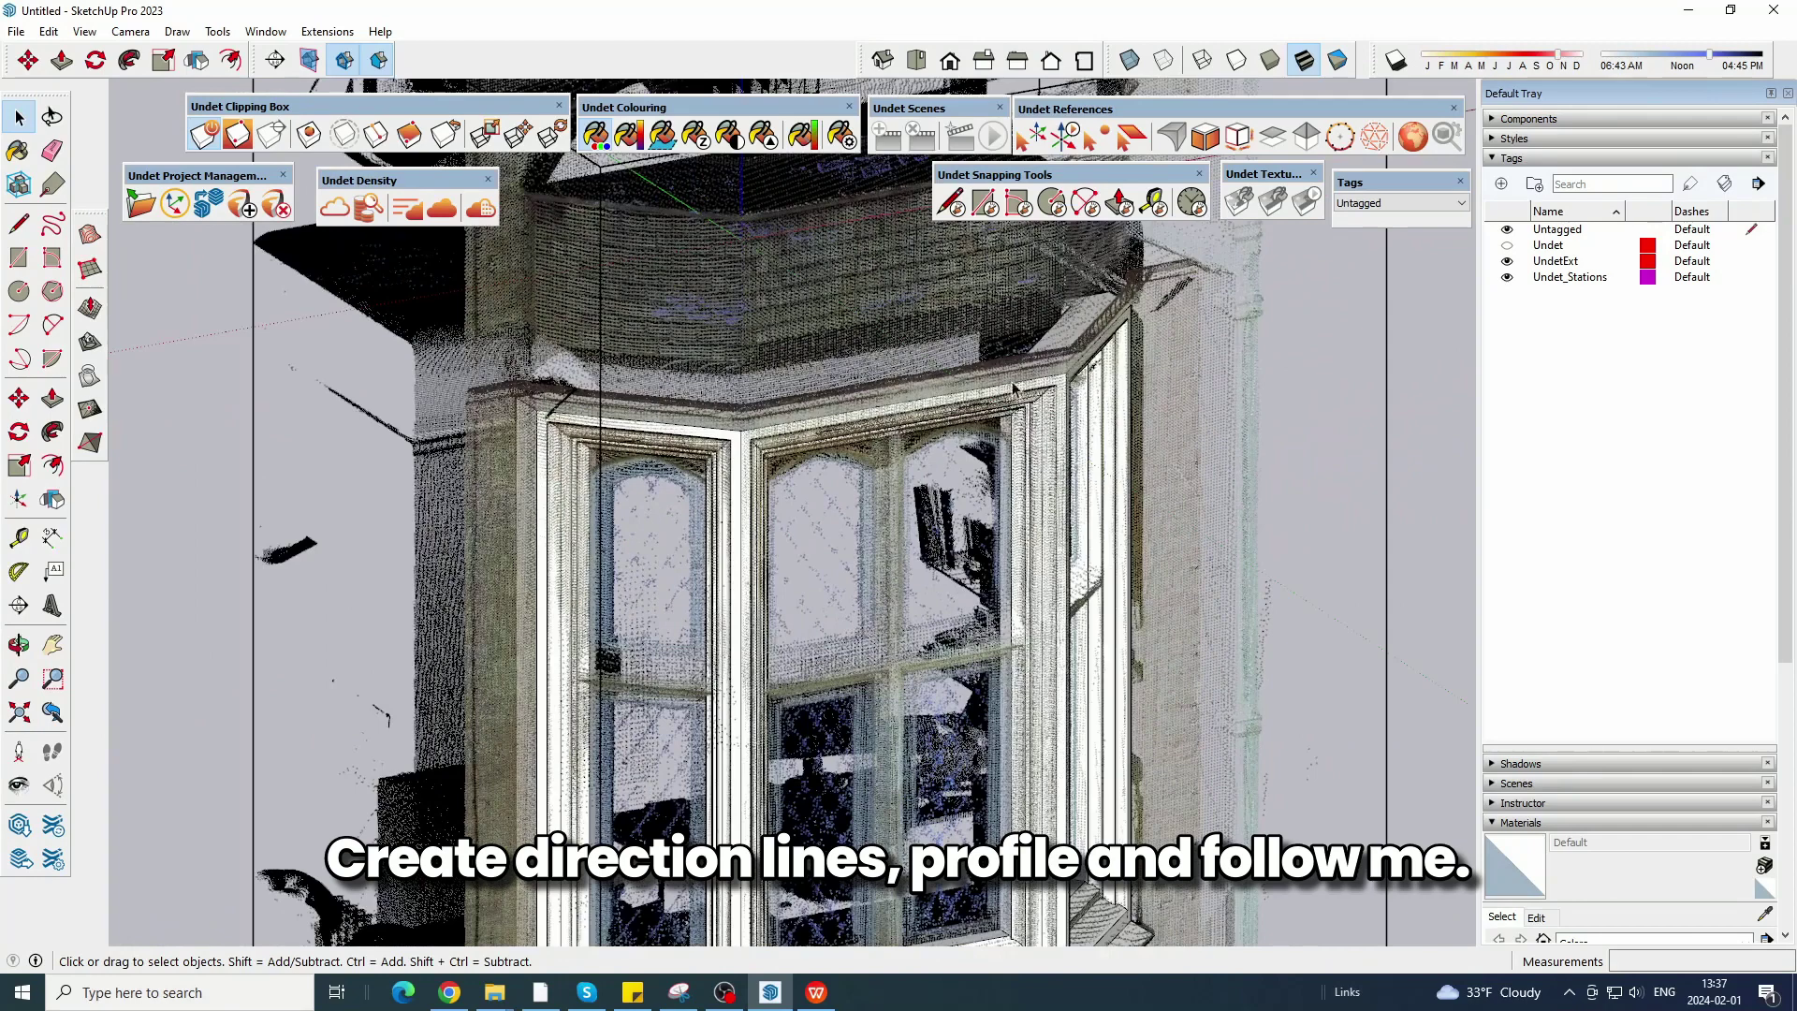
{"action": "scroll", "coordinate": [1116, 293], "scroll_direction": "down", "scroll_amount": 4}
{"action": "scroll", "coordinate": [842, 429], "scroll_direction": "up", "scroll_amount": 3}
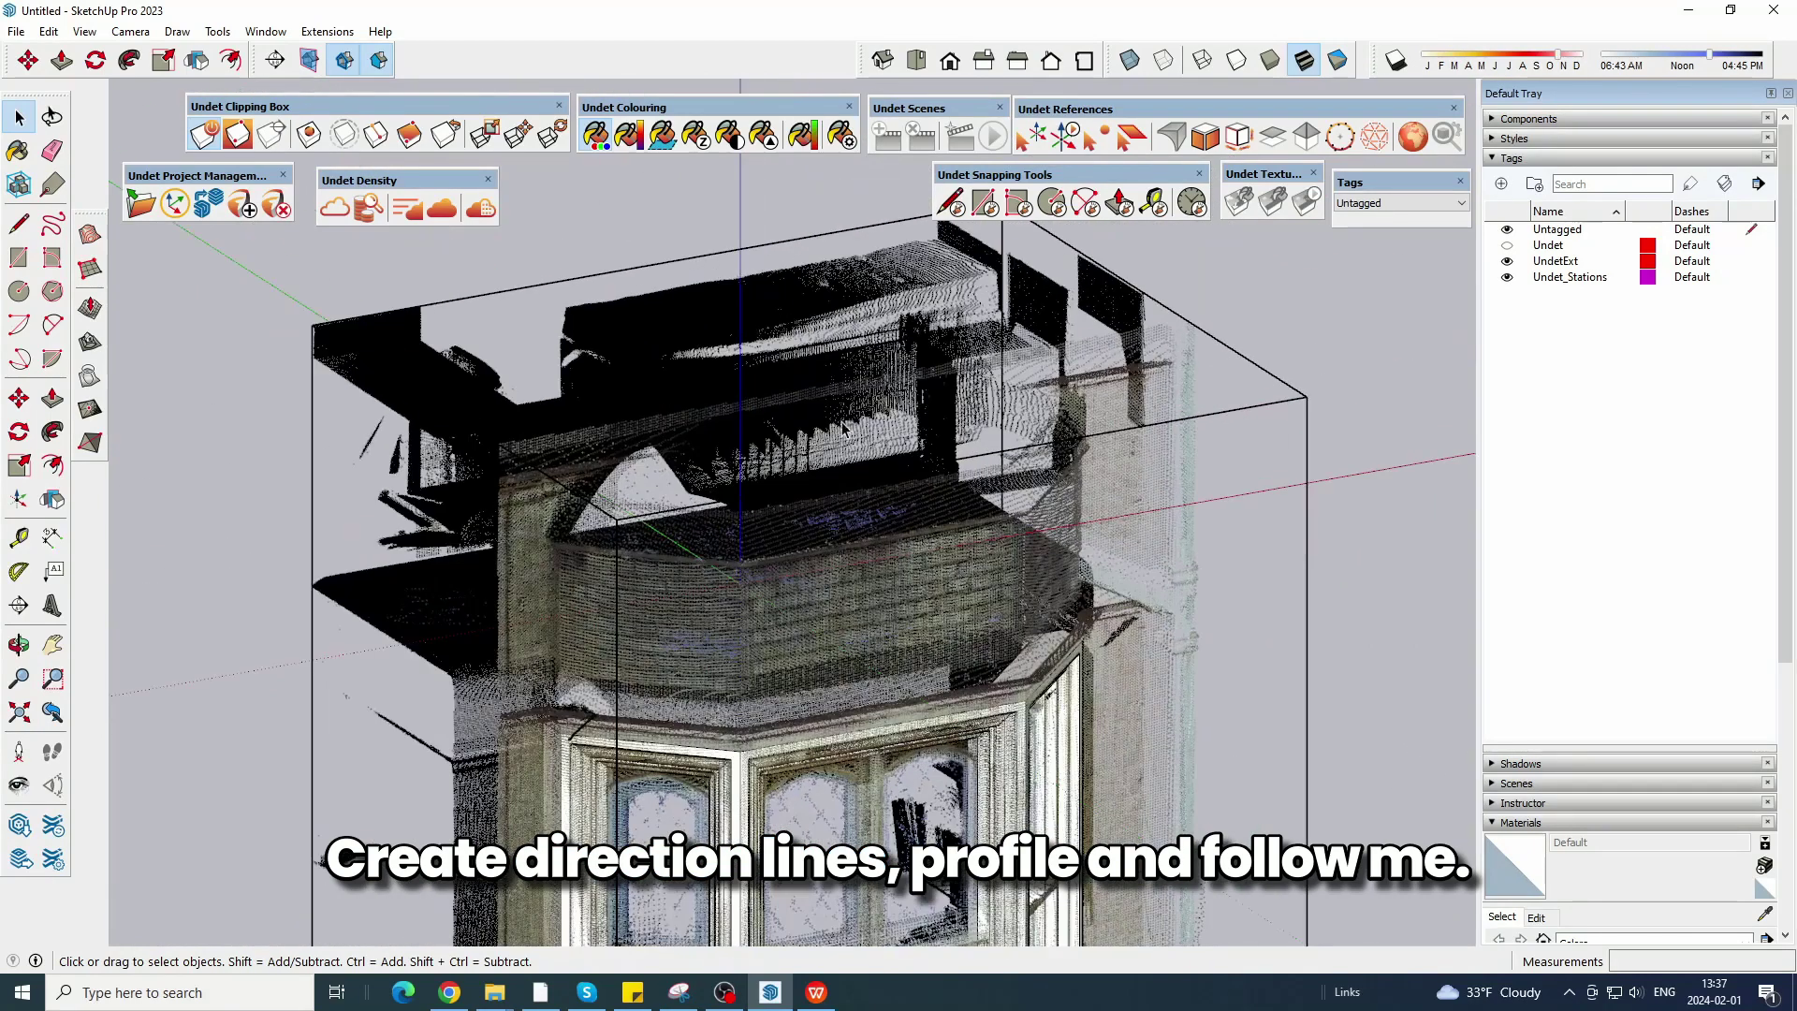
{"action": "scroll", "coordinate": [850, 502], "scroll_direction": "down", "scroll_amount": 3}
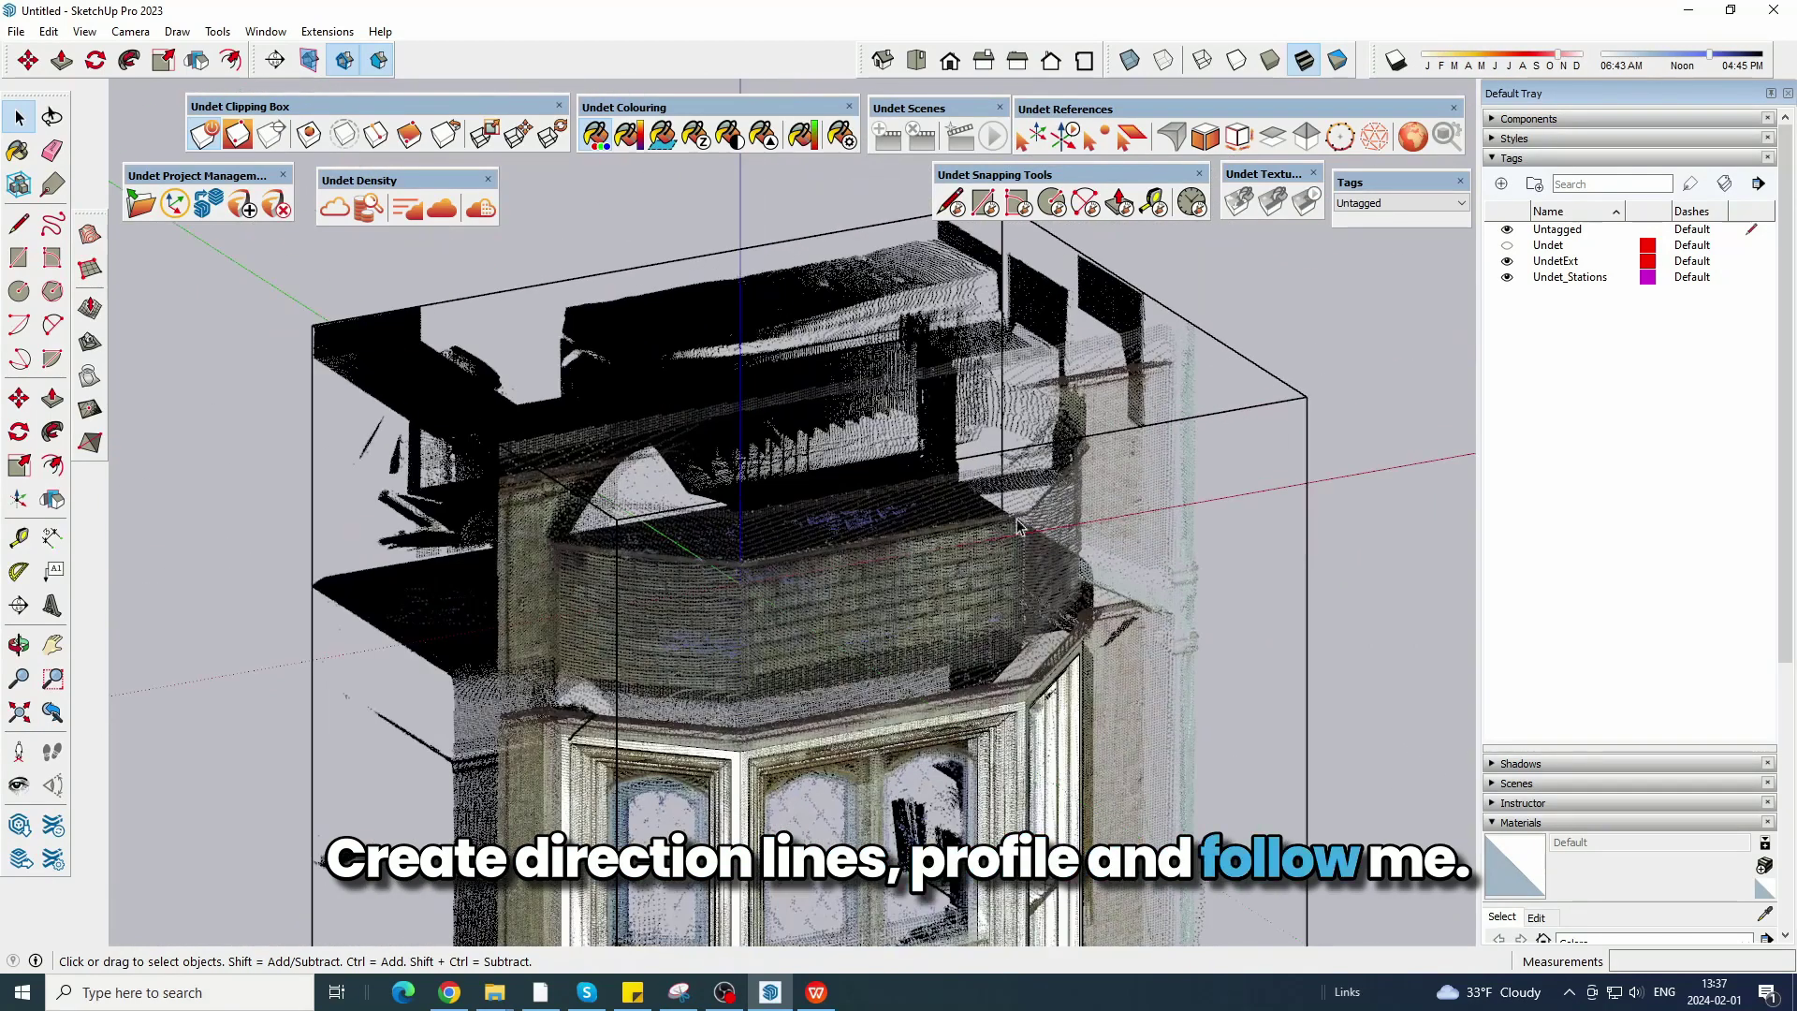
{"action": "scroll", "coordinate": [653, 378], "scroll_direction": "down", "scroll_amount": 3}
{"action": "middle_click_drag", "start_coordinate": [652, 378], "coordinate": [818, 509]}
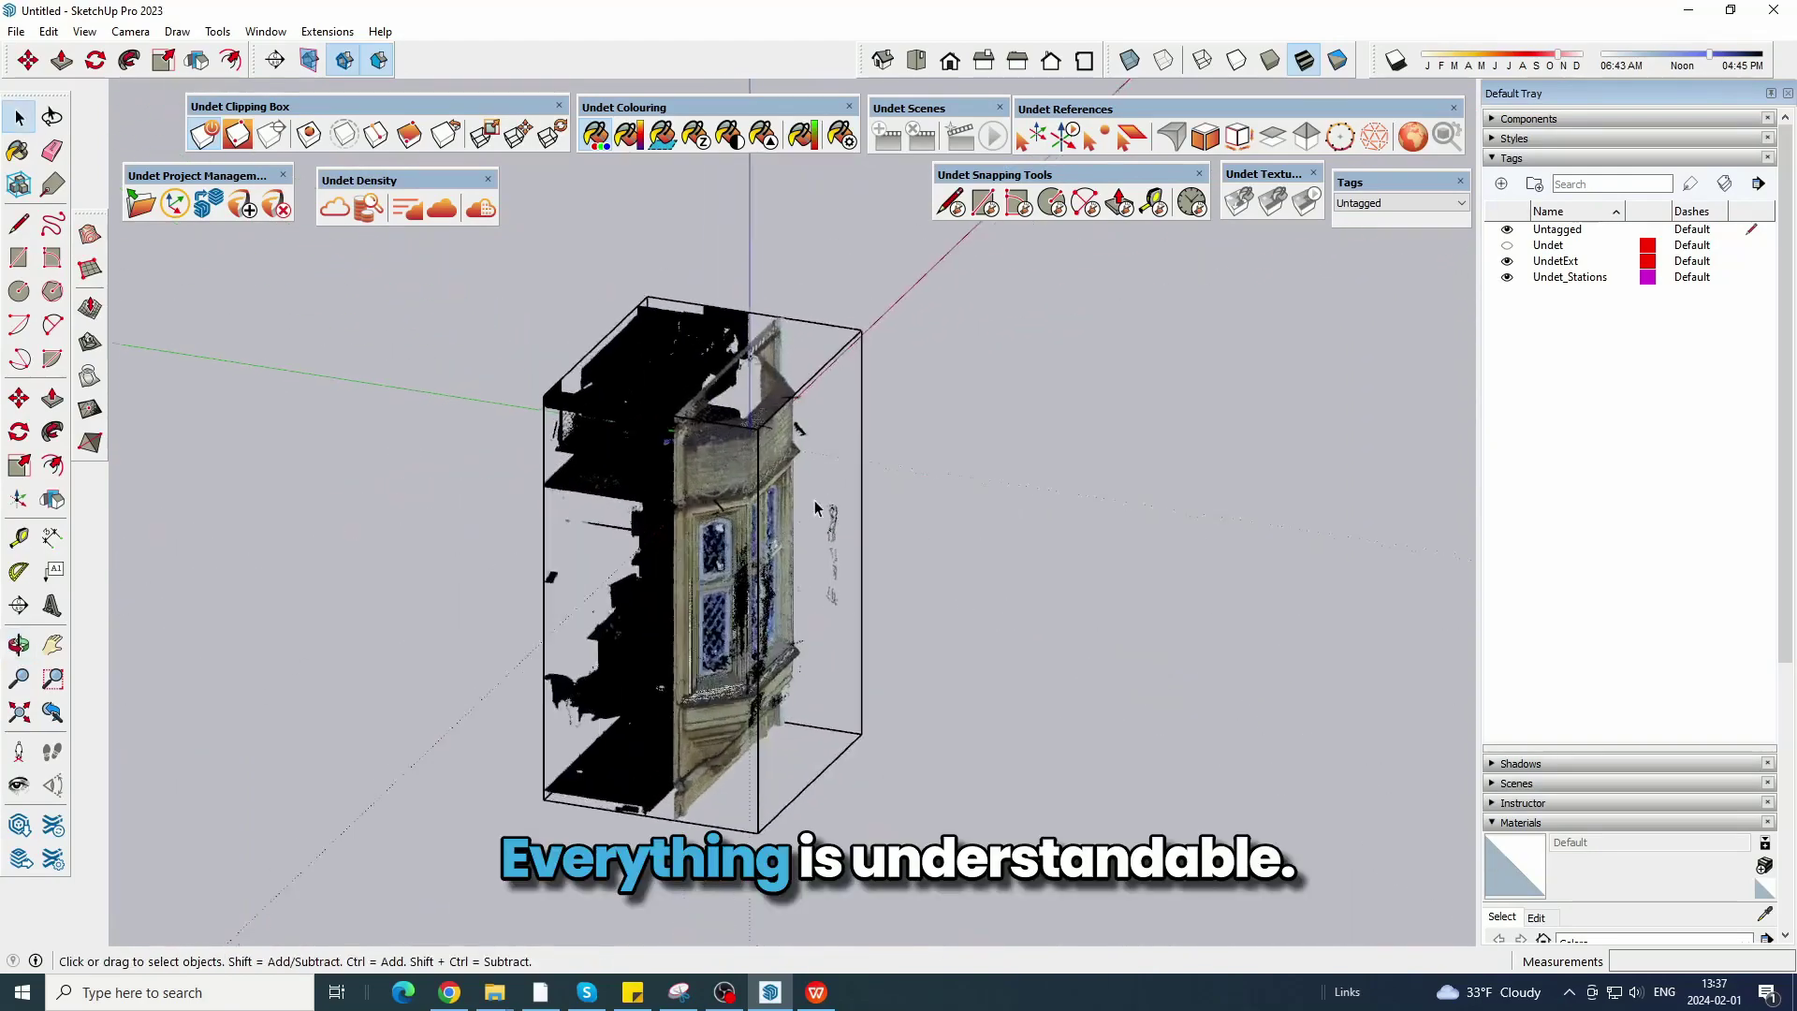
Hide the point cloud to expose the top of the modelled bay window frame.
{"action": "scroll", "coordinate": [818, 509], "scroll_direction": "up", "scroll_amount": 3}
{"action": "middle_click_drag", "start_coordinate": [963, 561], "coordinate": [655, 505]}
{"action": "left_click", "coordinate": [350, 207]}
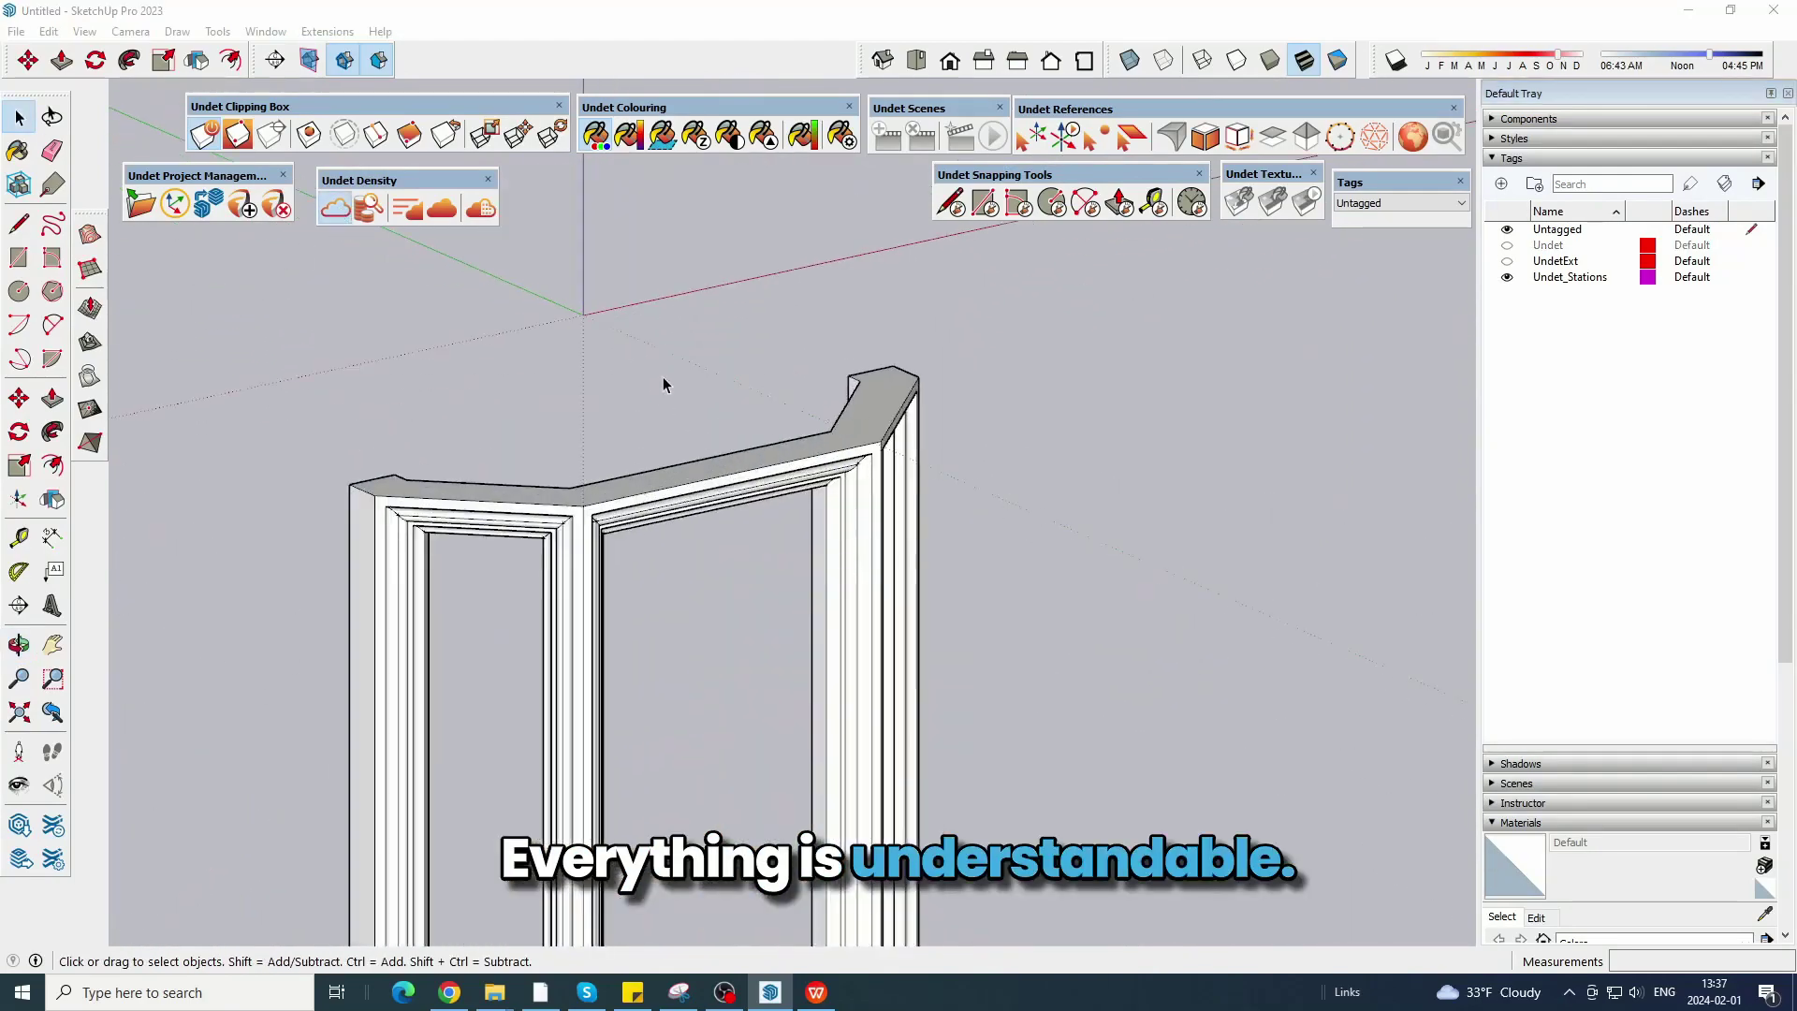